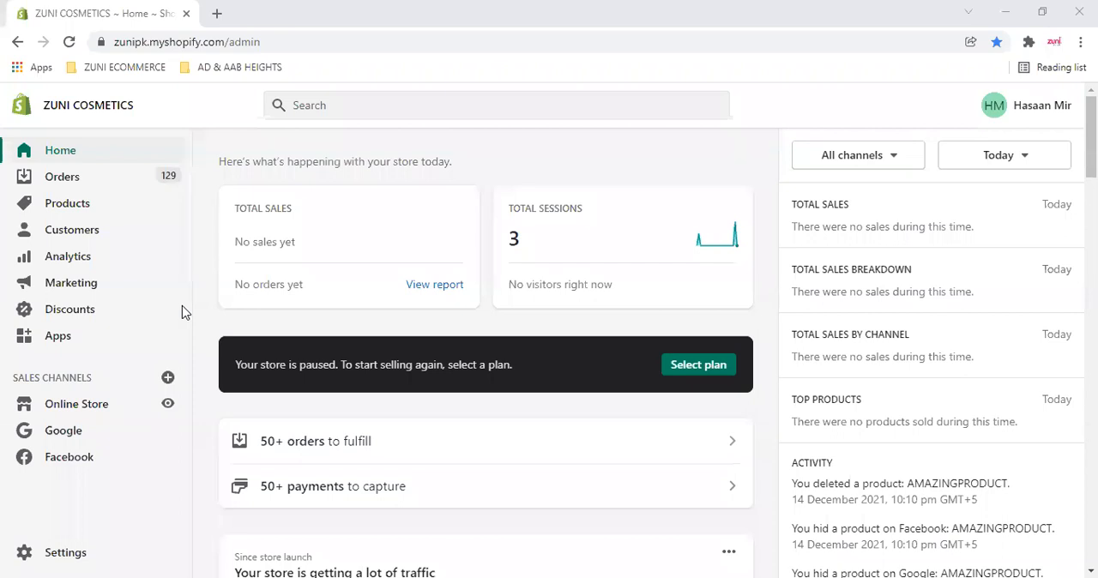
- Open the Online Store's Themes page and examine the notice about the store's password protection
left_click(72, 552)
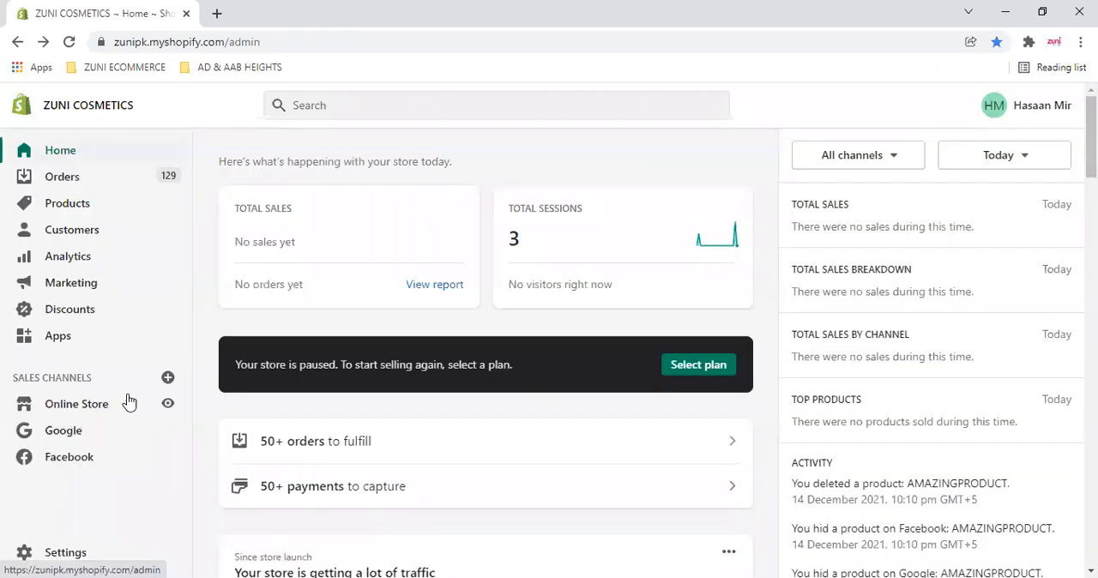
left_click(129, 403)
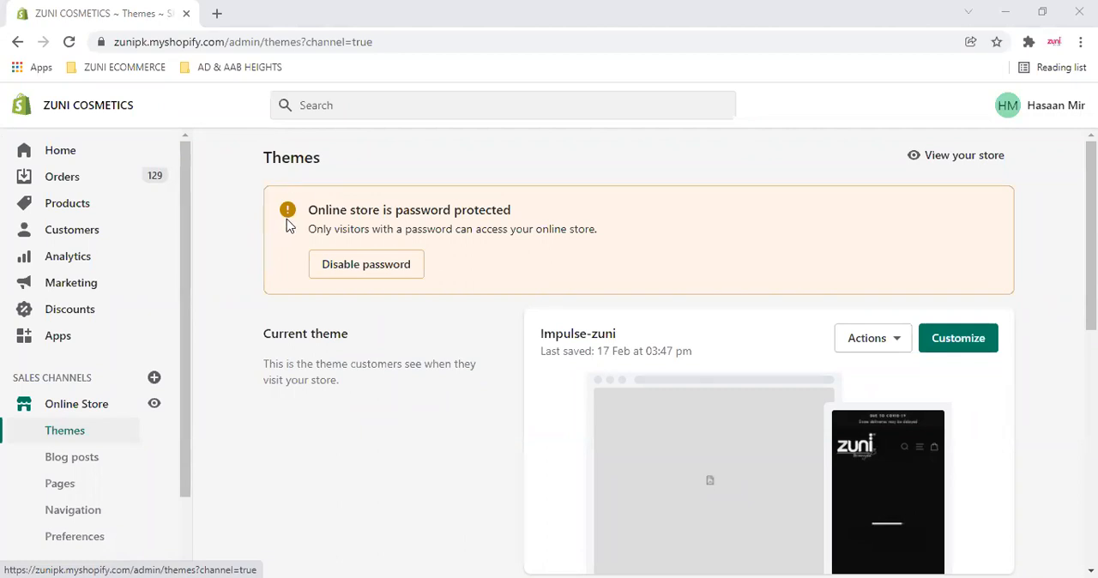
left_click_drag(314, 210, 522, 213)
left_click(523, 216)
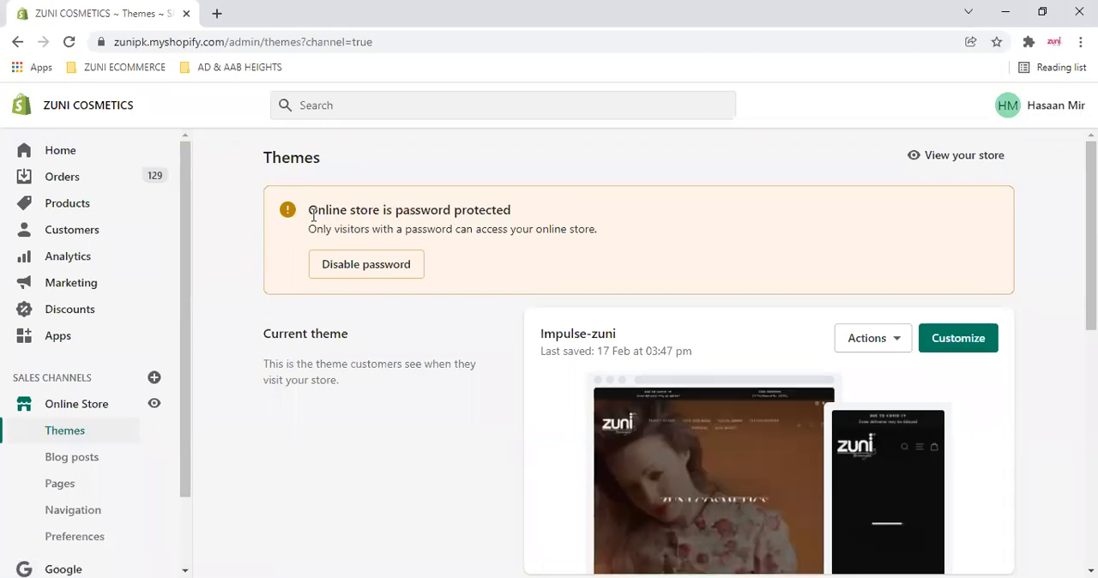
left_click_drag(314, 213, 562, 218)
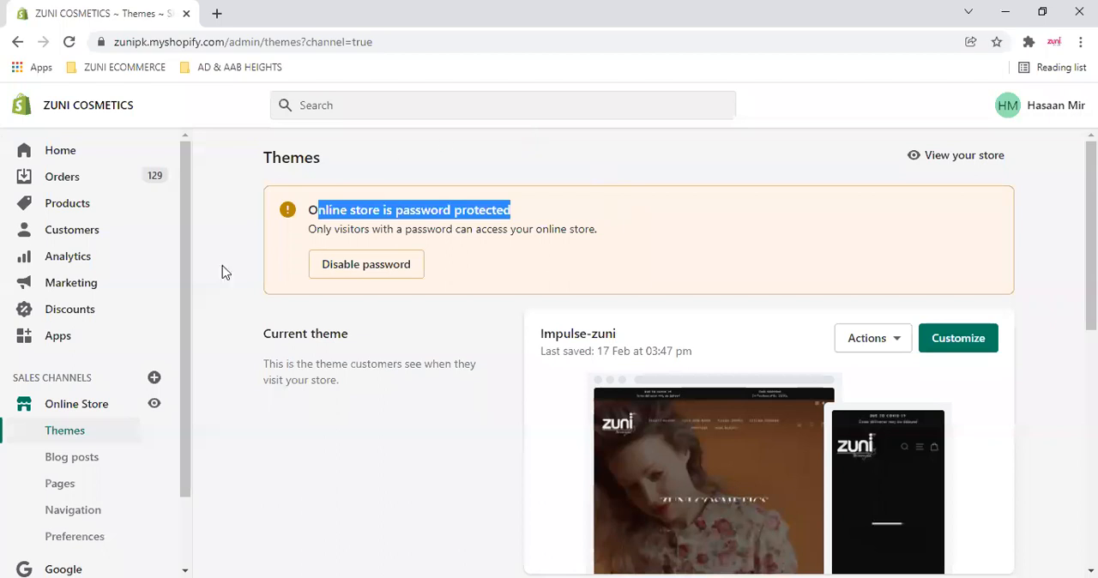
left_click(647, 256)
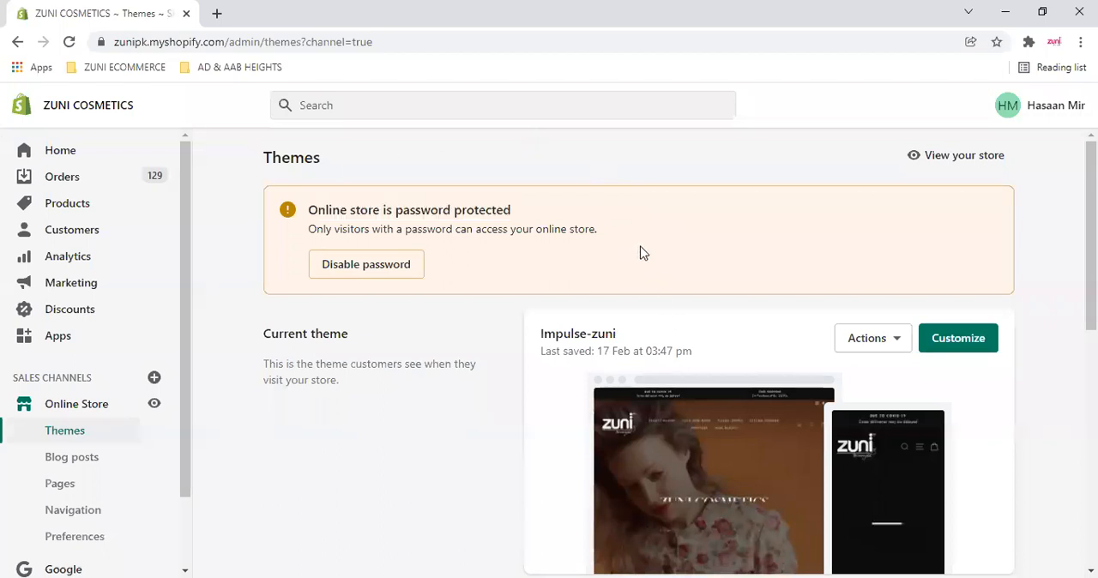
- Open the online store preferences from the password notice and examine the homepage title
left_click(341, 266)
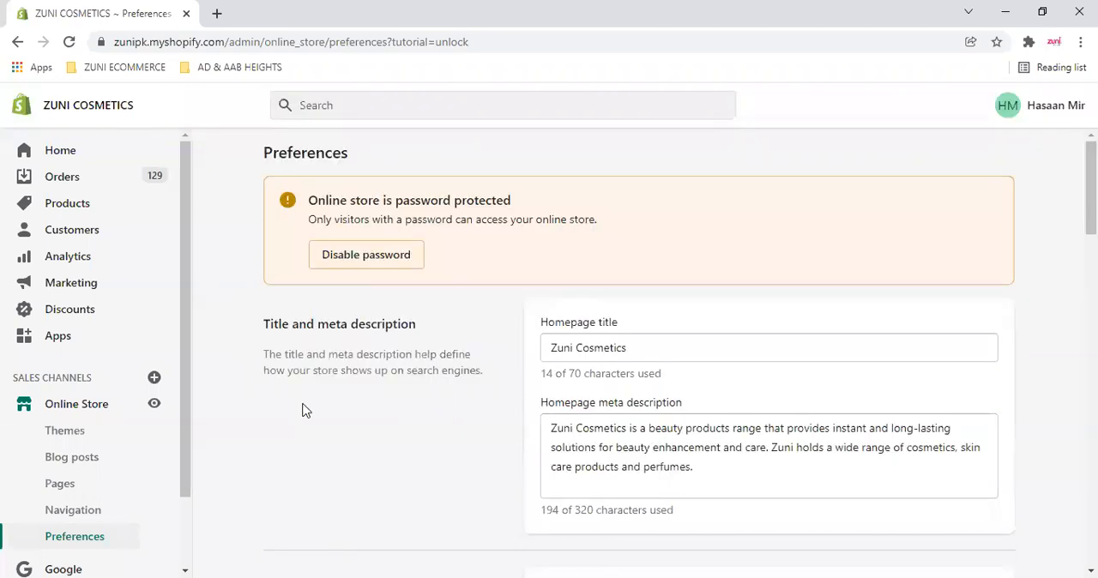
scroll(282, 404, "down", 1)
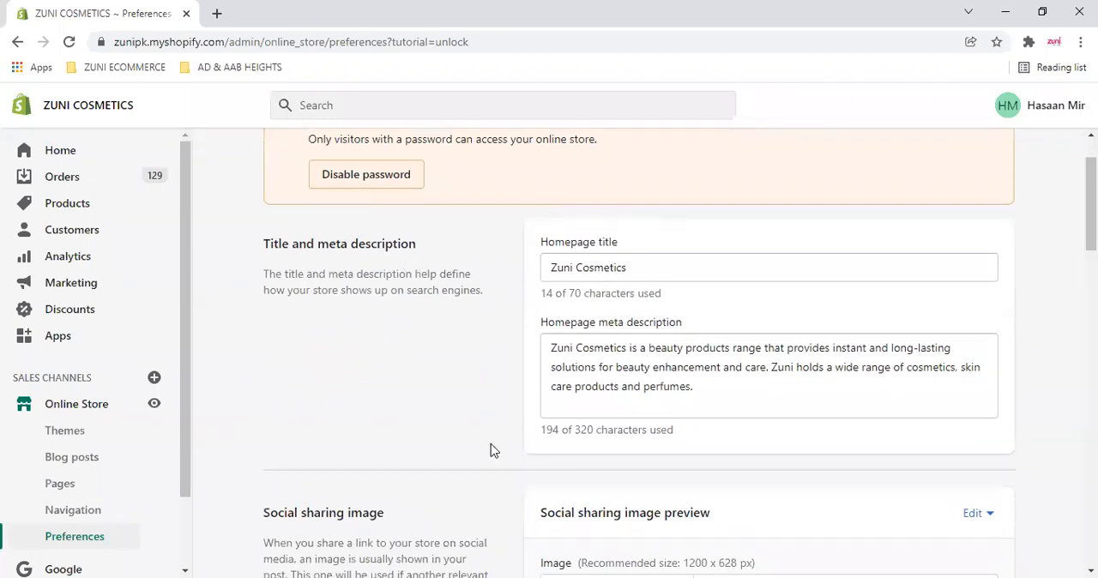
left_click_drag(555, 266, 689, 264)
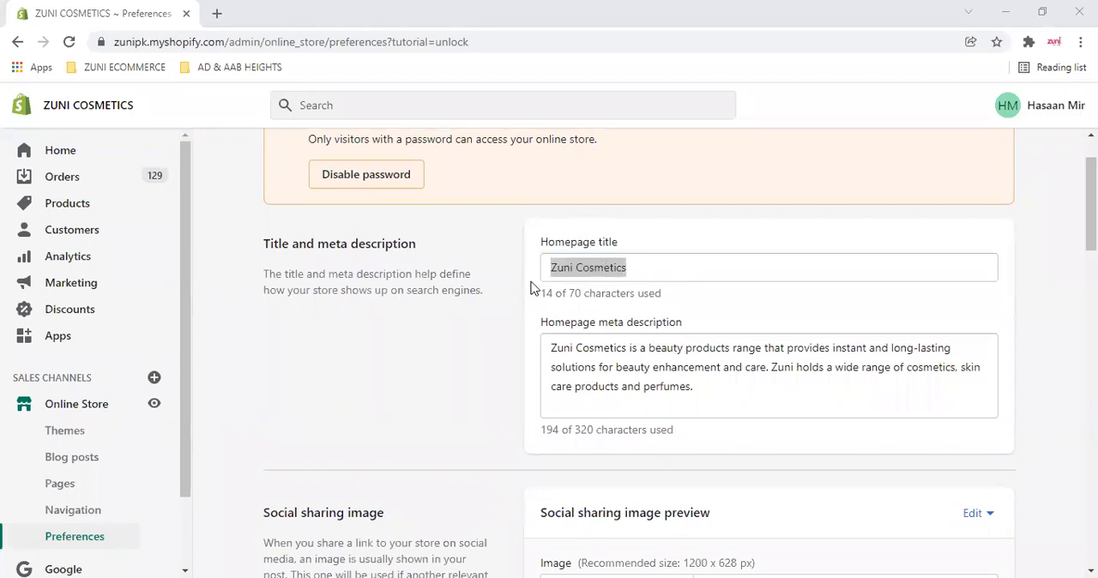
left_click(674, 268)
left_click_drag(673, 267, 548, 268)
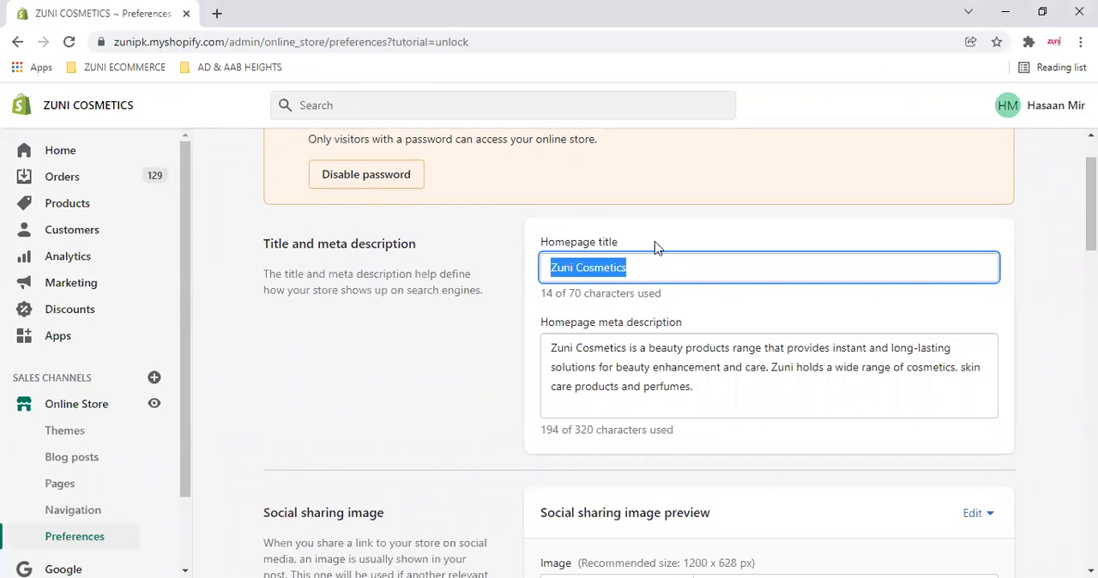
left_click(644, 267)
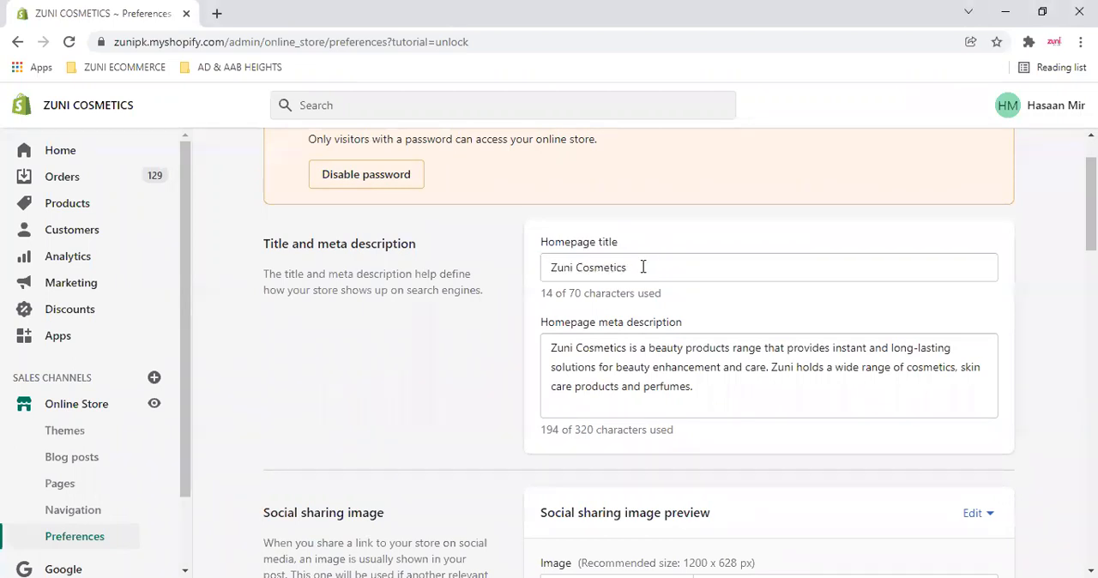
- Search Google for "zuni cosmetics" in a new browser tab and look through the results
left_click(217, 16)
type("zuni cosmetics")
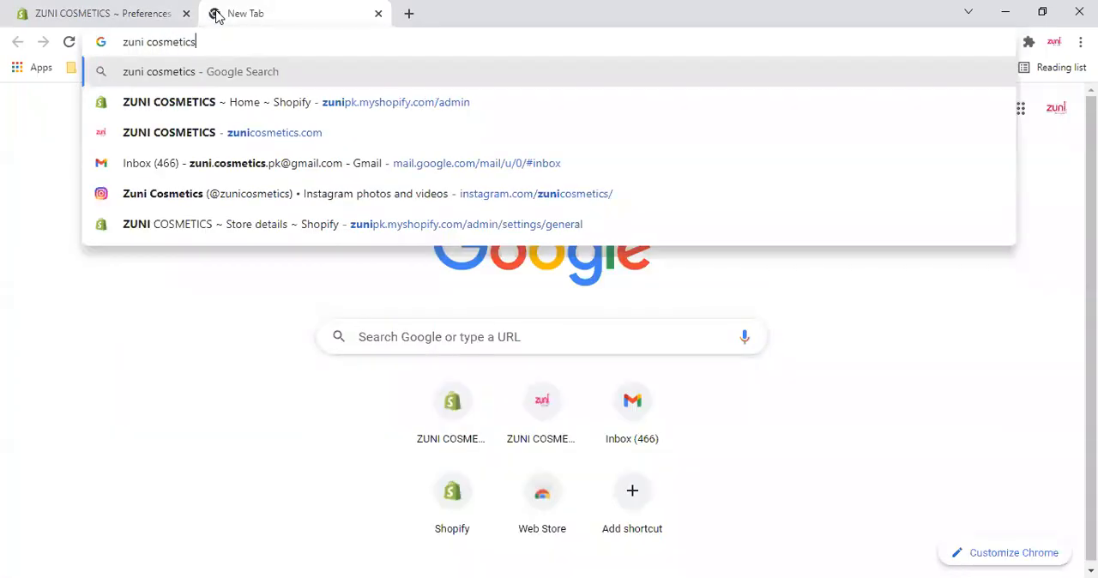
key("Return")
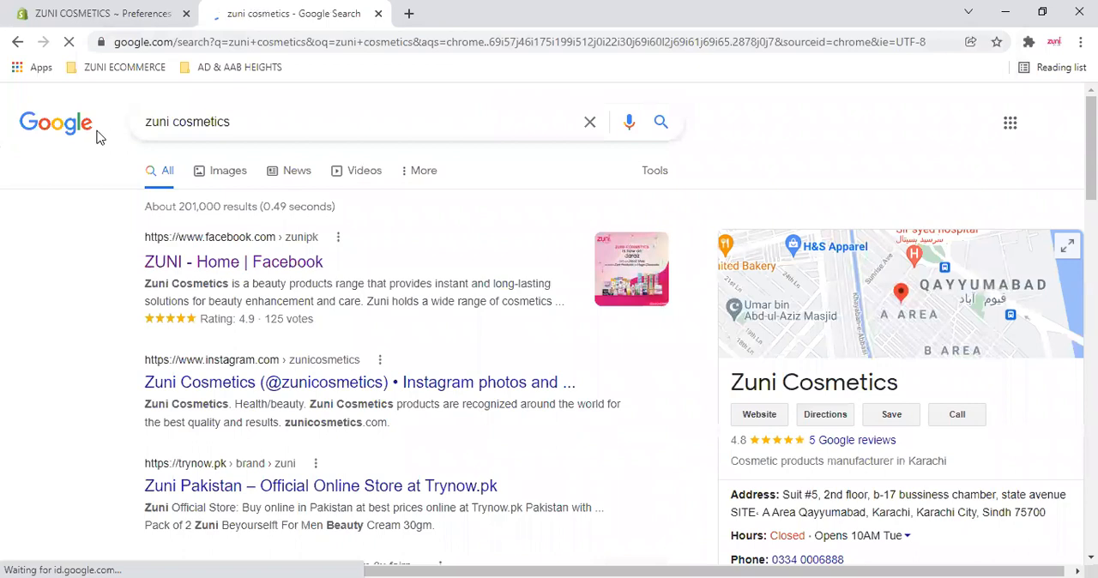
scroll(96, 155, "down", 1)
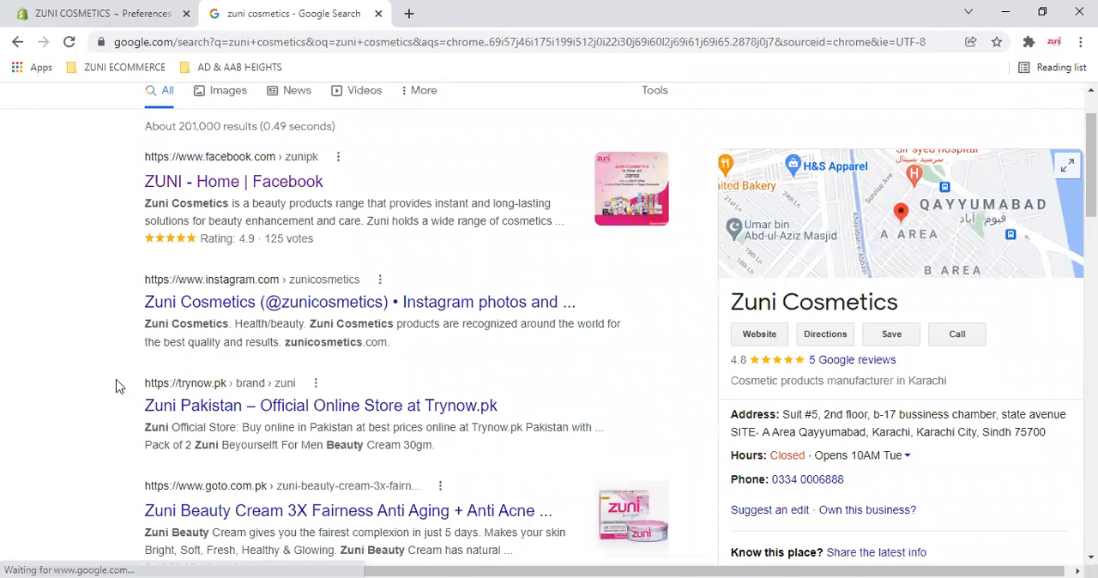
scroll(120, 387, "up", 1)
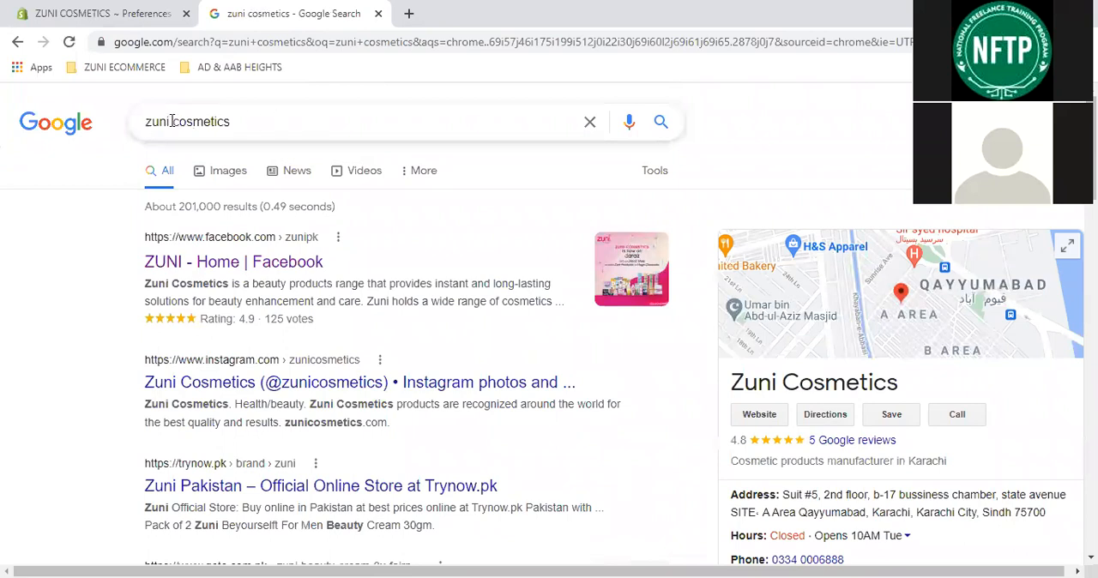
- Shorten the Google search to "zuni" and run it
left_click(371, 128)
key("BackSpace")
key("BackSpace")
key("BackSpace")
key("BackSpace")
key("BackSpace")
key("BackSpace")
key("BackSpace")
key("BackSpace")
key("BackSpace")
key("BackSpace")
key("Return")
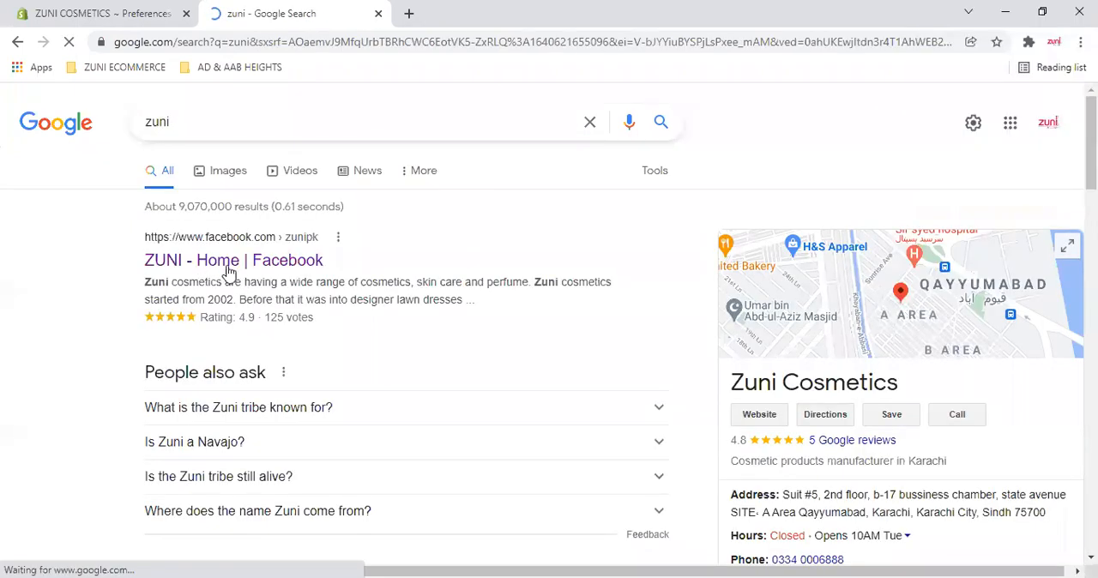
- Examine the Wikipedia and Britannica results for "zuni" and return to the "zuni cosmetics" results
scroll(229, 271, "down", 2)
scroll(229, 271, "down", 4)
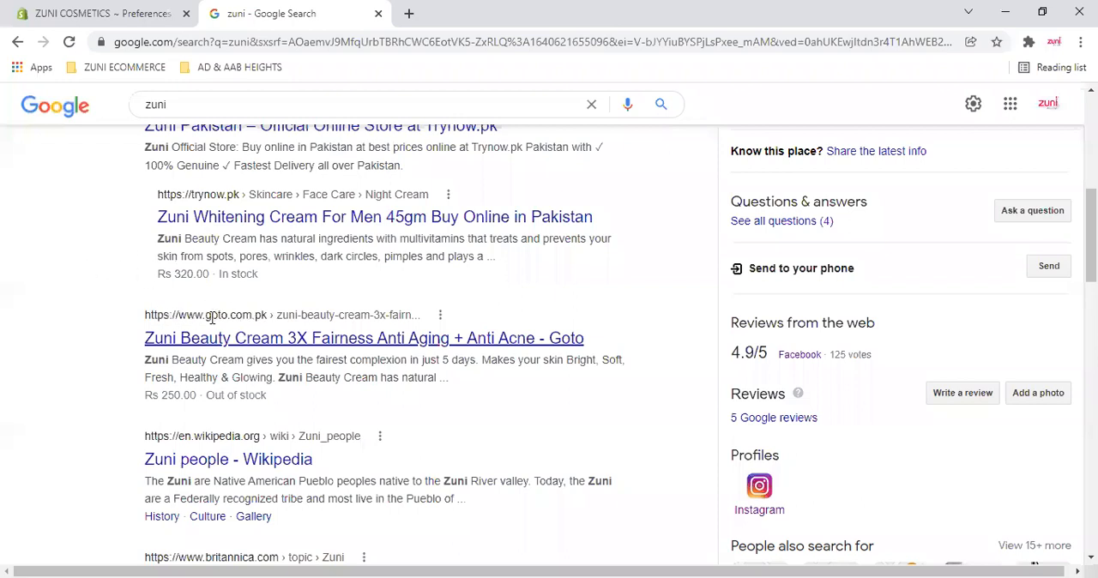
scroll(273, 321, "down", 2)
left_click_drag(213, 320, 412, 320)
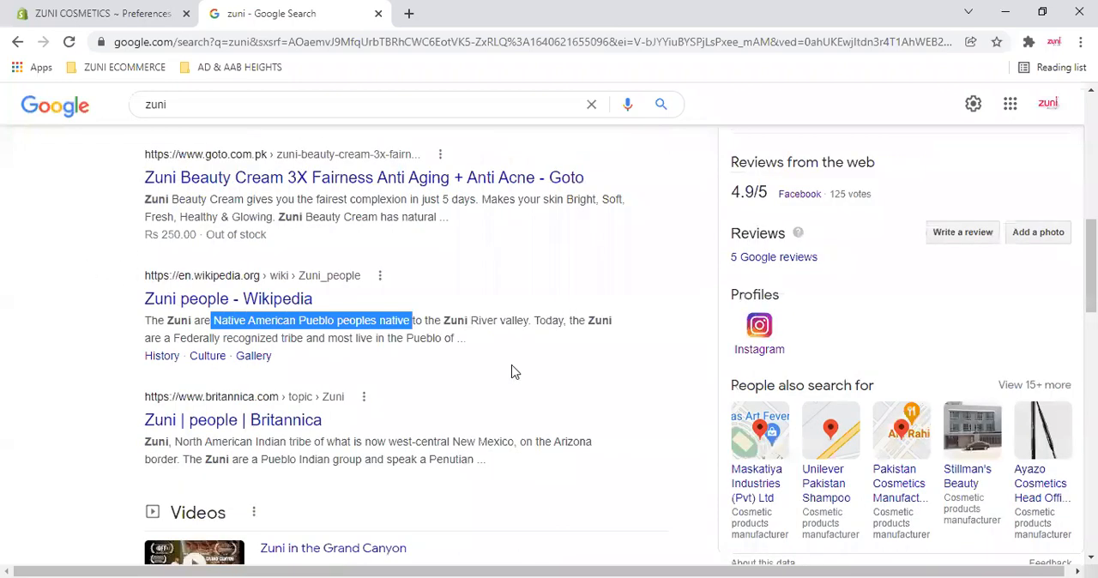
scroll(535, 287, "down", 2)
left_click_drag(144, 280, 402, 281)
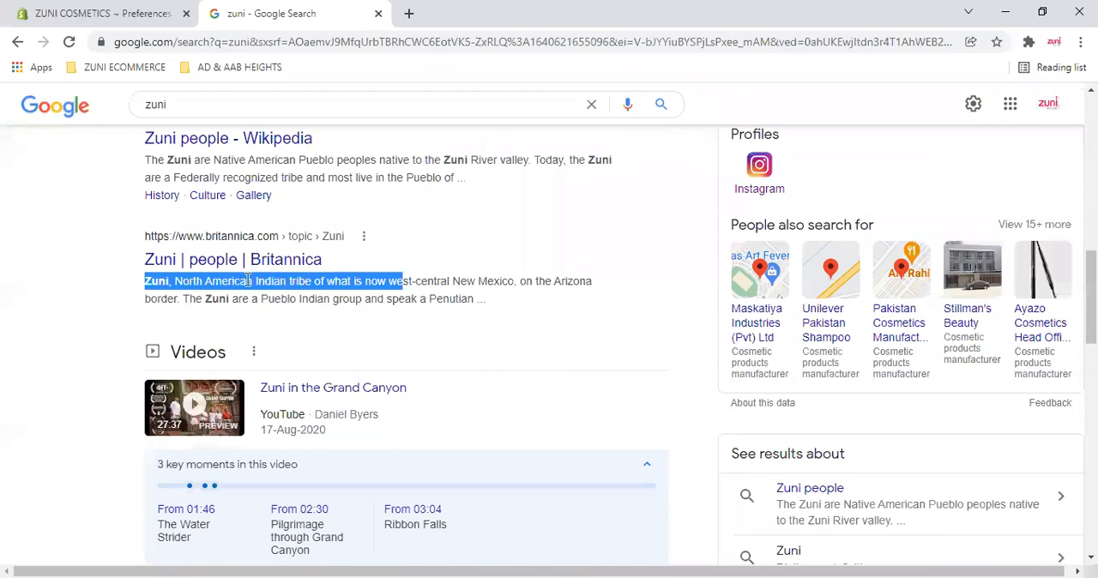
scroll(242, 285, "up", 5)
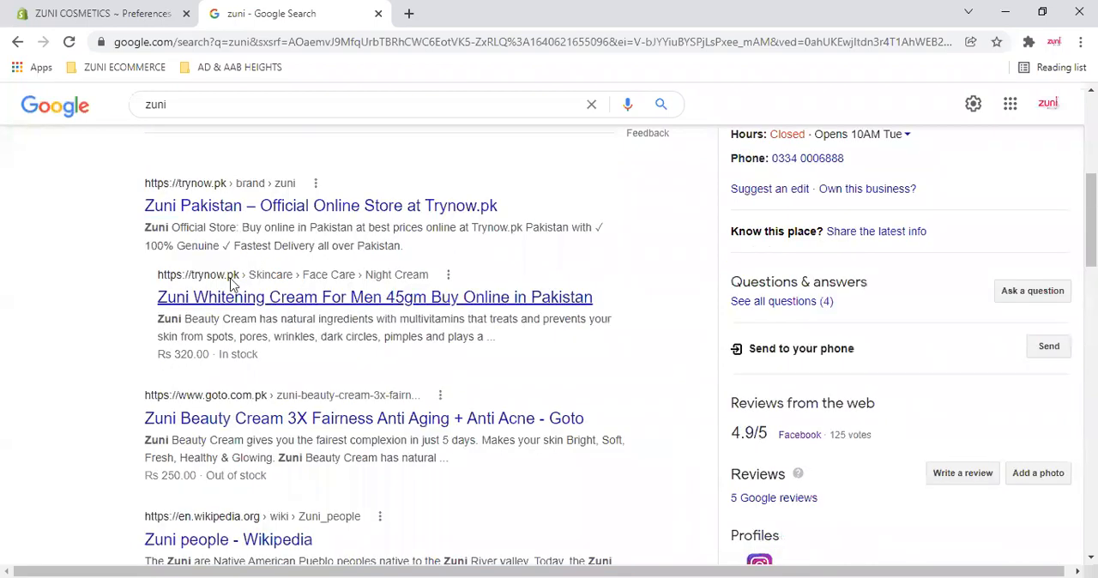
left_click(15, 43)
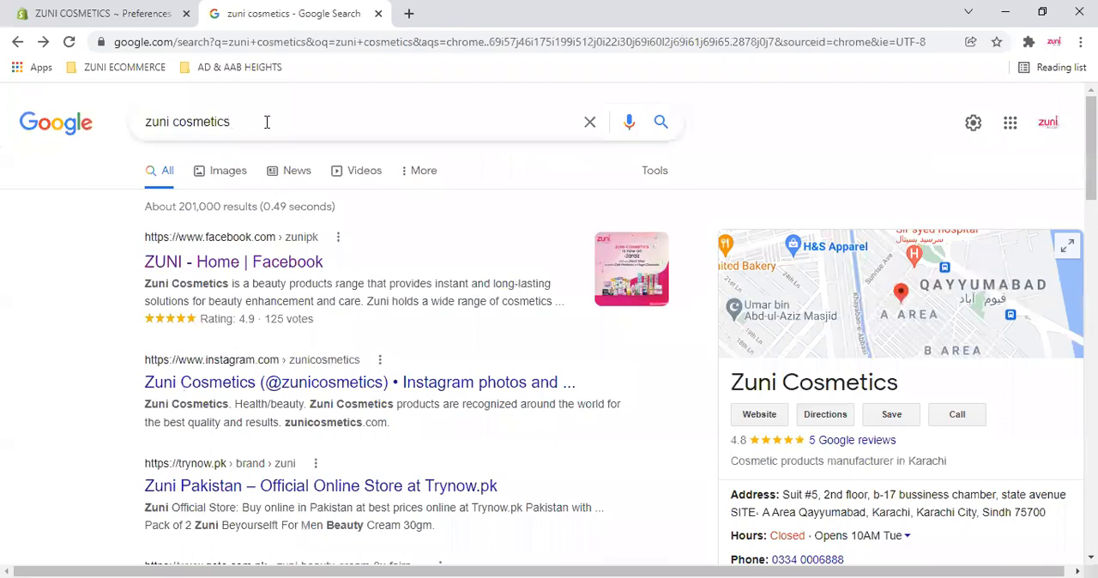
- Back in the Shopify preferences, extend the homepage title to "Zuni Cosmetics - Beauty Products in Pakistan"
left_click(104, 14)
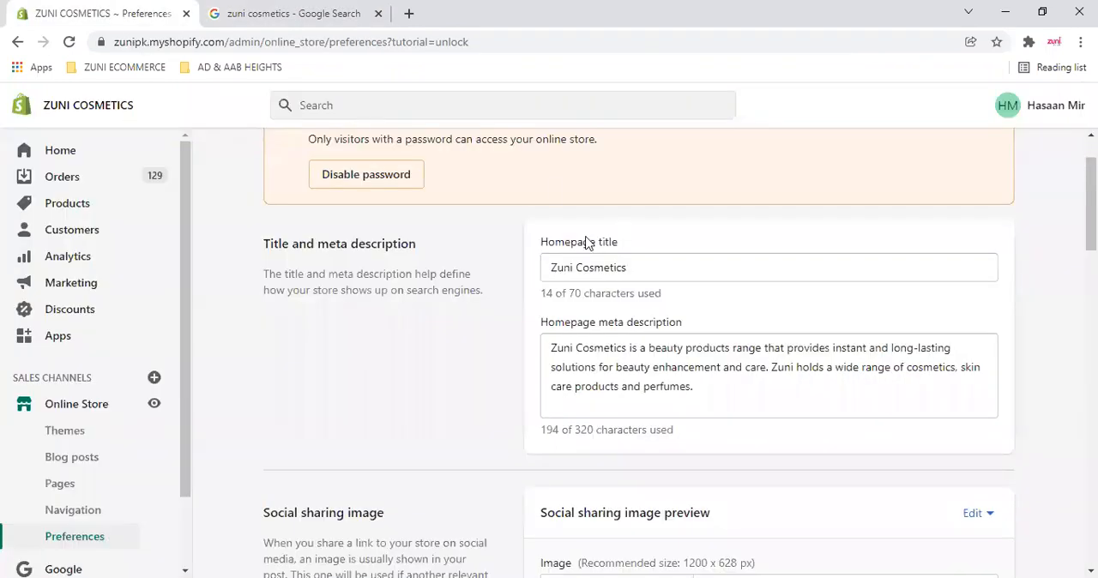
left_click(663, 258)
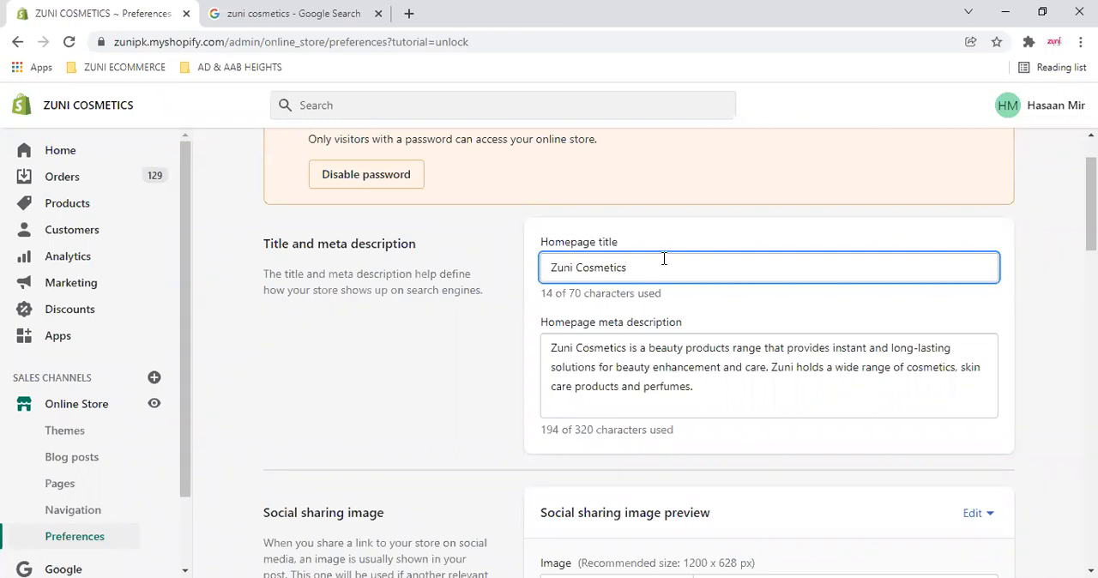
type("-")
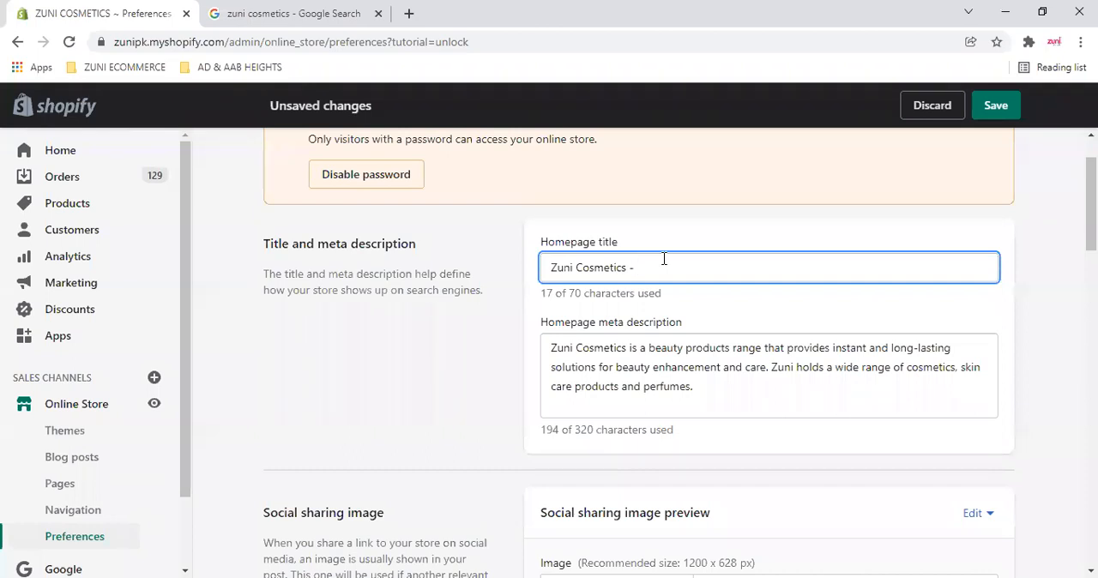
type("Beauty Products in Pakistan")
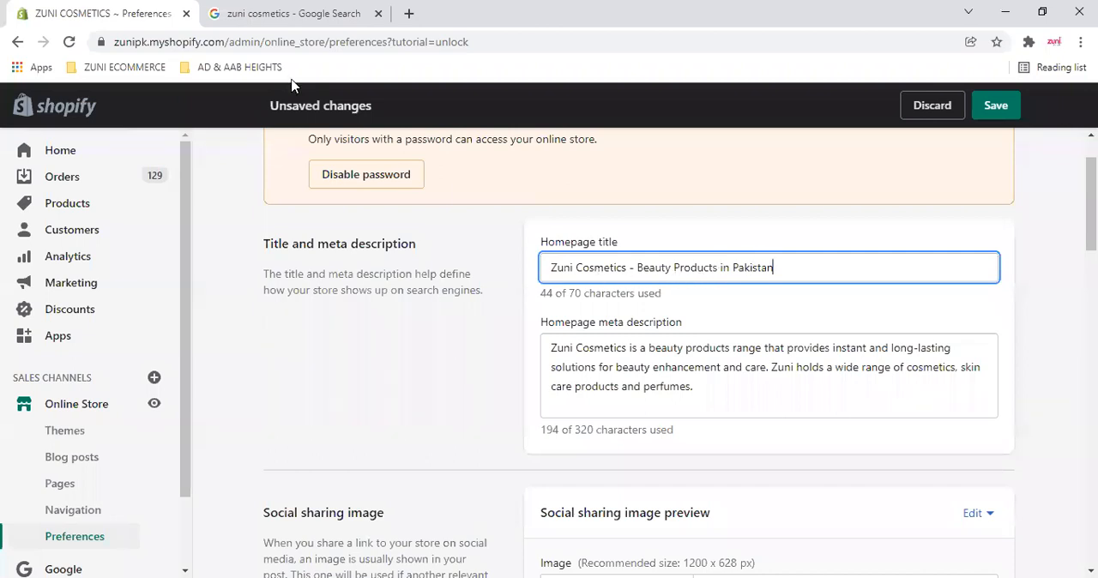
- Examine the brand name and the keyword phrase "Beauty Products in Pakistan" in the homepage title
left_click_drag(636, 266, 718, 266)
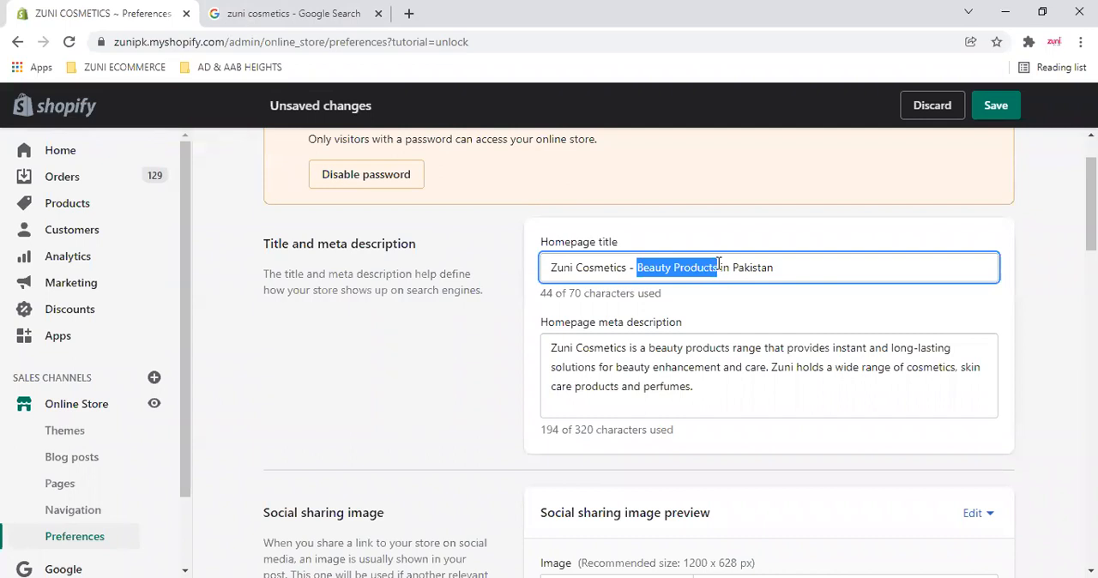
left_click(687, 268)
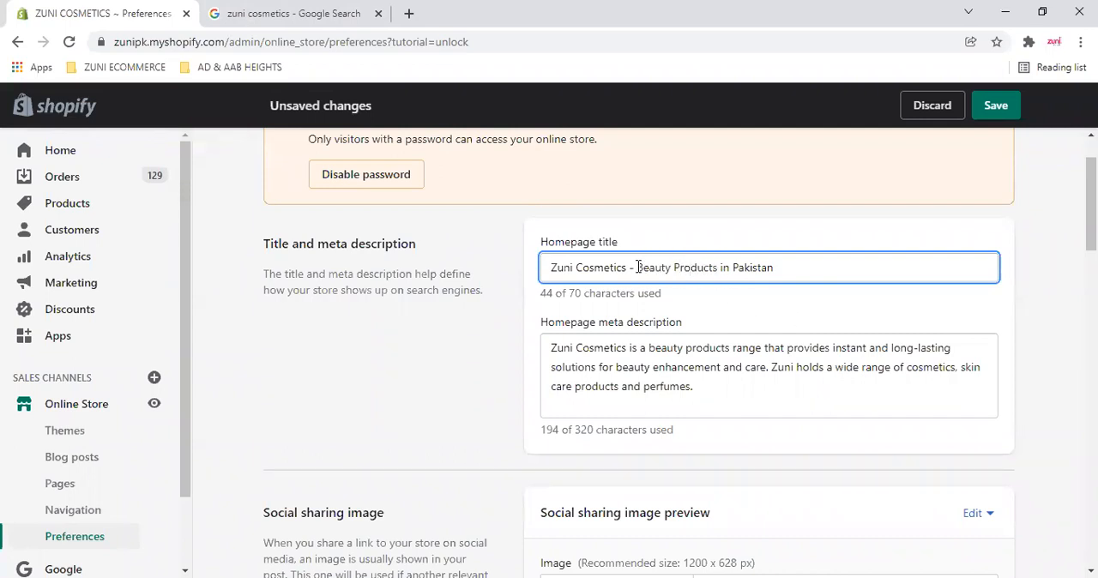
double_click(639, 267)
left_click(803, 261, "shift")
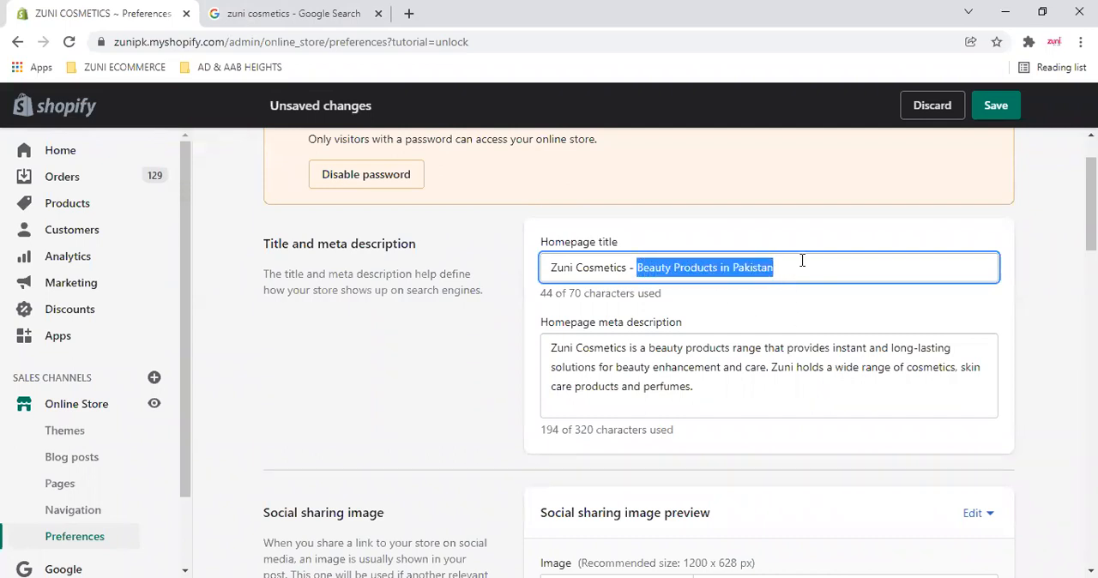
left_click(802, 261)
left_click_drag(551, 266, 660, 268)
left_click_drag(551, 267, 564, 267)
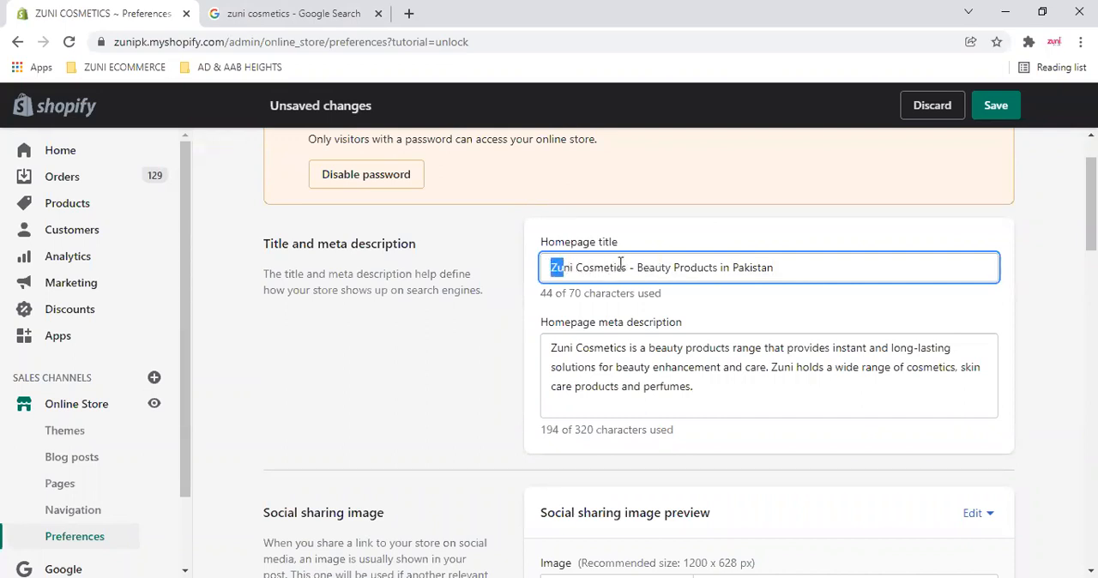
- Remove "- Beauty Products in Pakistan" from the homepage title, leaving "Zuni Cosmetics"
left_click_drag(638, 268, 832, 267)
left_click(672, 268)
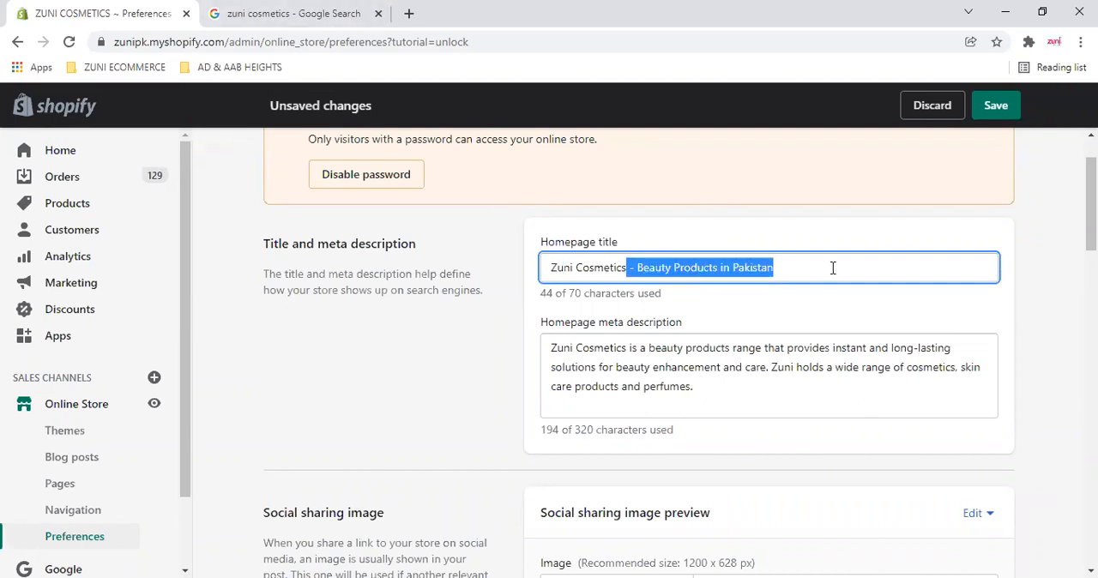
key("BackSpace")
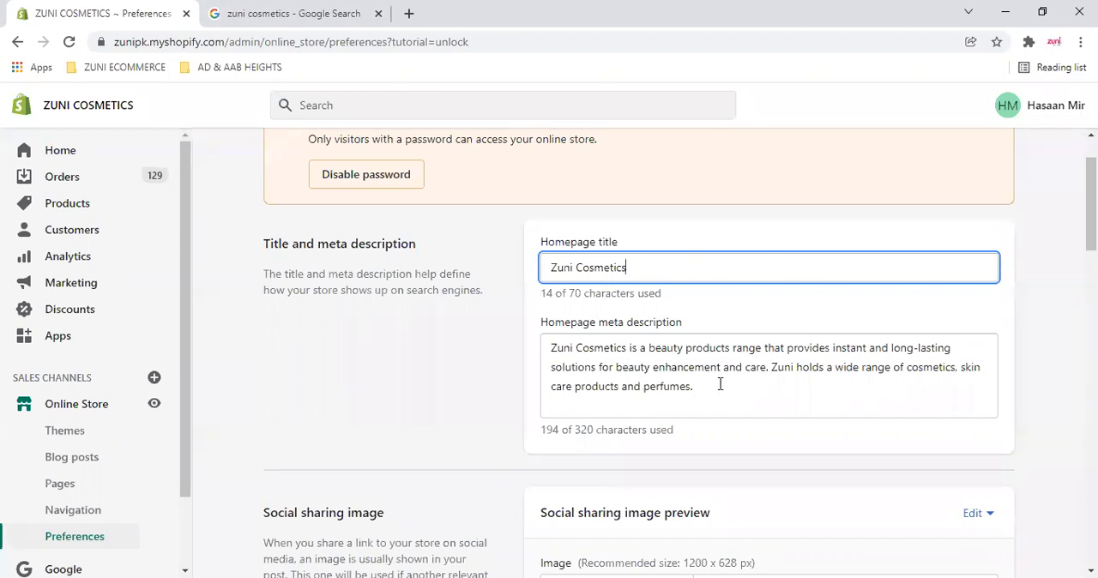
- Return to the Google results and examine the keywords "beauty" and "cosmetics" in the Facebook result's description
left_click(300, 10)
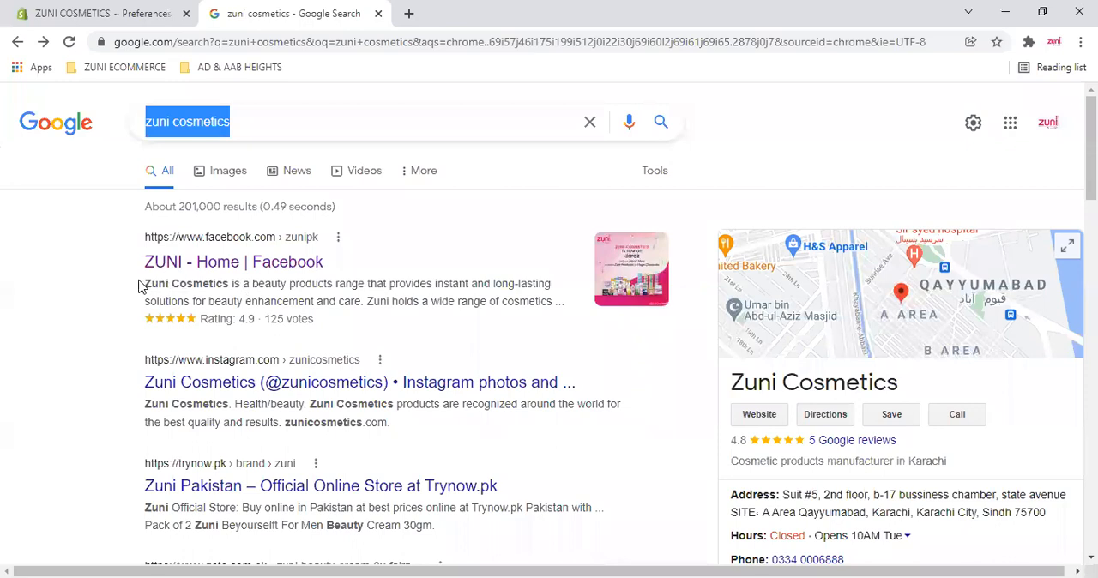
left_click_drag(142, 285, 358, 285)
left_click_drag(448, 290, 453, 290)
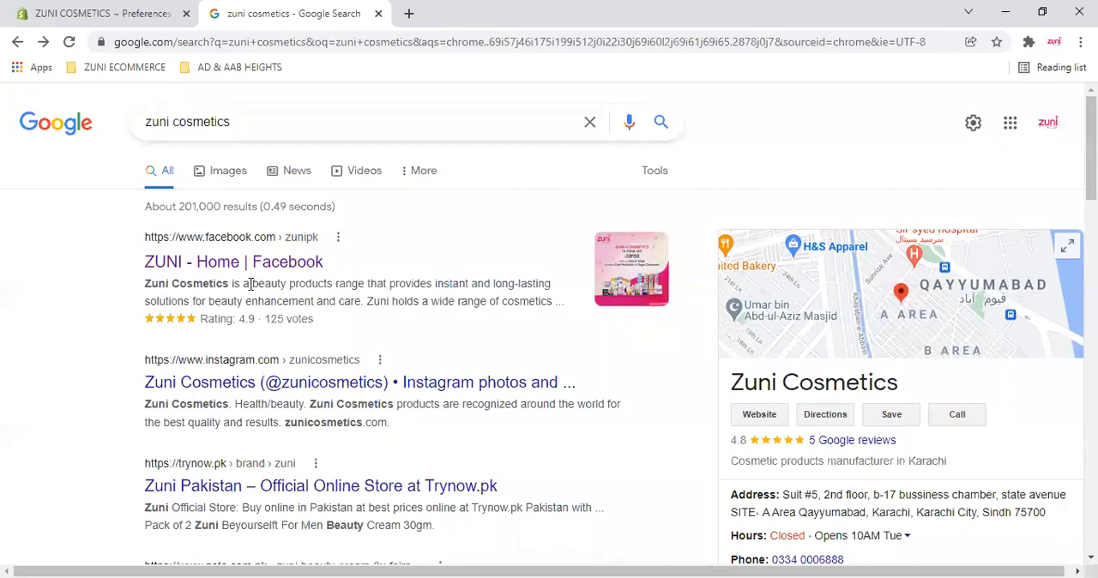
left_click_drag(250, 285, 286, 285)
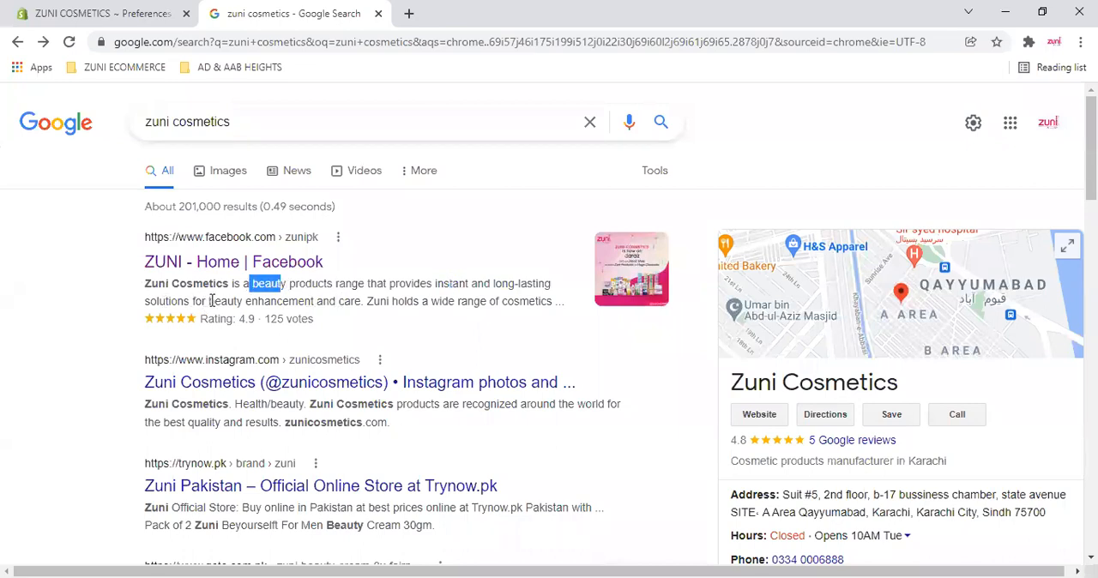
left_click_drag(209, 301, 243, 302)
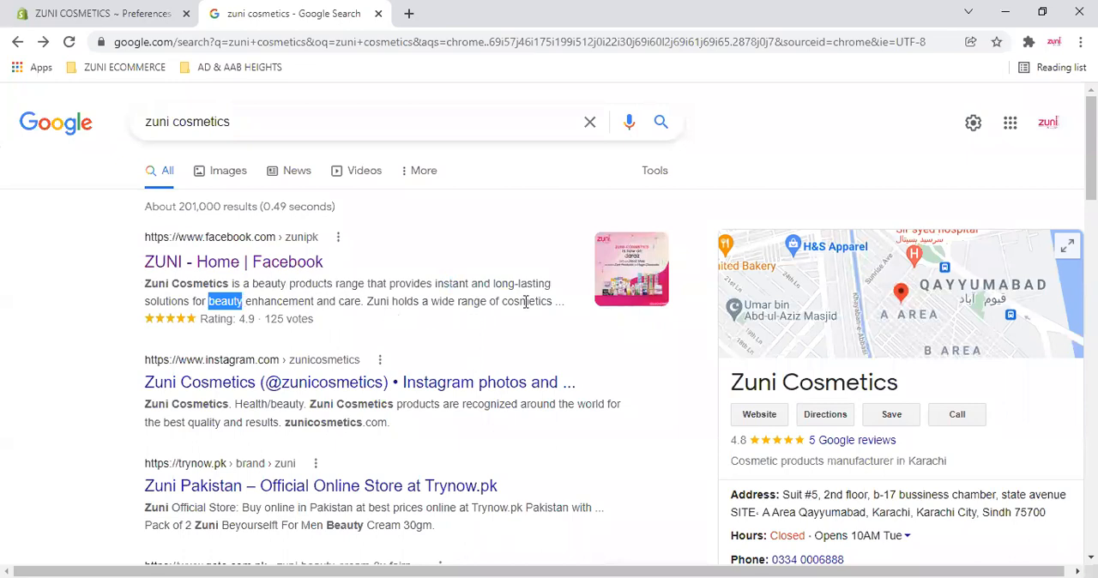
left_click_drag(502, 301, 552, 301)
left_click_drag(172, 284, 230, 284)
left_click(269, 305)
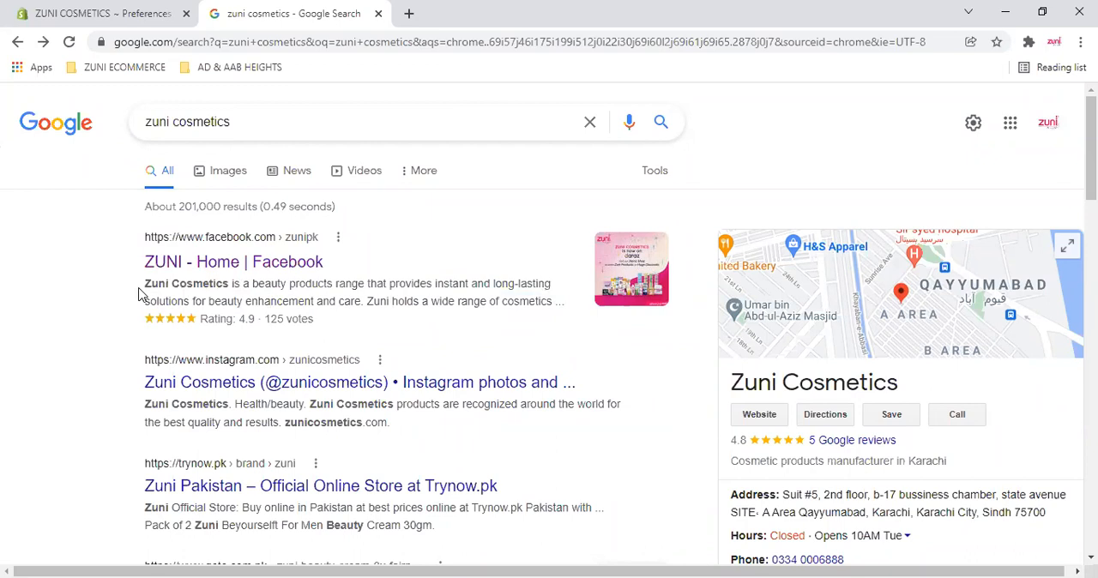
- Compare the Facebook result's description on Google with the homepage meta description in the Shopify preferences
left_click_drag(141, 284, 169, 284)
left_click(395, 312)
left_click(139, 11)
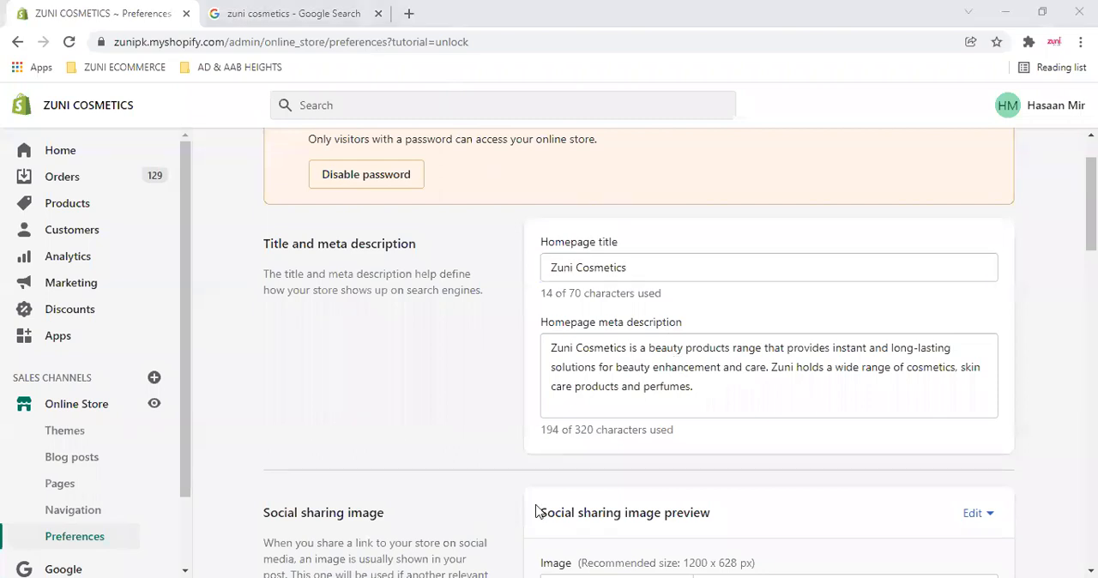
triple_click(717, 394)
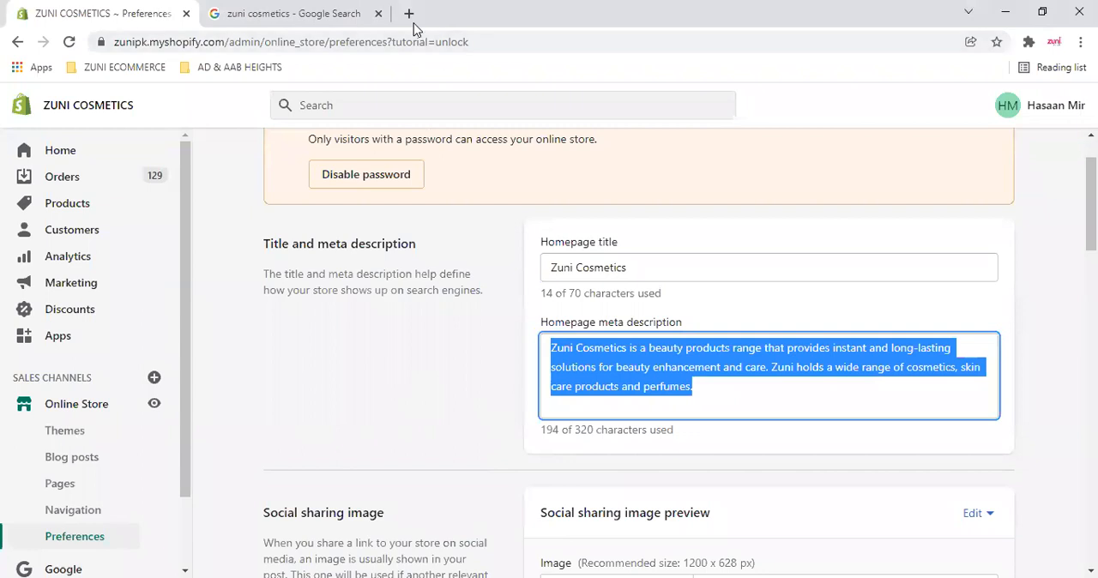
left_click(478, 423)
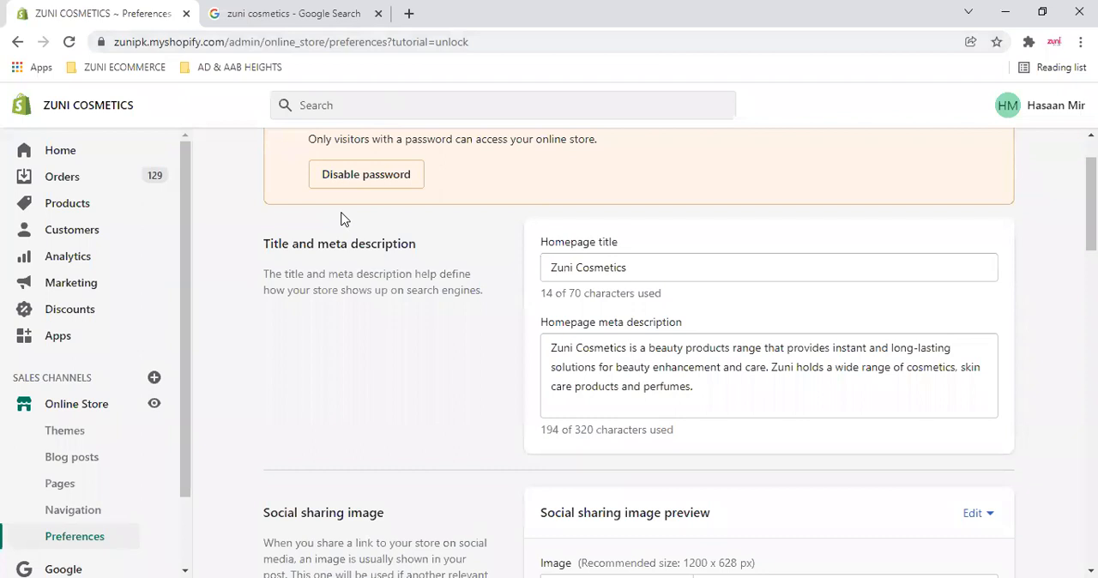
- Examine the social sharing image section and its preview in the preferences
scroll(395, 332, "down", 2)
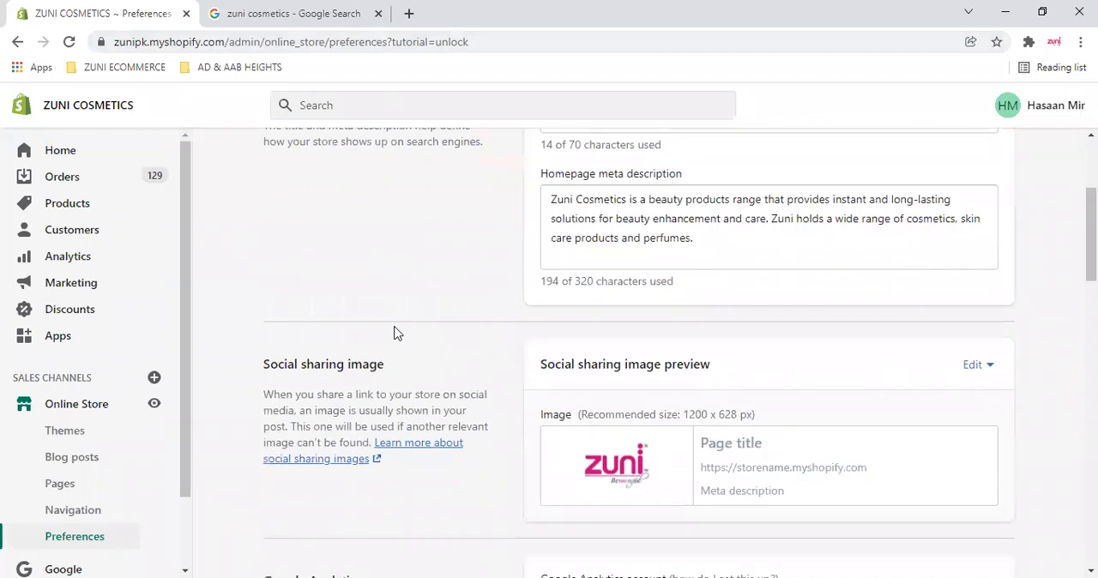
scroll(395, 333, "down", 2)
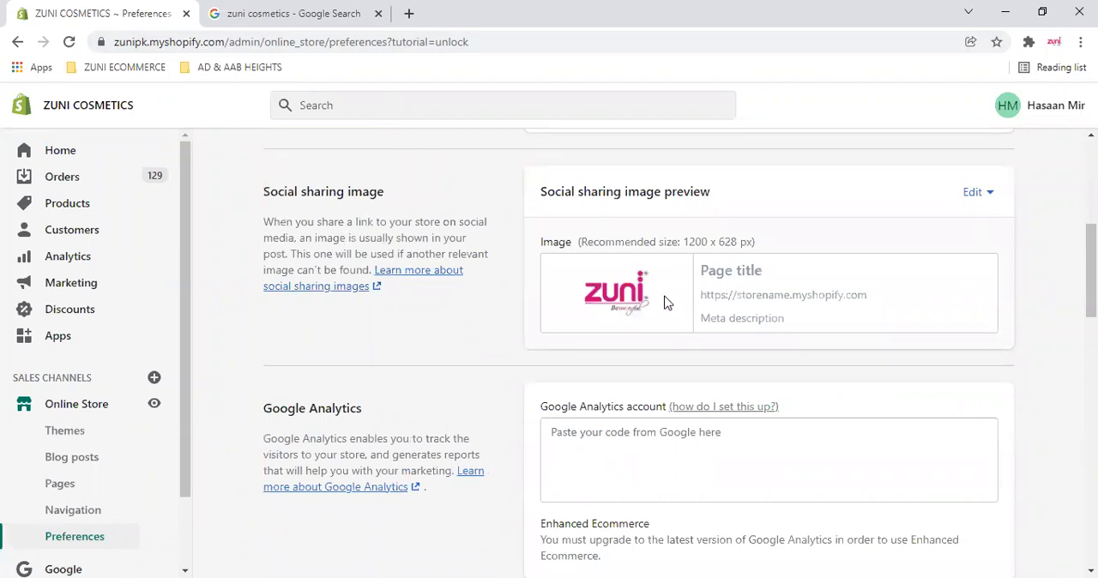
- Switch to the other browser tab, view the Khaas page of the Khaadi website, and close that tab
left_click(288, 10)
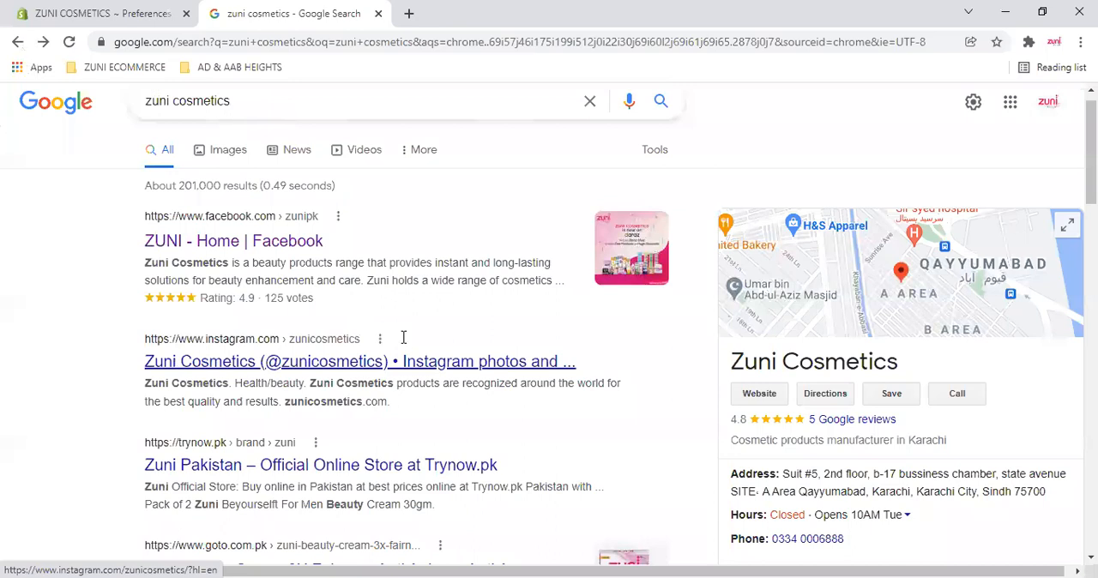
key("alt+Right")
left_click(175, 270)
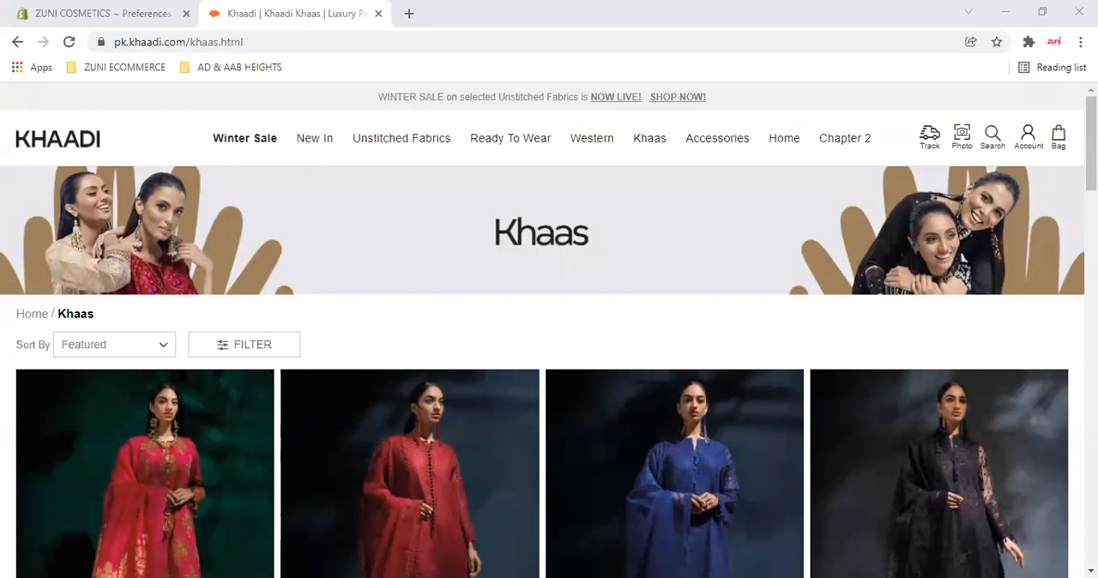
key("ctrl+minus")
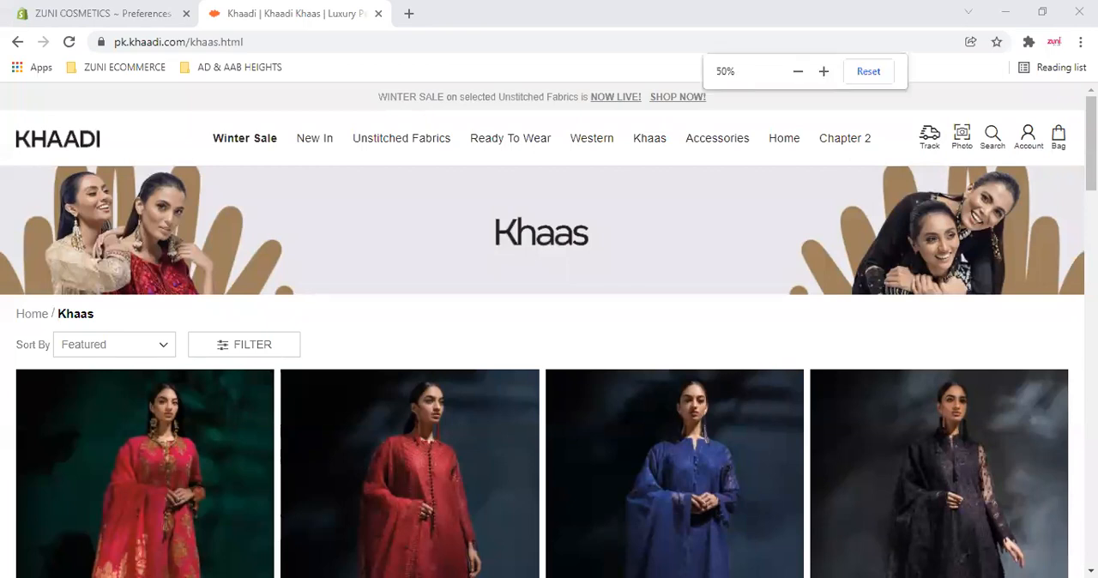
key("ctrl+plus")
key("ctrl+plus")
key("ctrl+plus")
key("ctrl+minus")
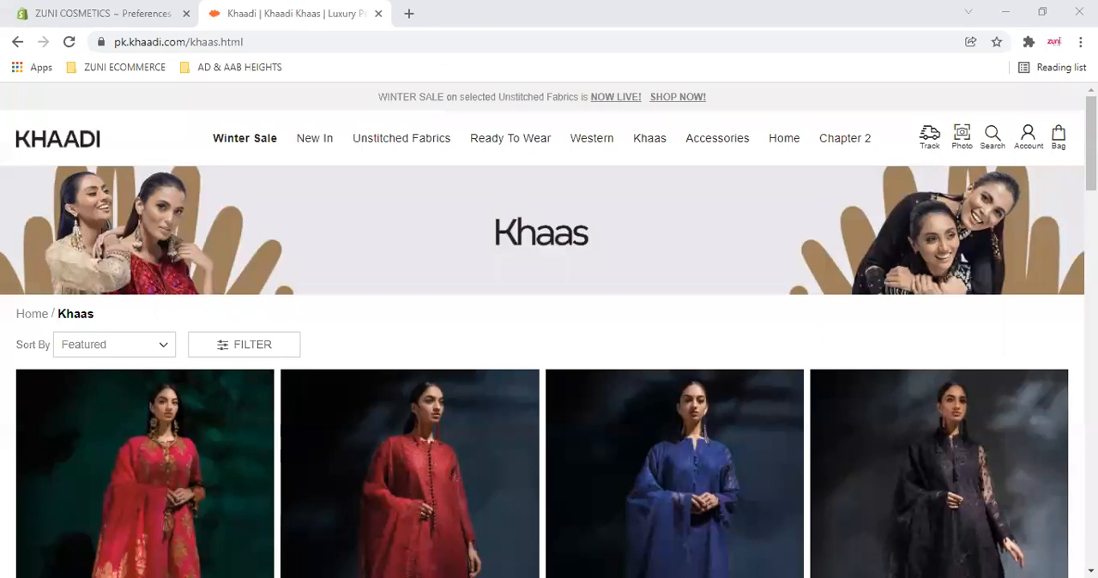
left_click(379, 14)
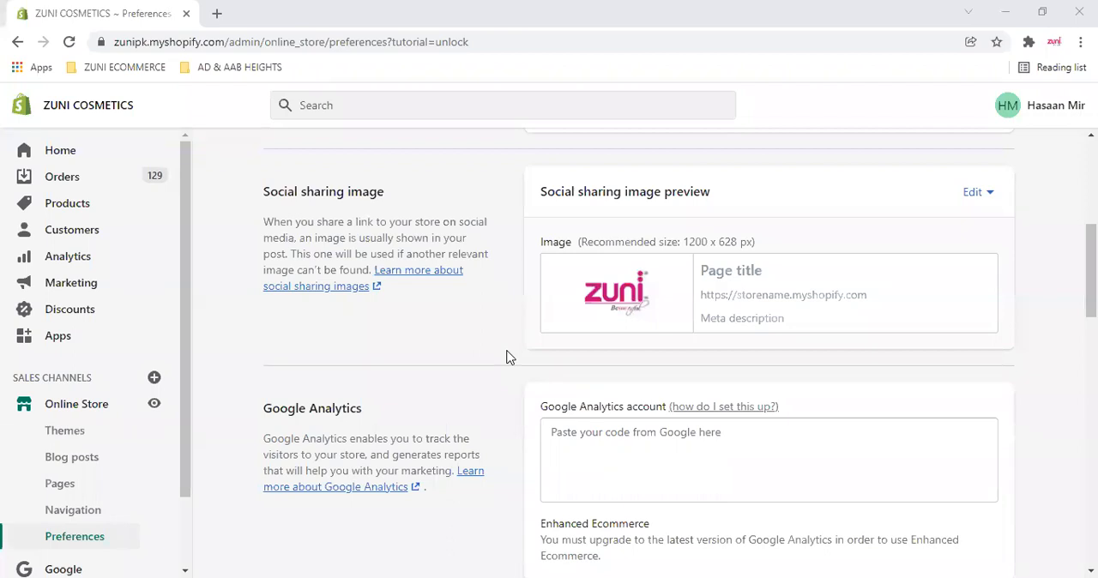
- Examine the Google Analytics account field and the Facebook Pixel section of the preferences
scroll(506, 357, "down", 2)
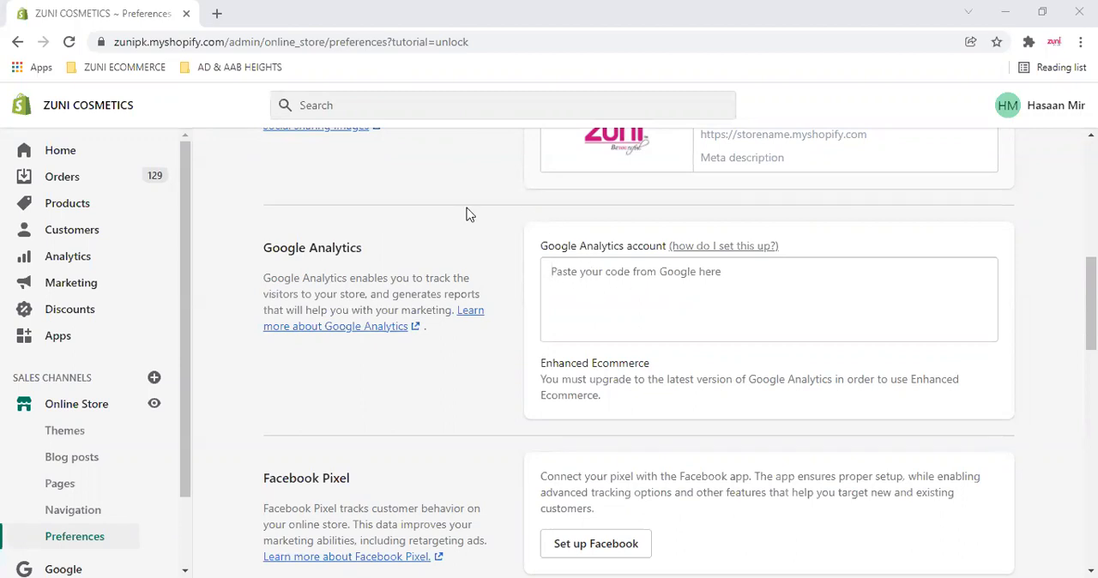
left_click(889, 299)
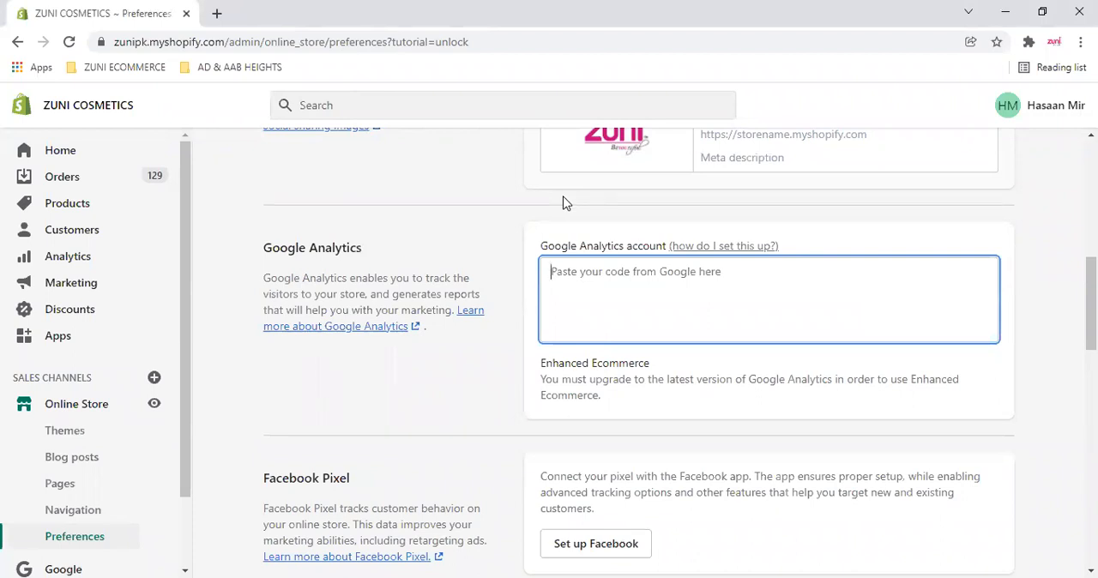
scroll(565, 202, "down", 1)
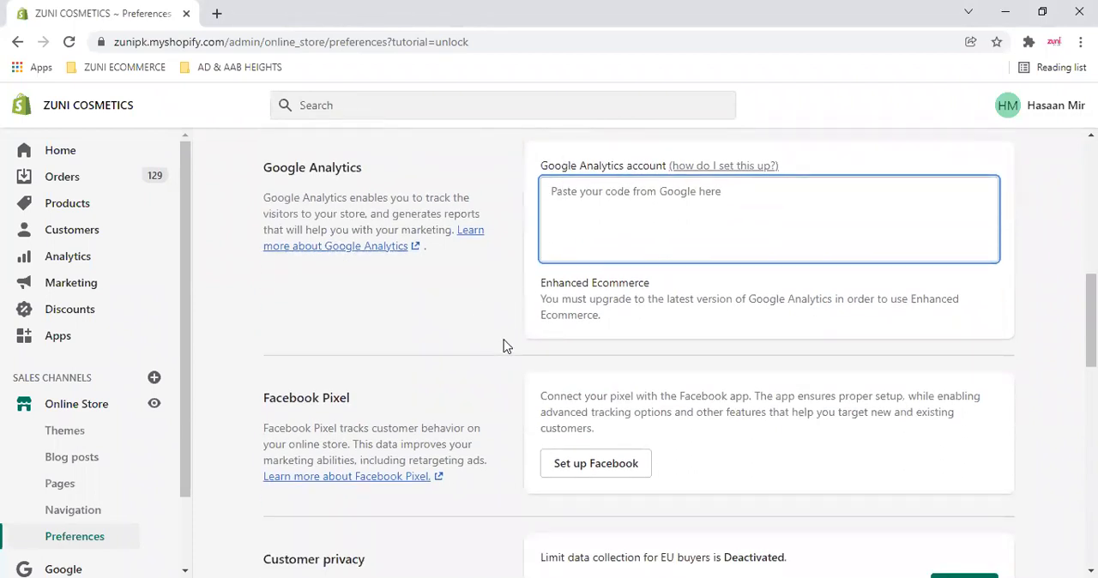
left_click(567, 353)
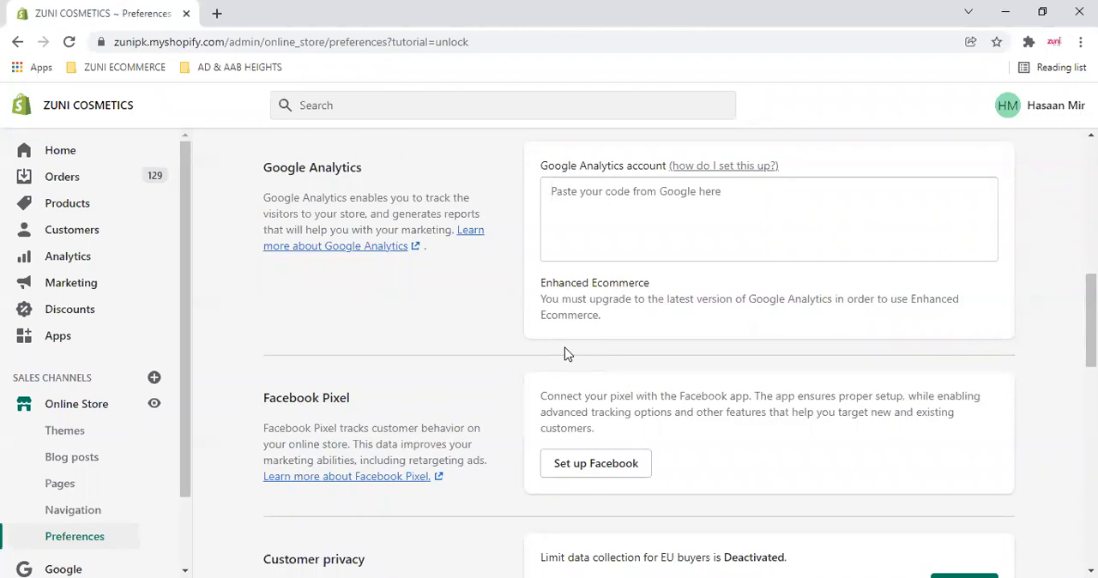
scroll(576, 300, "down", 3)
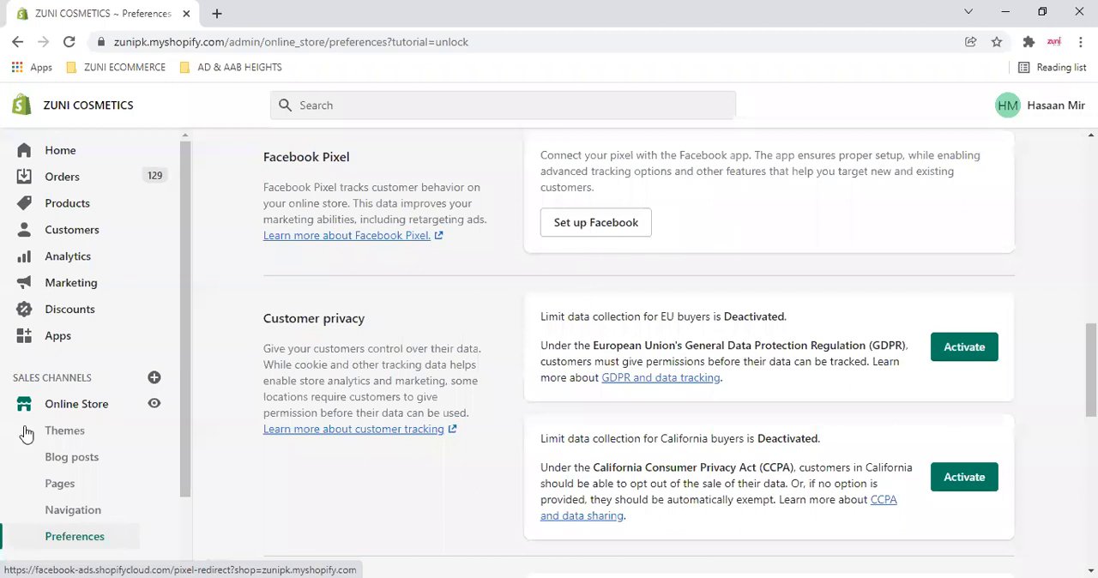
scroll(60, 521, "down", 1)
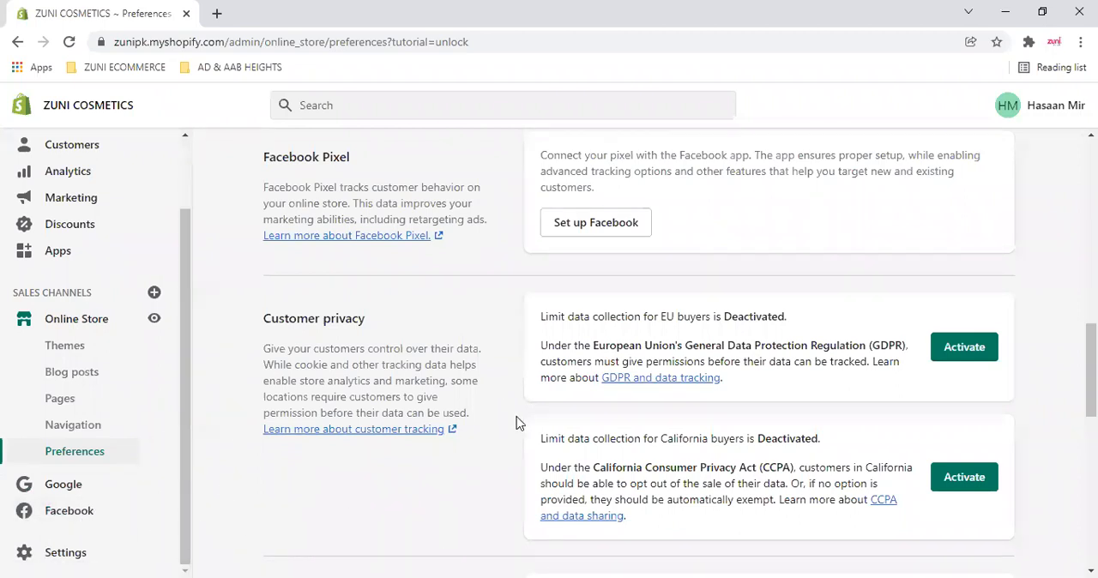
- Examine the customer privacy options that limit data collection for EU buyers and California buyers
scroll(532, 385, "down", 1)
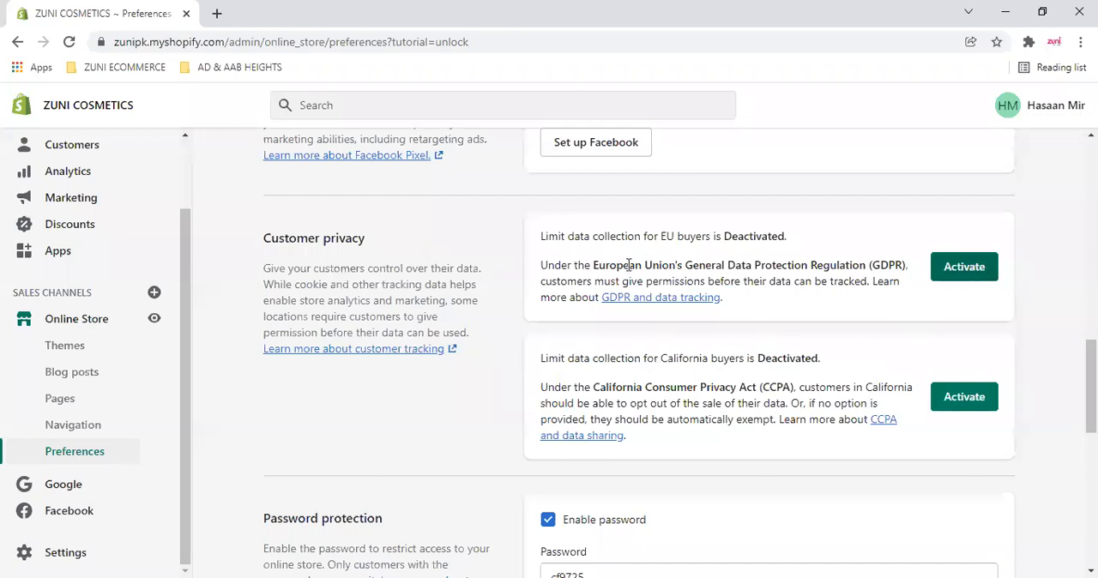
double_click(665, 232)
left_click(727, 267)
left_click_drag(664, 359, 728, 359)
left_click(916, 364)
- Turn off the store's password protection and enable it again
scroll(917, 364, "down", 3)
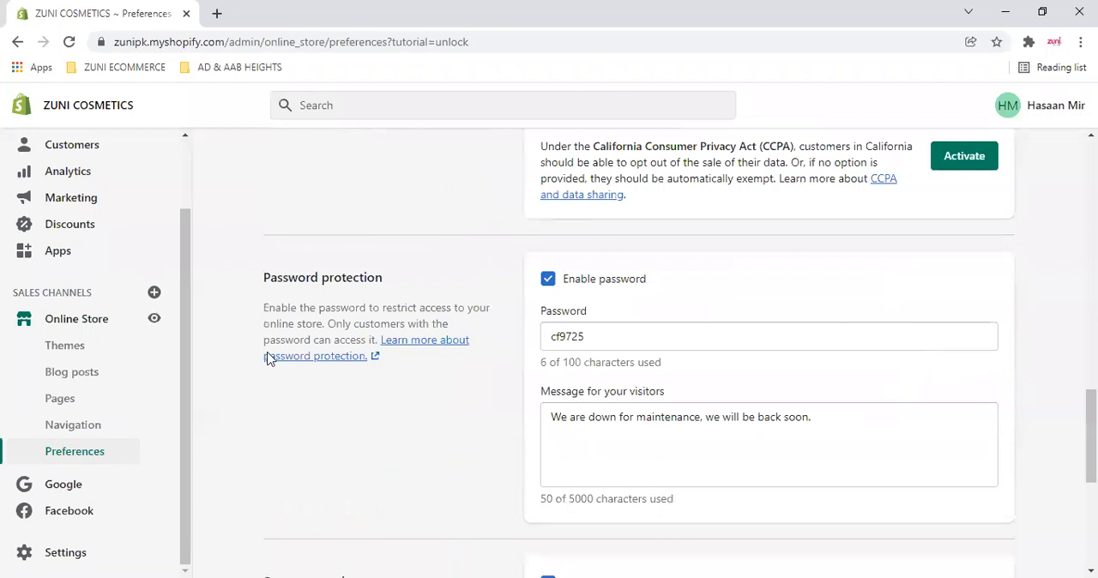
scroll(269, 359, "down", 1)
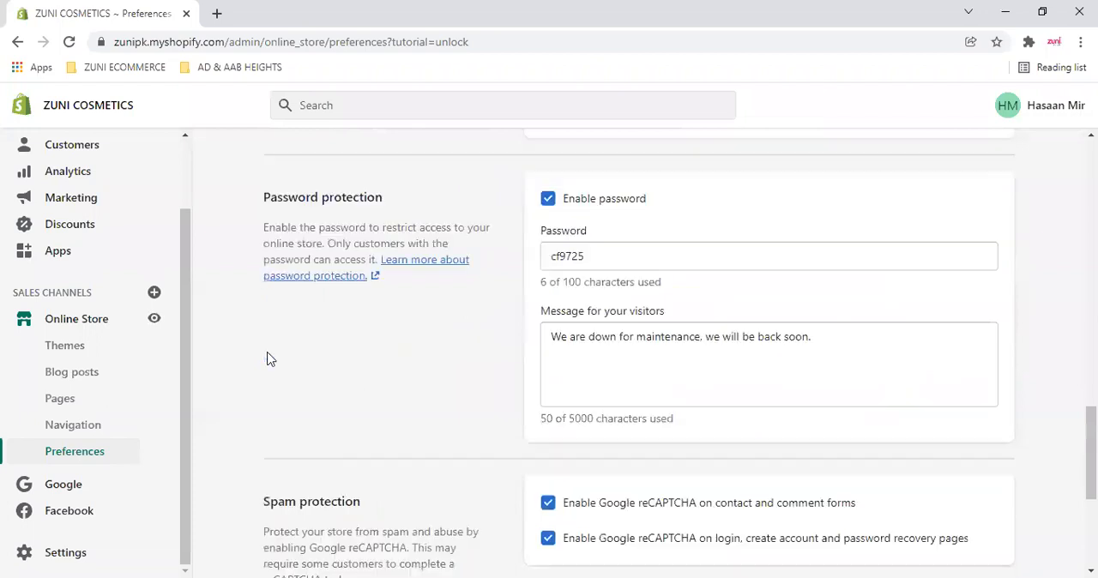
left_click(550, 201)
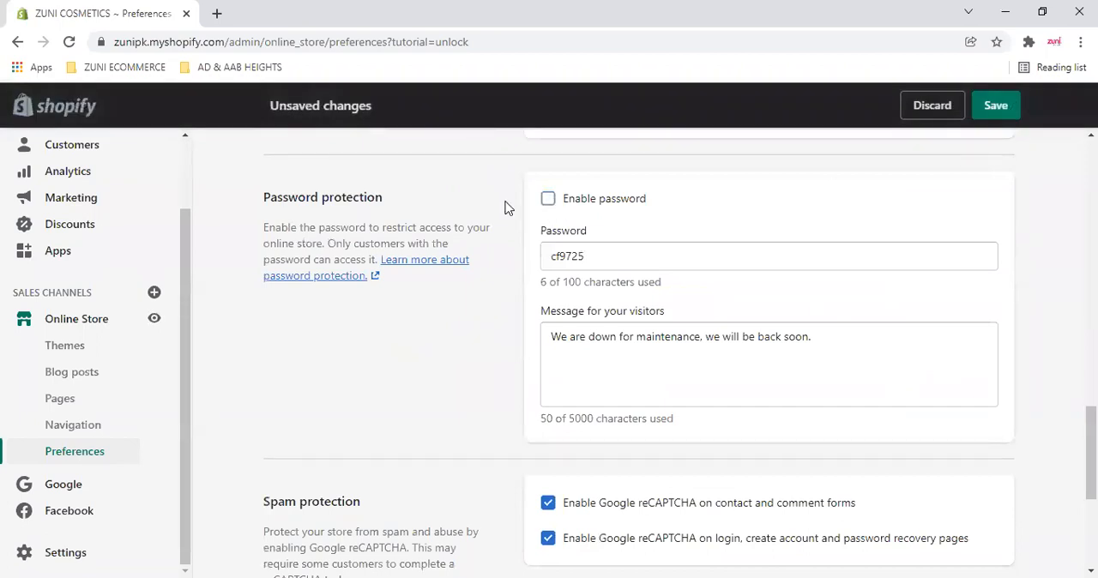
left_click(548, 203)
- Examine the spam protection reCAPTCHA options and the domain redirection section of the preferences
scroll(649, 328, "down", 4)
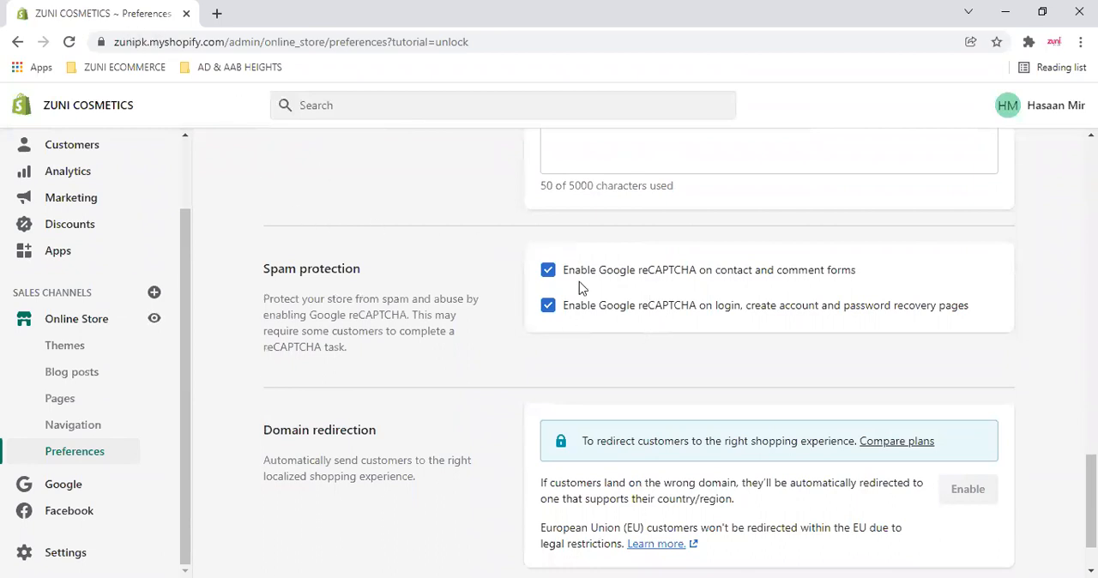
scroll(582, 282, "down", 1)
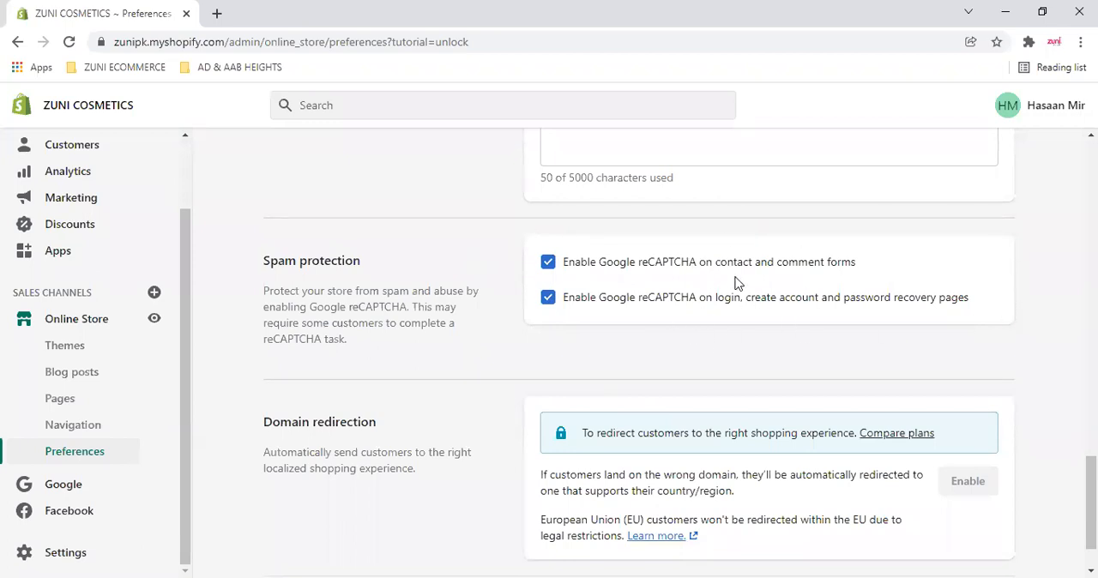
scroll(562, 357, "down", 1)
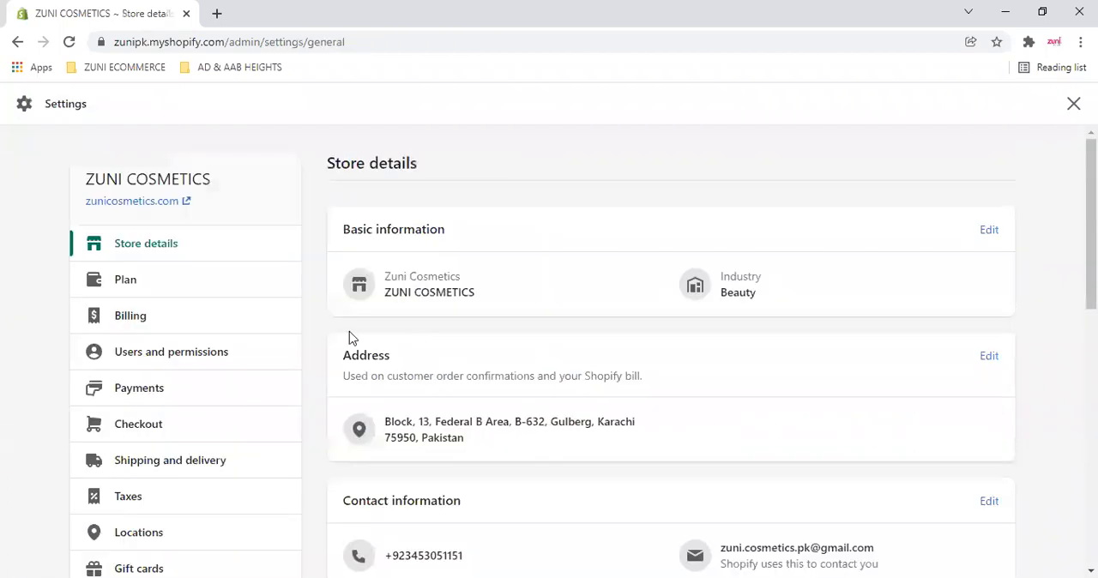
- Open the Domains settings and examine the primary domain zunicosmetics.com and the Shopify-managed domain zunipk.myshopify.com
scroll(441, 352, "down", 10)
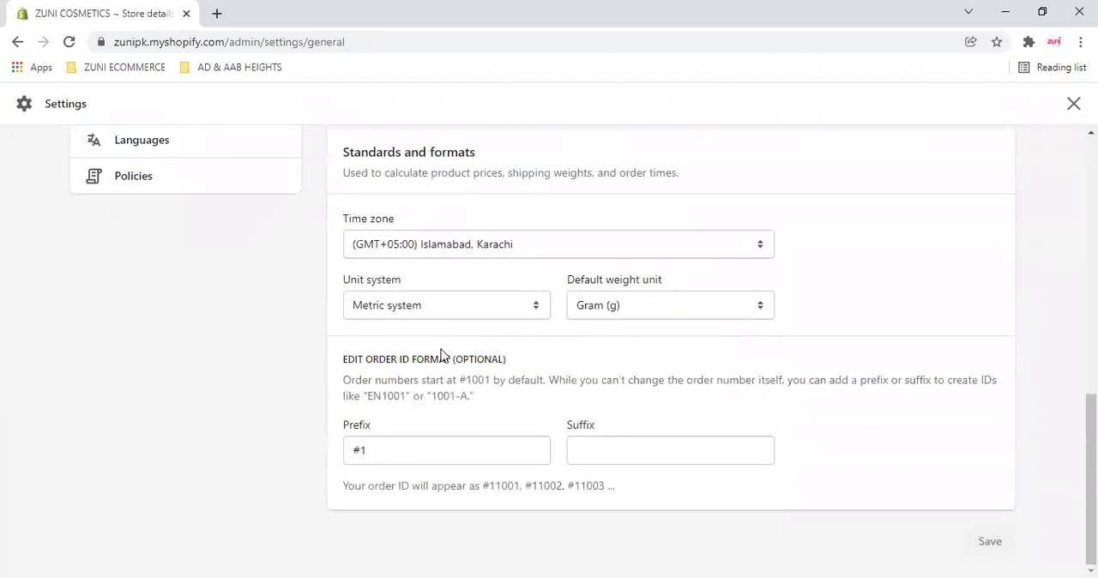
scroll(438, 352, "up", 5)
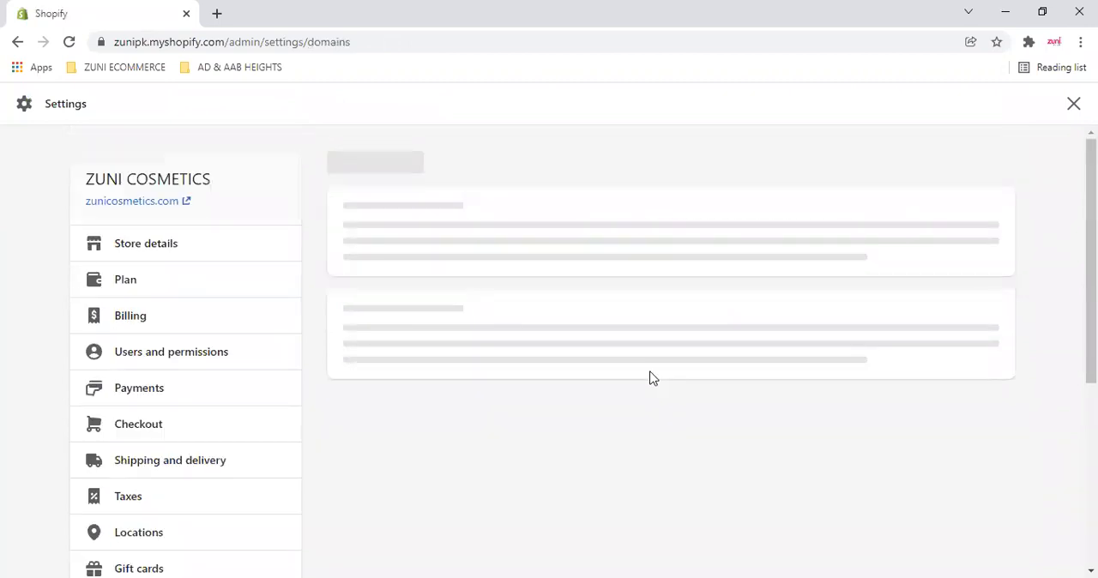
scroll(652, 370, "down", 1)
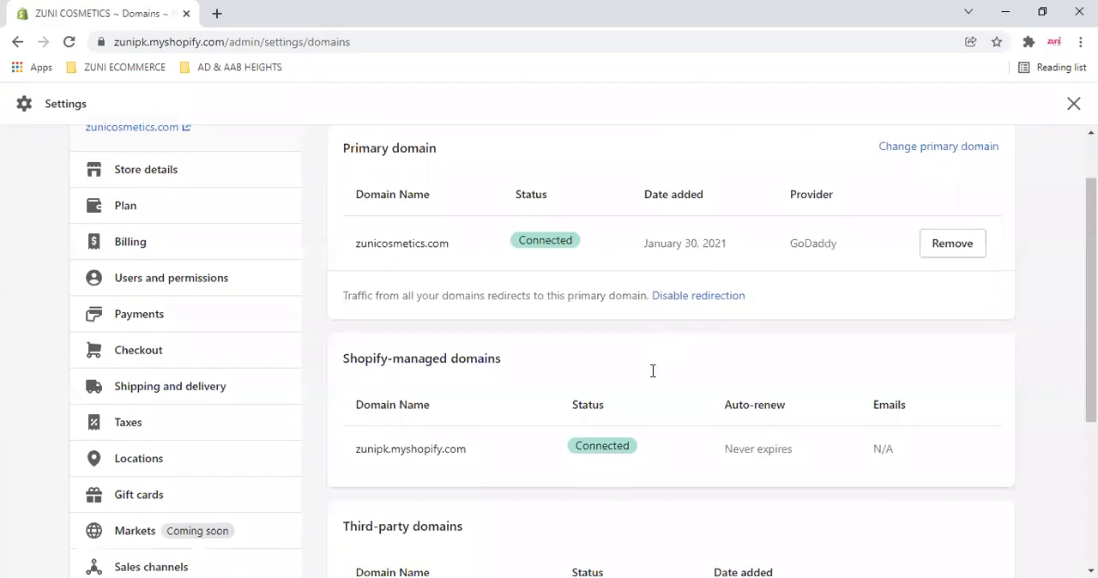
scroll(355, 368, "down", 1)
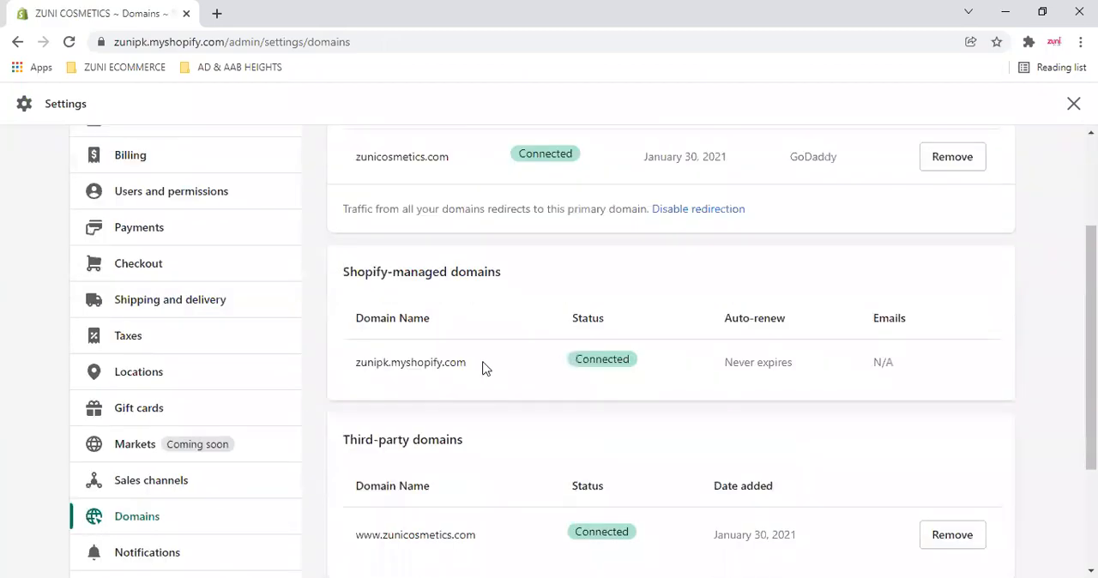
scroll(357, 232, "up", 1)
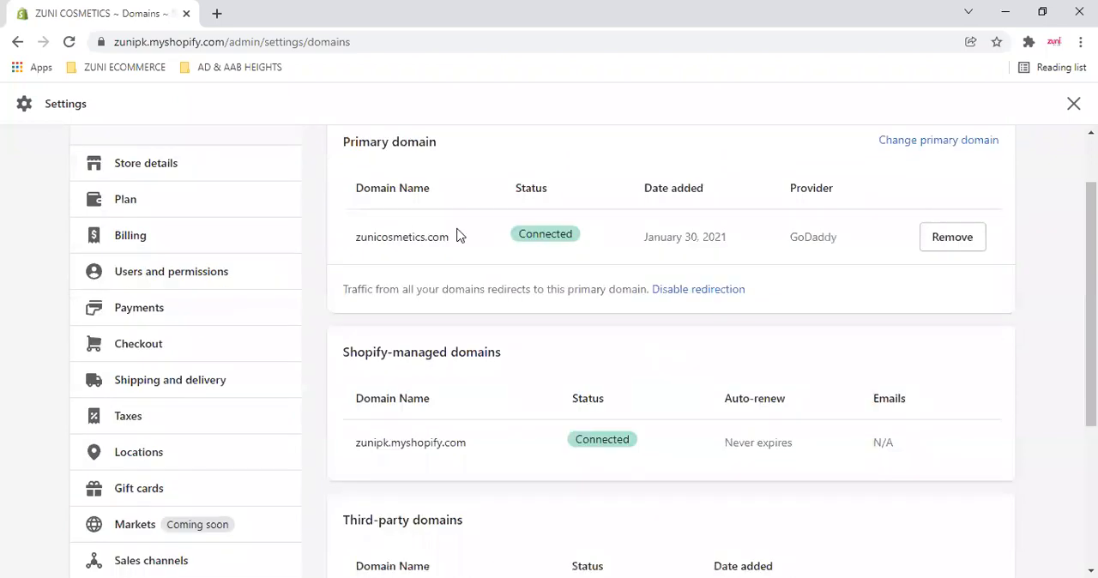
left_click_drag(352, 443, 479, 446)
left_click_drag(350, 239, 463, 244)
scroll(434, 343, "up", 1)
- Leave the store settings and open the online store's Themes page
left_click(17, 43)
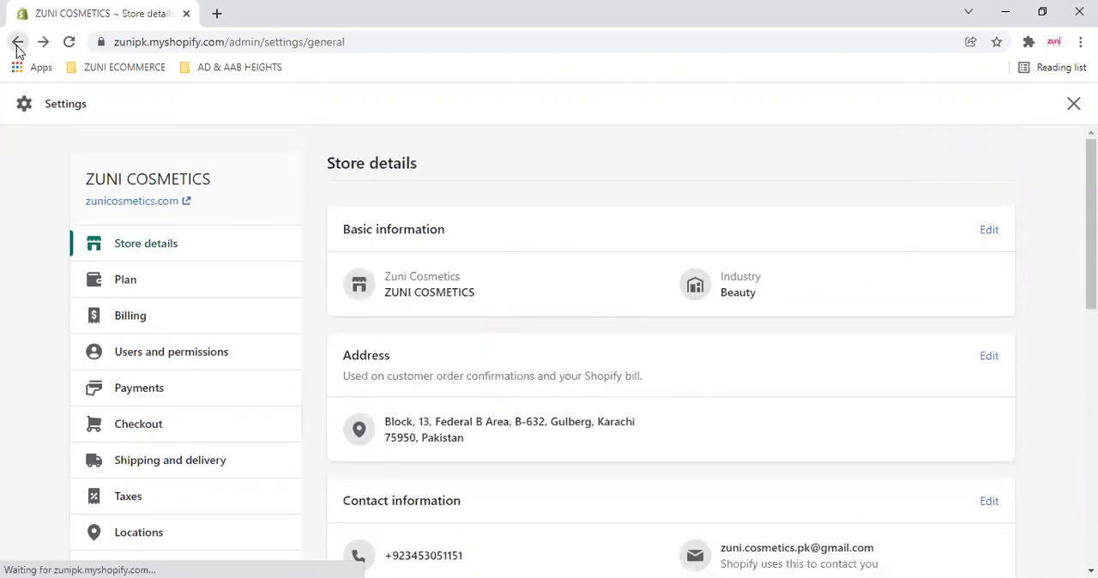
left_click(12, 43)
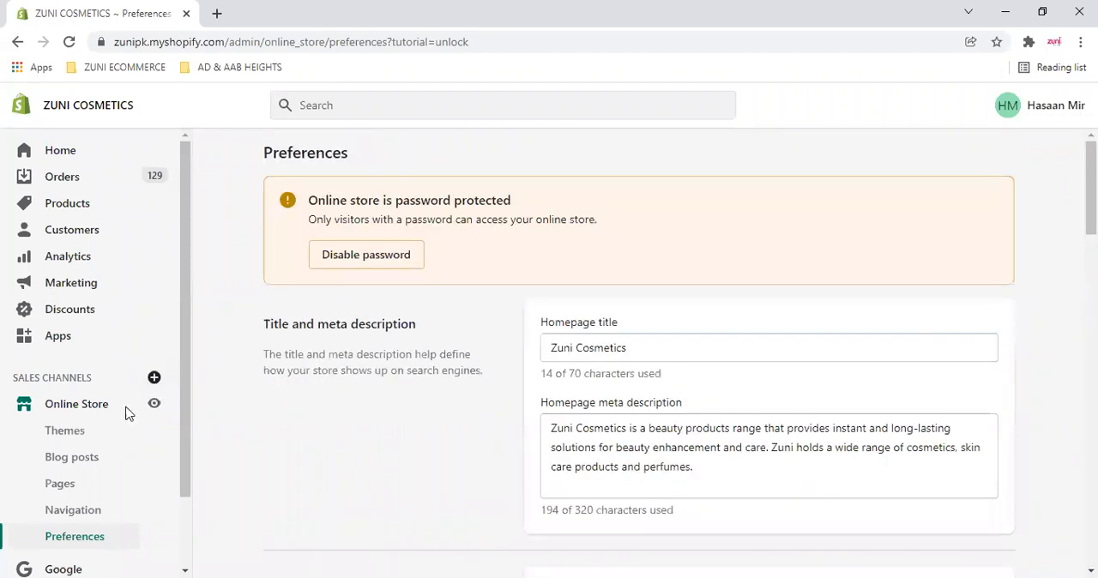
left_click(69, 431)
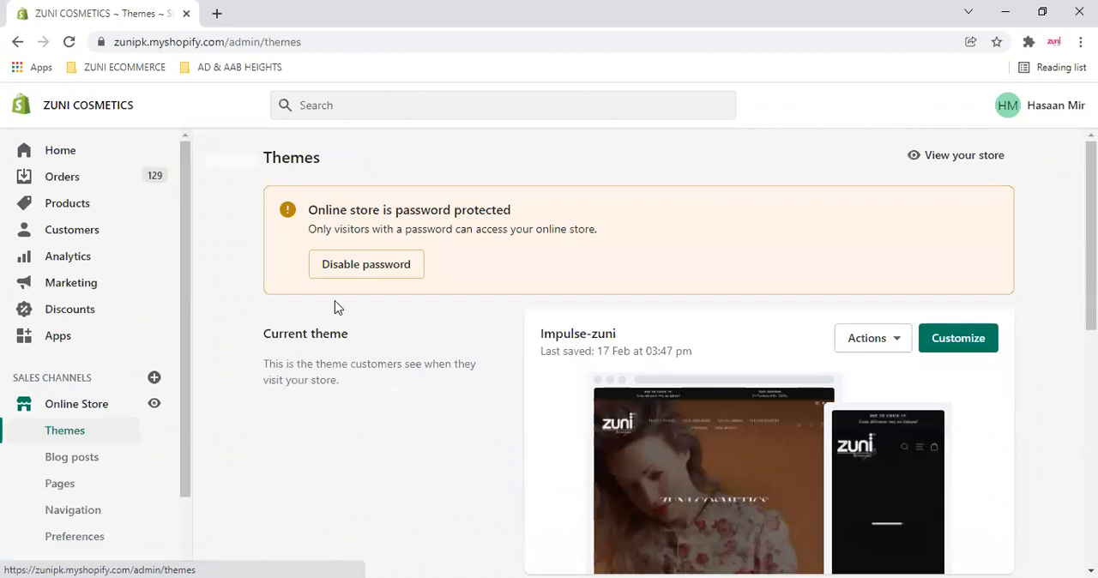
- Examine the current theme Impulse-zuni and the theme library on the Themes page
scroll(456, 368, "down", 3)
scroll(480, 367, "up", 3)
scroll(640, 351, "down", 2)
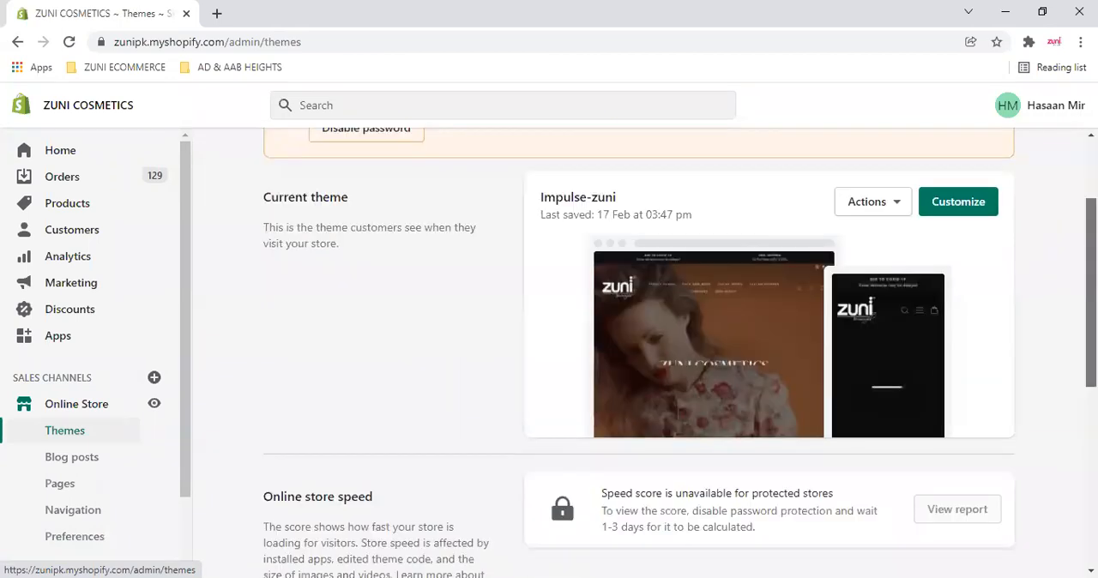
scroll(412, 360, "up", 2)
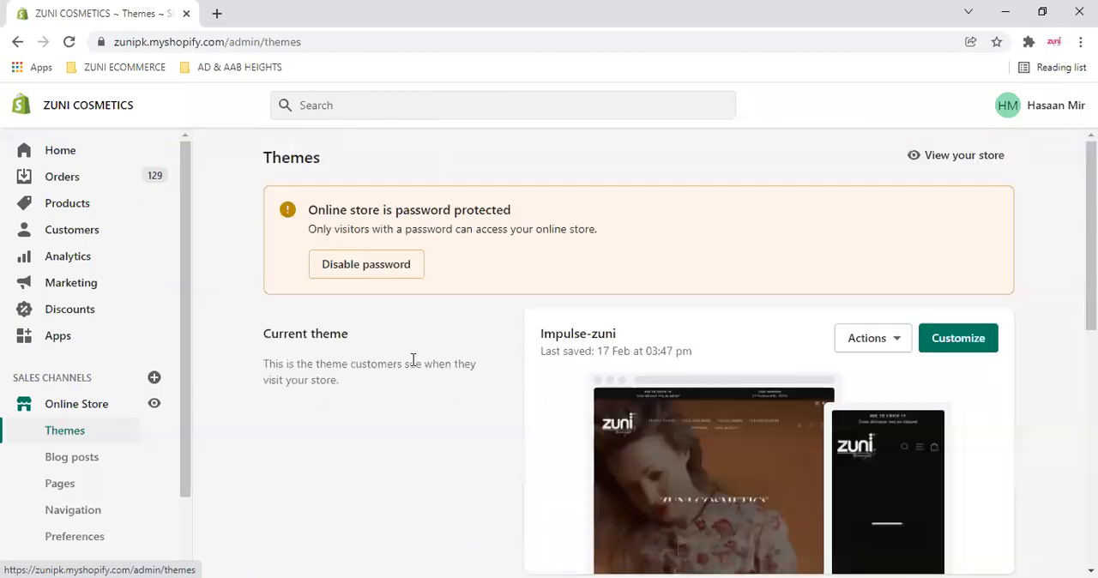
scroll(429, 356, "down", 3)
scroll(471, 347, "up", 3)
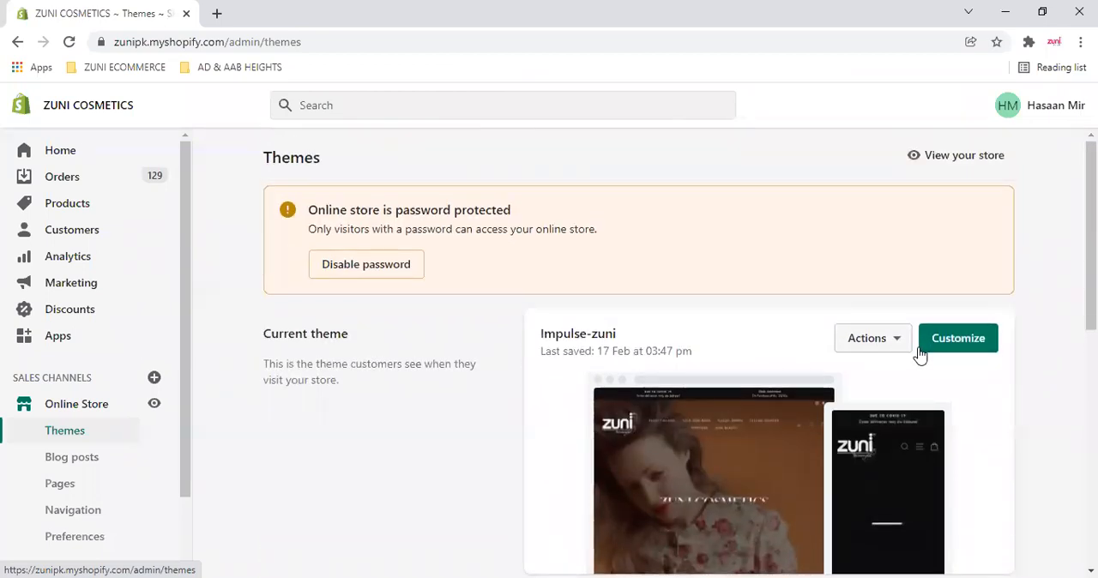
scroll(652, 344, "down", 5)
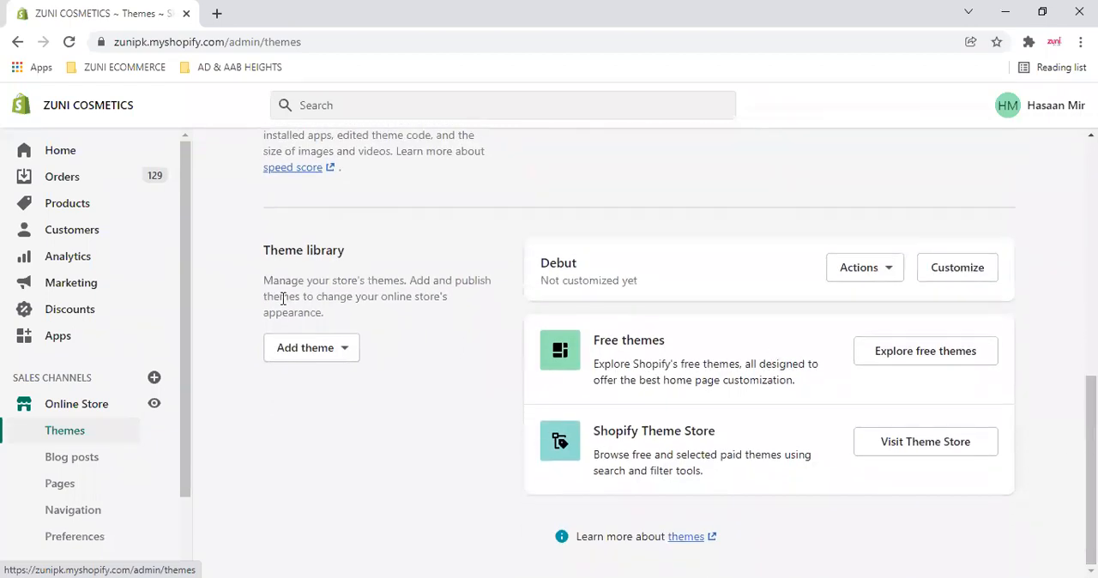
- Examine the options for adding a theme, the online store speed section and the current theme on the Themes page
left_click(334, 360)
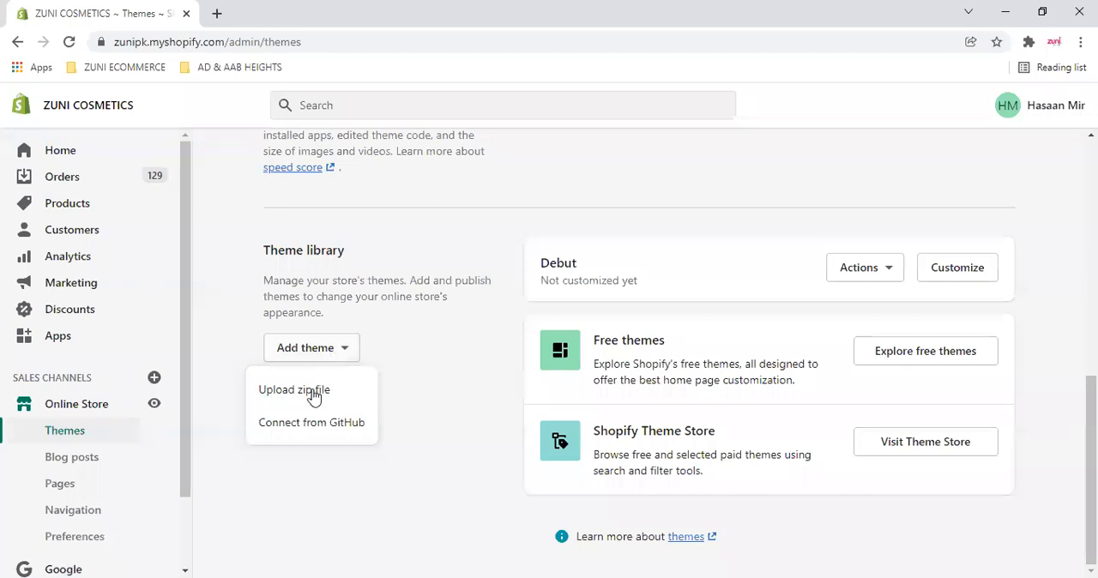
left_click(461, 329)
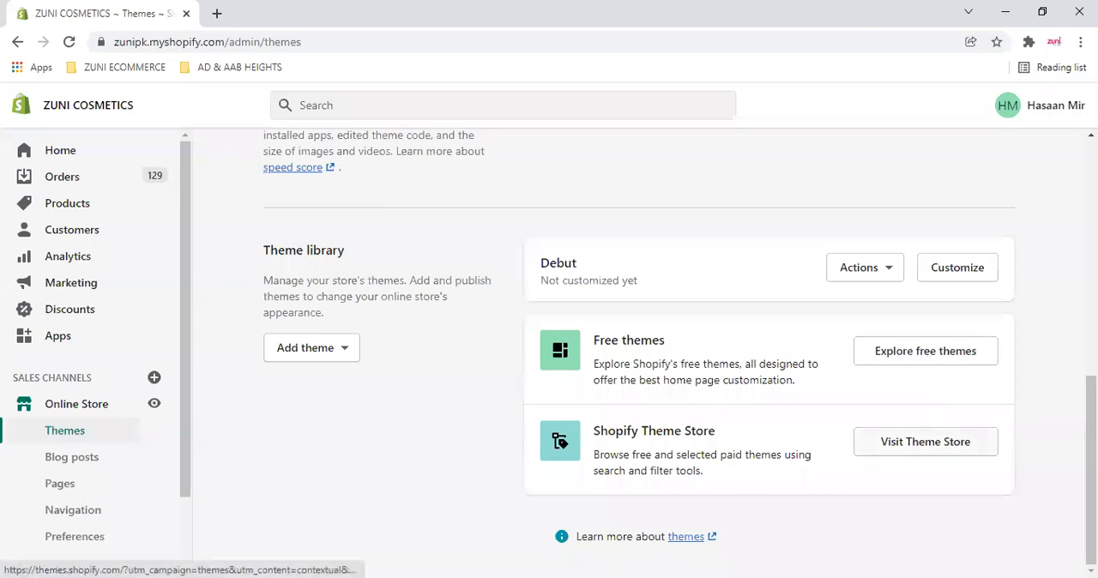
scroll(678, 352, "up", 2)
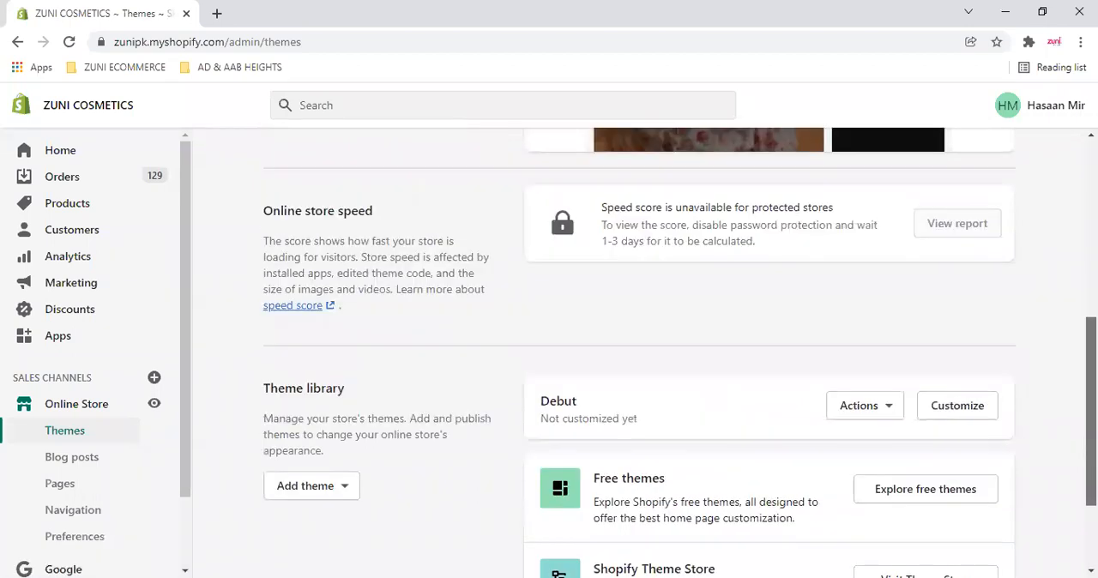
scroll(678, 352, "up", 1)
scroll(639, 344, "up", 3)
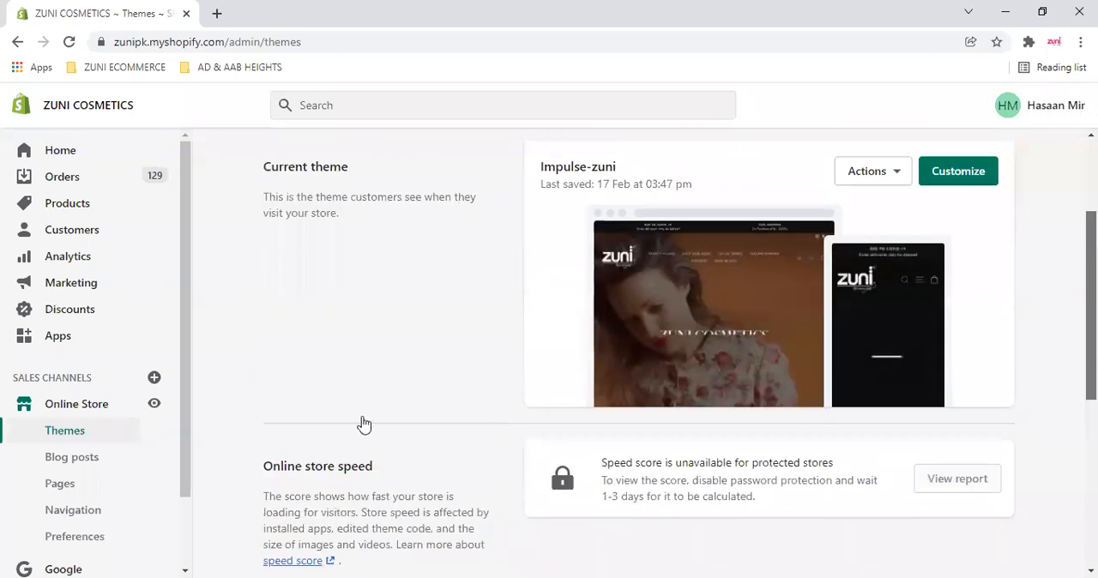
scroll(579, 370, "down", 5)
scroll(639, 351, "up", 3)
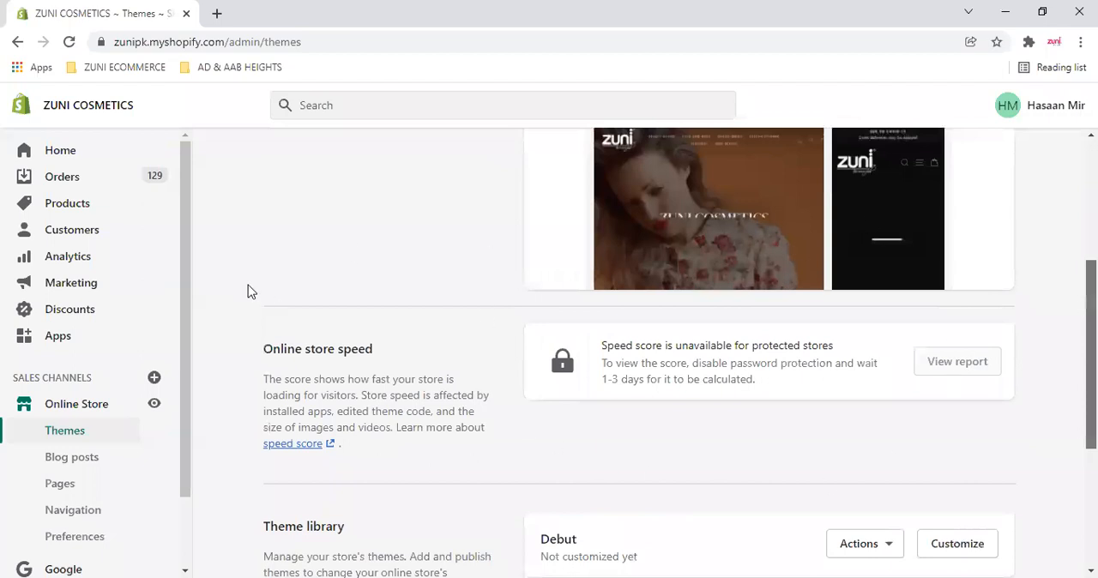
scroll(308, 388, "up", 3)
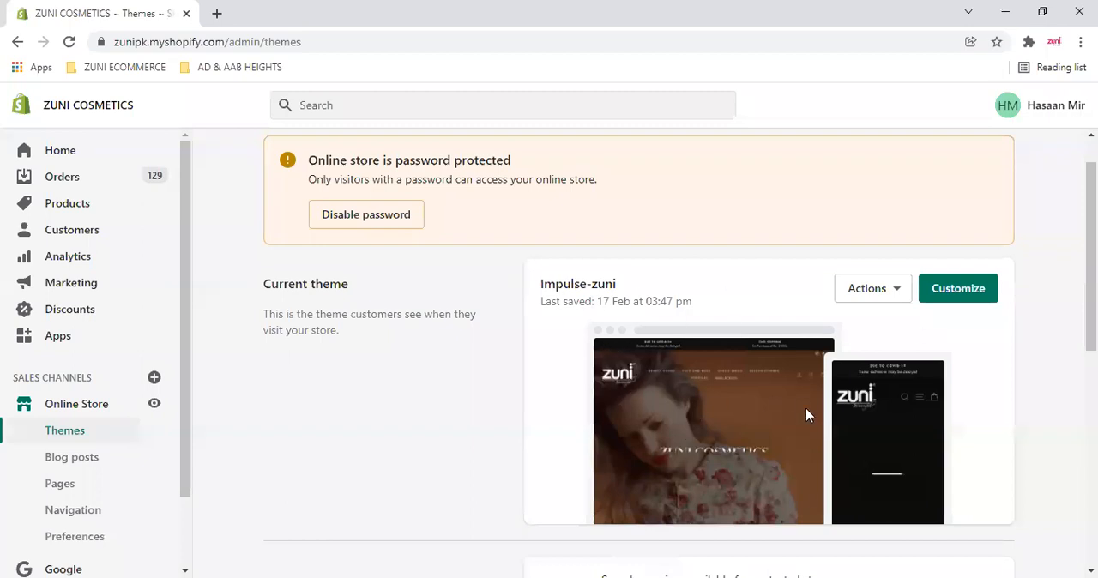
- Open the current theme Impulse-zuni for customization, view its Header settings and return to the home page section list
left_click(973, 296)
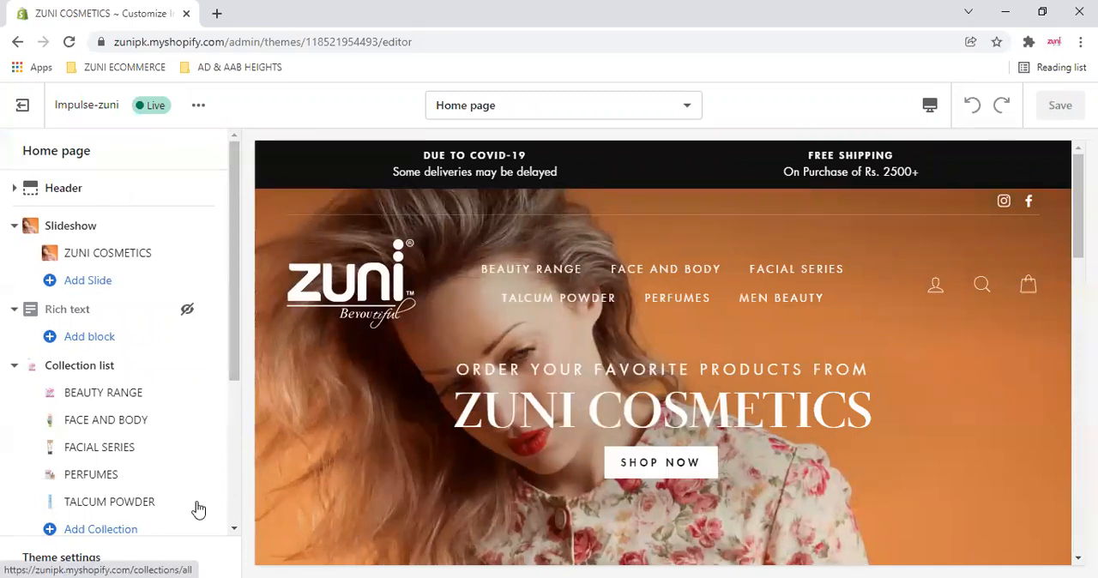
left_click(71, 191)
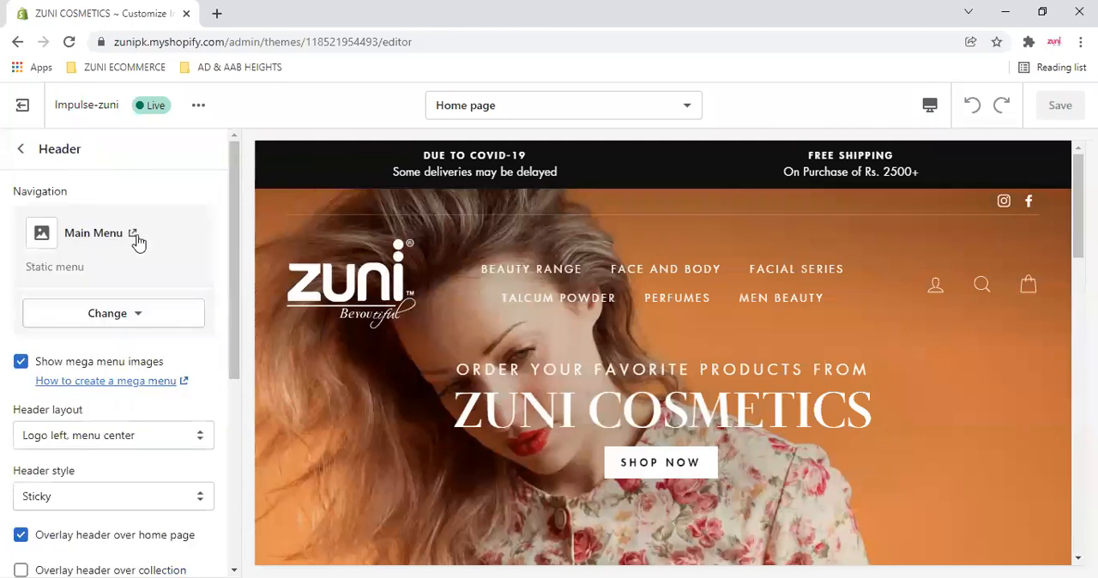
left_click(19, 149)
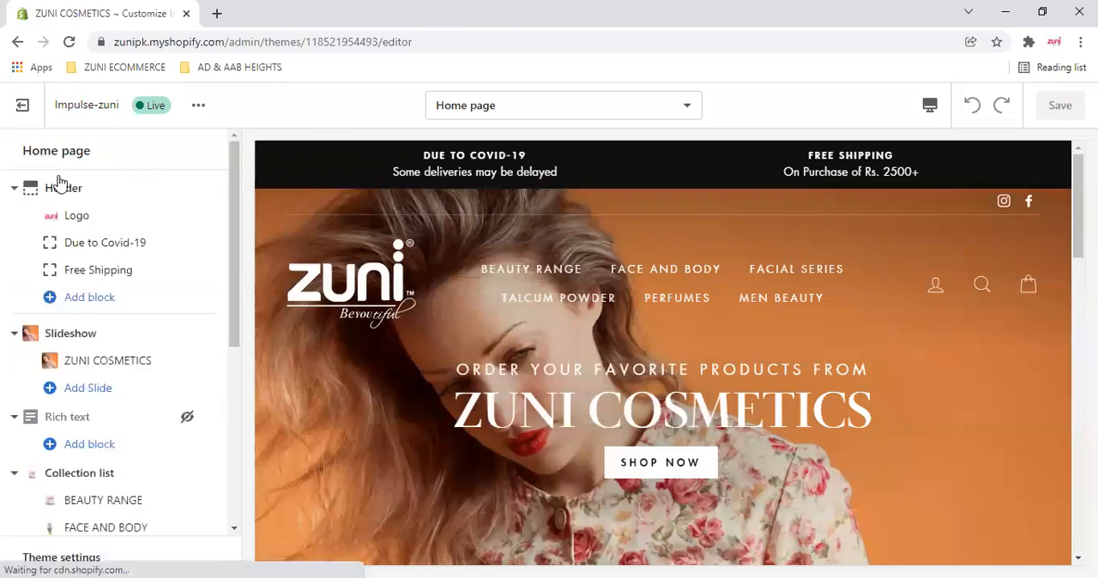
- Open the header's Logo block and examine the logo image, white logo and logo width settings
left_click(83, 220)
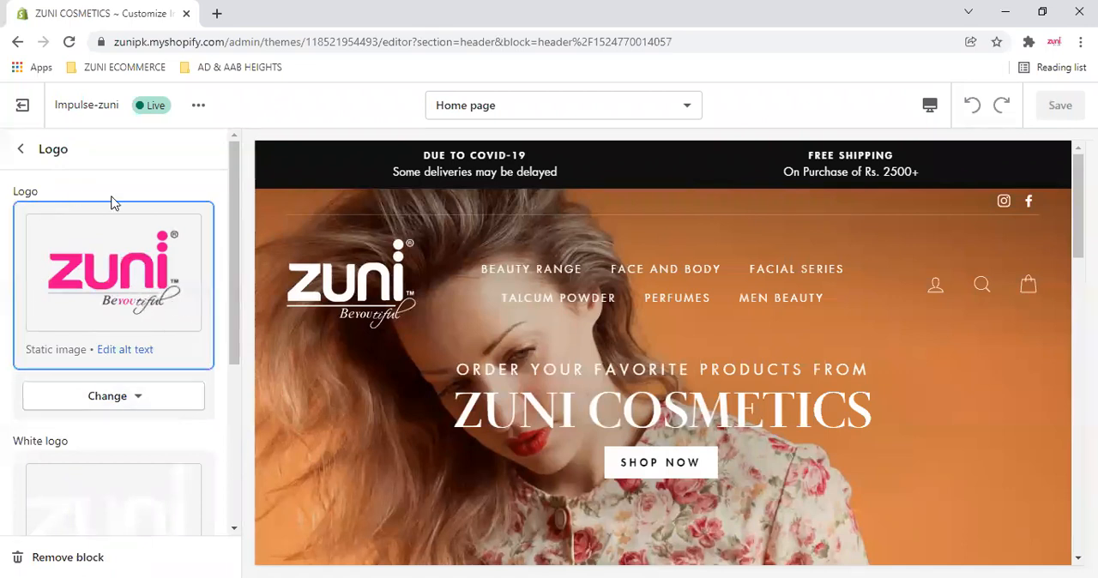
scroll(113, 205, "down", 3)
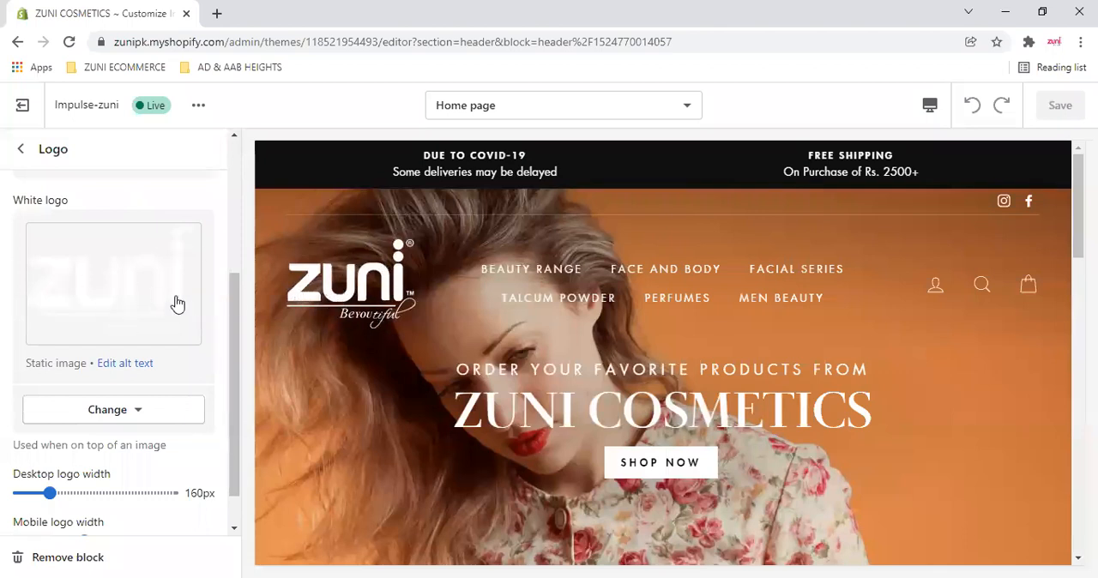
left_click(110, 290)
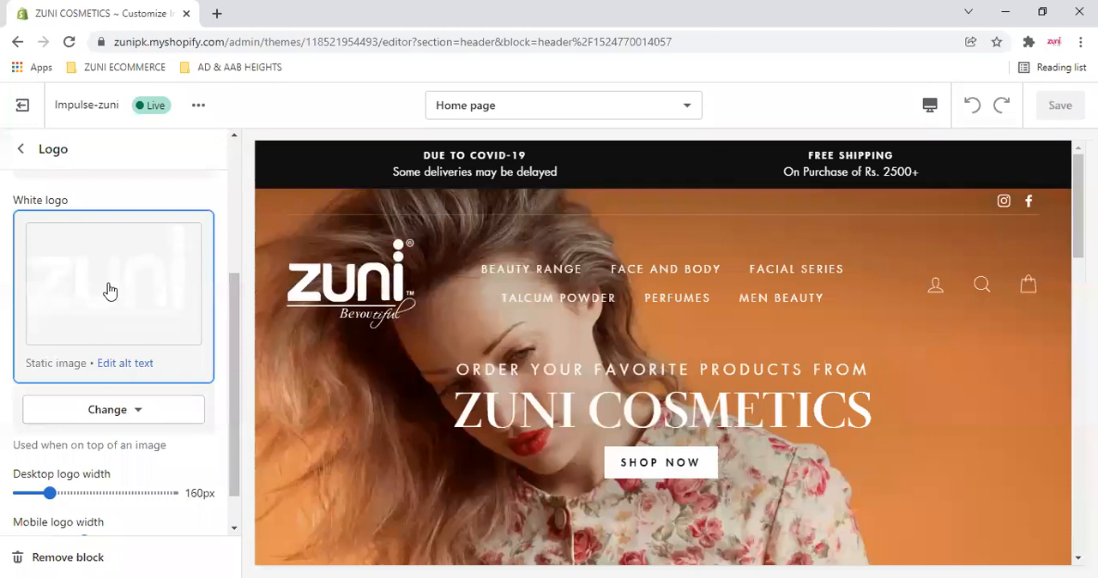
scroll(68, 448, "down", 1)
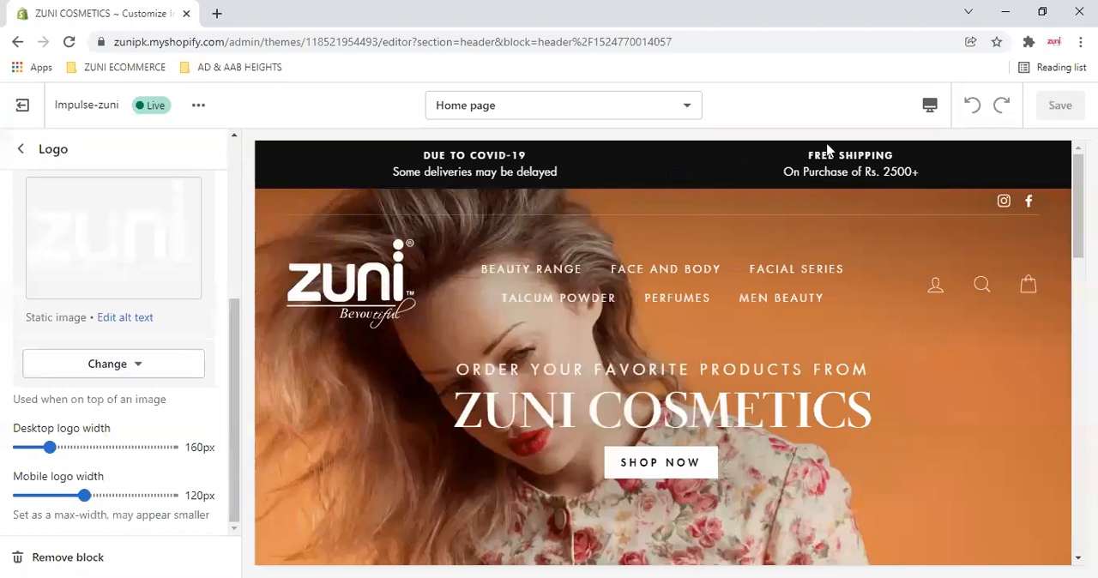
- Try mobile logo widths of 180 px and 70 px in the mobile preview, restore 120 px and return to the desktop preview
left_click(932, 116)
left_click(967, 155)
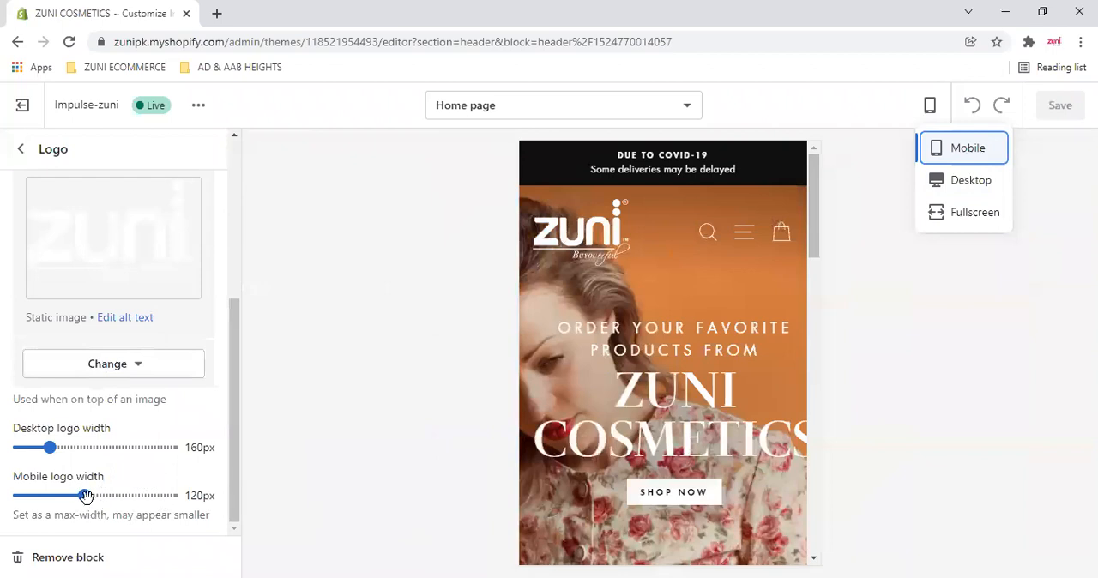
left_click(150, 496)
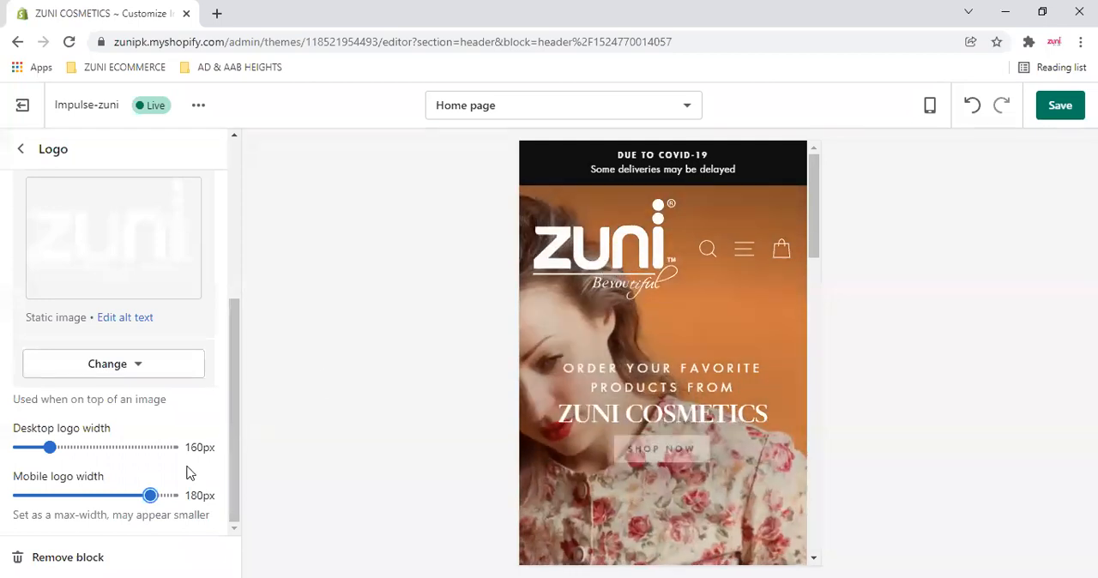
left_click(29, 495)
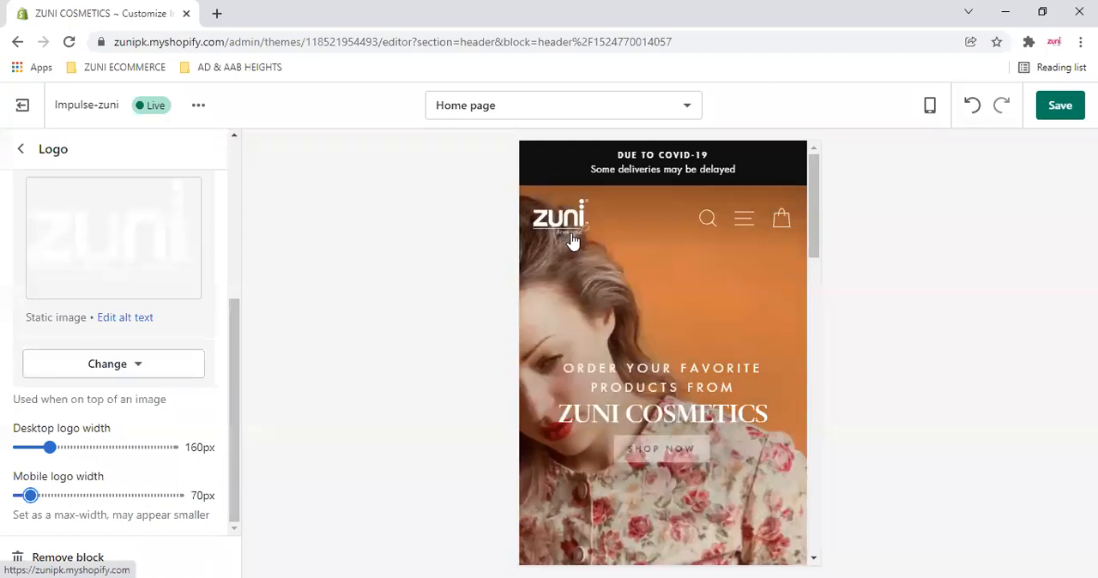
left_click_drag(30, 495, 84, 495)
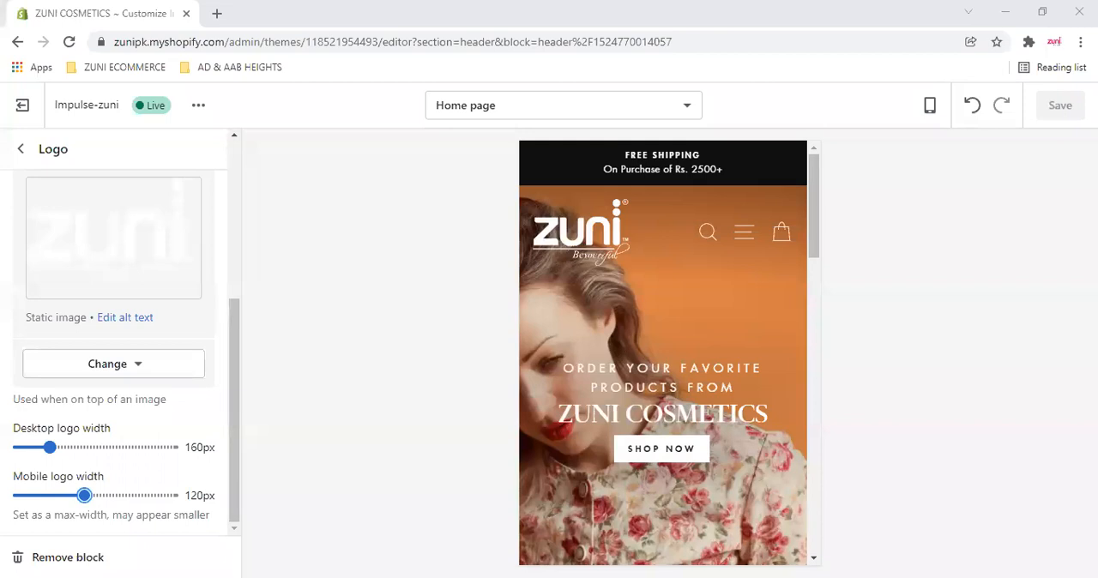
left_click(930, 105)
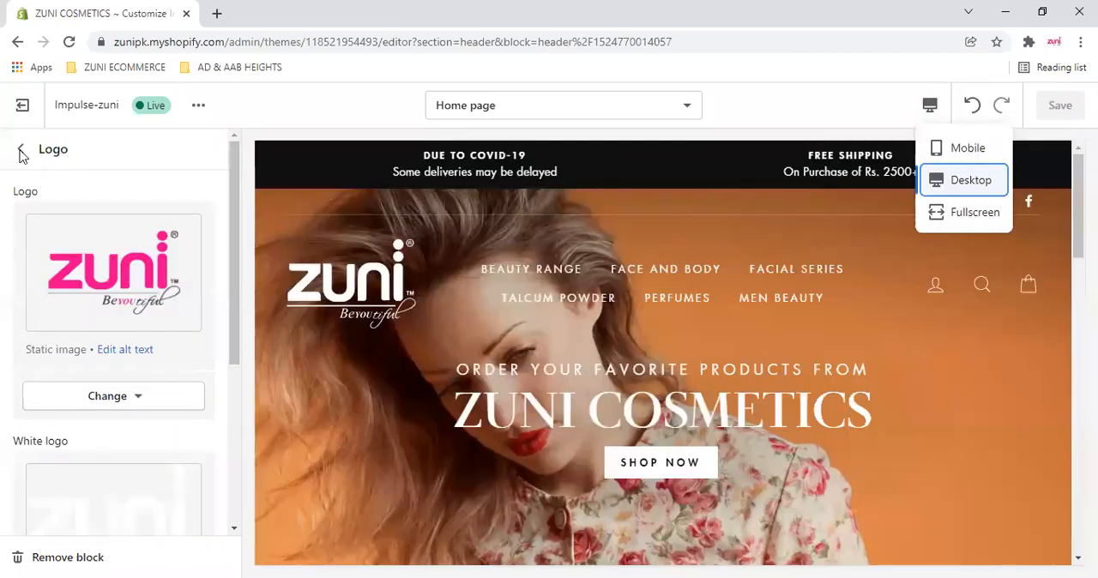
left_click(22, 150)
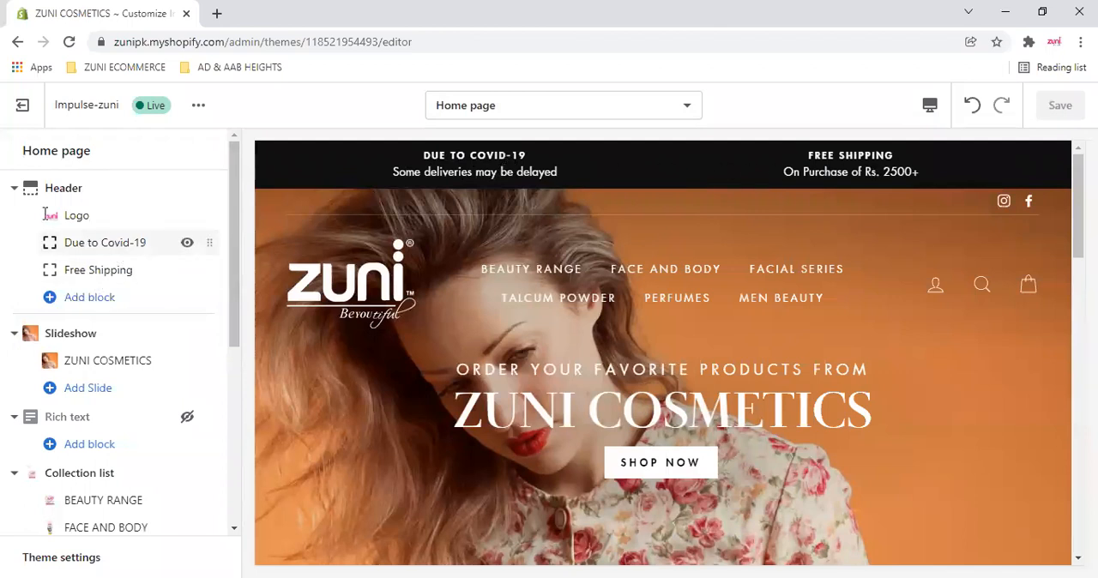
- Try changing the heading of the Covid-19 announcement to "Due to Covid-2" and undo the edit
left_click(98, 209)
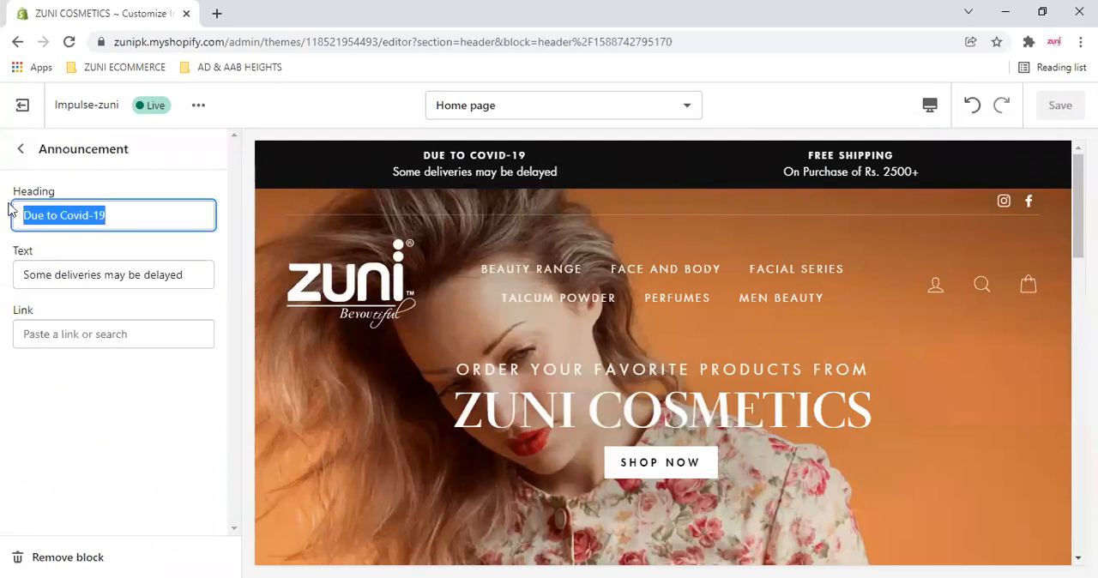
left_click(137, 213)
key("BackSpace")
key("BackSpace")
type("2")
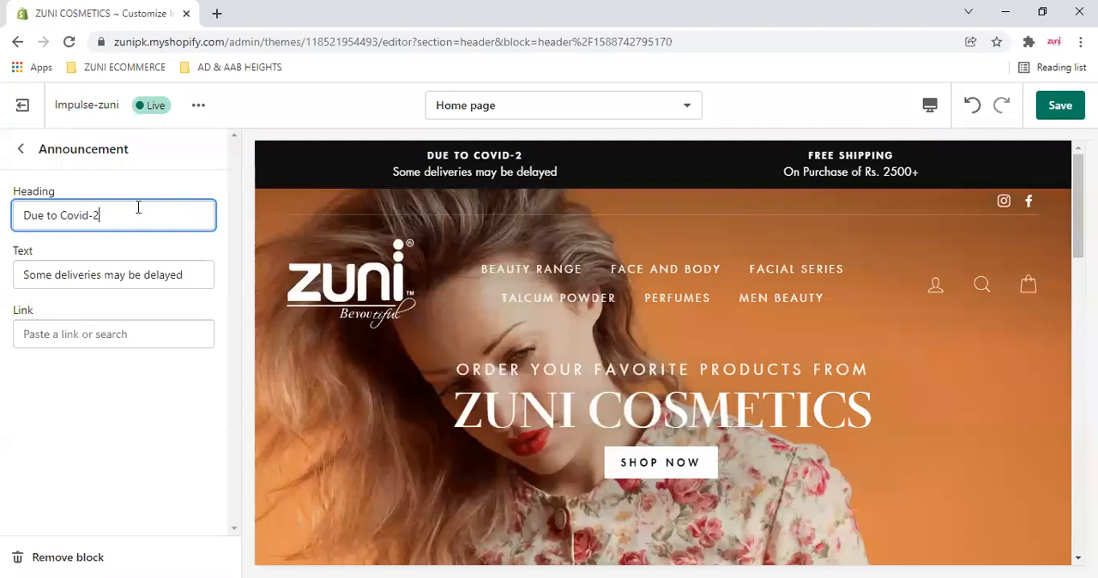
key("ctrl+z")
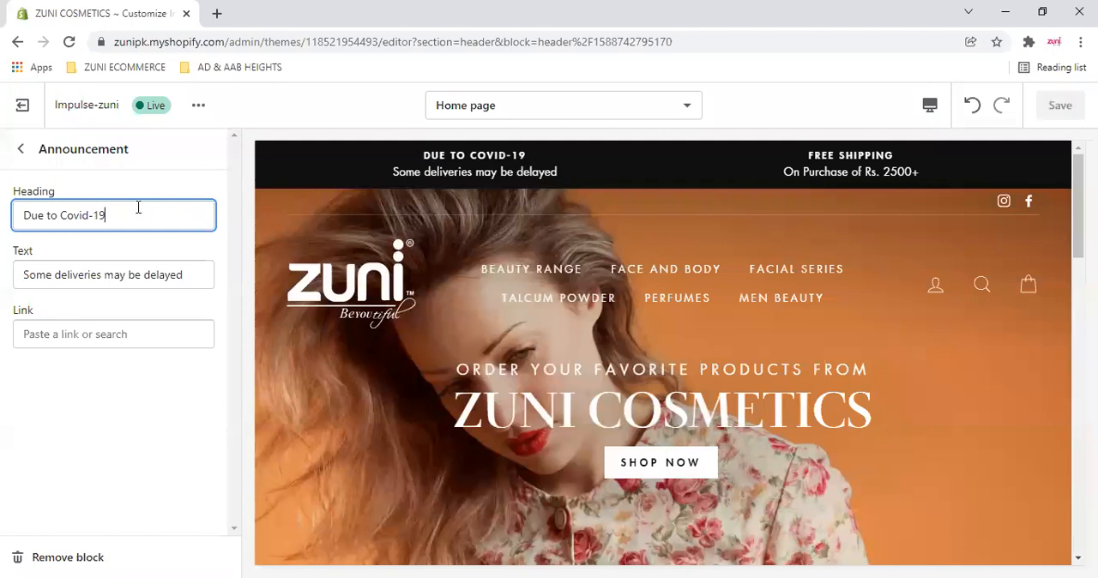
- Try replacing "delayed" with "cancelled" in the Covid-19 announcement's text and undo the replacement
double_click(147, 275)
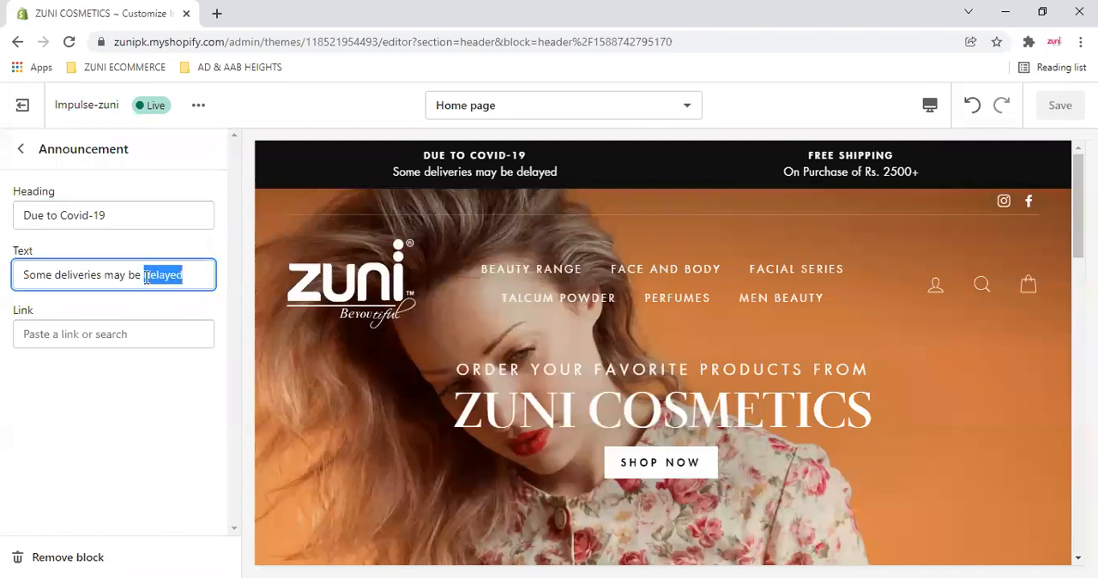
type("cancelled")
key("ctrl+z")
key("ctrl+z")
left_click(173, 308)
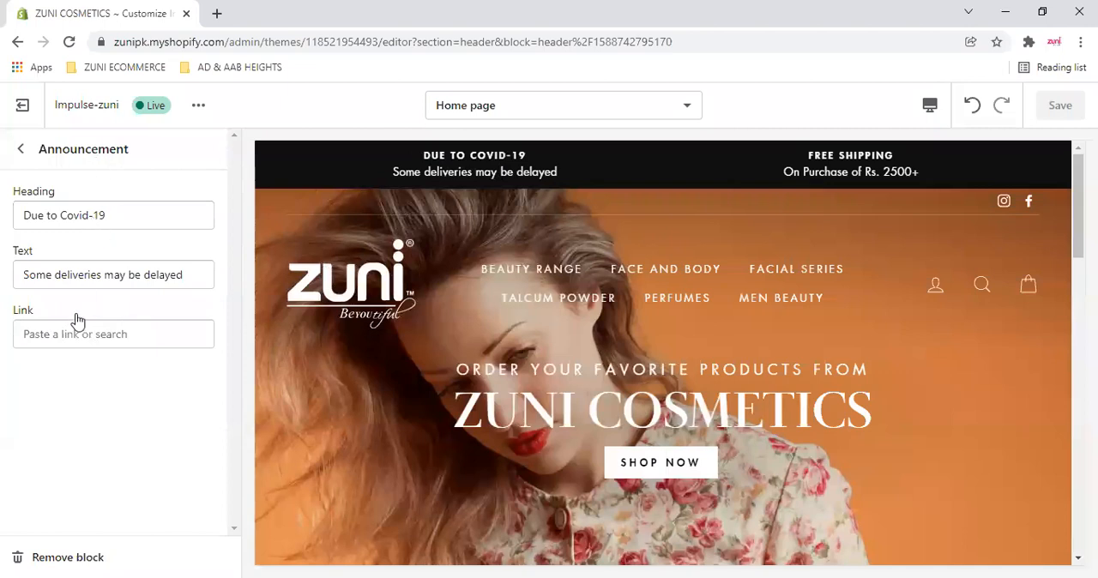
- Examine the link destinations available for the Covid-19 announcement and return to the home page section list
left_click(94, 334)
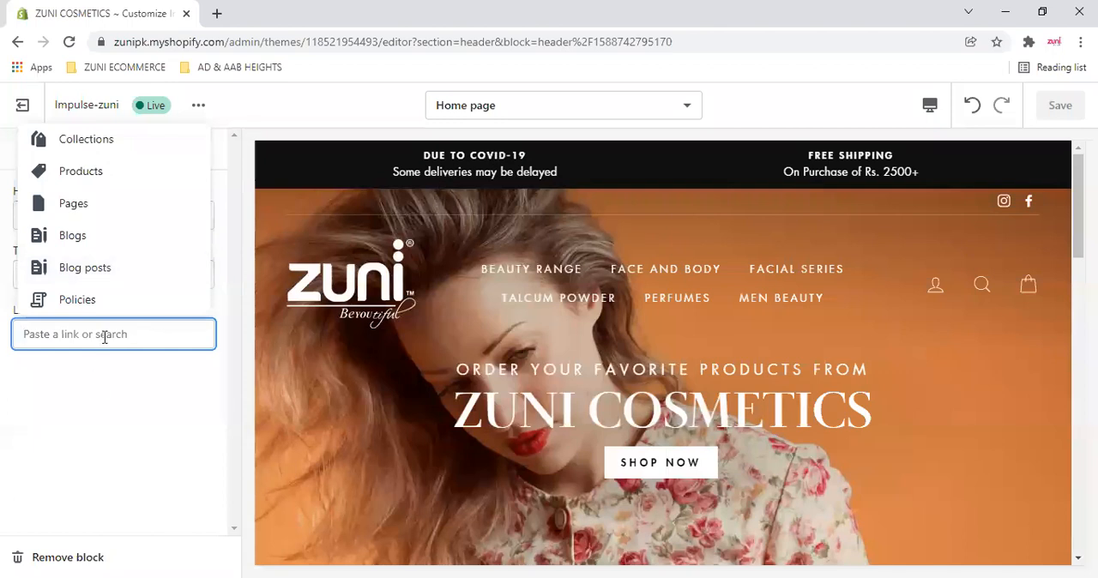
left_click(472, 162)
left_click(21, 149)
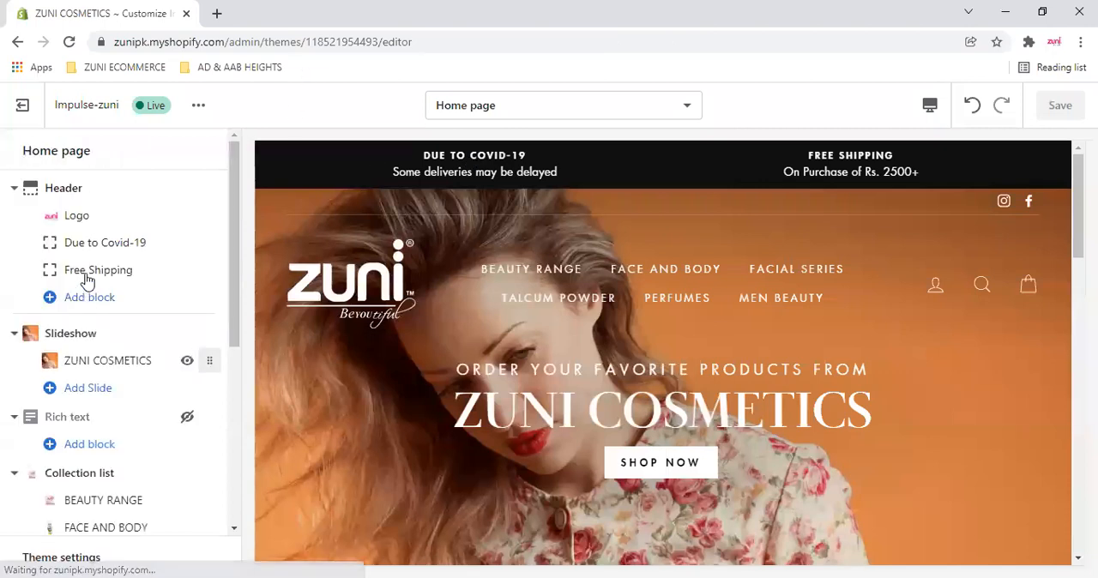
- View the Free Shipping and Due to Covid-19 announcement blocks in turn and collapse the Header section
left_click(86, 271)
left_click(22, 150)
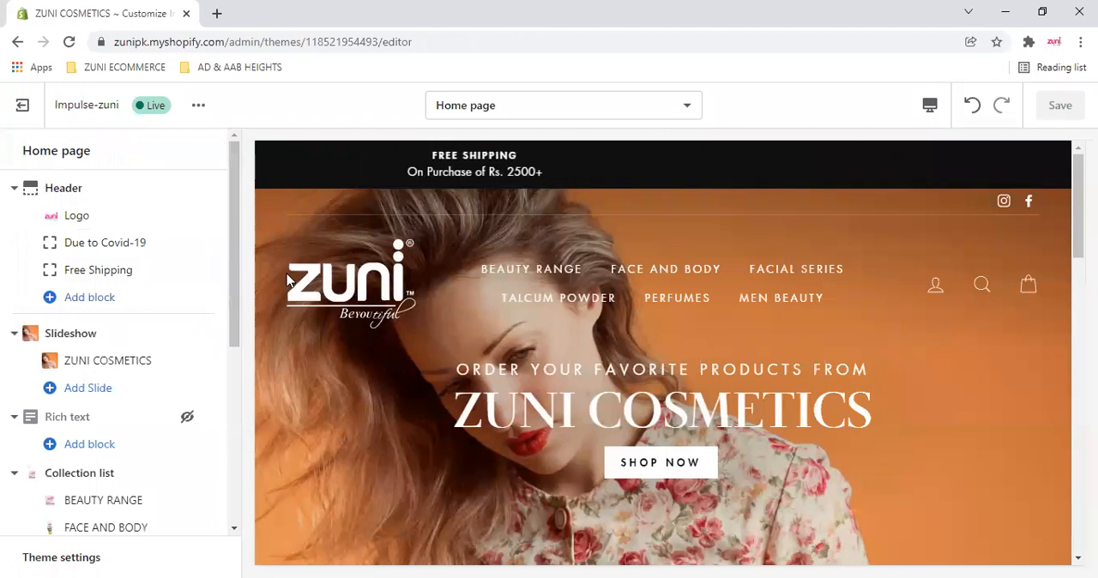
left_click(78, 243)
left_click(22, 149)
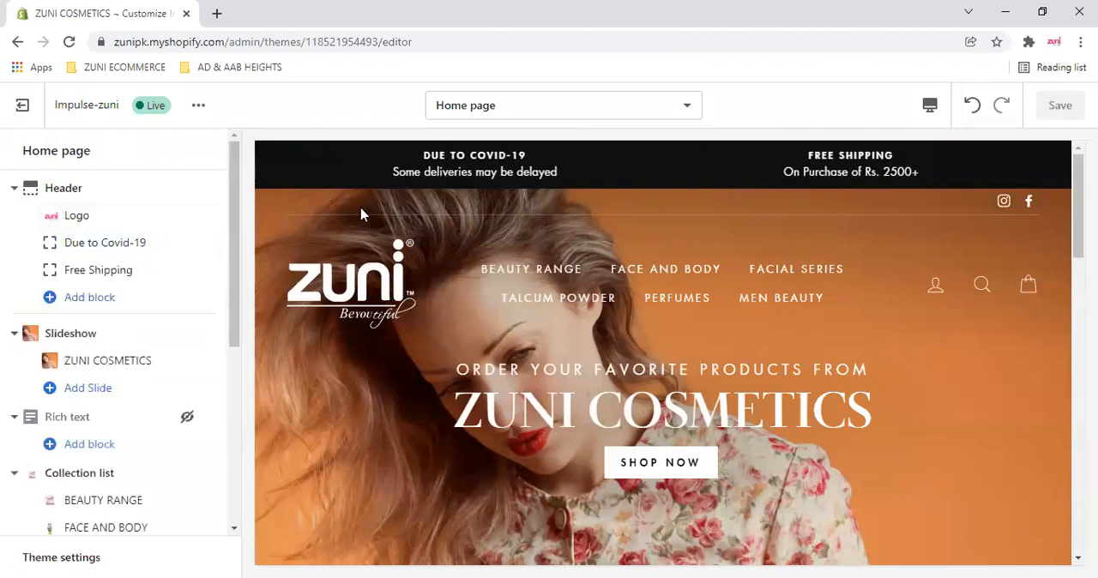
left_click(16, 190)
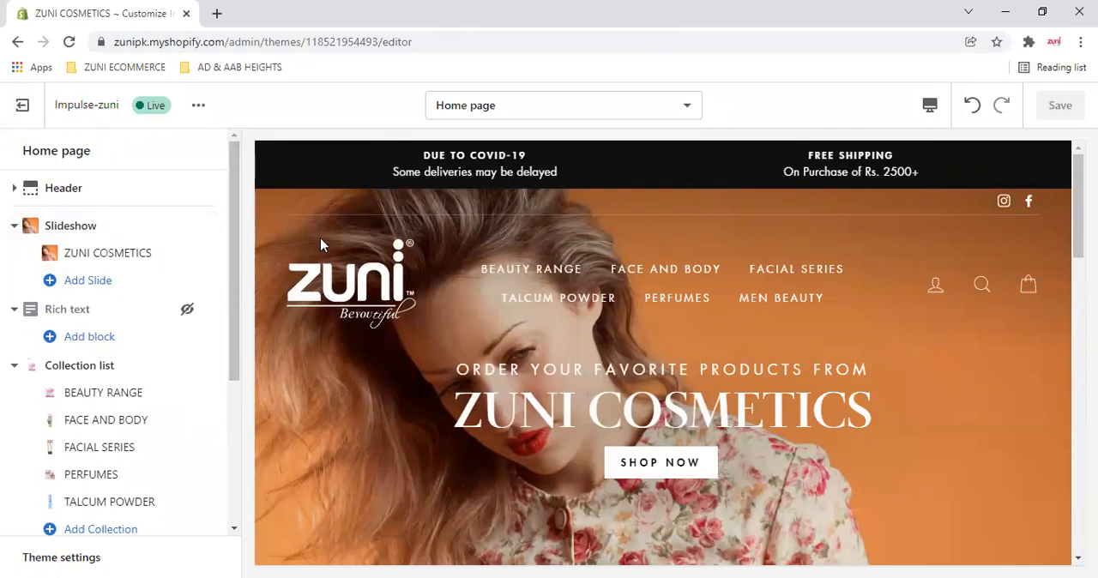
- Try hiding the ZUNI COSMETICS slide in the home page slideshow and make it visible again
scroll(332, 288, "down", 1)
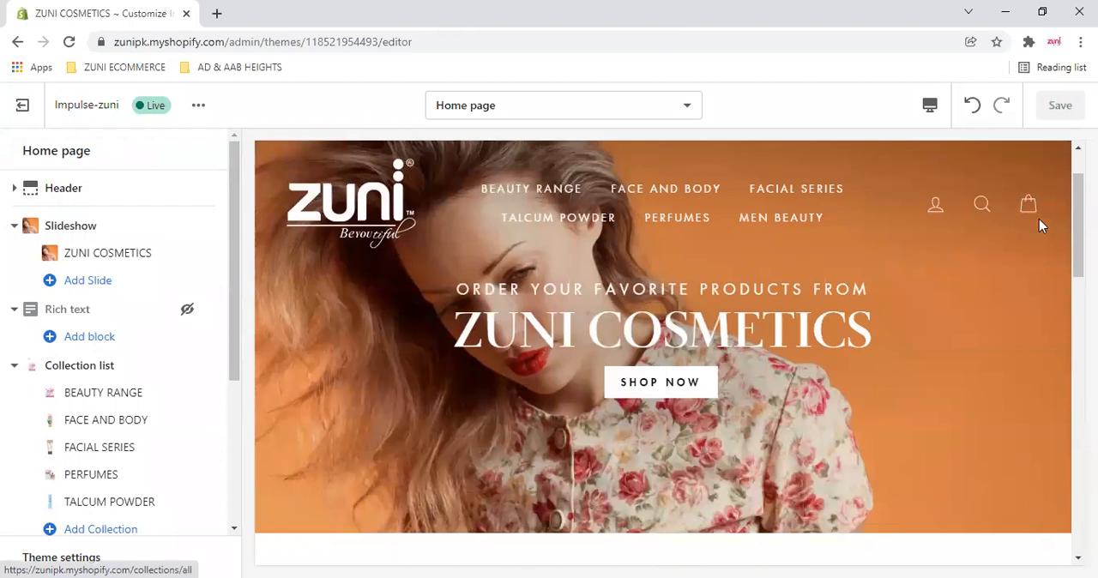
scroll(1039, 219, "up", 1)
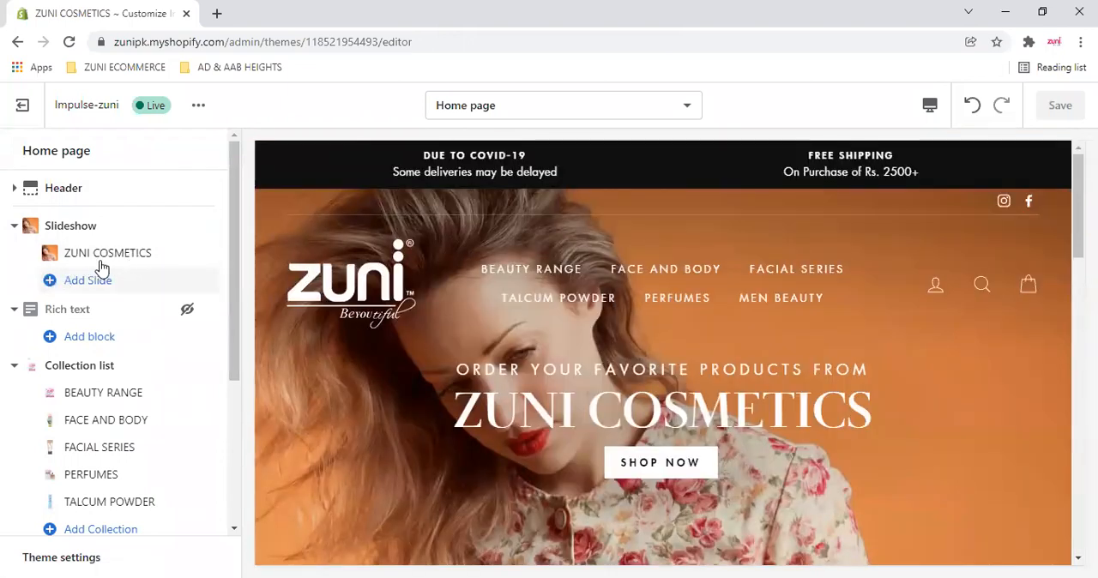
left_click(187, 254)
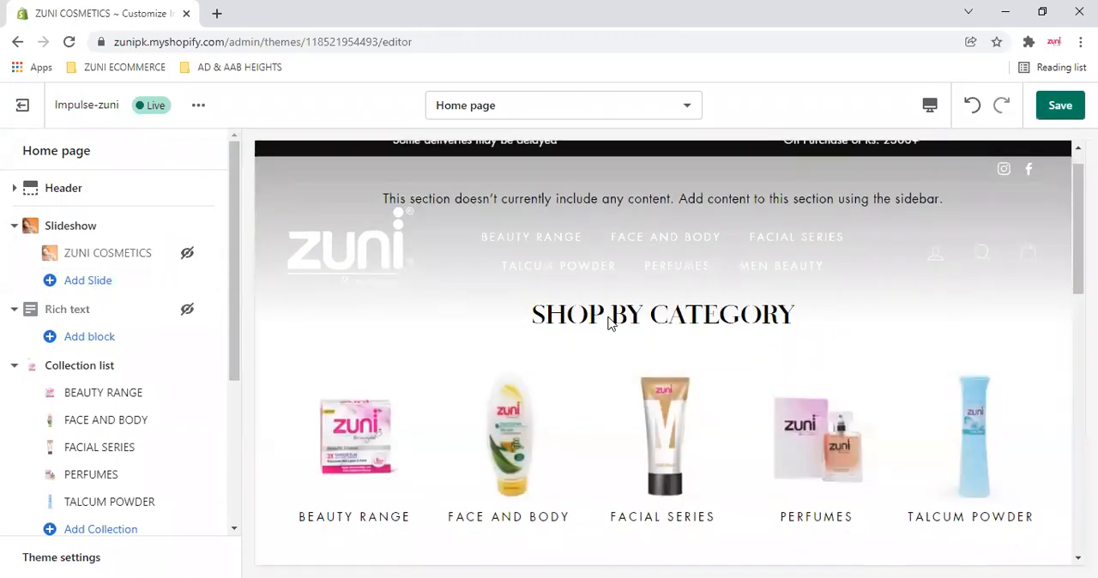
left_click(187, 257)
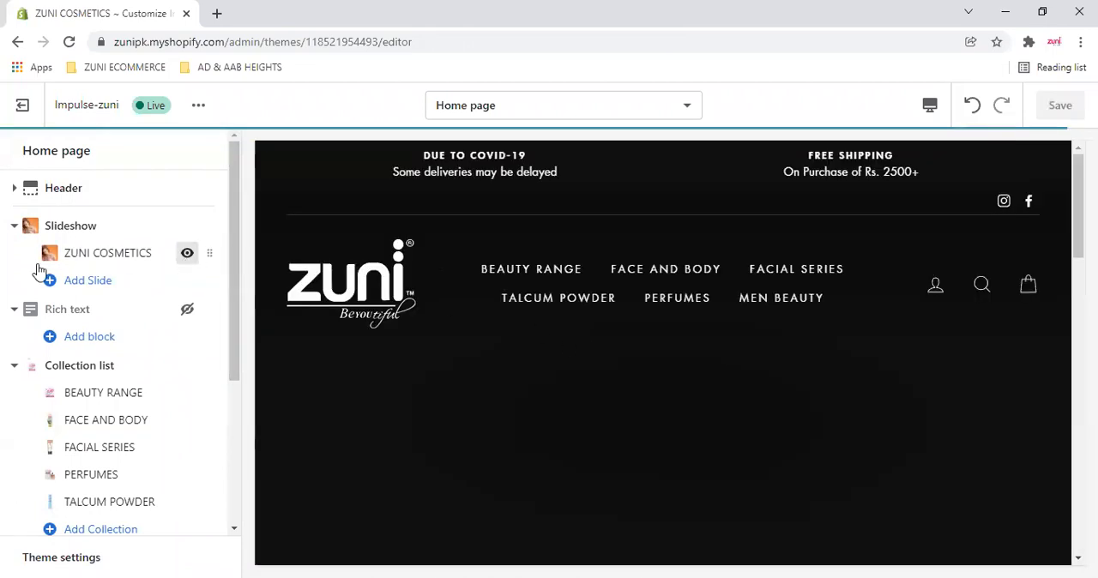
- Add a new slide to the home page slideshow and open its settings
left_click(84, 283)
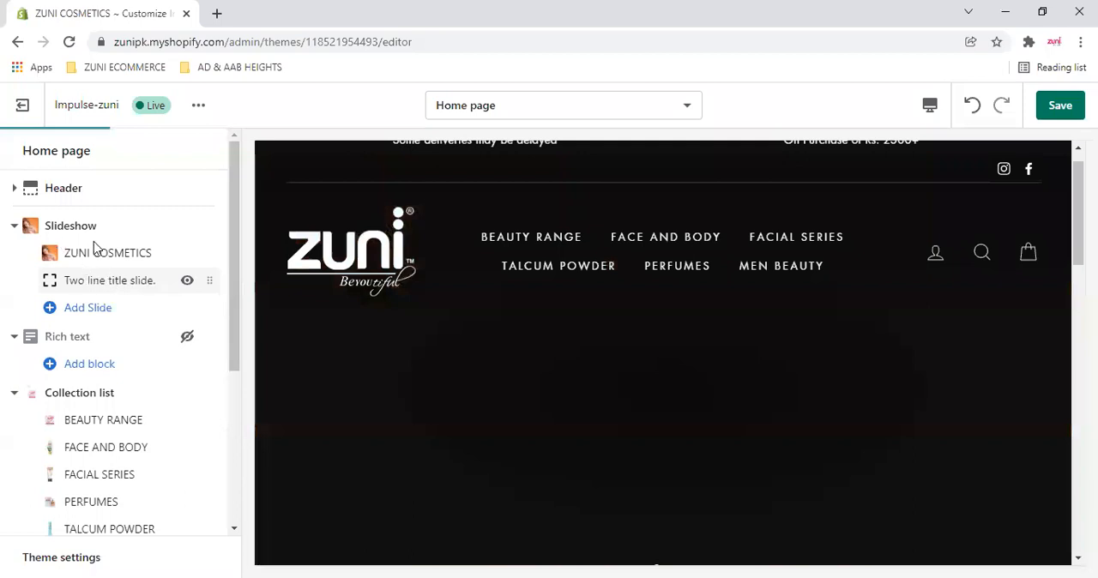
left_click(92, 283)
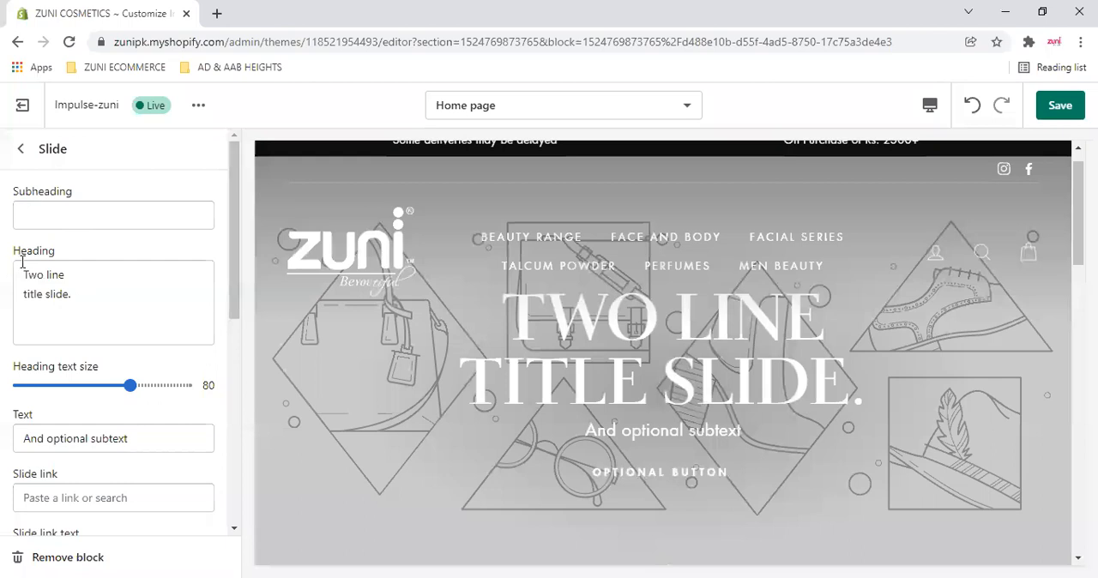
- Replace the new slide's heading with "NEW SLIDE"
left_click(119, 287)
key("ctrl+a")
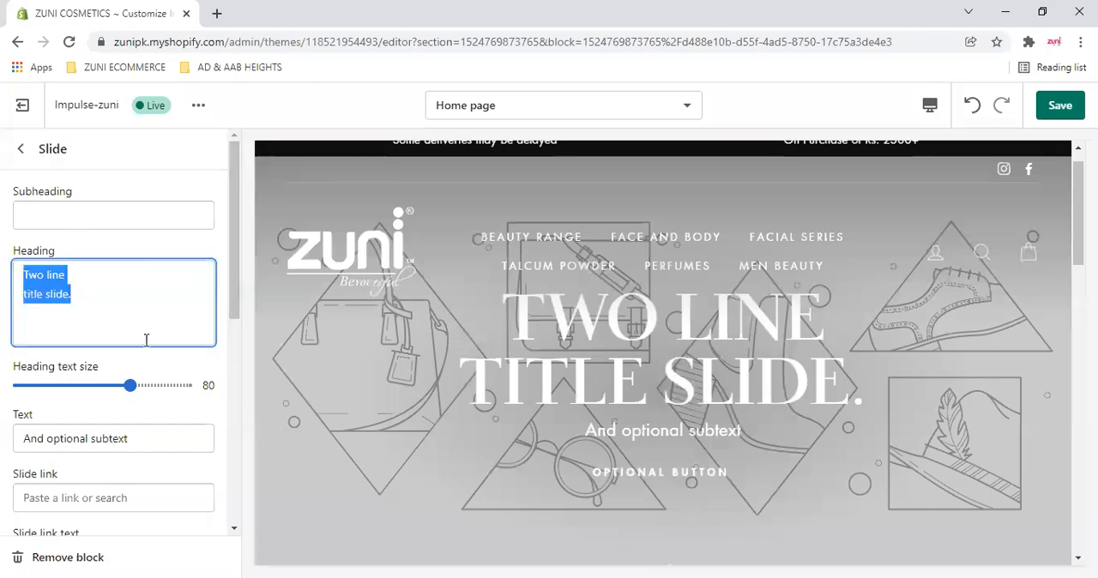
type("NEW ")
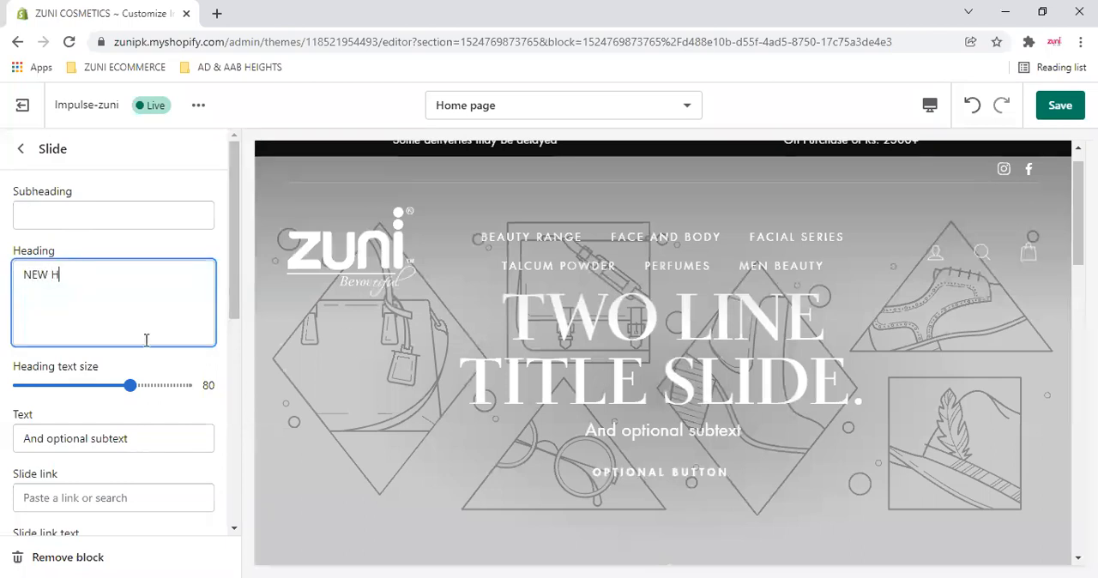
type("SLIDE")
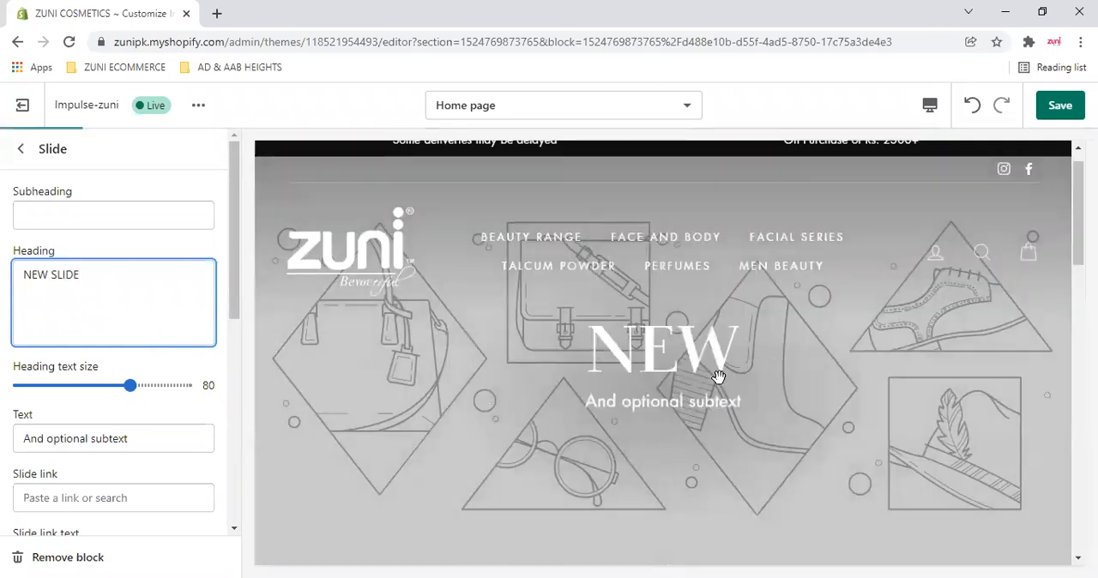
- Set the new slide's subheading to "NO SUB HEADING"
left_click(129, 221)
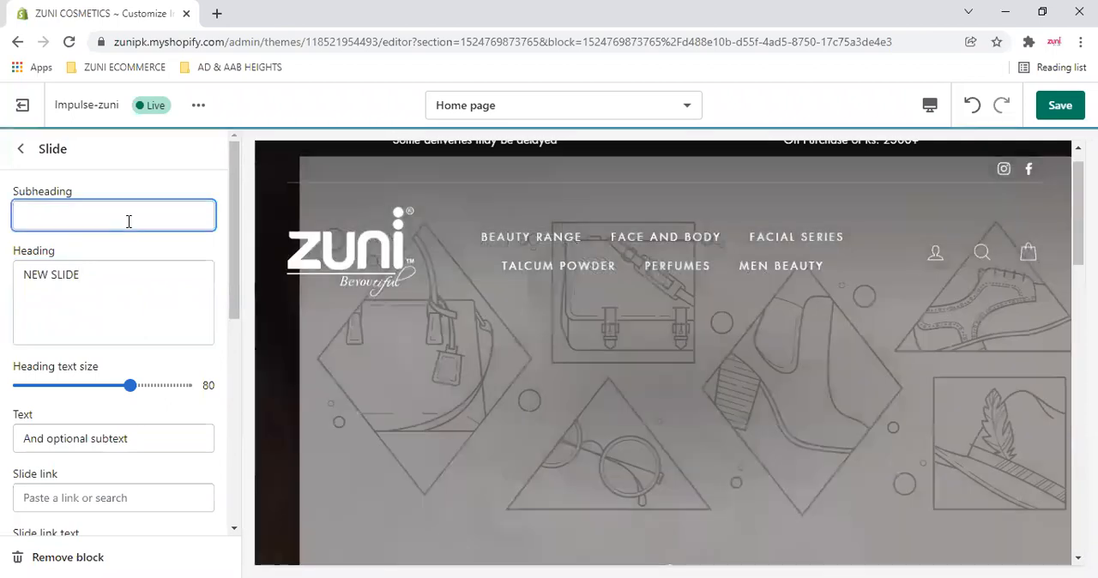
type("NO U")
key("BackSpace")
type("SUB HE")
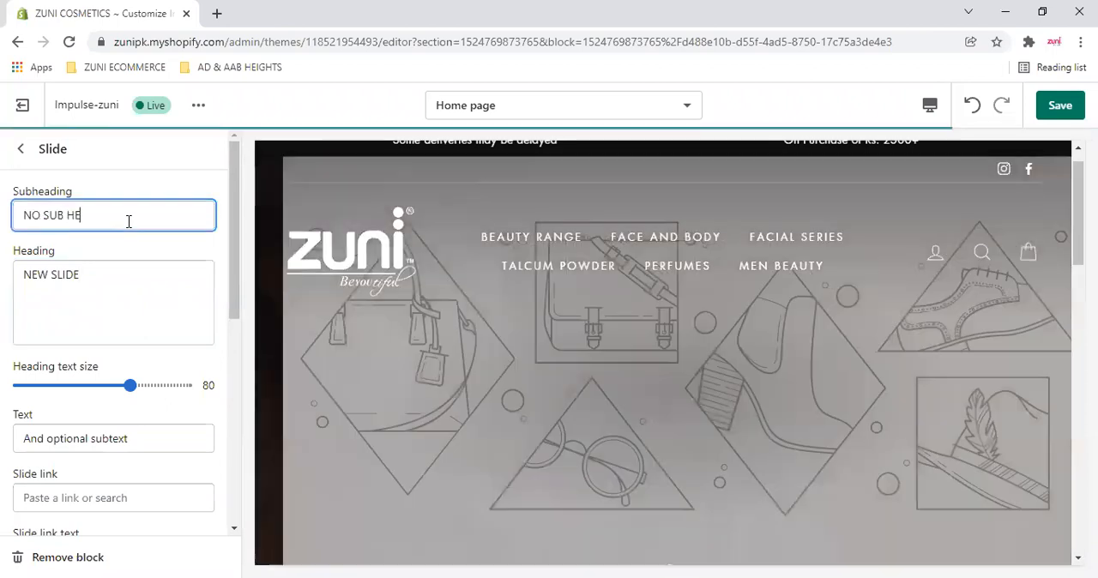
type("ADING")
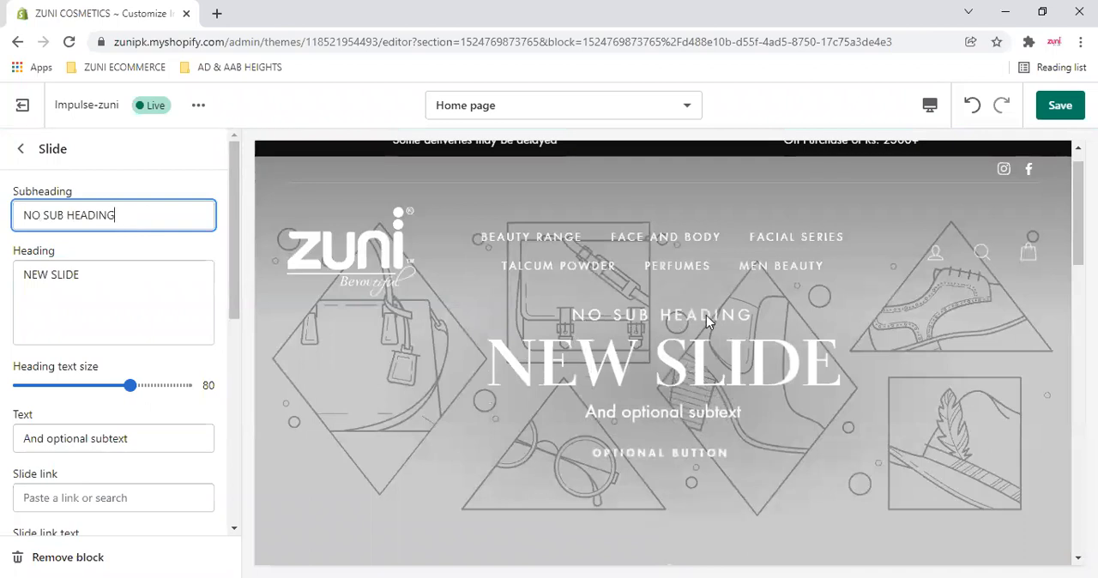
- Clear the new slide's text, heading, subheading and slide link text
scroll(129, 369, "down", 1)
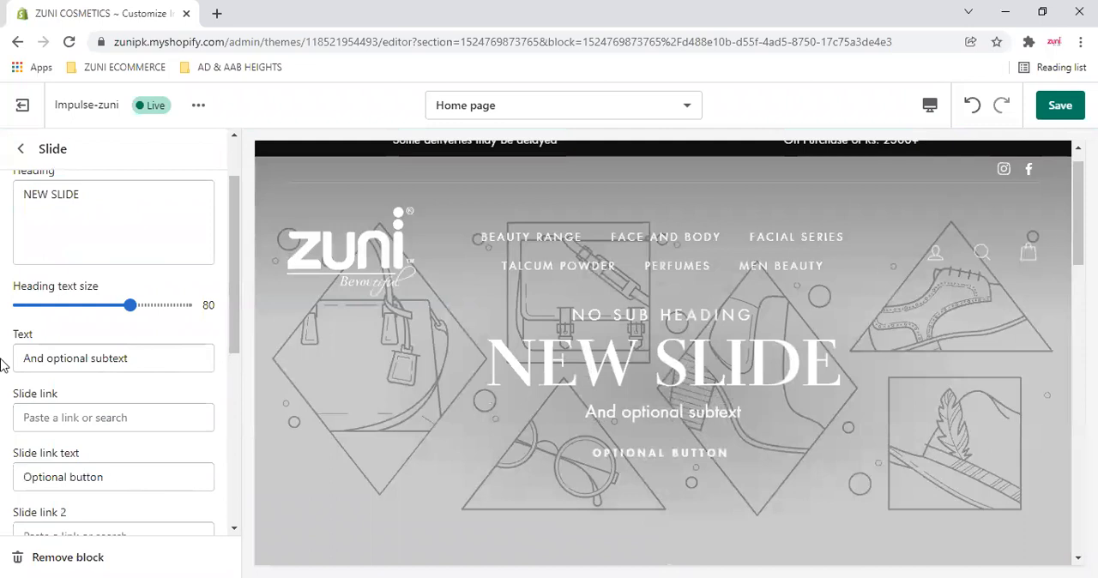
left_click_drag(142, 361, 2, 366)
key("BackSpace")
left_click_drag(107, 201, 2, 181)
key("BackSpace")
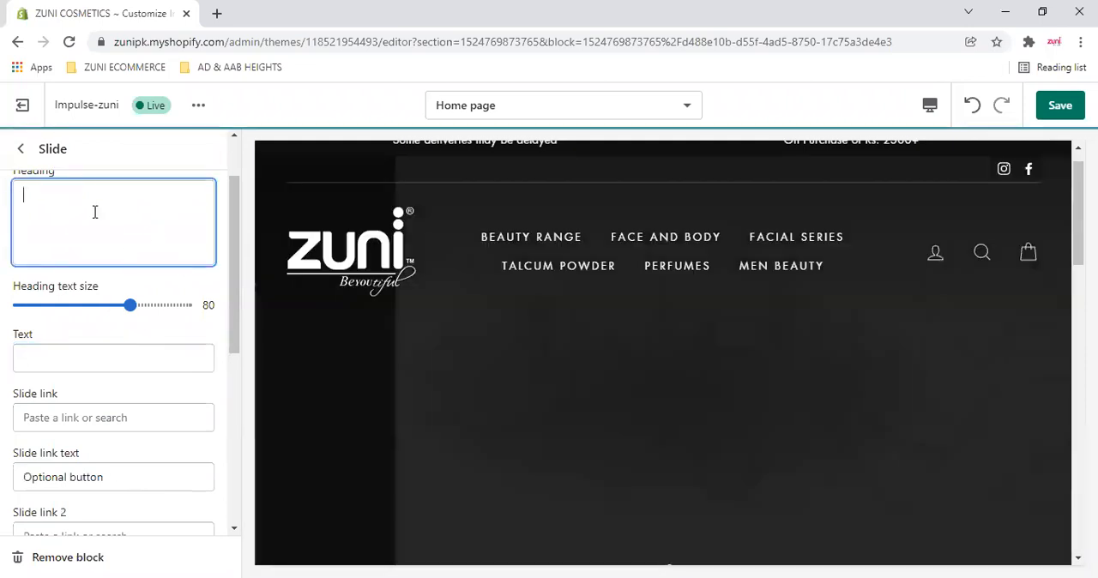
scroll(95, 212, "up", 1)
left_click_drag(118, 216, 5, 221)
key("BackSpace")
scroll(8, 387, "down", 1)
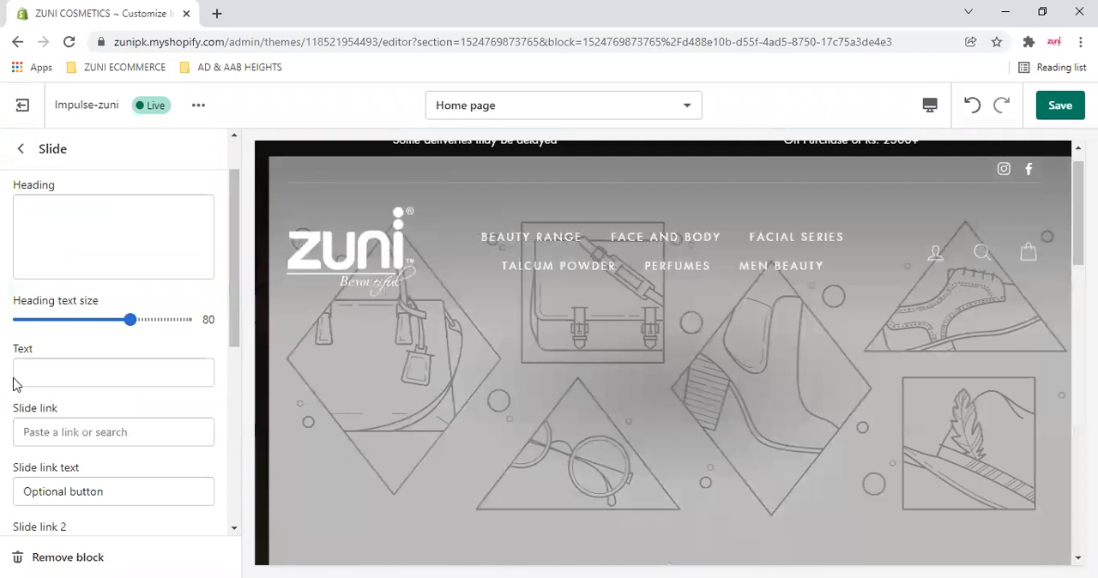
scroll(78, 352, "down", 2)
left_click_drag(142, 317, 8, 317)
key("BackSpace")
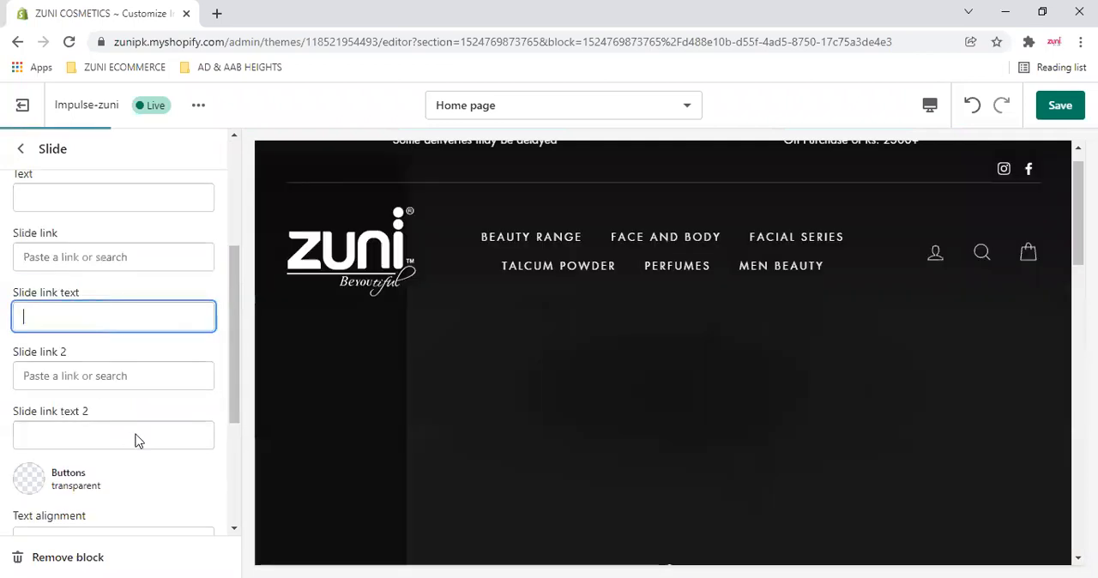
- Try the Zuni product range picture from the image library on the new slide and switch between slides in the preview
scroll(115, 407, "down", 3)
left_click(120, 399)
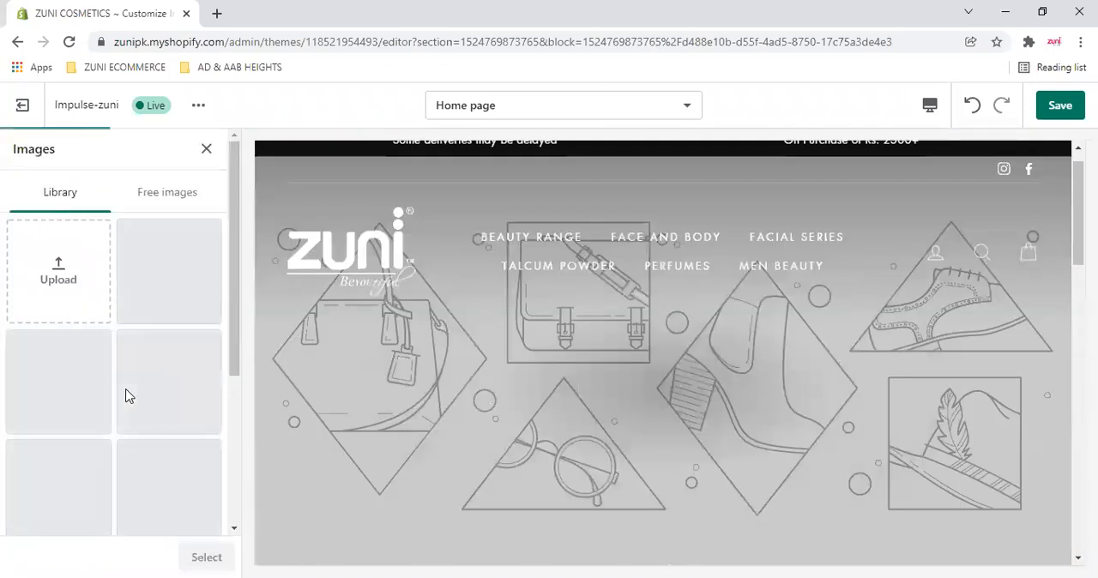
scroll(86, 339, "down", 3)
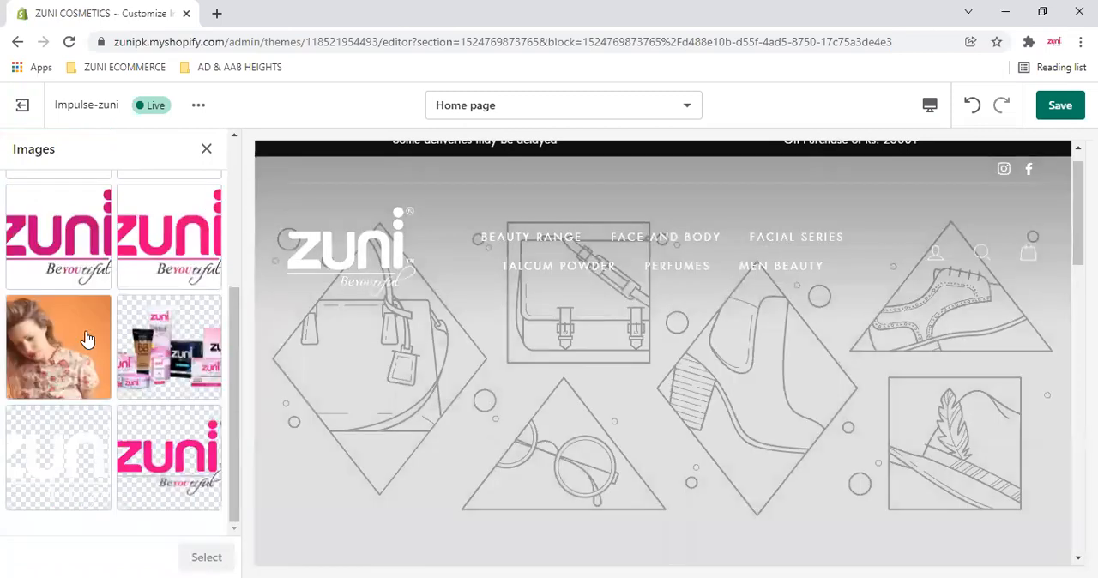
left_click(168, 347)
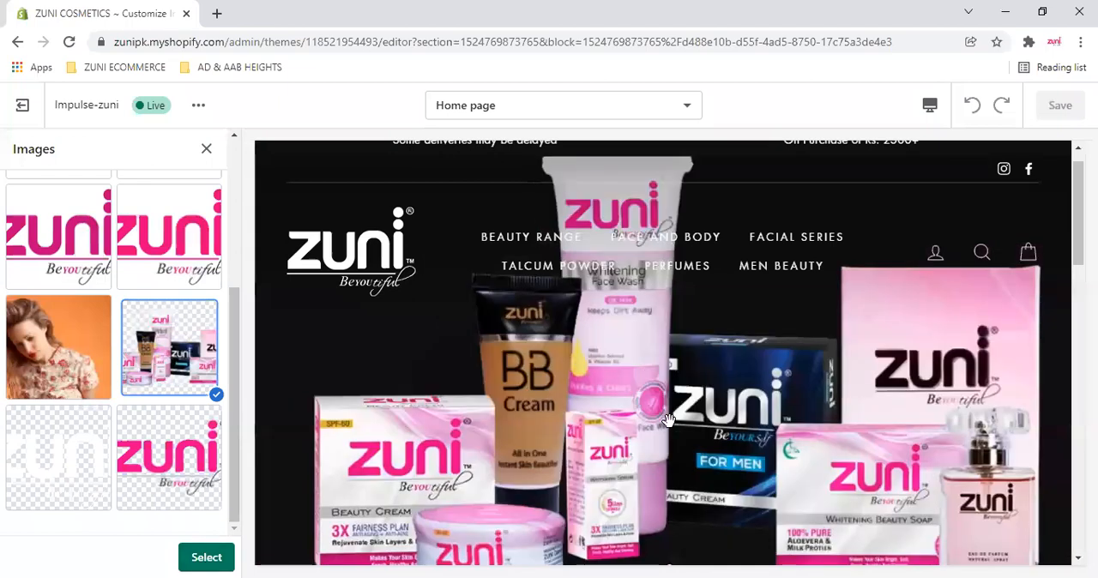
scroll(668, 419, "down", 2)
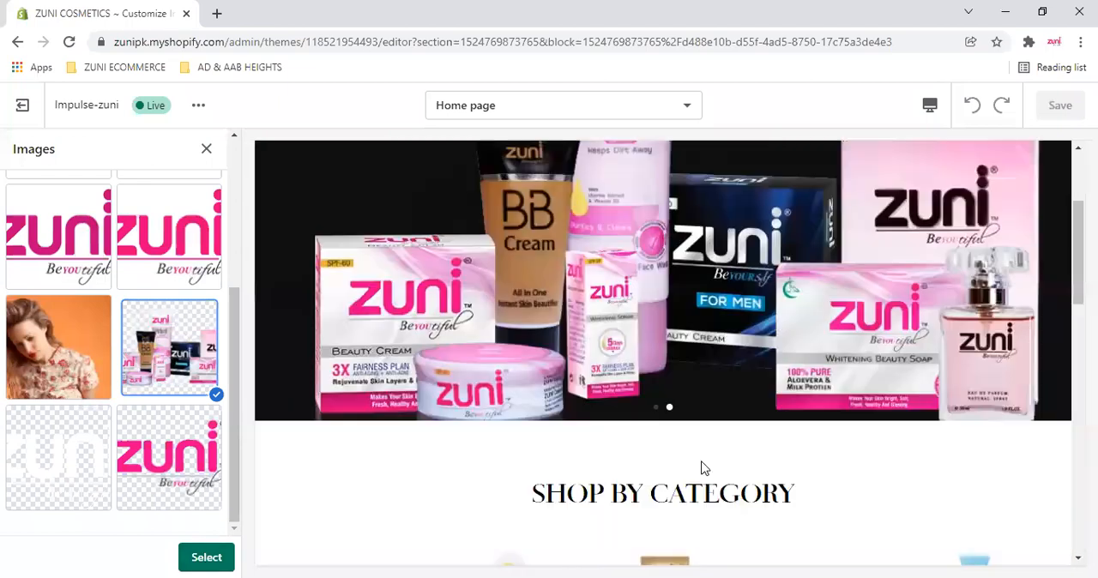
left_click(656, 410)
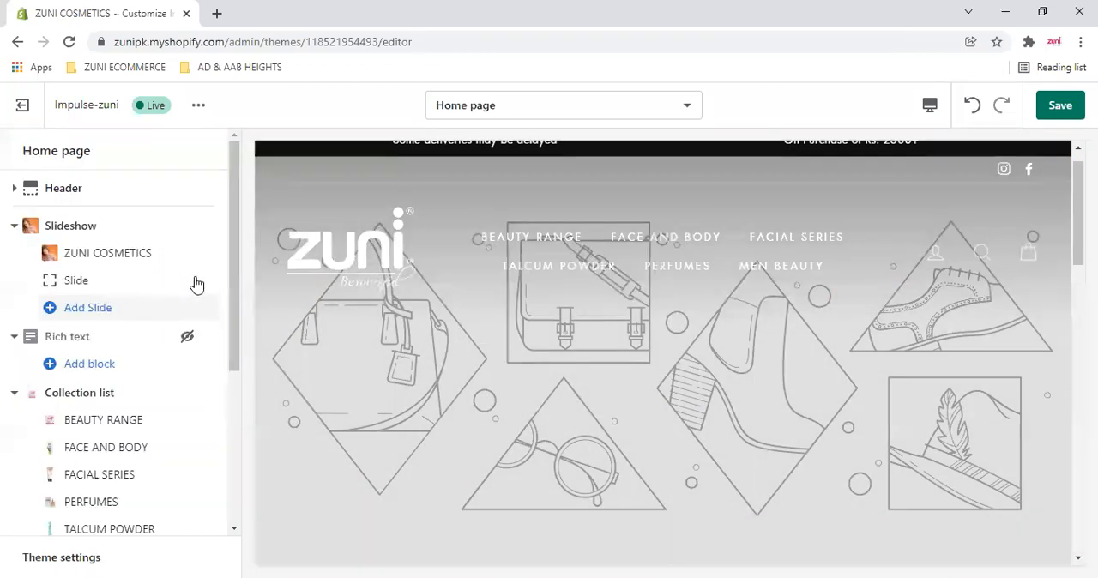
- Remove the new slide from the home page slideshow
left_click(212, 281)
left_click(103, 284)
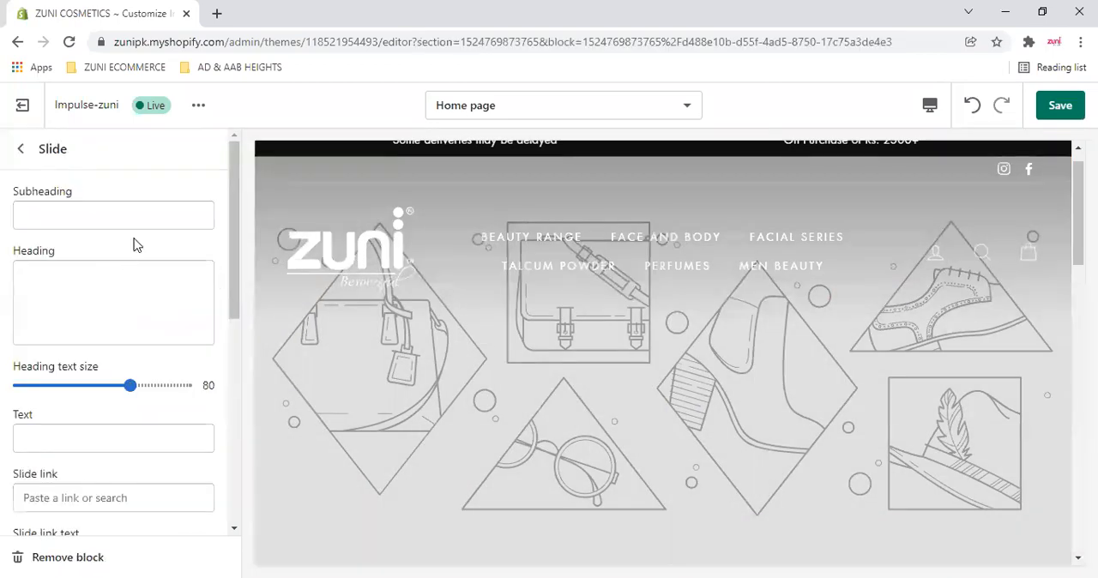
scroll(121, 463, "down", 5)
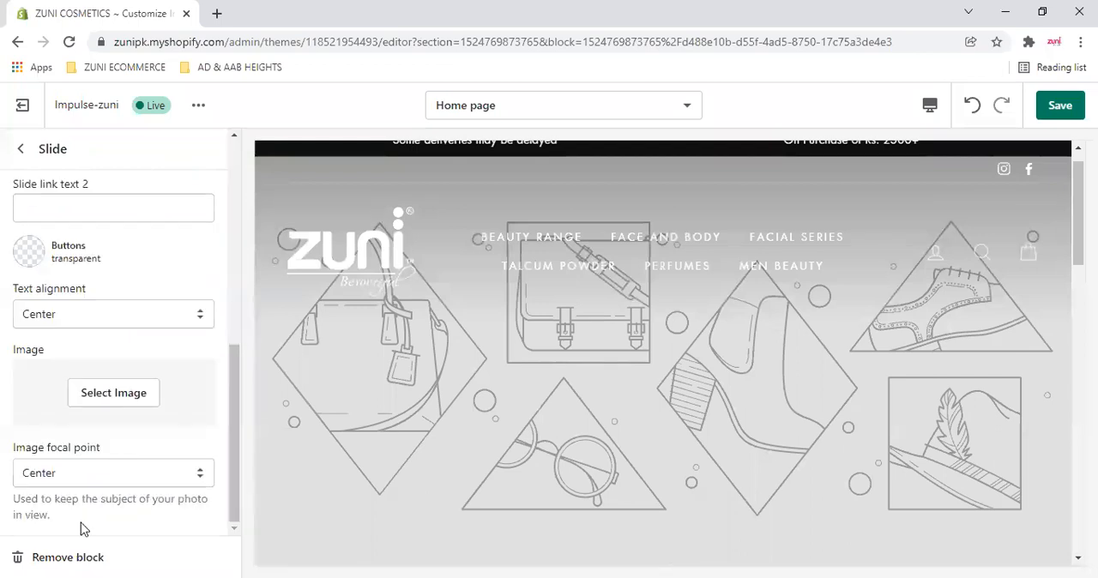
left_click(69, 557)
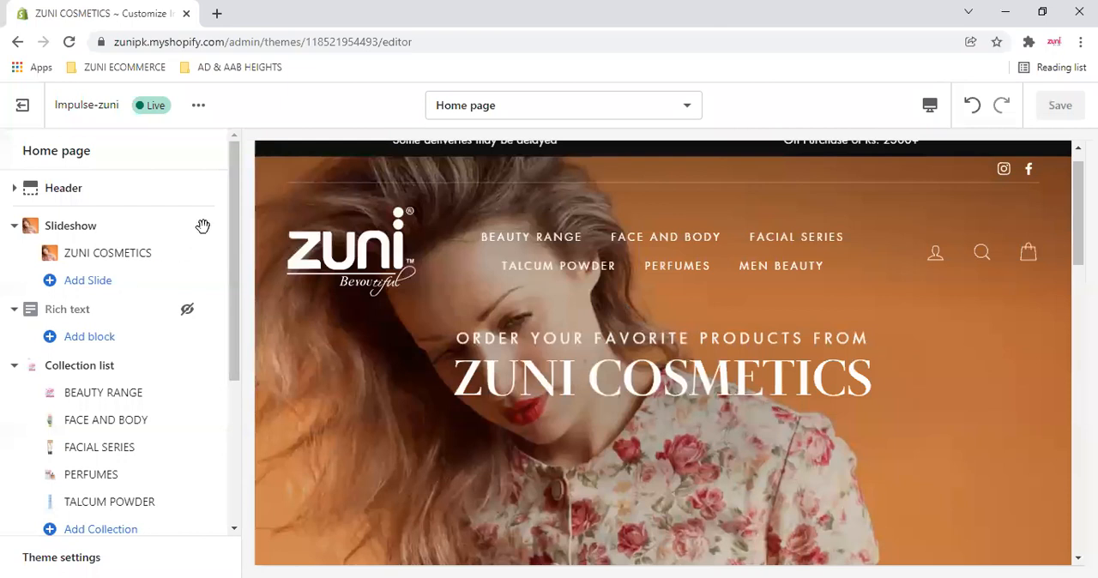
- Try showing the Rich text section on the home page and hide it again
left_click(186, 311)
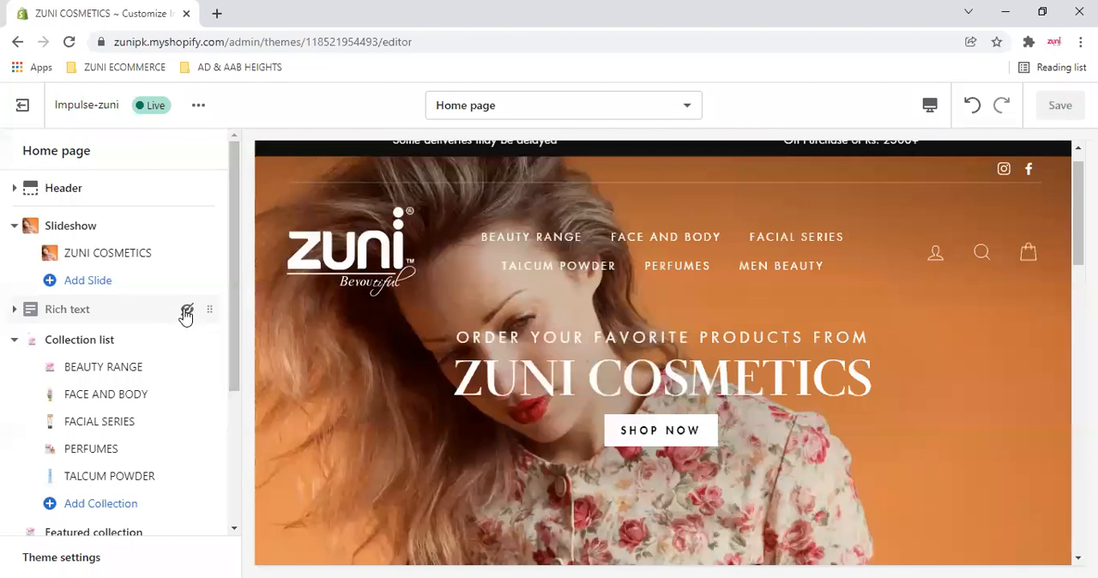
left_click(187, 311)
left_click(187, 311)
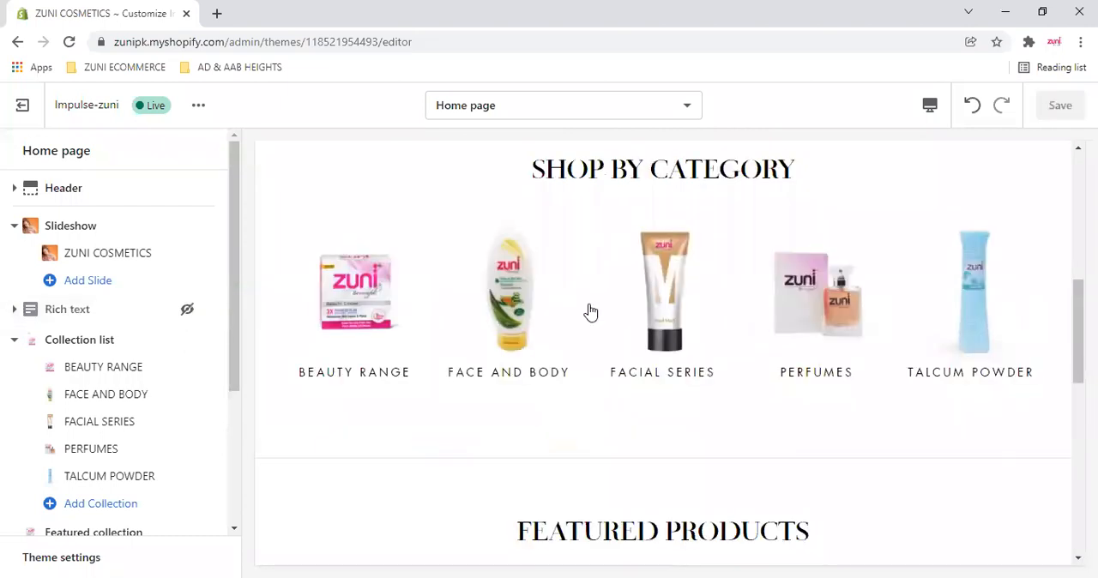
left_click(183, 309)
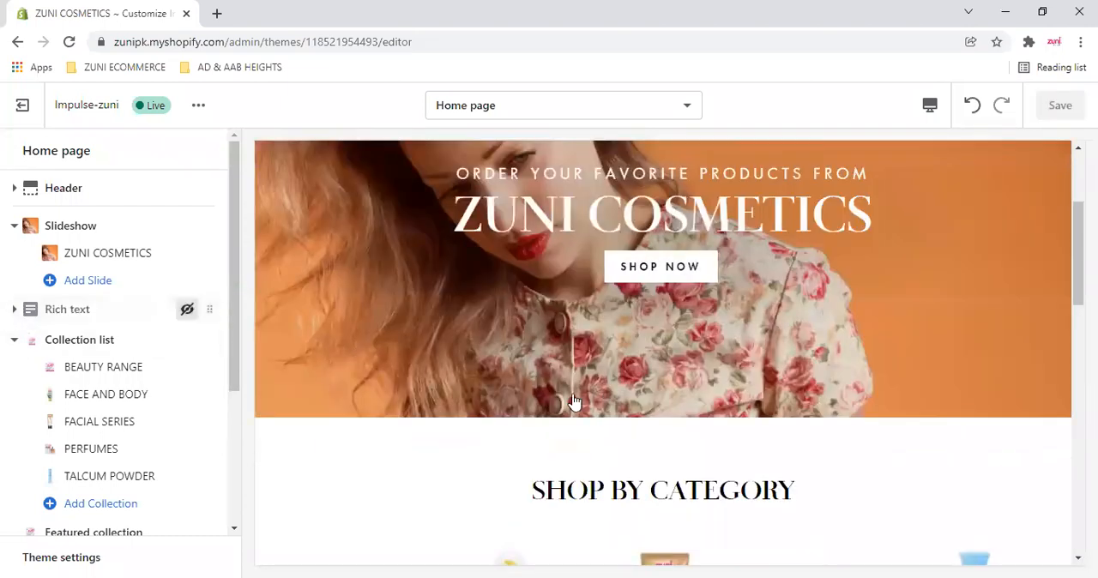
left_click_drag(388, 207, 608, 210)
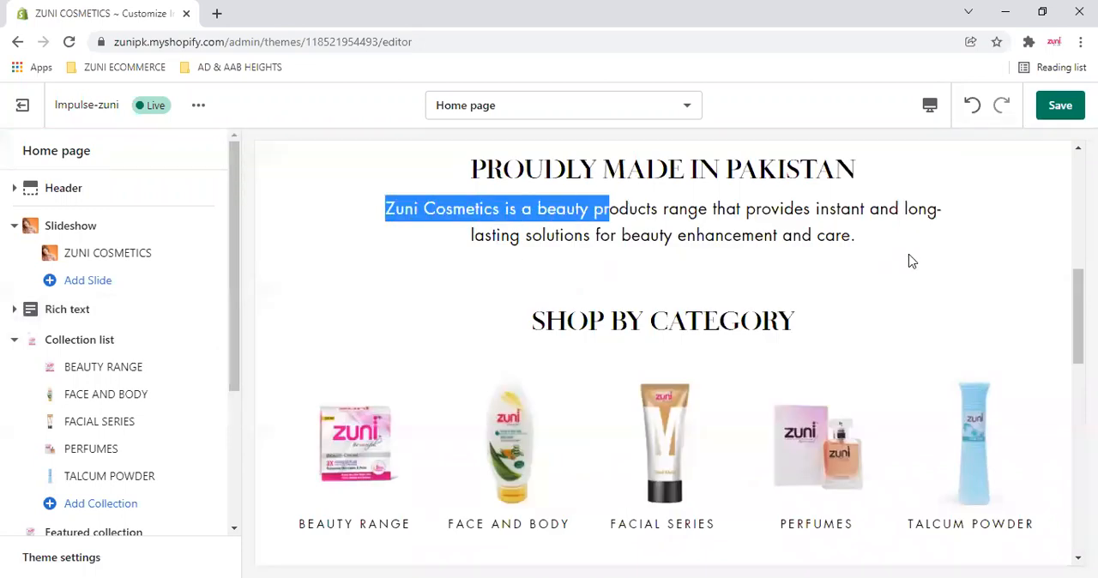
left_click(187, 310)
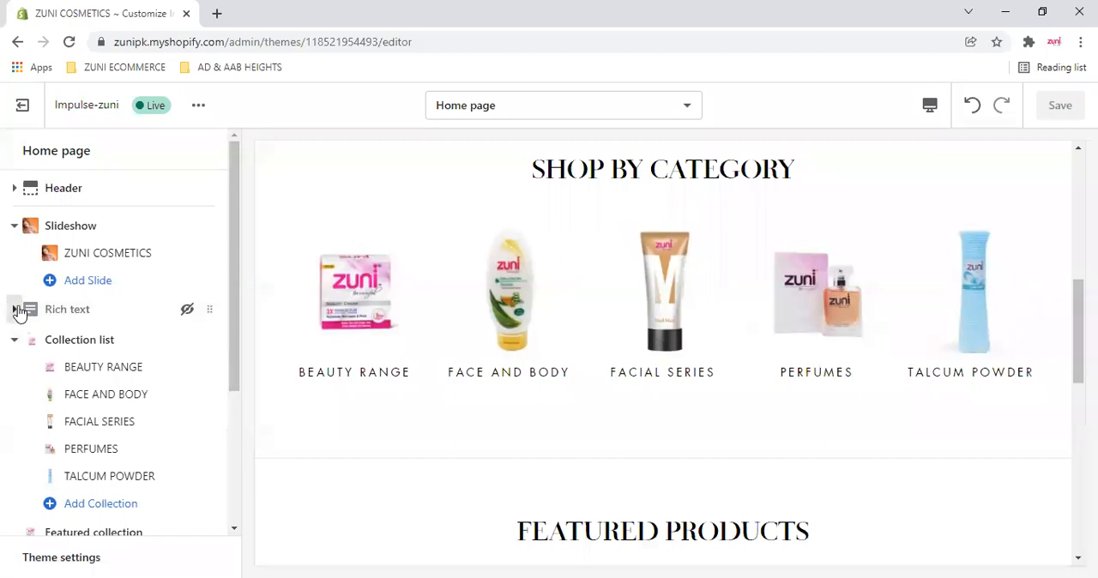
- Open the ZUNI COSMETICS slide's settings and point out its subheading and heading
scroll(417, 309, "up", 5)
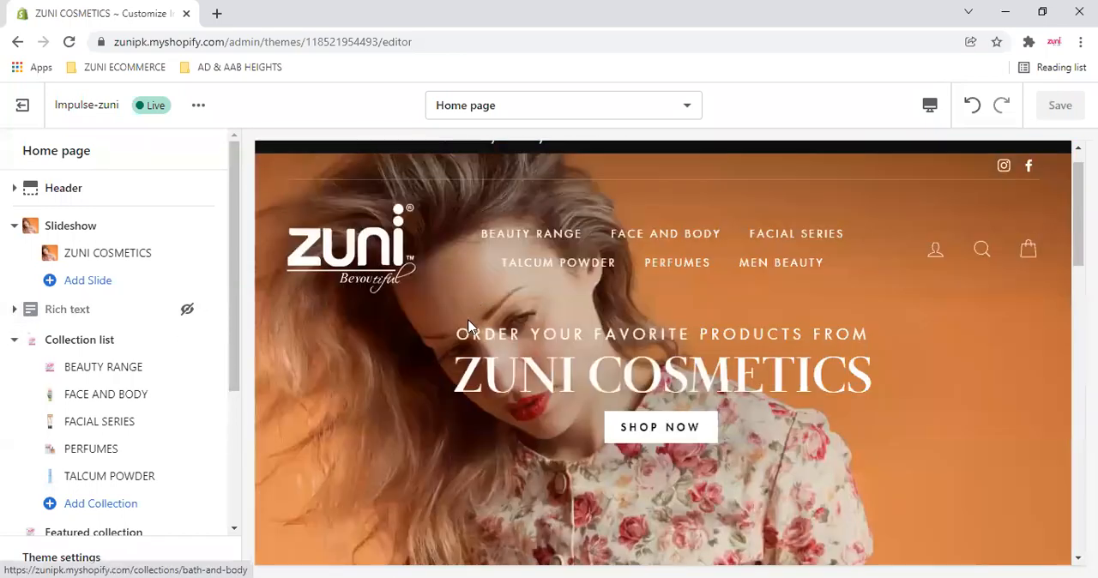
left_click(117, 255)
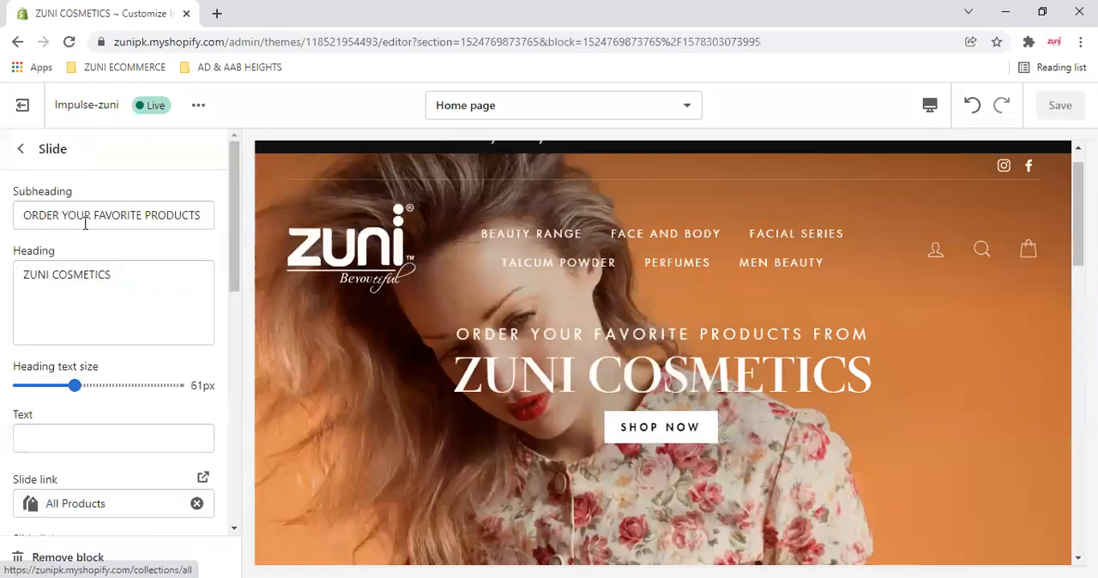
left_click_drag(28, 215, 242, 219)
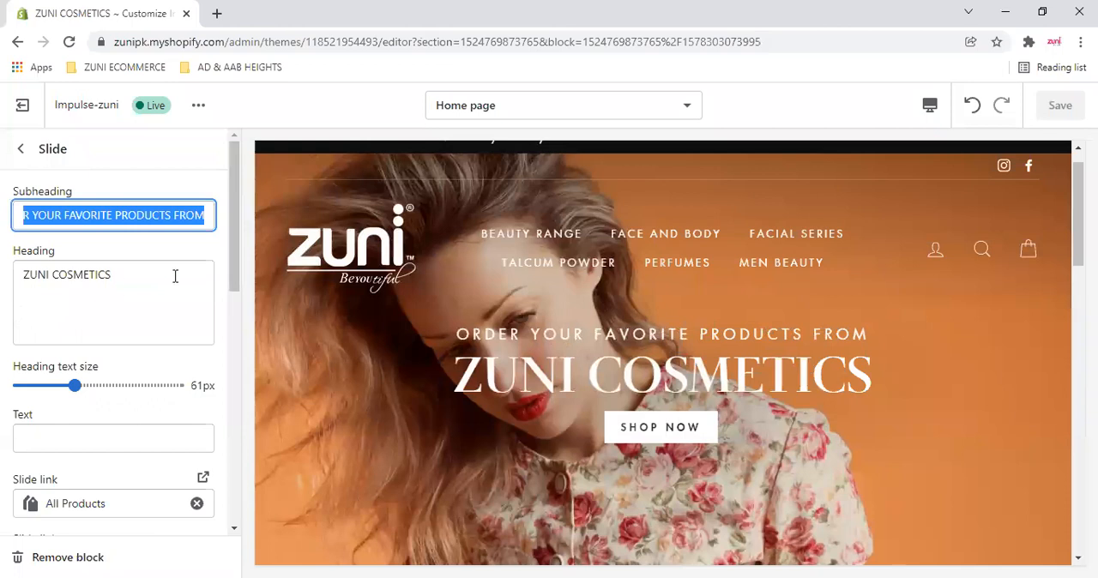
key("Tab")
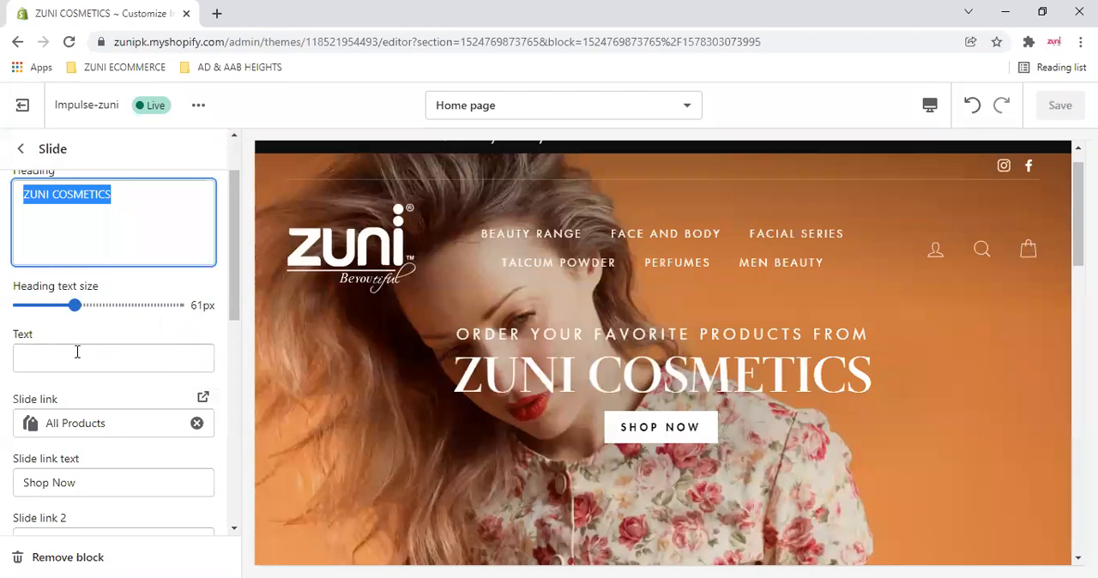
- Try the sample text "hhasfhhfh" on the ZUNI COSMETICS slide and undo it
left_click(77, 352)
type("hhasf")
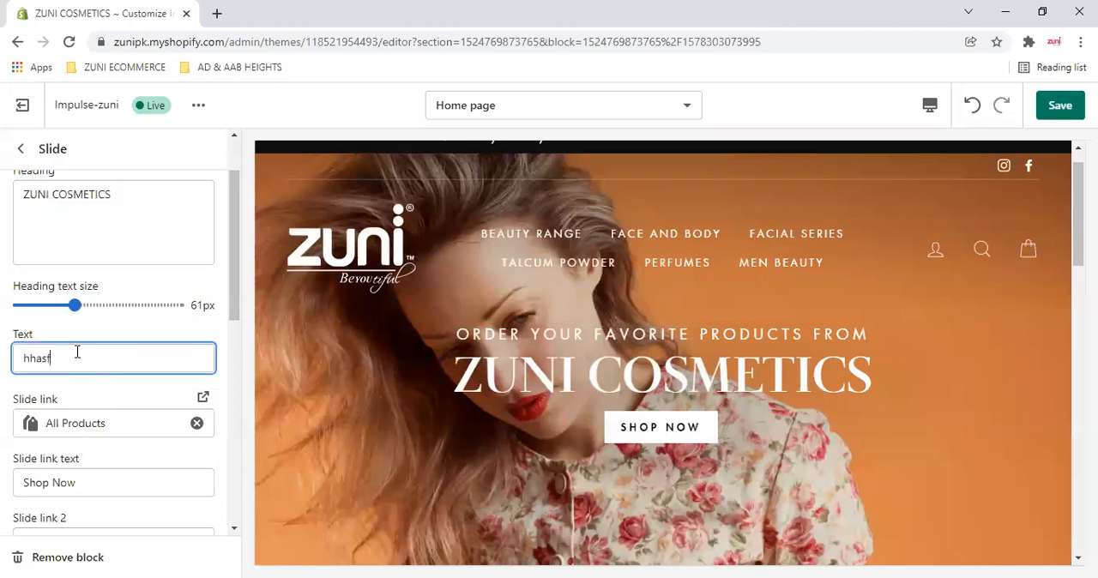
type("hhfh")
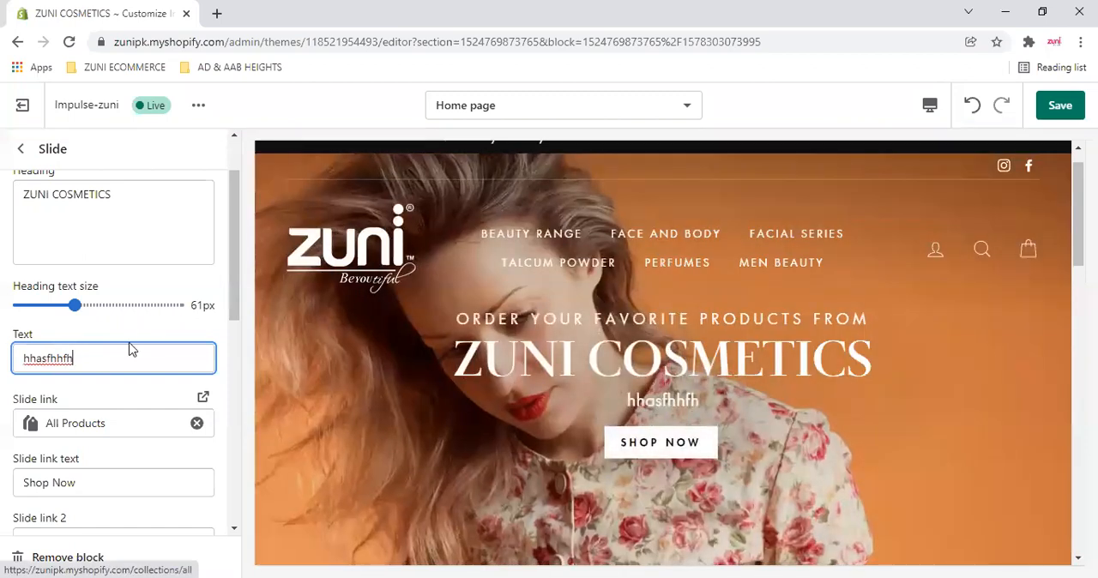
key("ctrl+z")
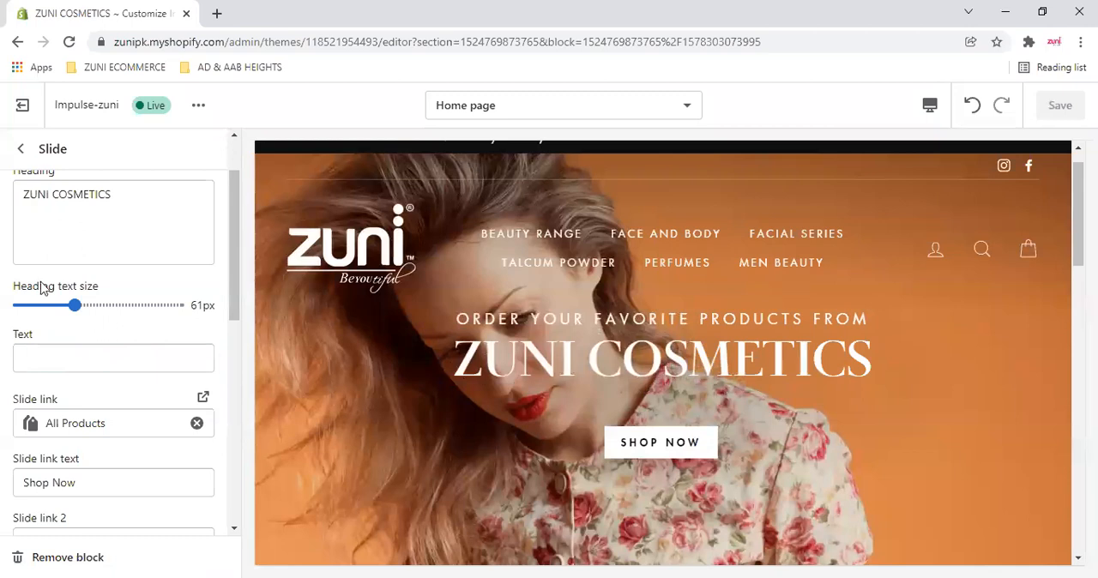
- Examine the ZUNI COSMETICS slide's link, button color, text alignment and image settings, reopening the slide after leaving it
scroll(42, 284, "down", 2)
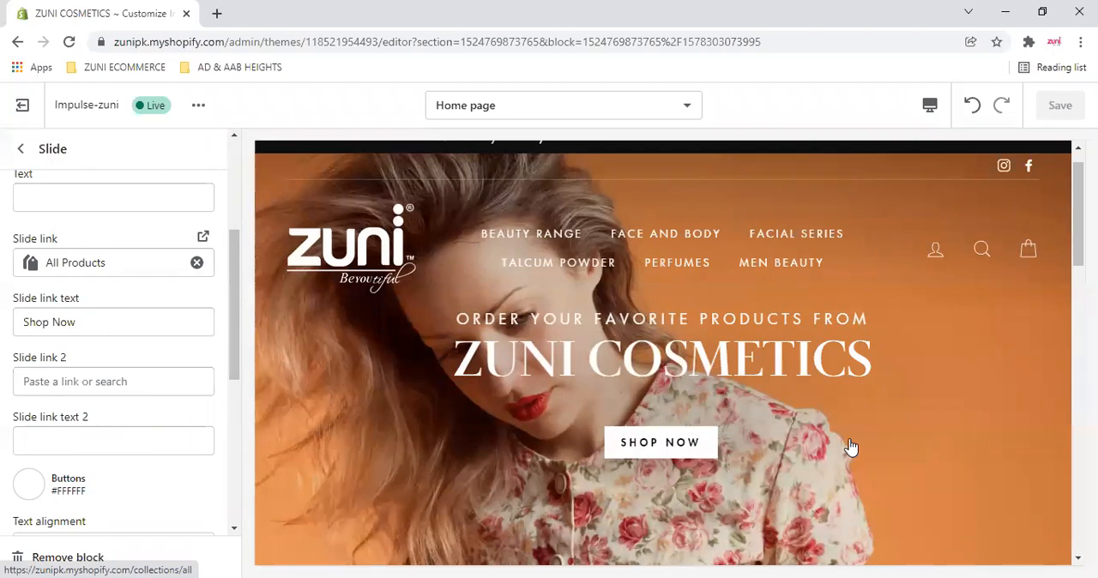
left_click(111, 273)
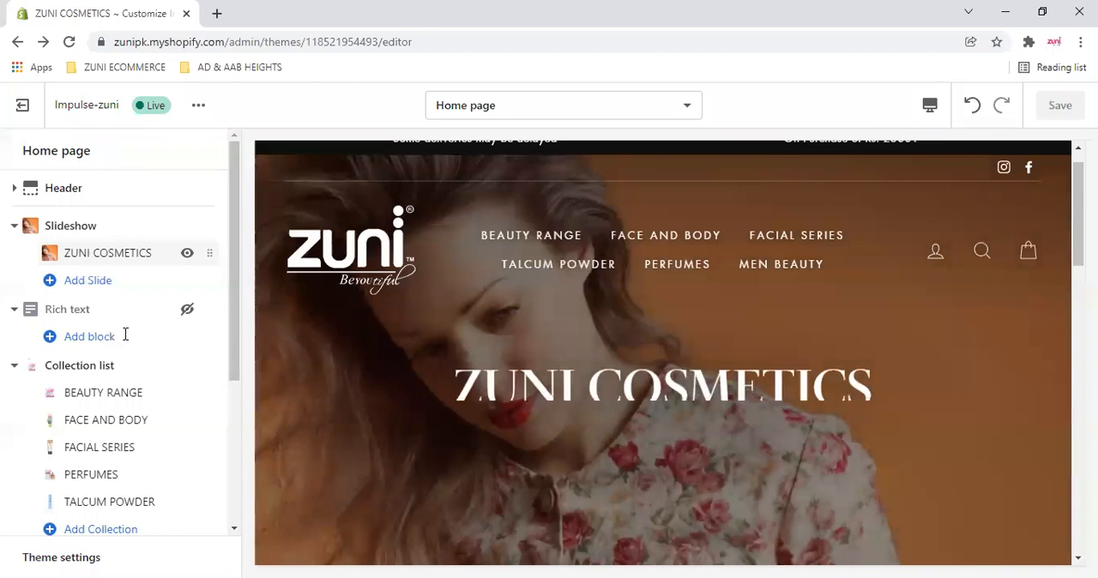
left_click(66, 252)
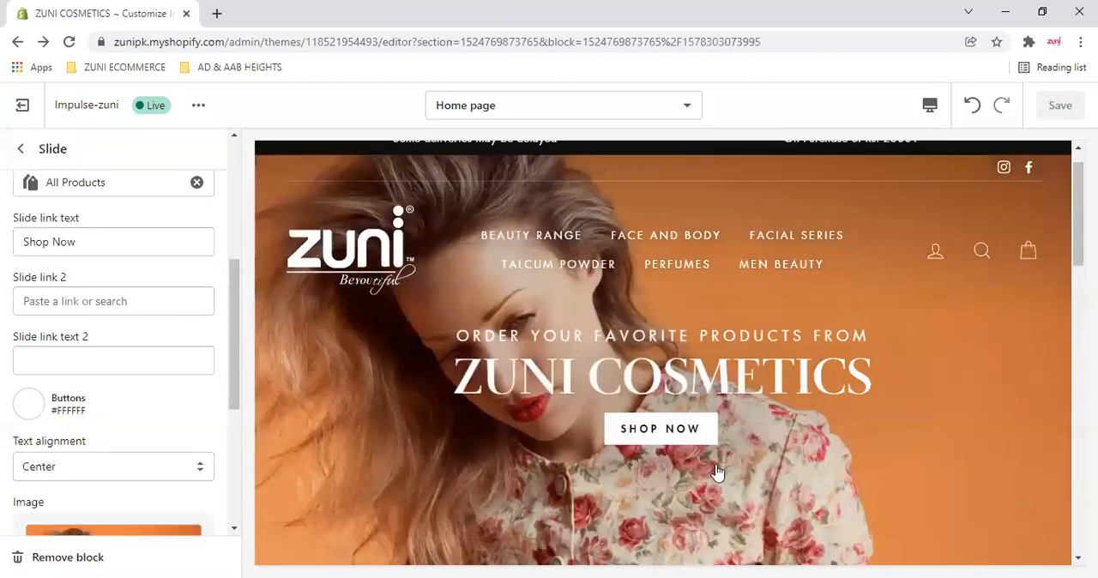
scroll(119, 346, "down", 1)
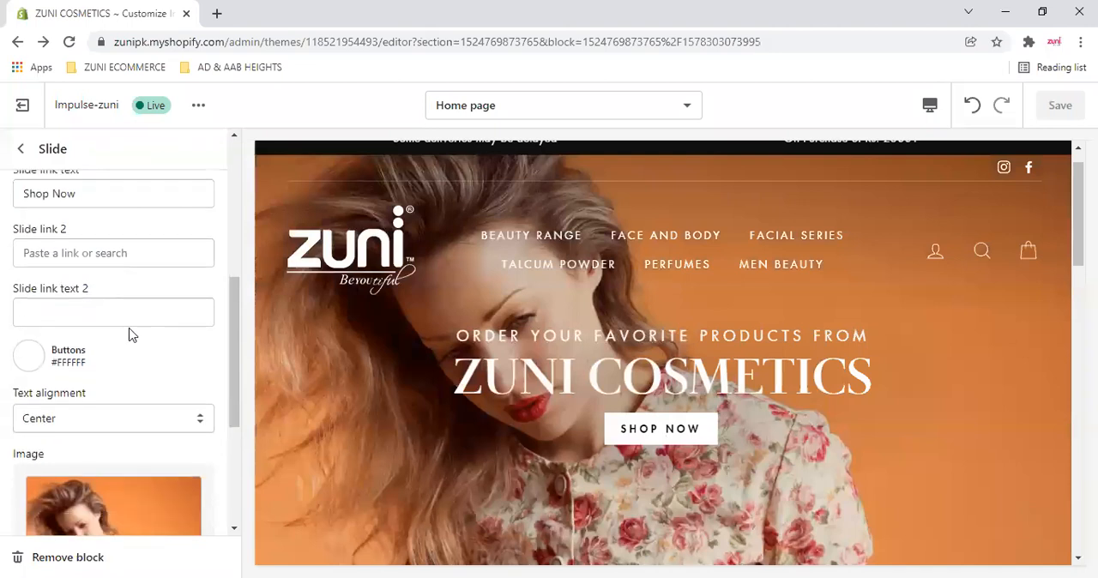
scroll(180, 314, "down", 2)
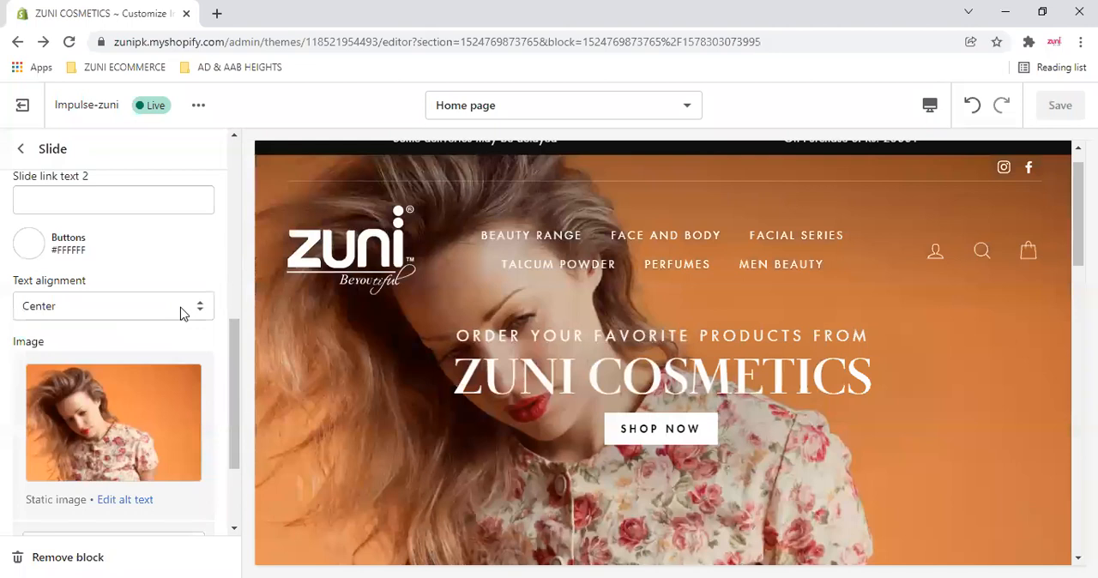
- Examine the ZUNI COSMETICS slide's text alignment, image and image focal point settings
left_click(180, 314)
scroll(110, 368, "down", 3)
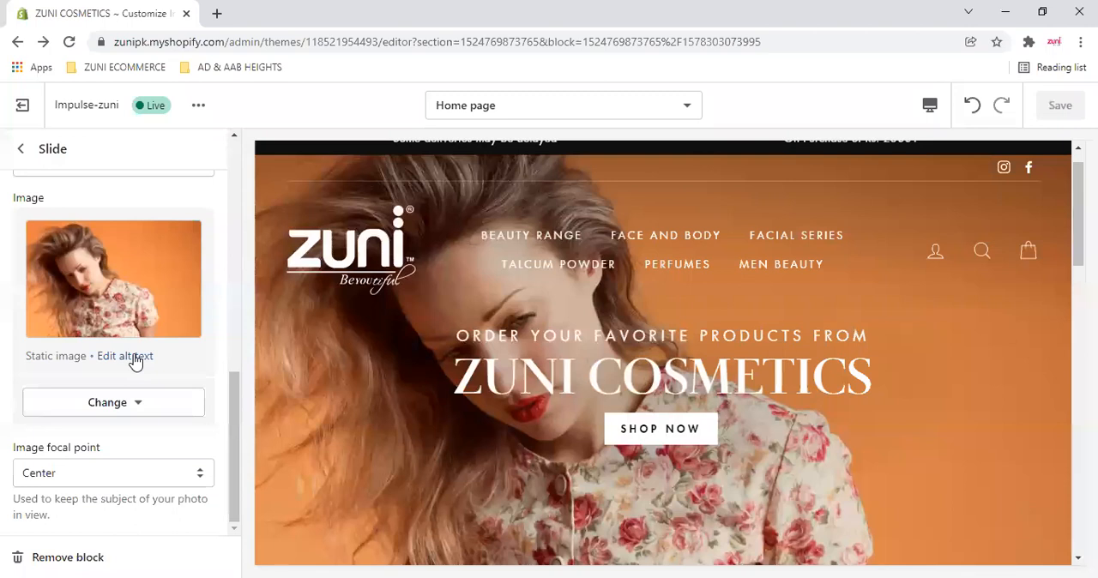
scroll(123, 370, "up", 3)
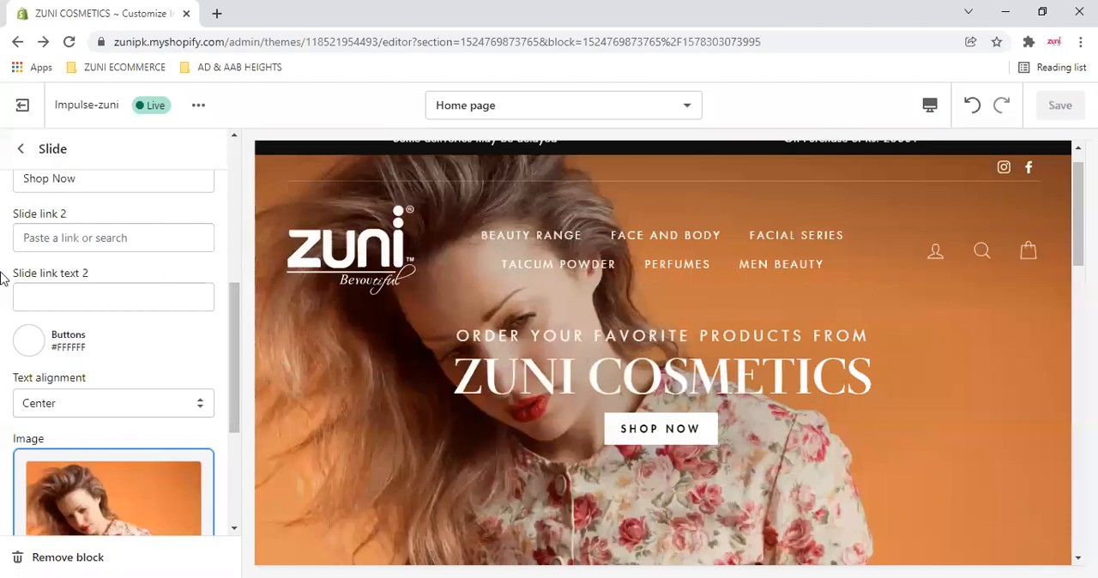
scroll(108, 355, "down", 3)
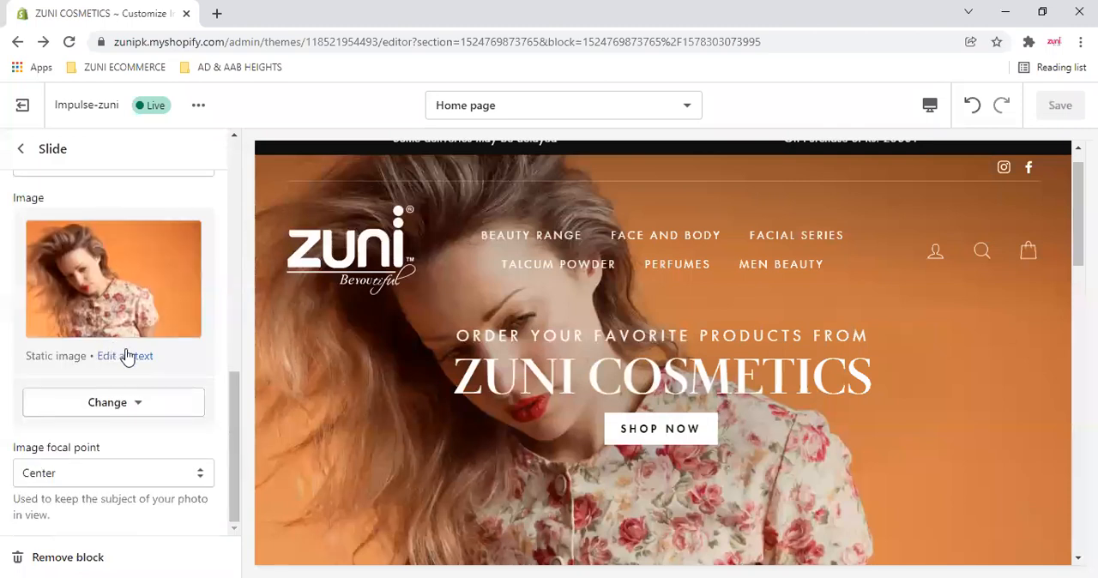
- Open the alt text editor for the slide's image and read the guidance on writing an image description
left_click(135, 357)
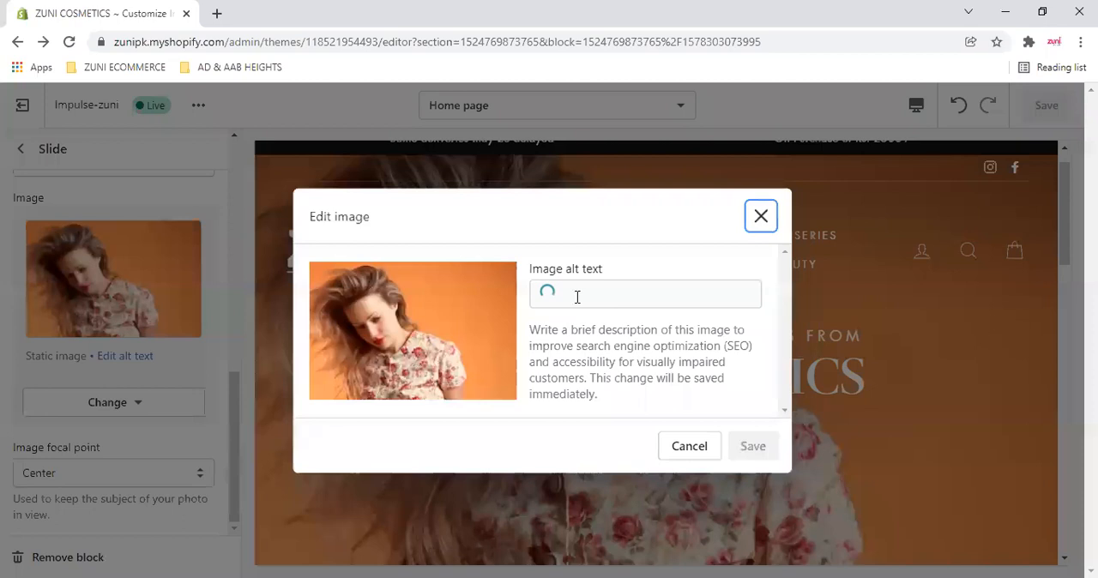
left_click(577, 297)
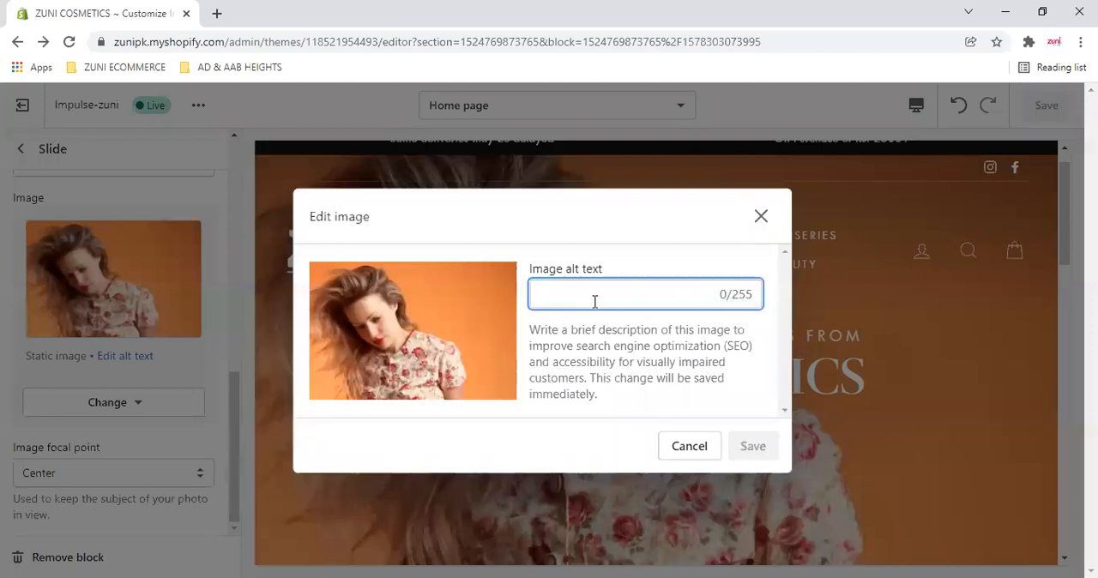
left_click_drag(592, 330, 618, 346)
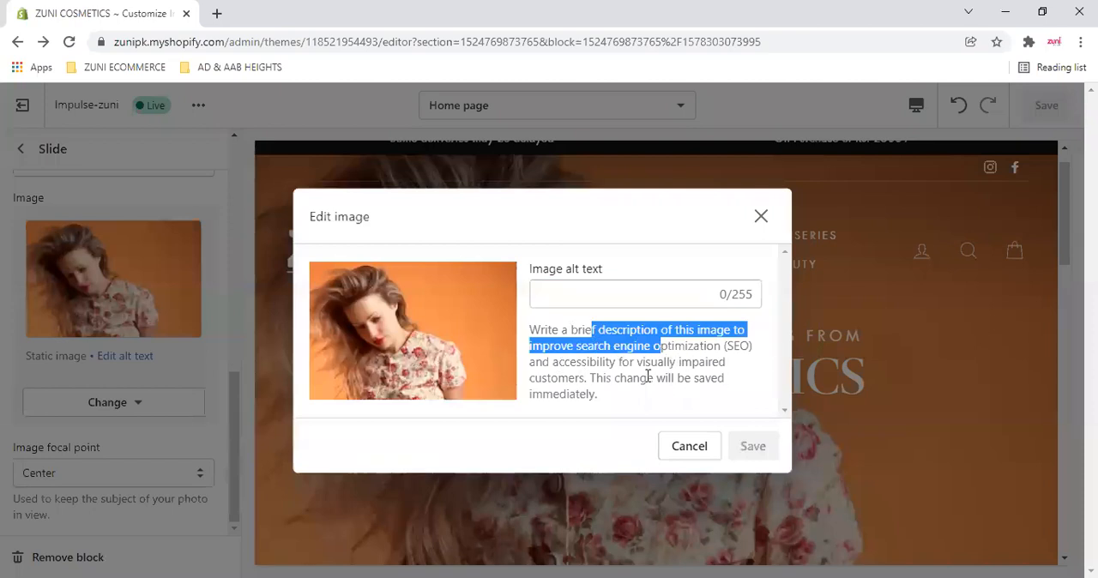
left_click_drag(558, 362, 734, 384)
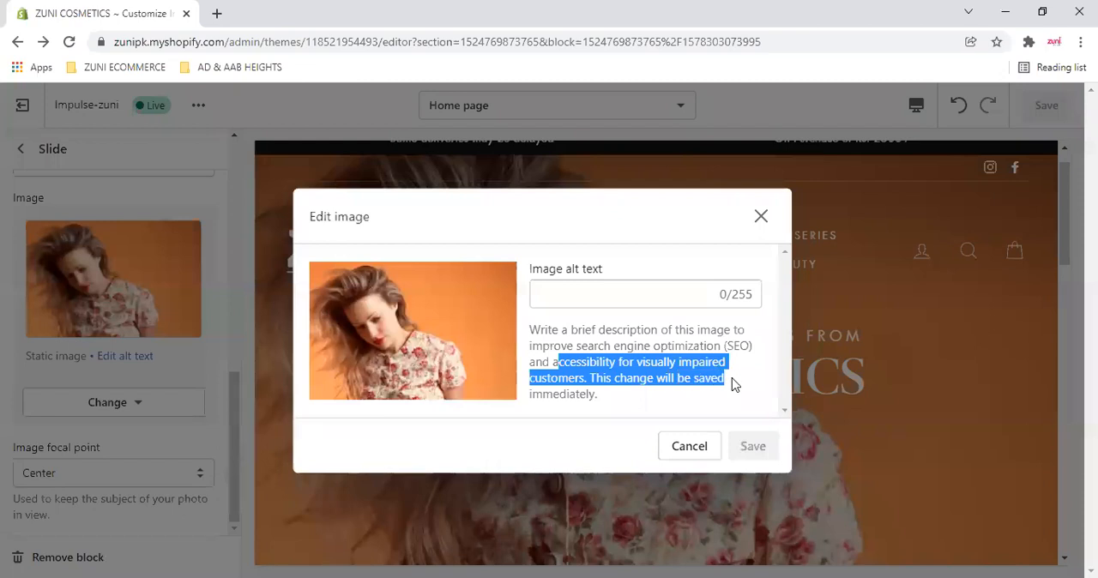
- Try the image alt text "Zuni Cosmetics provides best beauty products for winter and summer" and cancel the edit
left_click(613, 298)
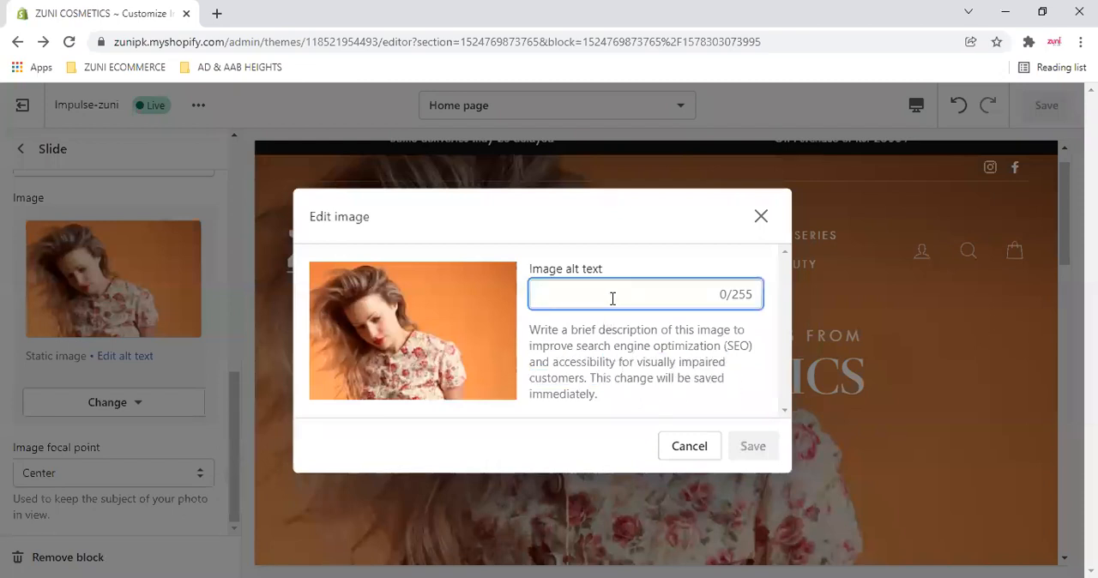
type("Zuni Cosmeti")
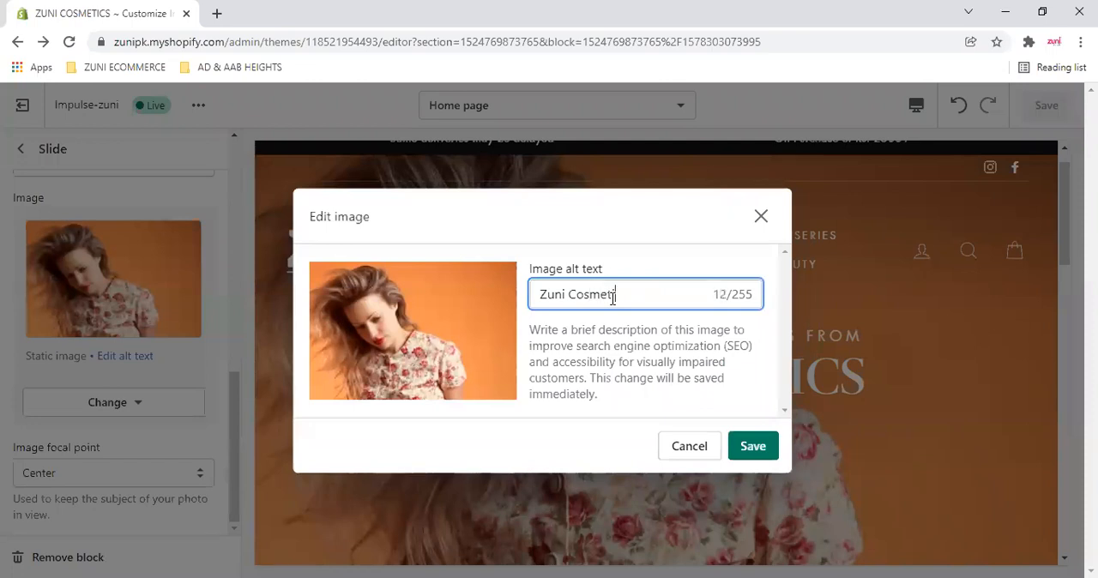
type("cs provides best ")
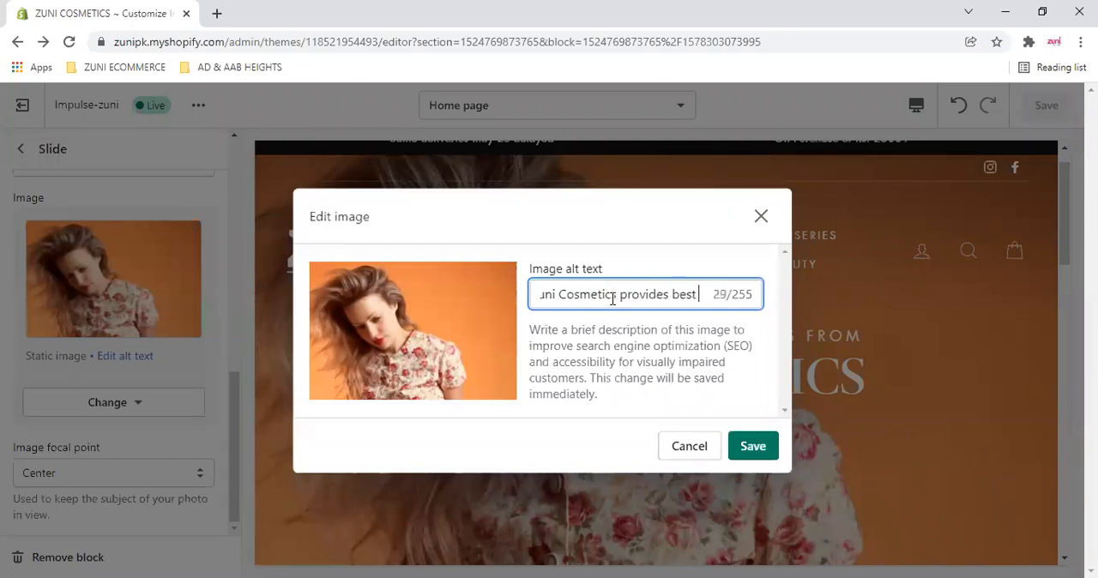
type("beauty pr")
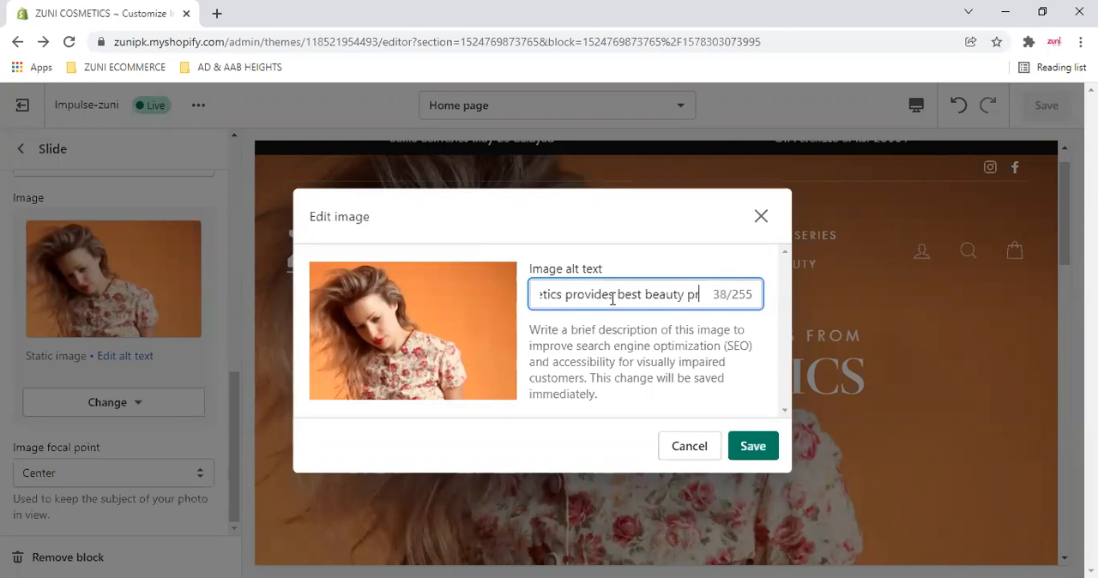
type("oducts for winter and summer")
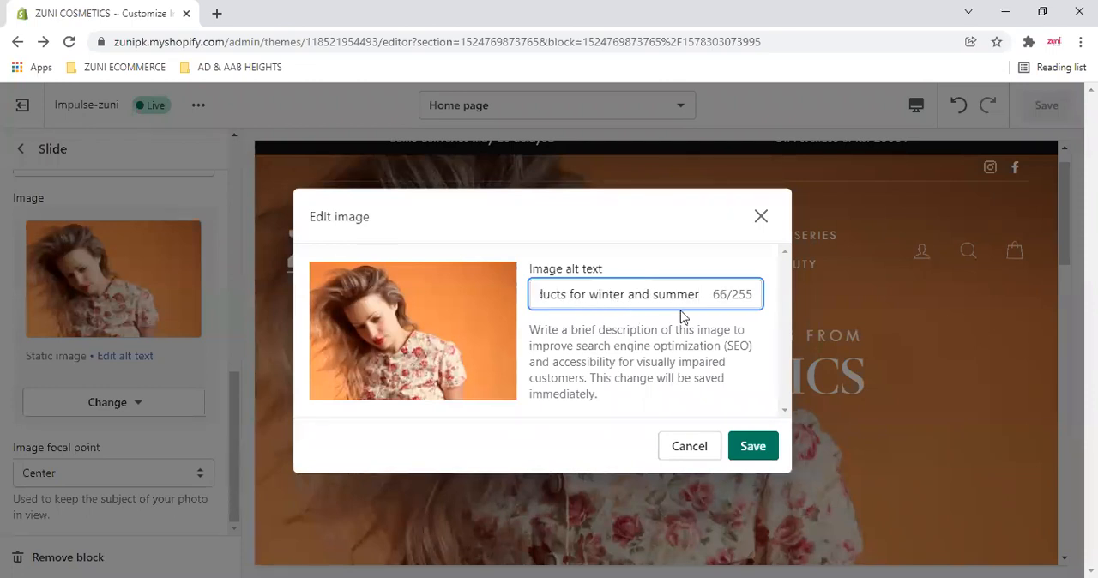
left_click(699, 453)
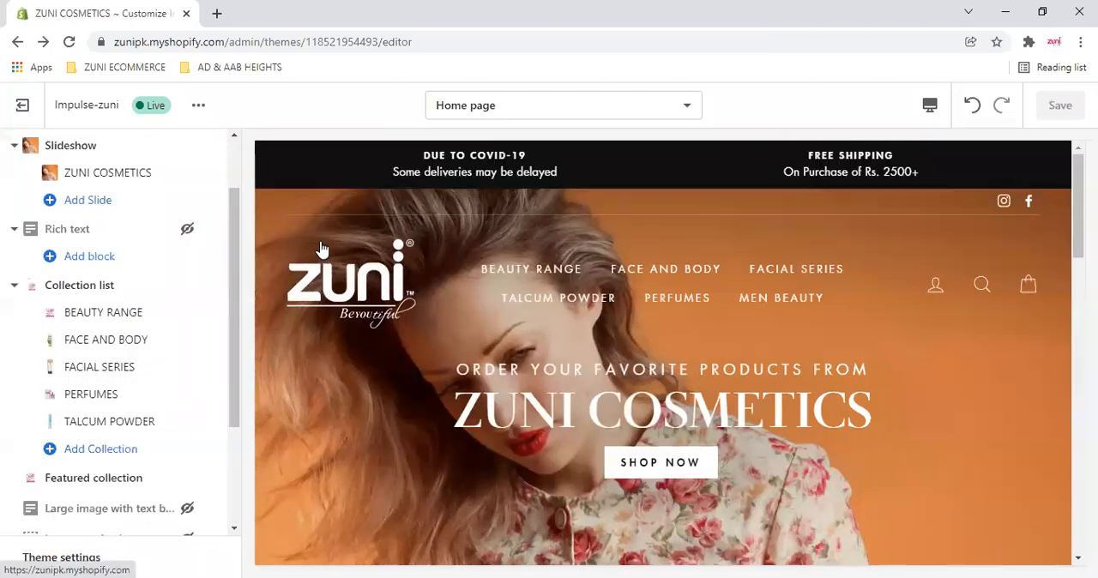
- Leave the slide, view the Collection list section's settings and preview, and return to the home page sections
left_click(329, 252)
left_click(111, 292)
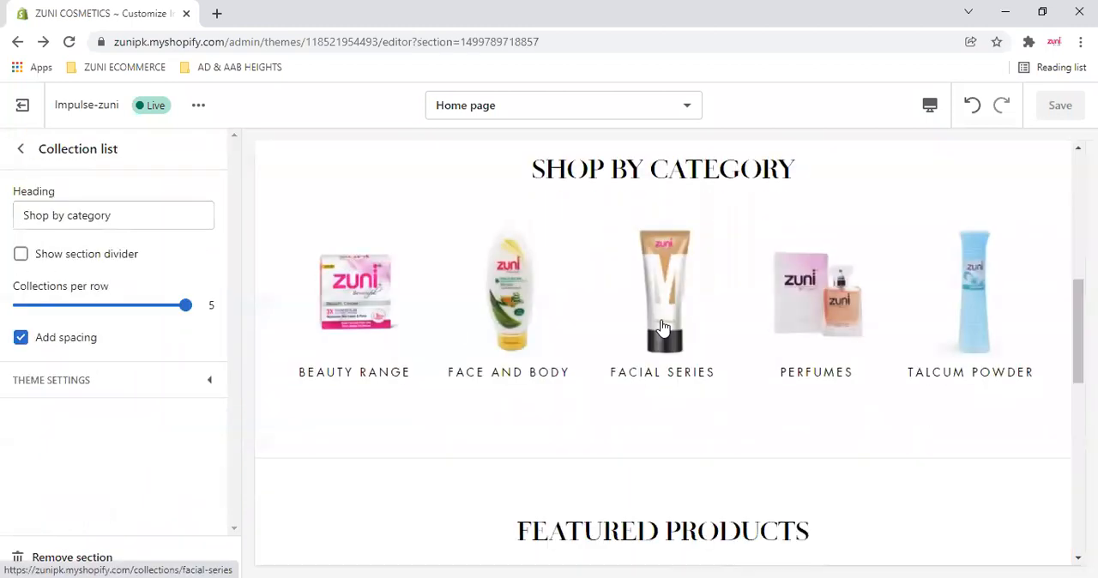
scroll(663, 327, "up", 4)
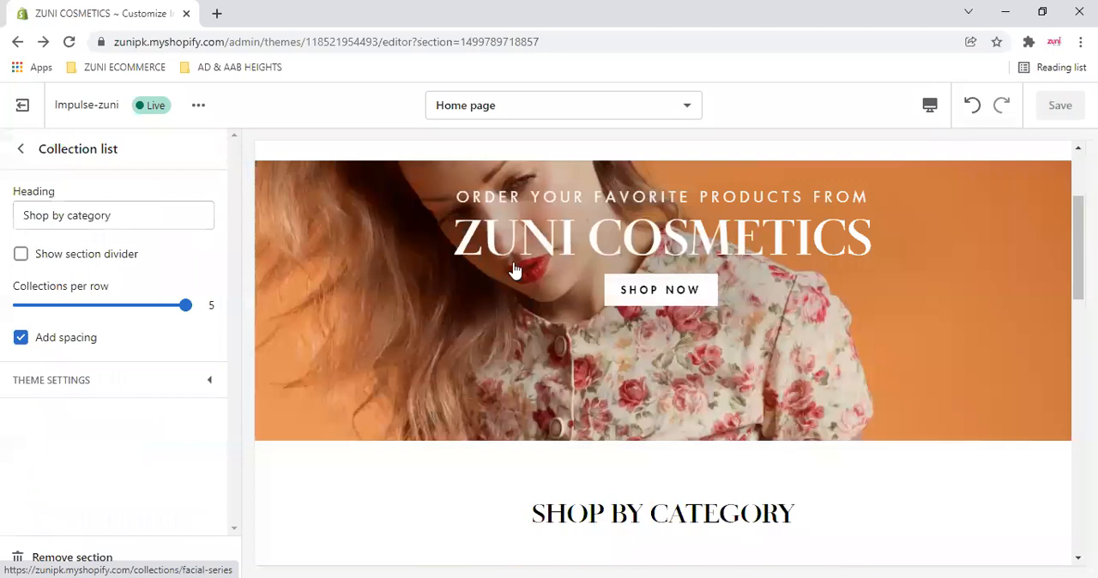
scroll(514, 270, "up", 2)
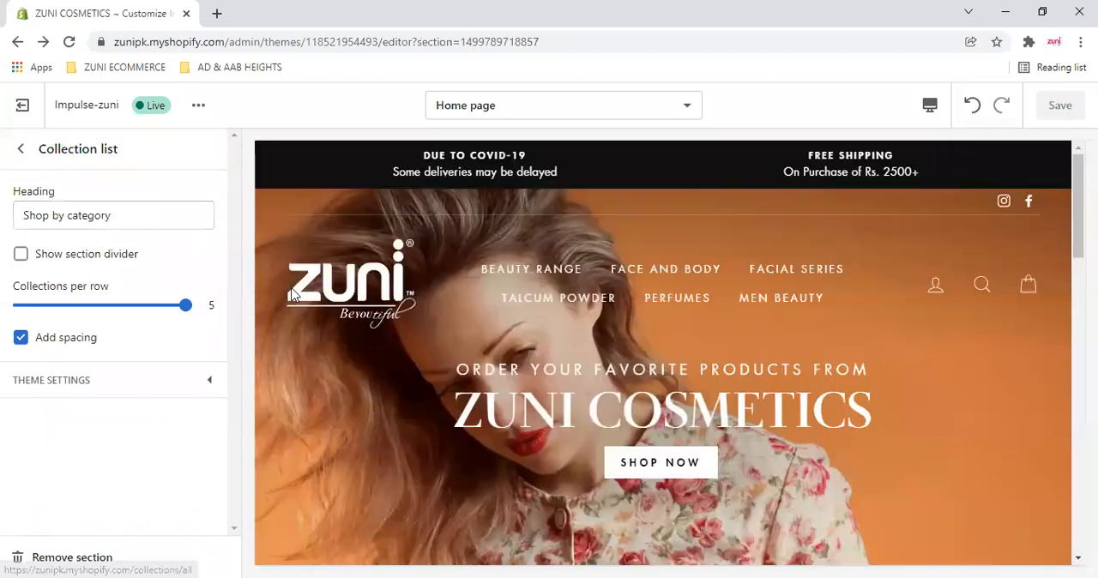
left_click(24, 150)
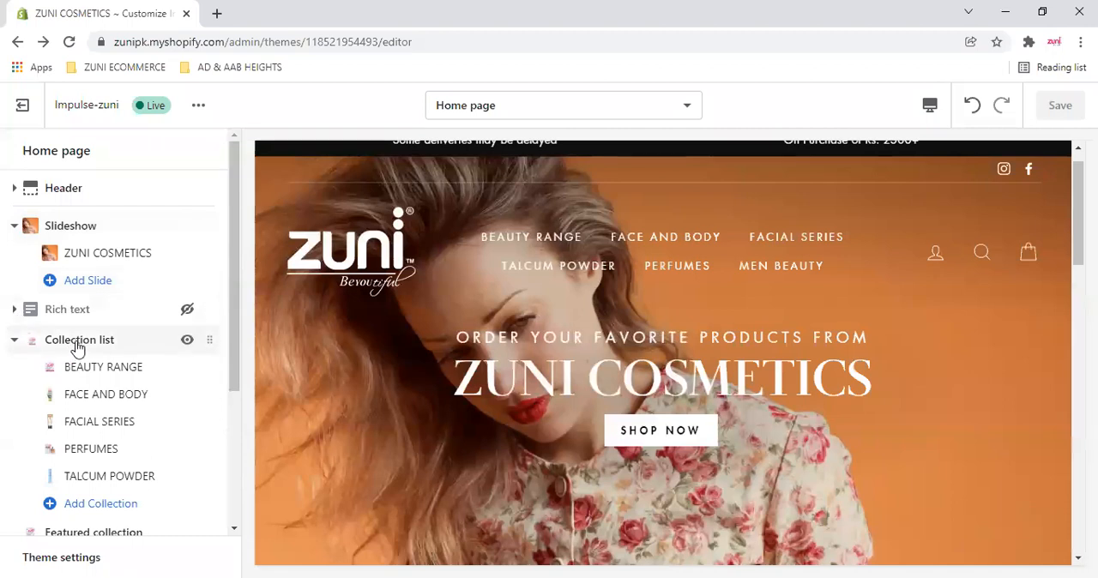
left_click(77, 344)
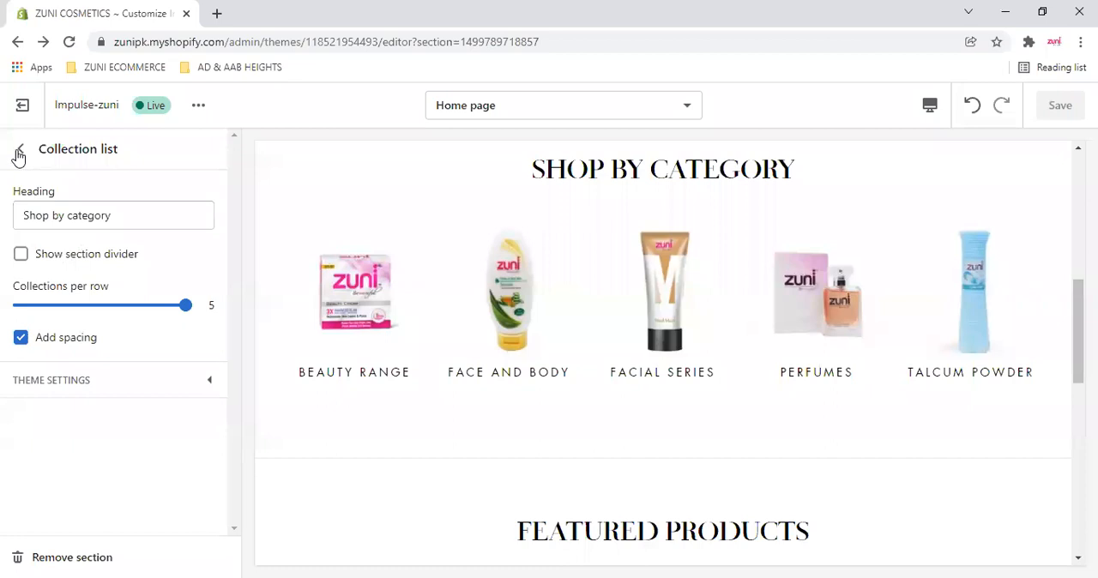
left_click(19, 151)
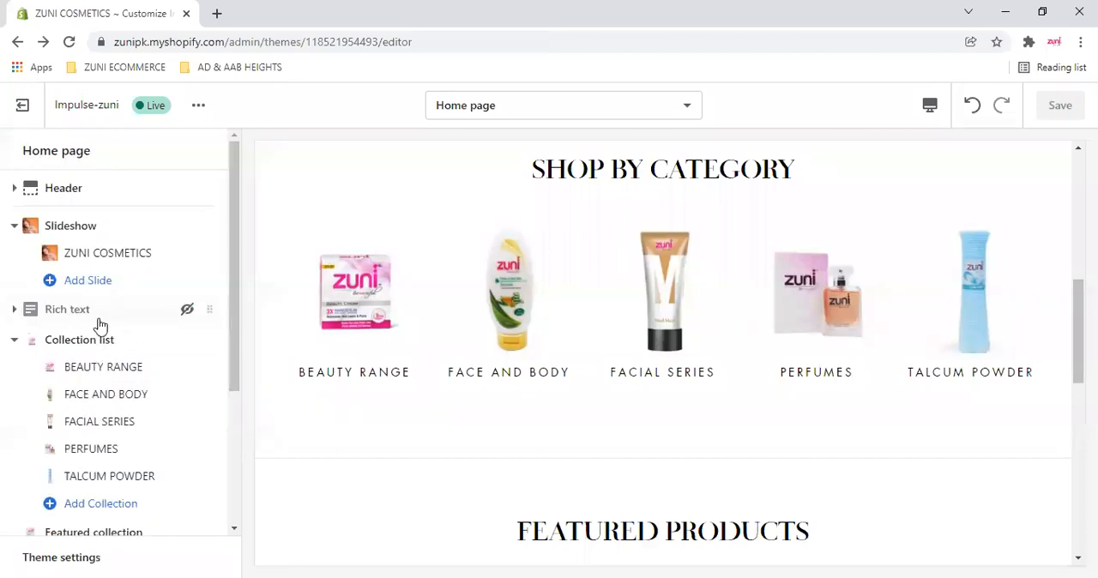
- Try toggling the Rich text section's visibility and leave it hidden
scroll(215, 326, "down", 1)
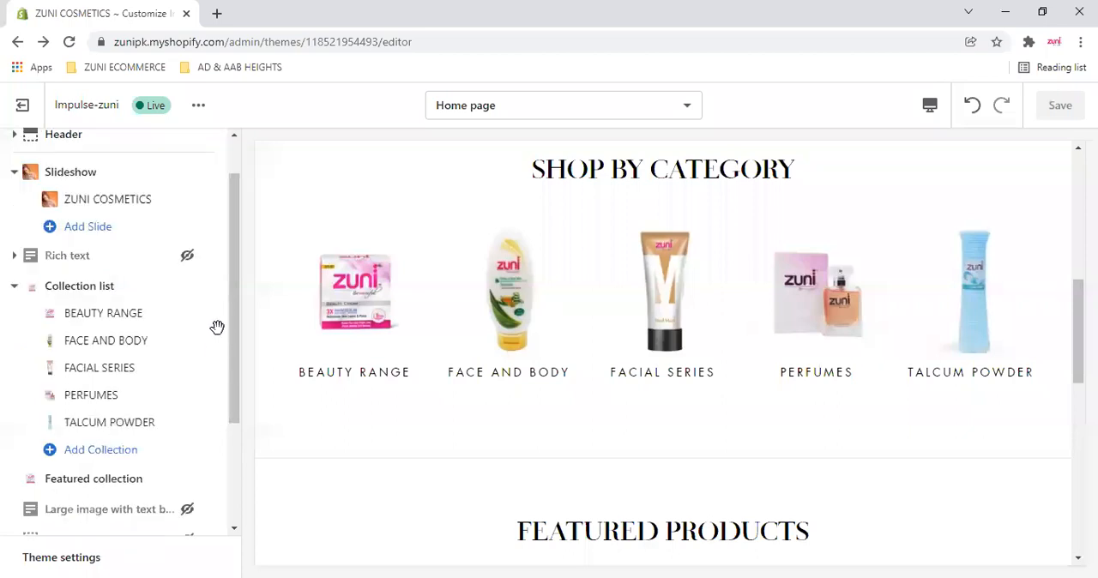
left_click(187, 257)
left_click(187, 257)
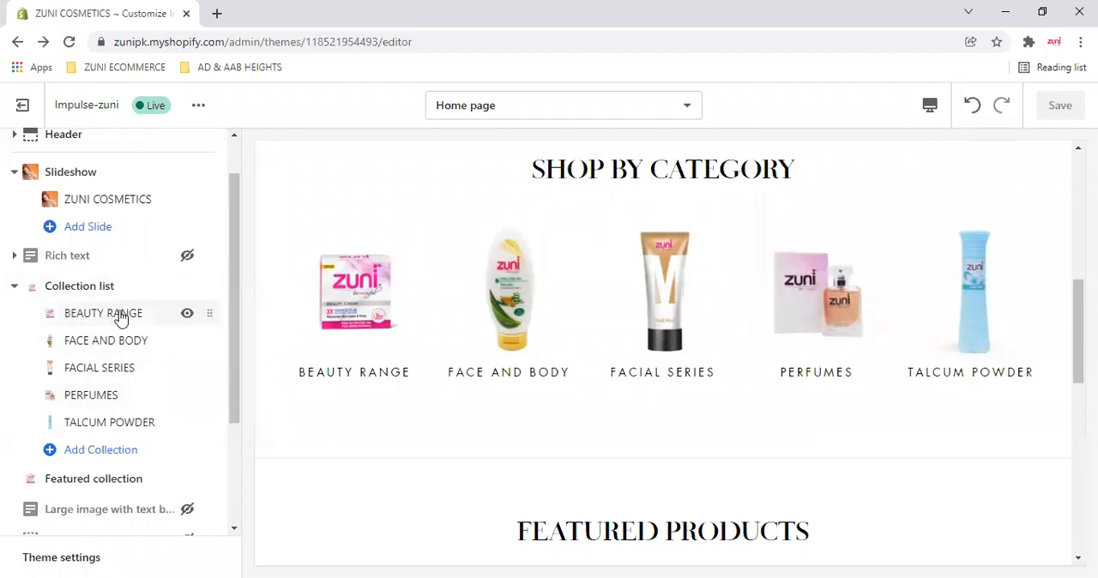
- View the Beauty Range collection's products in a new browser tab and close that tab
right_click(345, 292)
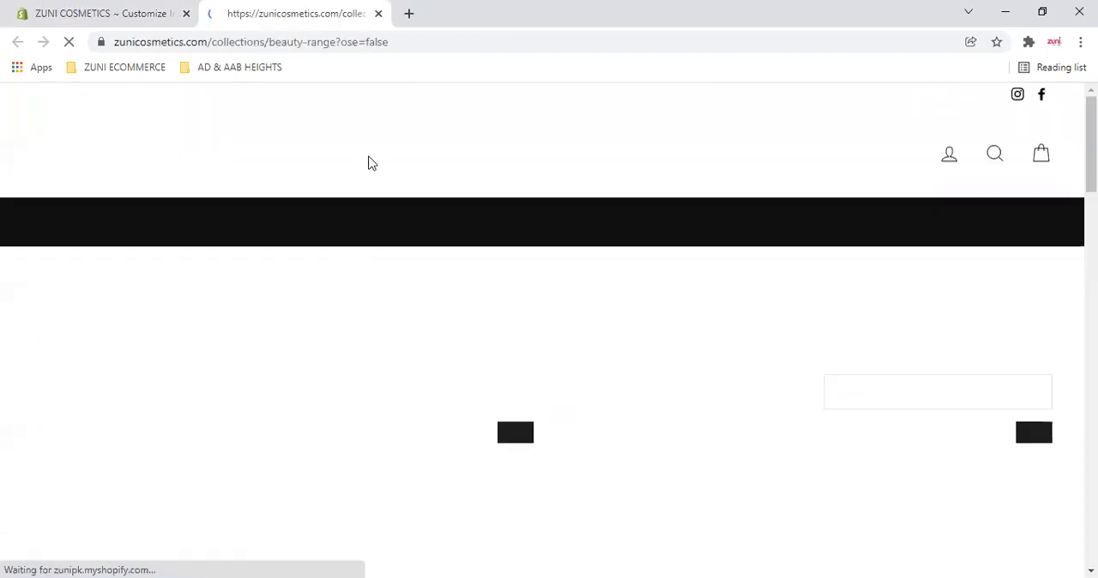
scroll(256, 282, "down", 6)
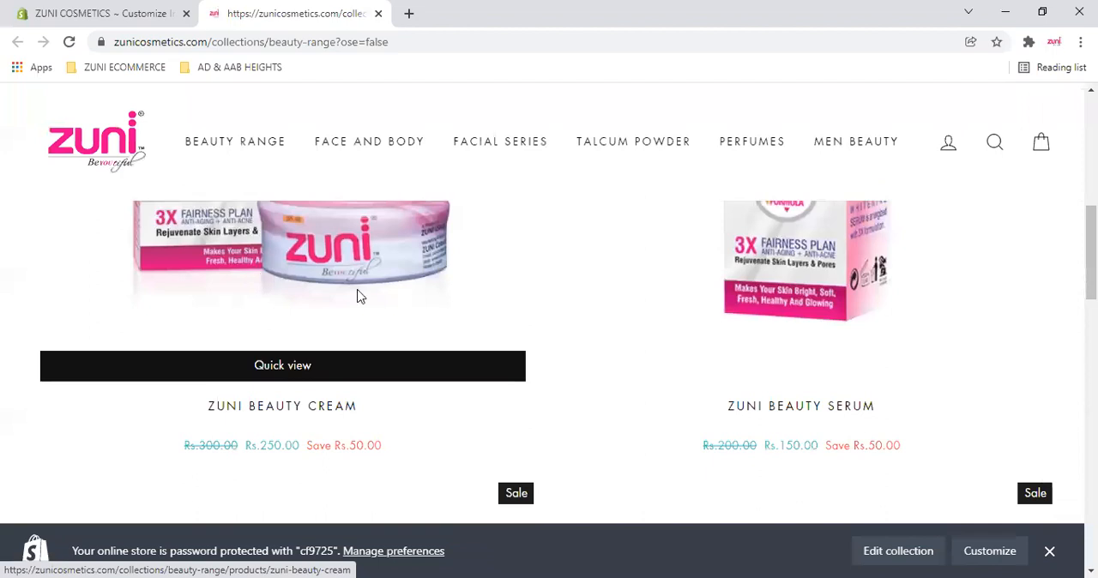
scroll(360, 296, "down", 5)
left_click(376, 14)
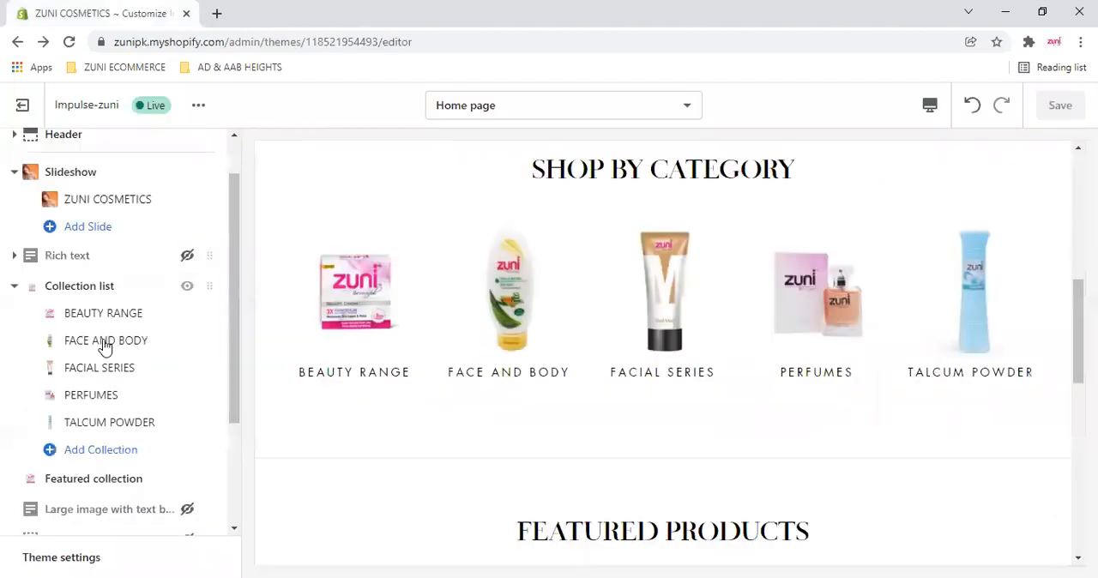
- Reopen the Collection list section's settings and point out its "Shop by category" heading
left_click(13, 287)
left_click(58, 293)
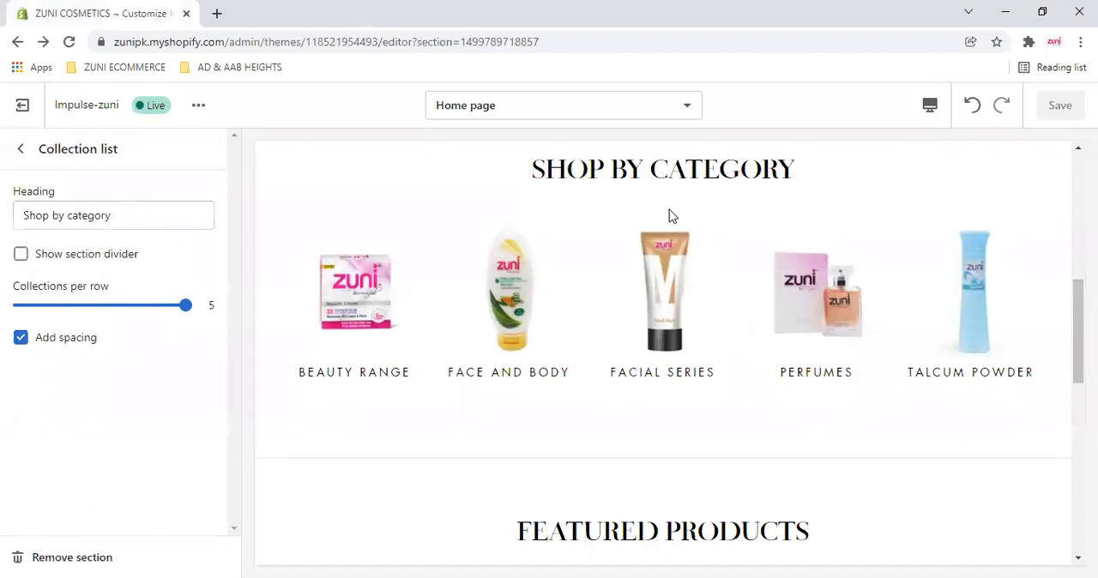
scroll(671, 216, "up", 2)
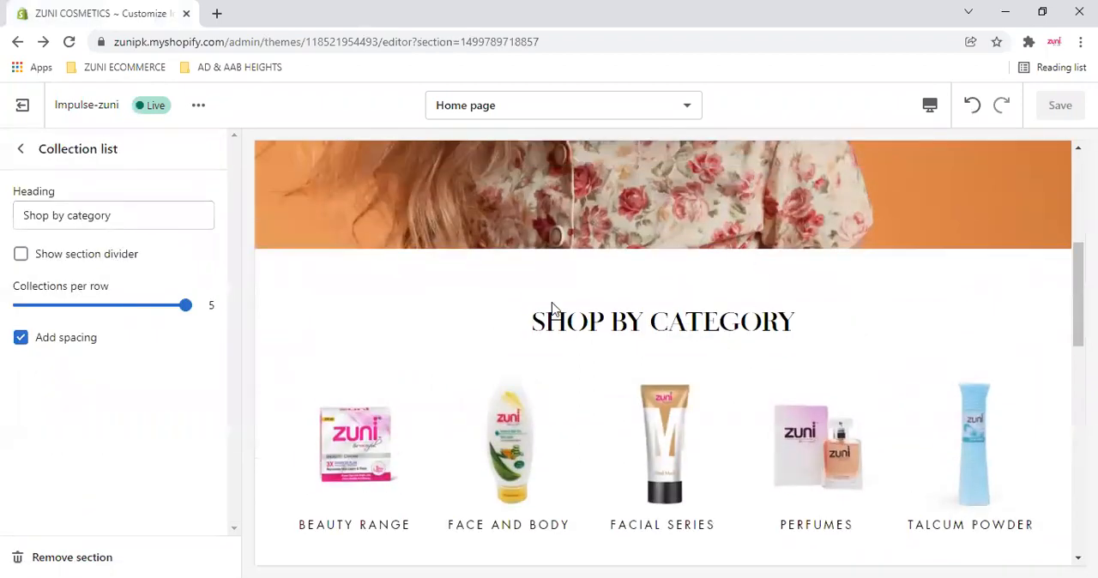
left_click(195, 218)
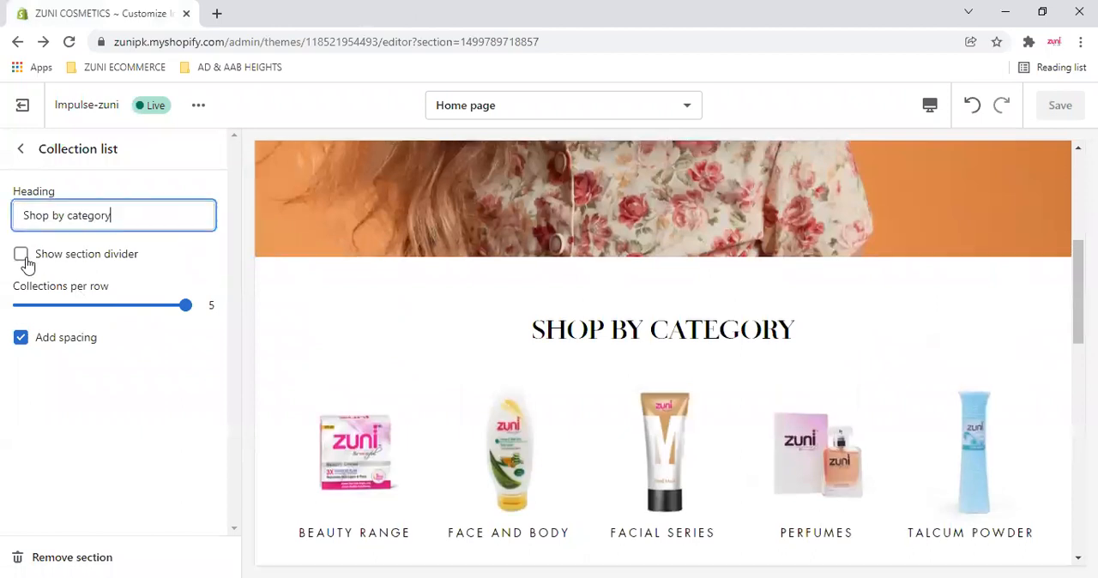
- Try the section divider on the Collection list section, compare the preview with and without it, and turn it off again
left_click(26, 262)
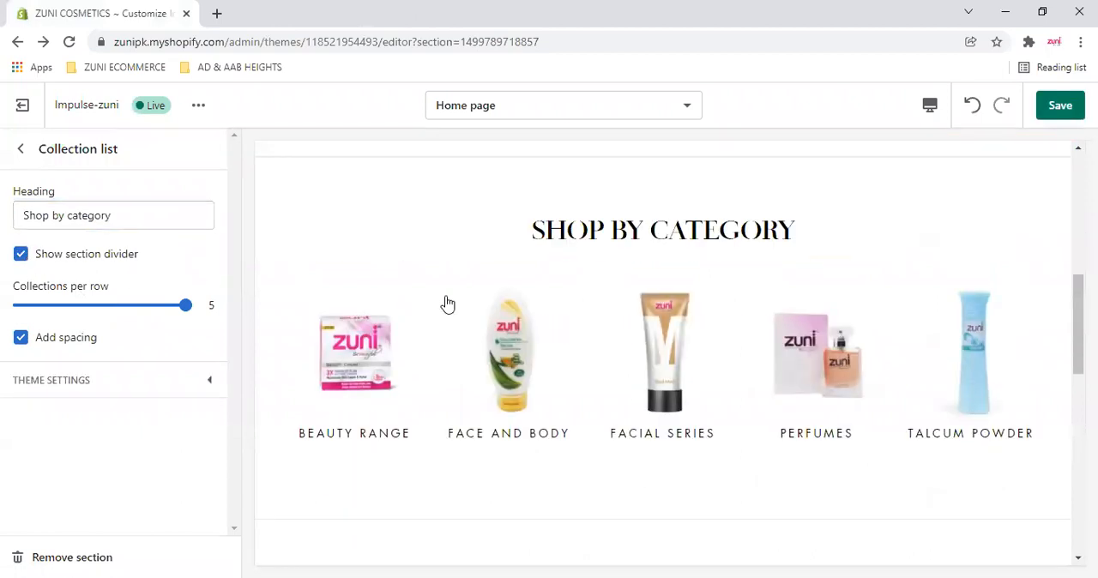
scroll(624, 393, "down", 2)
scroll(395, 284, "down", 1)
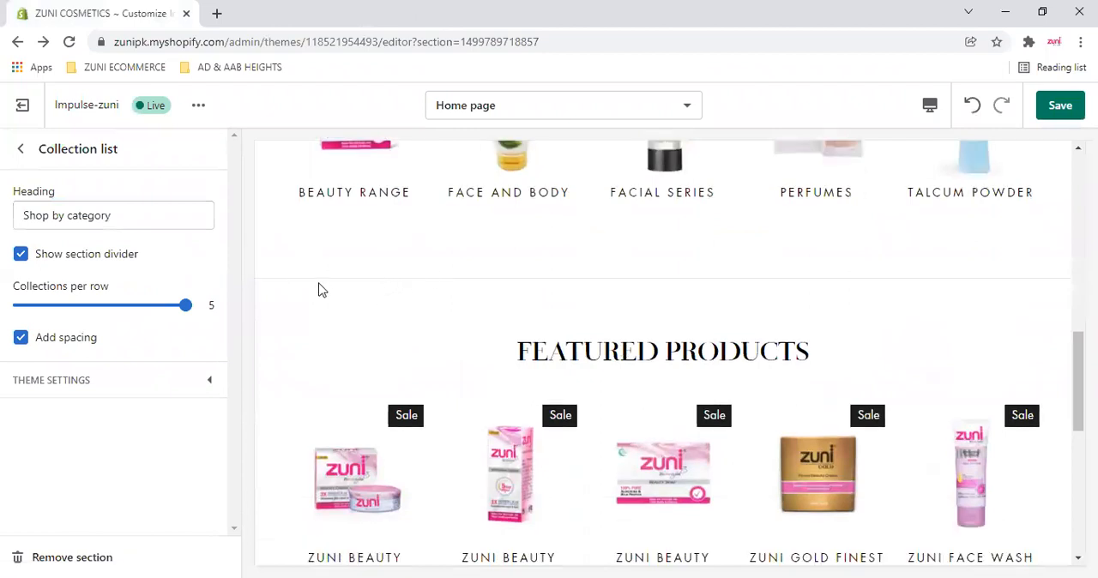
left_click(20, 256)
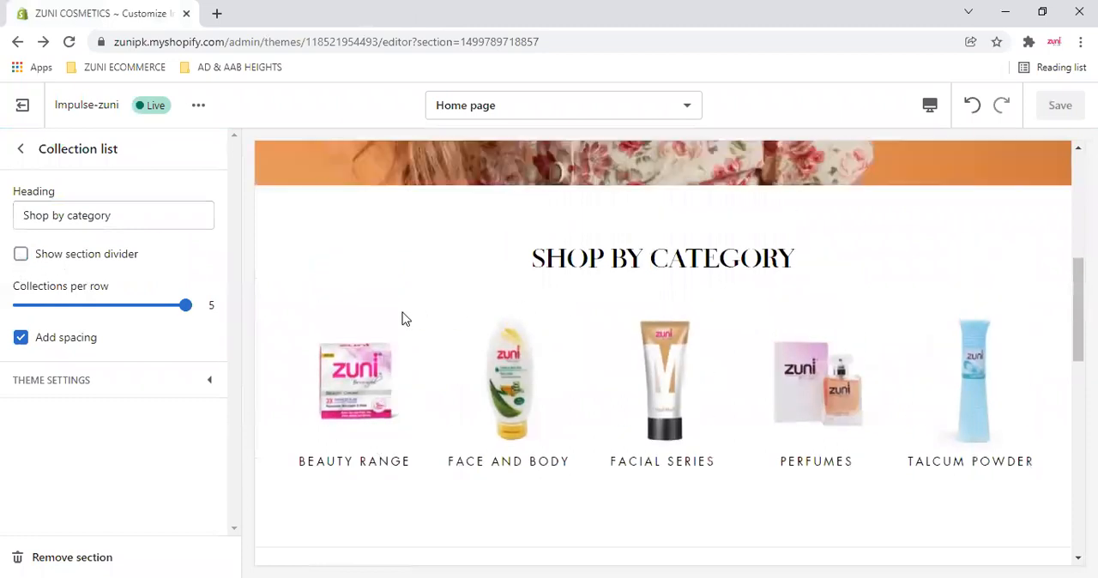
left_click(20, 256)
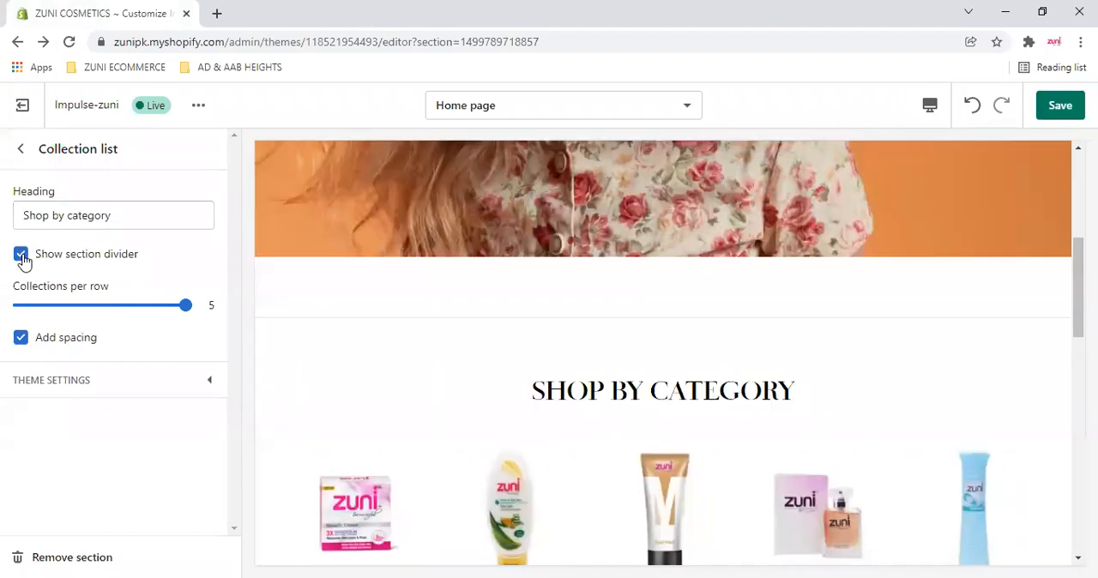
key("ctrl+z")
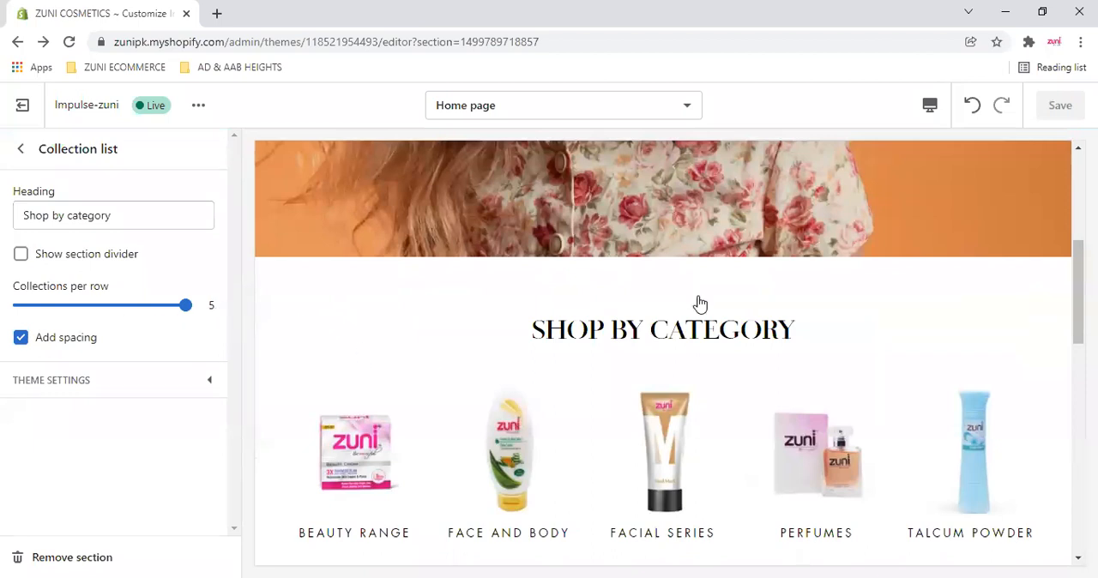
- Set the Collection list section to show 3 collections per row
scroll(699, 302, "down", 2)
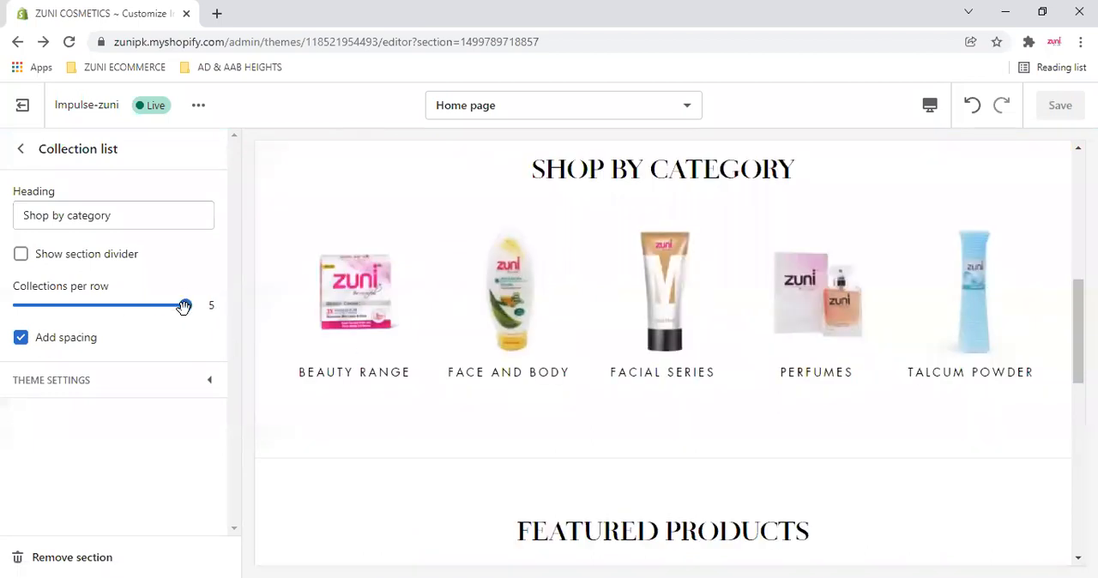
left_click_drag(184, 307, 94, 316)
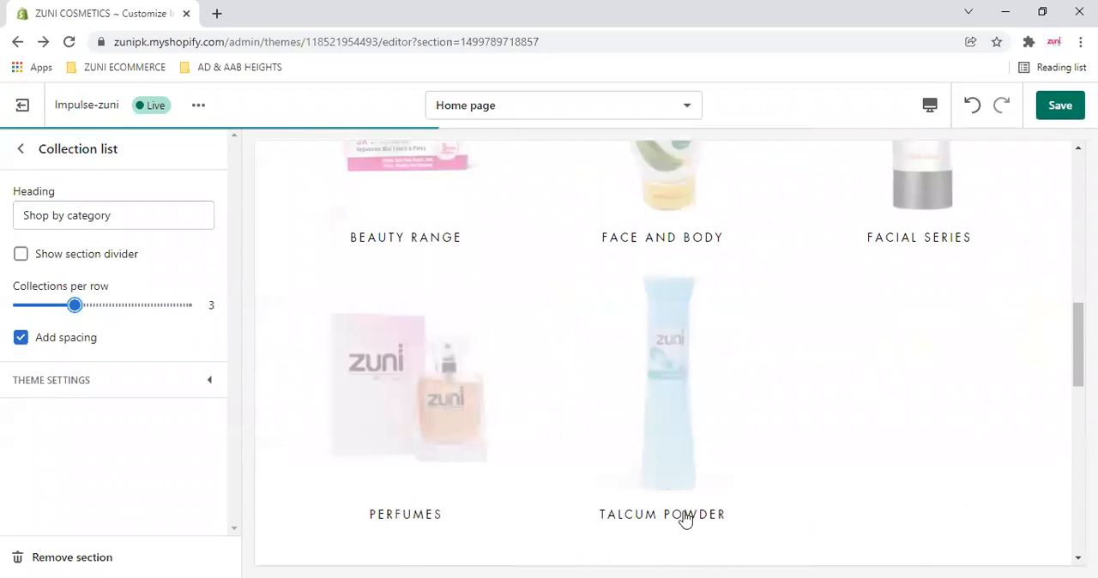
- Try 2 collections per row in the Collection list section, and set it to 5 collections per row
left_click_drag(74, 303, 19, 305)
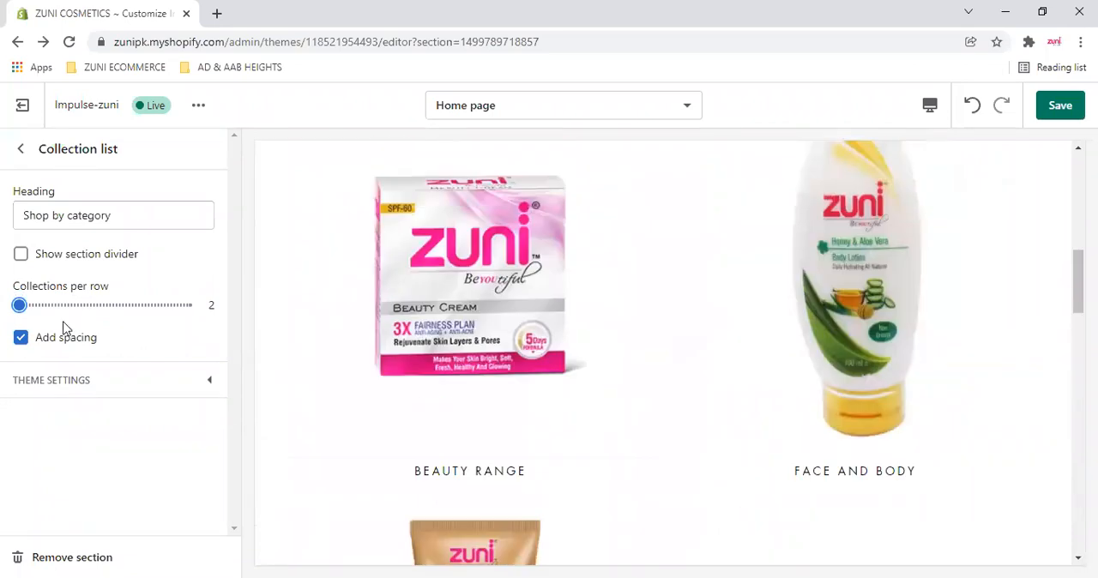
left_click(203, 304)
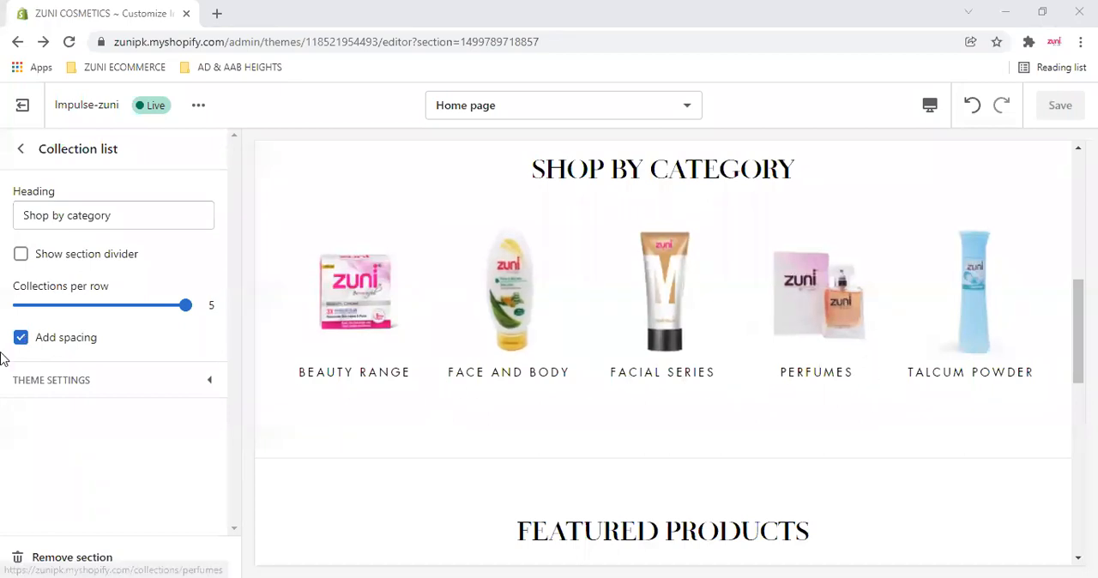
- Turn the Collection list section's spacing off and on several times to compare the preview, leaving it enabled
left_click(23, 338)
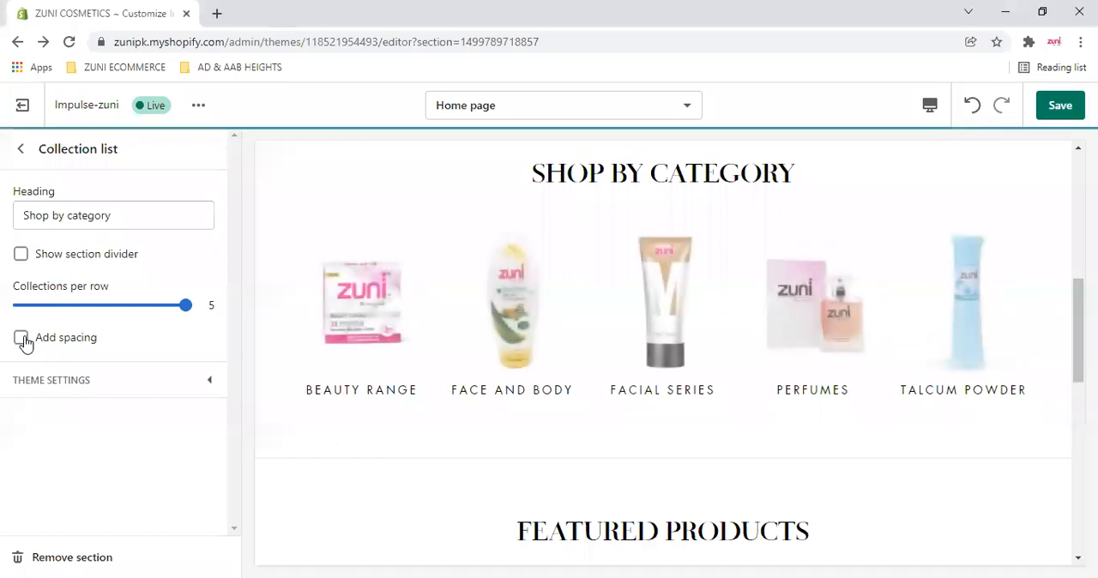
left_click(22, 339)
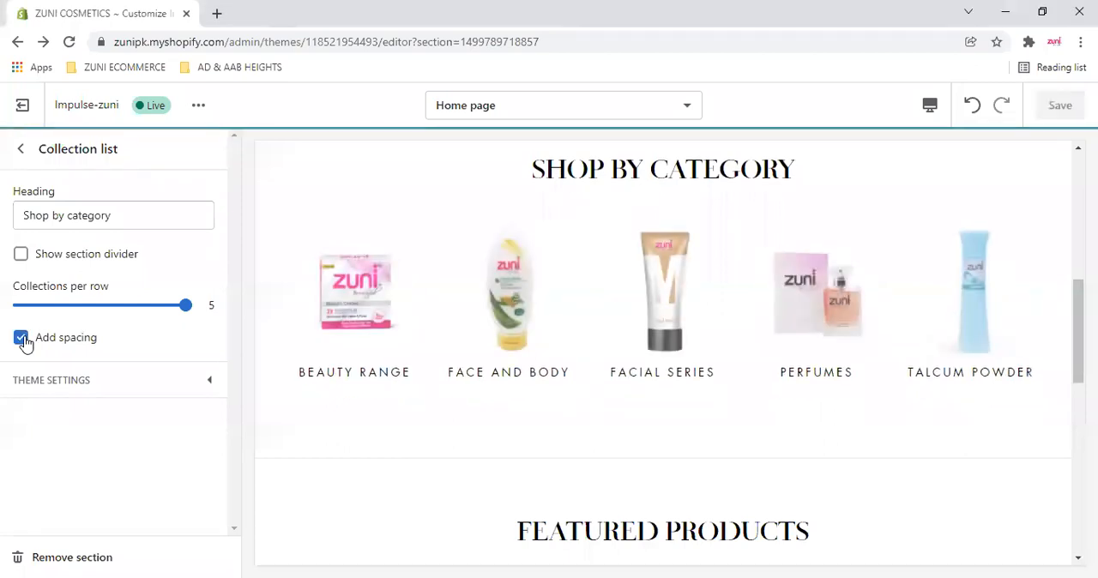
left_click(22, 339)
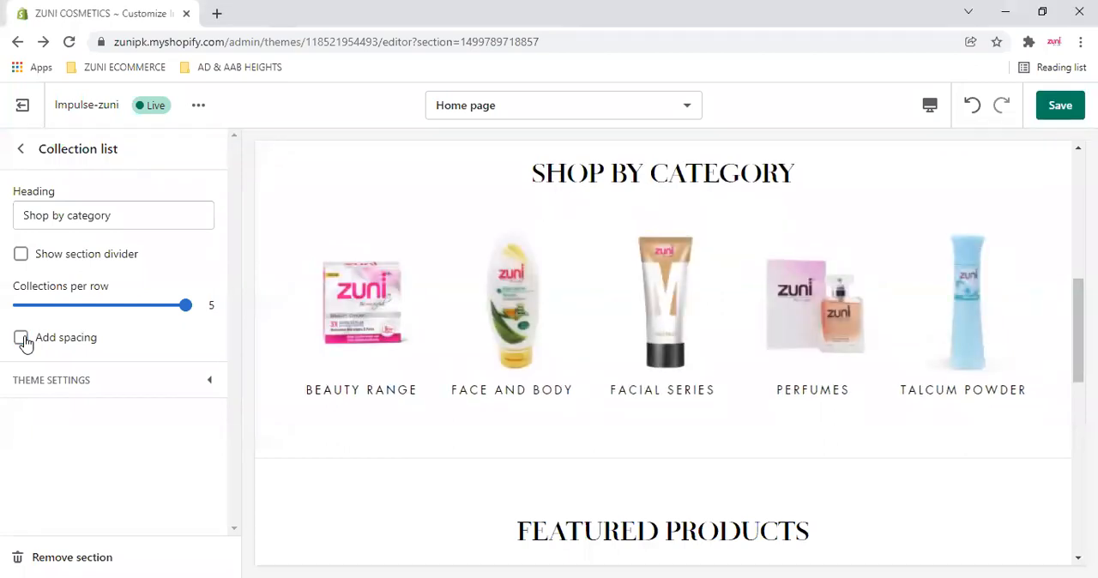
left_click(23, 338)
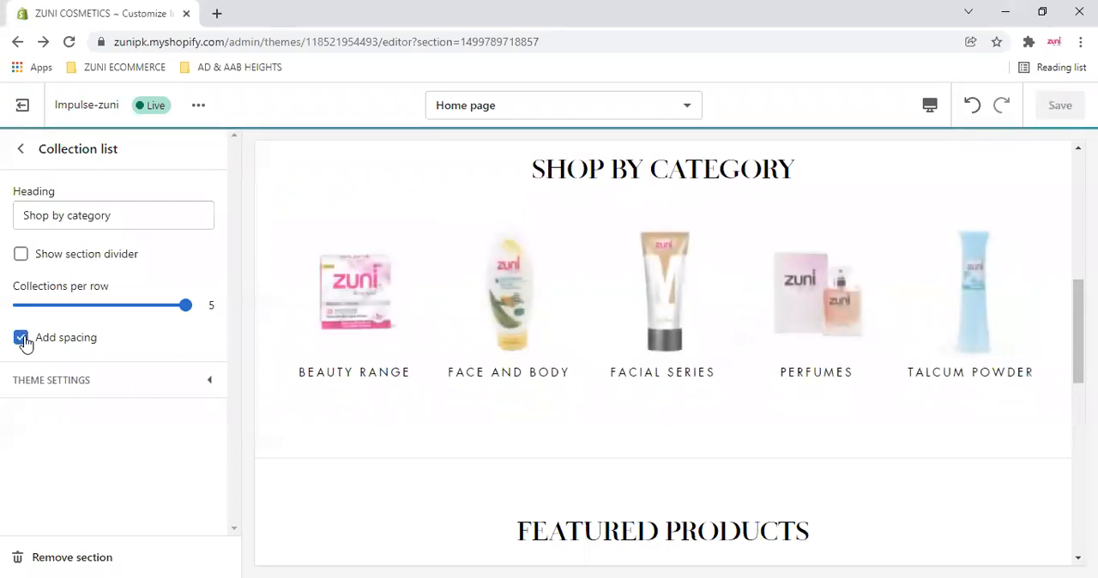
left_click(24, 340)
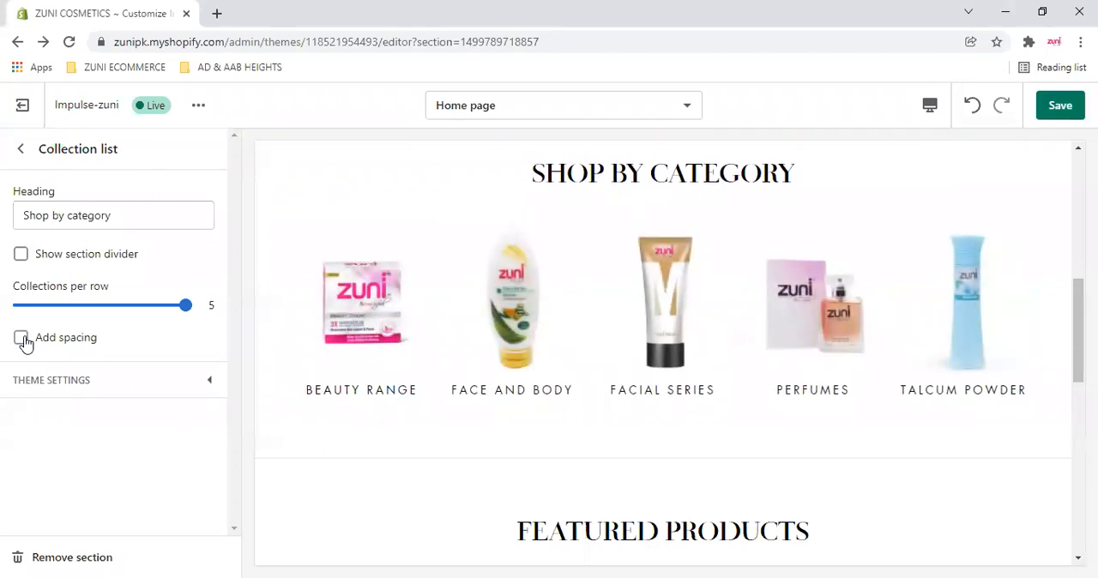
left_click(24, 339)
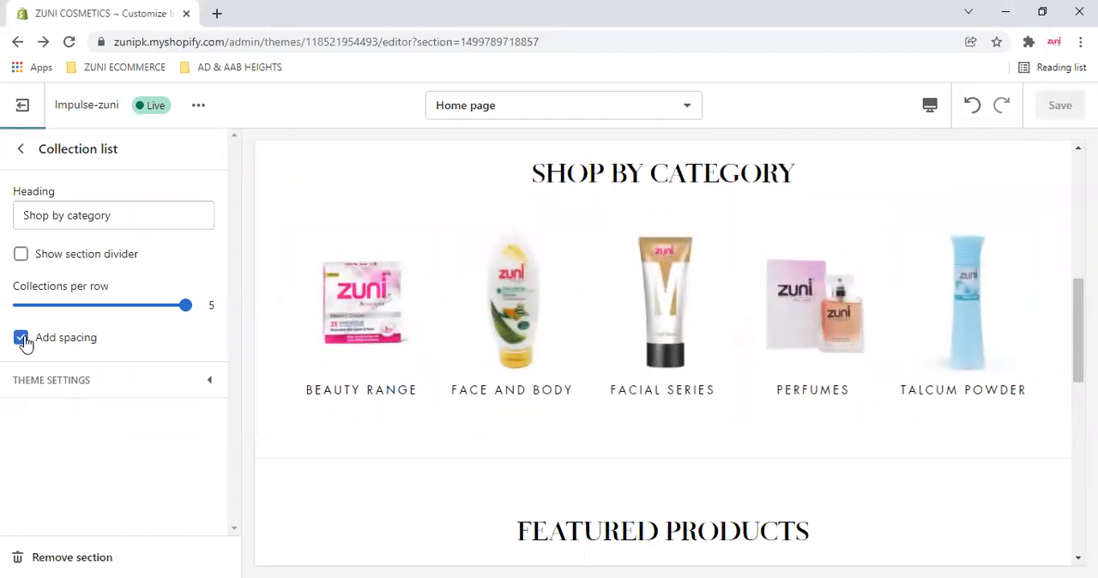
- Expand the Collection list's theme settings, examine the style, image, shape and grid font options, and collapse them again
left_click(150, 386)
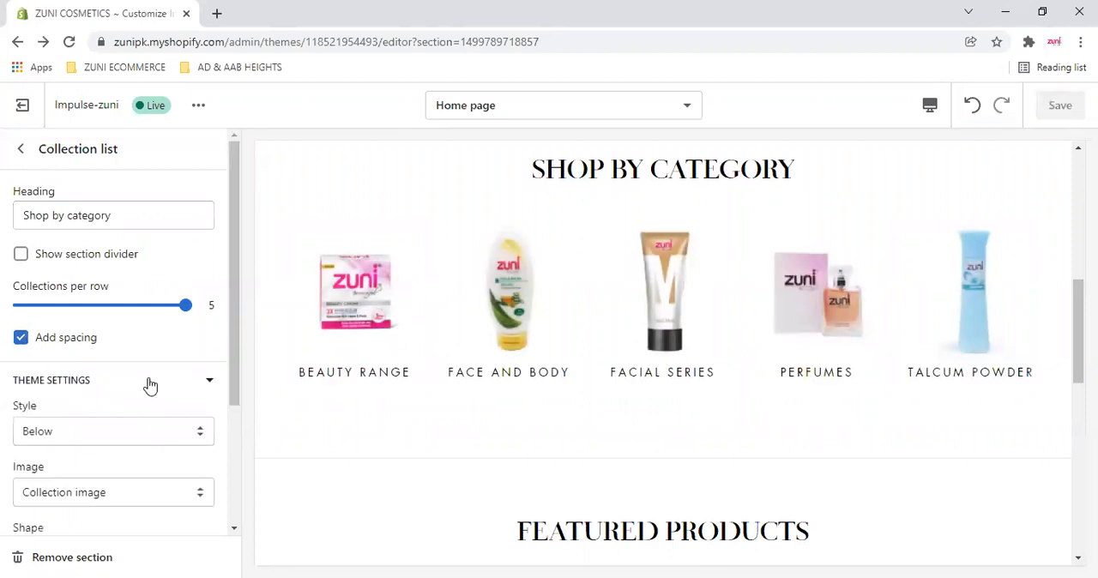
scroll(150, 386, "down", 1)
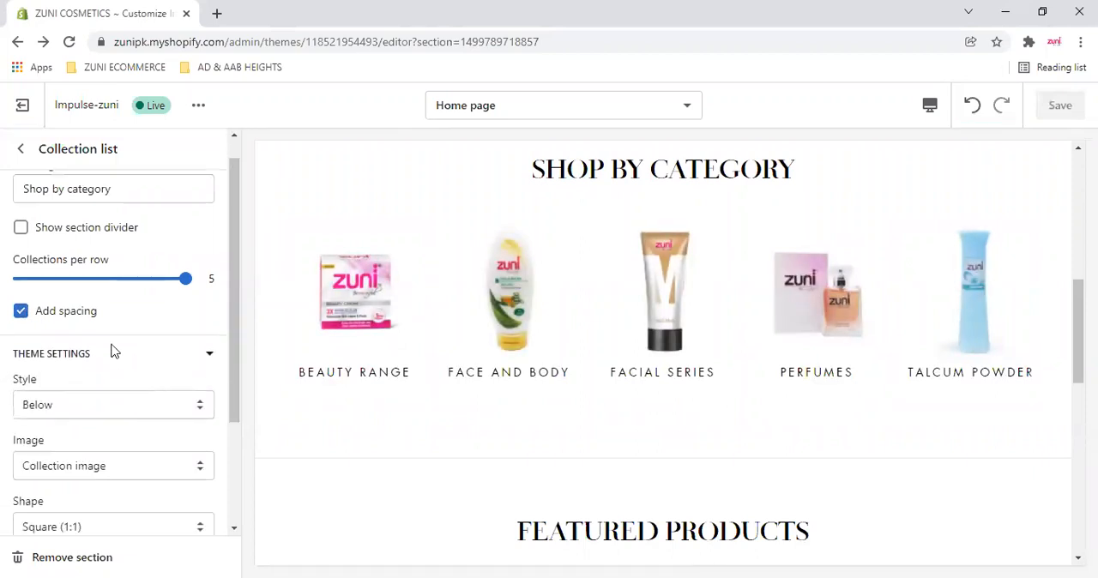
scroll(113, 350, "down", 3)
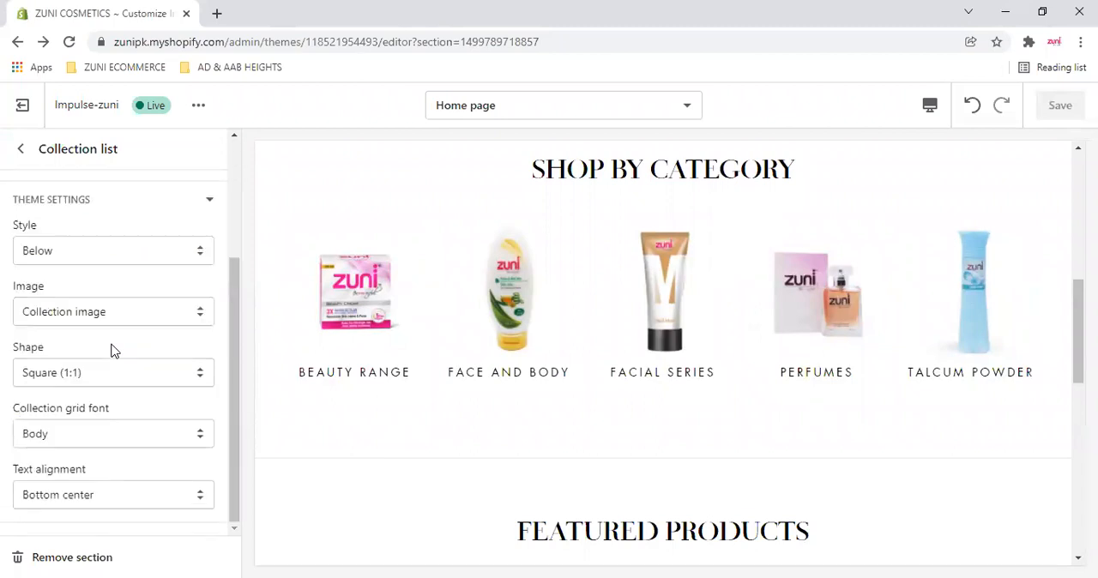
left_click(198, 375)
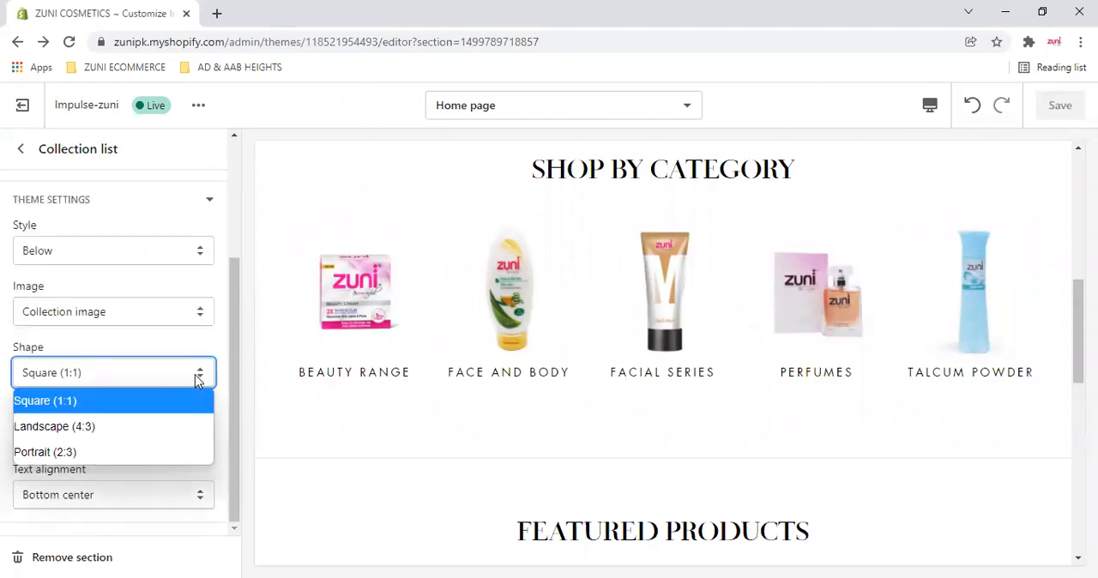
left_click(198, 381)
left_click(183, 435)
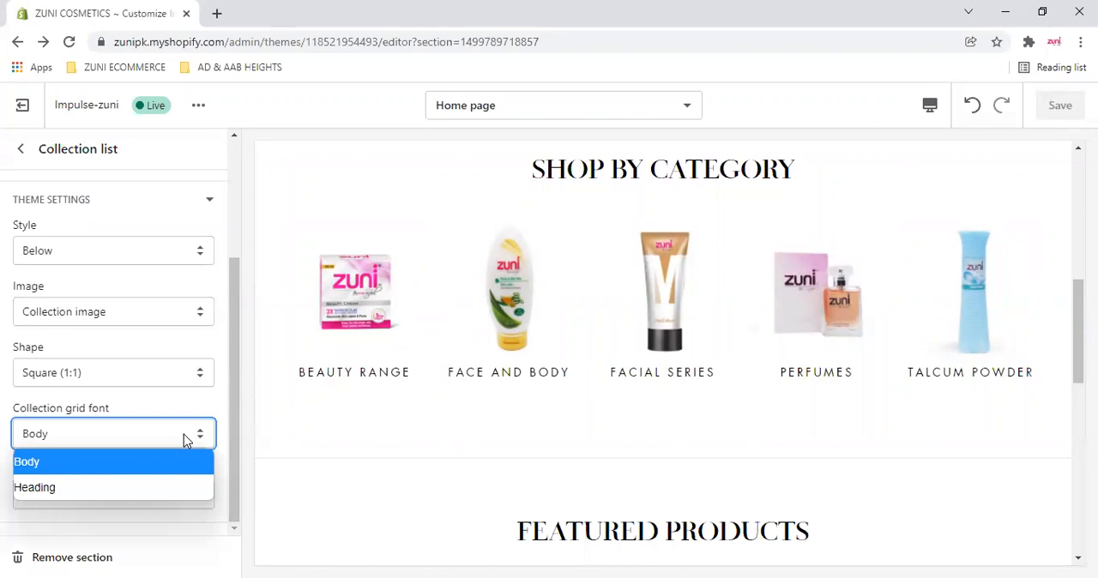
left_click(186, 441)
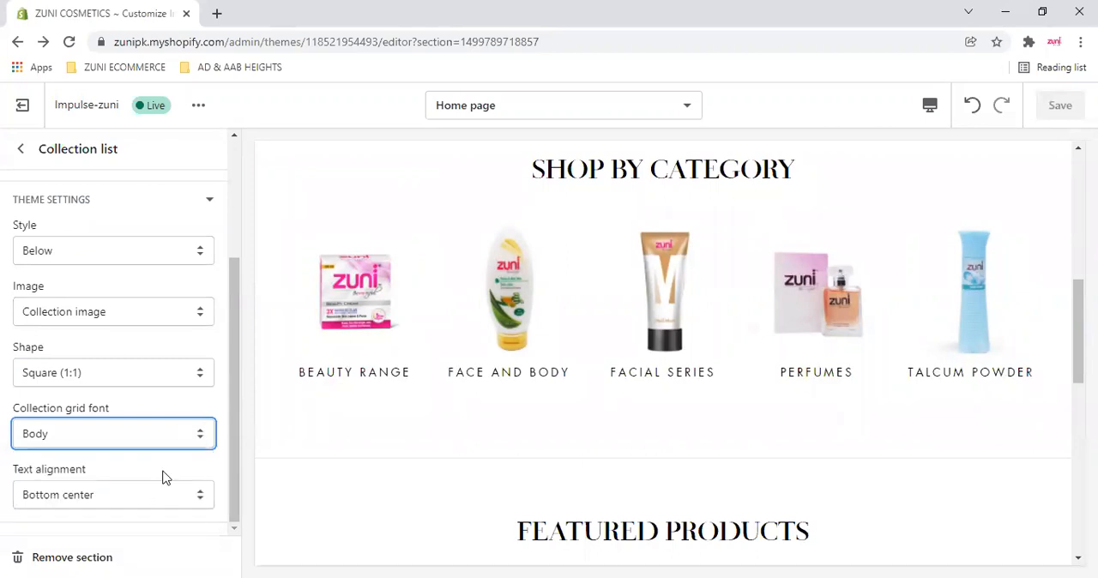
scroll(144, 412, "up", 2)
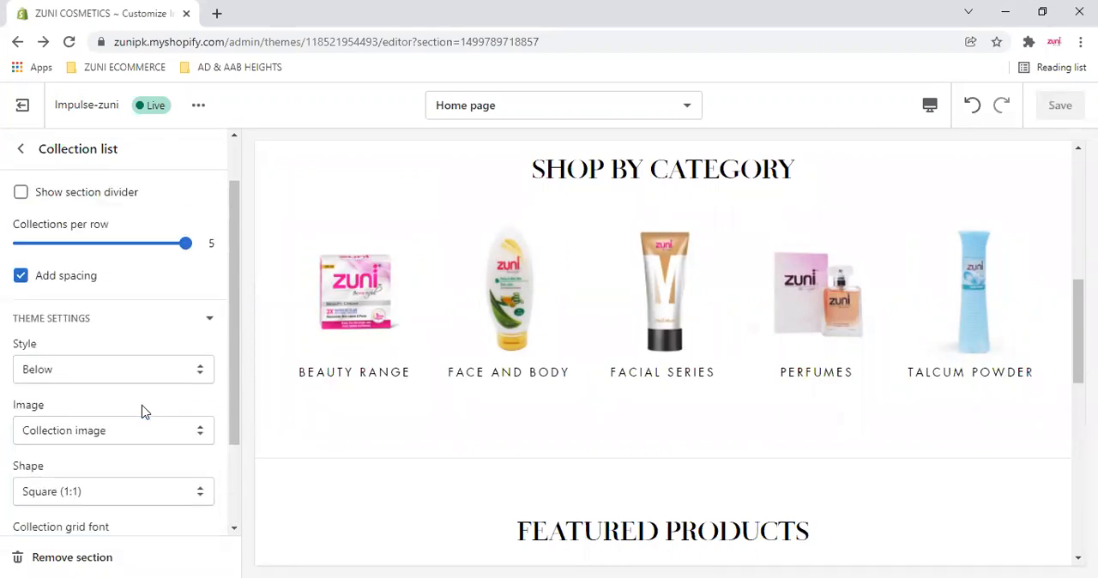
left_click(210, 384)
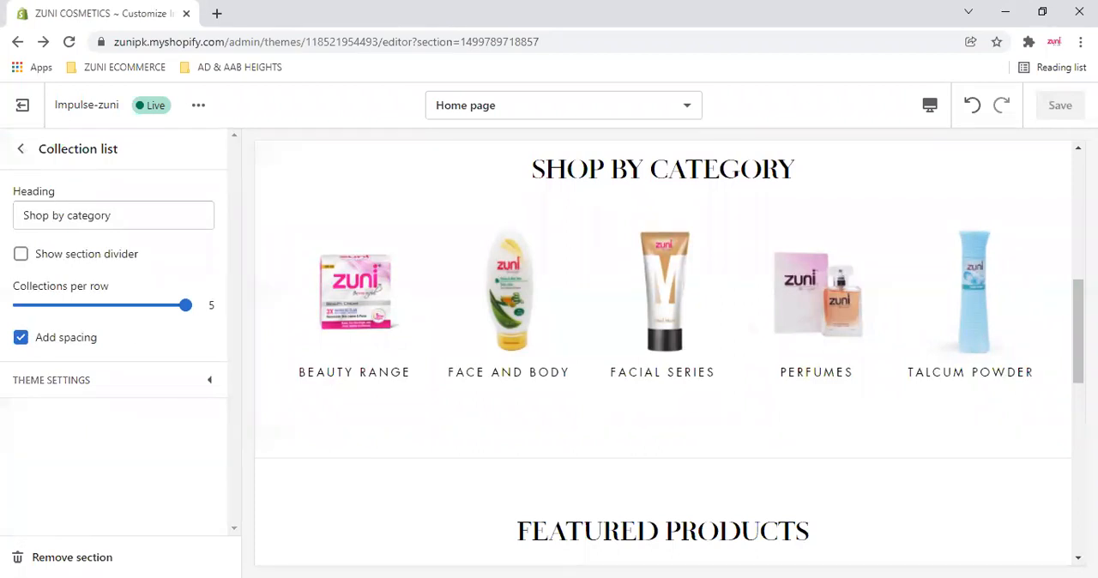
- Collapse the Collection list section, open the Featured collection section, and examine its settings alongside the Featured Products preview
left_click(20, 149)
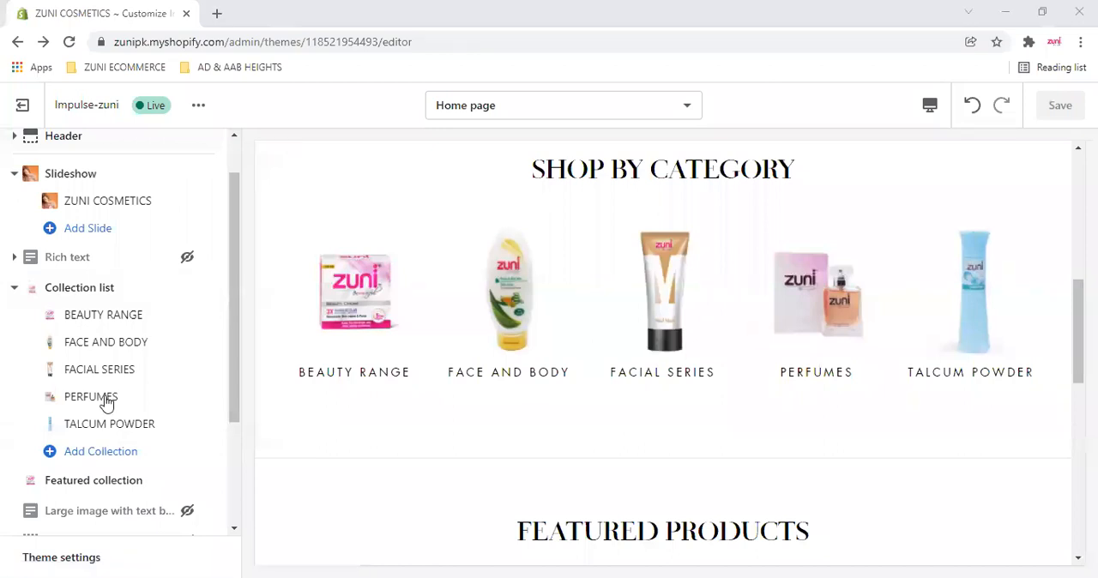
left_click(14, 287)
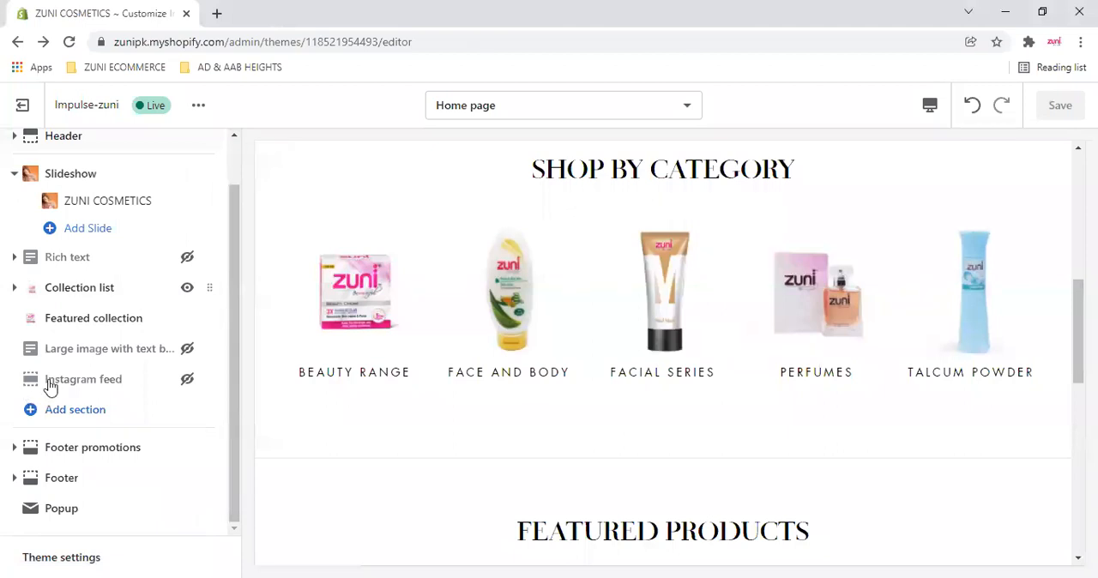
left_click(94, 318)
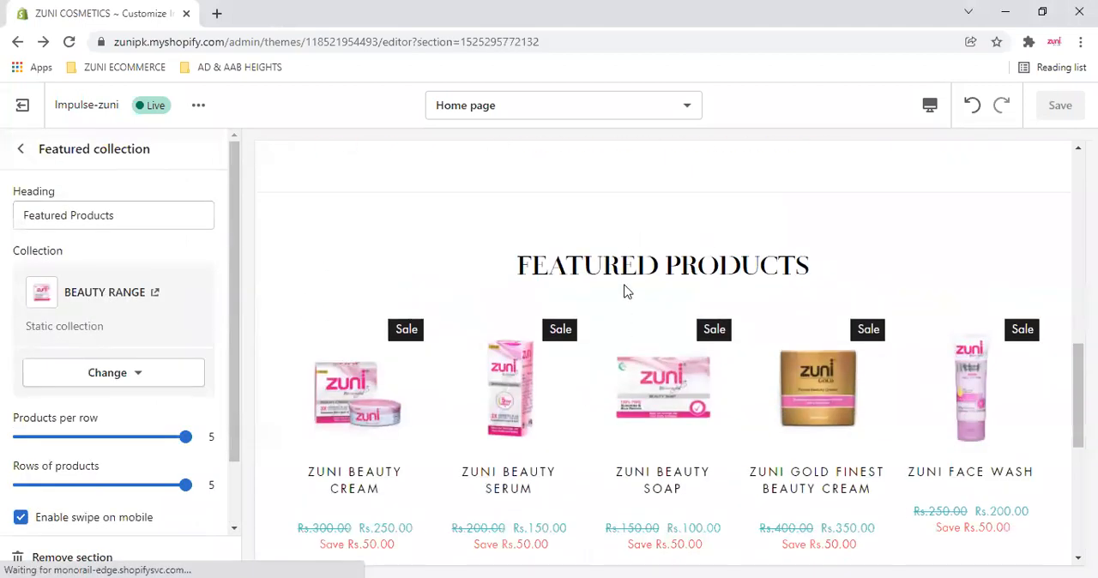
scroll(705, 281, "up", 5)
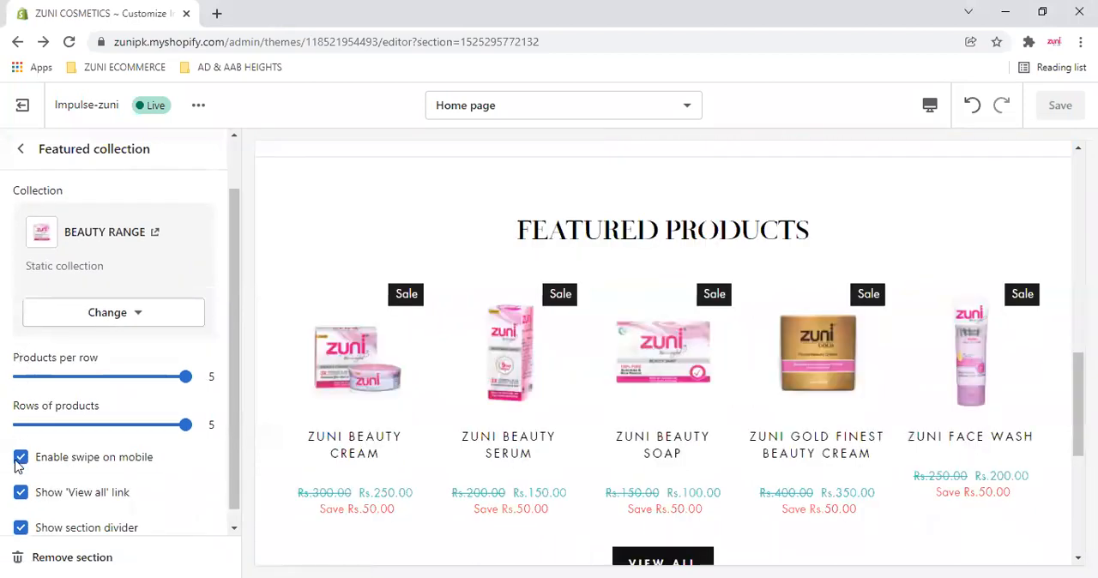
scroll(15, 463, "down", 1)
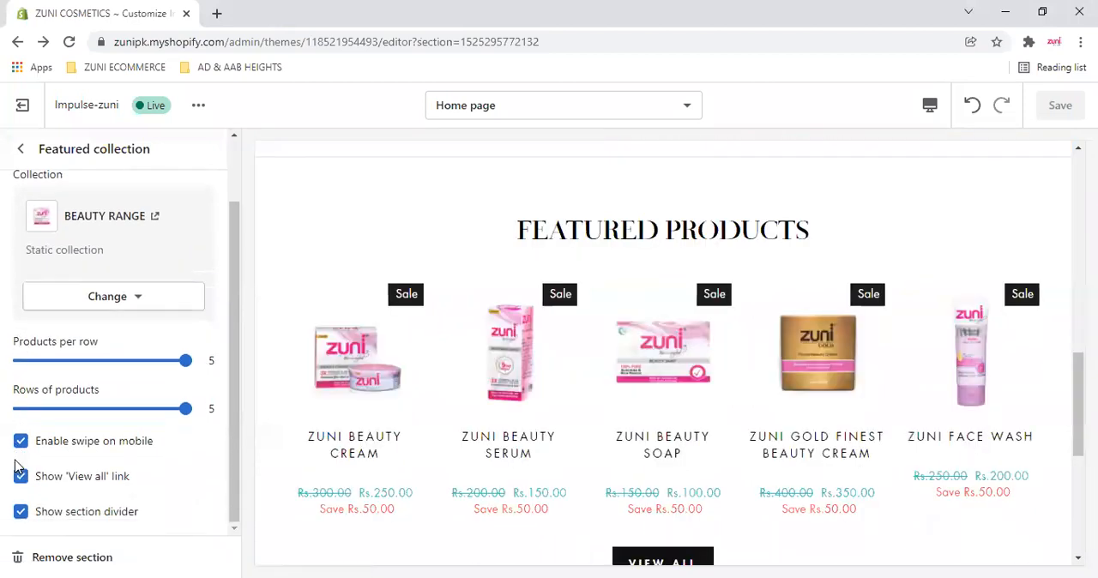
scroll(554, 313, "up", 1)
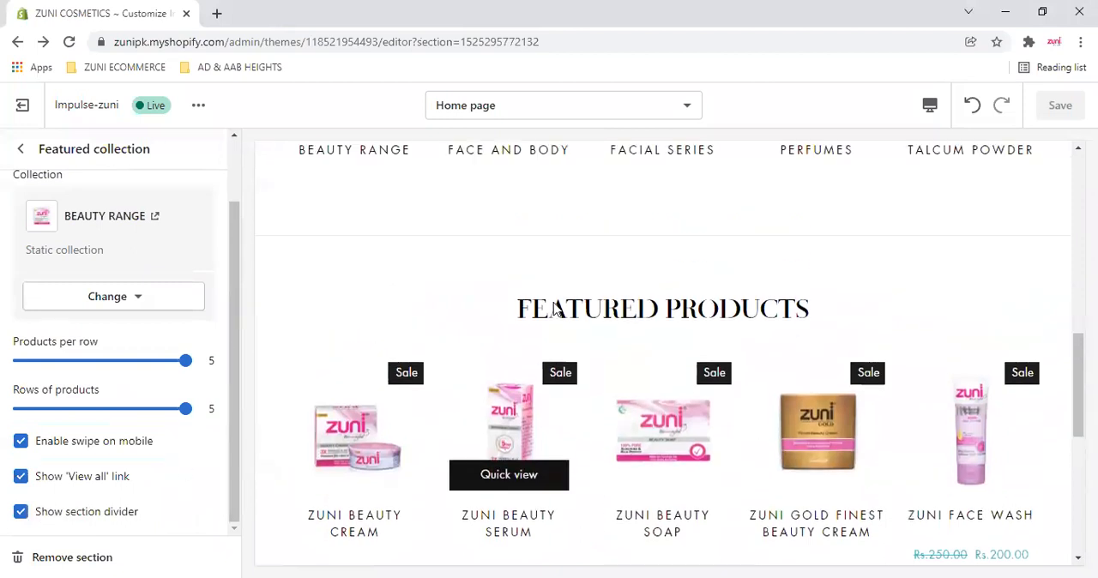
scroll(554, 313, "down", 1)
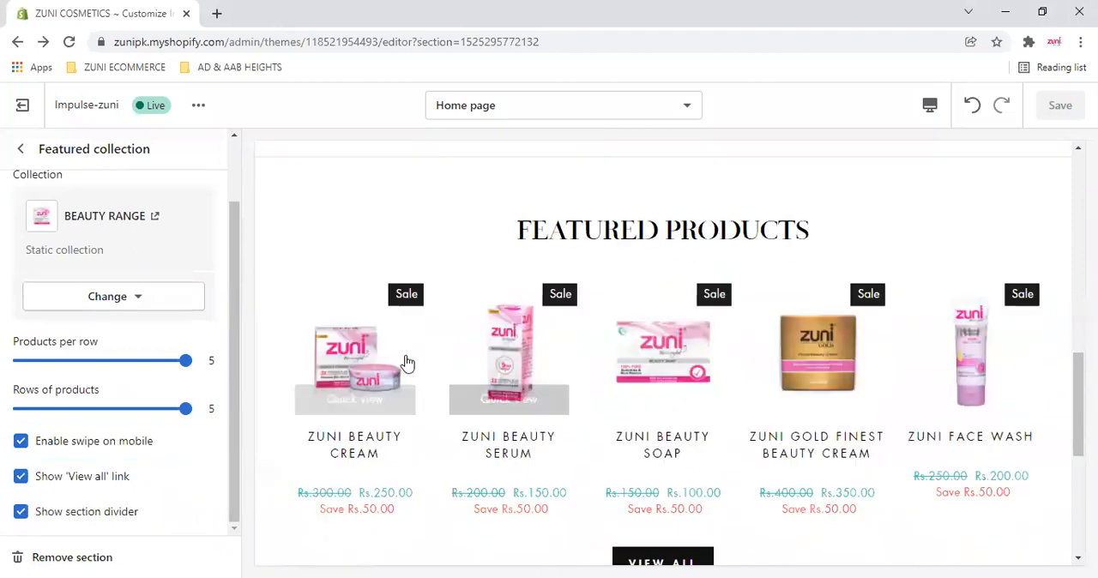
- Compare the preview with the Featured collection's section divider turned off and turned back on
scroll(554, 408, "up", 3)
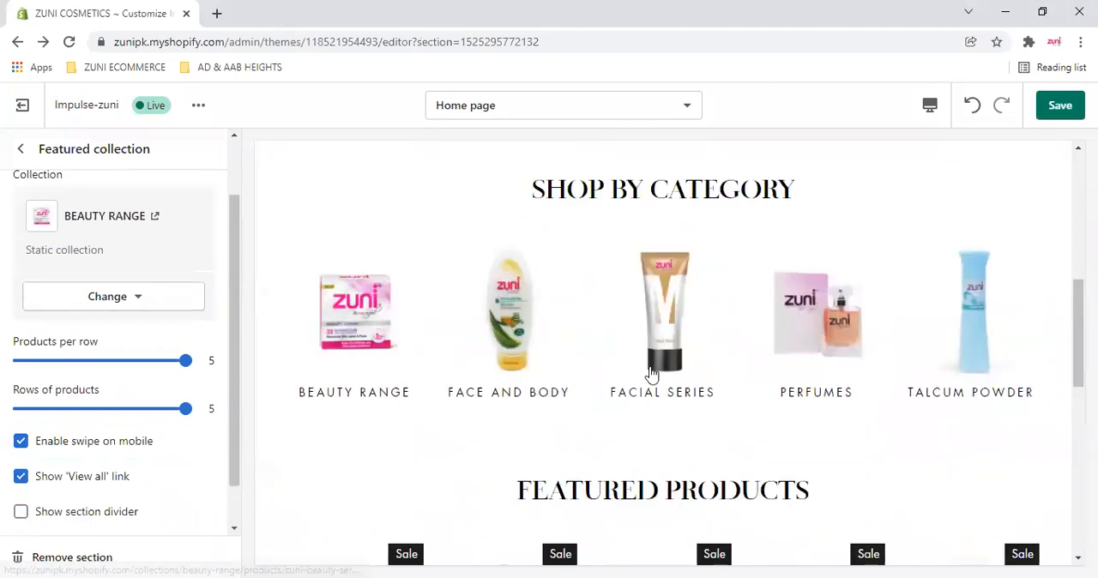
scroll(661, 403, "down", 1)
scroll(654, 432, "down", 2)
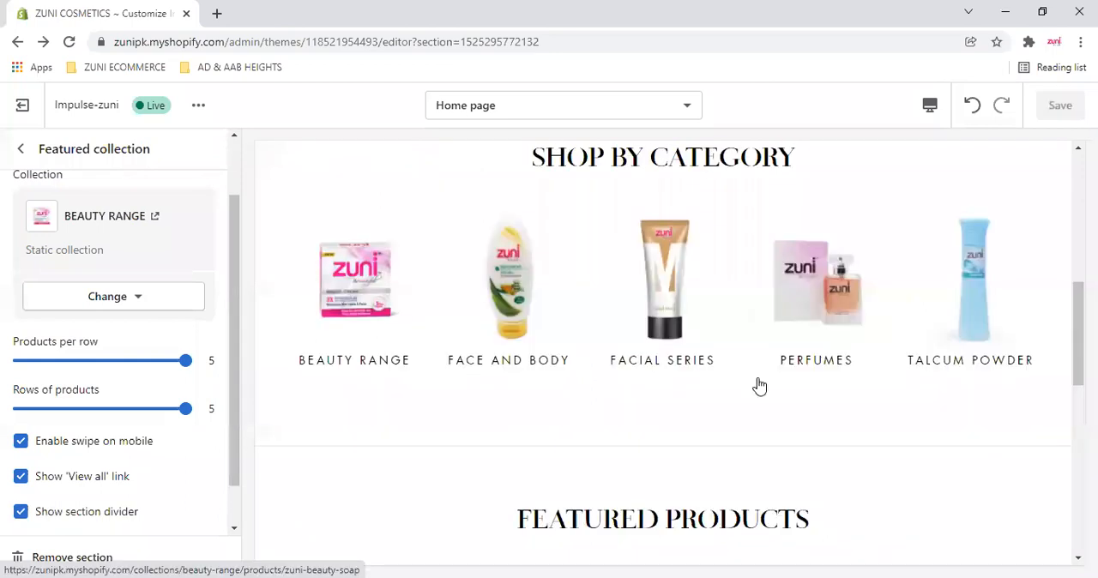
scroll(653, 408, "down", 4)
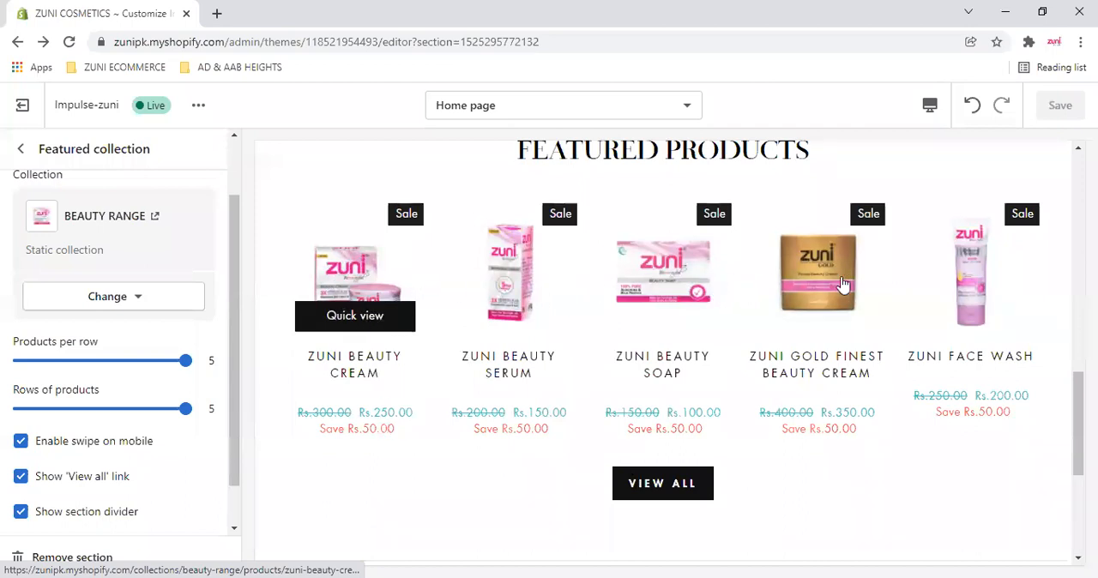
scroll(498, 360, "up", 3)
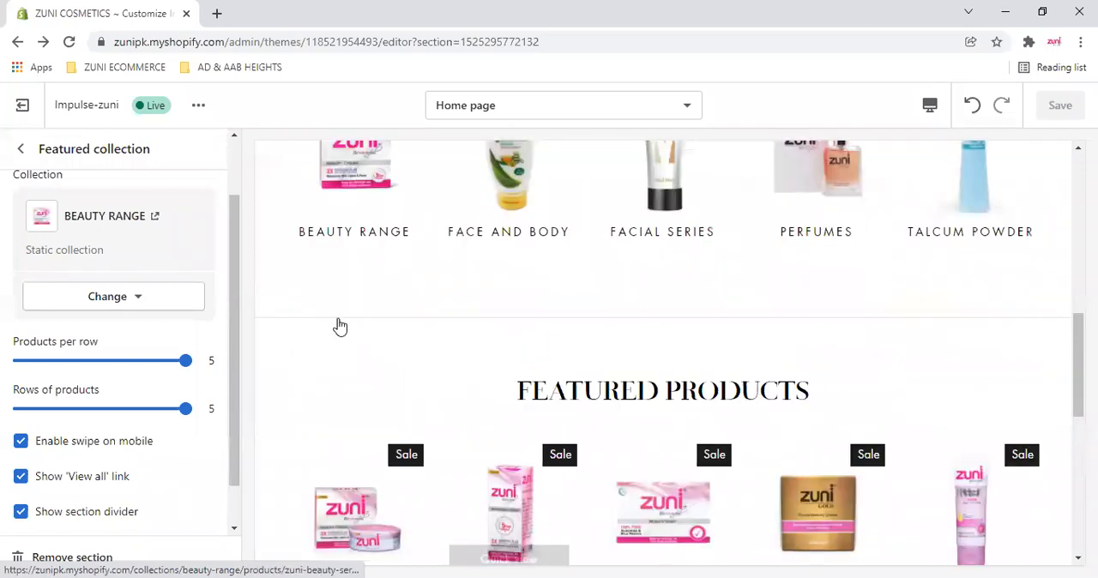
scroll(549, 337, "up", 1)
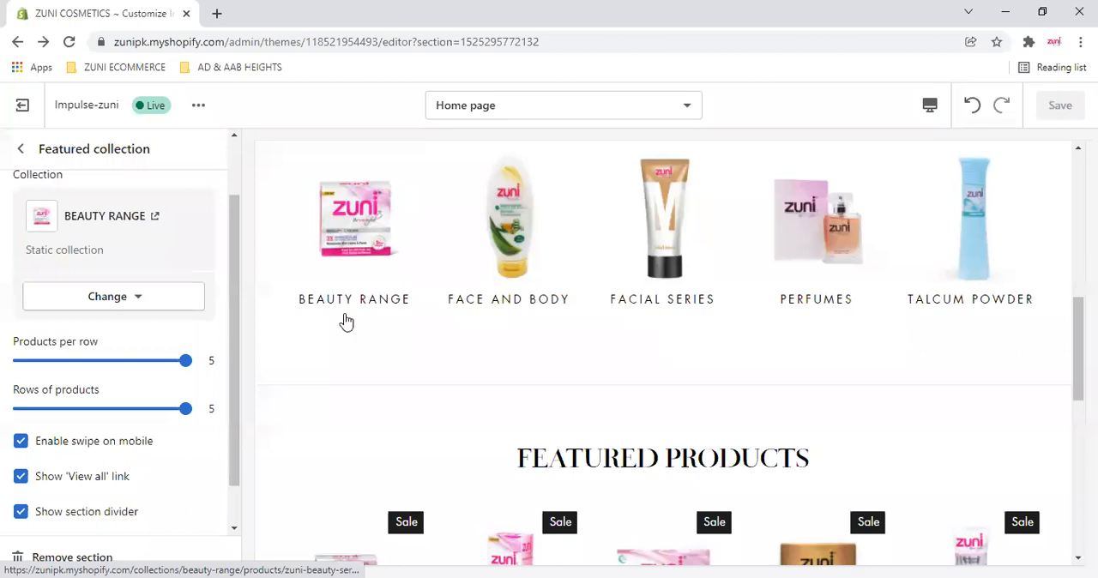
- Hide the Featured collection's 'View all' link to check the preview, and show it again
scroll(346, 321, "up", 1)
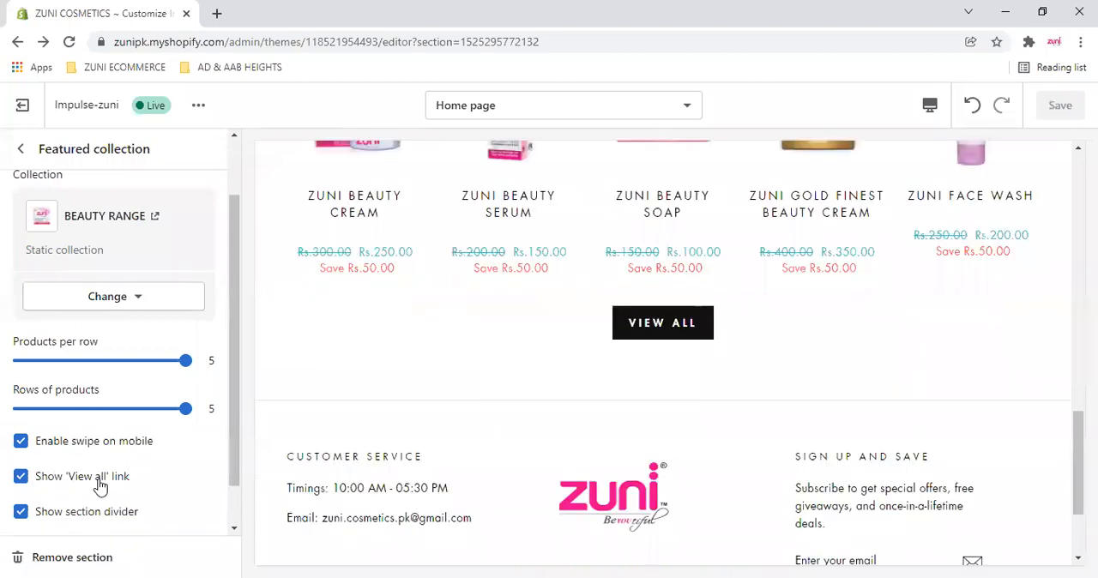
left_click(22, 477)
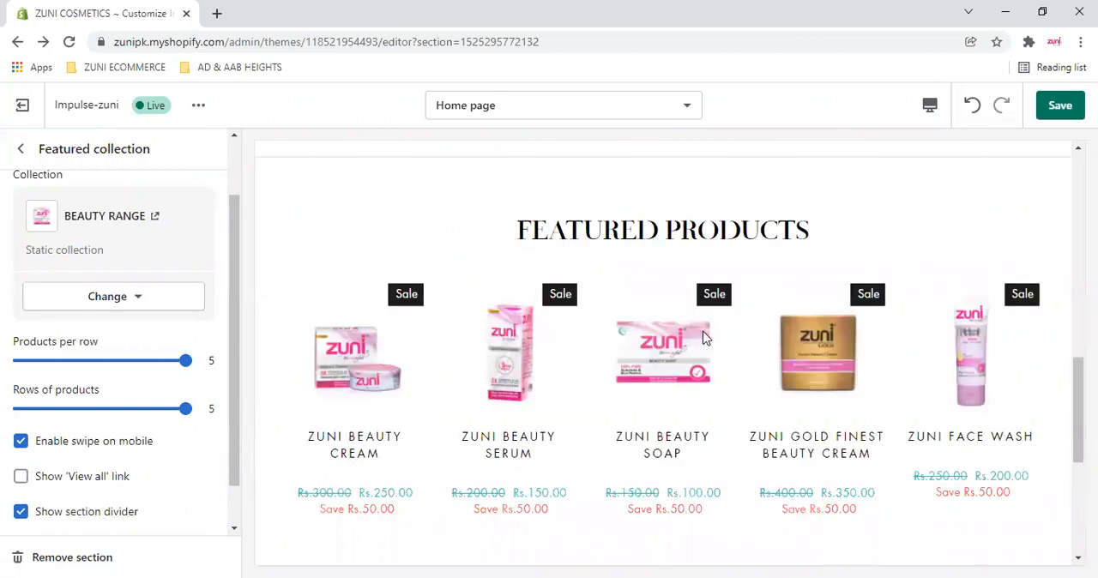
left_click(20, 476)
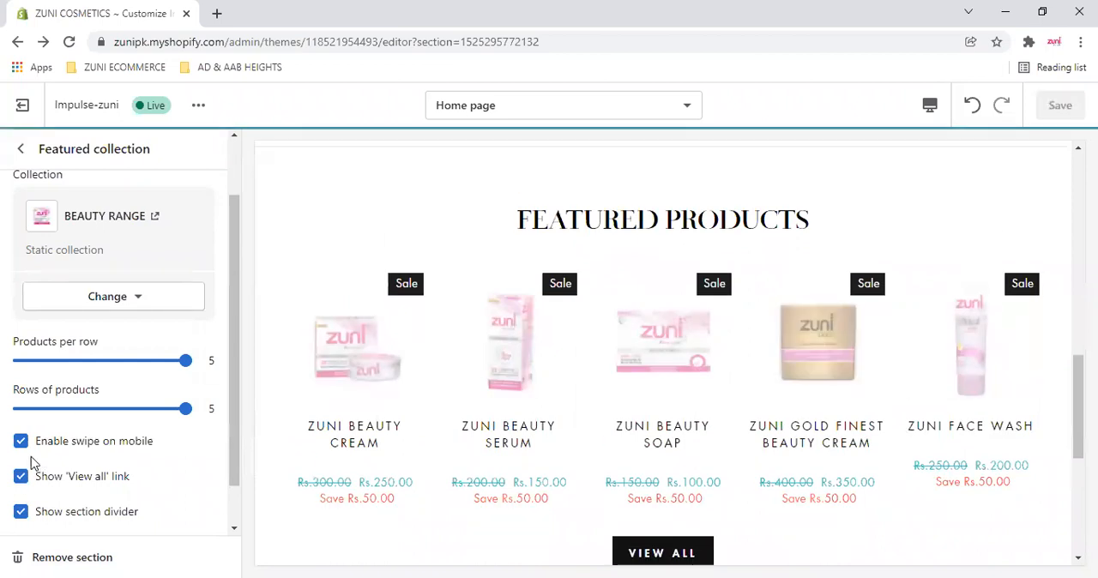
- Switch the preview to Mobile, check the Featured Products row, and disable swipe on mobile for the Featured collection section
left_click(930, 106)
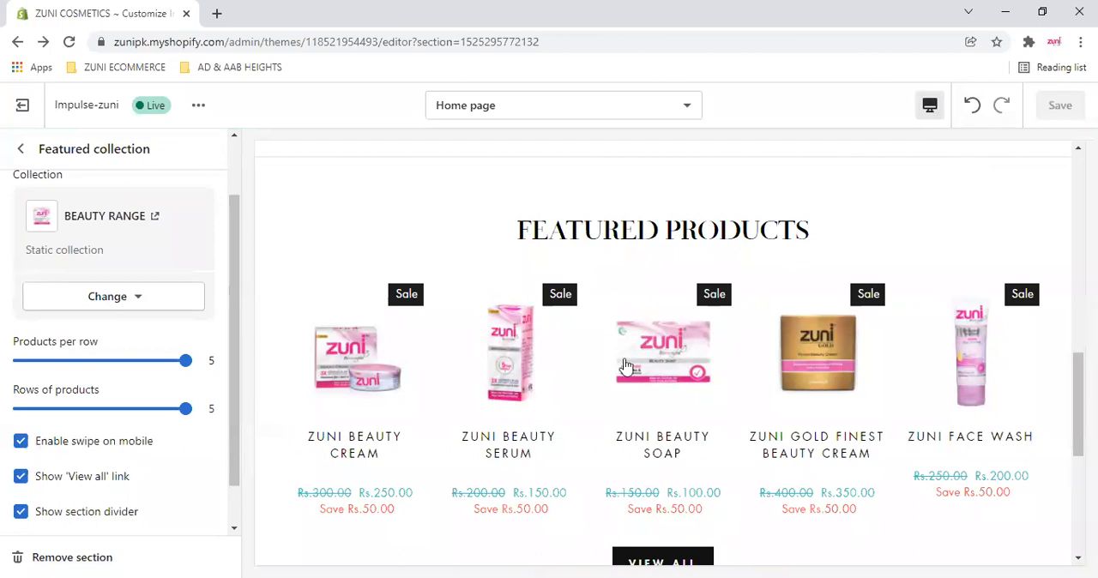
scroll(634, 365, "up", 3)
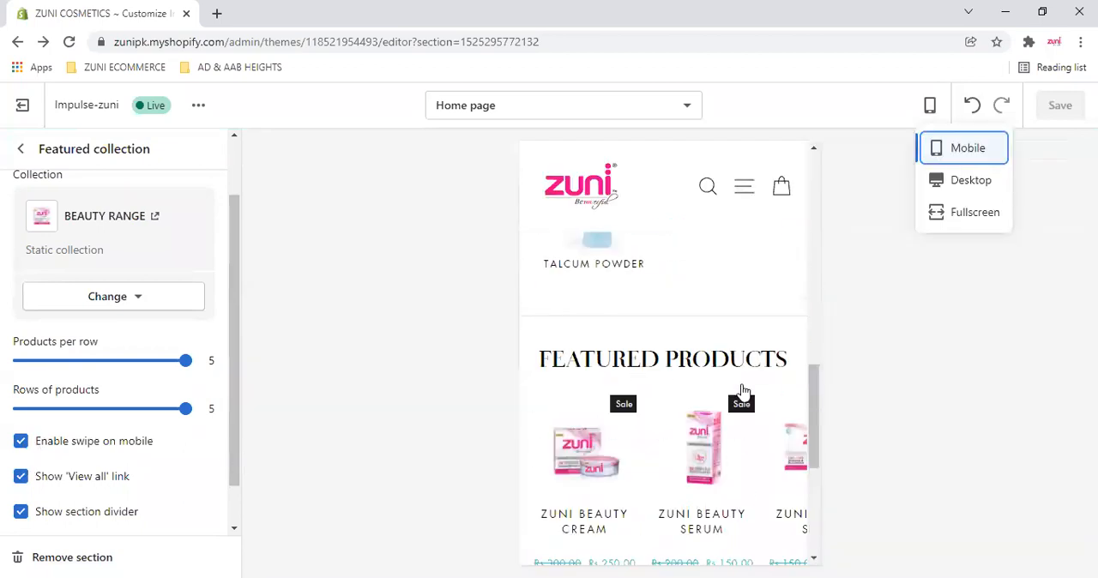
scroll(703, 454, "down", 1)
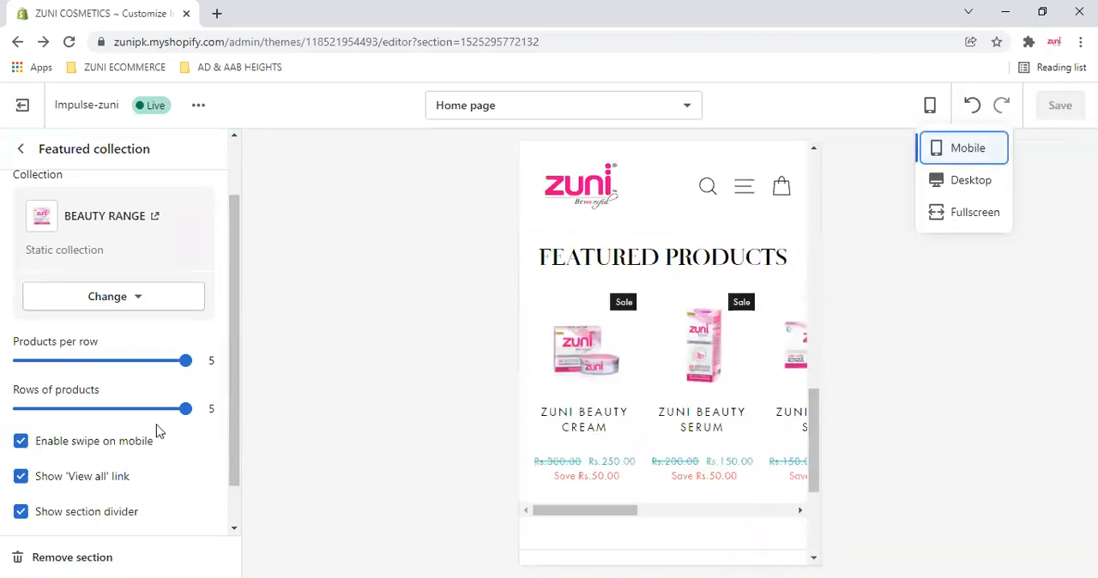
left_click(22, 442)
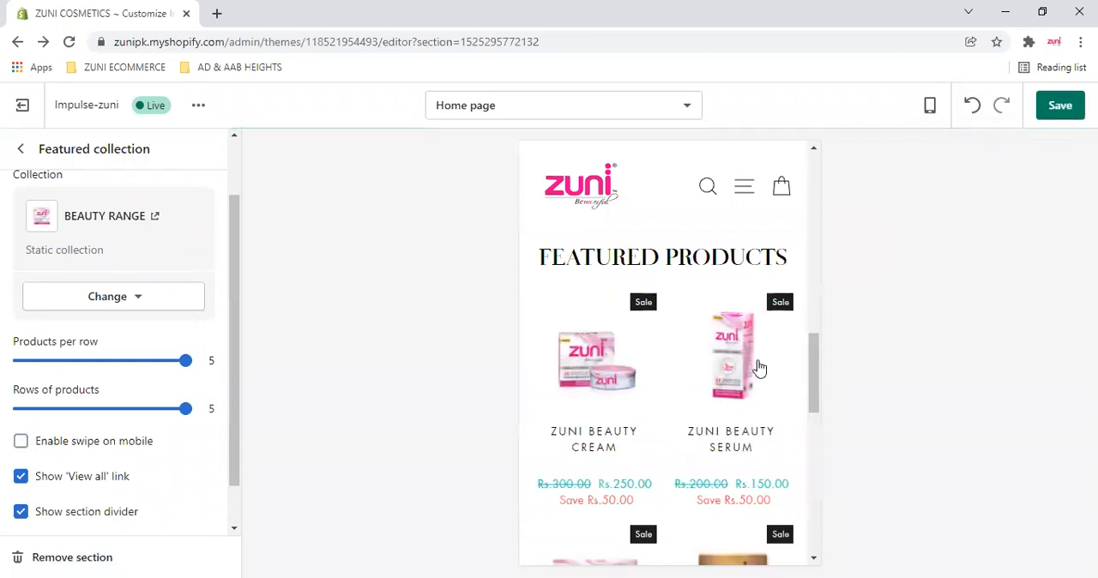
- Examine the product grid under Featured Products in the Mobile preview with swipe disabled, down to the View All button
scroll(759, 365, "down", 4)
scroll(760, 363, "down", 1)
scroll(760, 363, "up", 3)
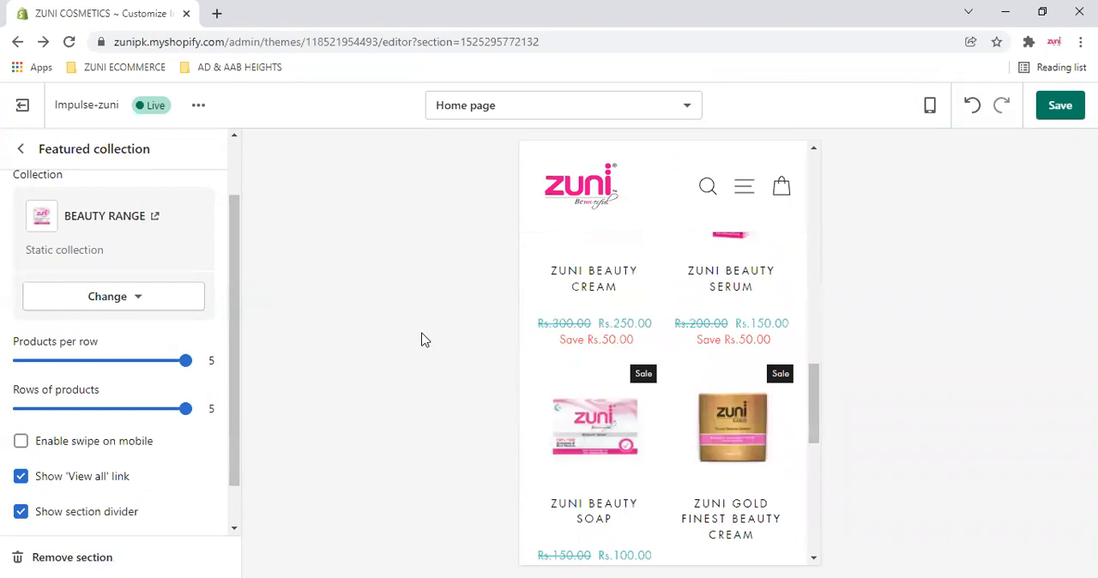
scroll(706, 355, "up", 2)
scroll(707, 354, "down", 3)
scroll(707, 354, "down", 1)
scroll(706, 355, "up", 3)
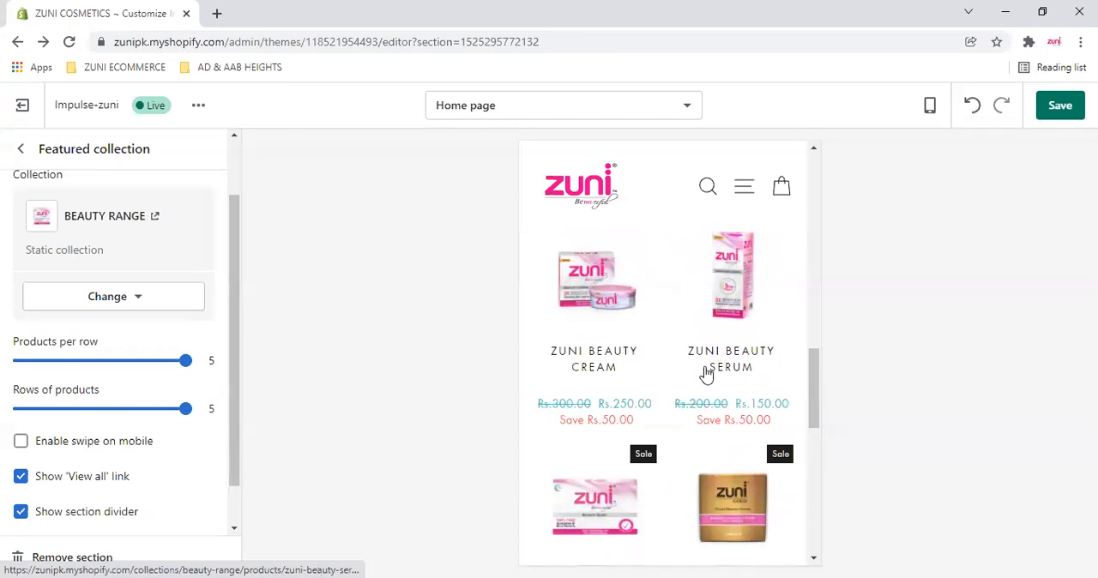
scroll(705, 286, "up", 3)
scroll(705, 286, "down", 5)
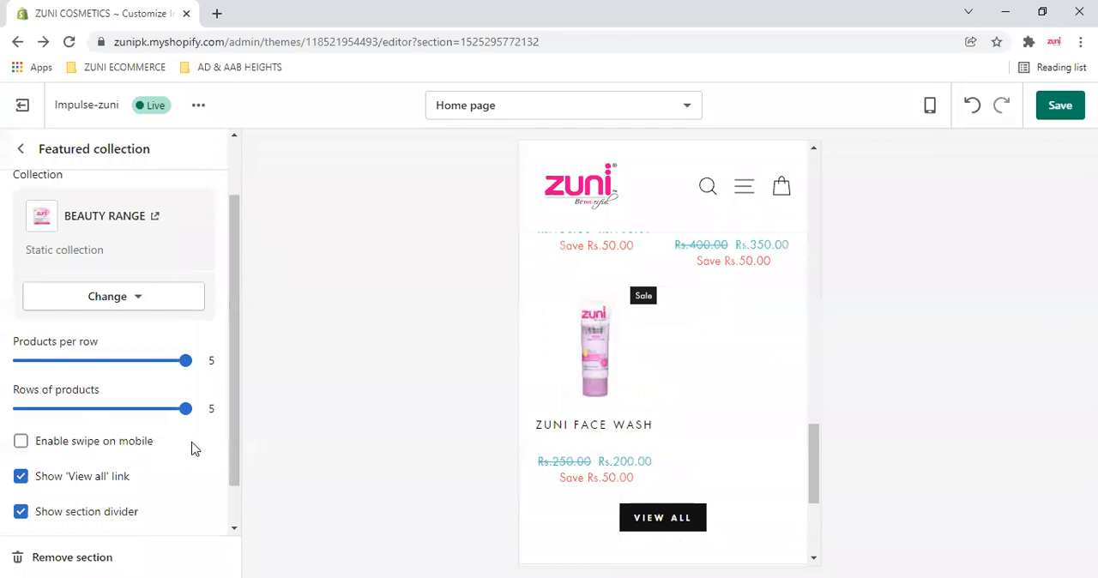
- Re-enable swipe on mobile for the Featured collection section and swipe the product row through to its end
scroll(707, 298, "up", 3)
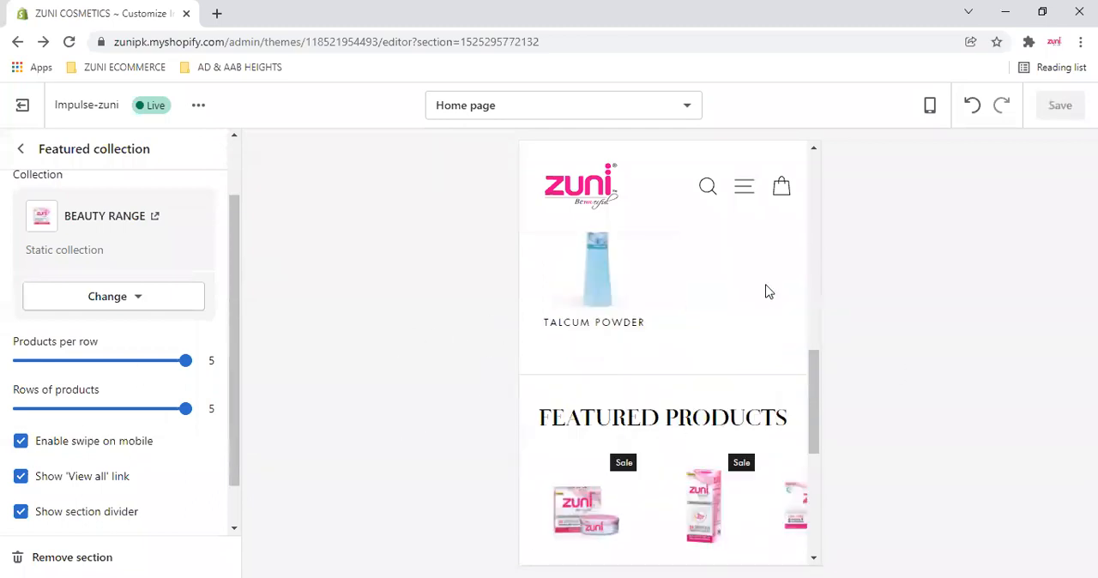
scroll(730, 408, "down", 5)
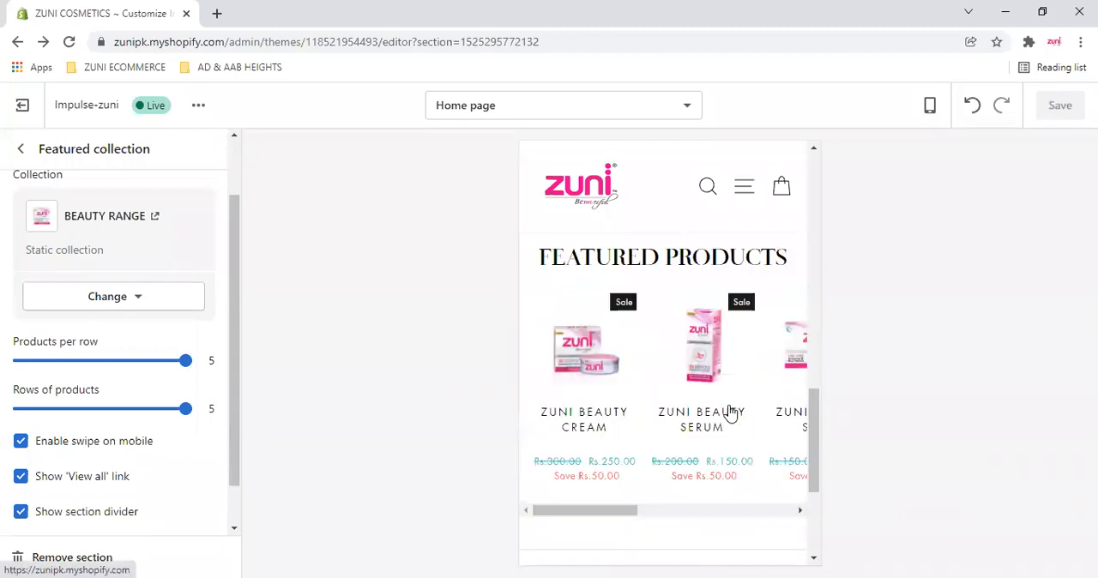
left_click(696, 350)
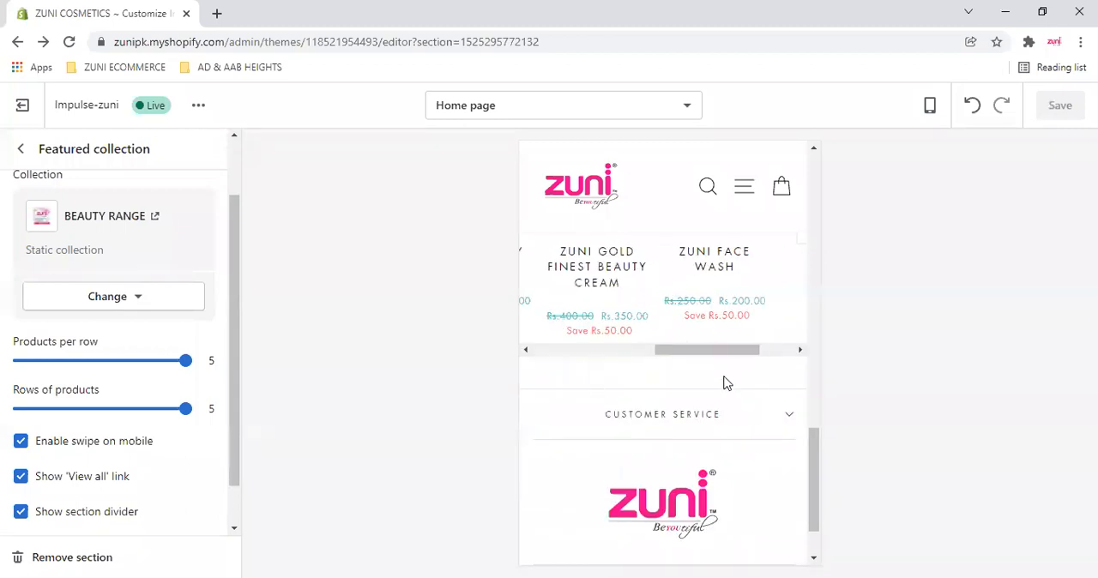
scroll(729, 429, "up", 2)
left_click_drag(726, 511, 783, 510)
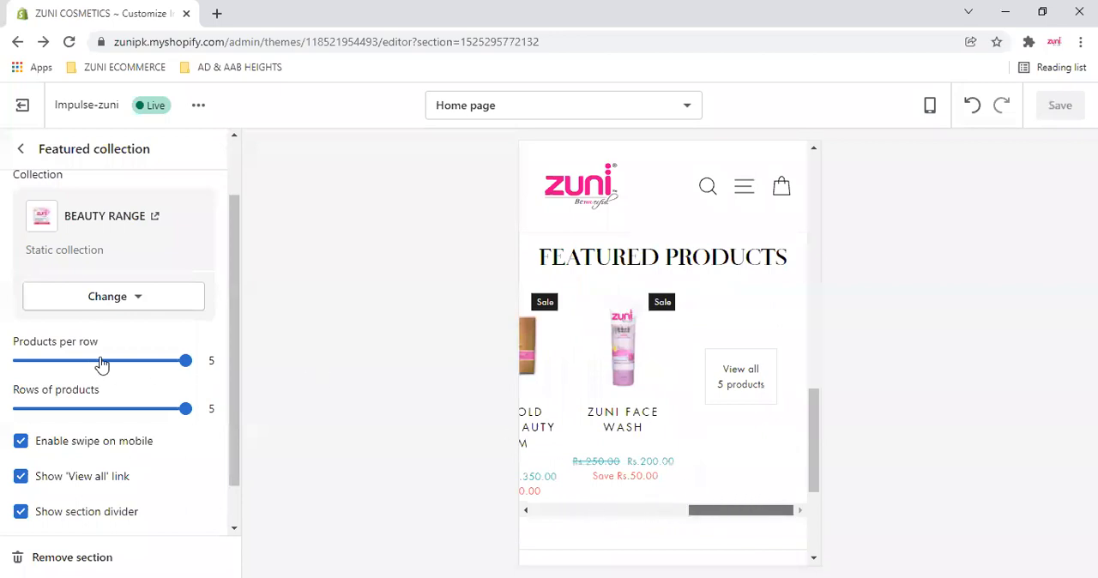
- Return from the Featured collection settings to the section list and switch the preview to Desktop
scroll(105, 363, "down", 1)
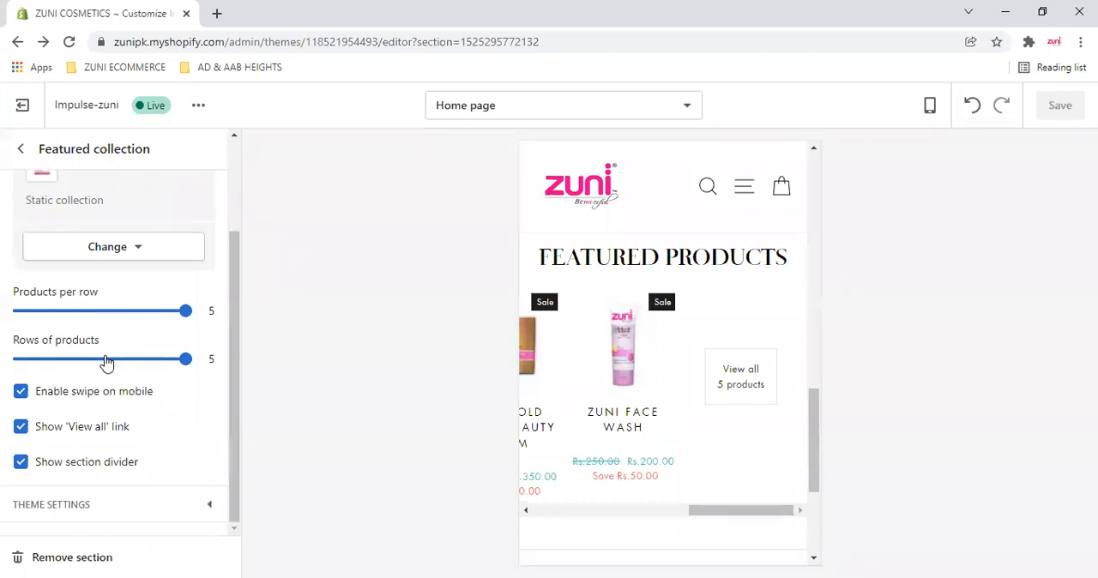
scroll(108, 360, "up", 2)
left_click(21, 148)
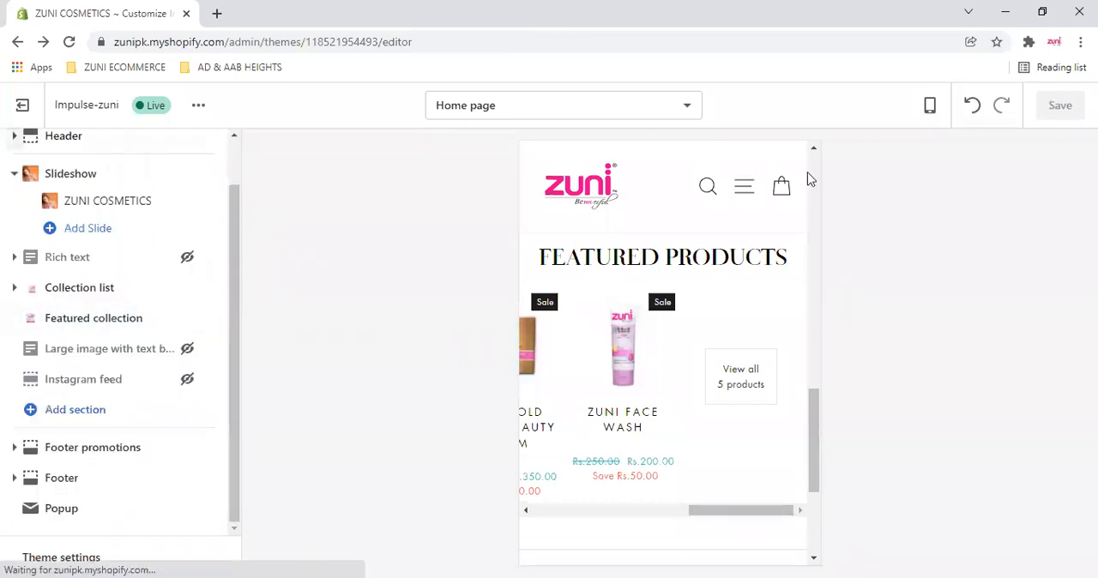
left_click(930, 105)
left_click(968, 180)
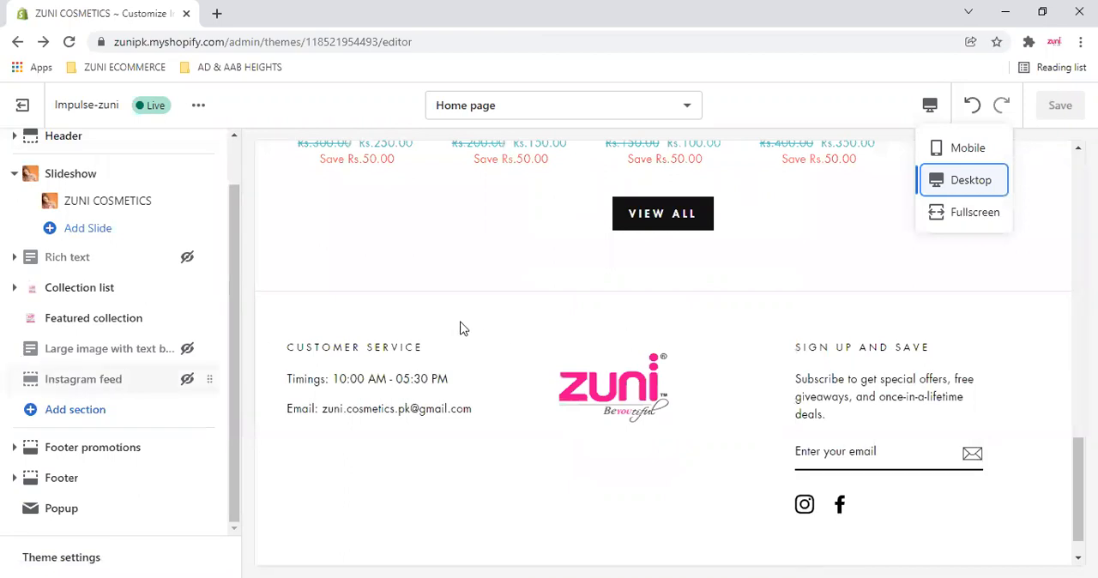
- Show the Large image with text box section to check its preview, and hide it again
left_click(187, 350)
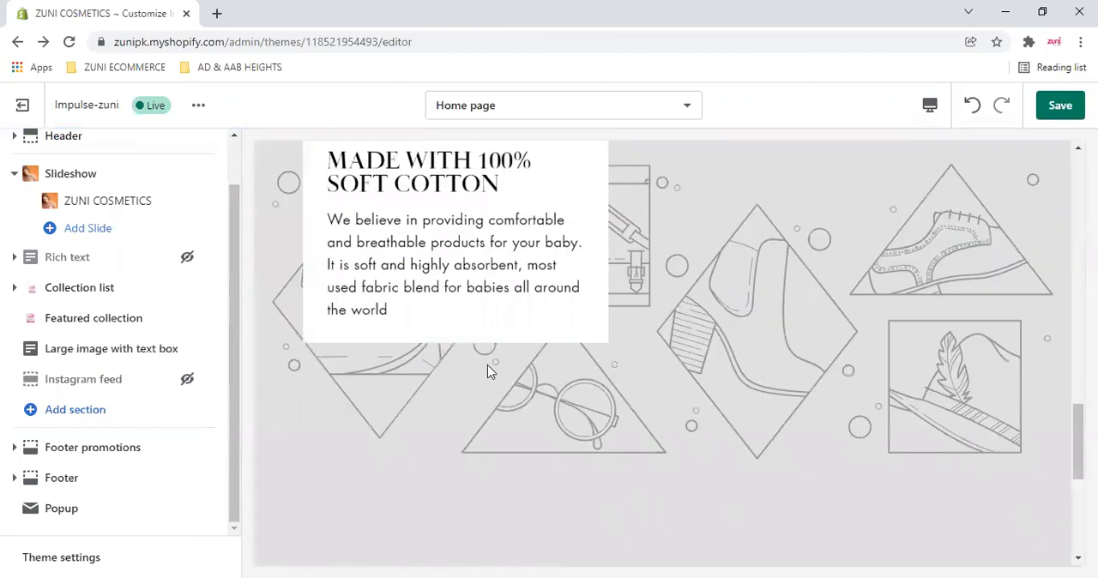
left_click(187, 349)
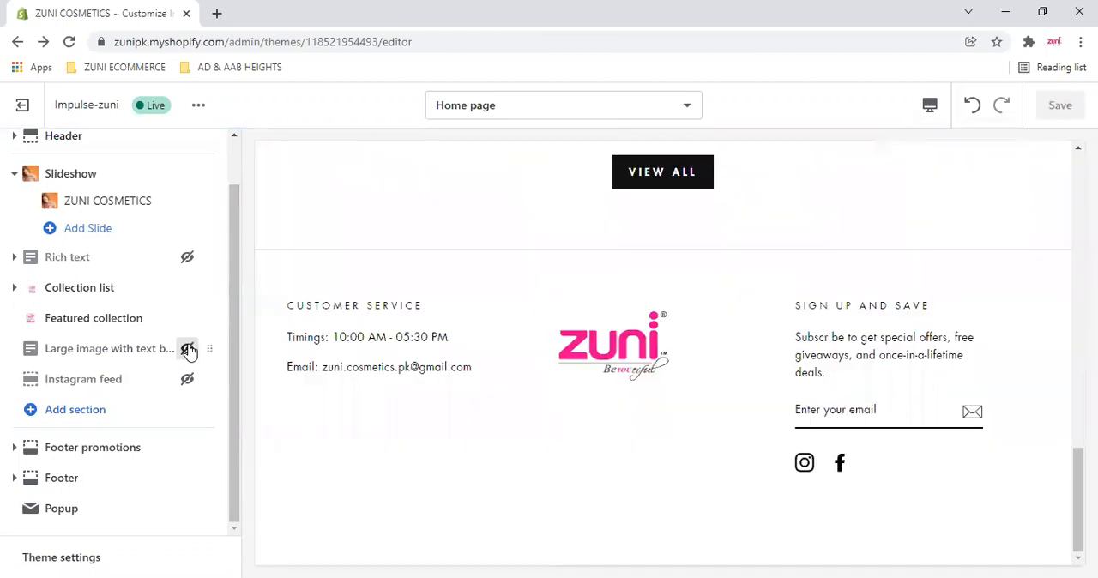
- Show the Instagram feed section to examine its settings, including the Instagram Access Token field, and hide the section again
left_click(187, 380)
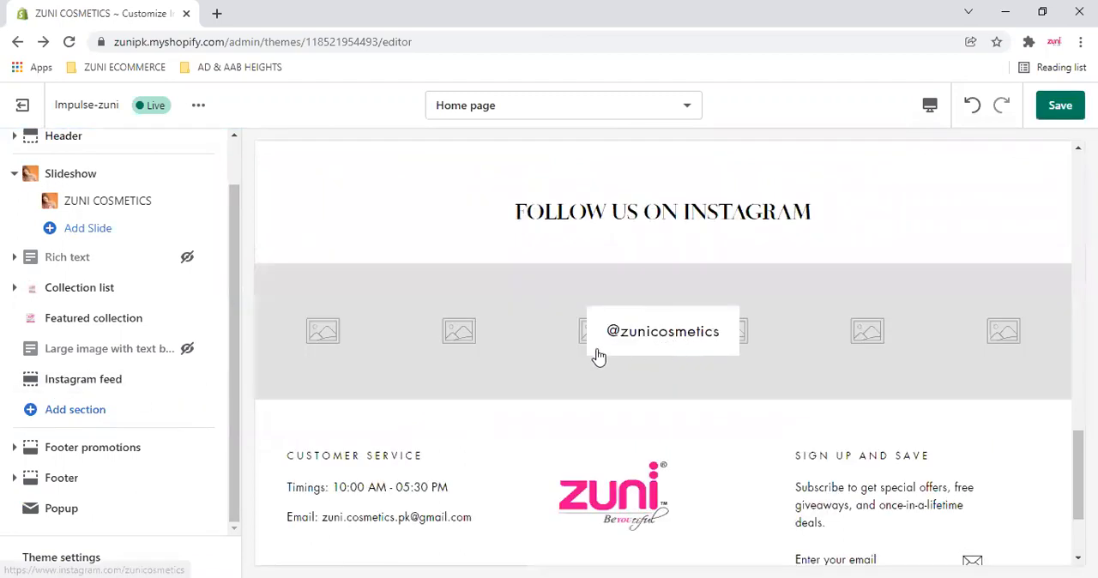
left_click(122, 367)
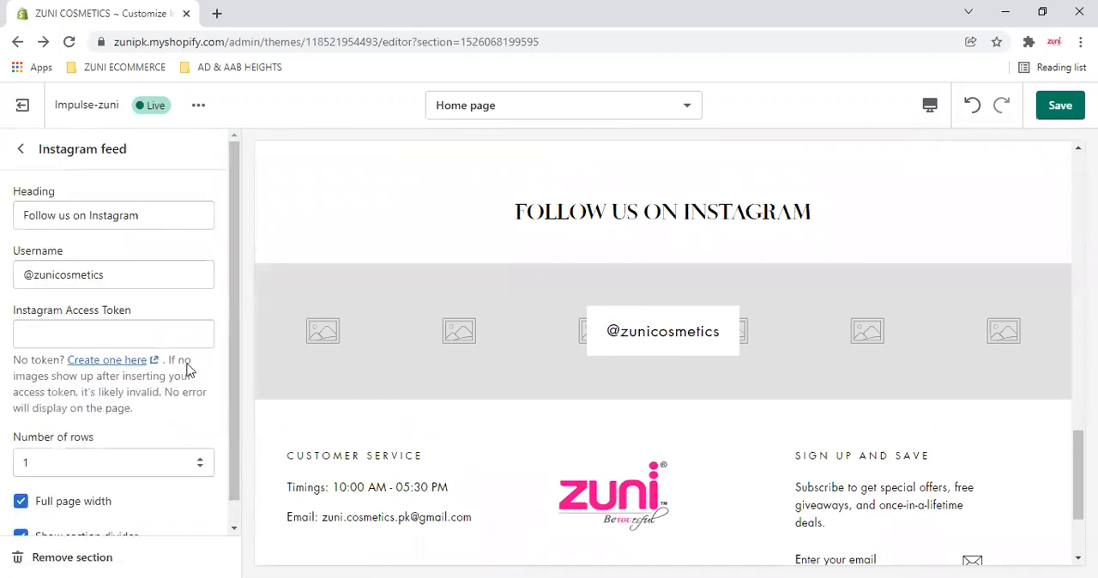
left_click(66, 329)
left_click(109, 334)
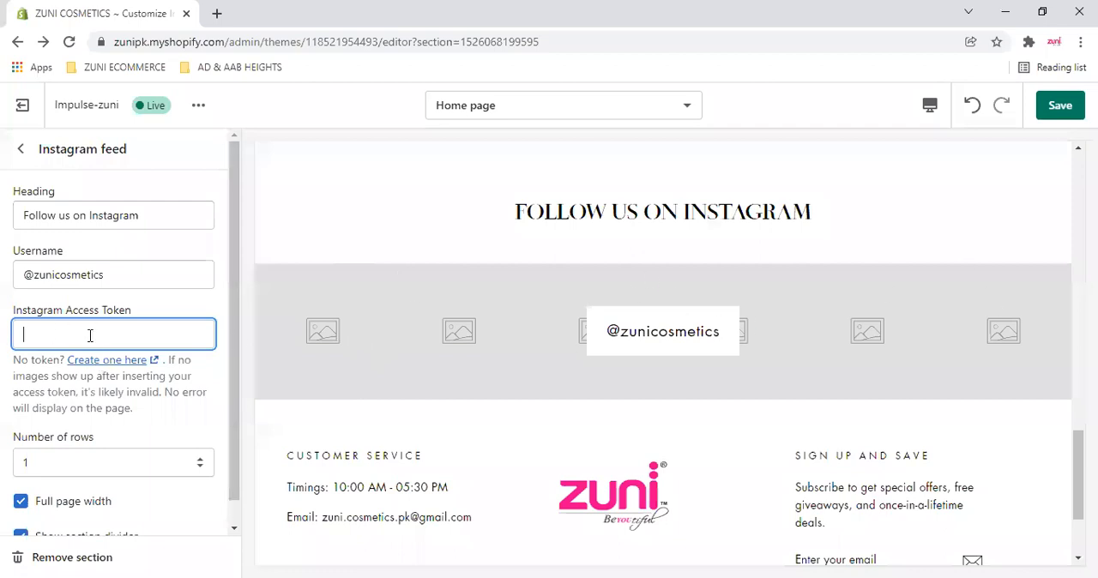
scroll(119, 337, "down", 1)
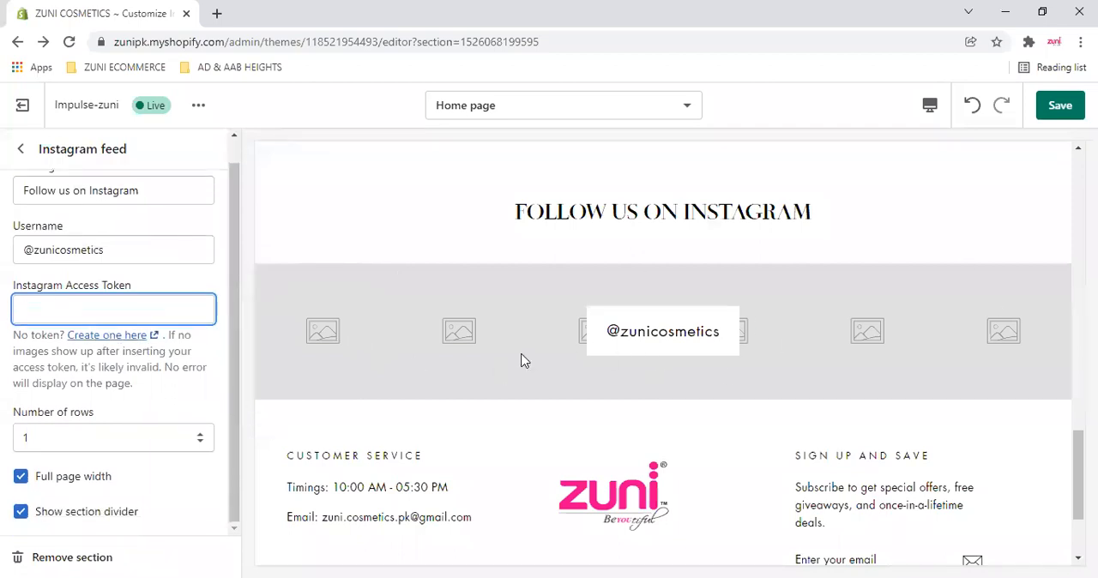
left_click(21, 148)
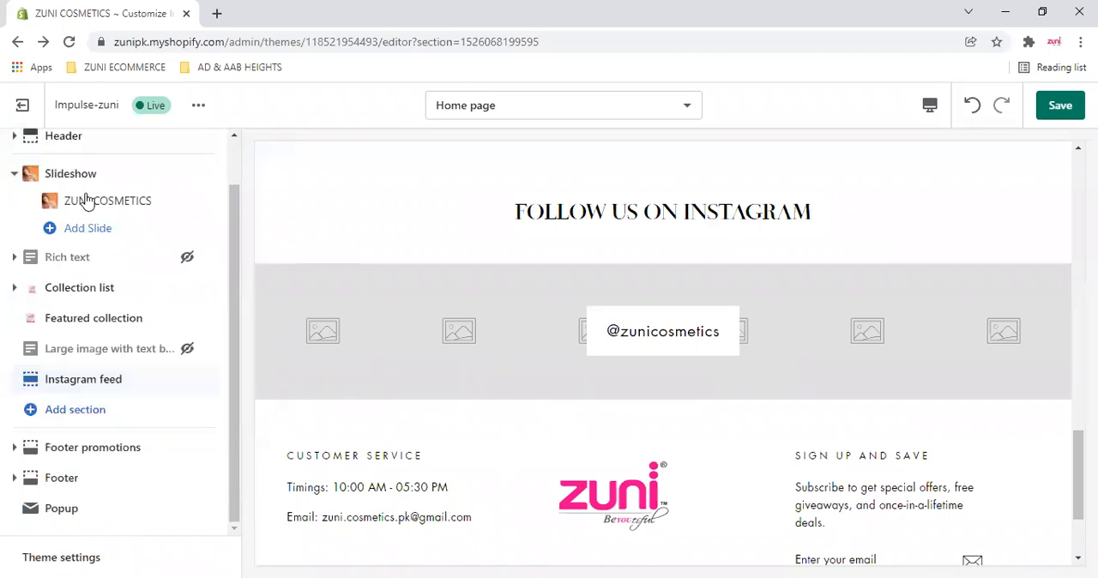
left_click(186, 382)
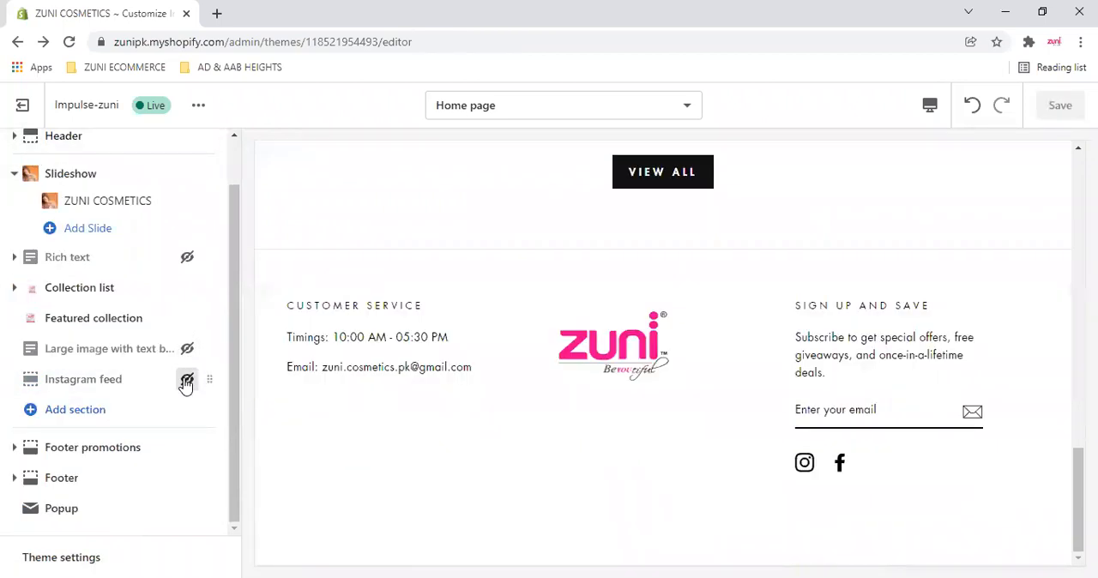
- Open the list of theme sections that can be added, expand it fully, and examine the available section types
left_click(75, 416)
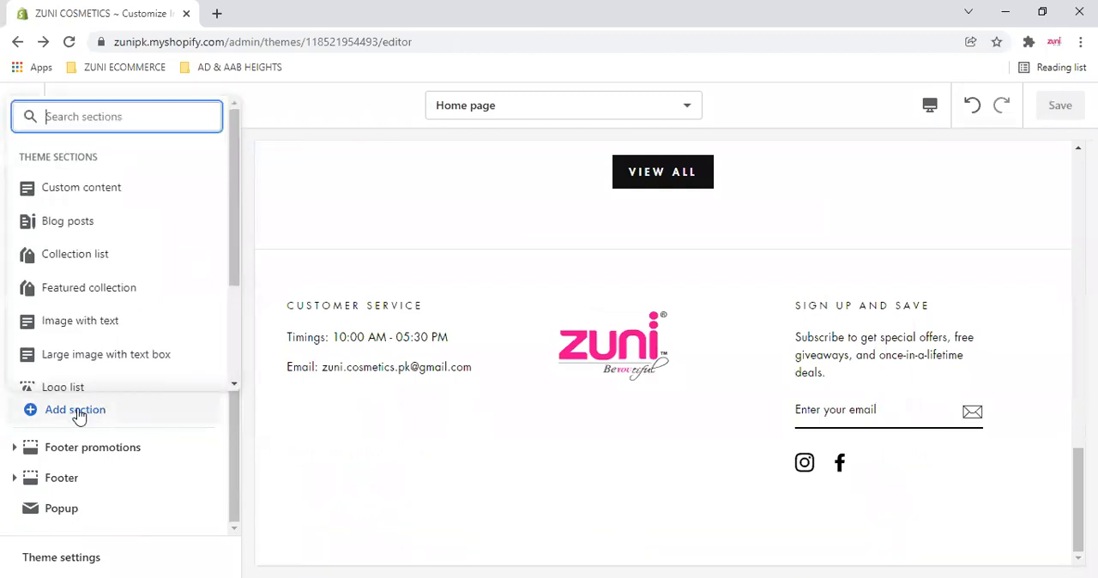
scroll(198, 267, "down", 3)
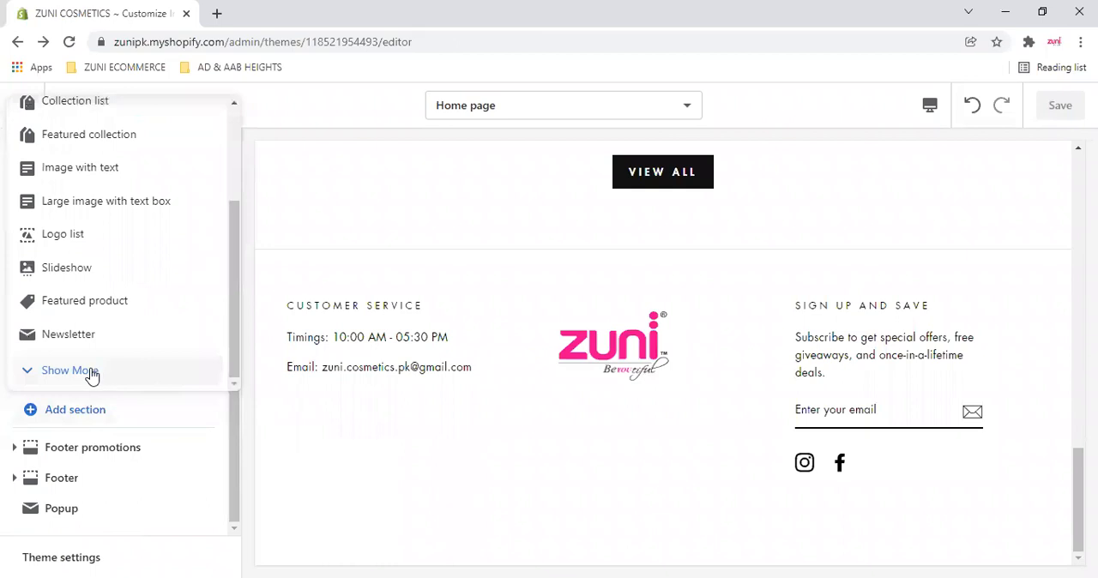
scroll(92, 375, "up", 3)
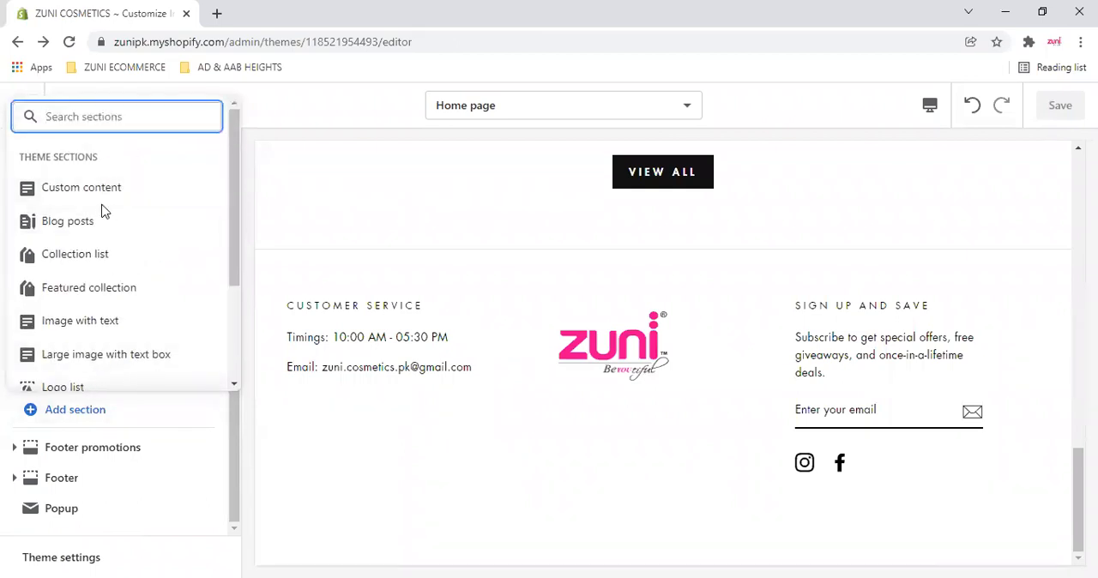
scroll(107, 211, "down", 3)
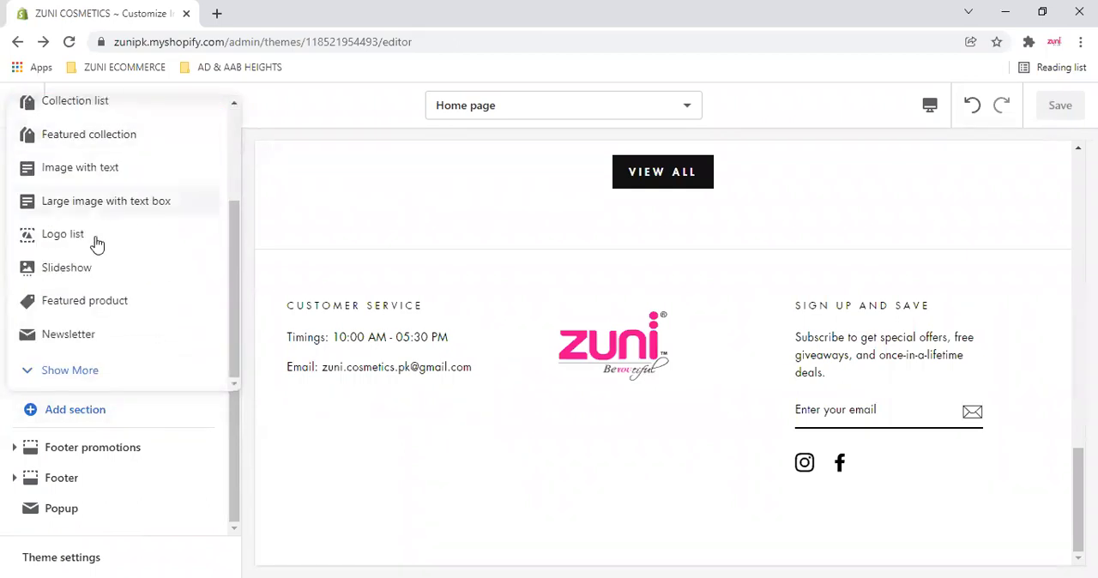
left_click(73, 371)
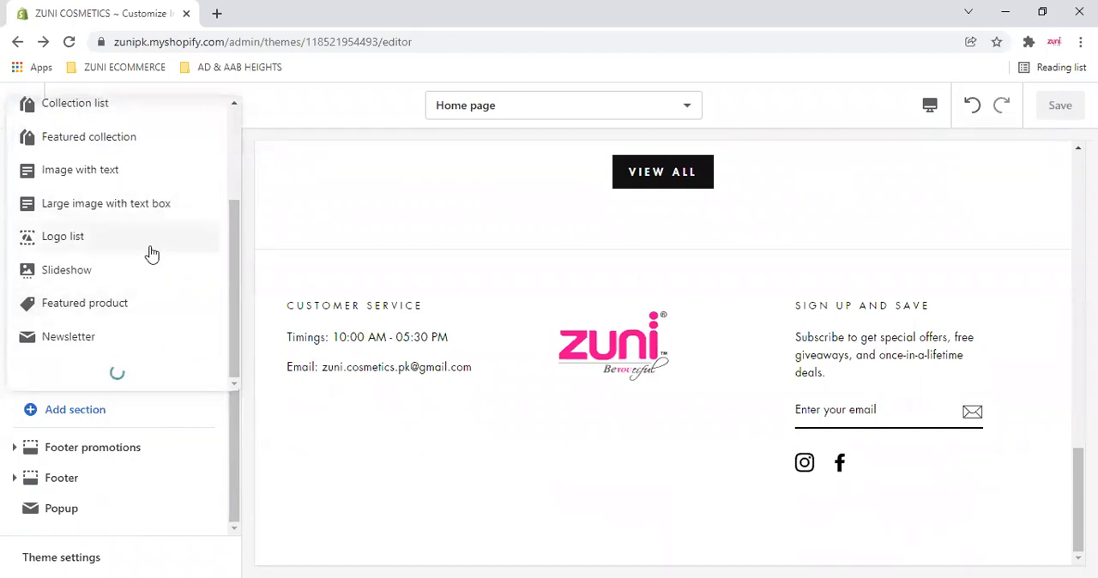
scroll(151, 254, "down", 2)
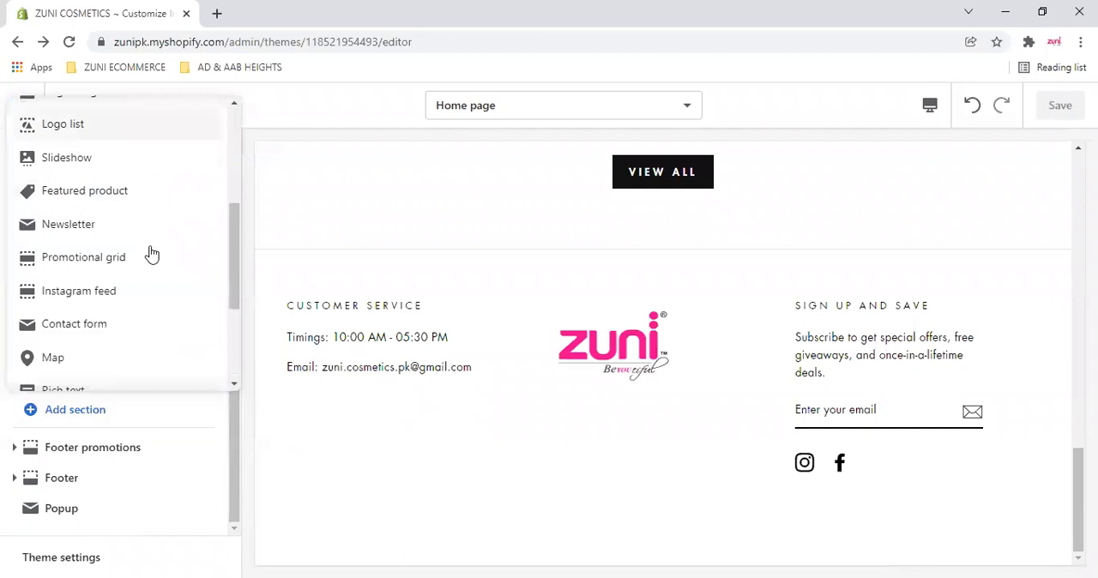
scroll(151, 254, "down", 2)
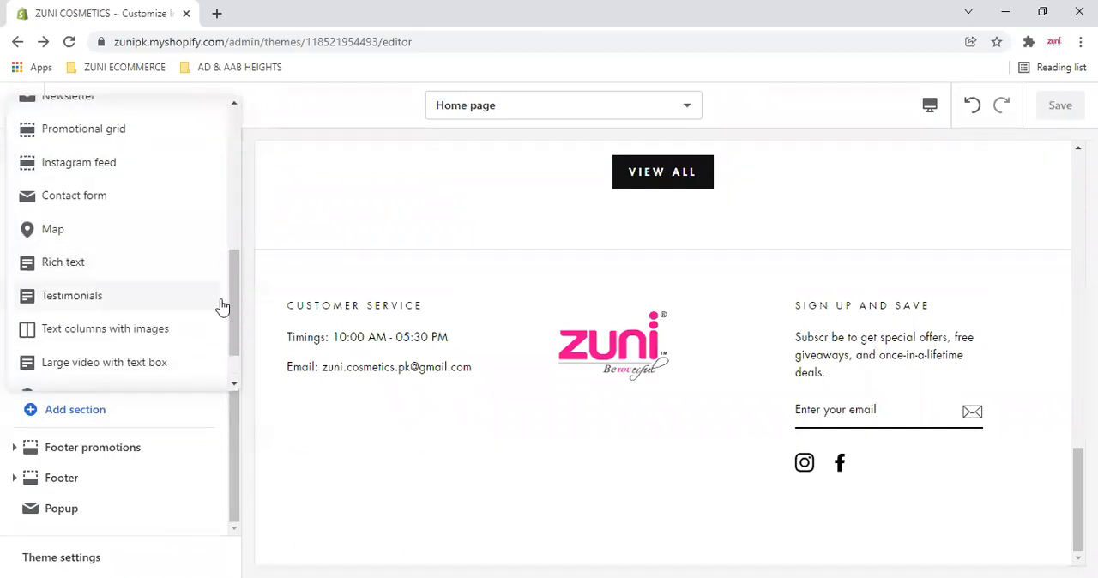
scroll(172, 309, "down", 1)
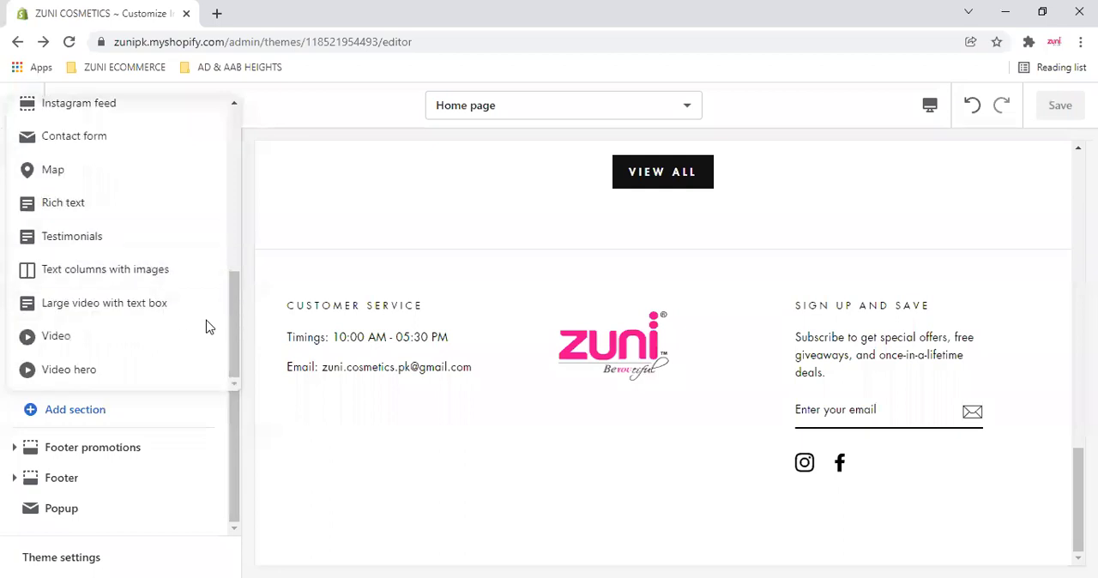
left_click_drag(236, 334, 246, 240)
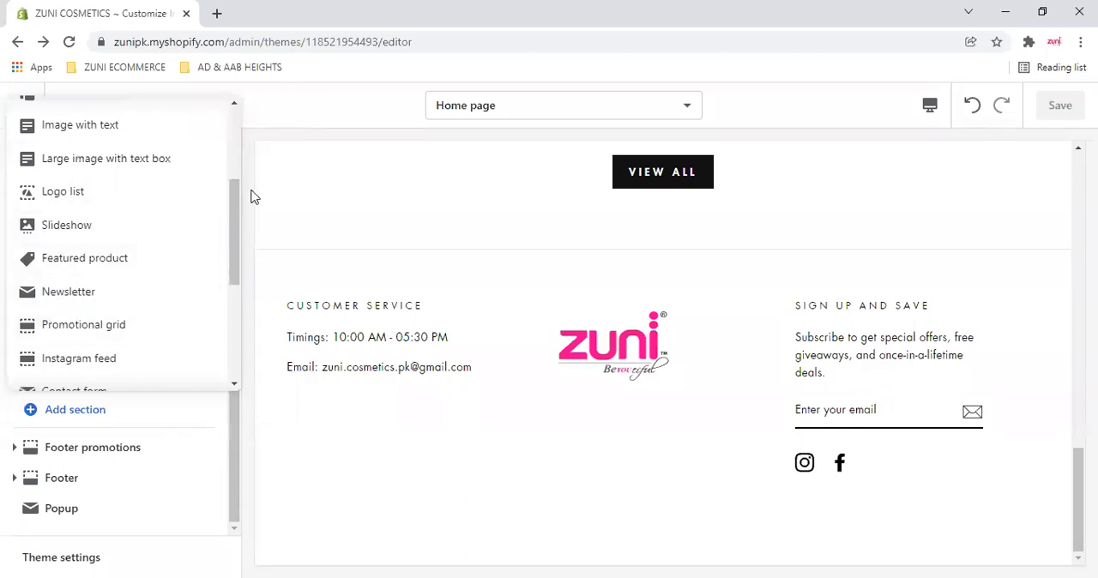
left_click_drag(232, 195, 245, 123)
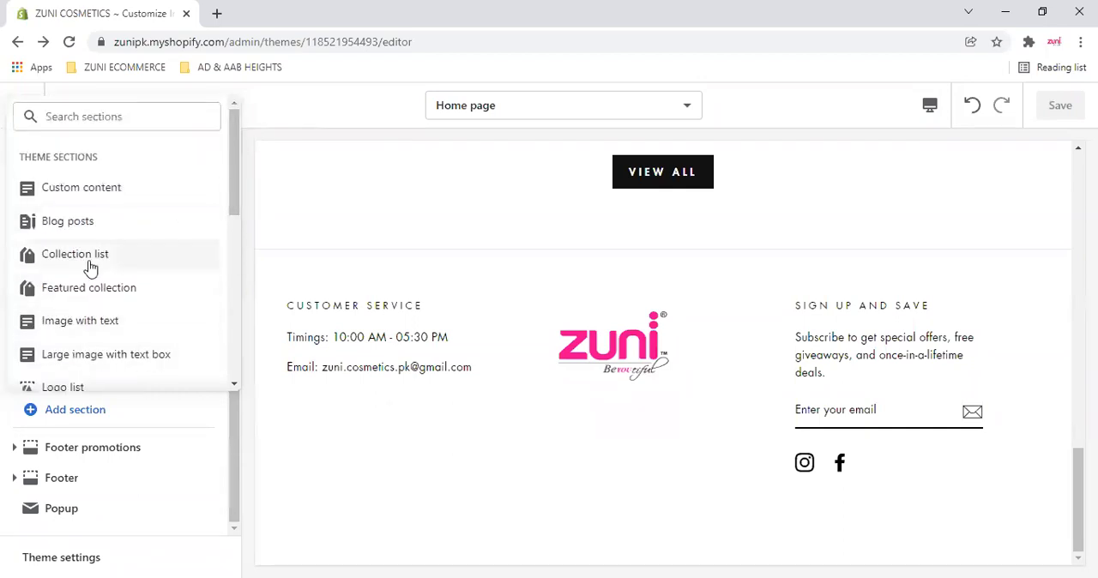
- Add a Slideshow section to the home page below the Instagram feed section
scroll(155, 269, "down", 1)
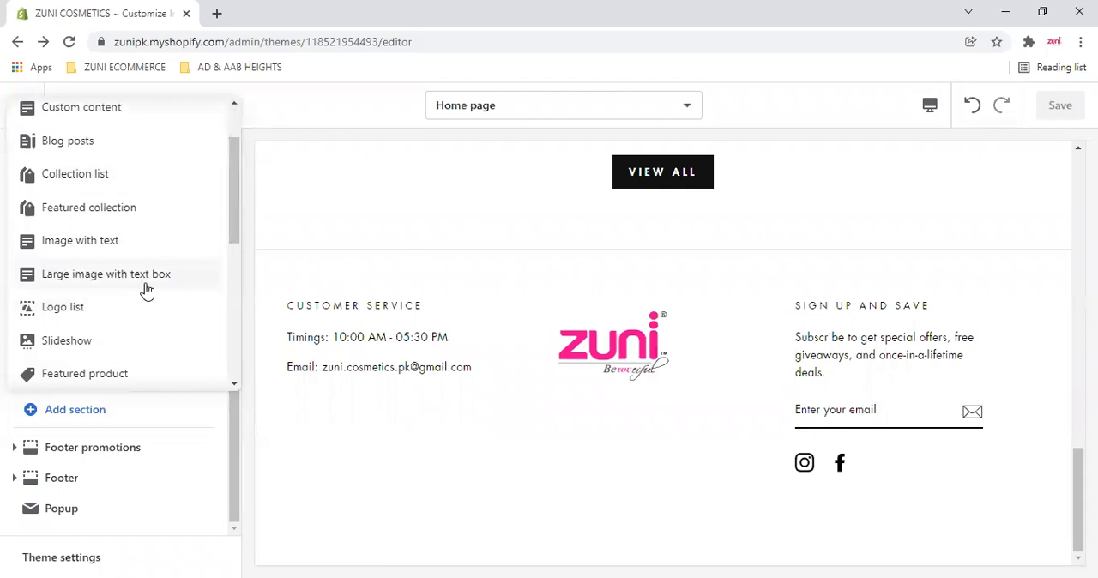
scroll(147, 288, "down", 1)
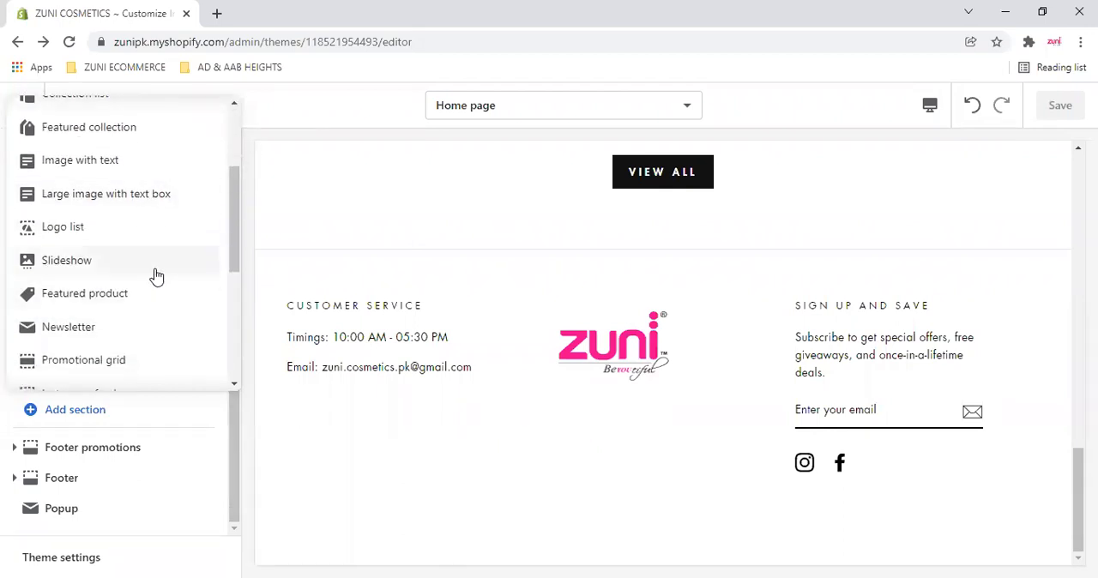
left_click(157, 274)
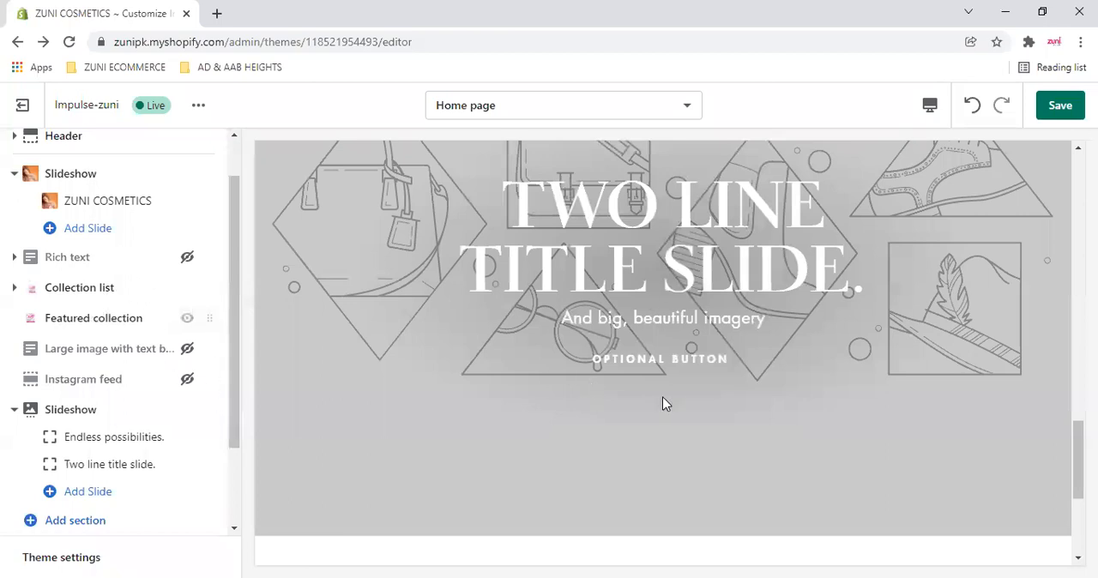
- Move the newly added Slideshow section between Collection list and Featured collection, and open its settings
scroll(664, 403, "up", 10)
left_click_drag(208, 411, 224, 317)
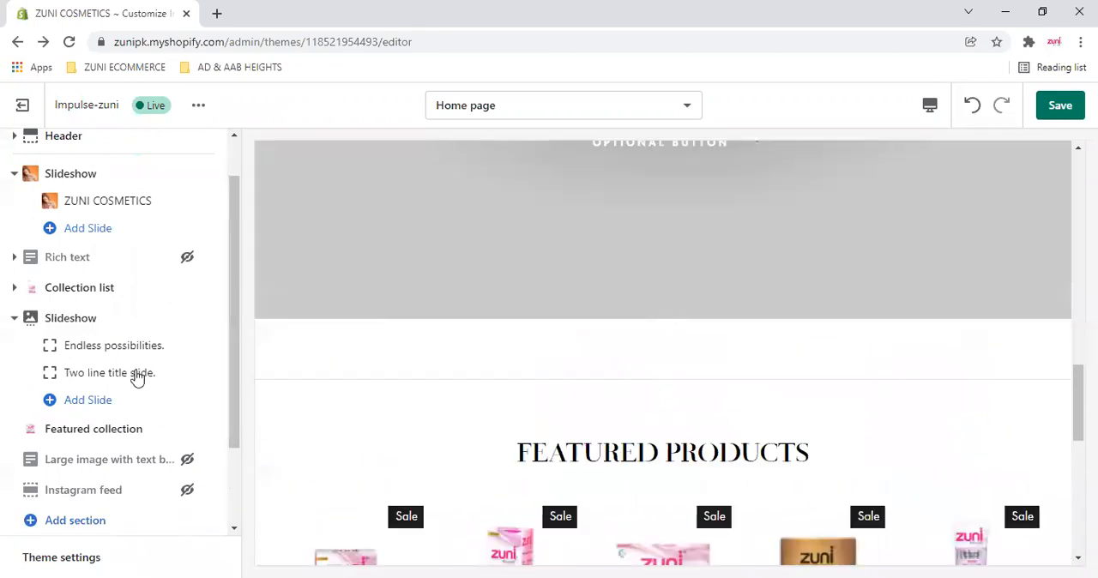
left_click(72, 323)
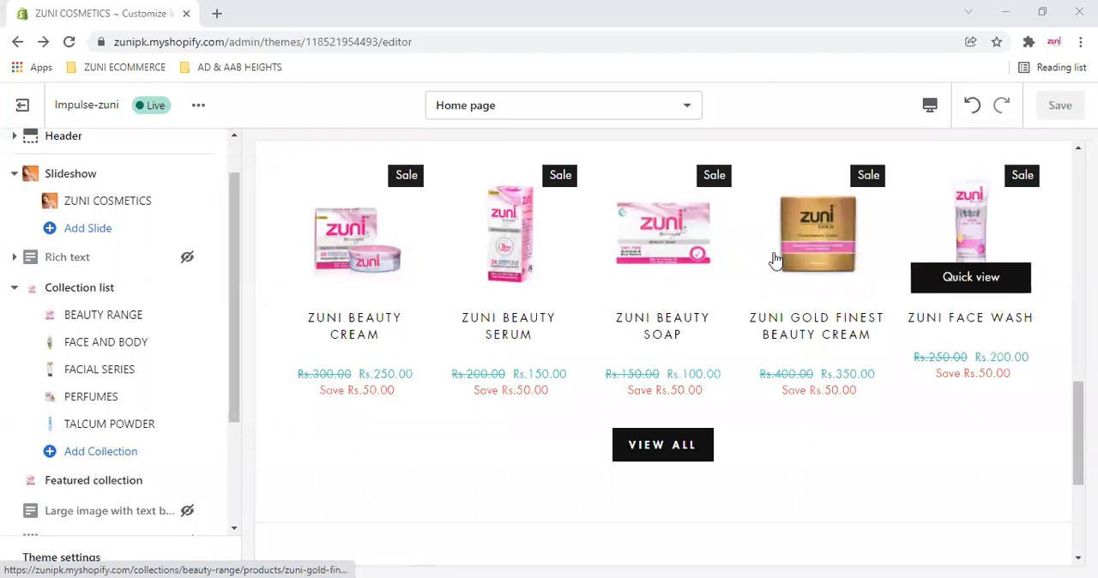
- Open the ZUNI BEAUTY SOAP product page from the Featured Products preview and examine its layout
left_click(674, 232)
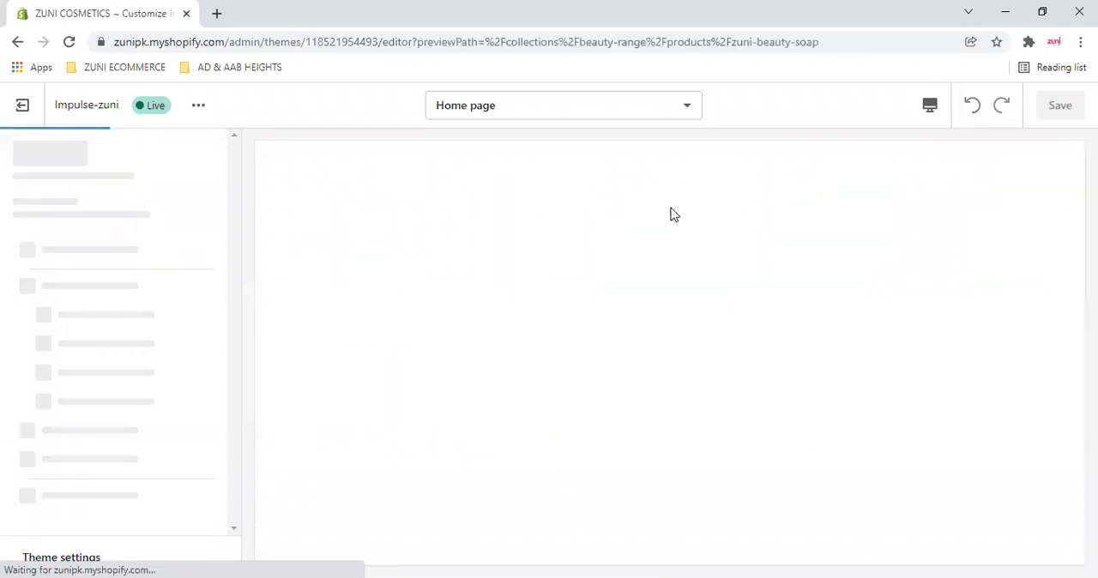
scroll(609, 313, "down", 3)
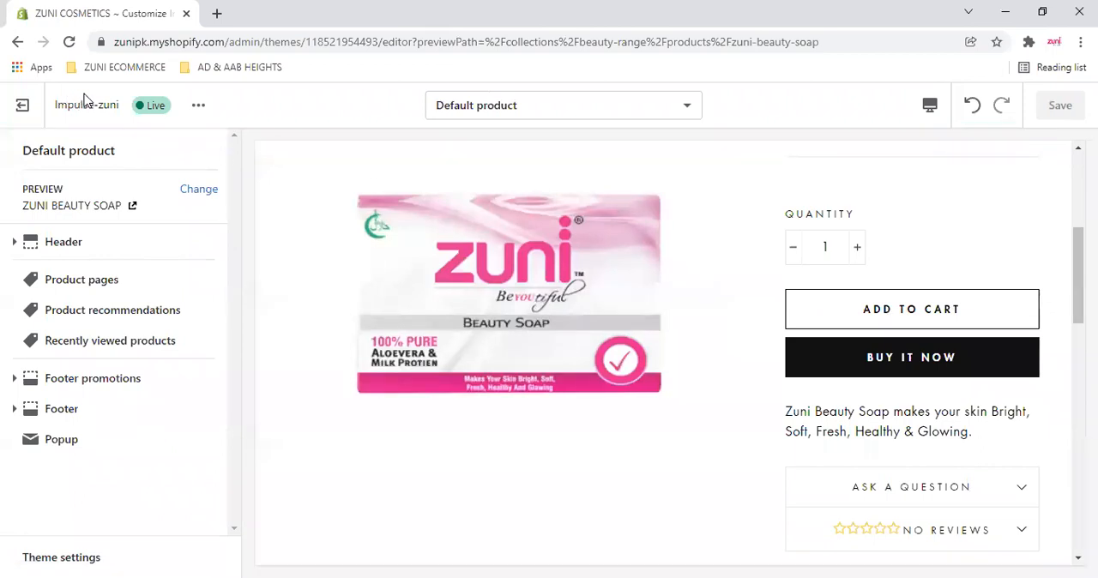
- Inspect the product photo on the ZUNI BEAUTY SOAP page, and return to the home page preview
left_click(425, 304)
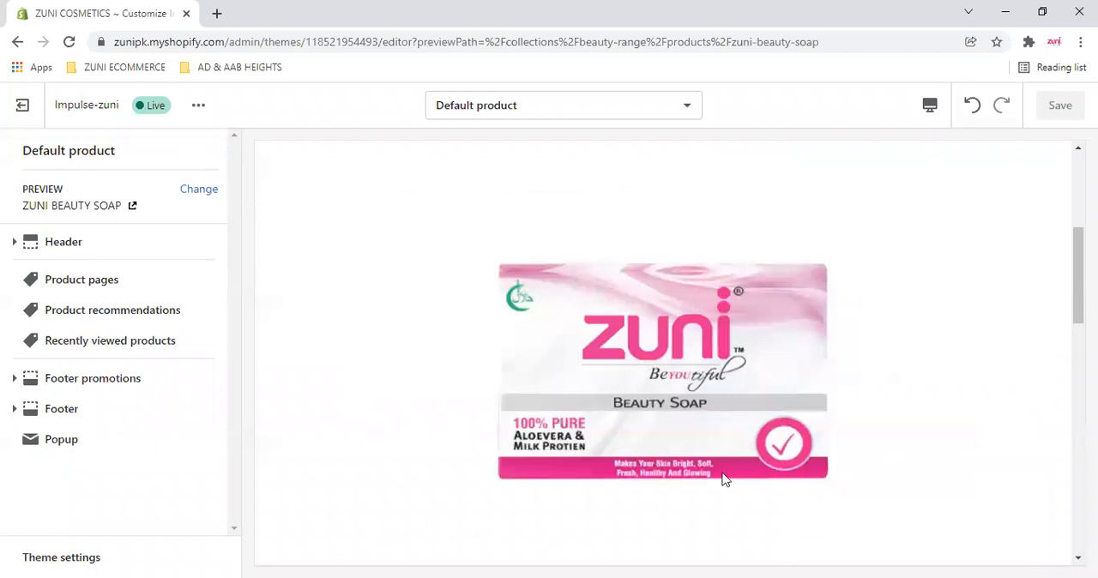
left_click(651, 396)
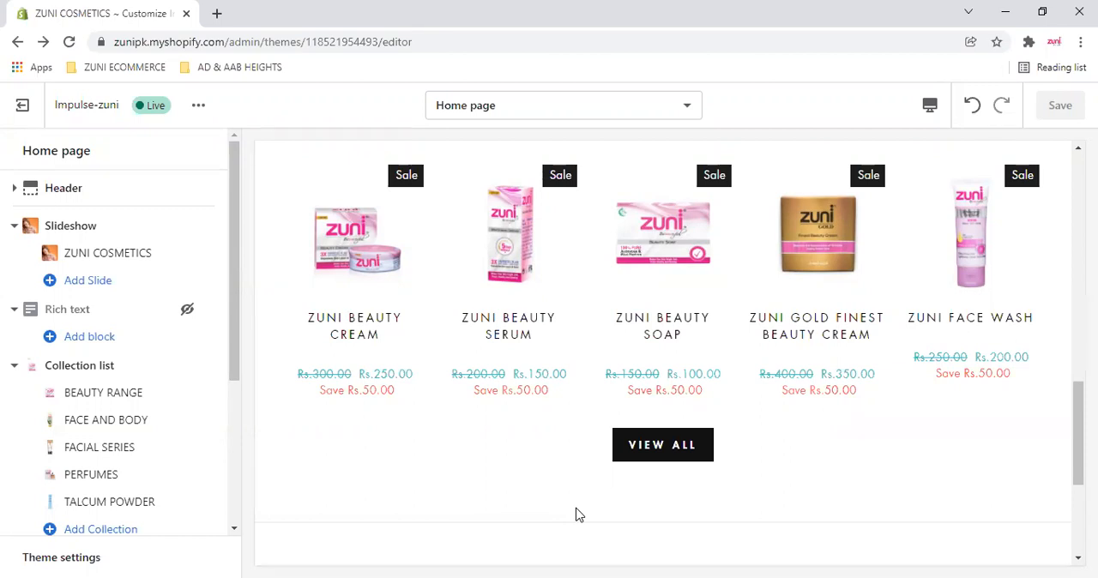
- Search Google for "light box photography" in a new browser tab and show the image results
left_click(216, 13)
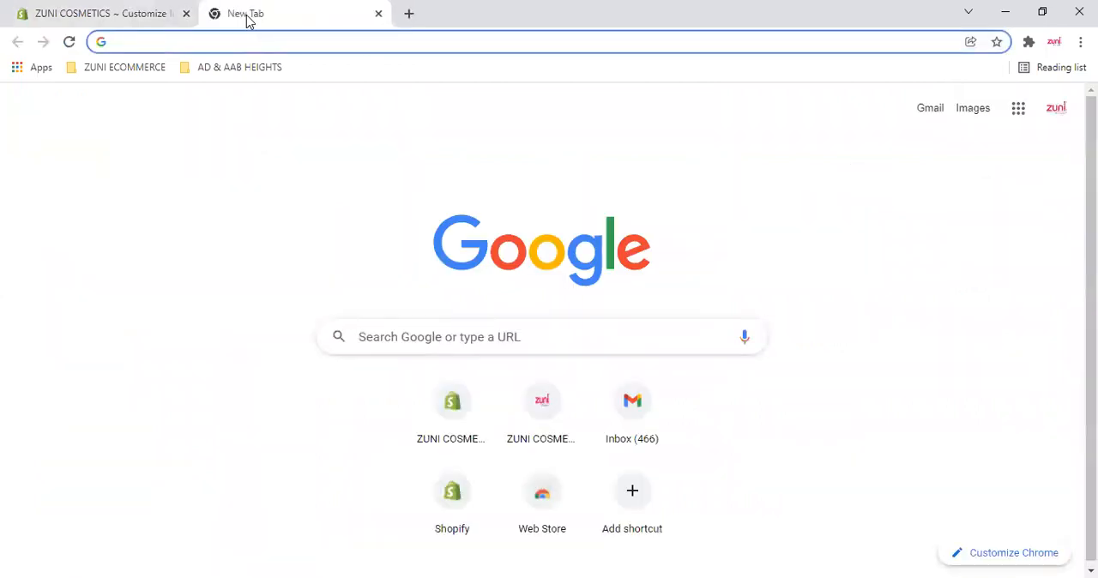
type("light box")
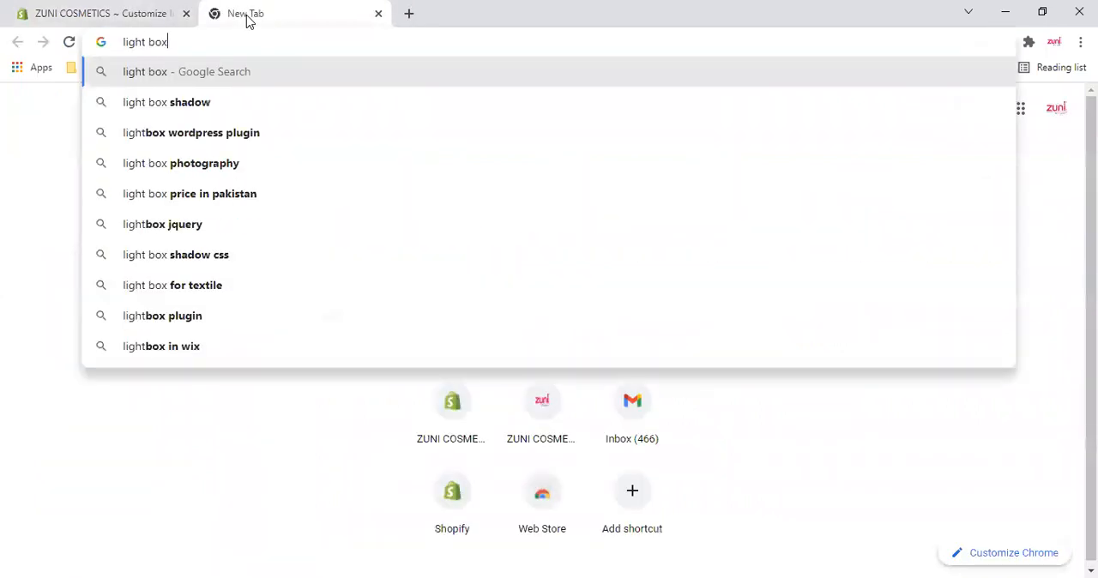
key("Down")
key("Down")
key("Down")
key("Return")
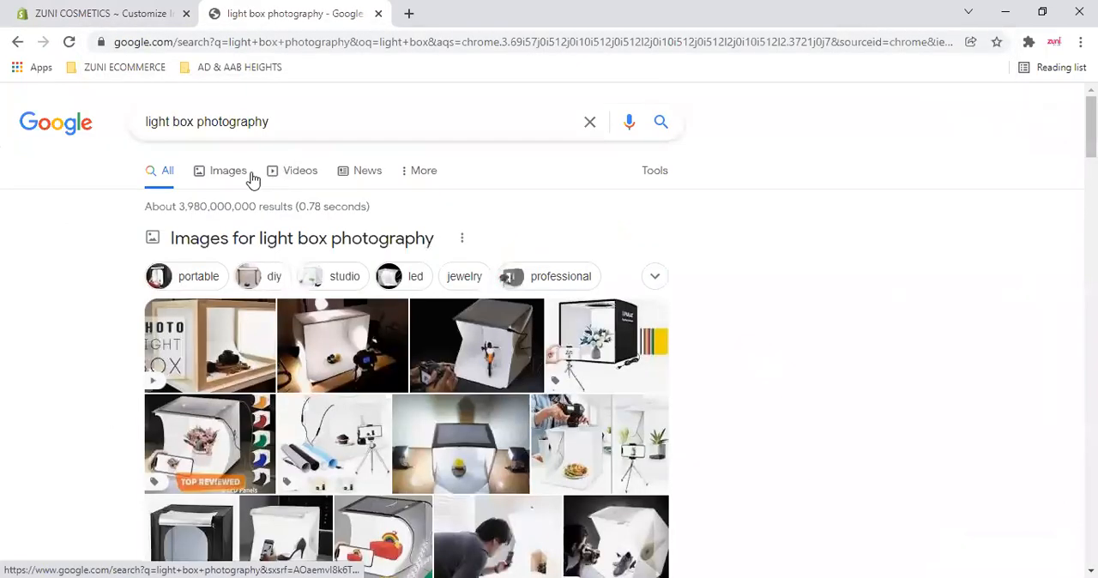
left_click(248, 173)
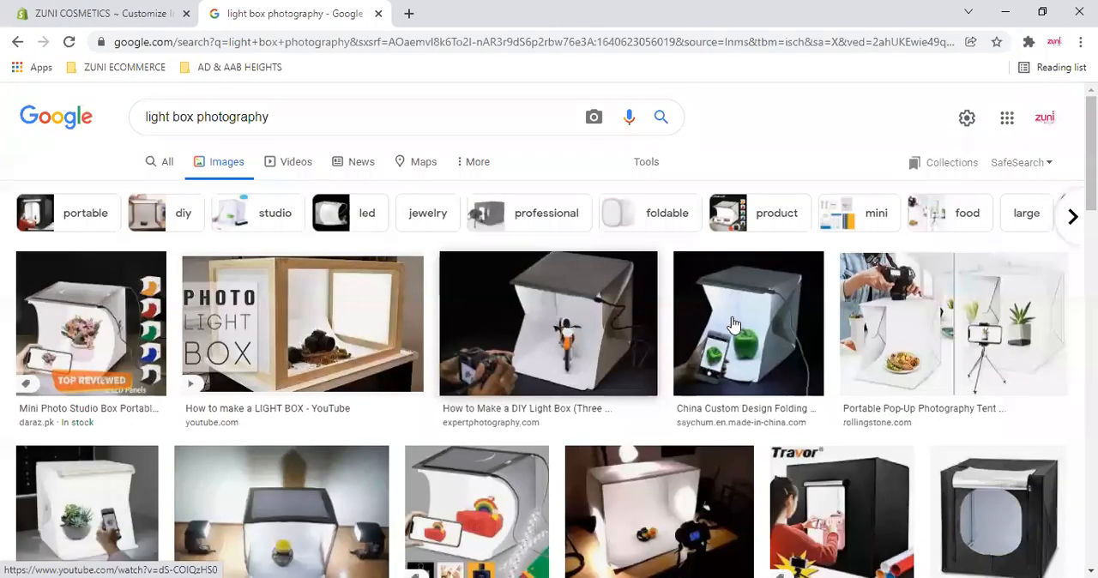
- Examine the light box images, previewing the rental Studio Light Box and opening the PULUZ mini photo studio box page on Daraz
scroll(394, 442, "down", 1)
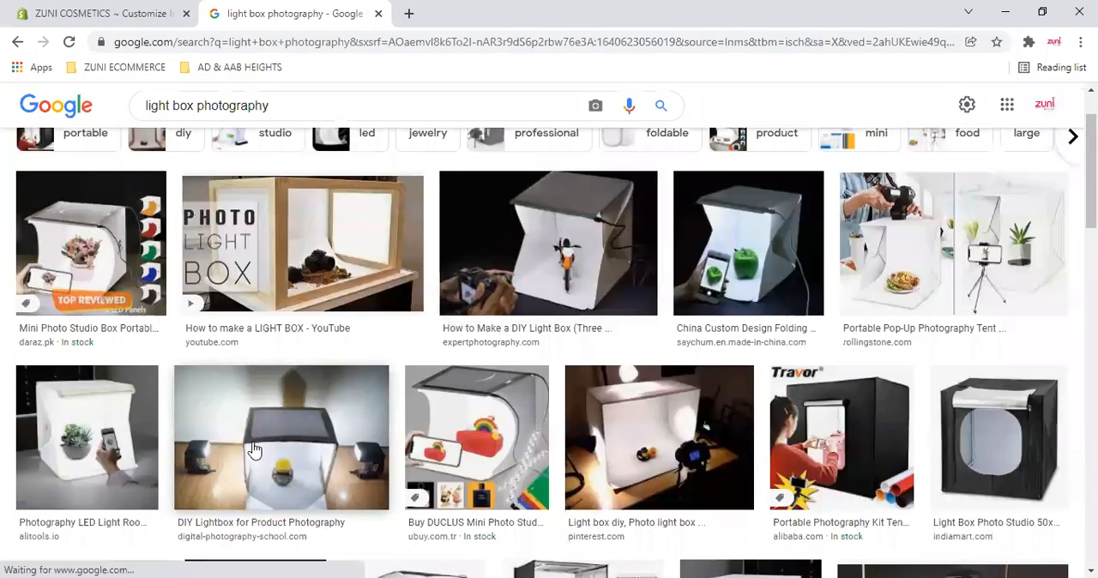
scroll(525, 429, "down", 1)
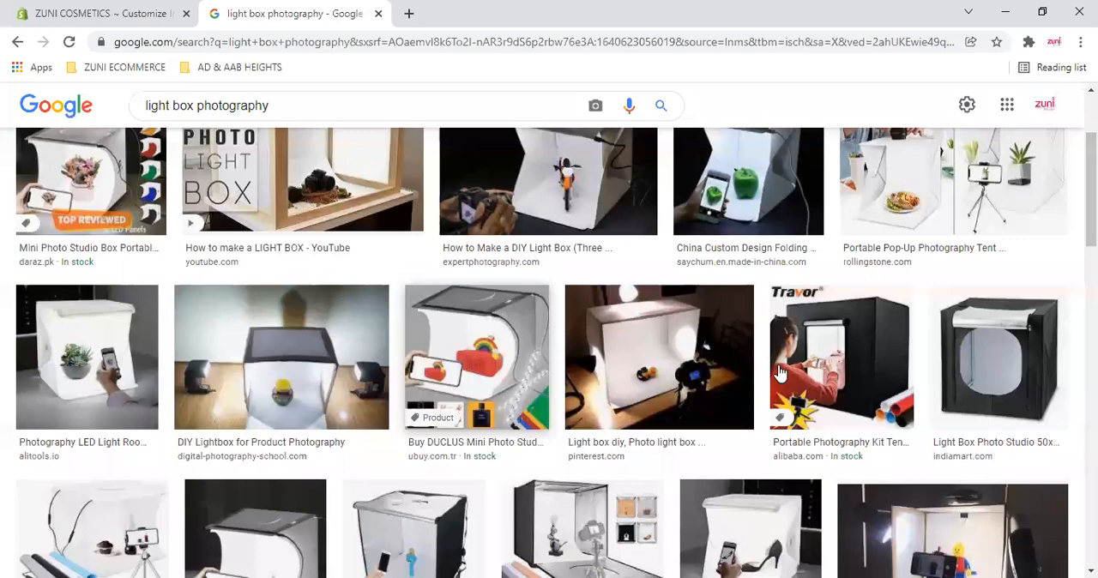
scroll(779, 372, "down", 5)
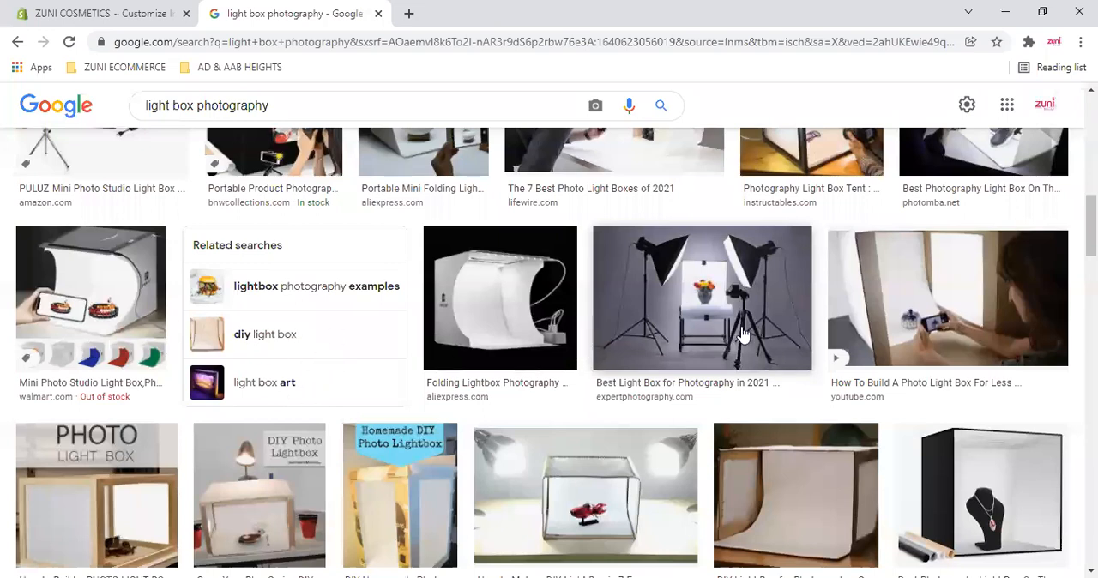
scroll(750, 337, "up", 9)
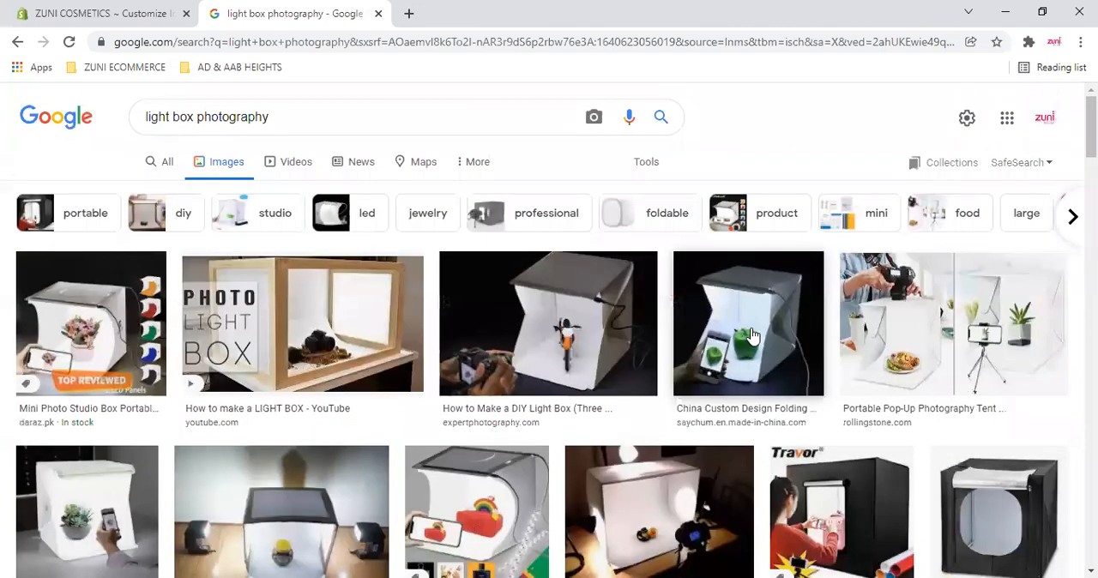
scroll(750, 336, "down", 5)
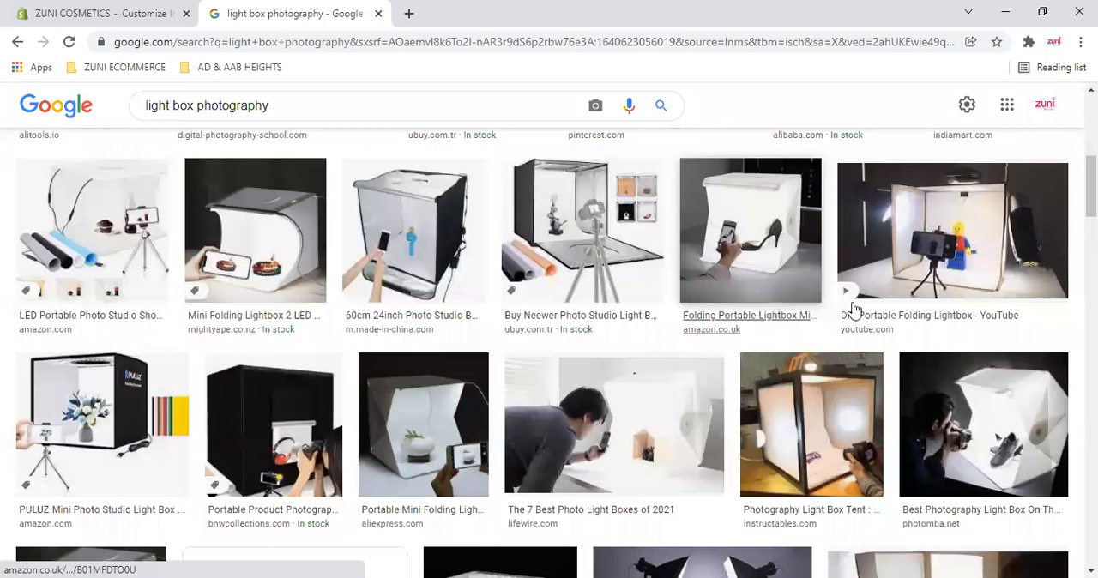
left_click(856, 359)
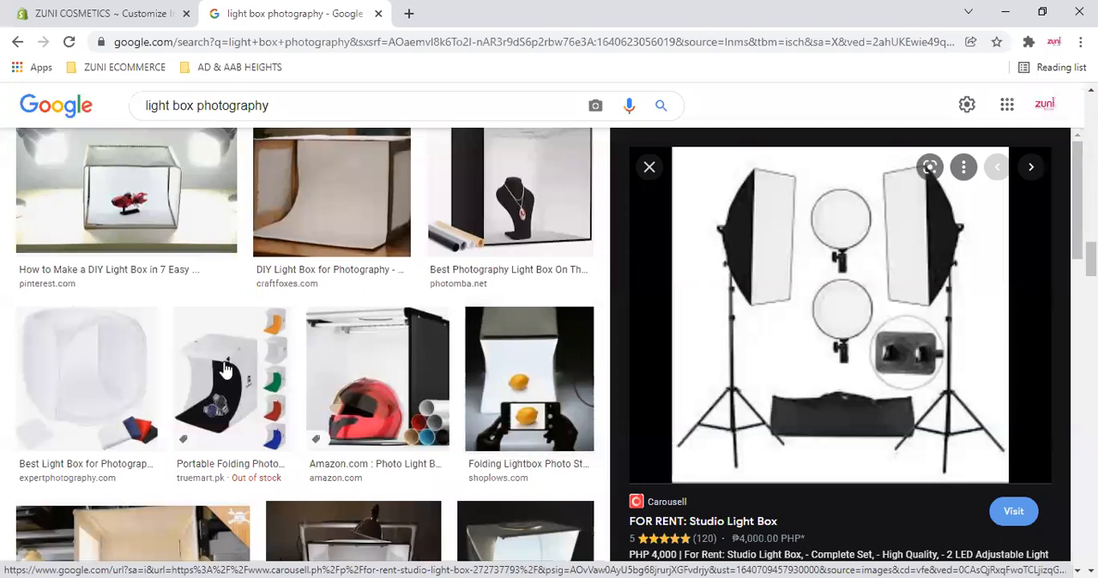
scroll(225, 369, "down", 4)
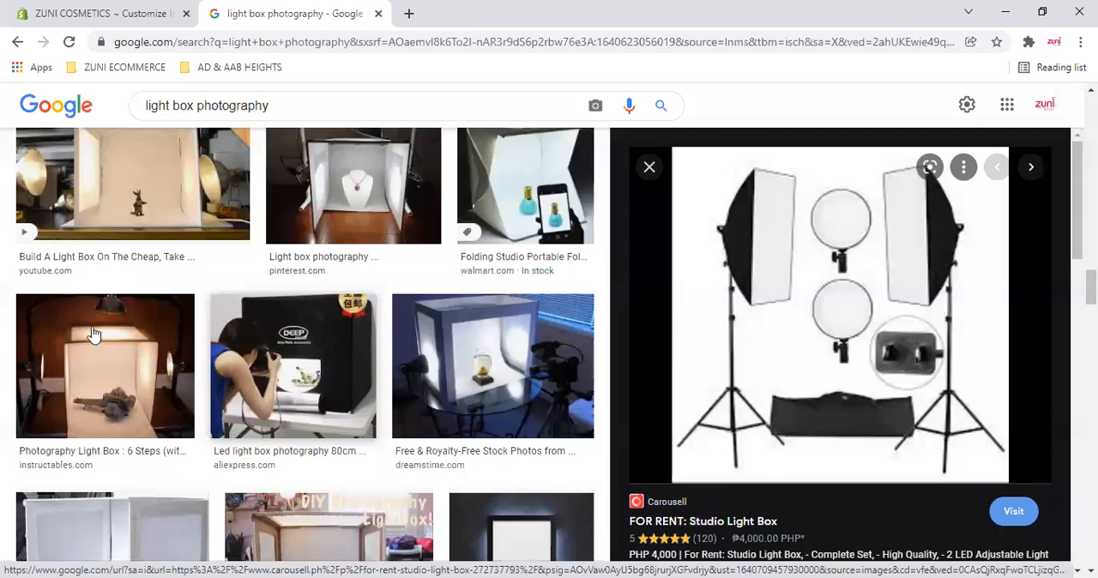
scroll(211, 325, "up", 5)
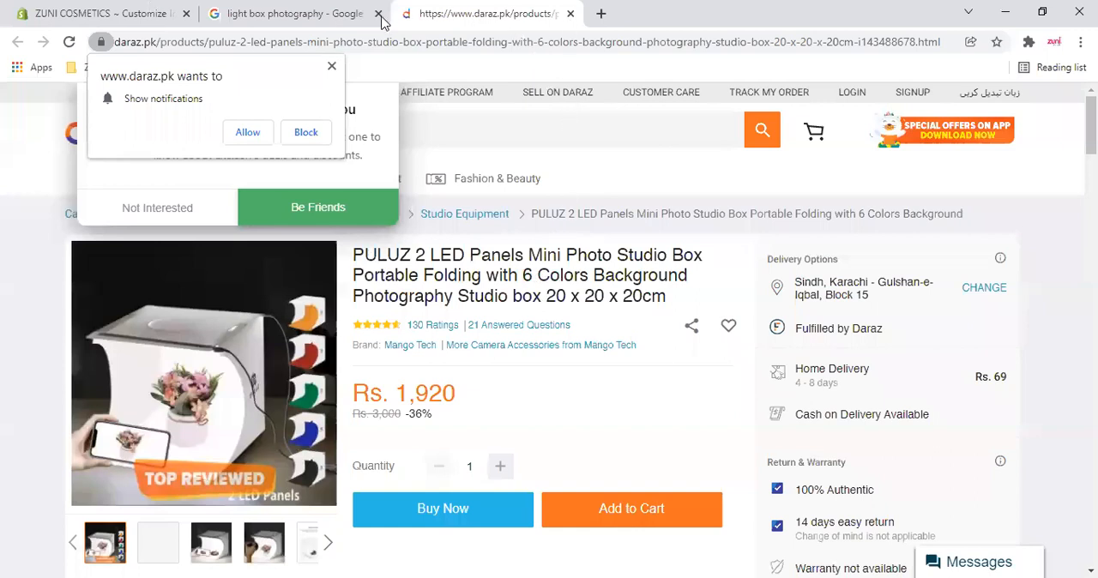
- Close the Daraz and Google pages to return to the Shopify theme editor, and collapse the Collection list section
key("ctrl+w")
key("ctrl+w")
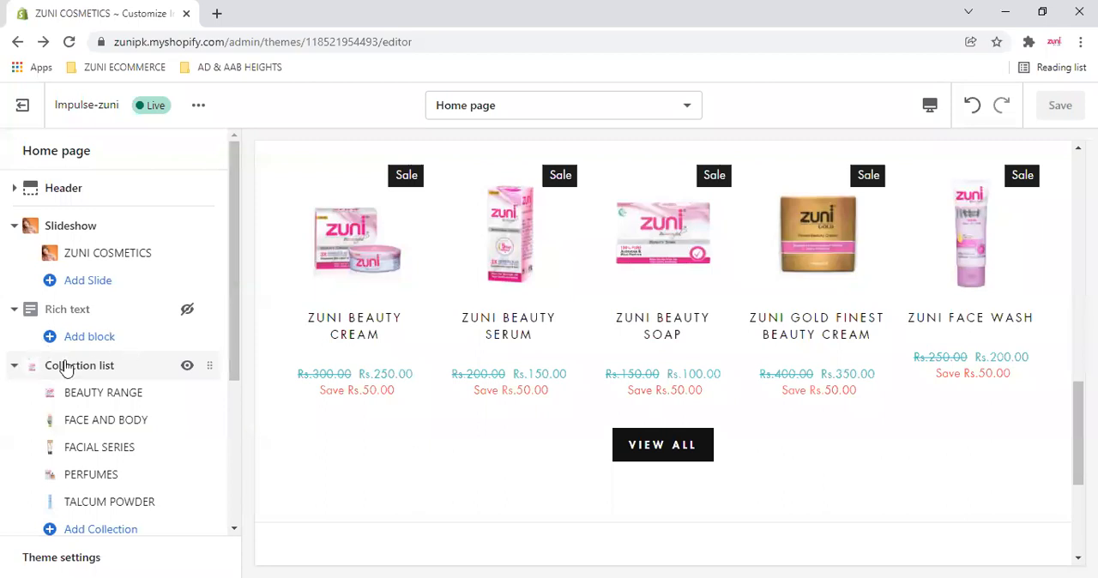
scroll(134, 402, "down", 3)
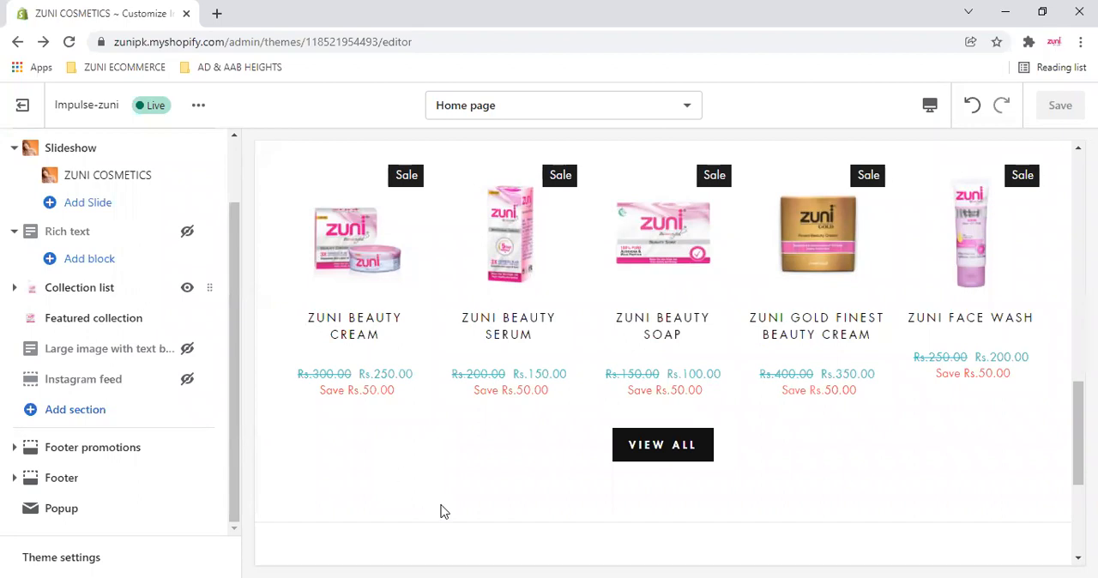
- Open the Footer promotions section and switch its "Do not show on home page" option on and back off
key("alt+Tab")
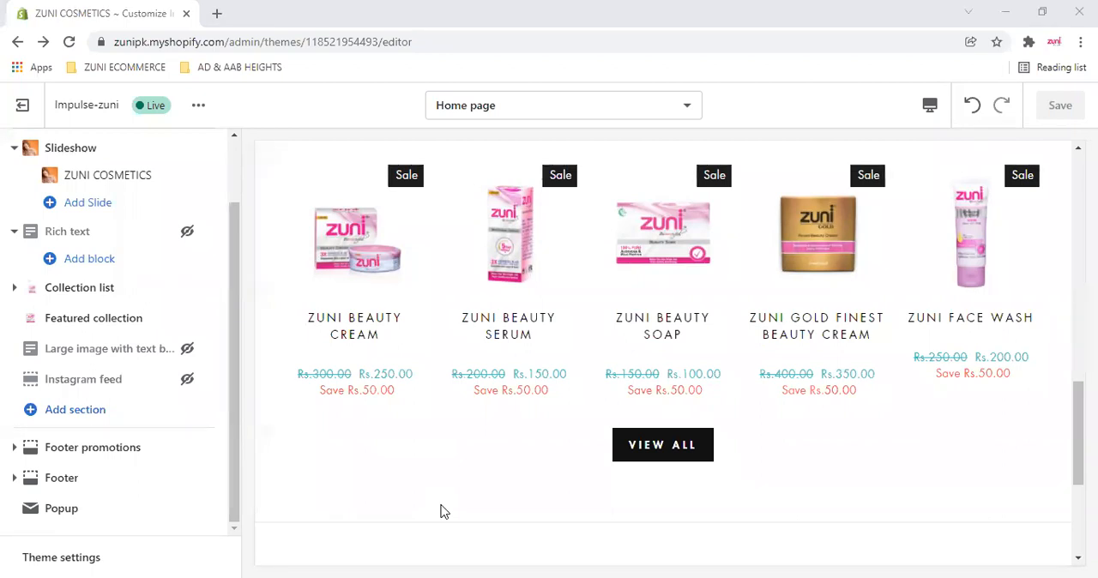
left_click(93, 450)
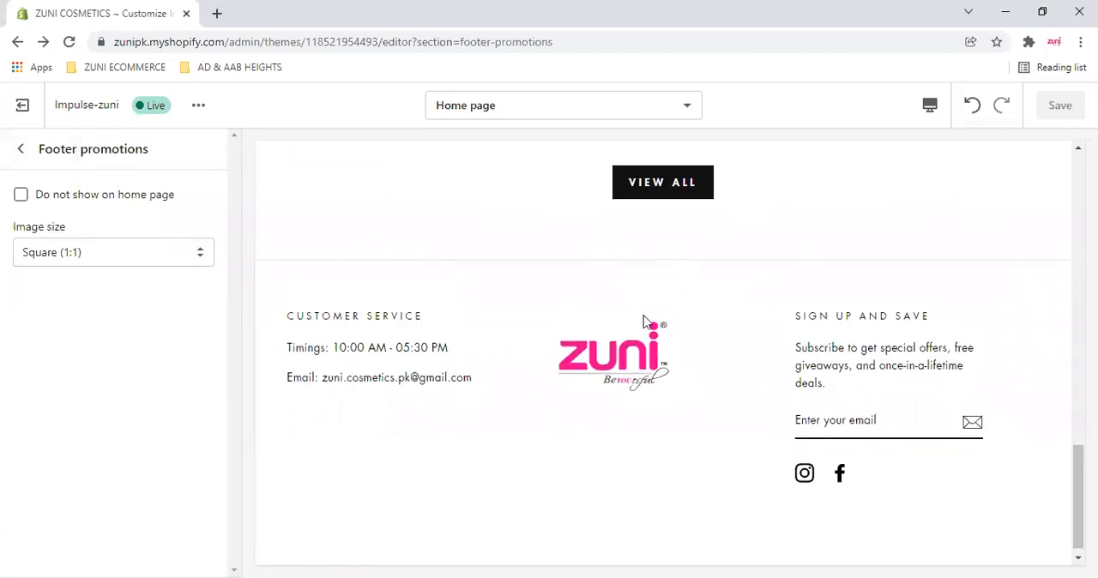
left_click(21, 197)
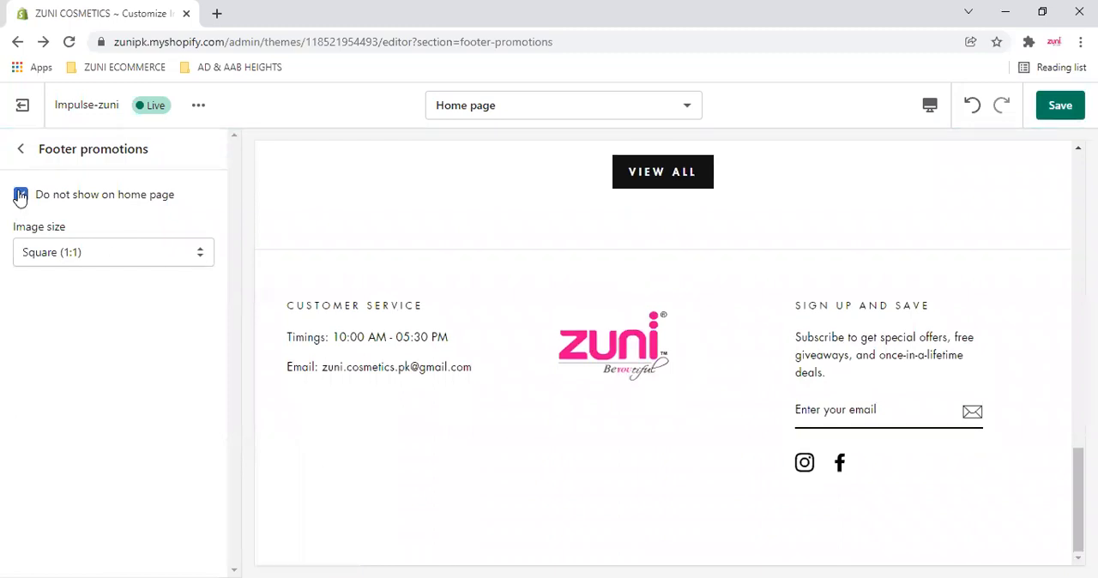
left_click(21, 195)
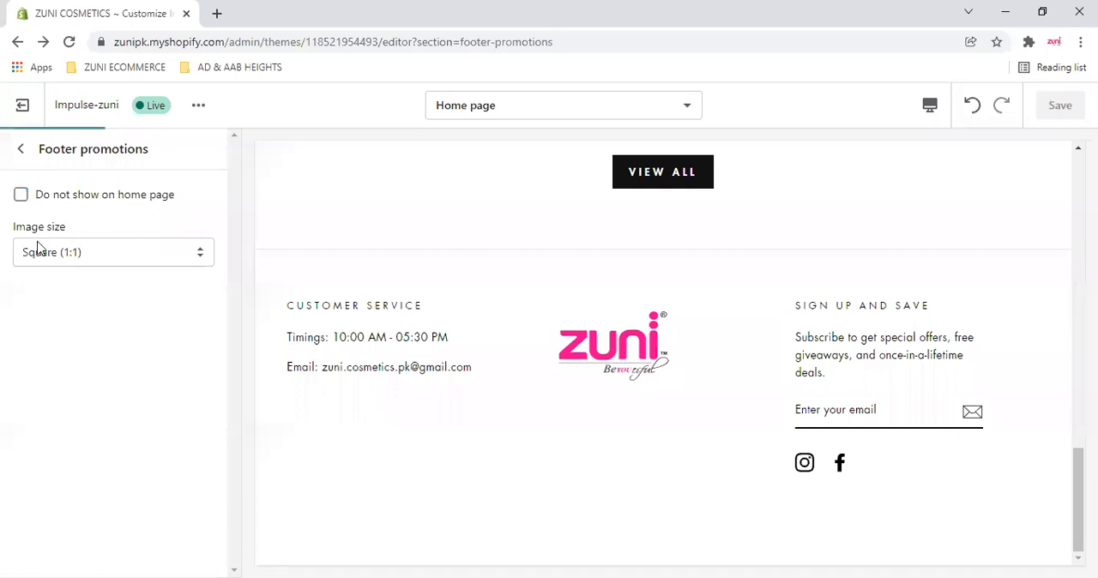
- Try the Landscape (4:3) image size for Footer promotions, restore Square (1:1), and collapse the section in the section list
left_click(166, 254)
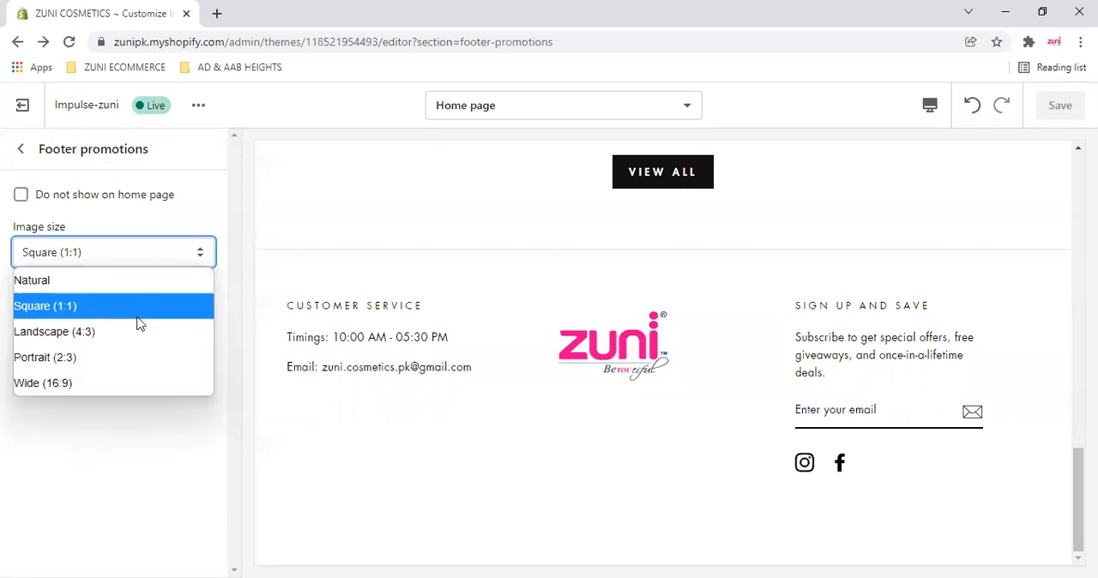
left_click(77, 324)
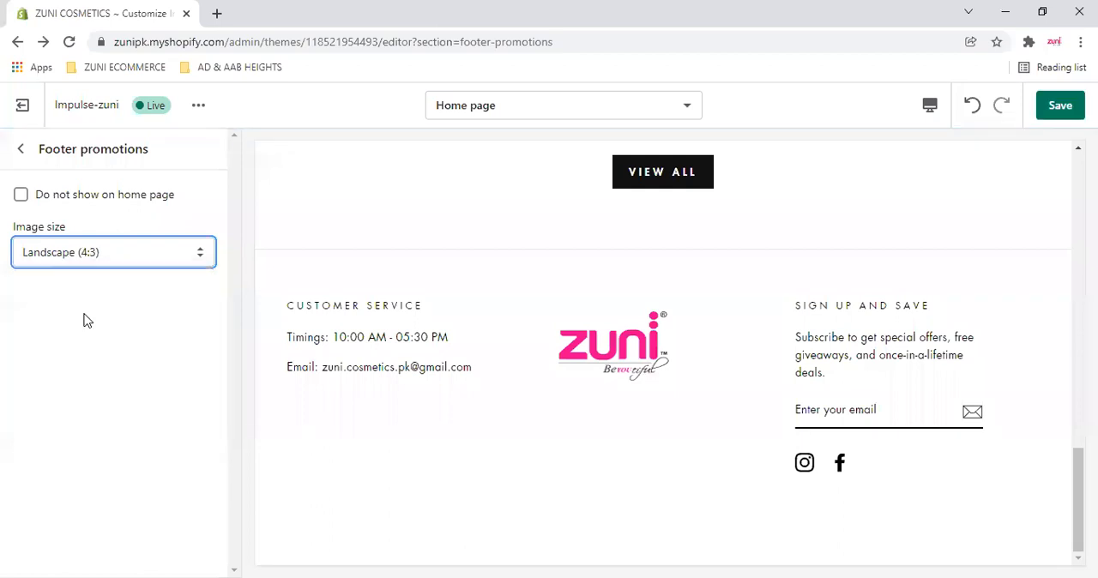
scroll(630, 440, "up", 2)
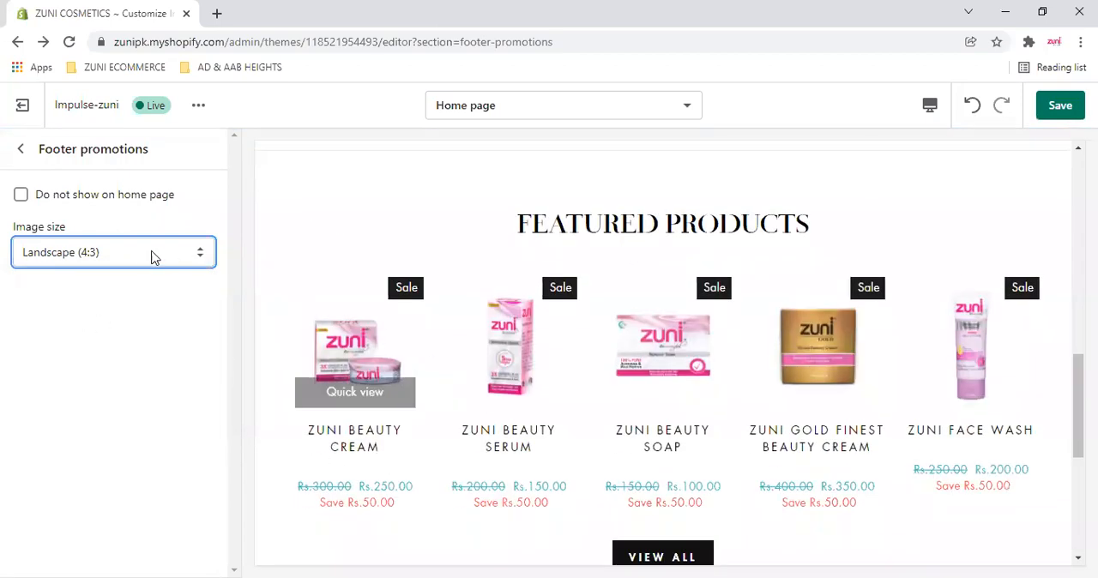
left_click(140, 251)
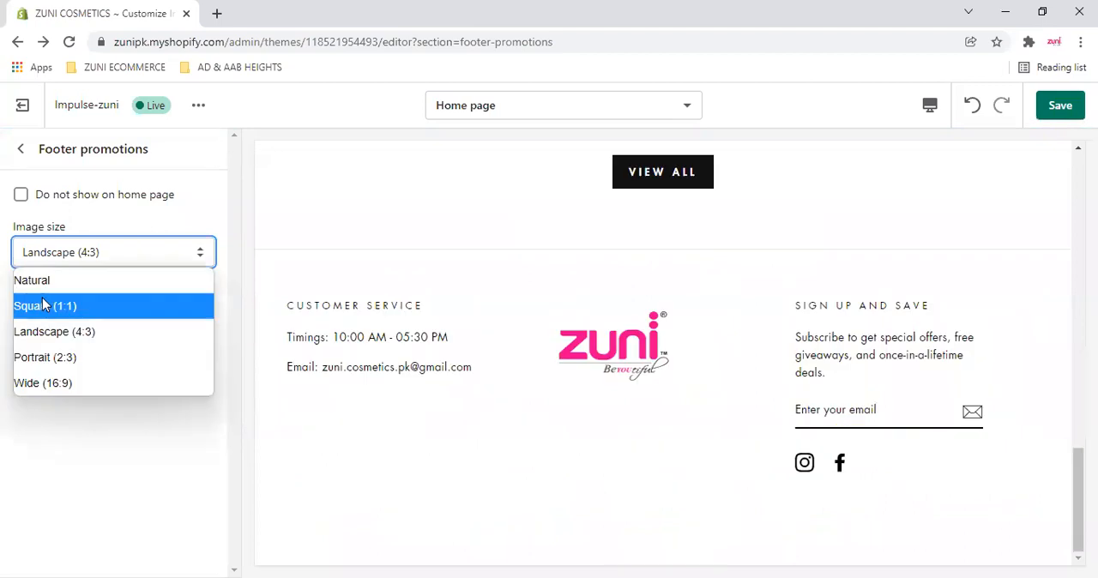
left_click(14, 153)
left_click(13, 150)
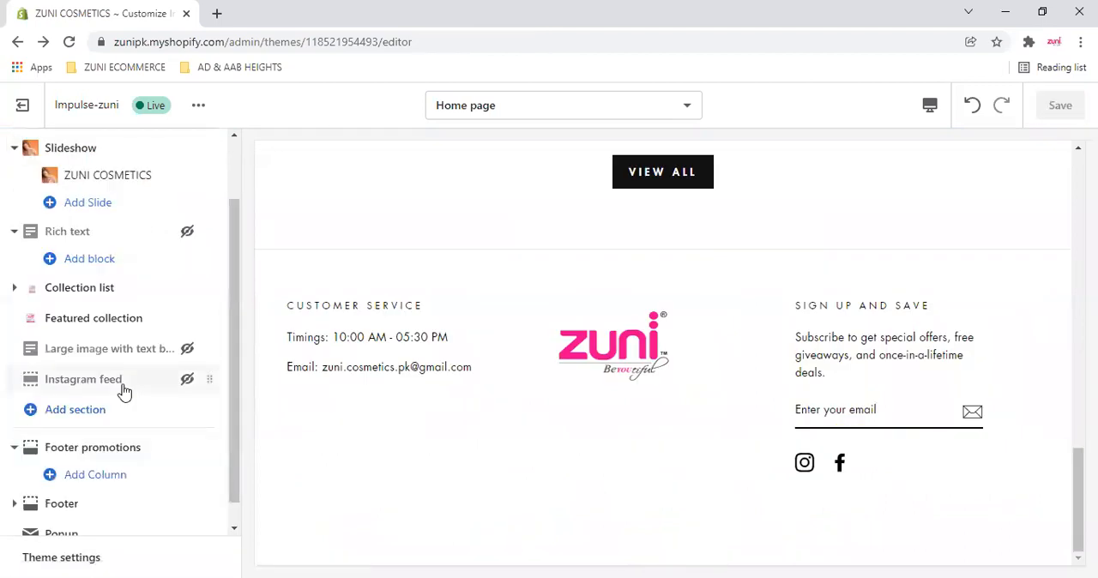
scroll(124, 403, "down", 1)
scroll(507, 423, "up", 2)
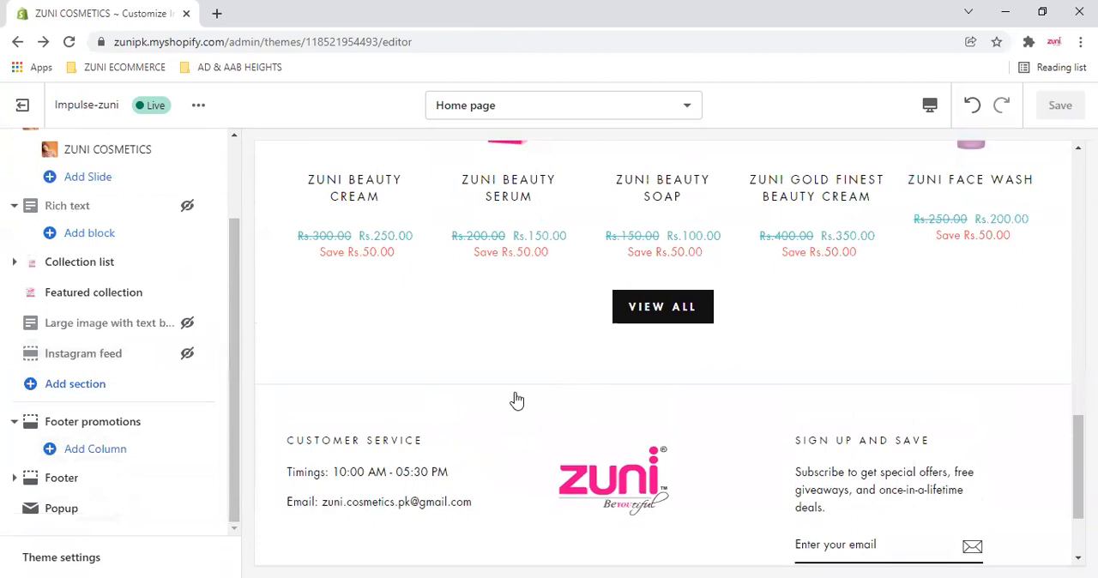
left_click(9, 420)
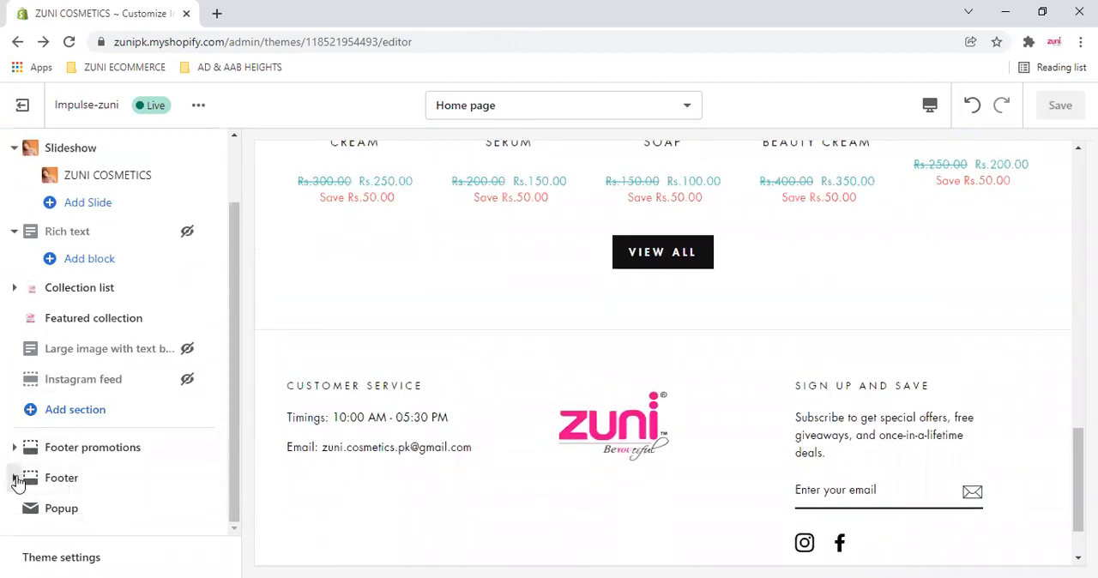
- Open the Footer section's settings and switch "Show payment icons" on and back off
left_click(68, 485)
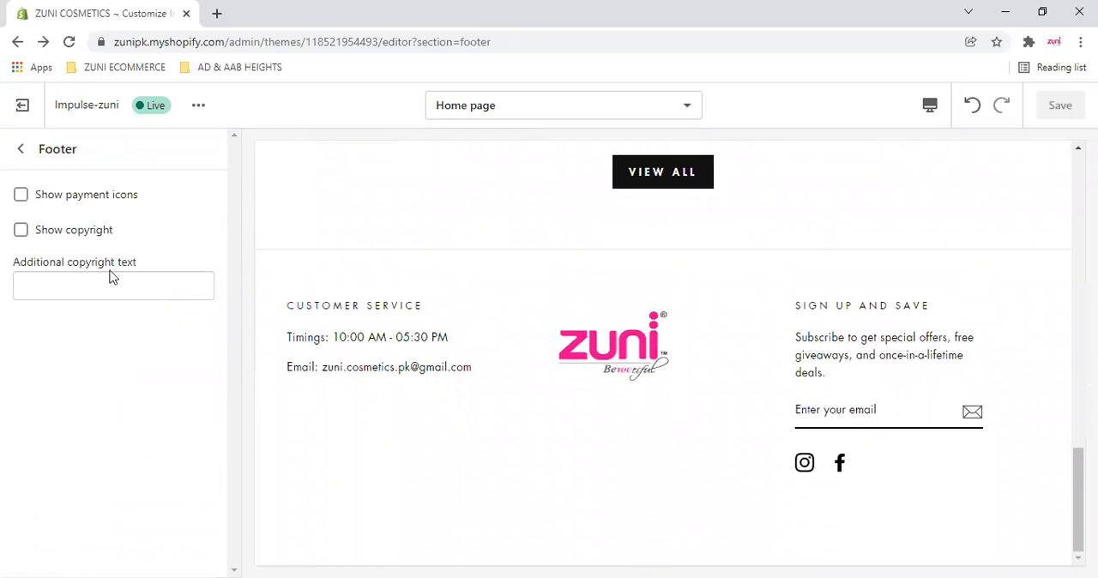
left_click(23, 197)
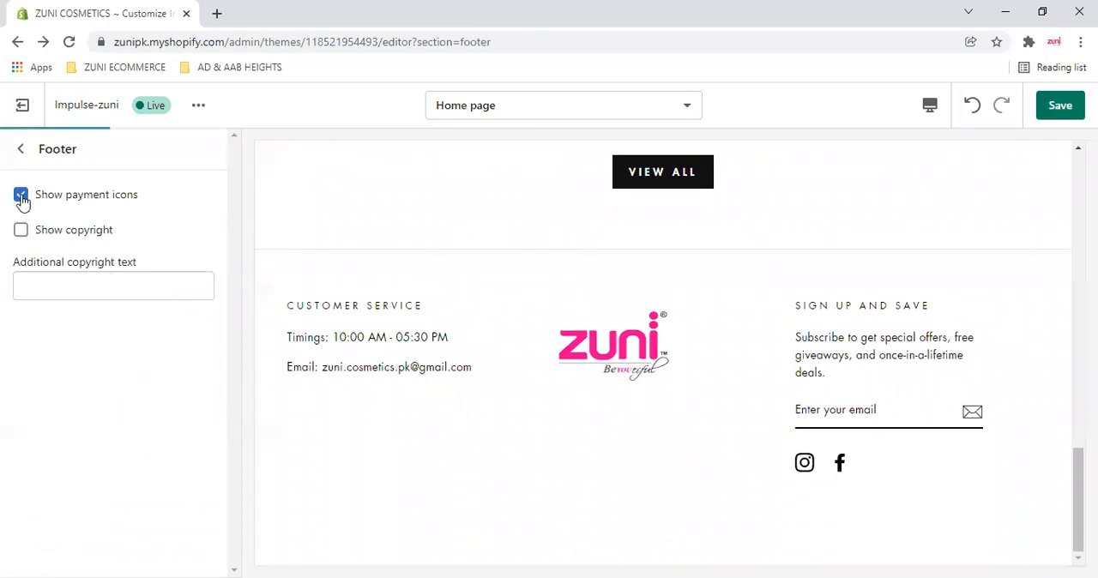
left_click(21, 196)
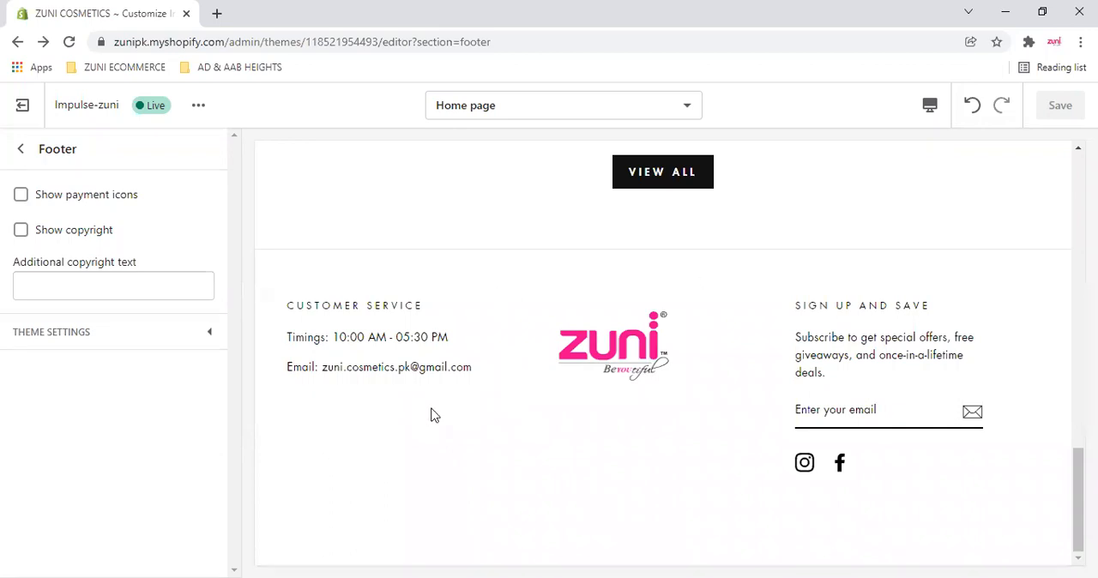
- Review the footer and the rest of the home page preview, and expand the Footer's theme settings to view the social media links
scroll(380, 452, "up", 1)
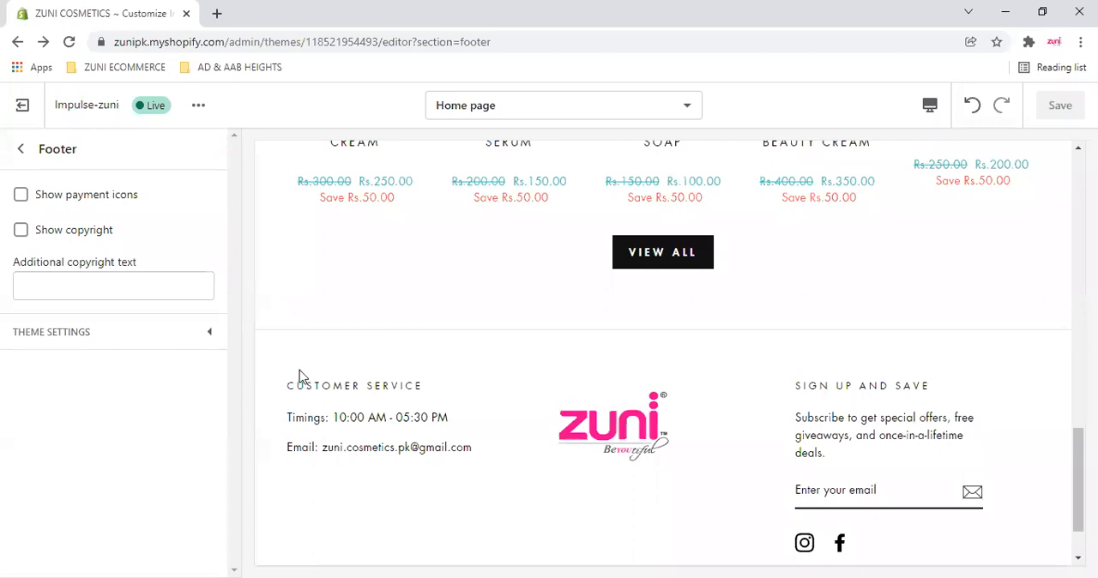
scroll(349, 361, "up", 1)
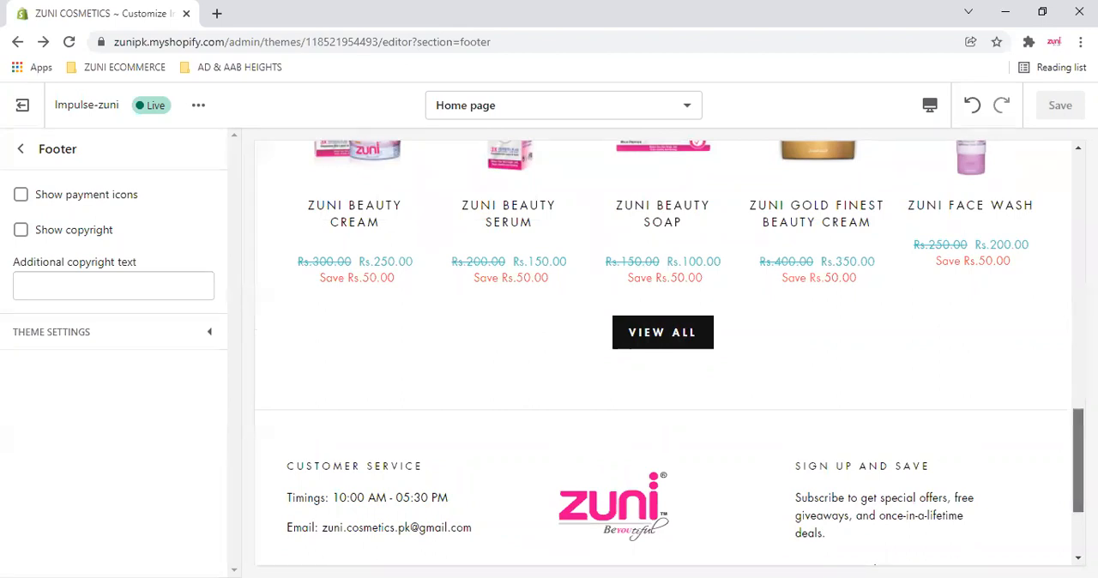
scroll(1078, 463, "down", 2)
scroll(466, 446, "down", 1)
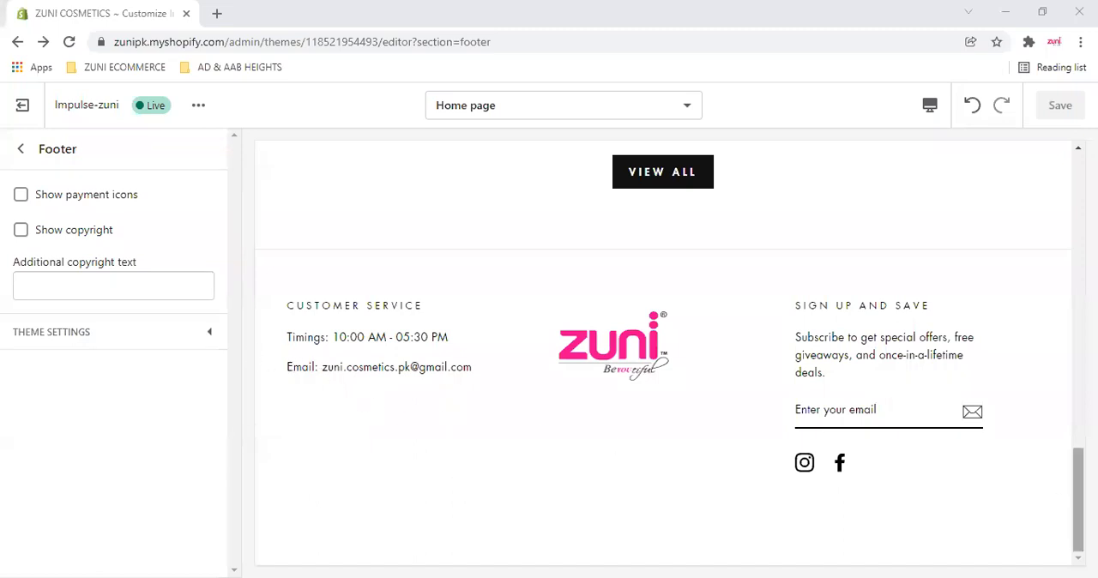
left_click_drag(1078, 500, 1078, 447)
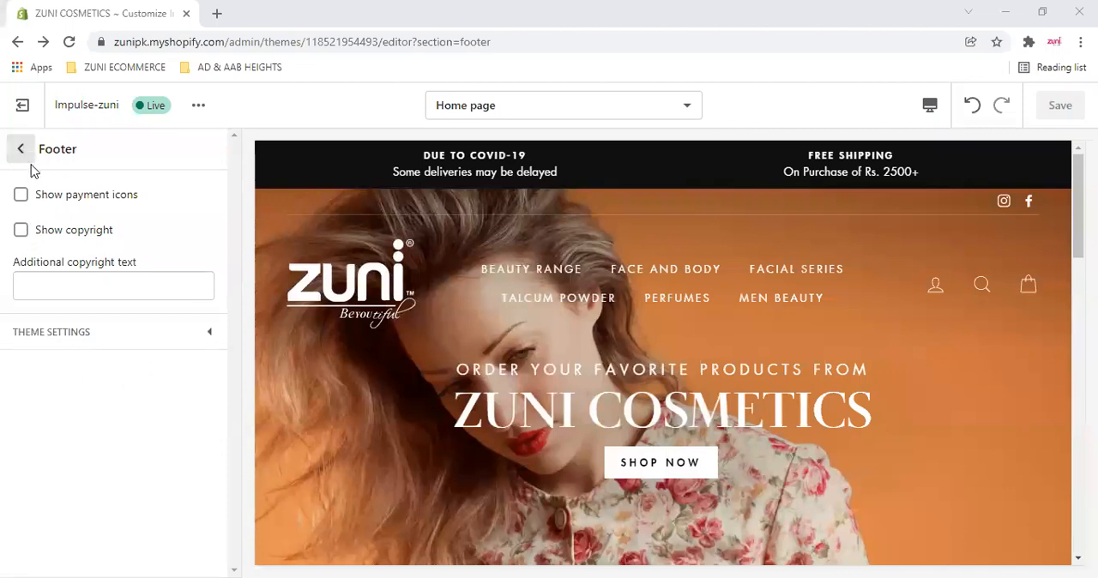
left_click(206, 335)
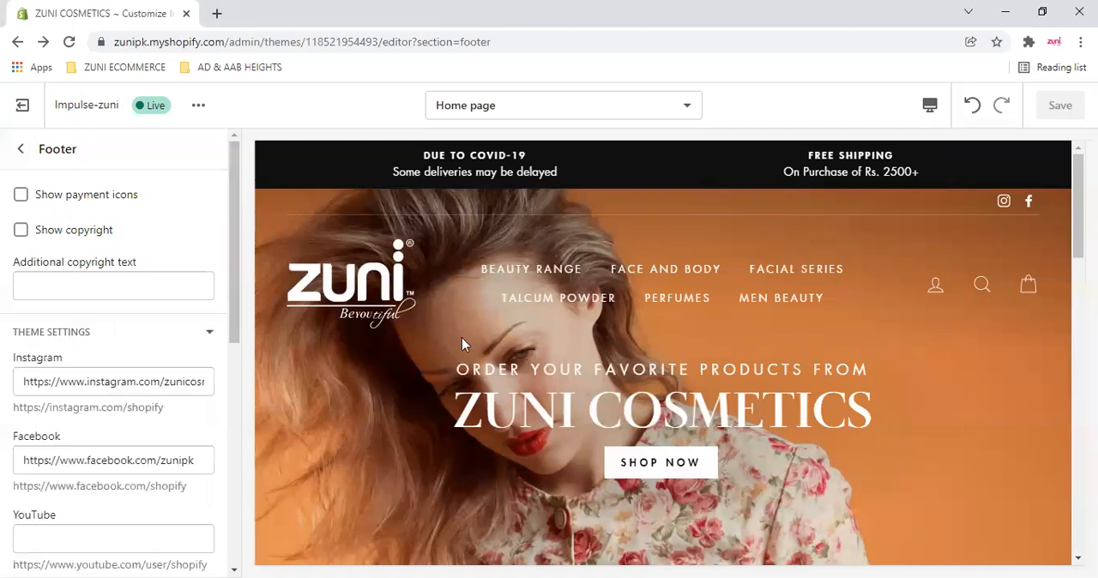
scroll(497, 463, "down", 10)
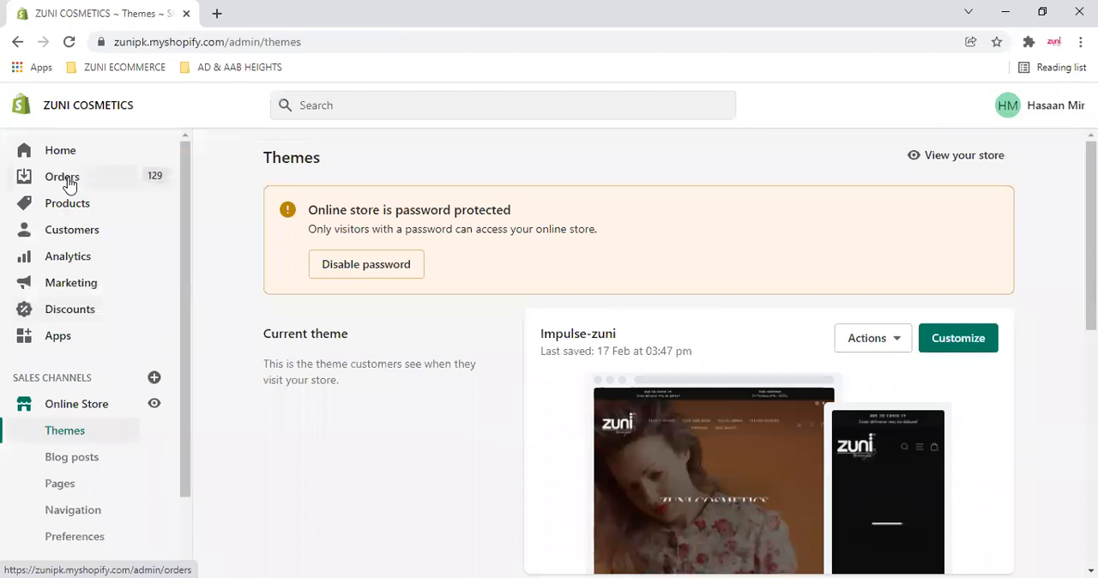
- Open the store's Orders page in a new browser tab and switch to it
right_click(69, 185)
left_click(96, 192)
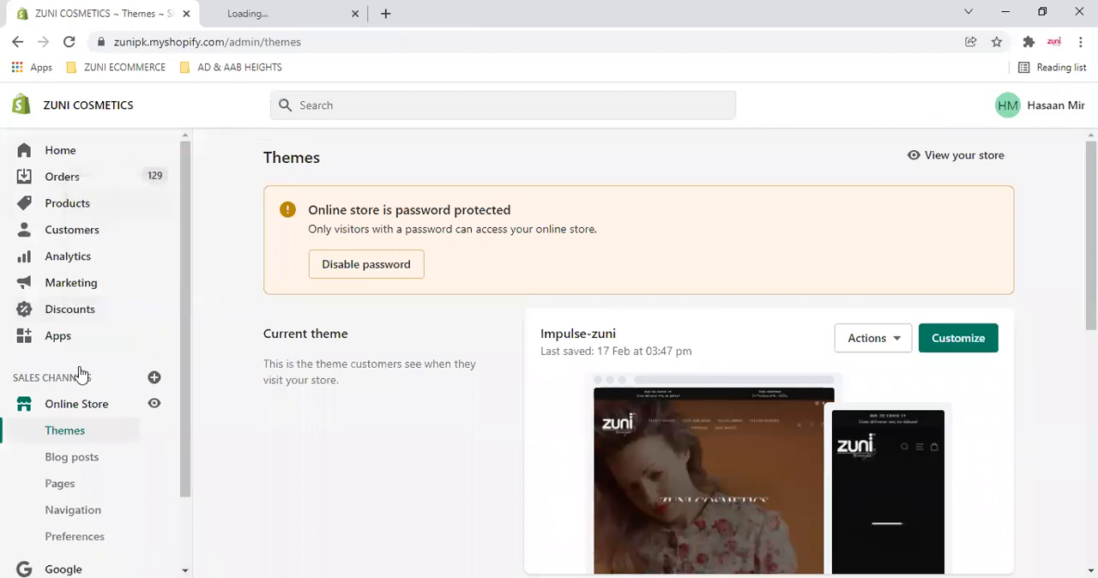
scroll(72, 476, "down", 1)
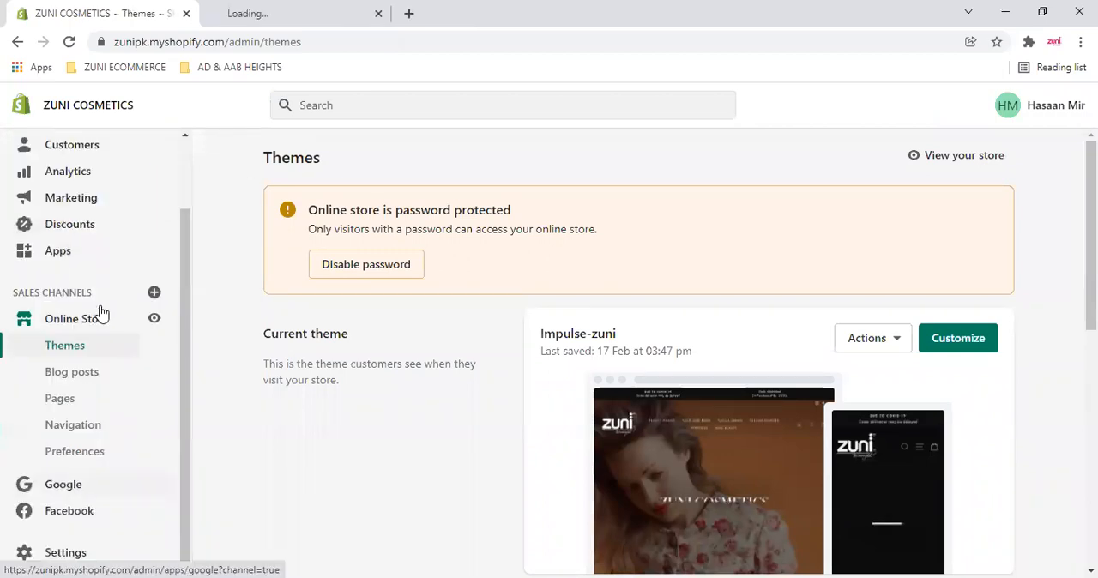
left_click(255, 13)
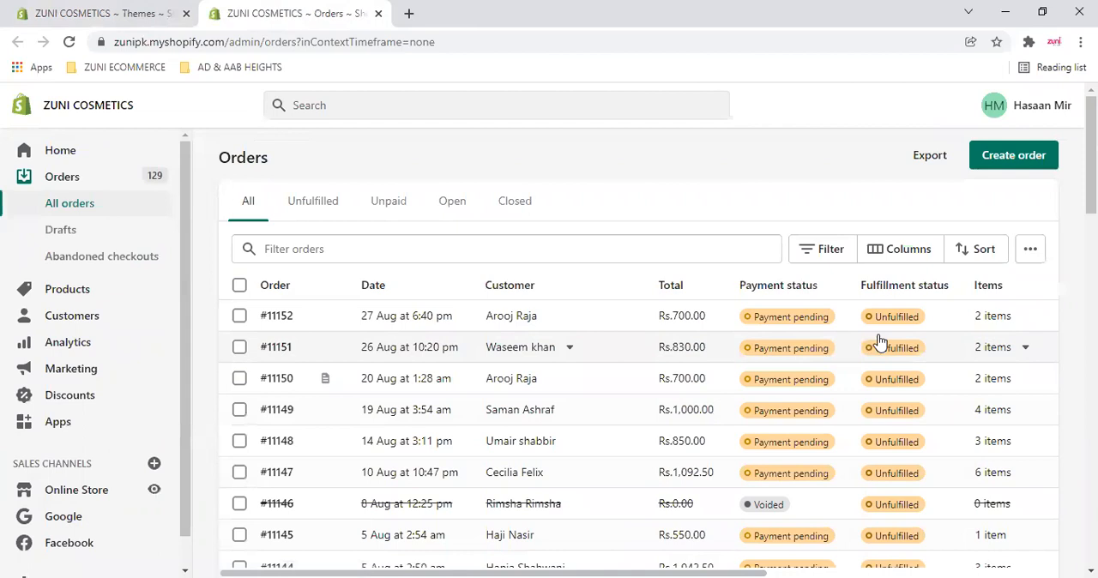
- Look through the list of all orders with their payment and fulfillment statuses, and check the additional view options
scroll(879, 341, "down", 10)
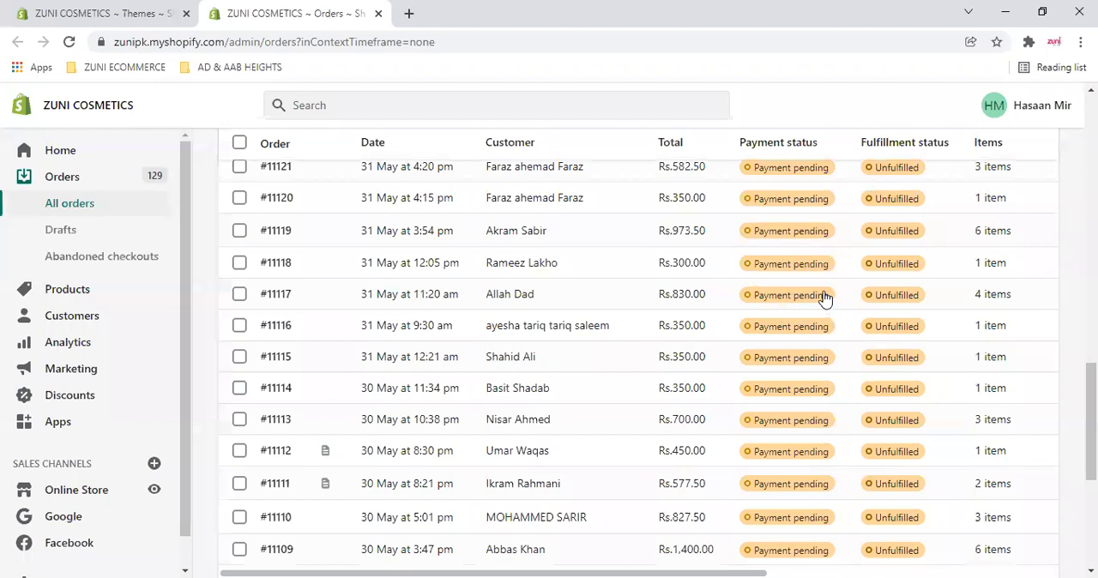
scroll(824, 297, "up", 10)
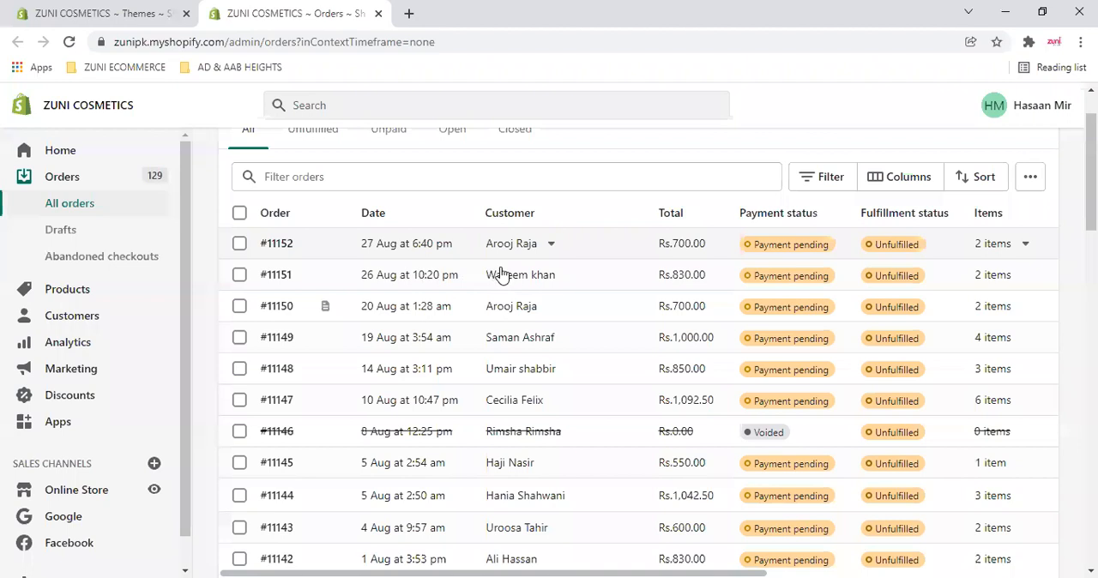
scroll(506, 272, "up", 1)
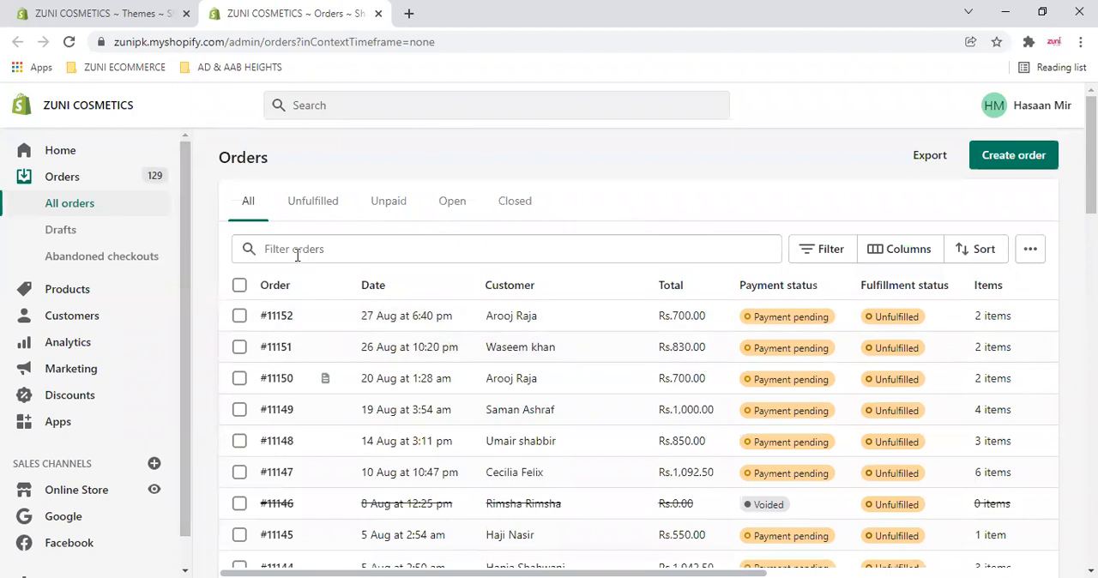
left_click(1033, 259)
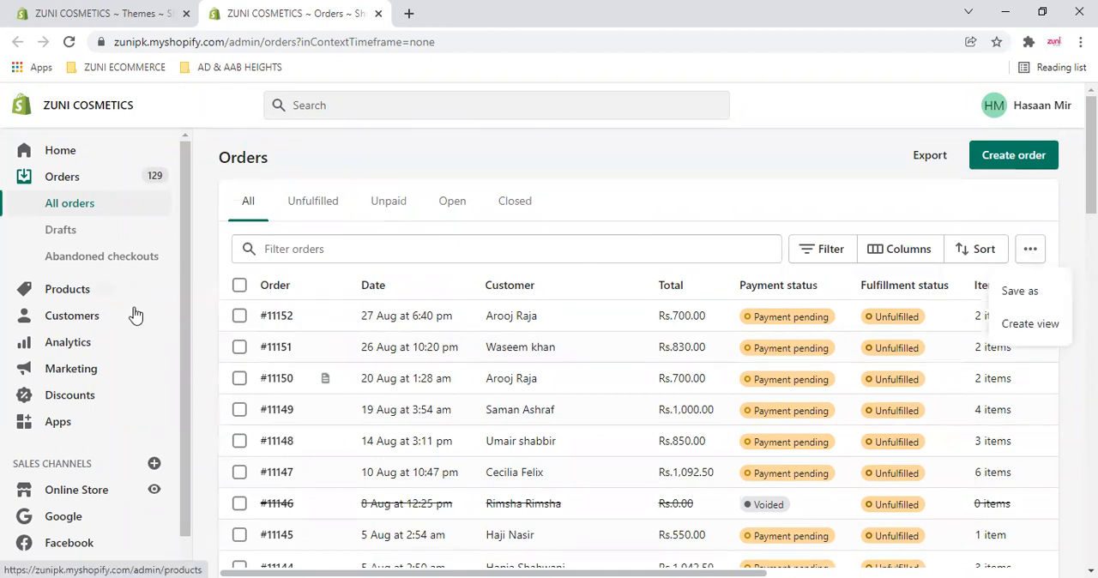
scroll(382, 379, "down", 2)
scroll(520, 372, "up", 2)
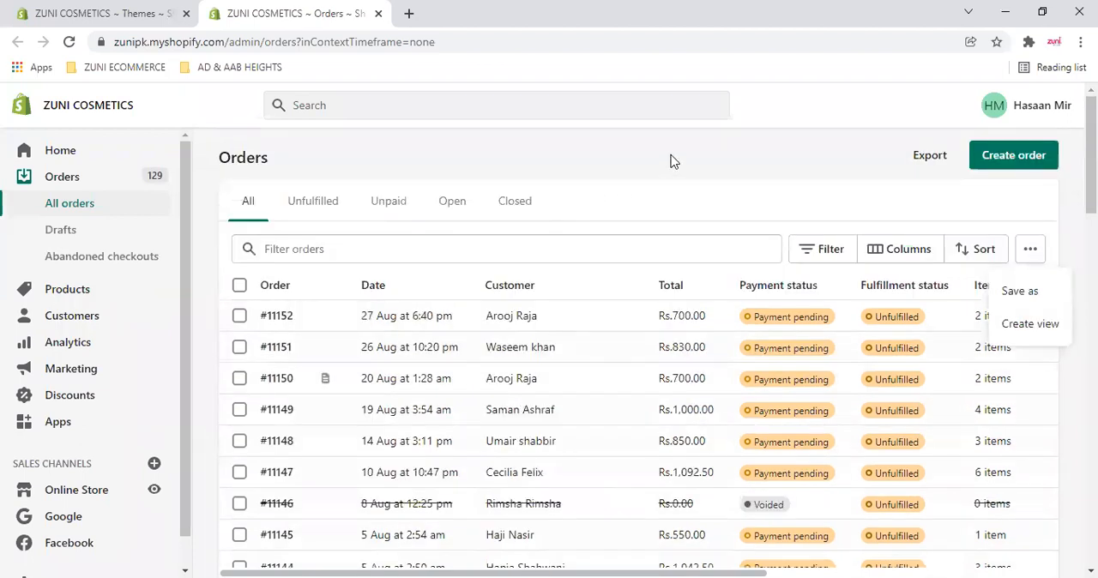
left_click(674, 161)
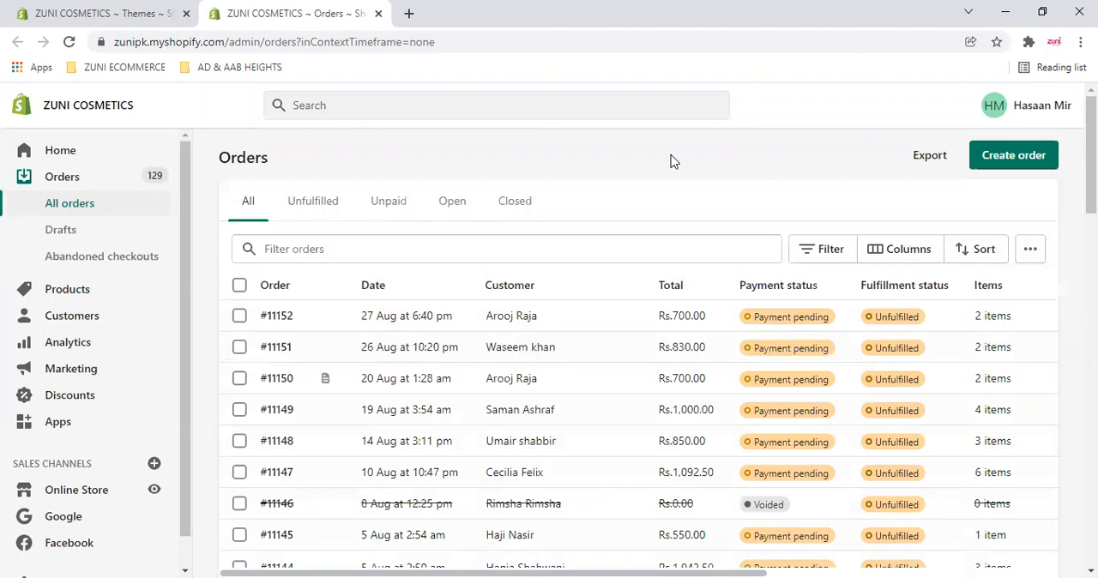
- Search Google for "shopify commission on sales" in a new browser tab
left_click(407, 15)
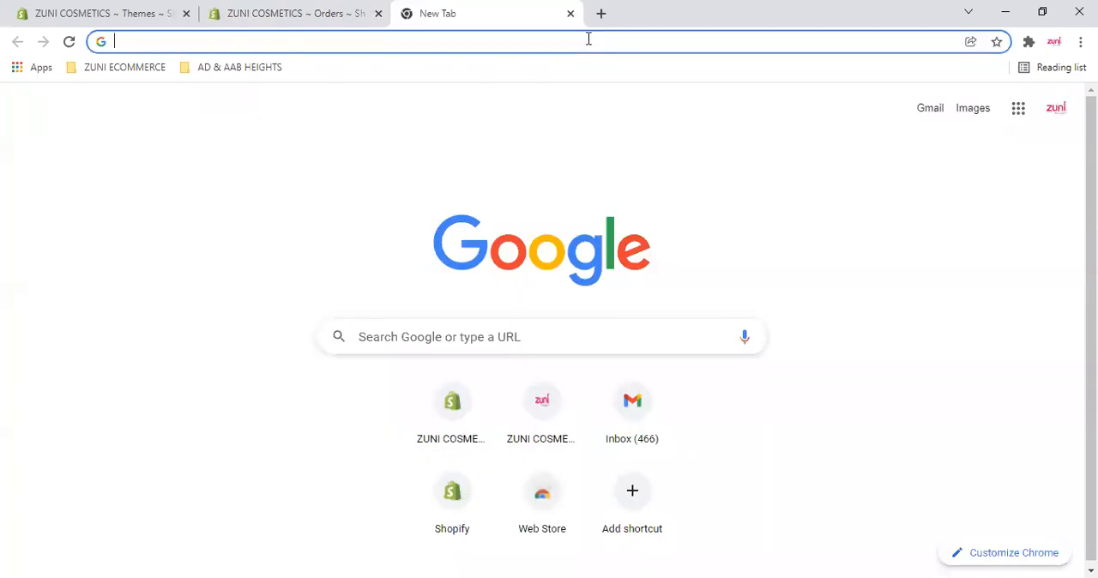
type("shopify profi")
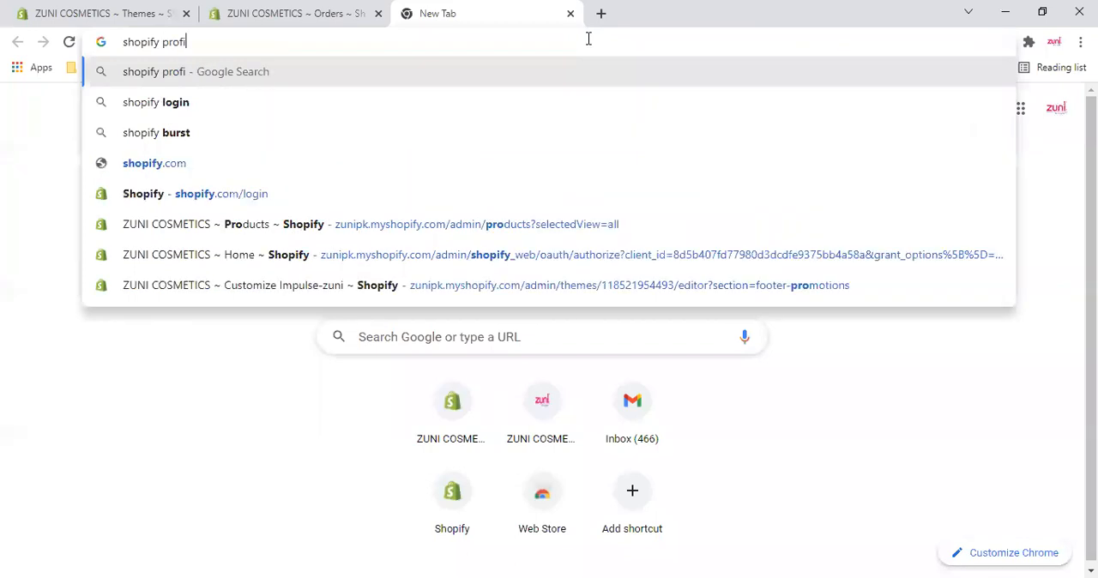
type("t s")
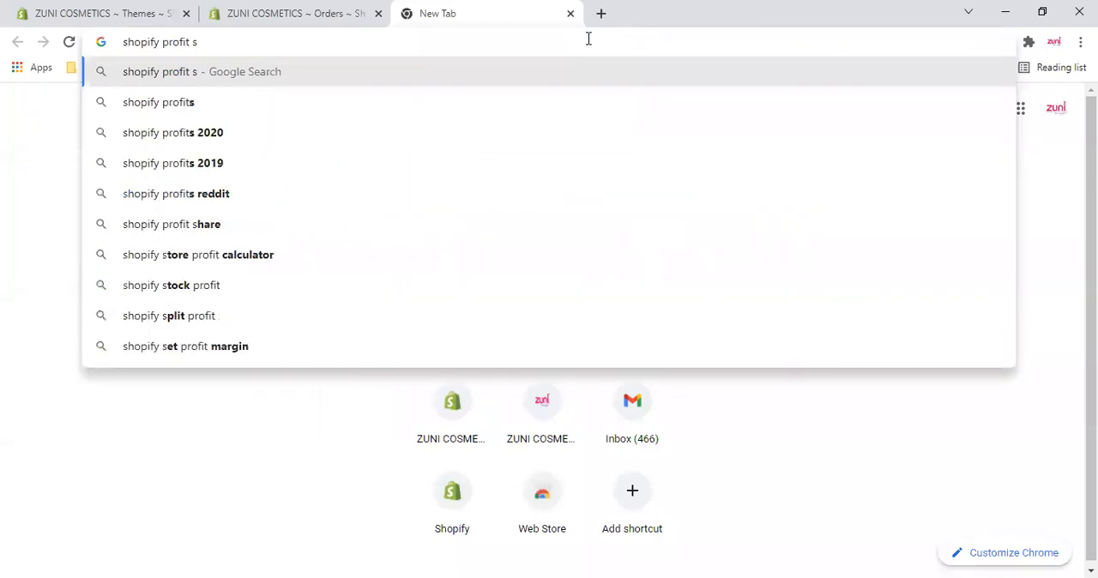
key("BackSpace")
key("BackSpace")
key("BackSpace")
key("BackSpace")
key("BackSpace")
key("BackSpace")
key("BackSpace")
key("BackSpace")
key("BackSpace")
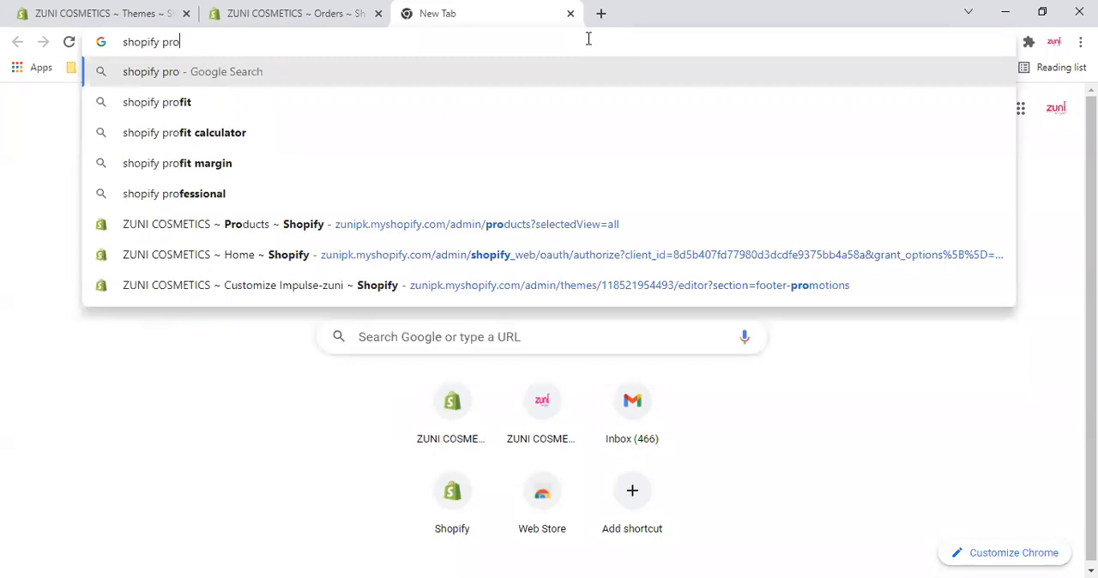
type("commision on sale")
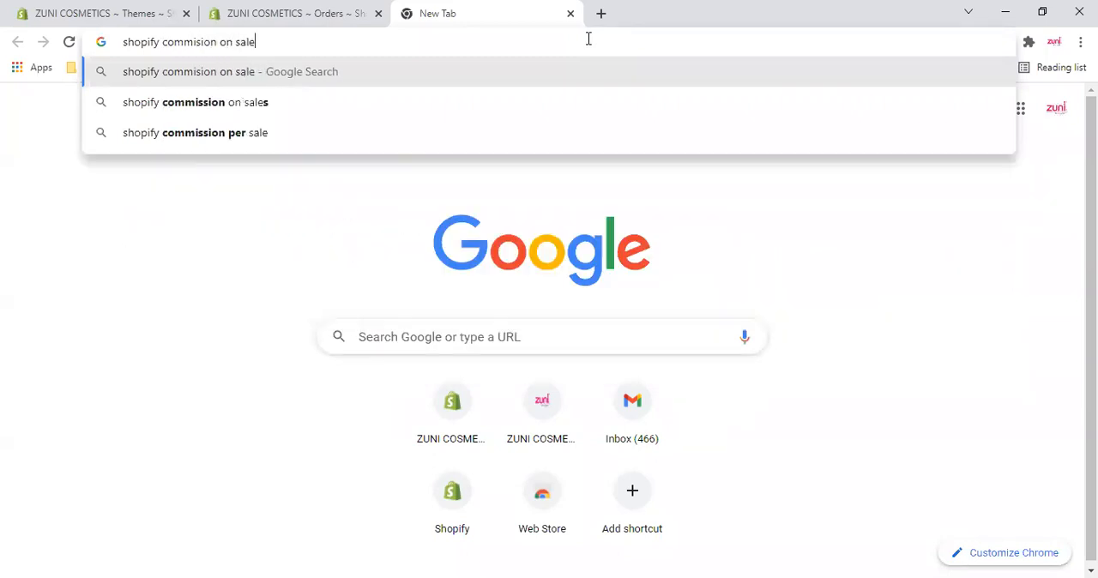
key("Down")
key("Return")
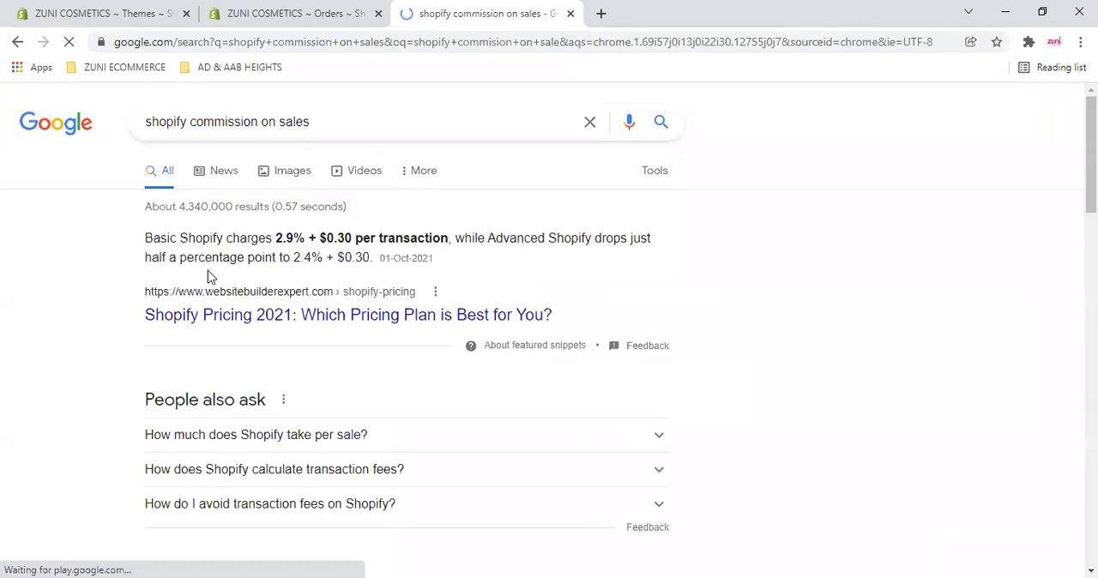
- Highlight the Basic Shopify transaction fee in the featured snippet and open the Shopify Pricing 2021 article in a new browser tab
left_click_drag(275, 237, 353, 237)
left_click(414, 236)
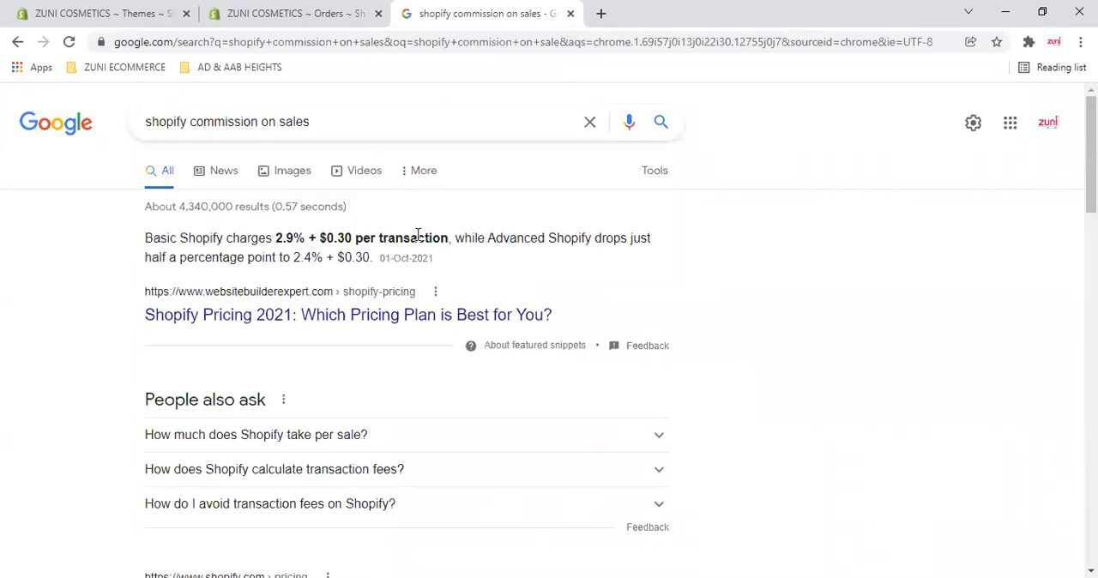
middle_click(306, 310)
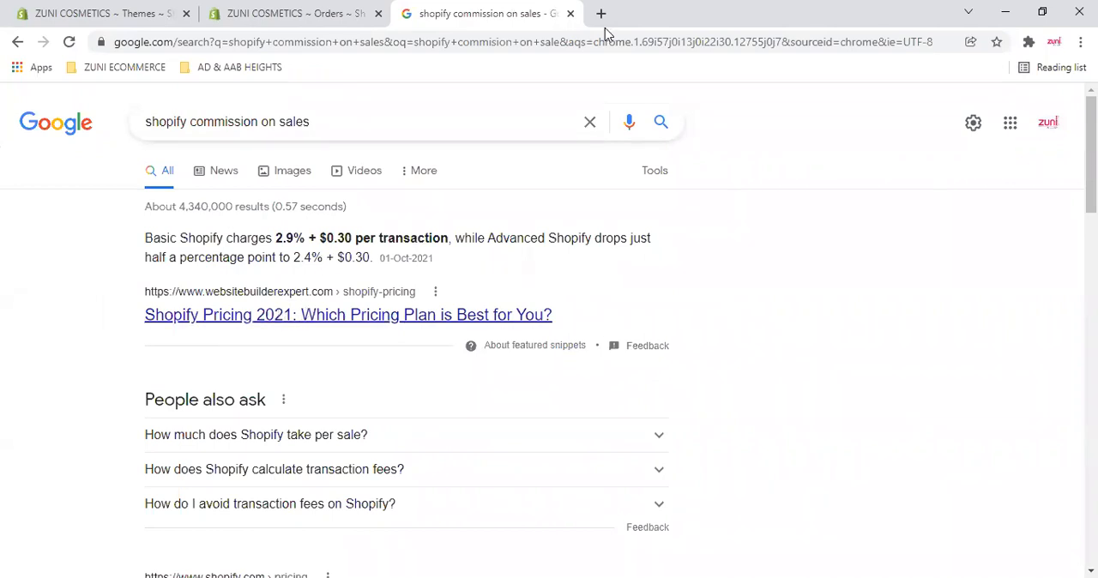
left_click(644, 7)
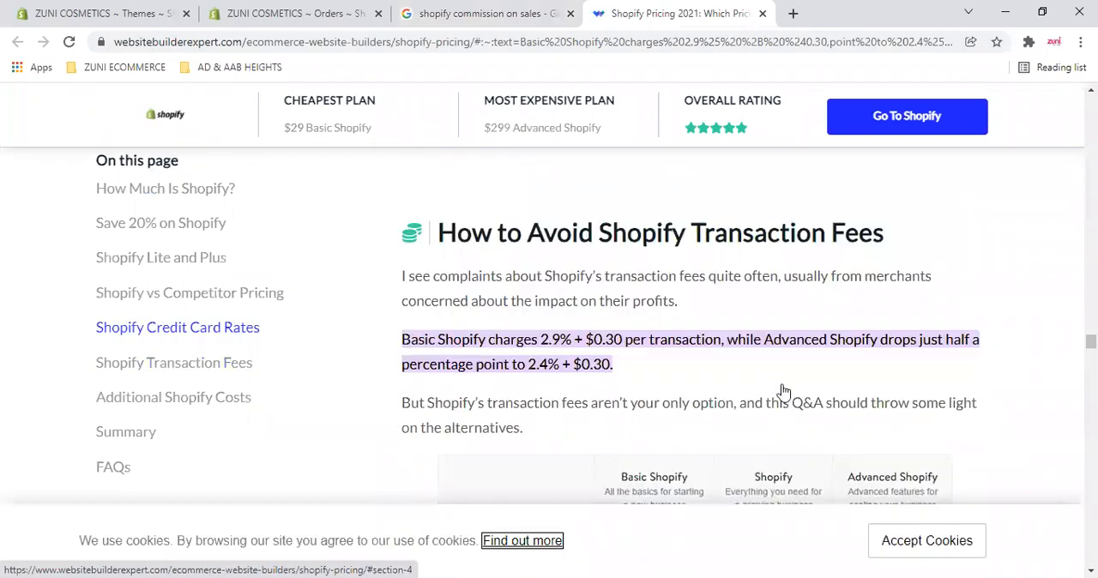
- Examine the article's section on avoiding transaction fees, including the fee table for Basic Shopify, Shopify and Advanced Shopify
scroll(952, 321, "down", 2)
scroll(912, 338, "down", 3)
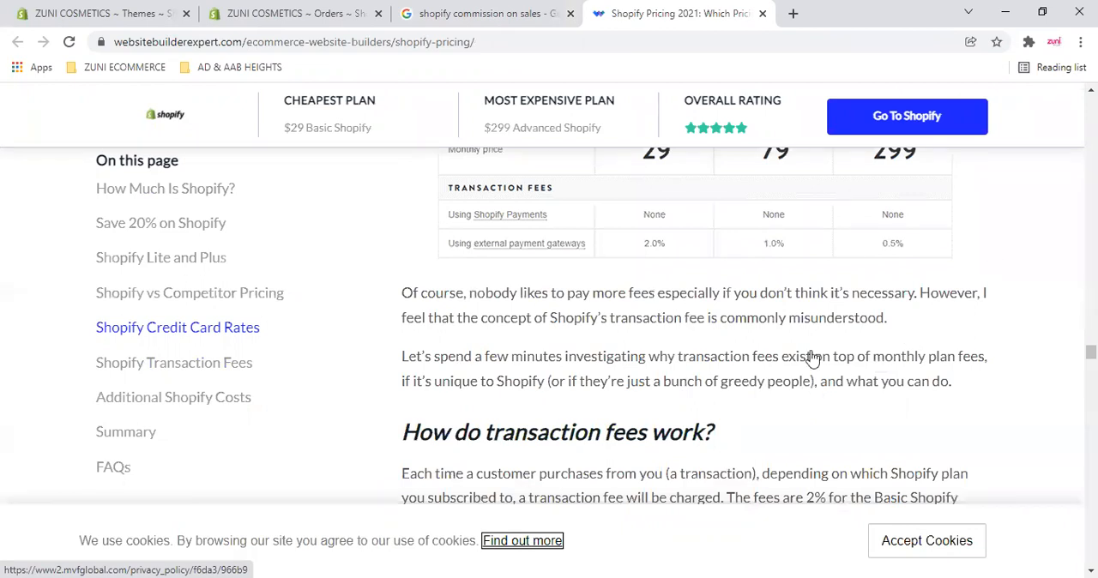
scroll(809, 365, "up", 2)
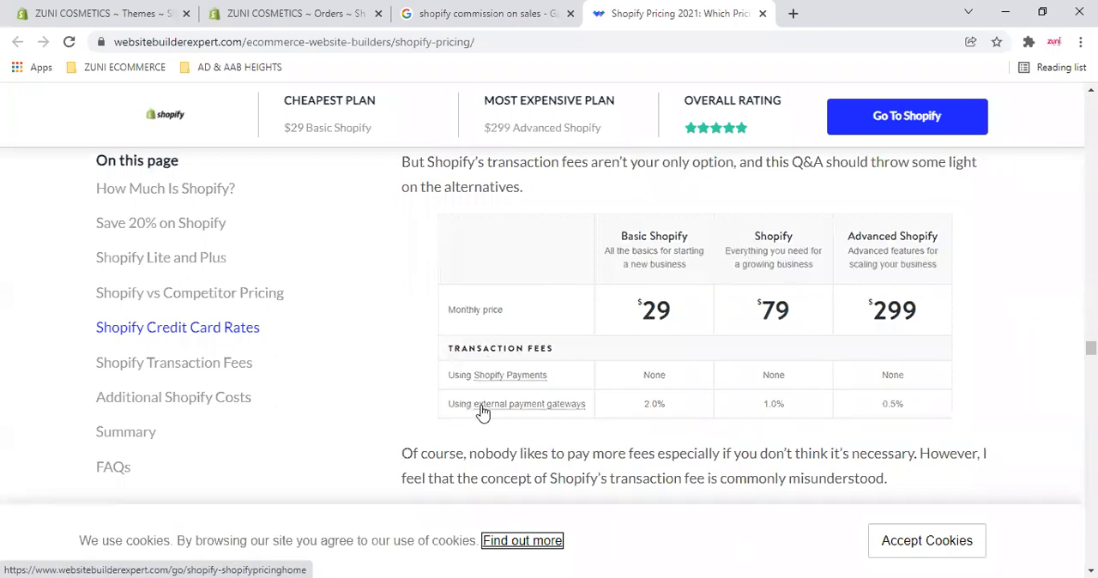
scroll(633, 410, "up", 1)
scroll(629, 407, "up", 2)
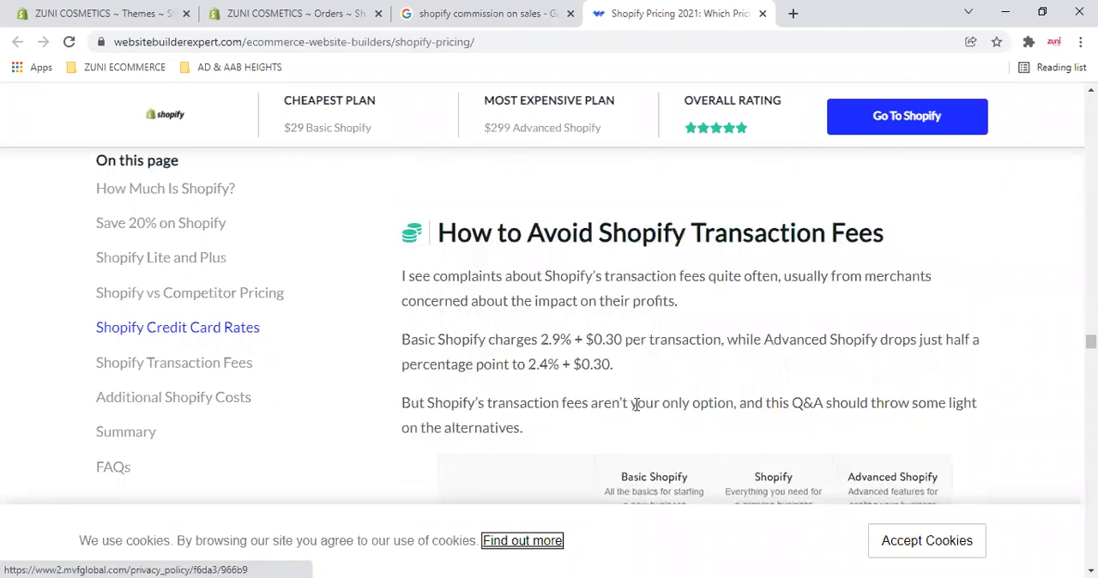
scroll(635, 407, "down", 1)
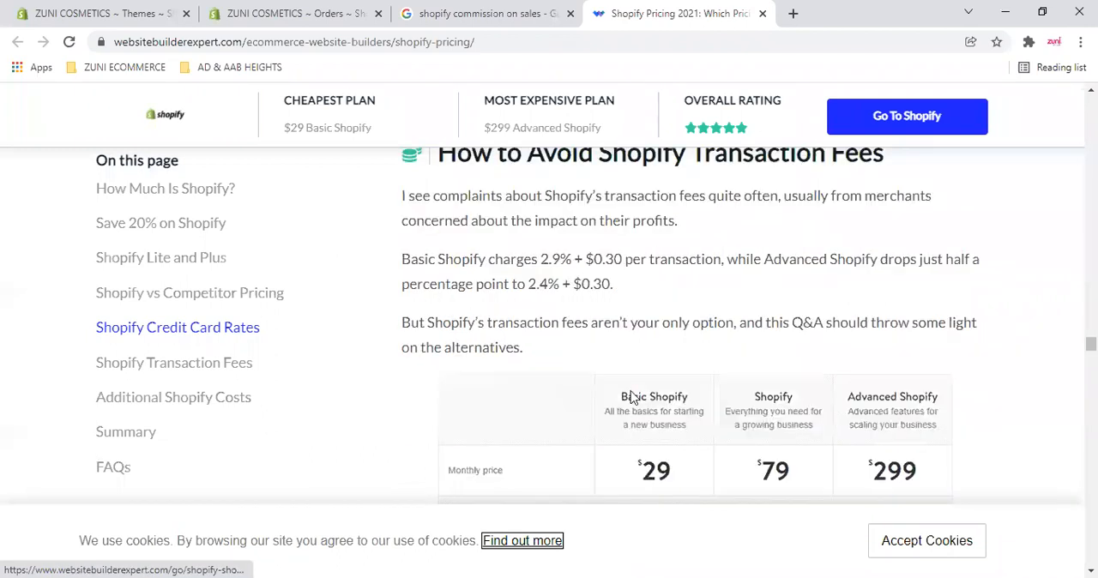
scroll(663, 388, "up", 4)
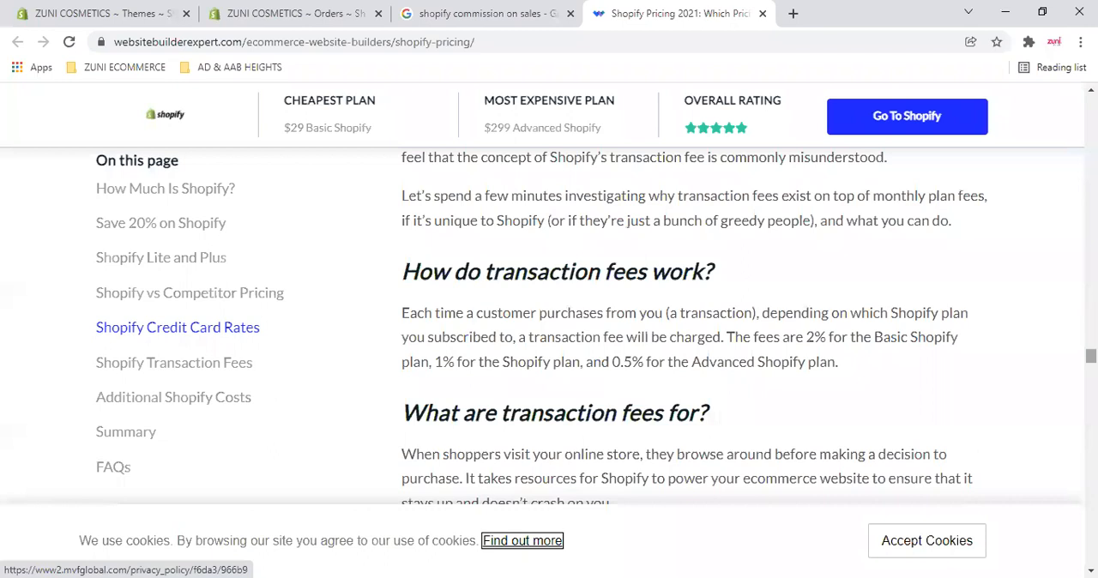
- Read the article's transaction fee questions and answers down to the section on removing Shopify's transaction fees
scroll(687, 326, "down", 1)
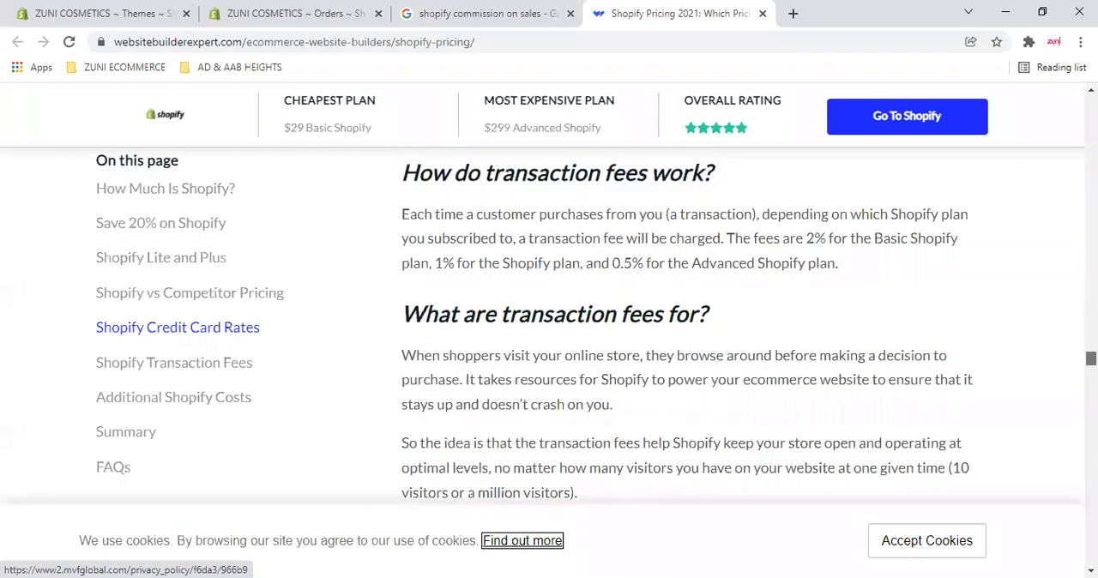
scroll(687, 326, "down", 2)
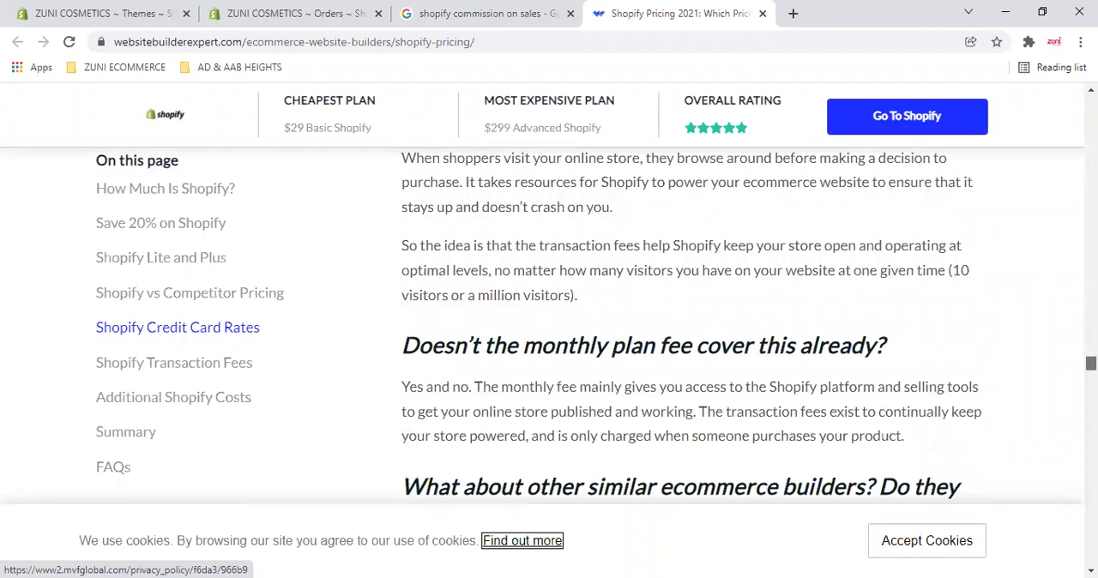
scroll(687, 326, "down", 2)
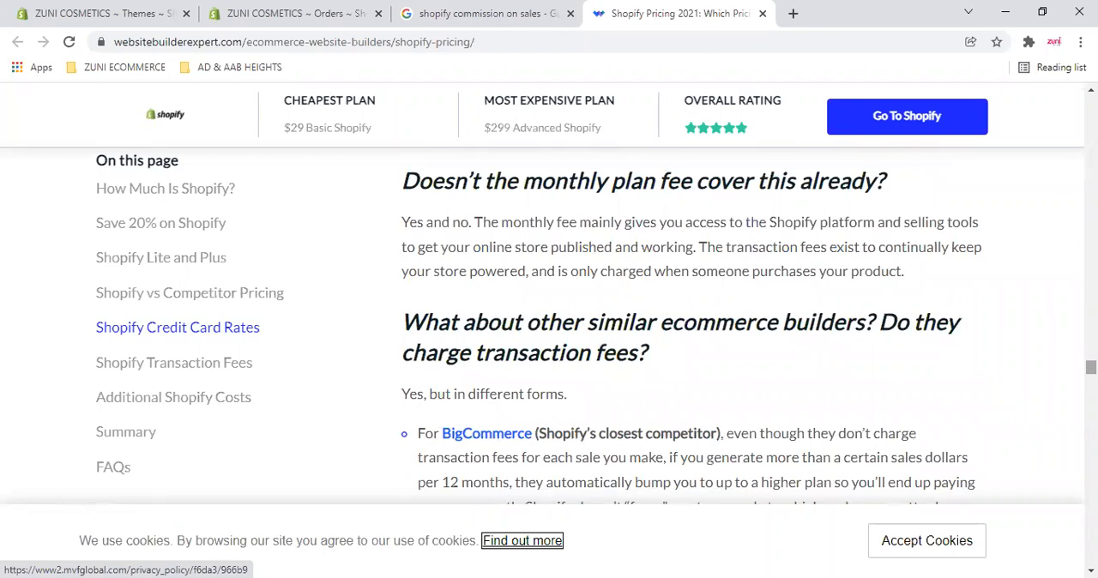
scroll(687, 326, "down", 1)
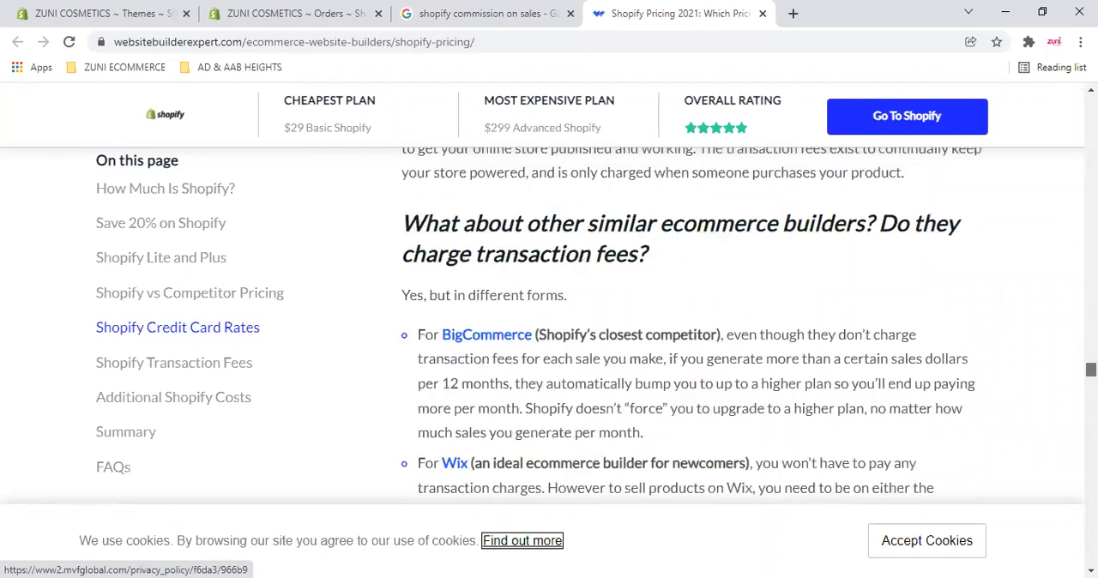
scroll(686, 326, "down", 3)
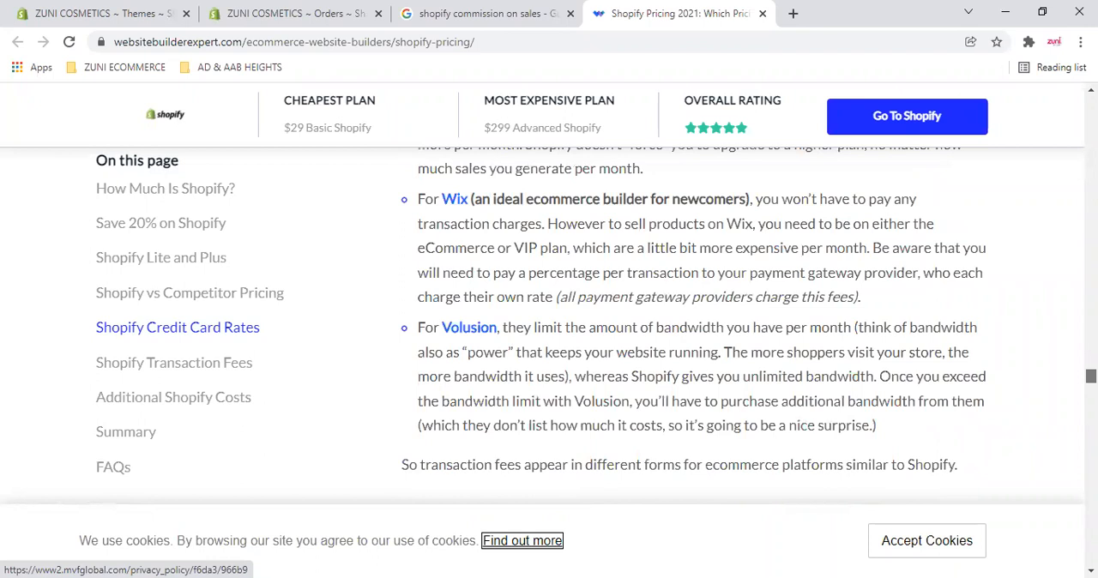
scroll(687, 326, "down", 4)
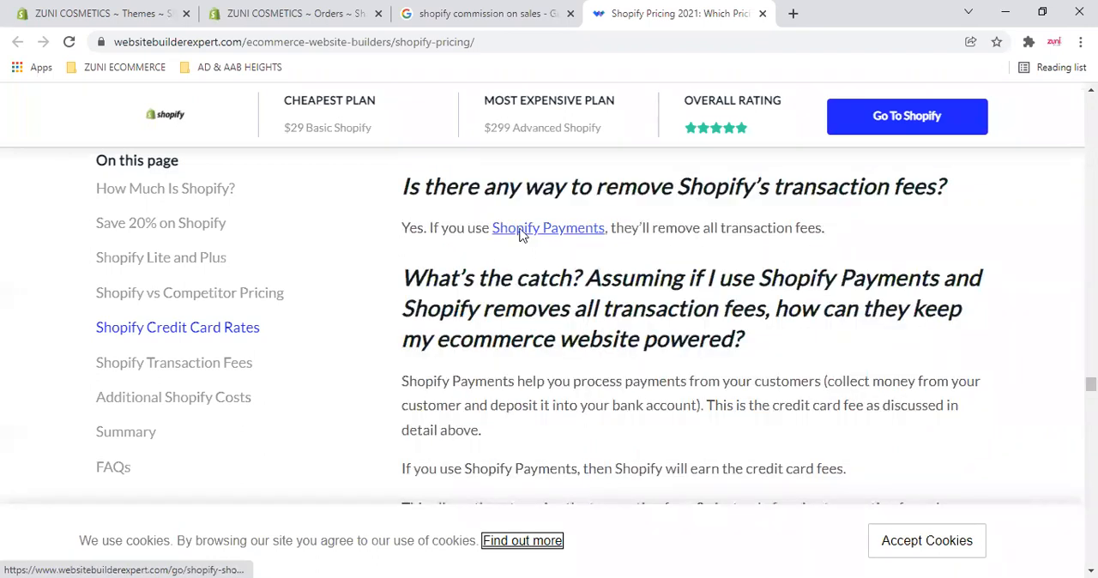
- Open the article's Shopify Payments link in a new tab, recheck the plan fee table, and glance at the Shopify Payments page
left_click(631, 229)
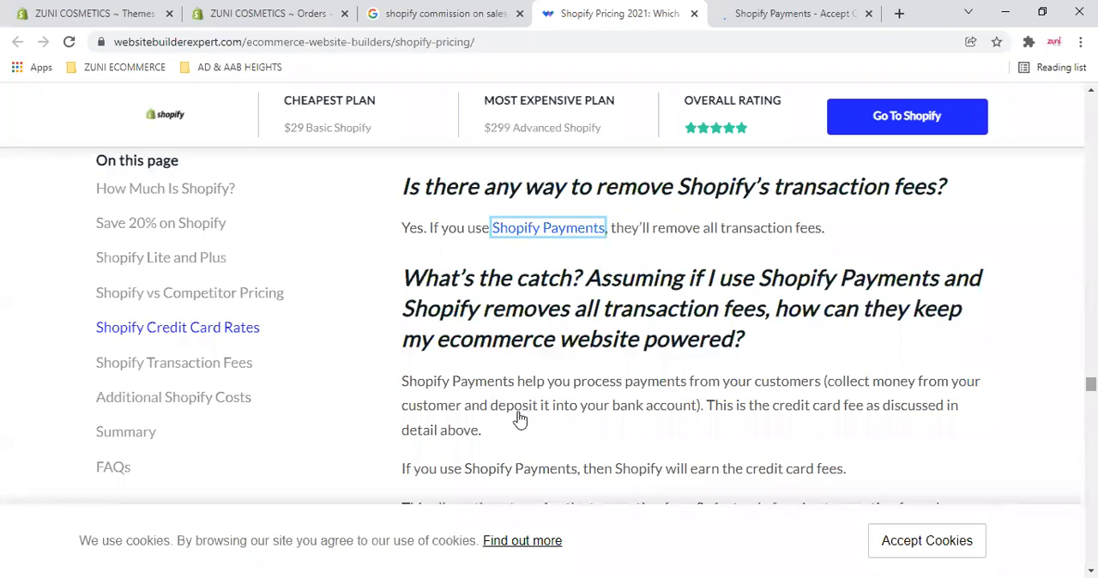
scroll(520, 417, "down", 5)
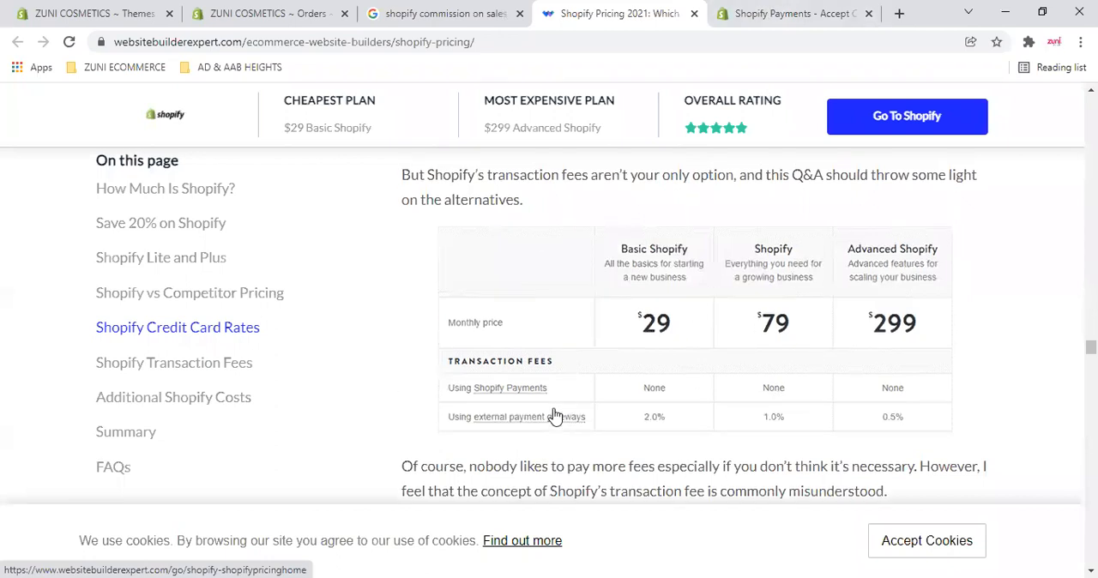
scroll(553, 418, "up", 2)
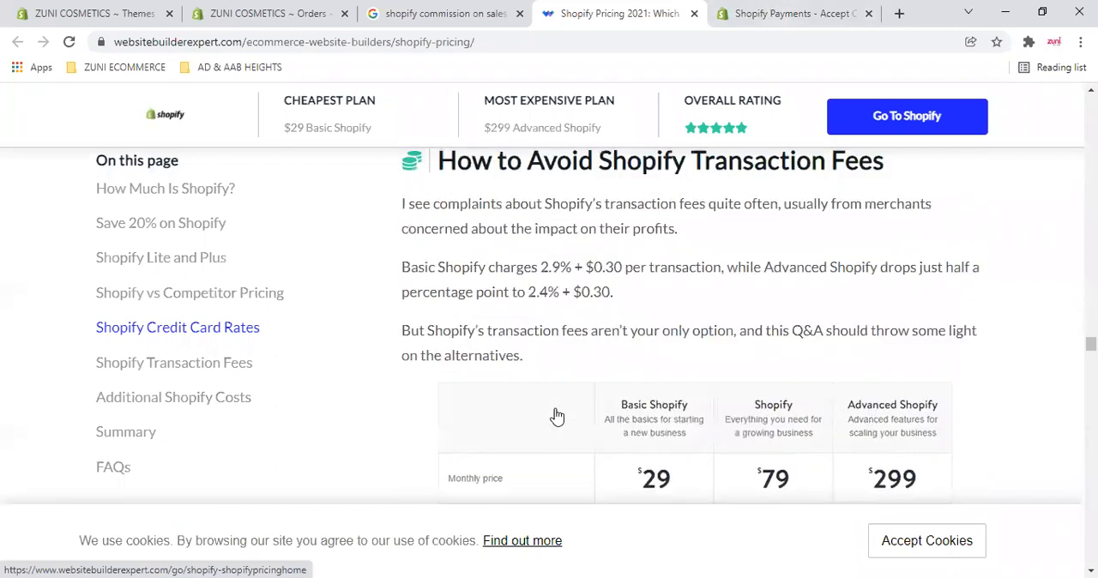
left_click(798, 13)
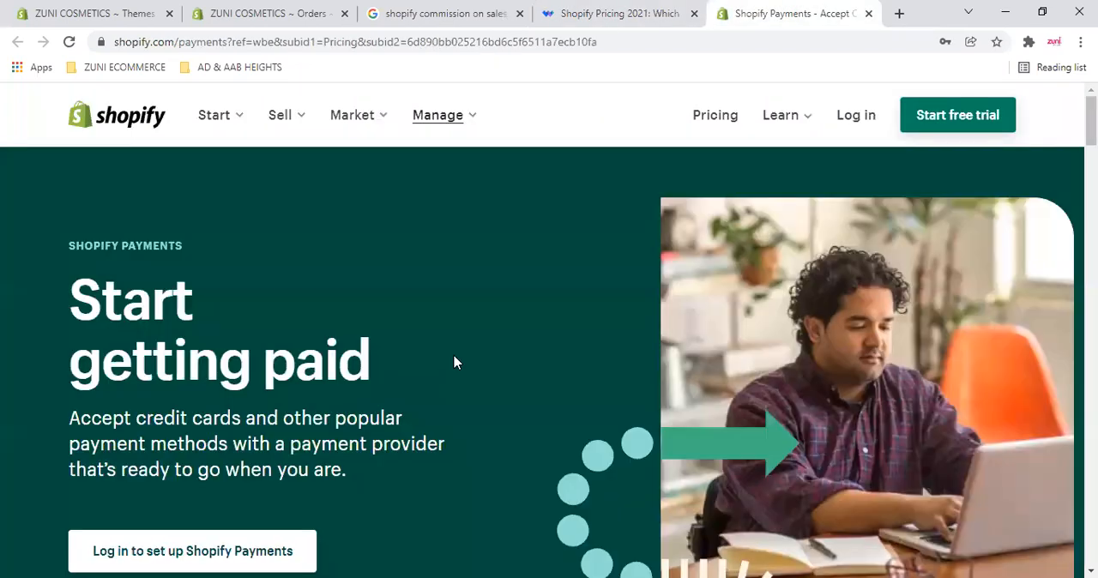
left_click(645, 14)
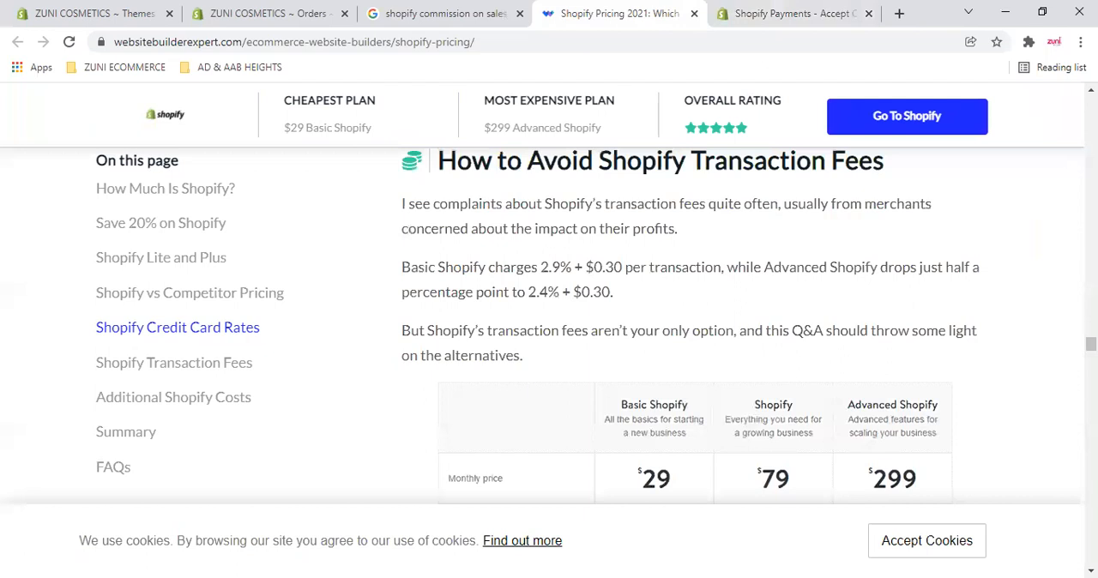
- Go through the article's fee explanations again, from the plan table back to the answer recommending Shopify Payments
scroll(687, 326, "down", 7)
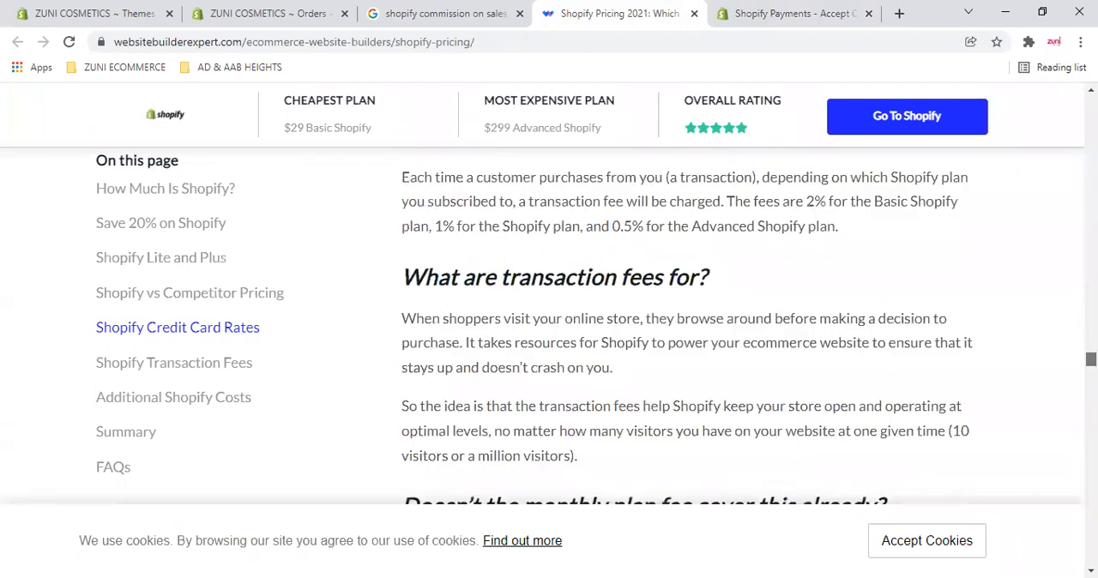
scroll(686, 326, "down", 1)
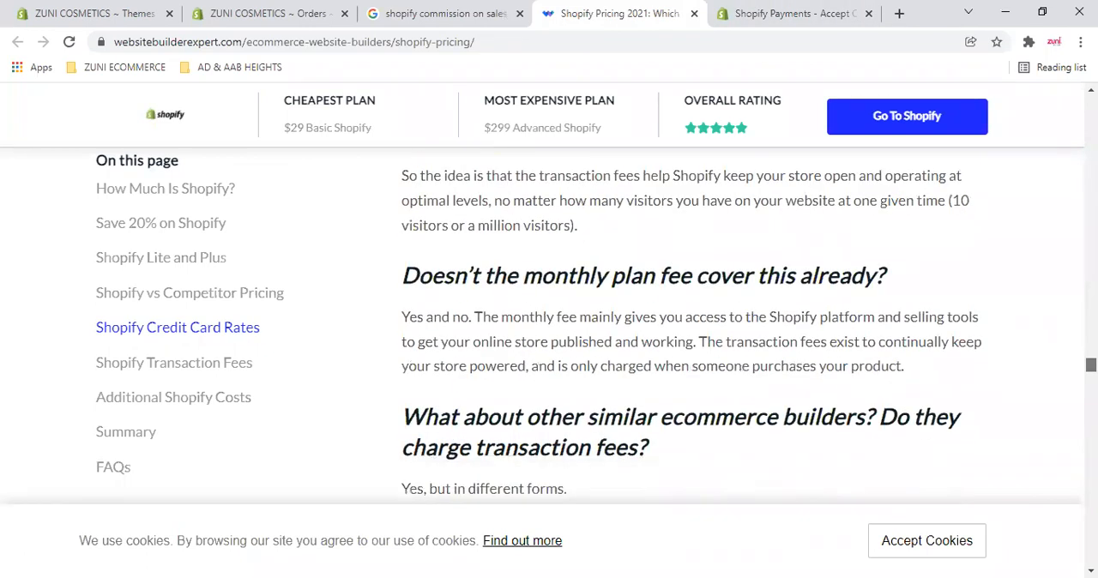
scroll(686, 326, "down", 3)
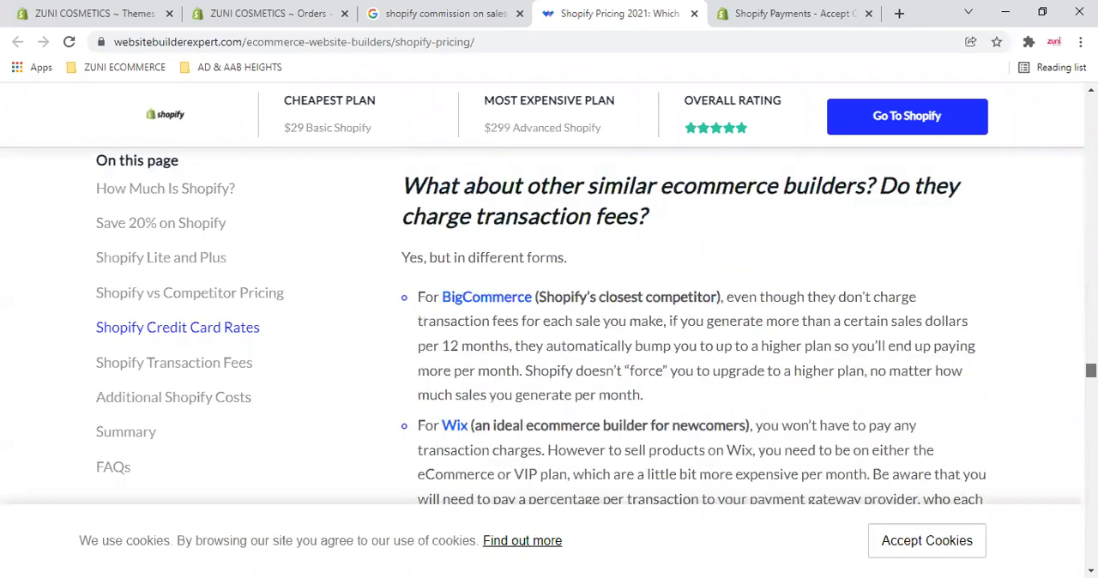
scroll(549, 257, "down", 5)
scroll(532, 317, "up", 1)
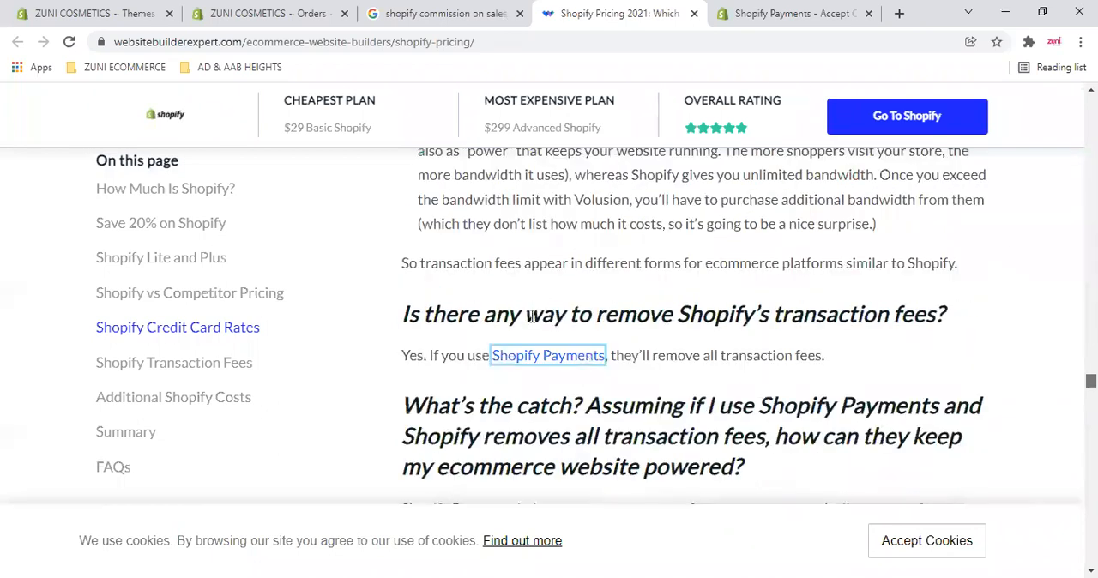
- View the introduction and setup login option on the Shopify Payments page, and close its tab
left_click(805, 12)
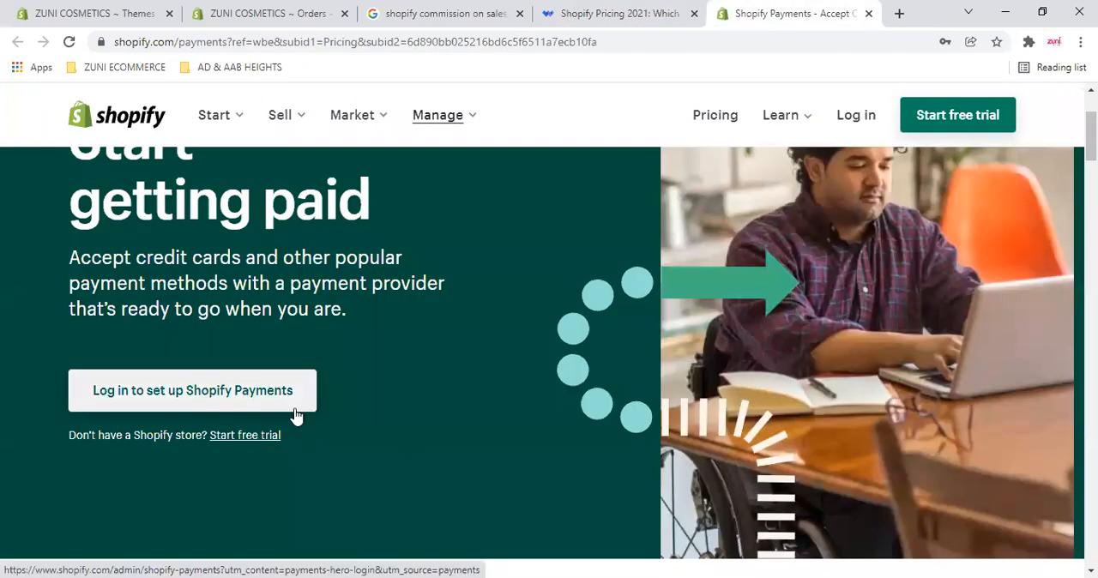
scroll(543, 360, "up", 1)
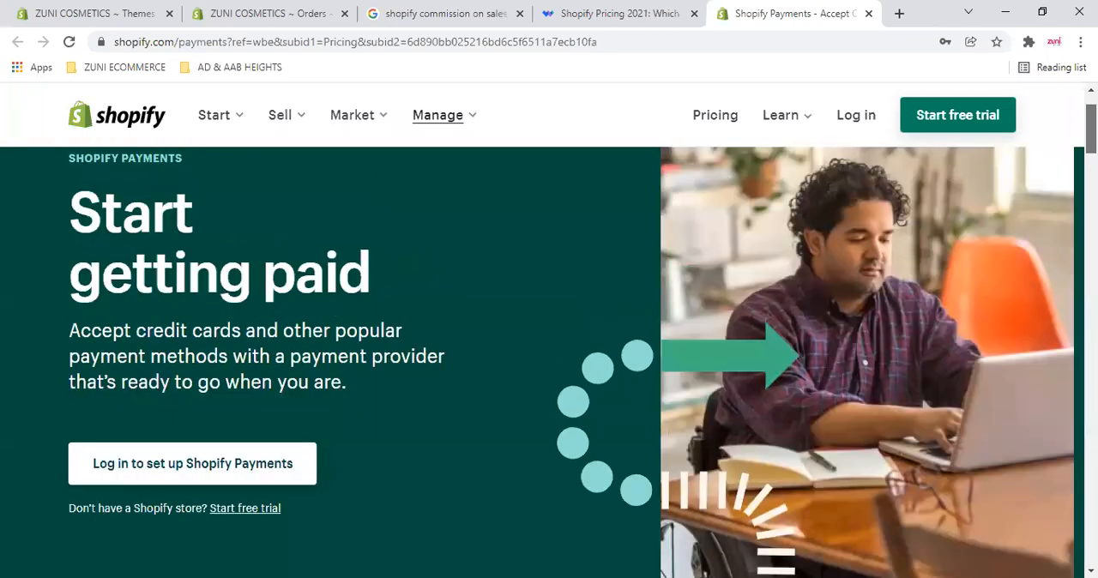
scroll(549, 343, "up", 1)
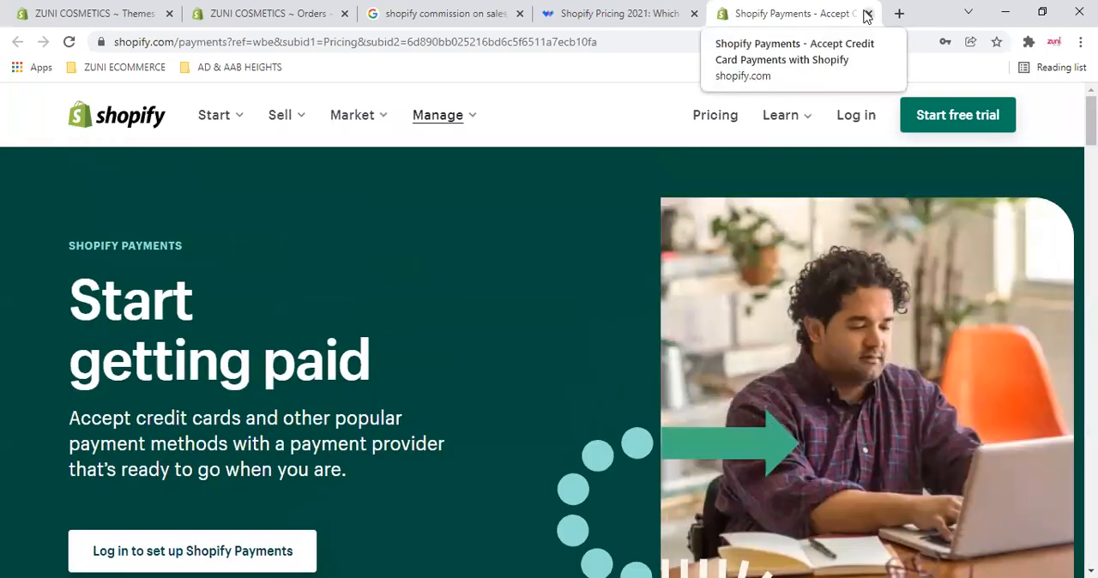
key("ctrl+Page_Up")
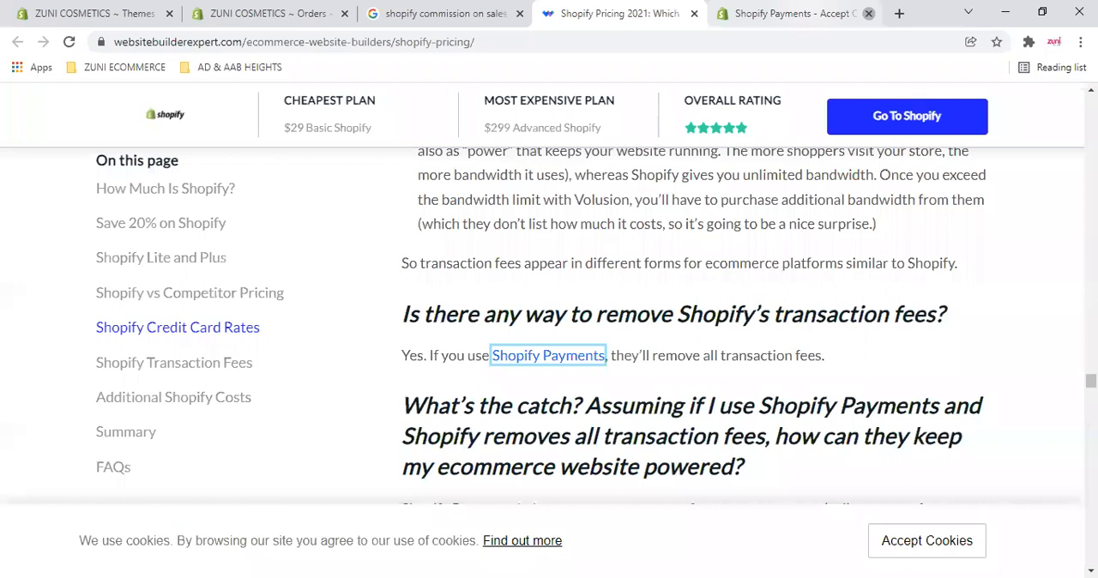
left_click(868, 13)
- Skim the rest of the pricing article through additional costs, summary and FAQs, and return to the Shopify Payments cost questions
scroll(686, 343, "down", 3)
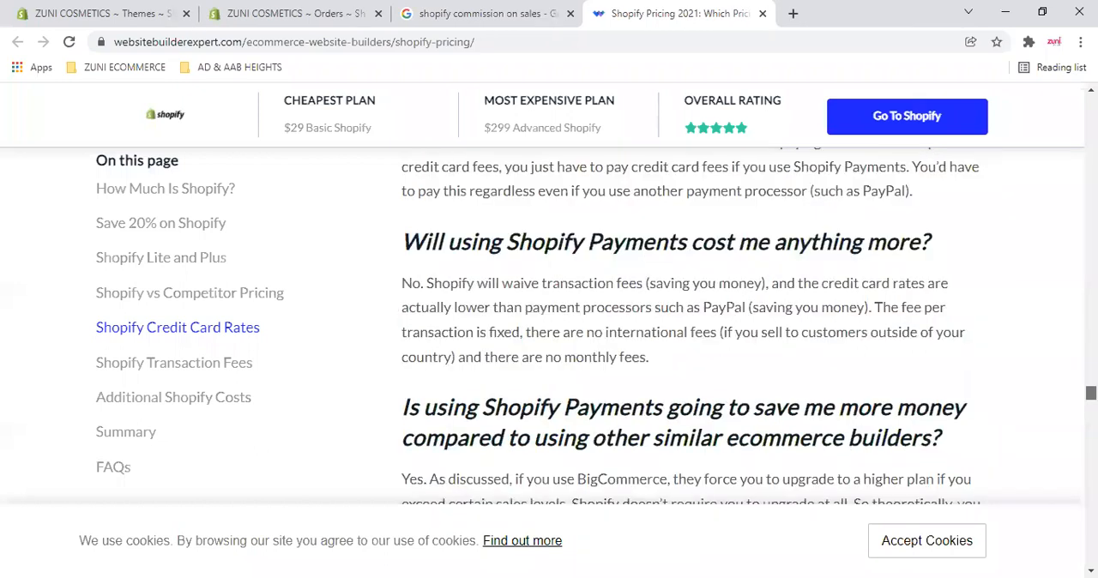
scroll(686, 343, "down", 10)
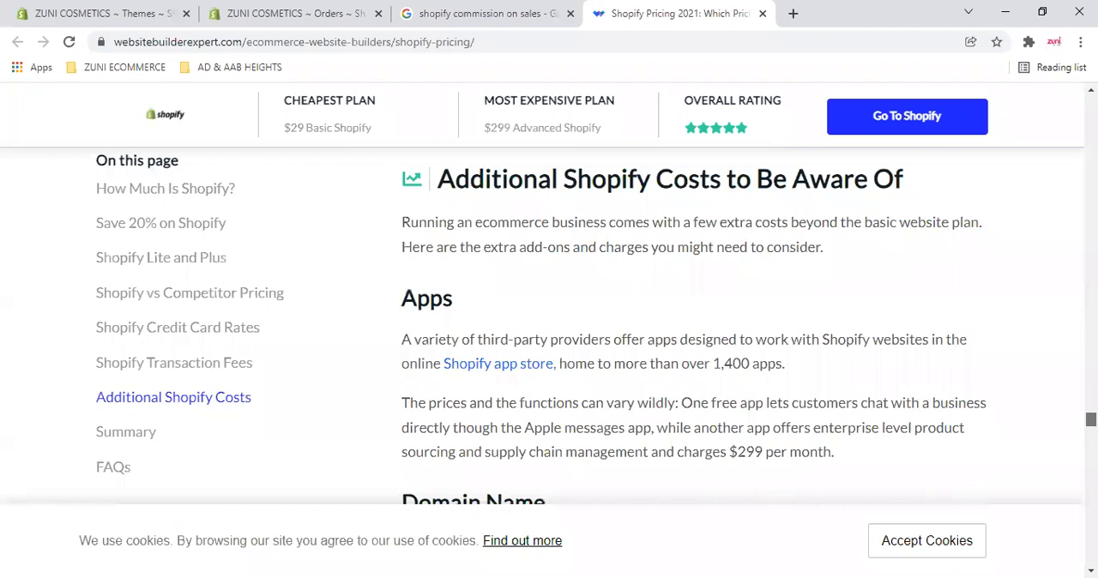
scroll(686, 343, "down", 3)
scroll(687, 344, "down", 5)
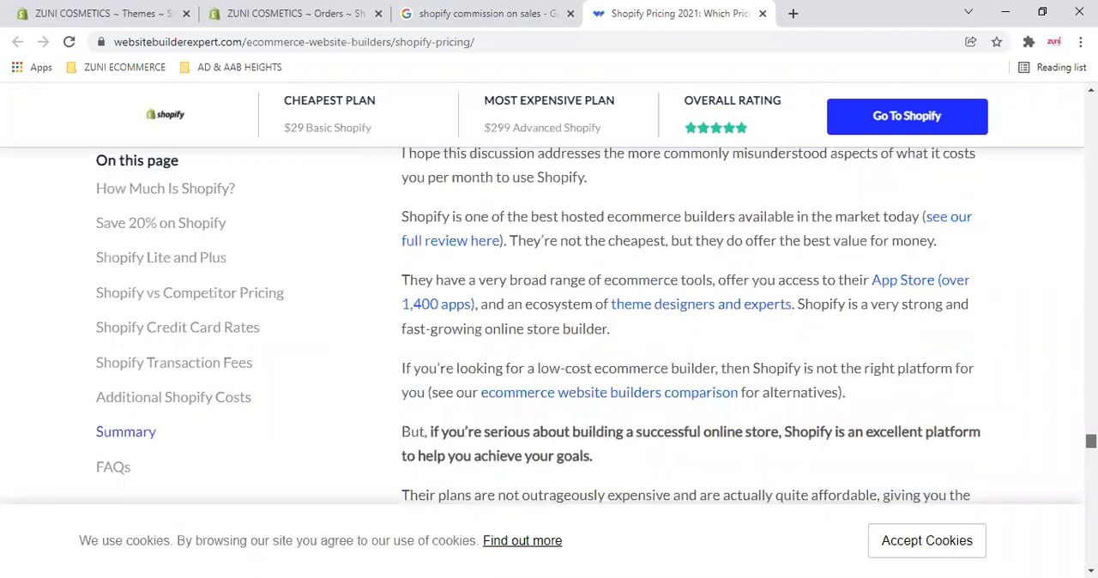
scroll(686, 343, "down", 5)
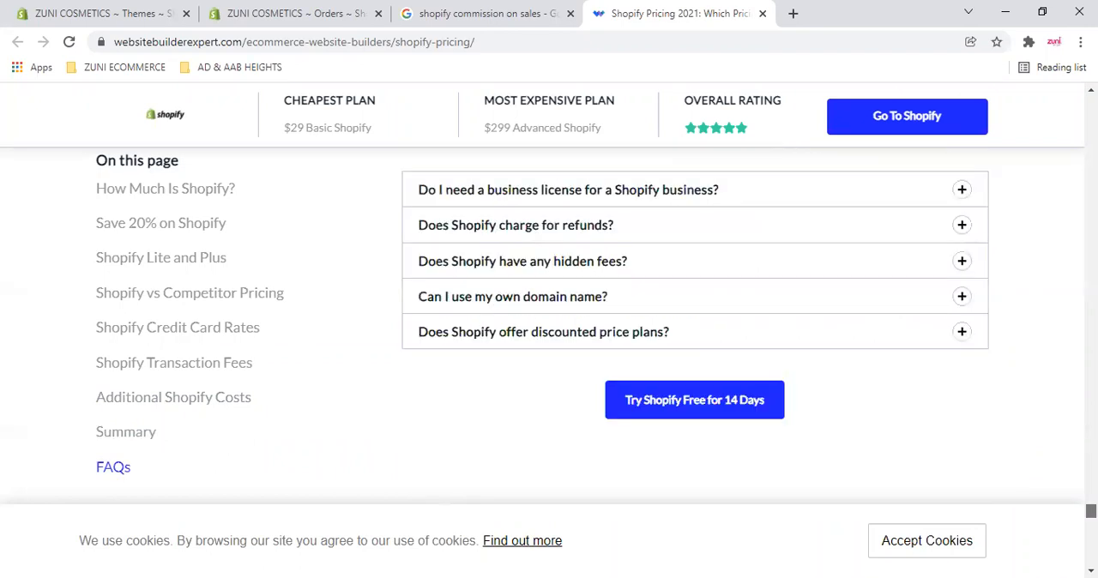
scroll(686, 344, "down", 2)
left_click_drag(1092, 522, 1091, 393)
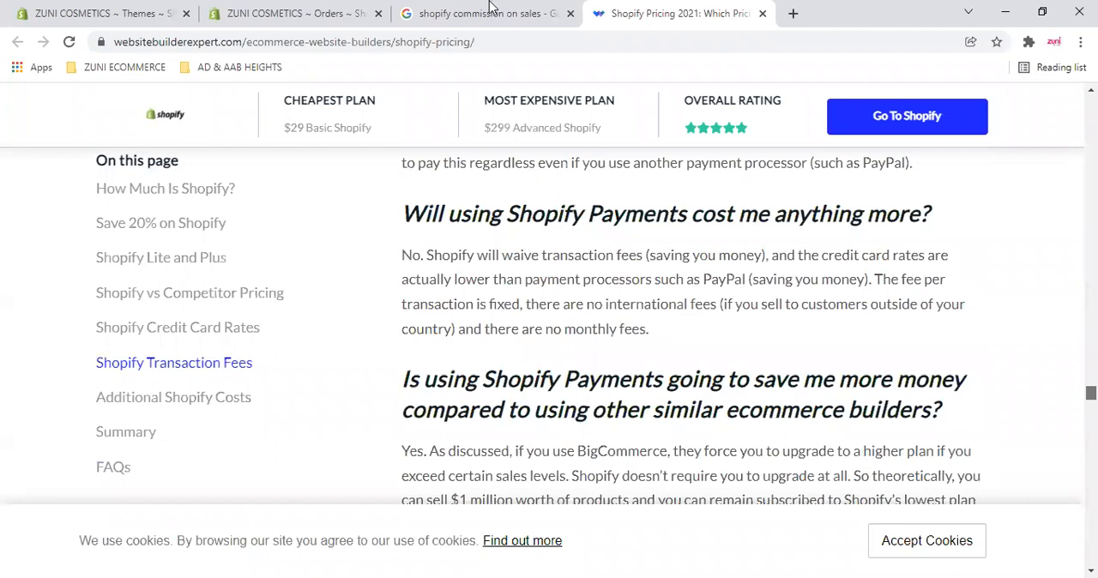
- Return to the Google search results and highlight the Basic and Advanced Shopify per-transaction charges in the featured snippet
key("ctrl+shift+Tab")
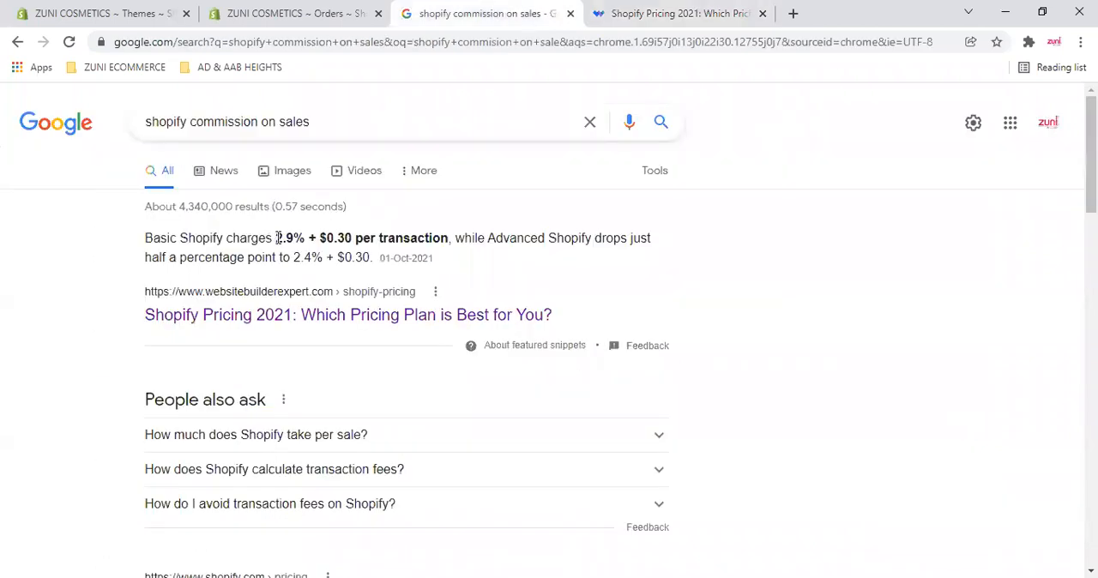
left_click_drag(320, 239, 667, 245)
left_click(666, 256)
left_click_drag(326, 257, 507, 264)
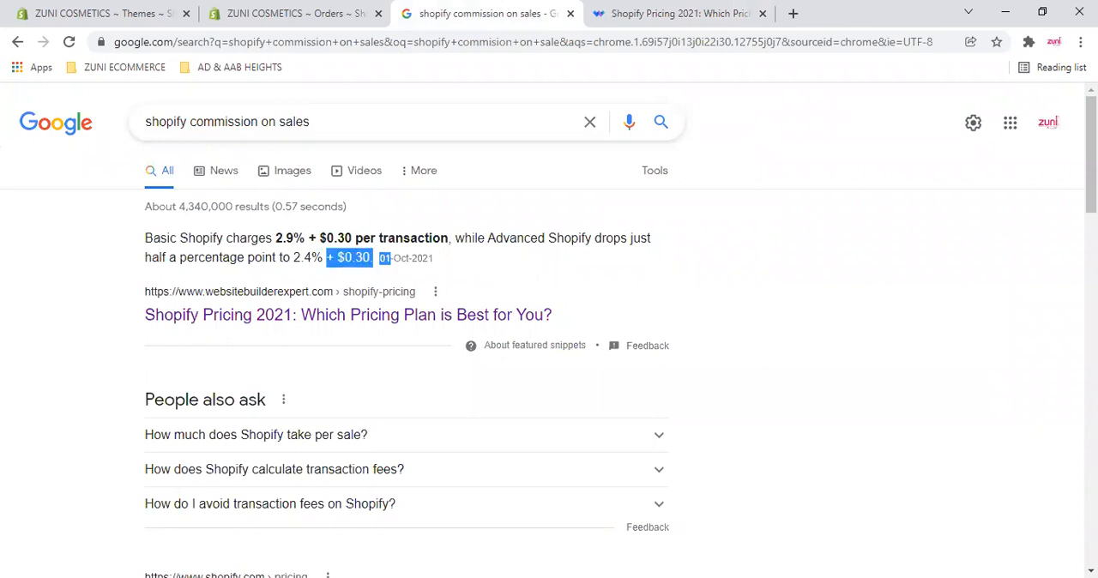
left_click(662, 375)
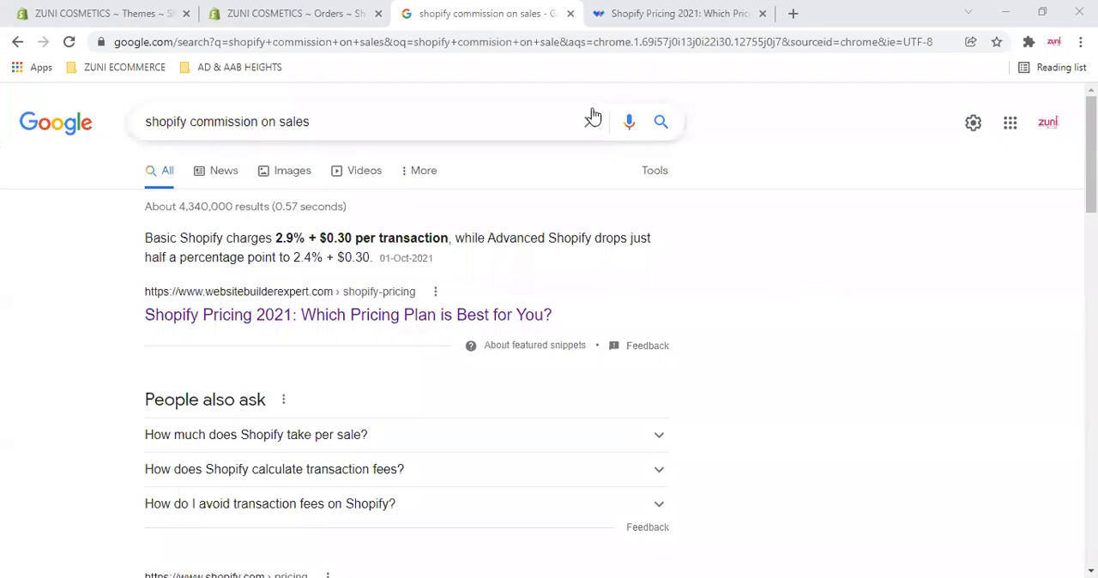
- Close the Google results and pricing article tabs to return to the store's Orders page
left_click(571, 14)
key("ctrl+w")
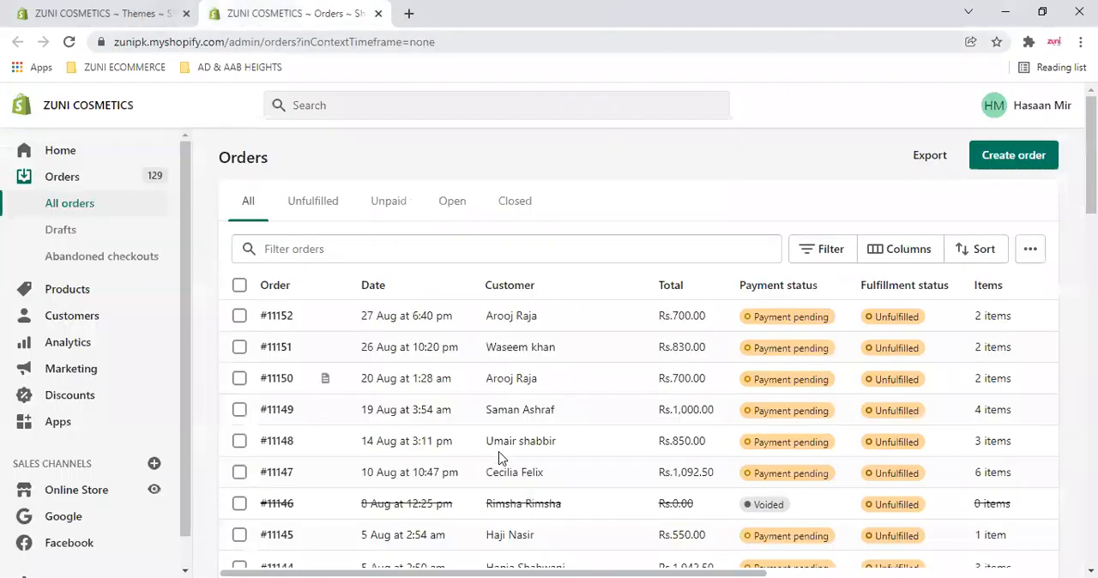
- Go to the Online Store themes and open the current Impulse-zuni theme for customization
key("ctrl+Tab")
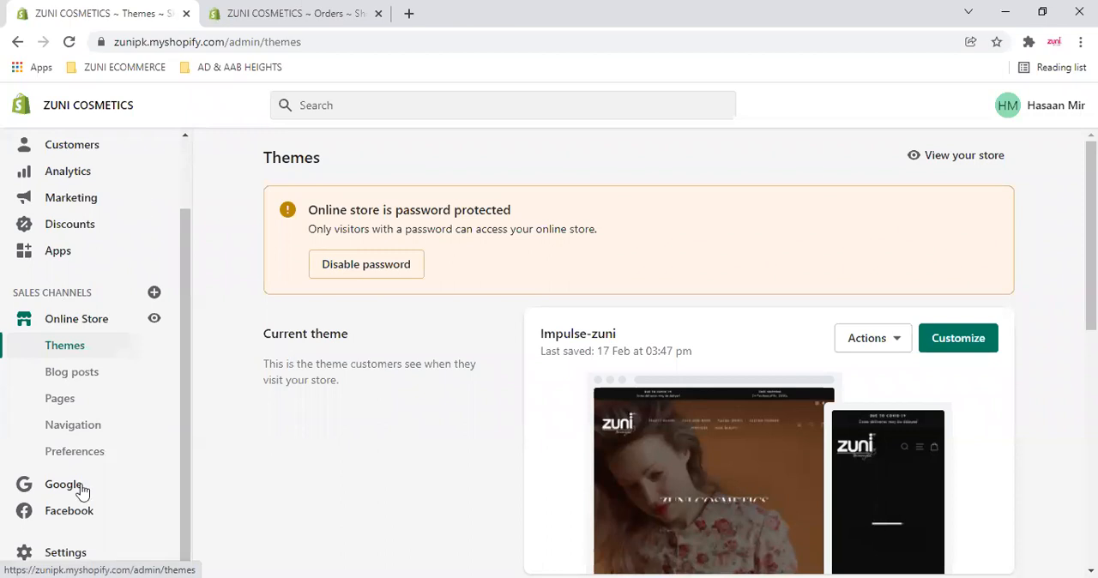
key("ctrl+Tab")
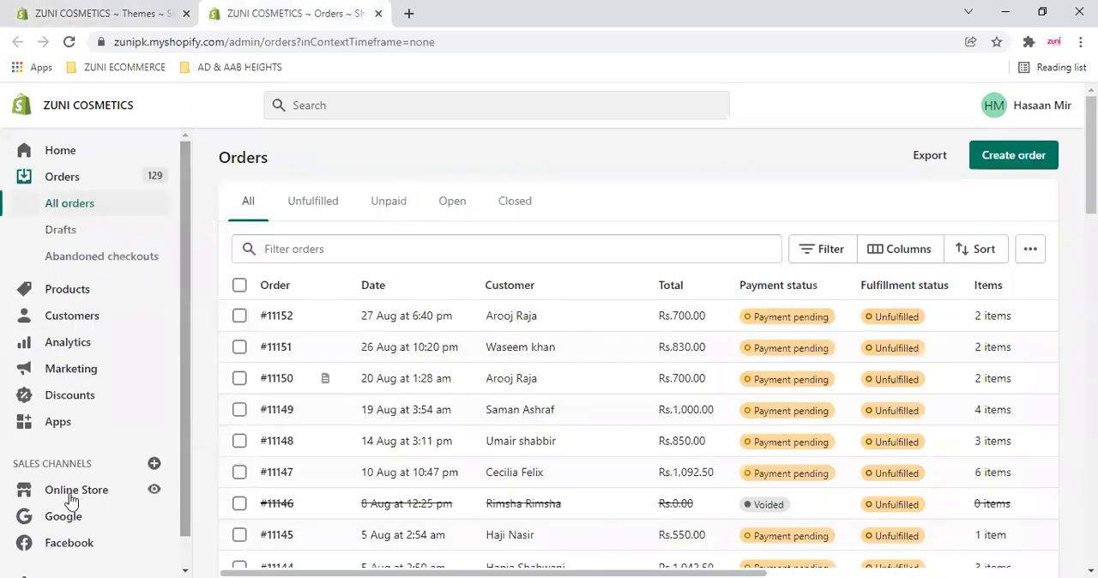
scroll(97, 316, "down", 3)
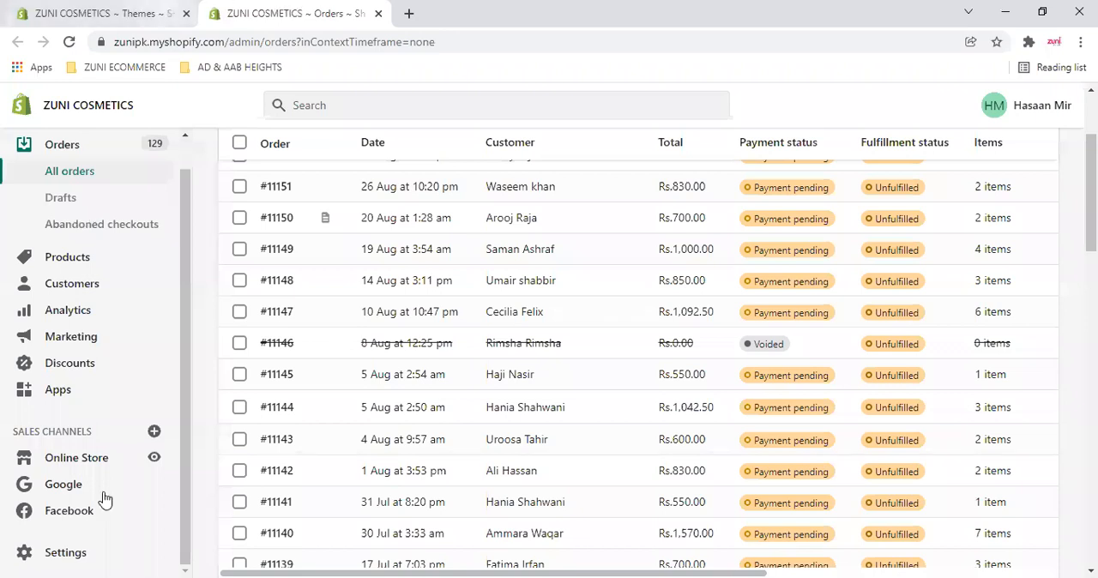
left_click(78, 455)
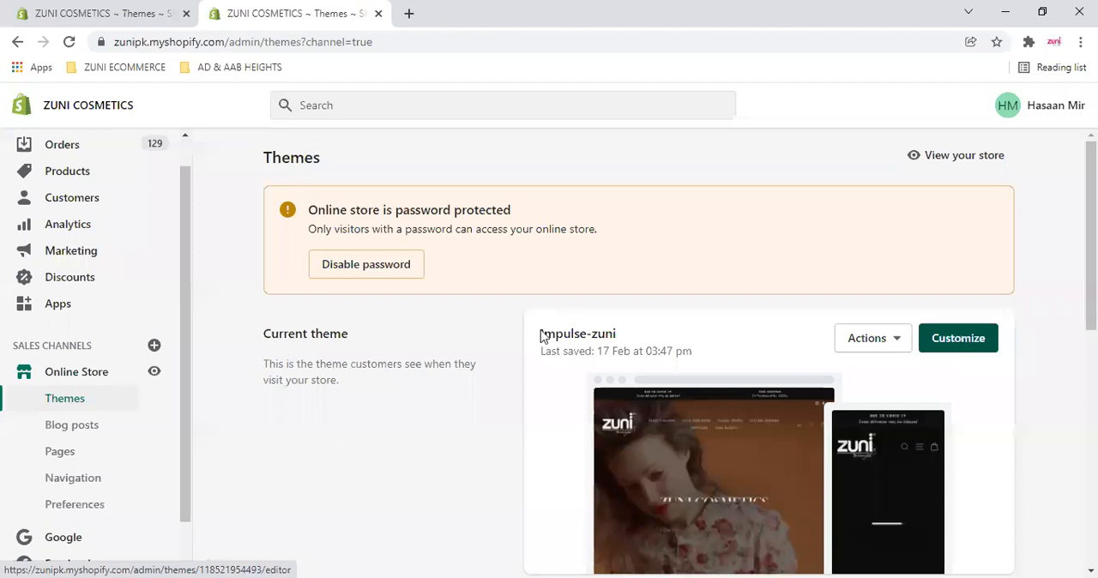
left_click(712, 480)
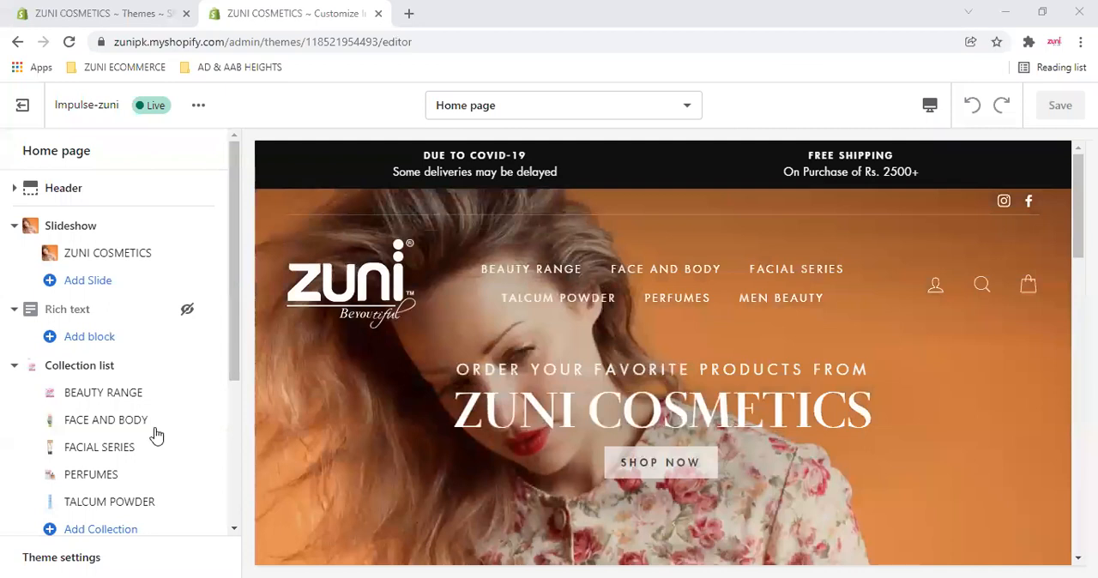
- View the home page's Footer settings, return to the section list, and highlight the Customer Service and Sign Up and Save texts in the preview
scroll(172, 428, "down", 3)
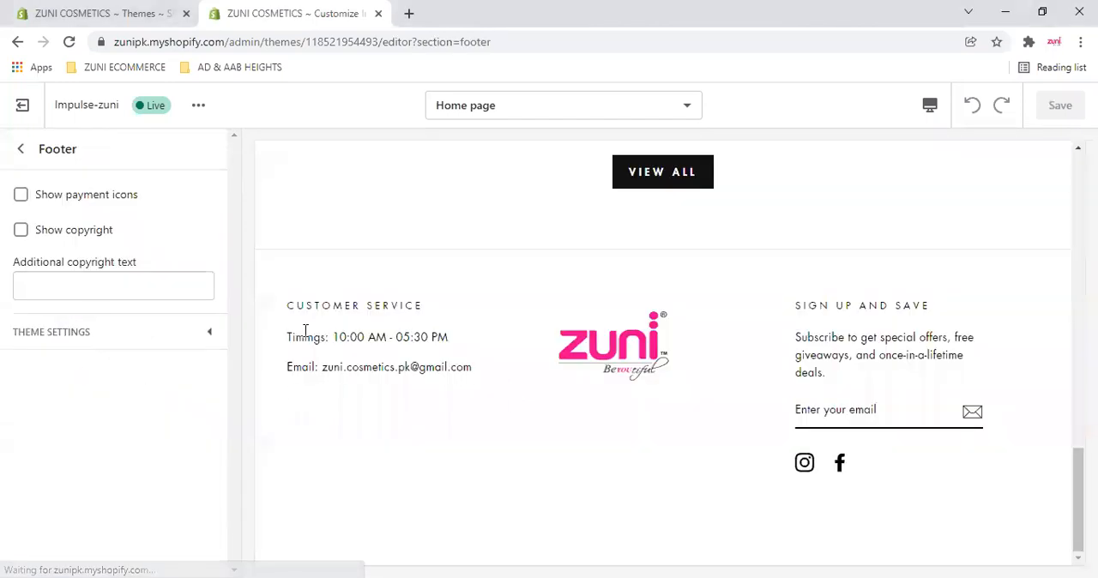
left_click(23, 150)
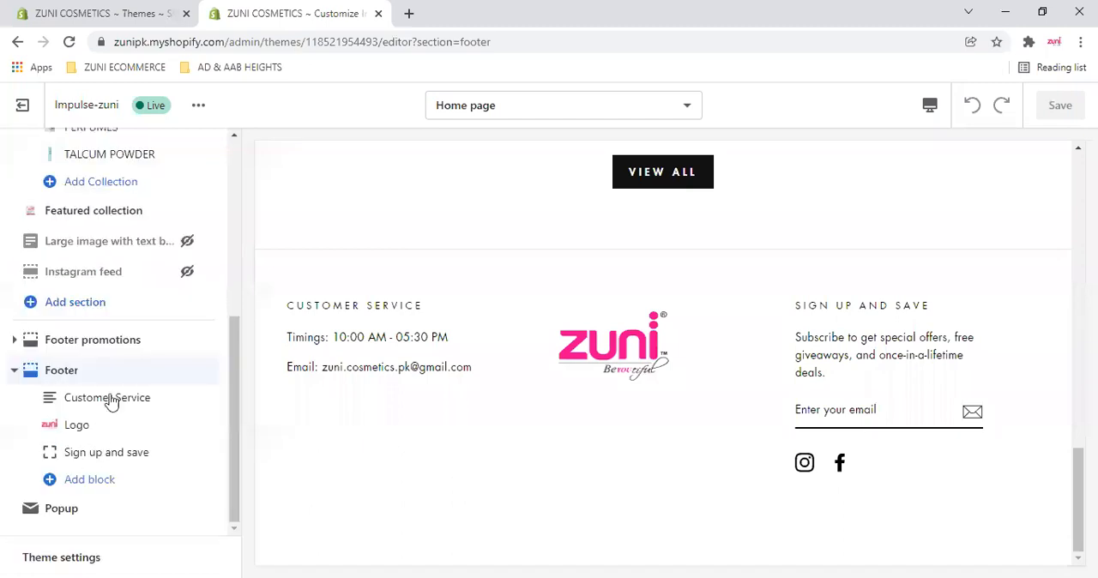
left_click_drag(290, 305, 468, 377)
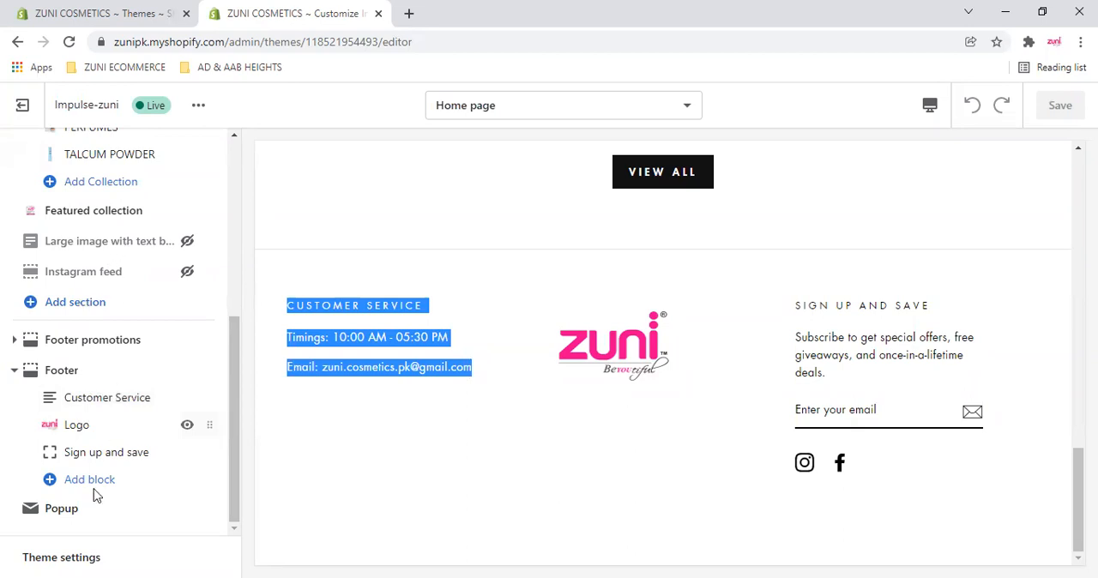
left_click(17, 146)
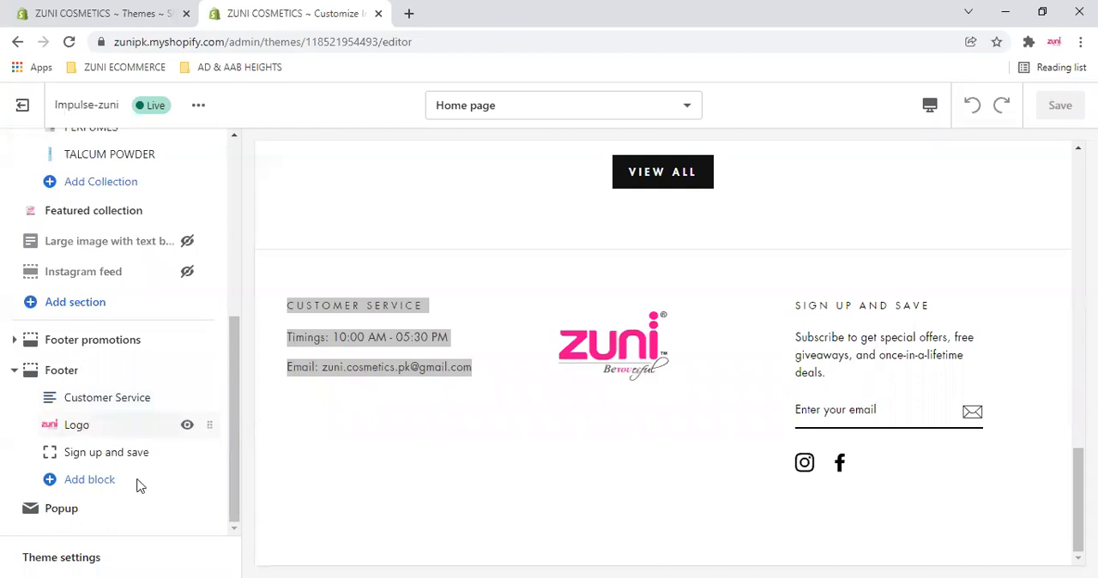
left_click(137, 425)
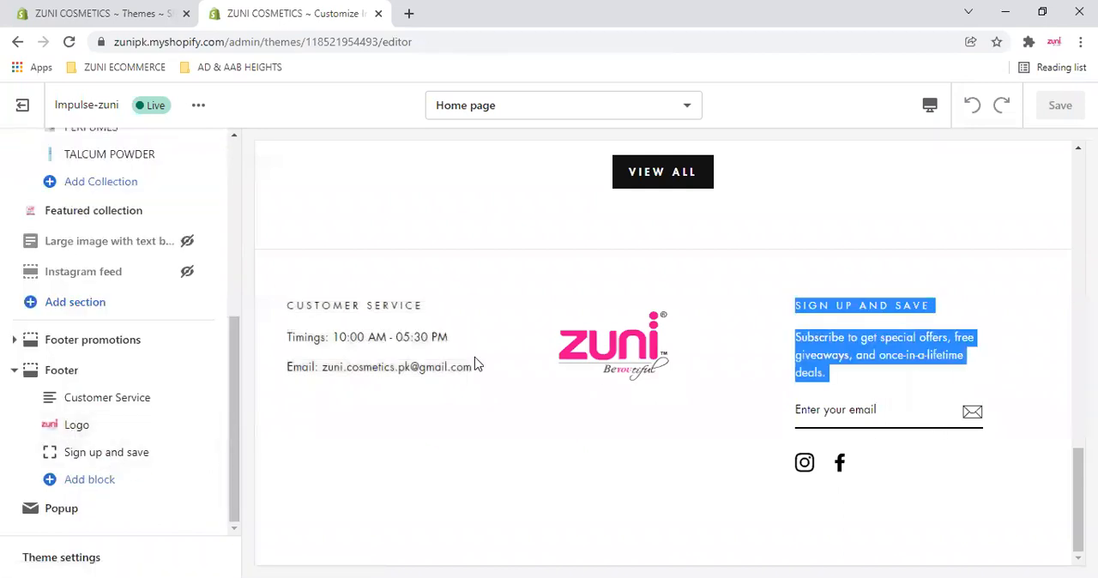
- Examine the heading, text and column width options of the footer's Sign up and save block, and leave its settings
left_click(103, 452)
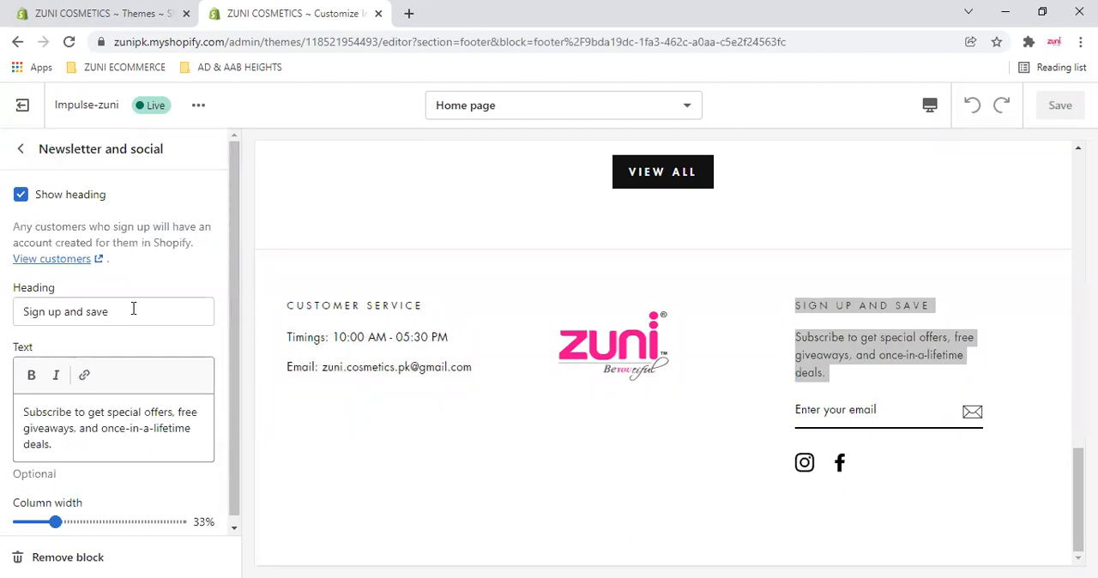
scroll(131, 406, "down", 1)
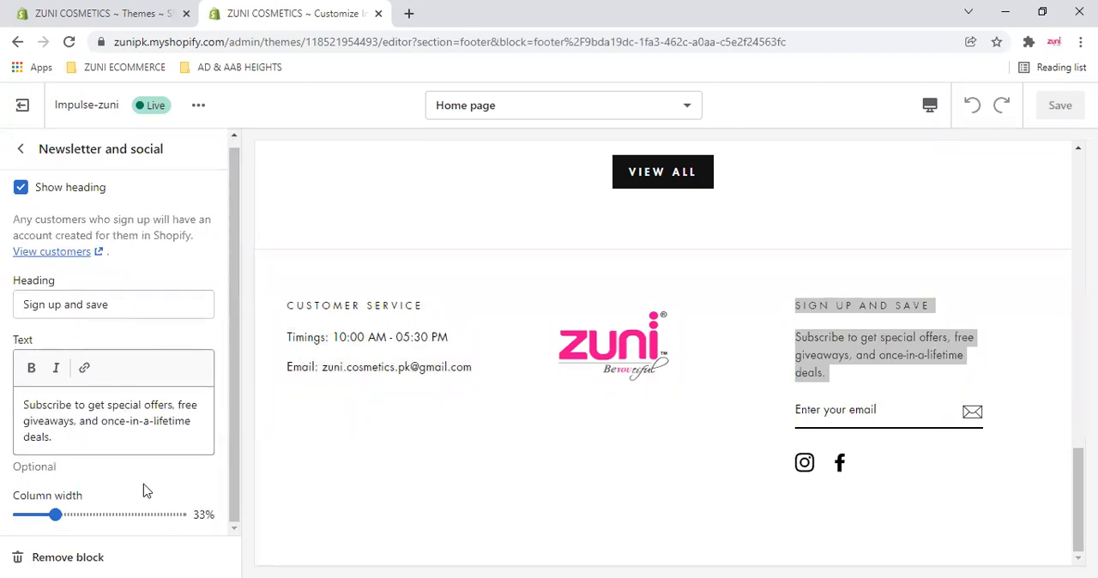
left_click(25, 153)
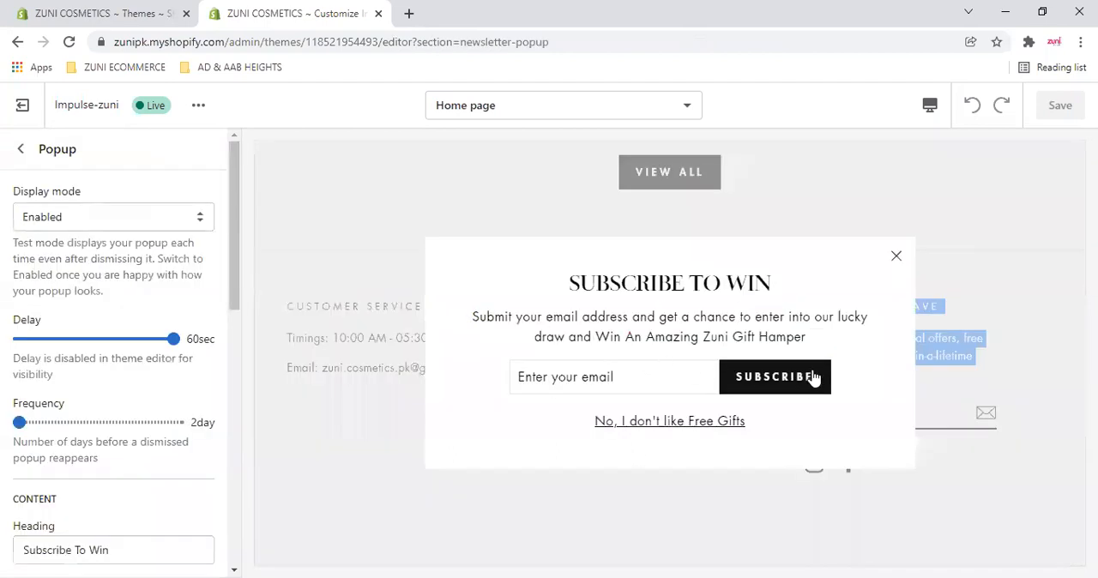
- Look through the Popup section's delay, frequency, content, newsletter and button settings, and close the popup in the preview
scroll(100, 335, "down", 1)
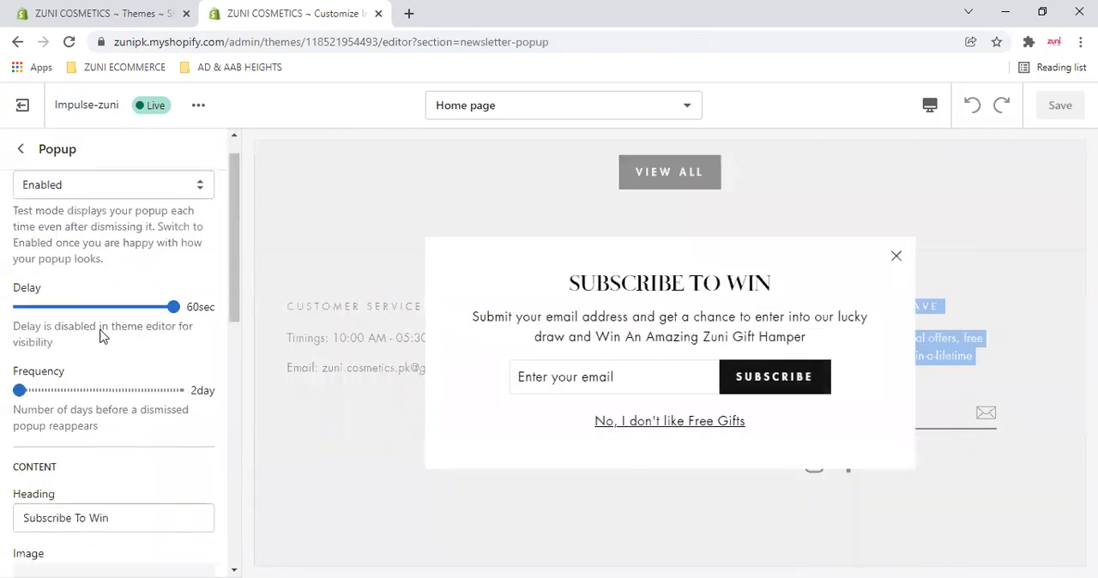
scroll(103, 336, "down", 3)
scroll(134, 326, "down", 3)
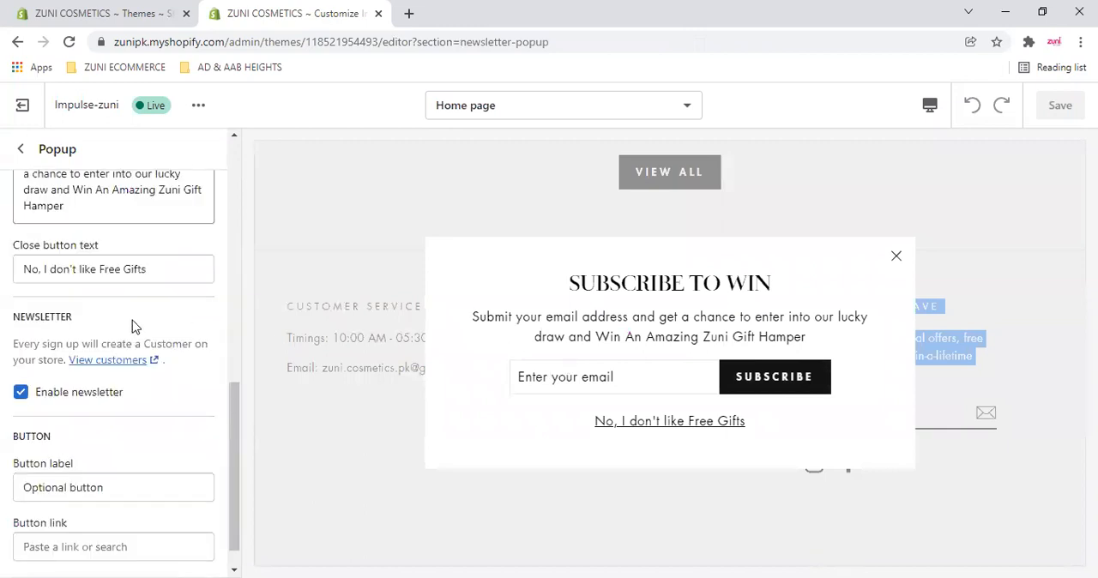
scroll(162, 335, "down", 1)
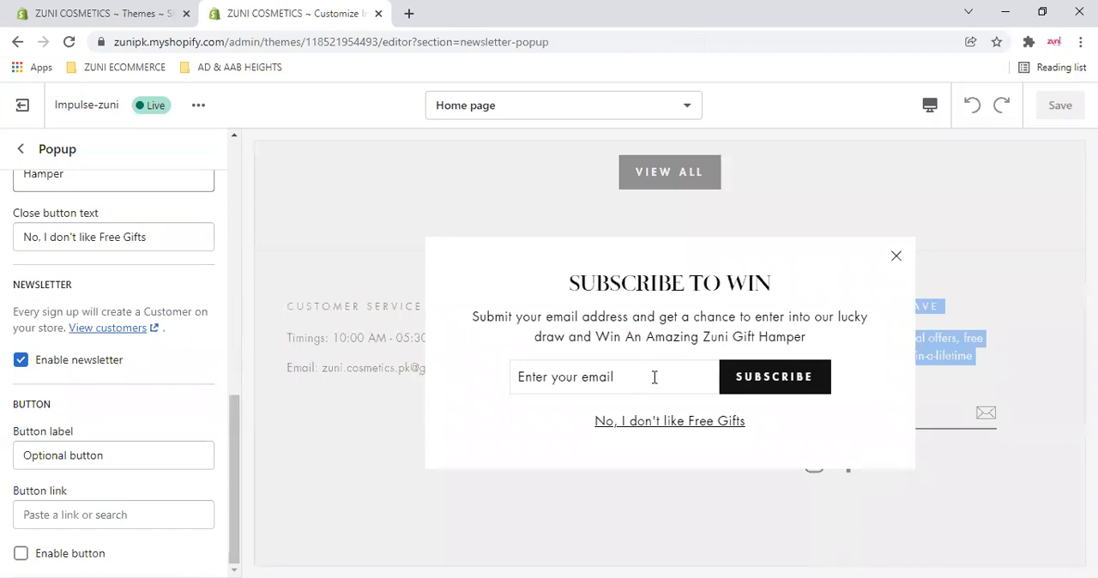
left_click(897, 256)
left_click(895, 416)
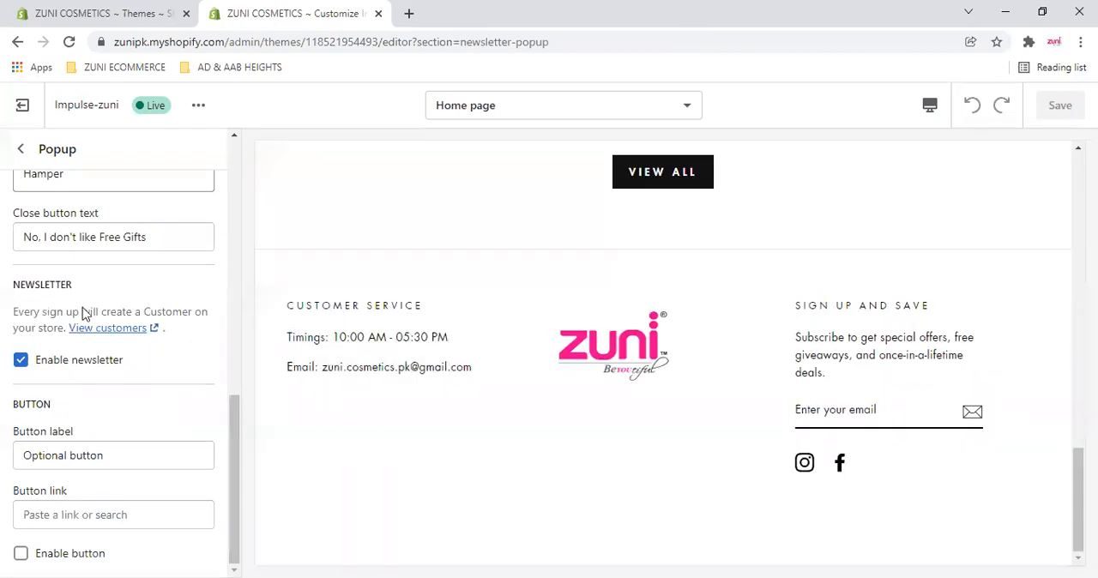
- Recheck the Popup settings against the previewed email field and Subscribe button, and dismiss the popup with "No, I don't like Free Gifts"
scroll(140, 359, "up", 4)
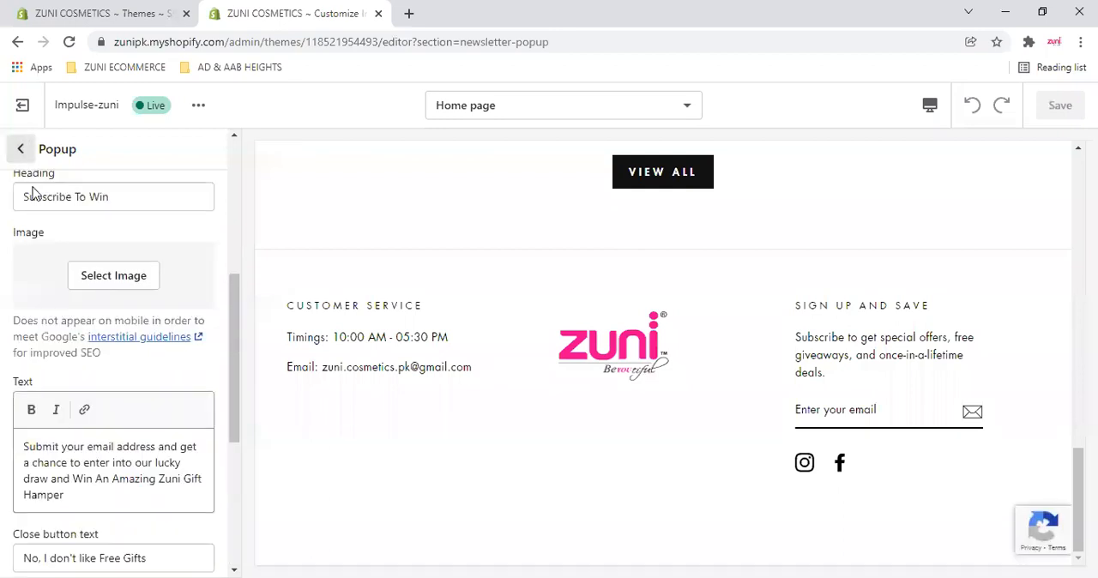
scroll(88, 275, "up", 3)
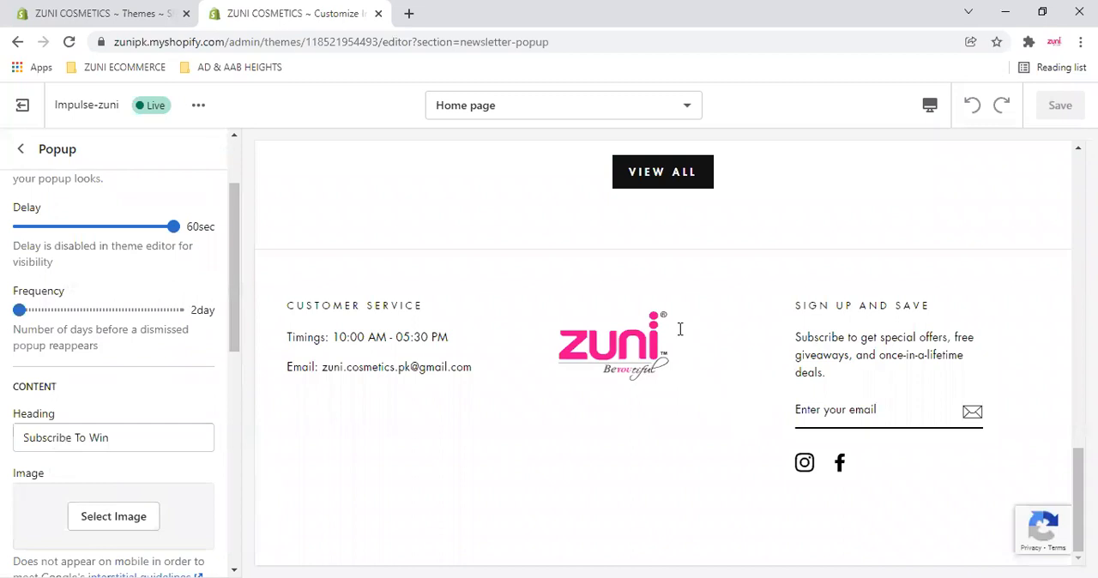
left_click_drag(644, 341, 636, 341)
left_click(586, 442)
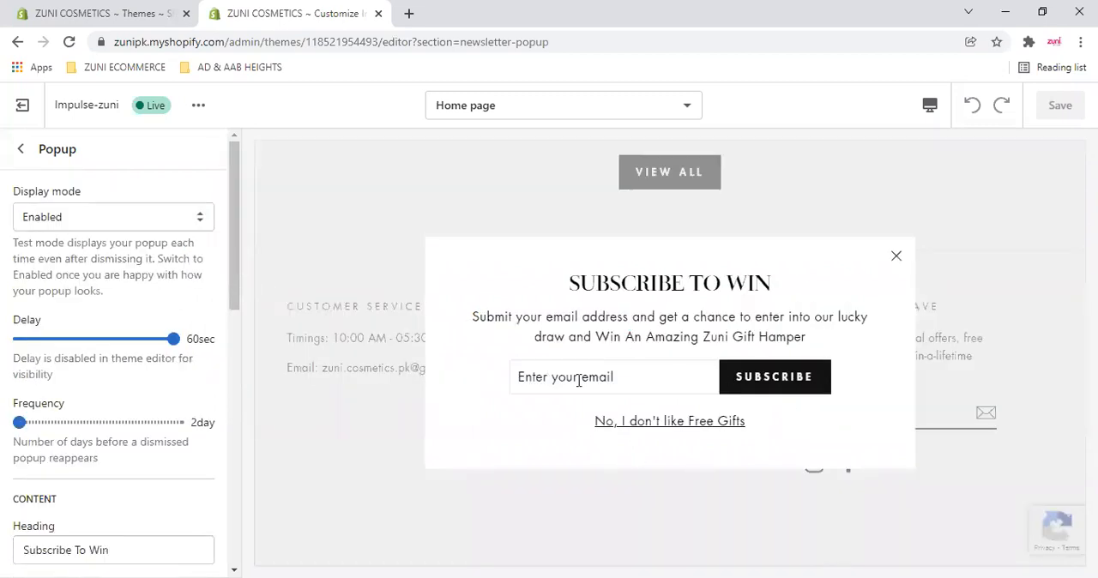
left_click(761, 378)
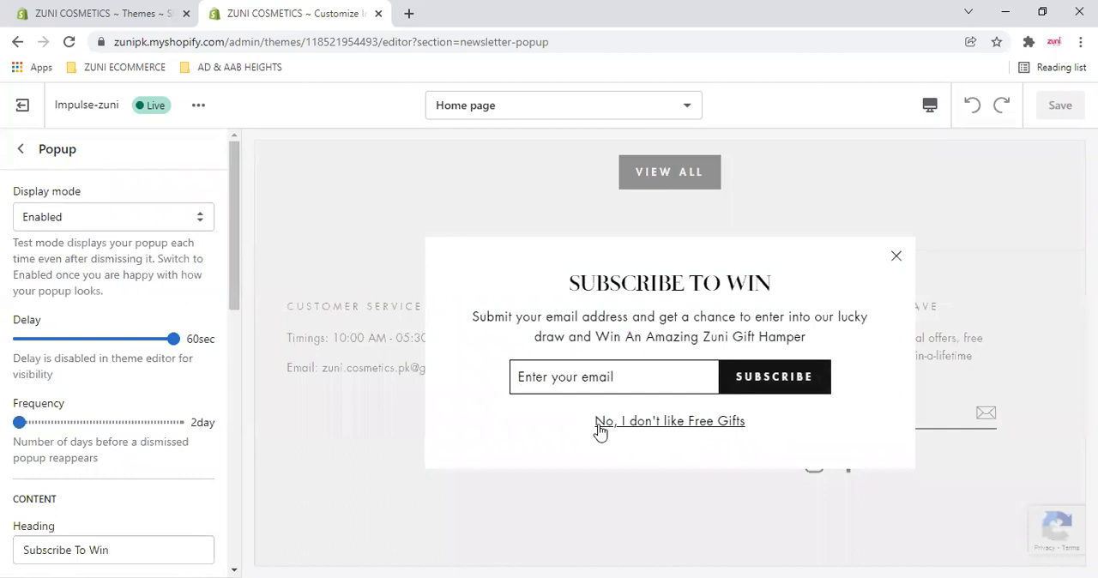
left_click(697, 432)
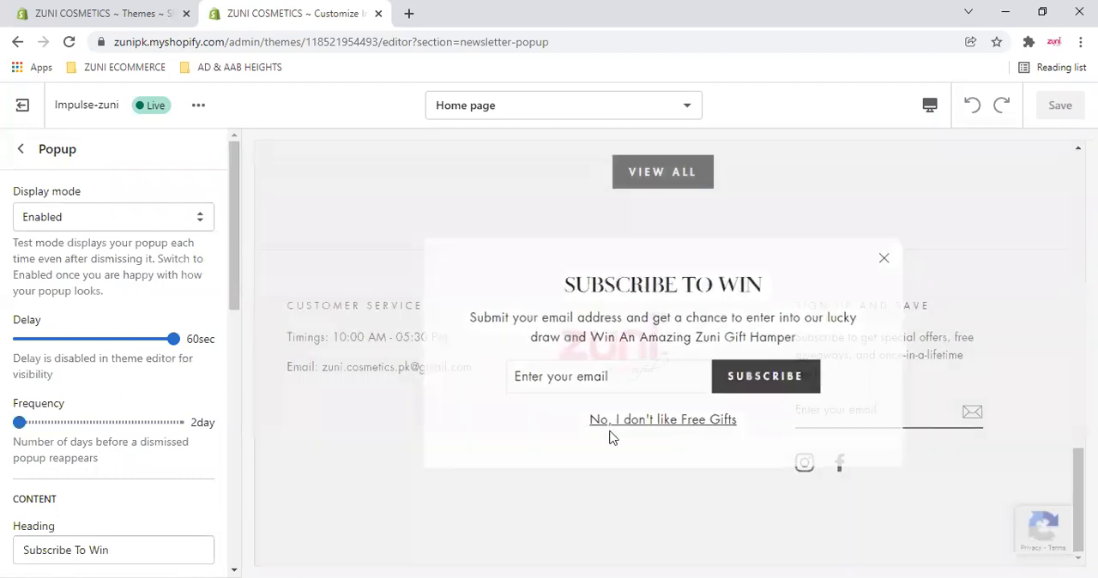
scroll(69, 436, "down", 5)
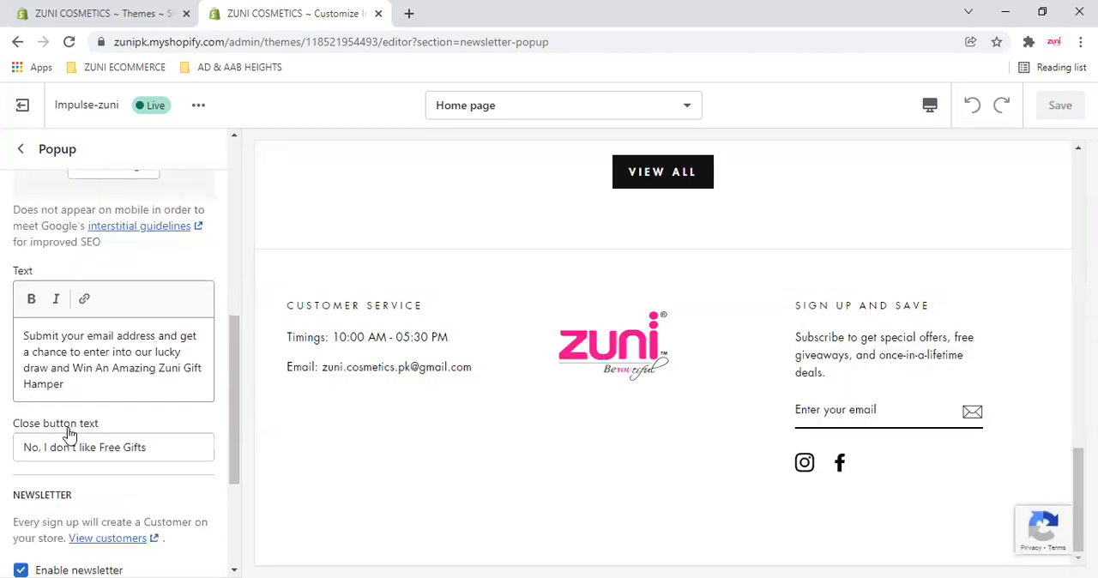
scroll(70, 429, "up", 5)
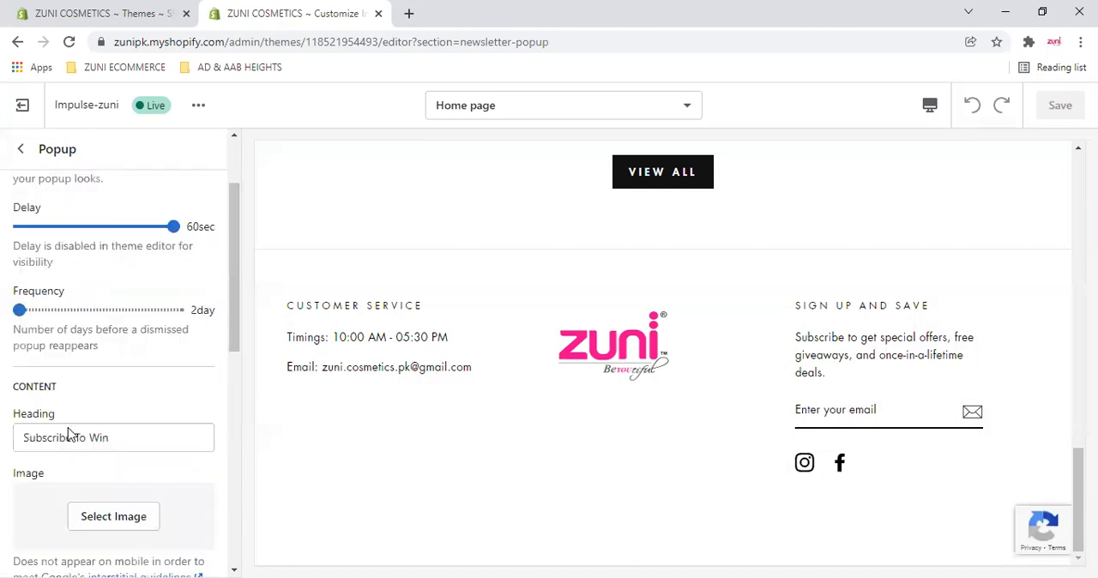
- Leave the Popup settings, revisit the Newsletter and social settings of the Sign up and save block, and return to the section list
left_click(19, 153)
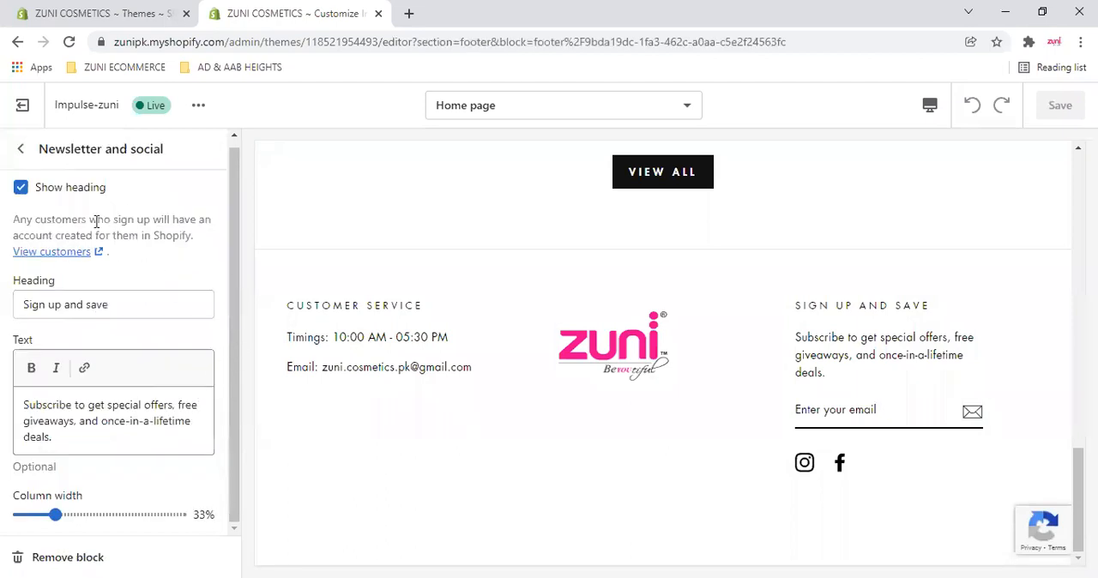
scroll(116, 313, "up", 1)
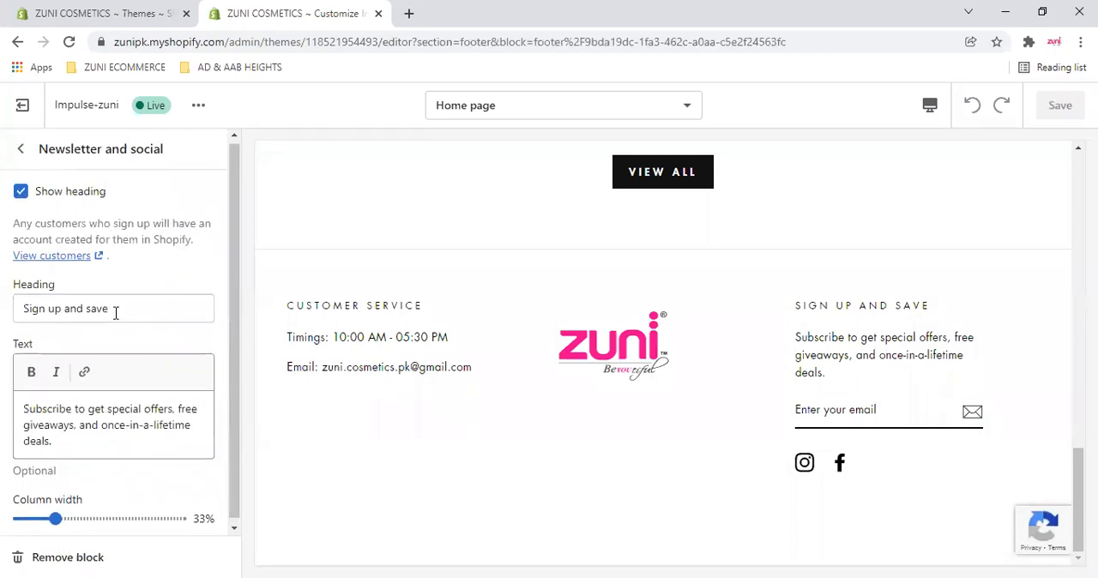
left_click(21, 148)
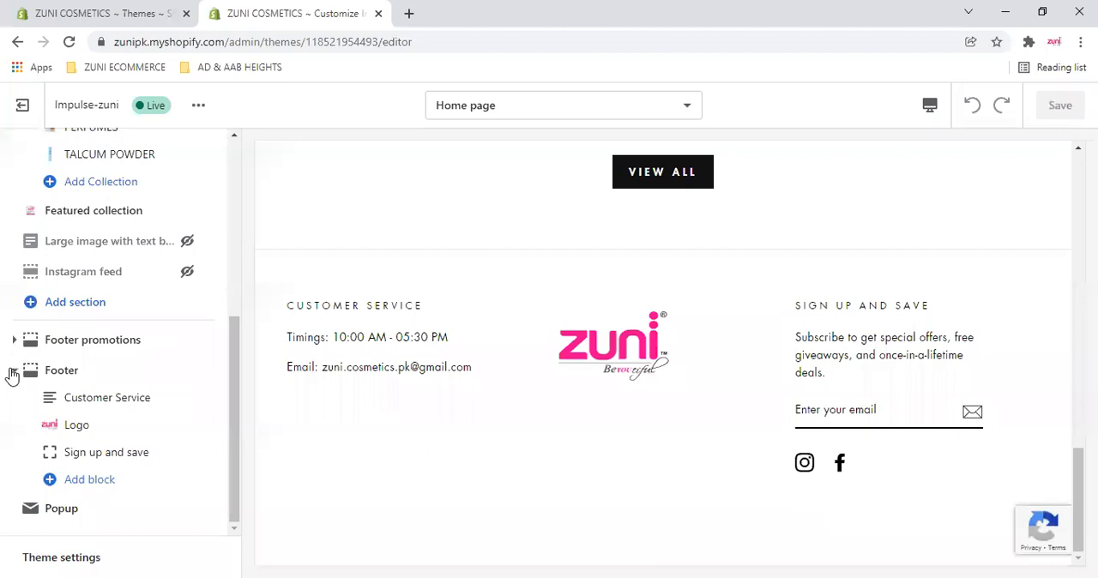
- Collapse the Slideshow, Rich text, Collection list and Footer groups in the home page's section list
scroll(12, 370, "up", 5)
left_click(14, 309)
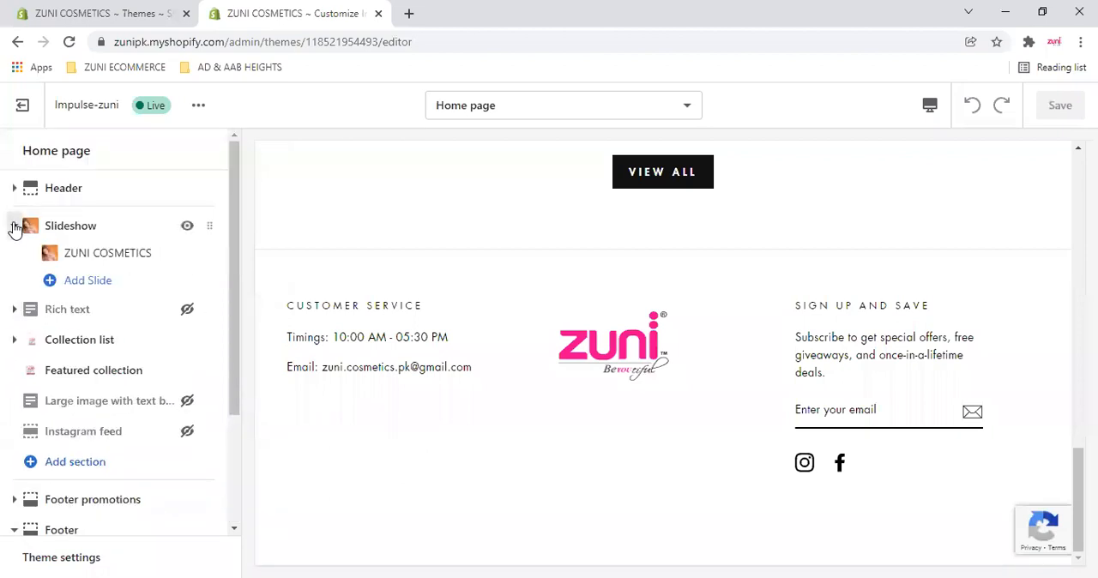
left_click(14, 225)
scroll(11, 403, "down", 2)
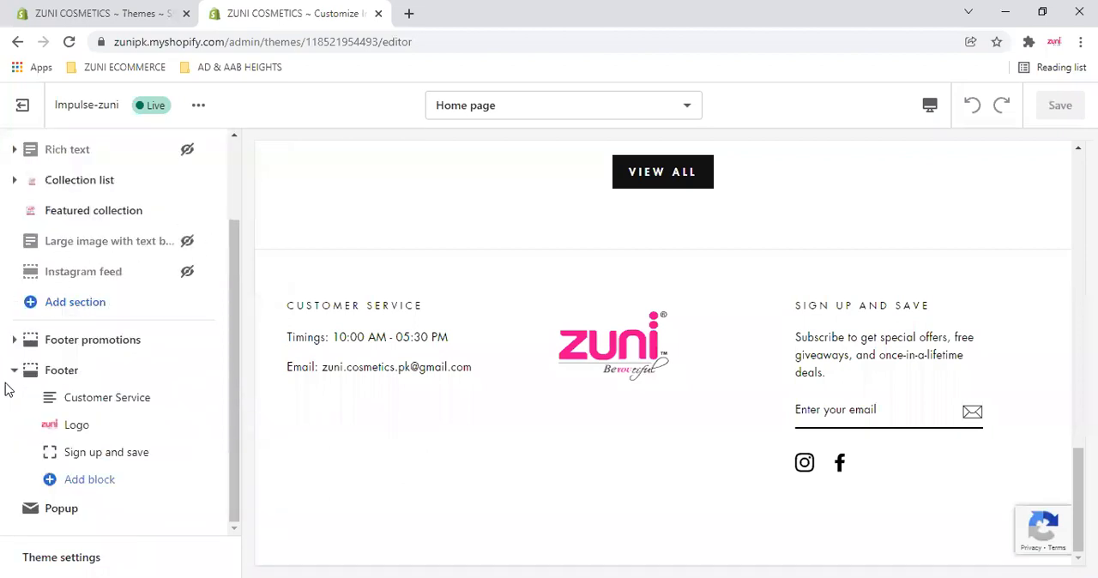
left_click(11, 371)
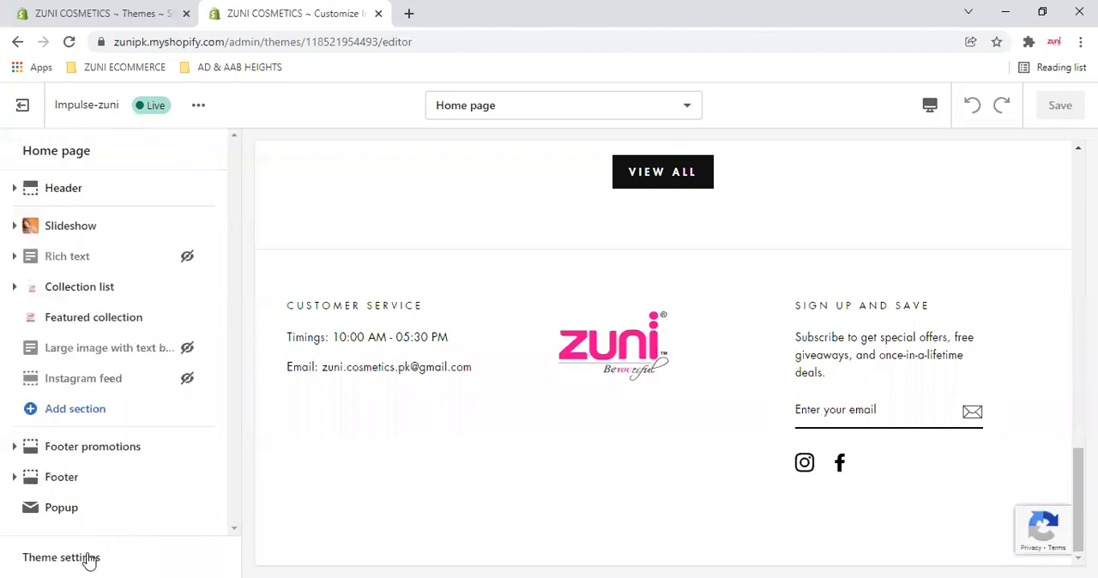
- Open the Theme settings, expand the Colors category, and view the home page preview down to Shop by Category
left_click(88, 559)
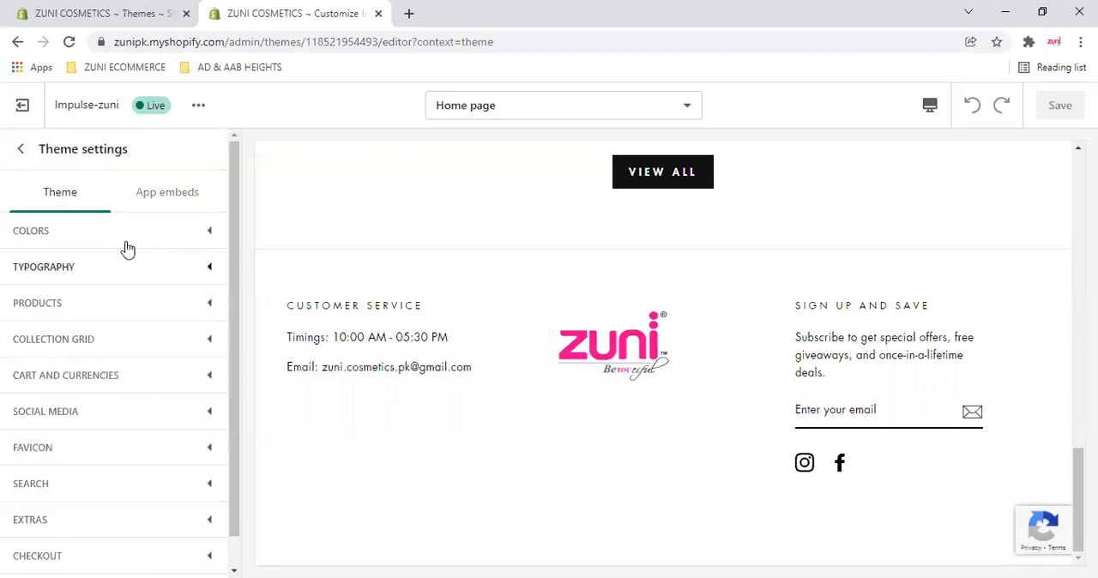
left_click(19, 150)
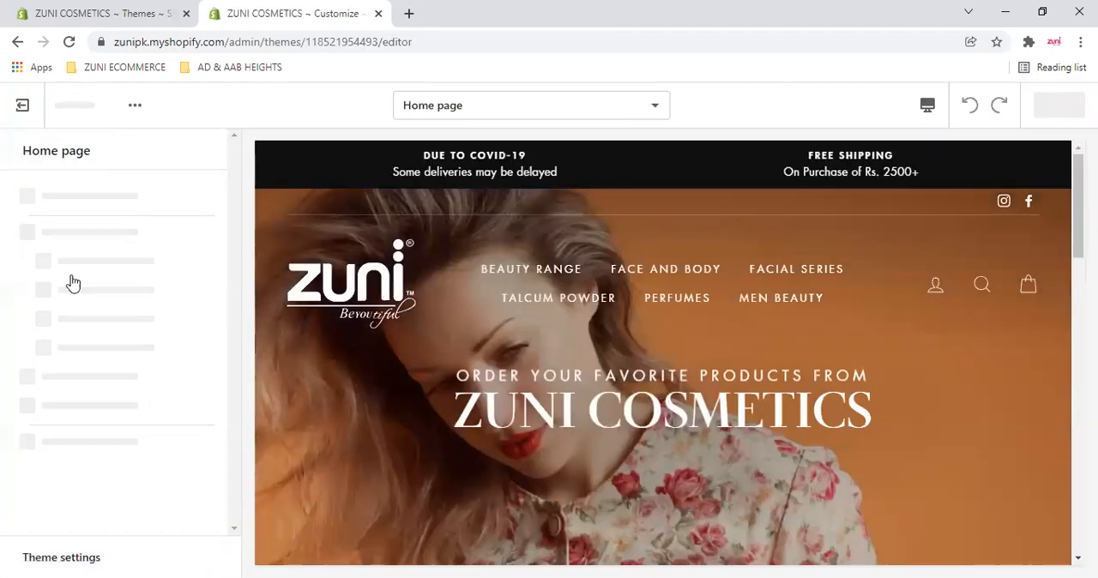
scroll(73, 283, "down", 3)
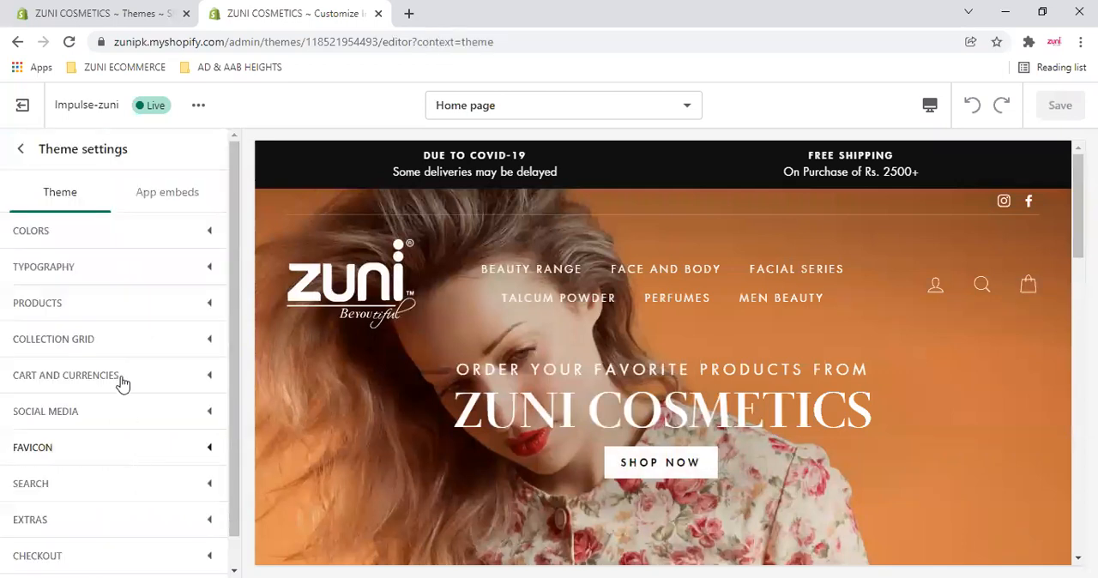
left_click(190, 229)
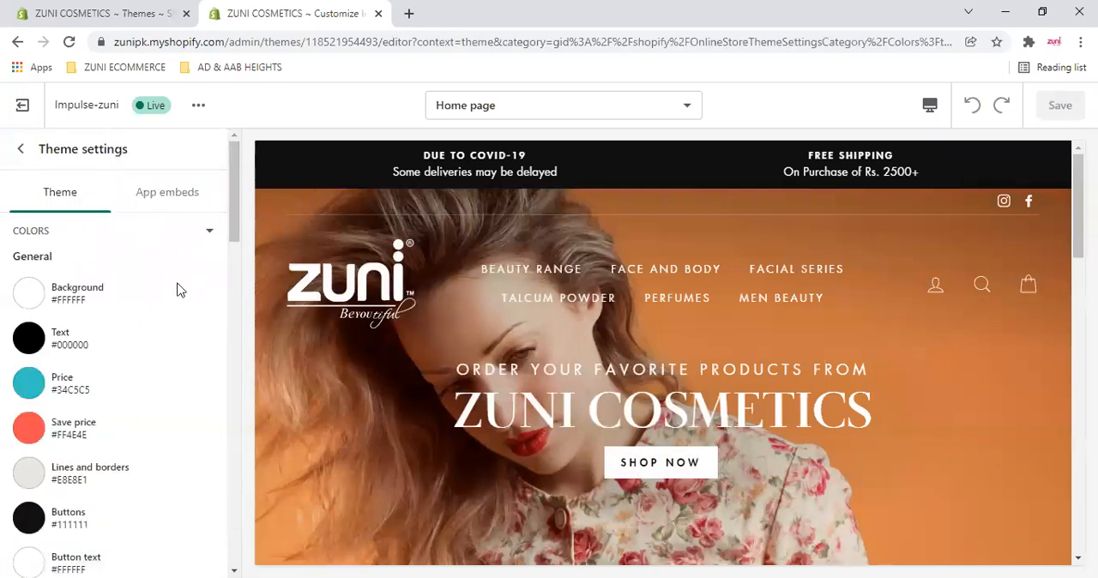
scroll(387, 290, "down", 5)
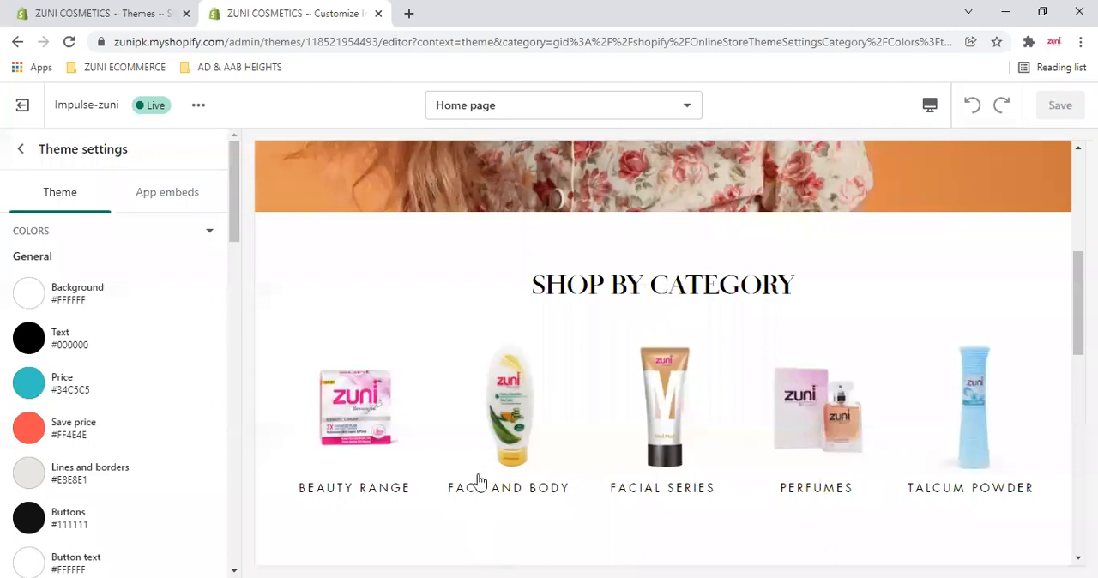
- Compare the General colors for Price, Save price, Lines and borders, and Buttons with the Featured Products and footer in the home page preview
scroll(444, 463, "down", 5)
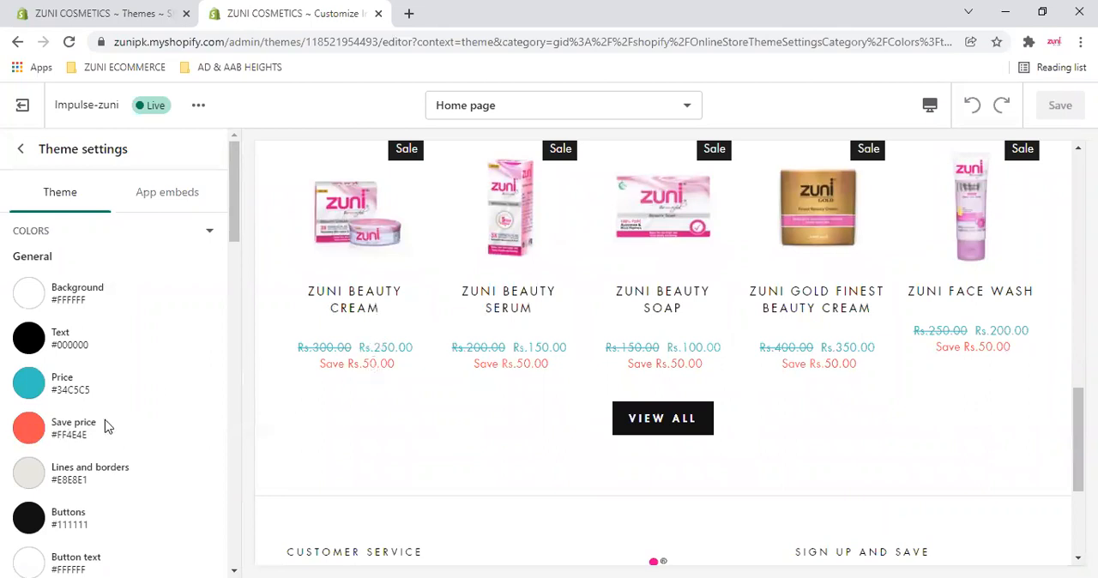
scroll(128, 421, "down", 2)
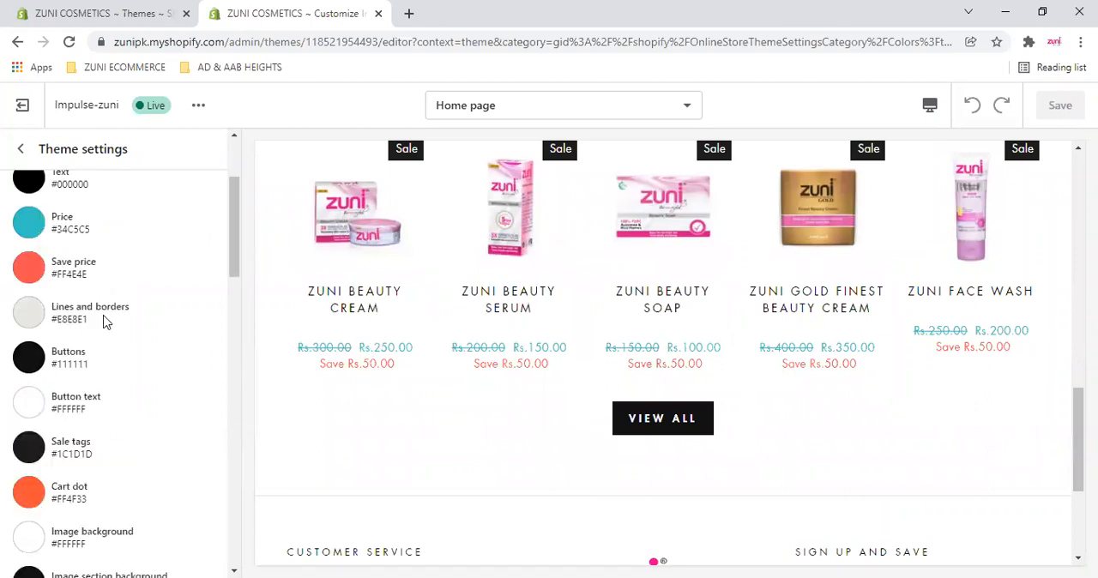
scroll(561, 317, "down", 3)
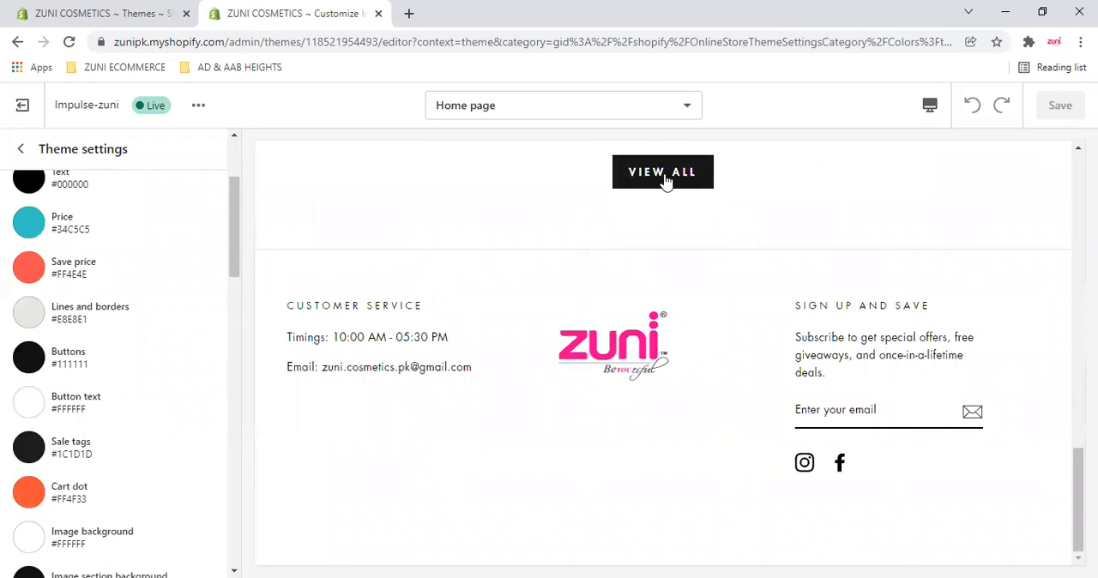
scroll(104, 409, "down", 1)
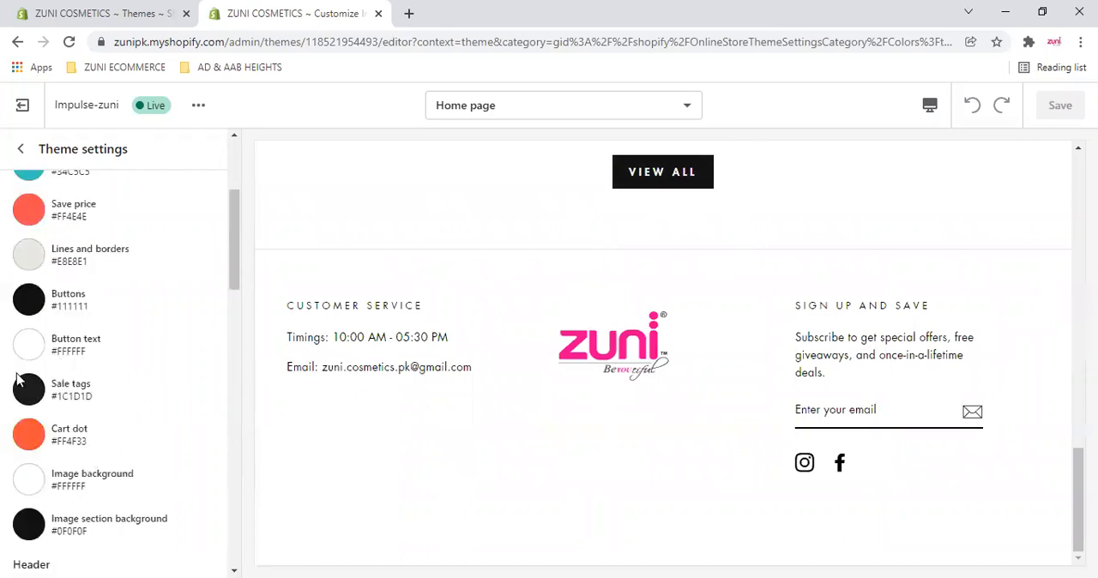
scroll(719, 313, "up", 5)
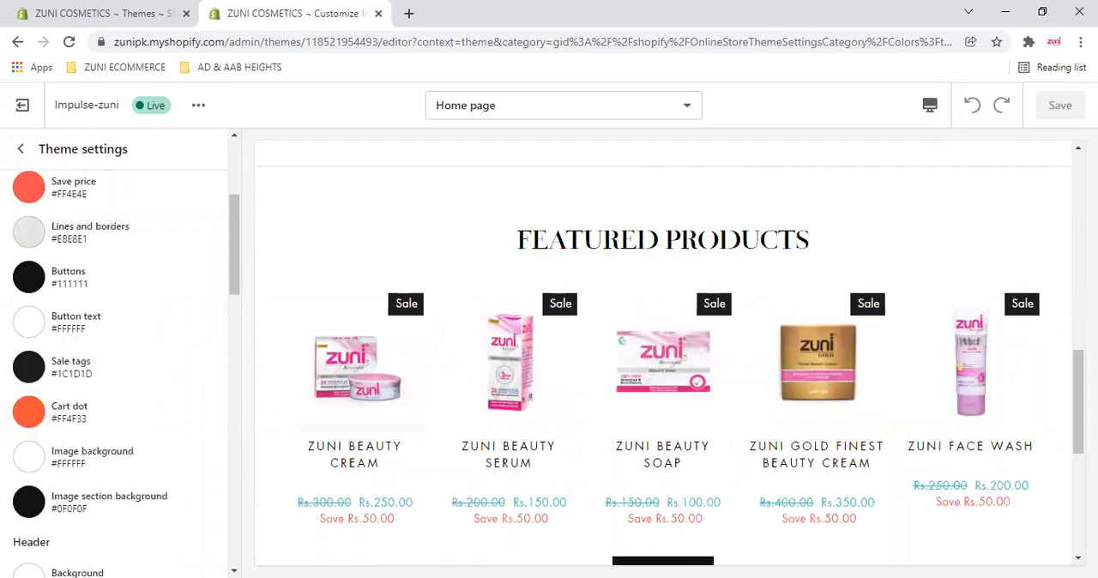
- Check the Sale tags, Cart dot and image background colors against the slideshow, cart icon and product badges in the preview
left_click_drag(1079, 400, 1078, 204)
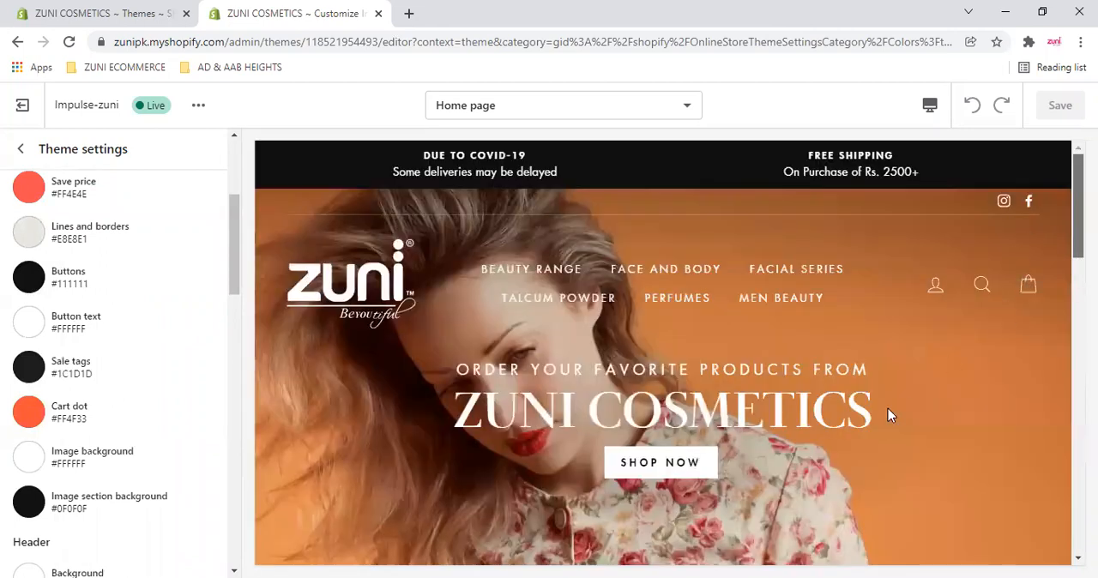
scroll(662, 339, "down", 10)
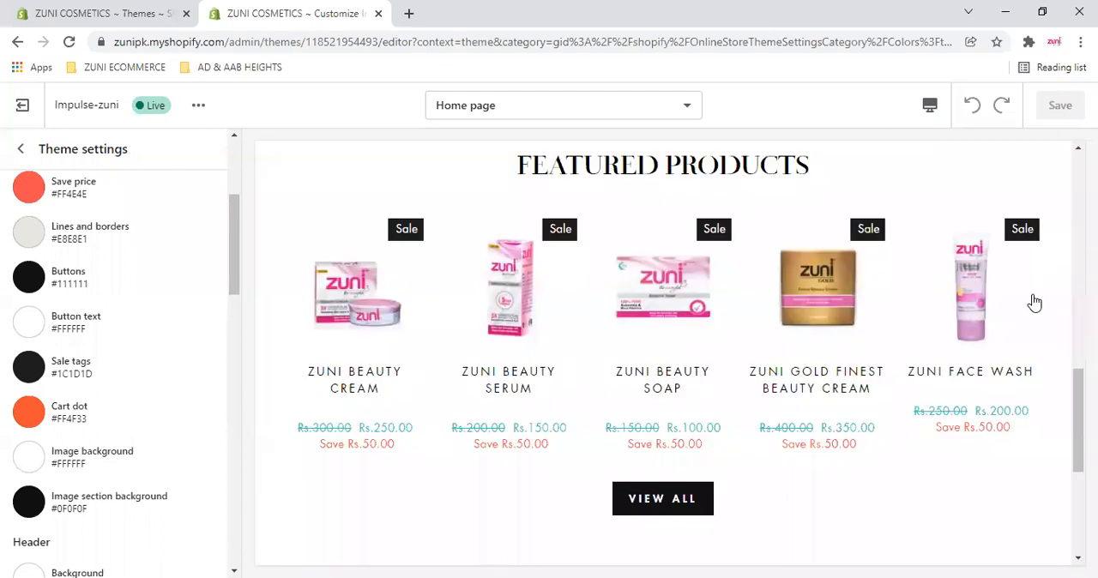
scroll(1035, 301, "up", 10)
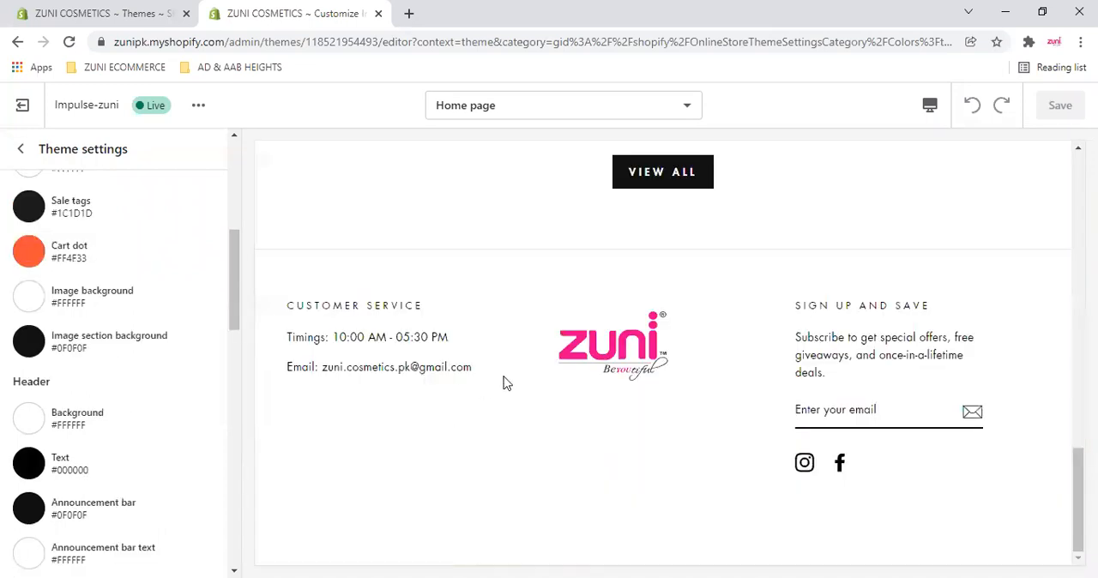
scroll(542, 401, "up", 2)
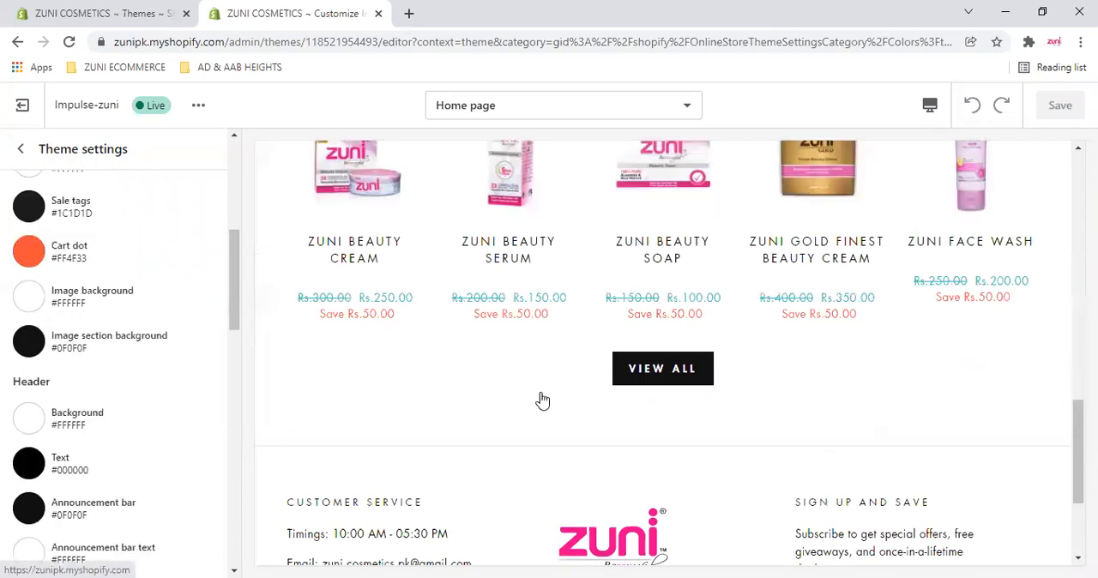
scroll(542, 419, "down", 1)
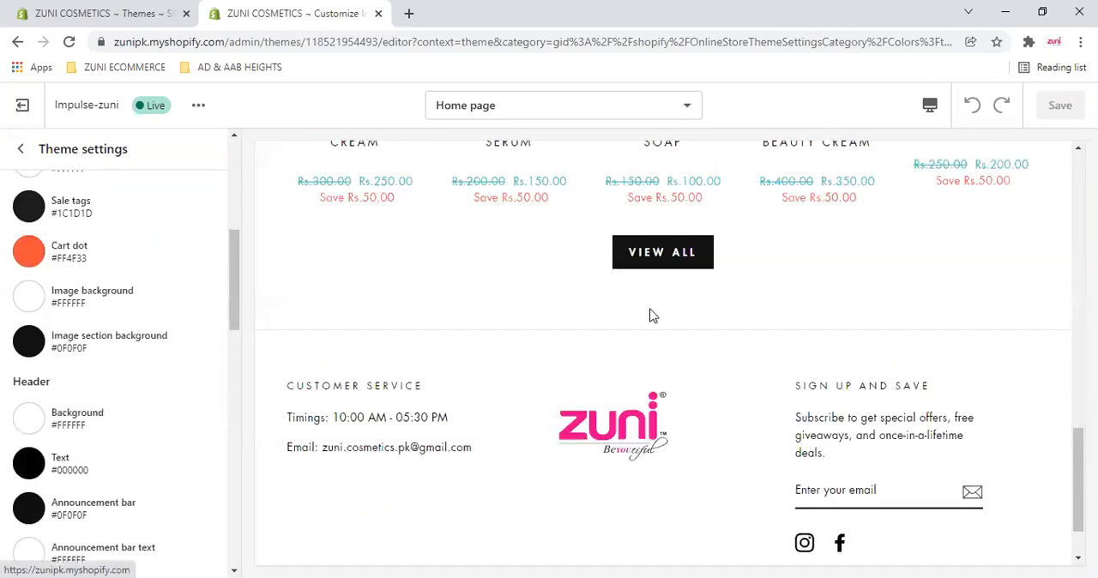
scroll(654, 316, "up", 10)
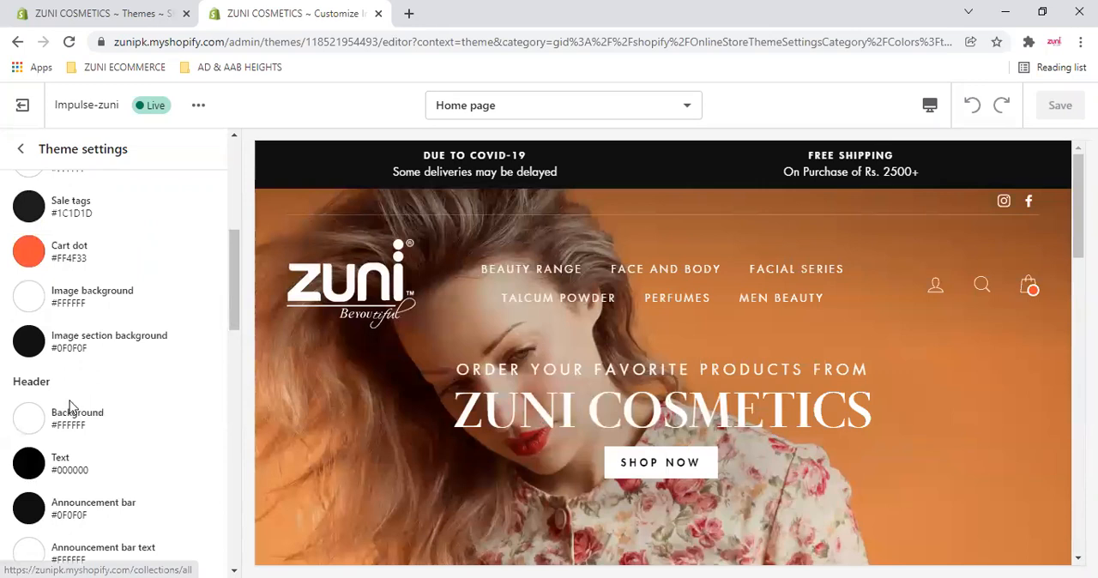
- Examine the Header colors for background, text, announcement bar and announcement bar text against the home page header preview
scroll(96, 370, "down", 1)
scroll(86, 276, "up", 1)
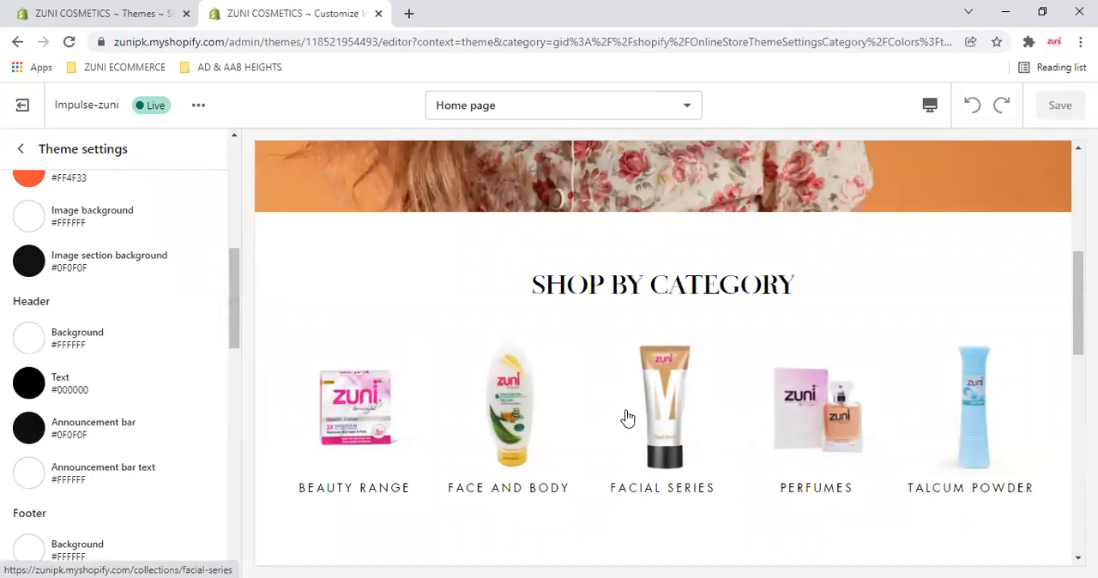
scroll(120, 298, "down", 1)
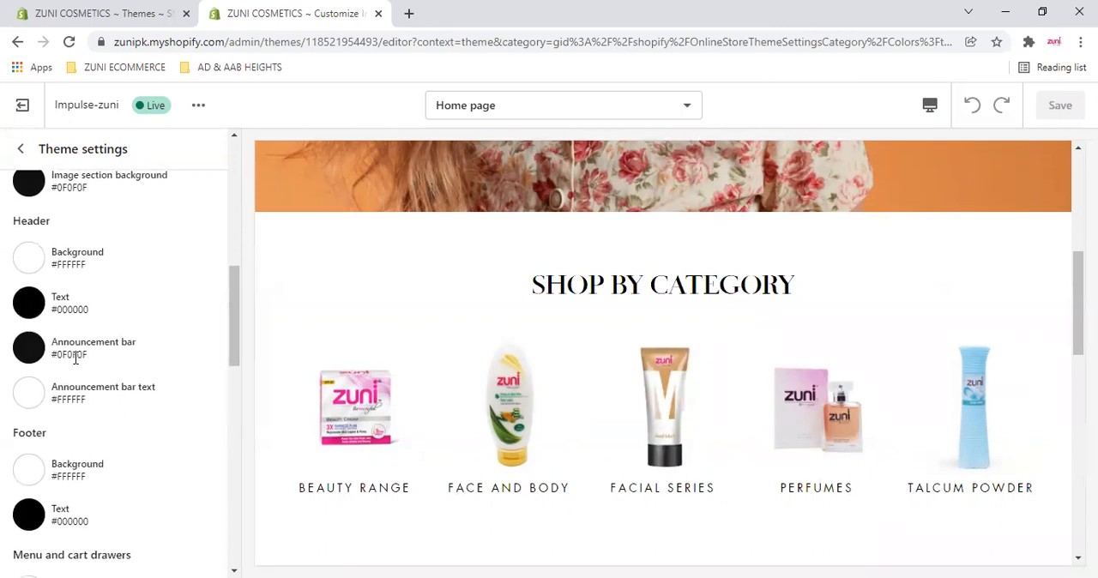
scroll(379, 361, "up", 5)
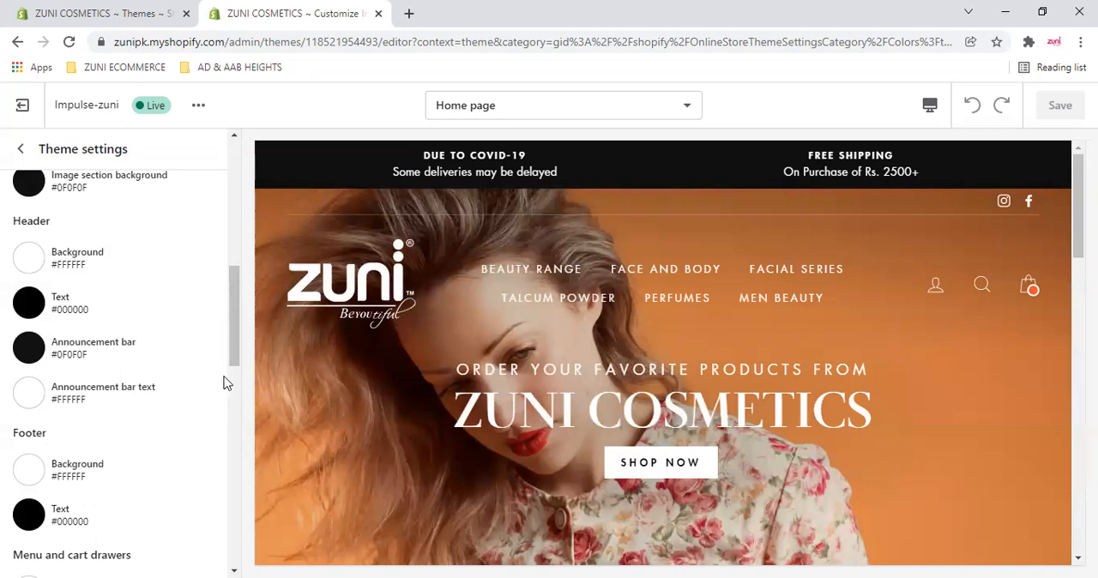
scroll(37, 307, "down", 2)
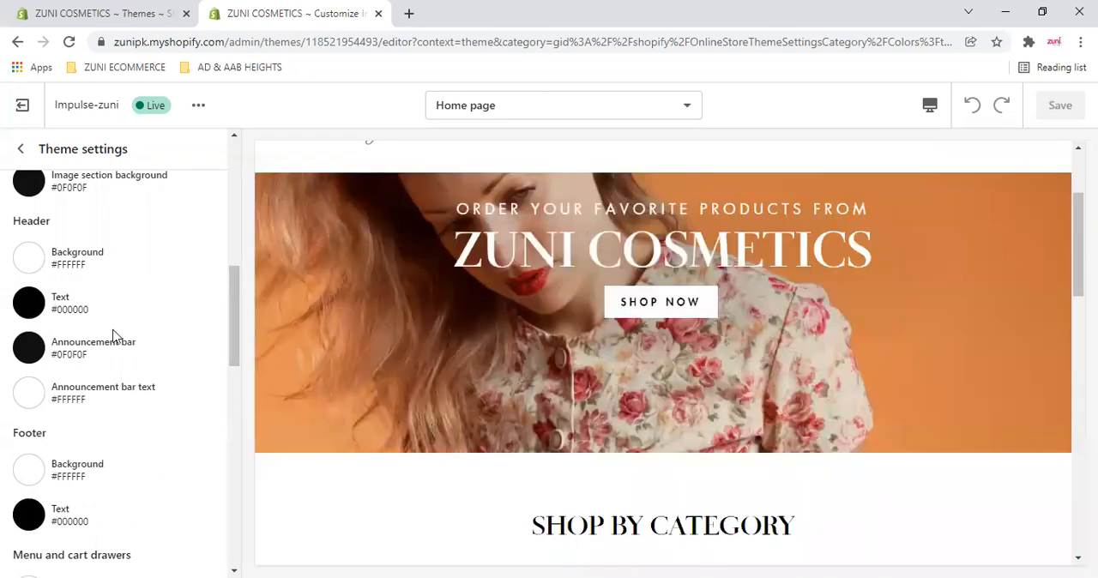
scroll(68, 395, "down", 1)
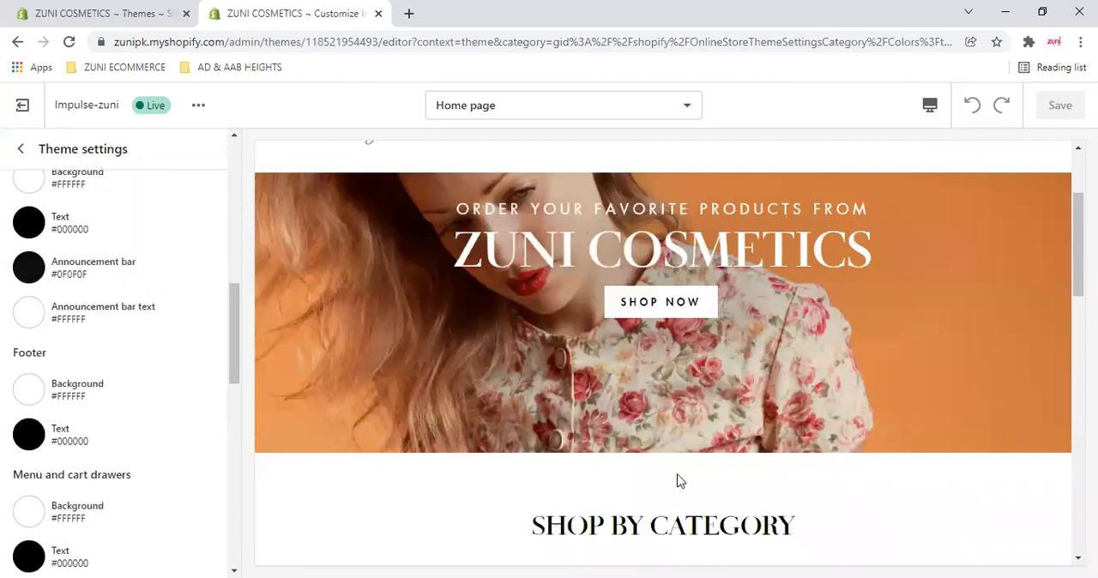
- Review the Footer and the Menu and cart drawers colors against the previewed footer, and open the cart in the preview's header
scroll(540, 450, "down", 12)
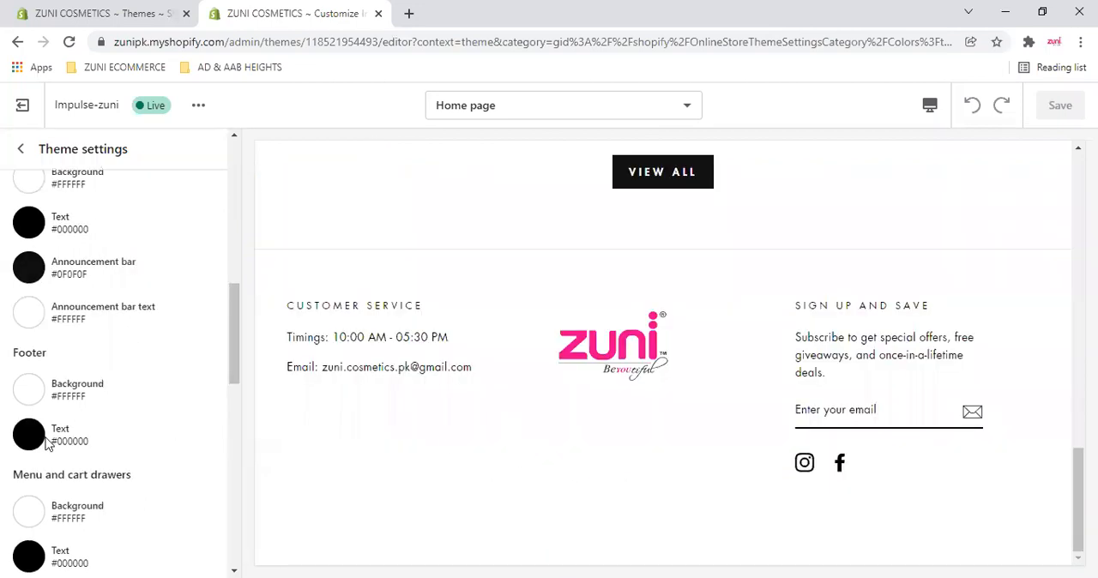
scroll(56, 502, "down", 2)
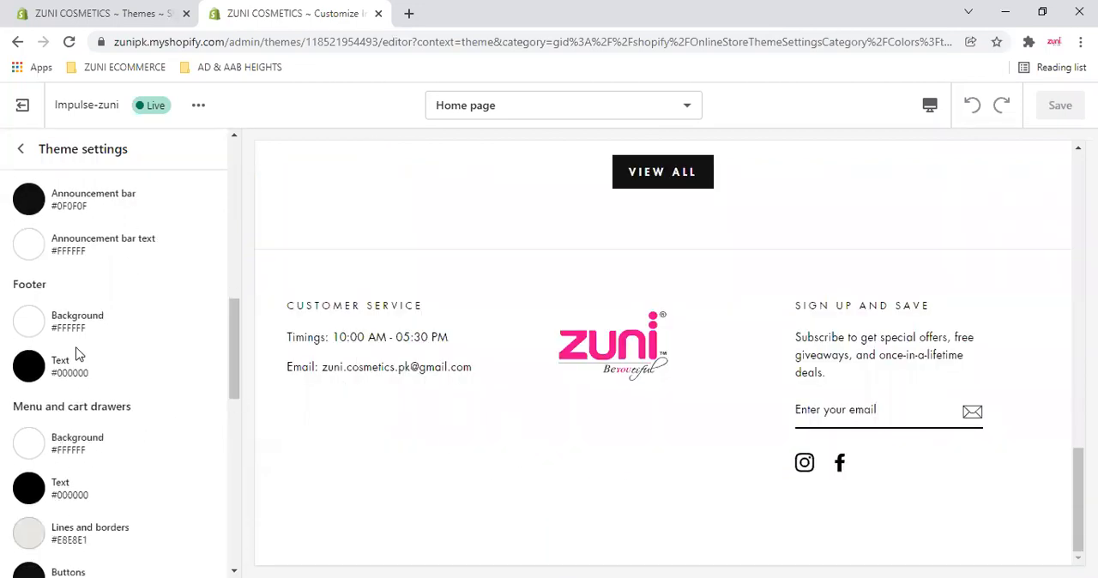
scroll(53, 354, "down", 1)
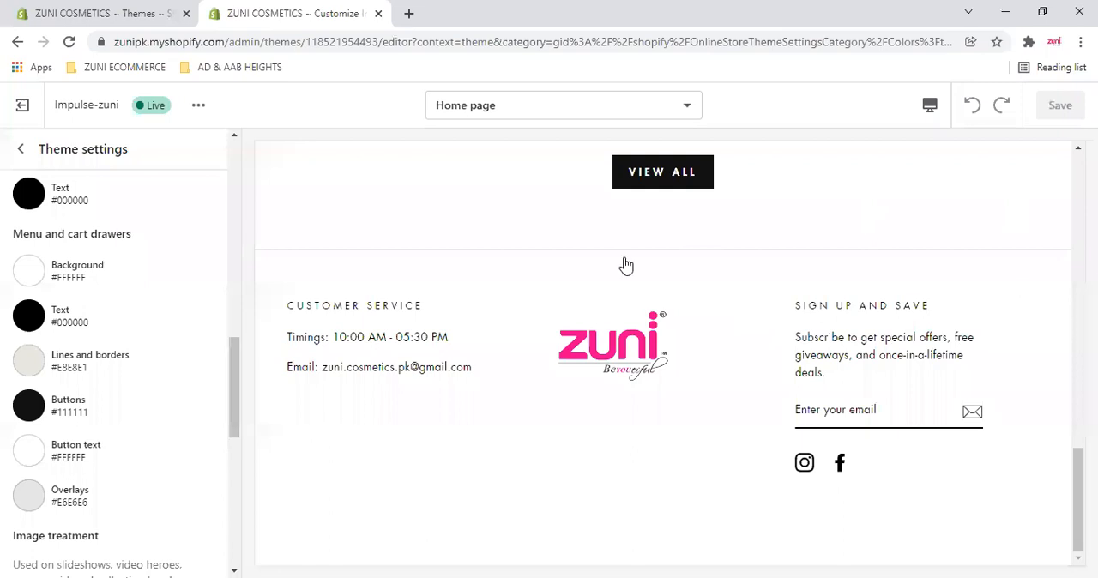
scroll(678, 279, "up", 15)
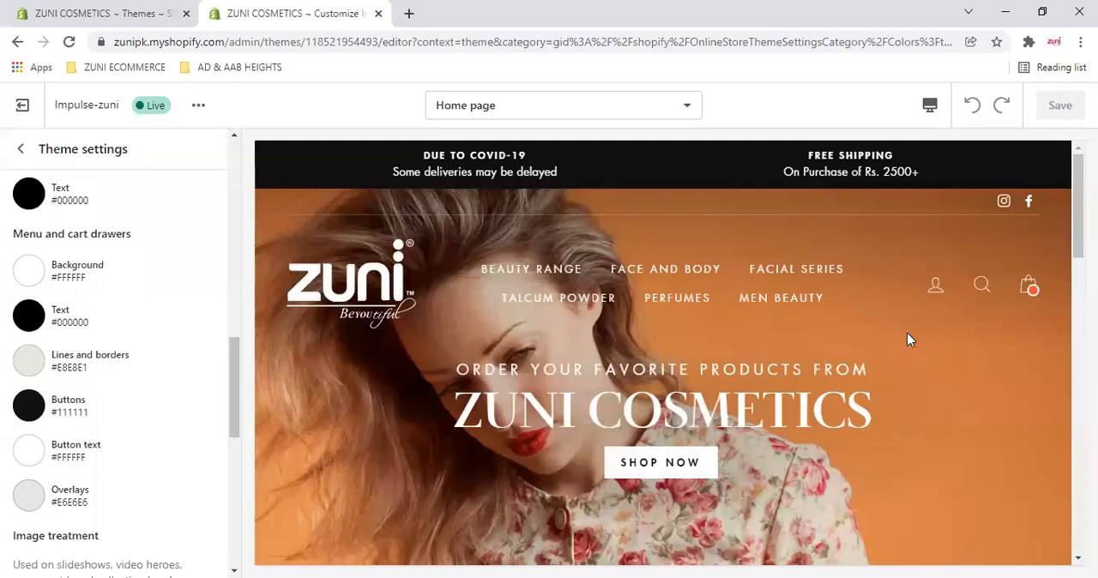
left_click(1028, 284)
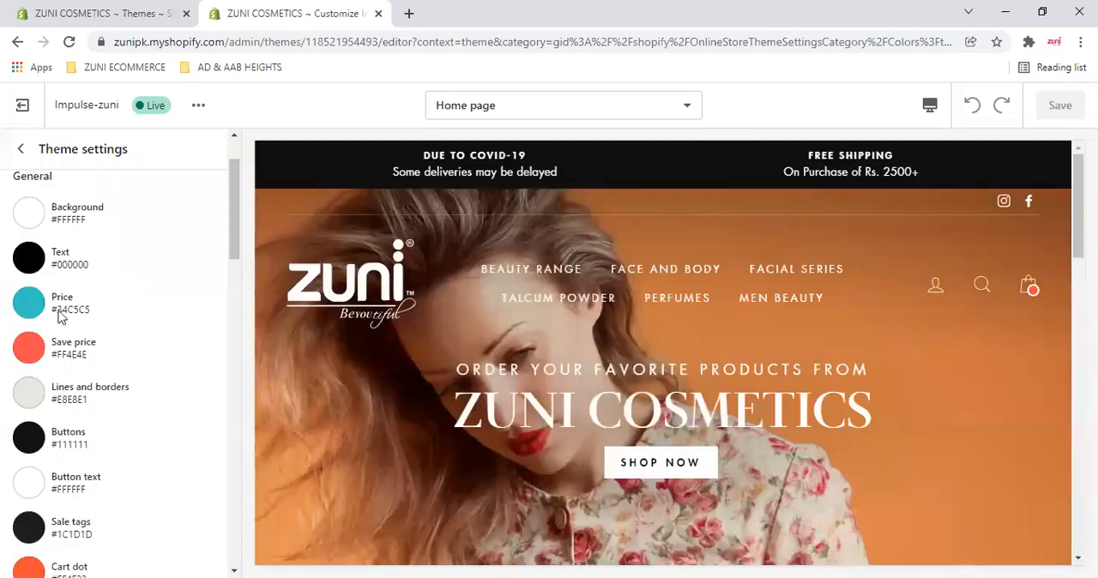
- Set the General background color to #FF0000 and preview it on the home page from the footer up to Shop by Category
left_click(29, 293)
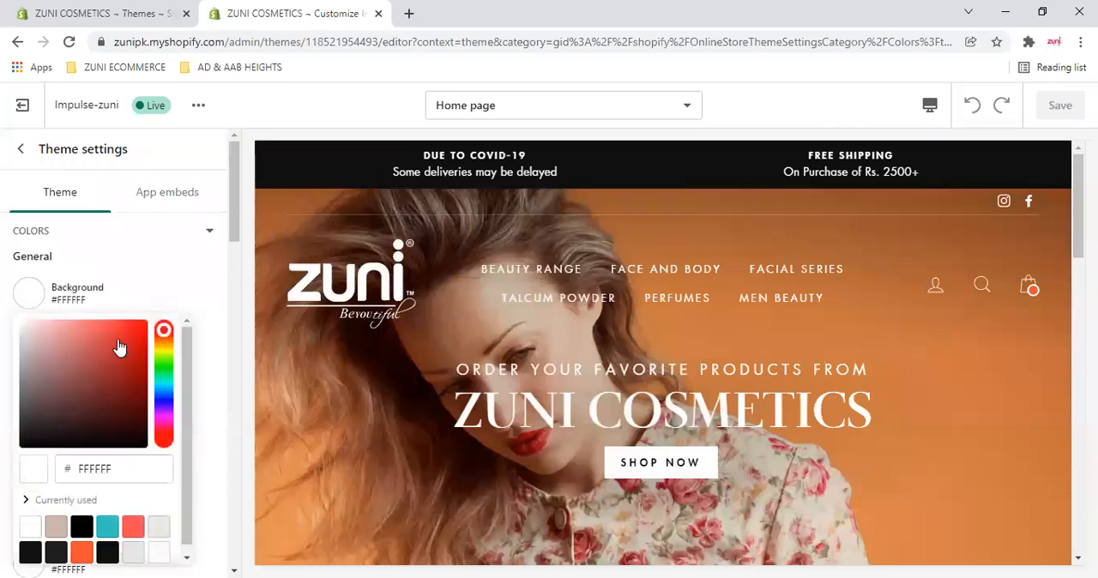
left_click_drag(119, 339, 206, 303)
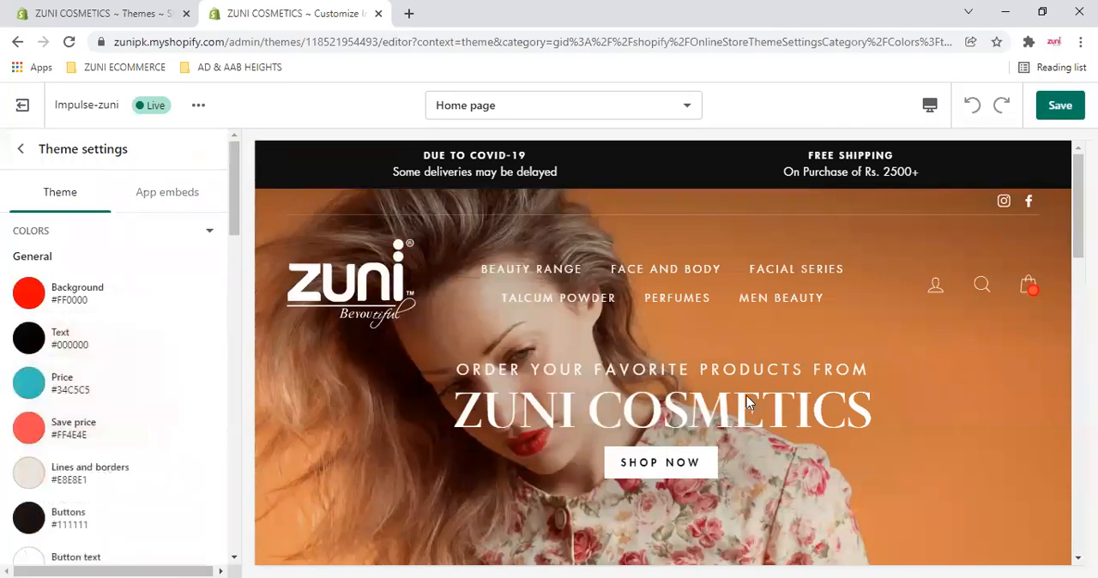
scroll(746, 399, "down", 15)
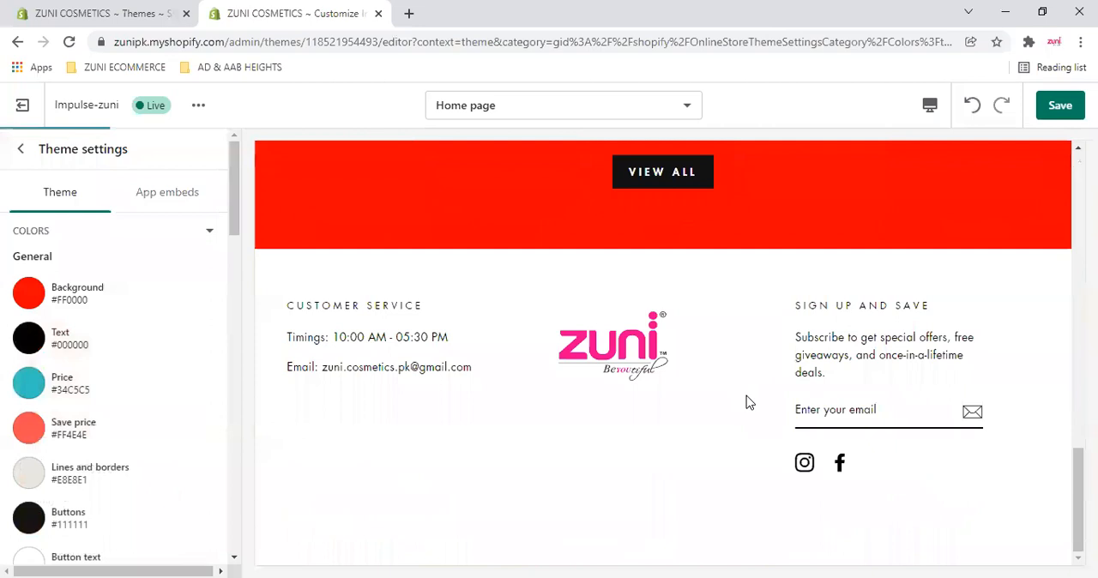
scroll(747, 399, "up", 4)
scroll(746, 396, "up", 5)
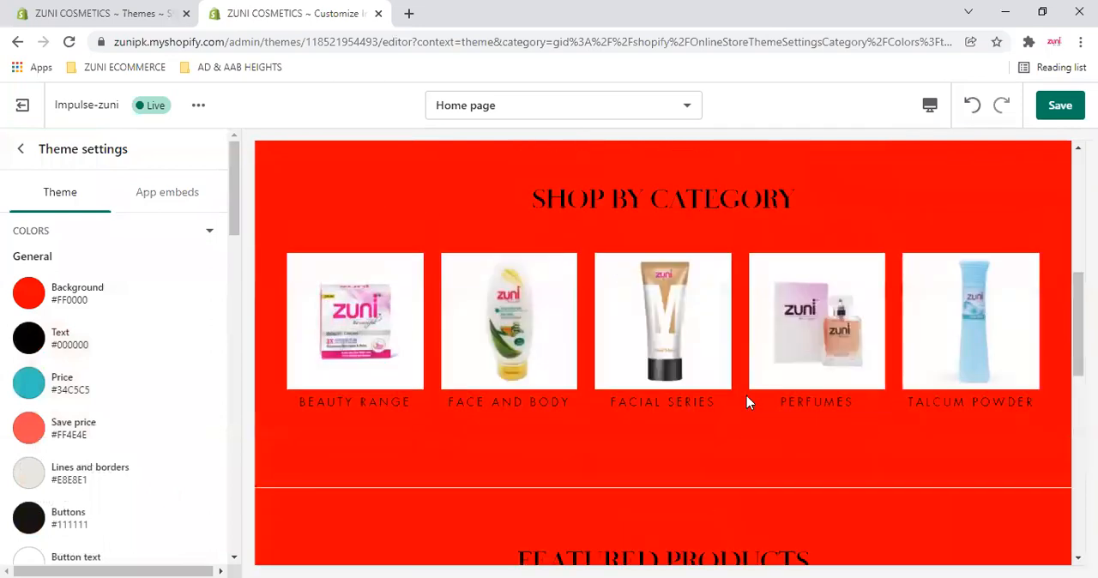
- Restore the General background color to white, #FFFFFF
left_click(29, 293)
left_click_drag(87, 357, 1, 302)
left_click(11, 304)
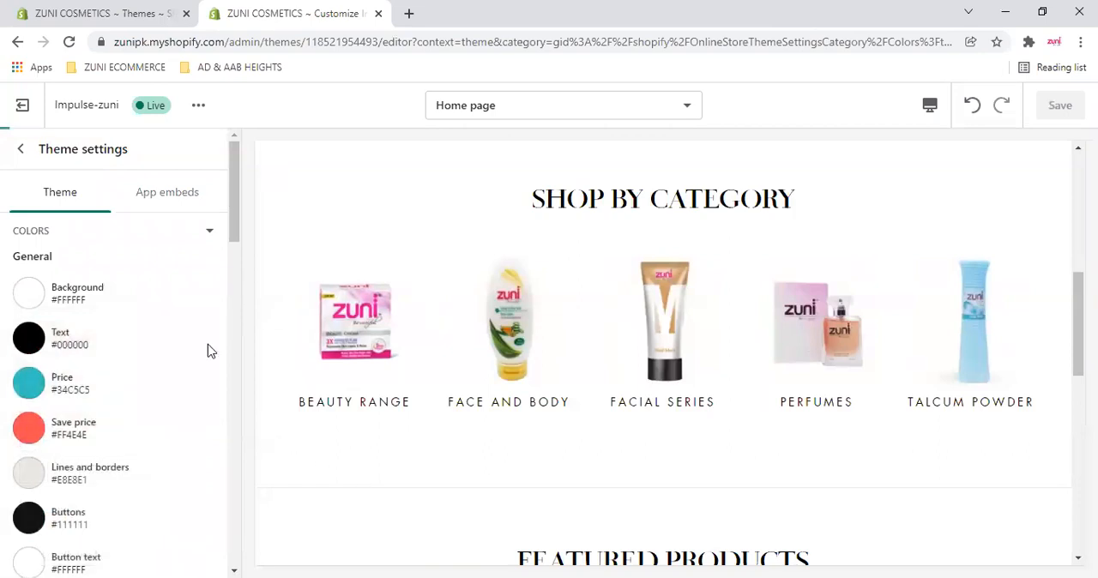
- Collapse the Colors category, expand Typography, and view the headings in the home page preview
scroll(163, 378, "down", 5)
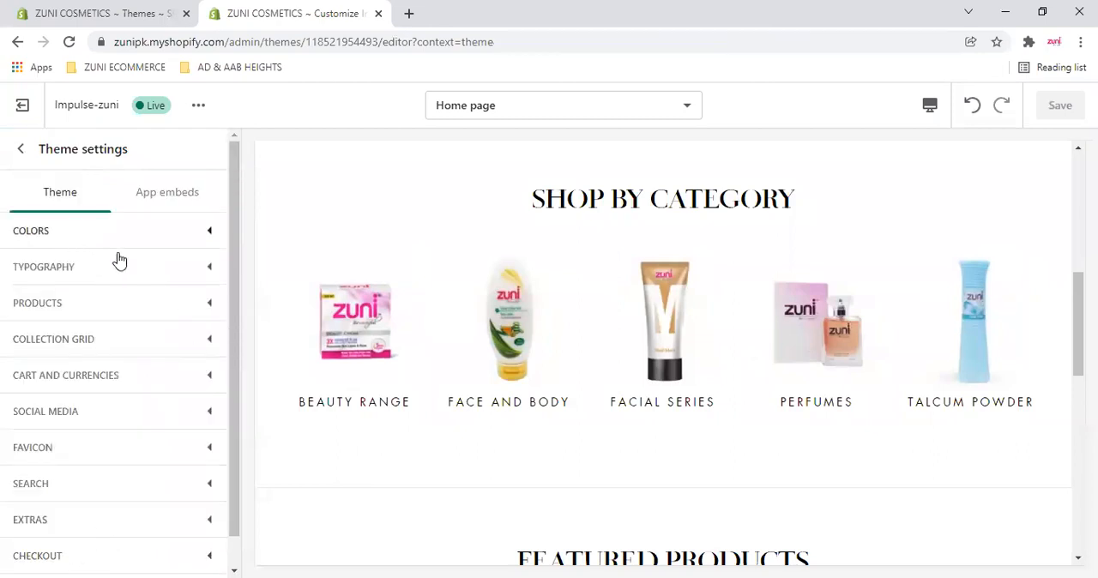
left_click(163, 273)
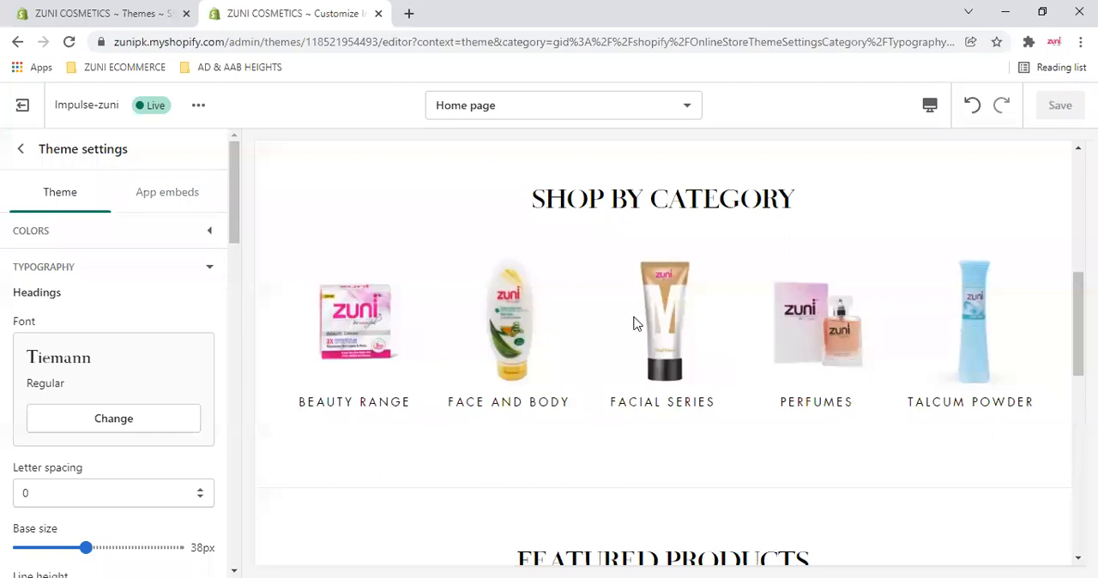
scroll(600, 341, "up", 3)
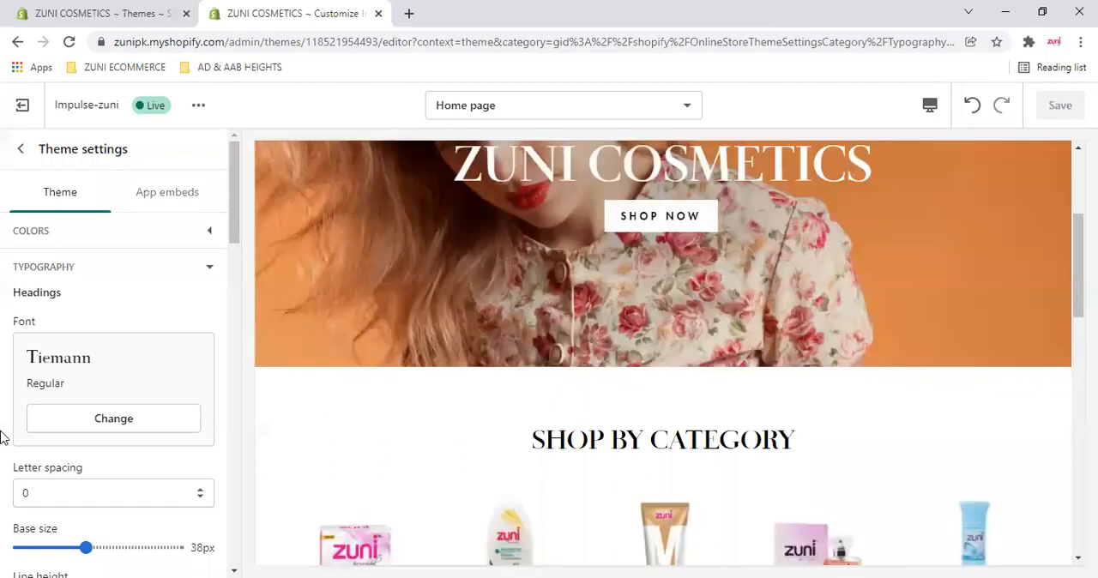
- Open the font selection for the Typography headings, browse the available fonts, and close it
left_click(129, 421)
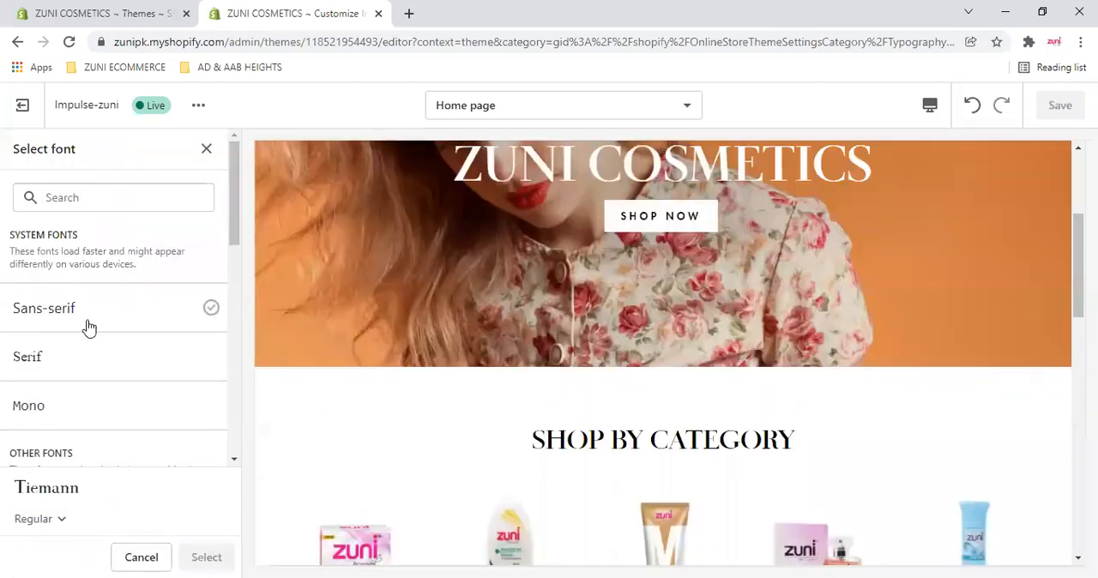
scroll(90, 327, "down", 3)
scroll(105, 326, "down", 5)
scroll(119, 369, "up", 1)
scroll(127, 437, "down", 1)
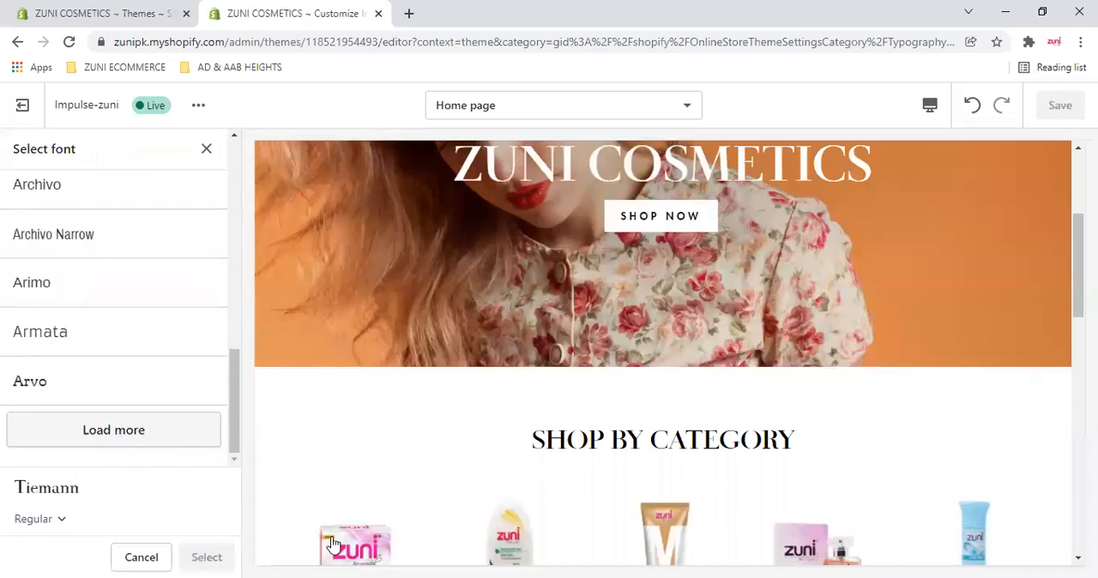
left_click(205, 150)
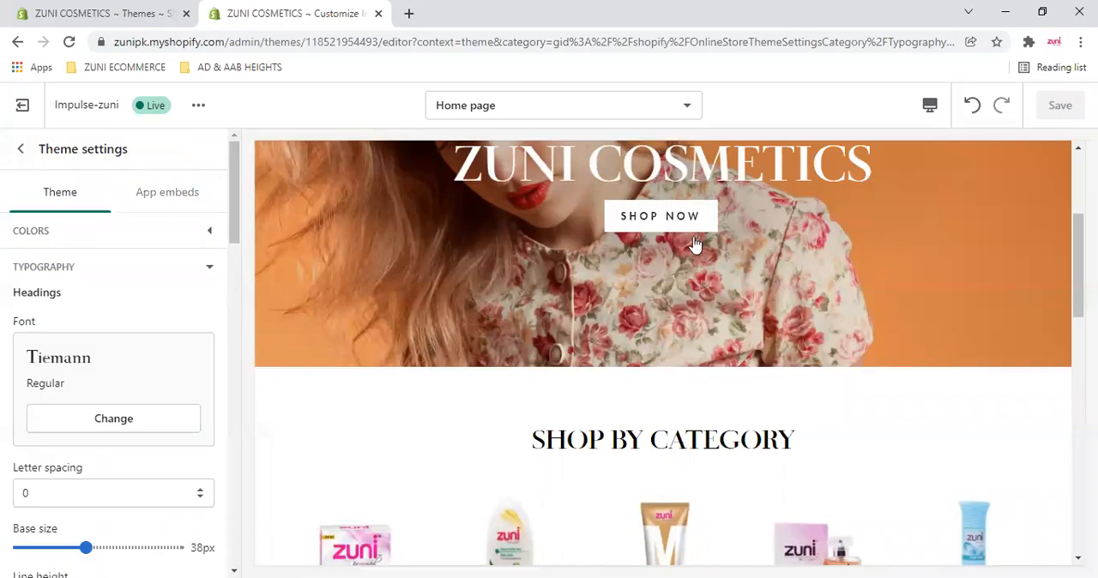
- Review the Body text, Extras, Buttons and Icons options in the Typography settings
scroll(123, 331, "down", 6)
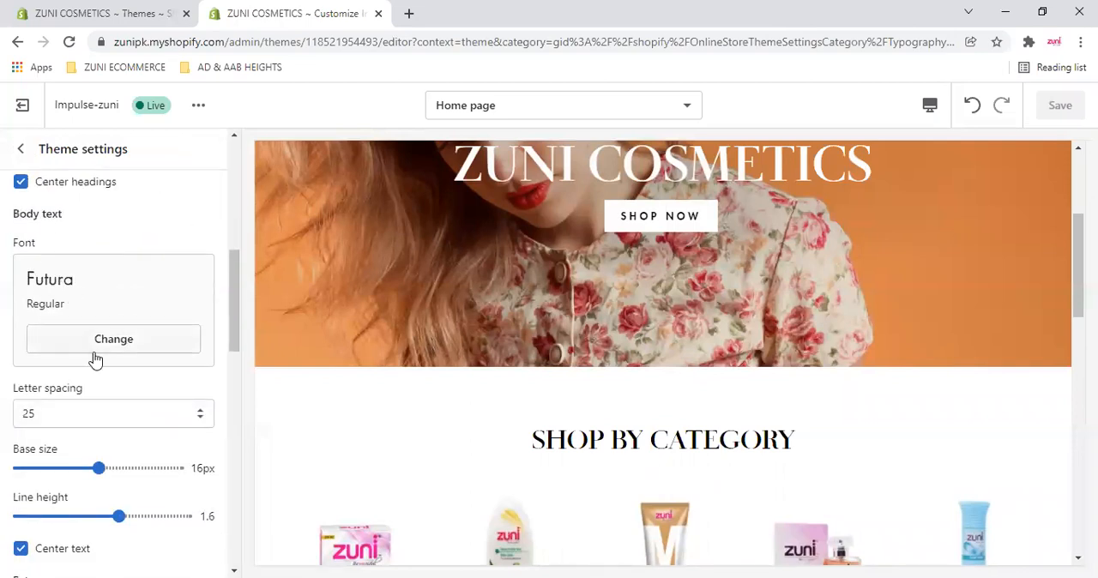
scroll(94, 360, "down", 5)
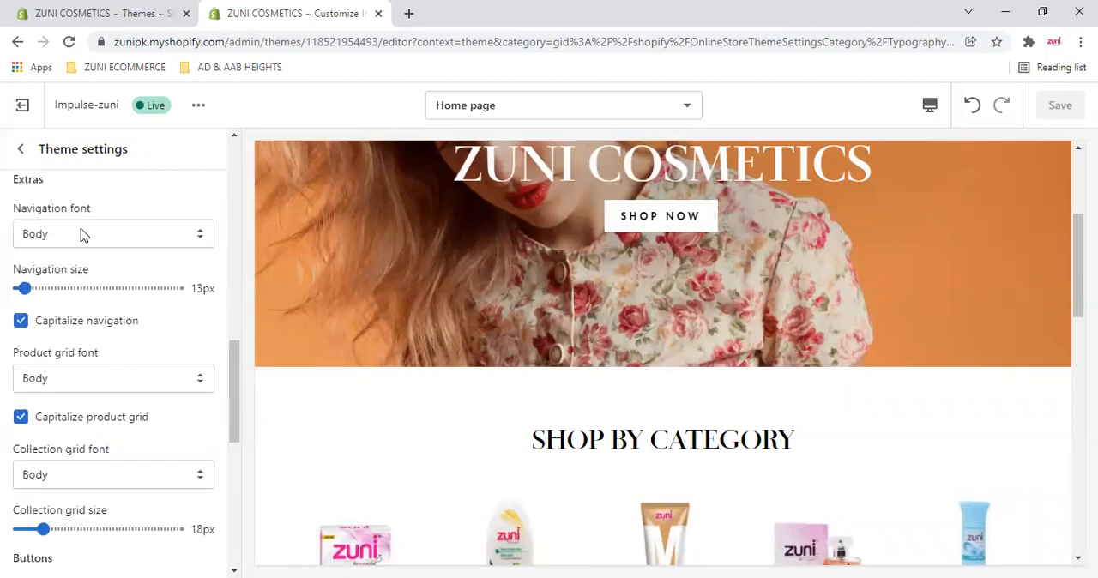
scroll(81, 410, "down", 4)
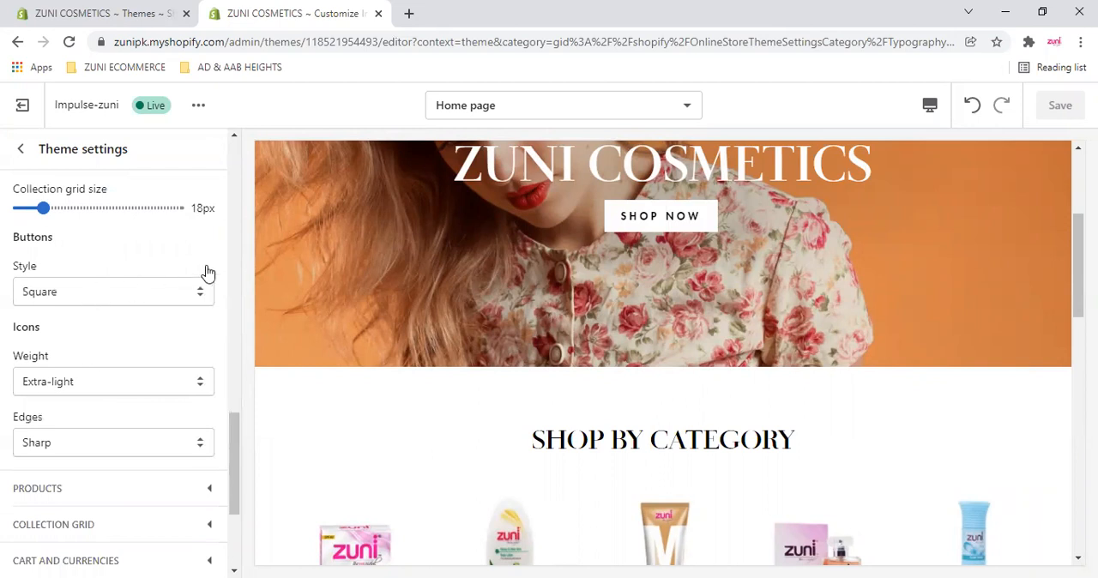
- Expand the Products category in the theme settings and view the Featured Products section in the home page preview
left_click(207, 305)
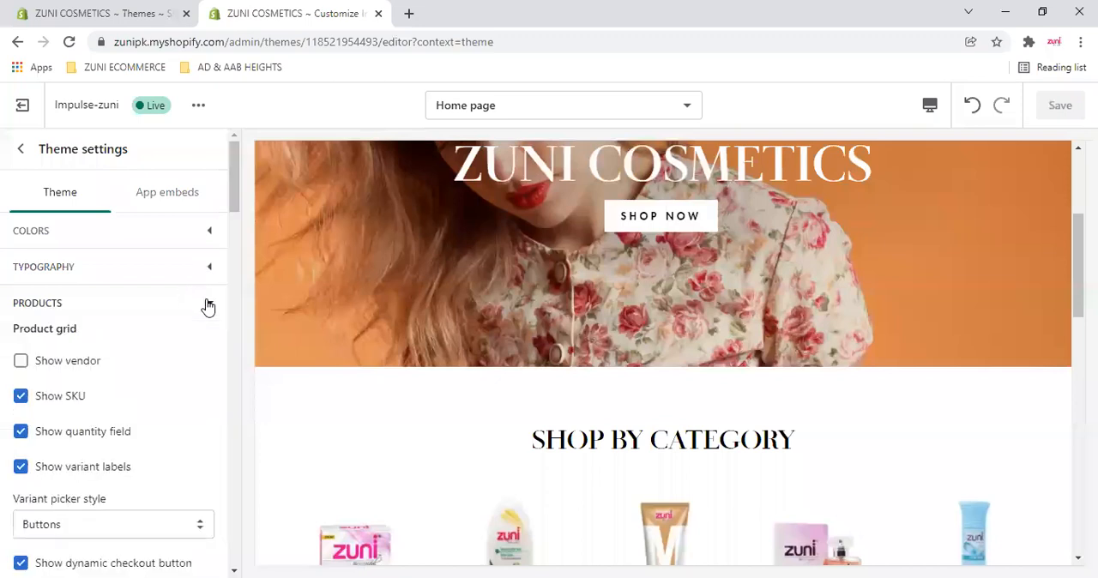
scroll(208, 306, "down", 1)
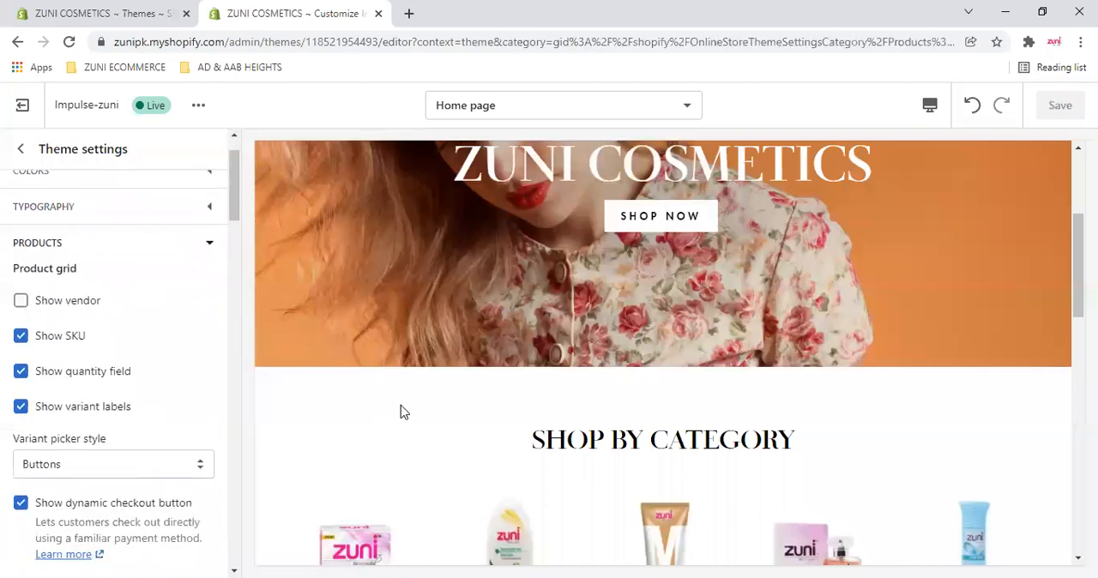
scroll(34, 326, "down", 1)
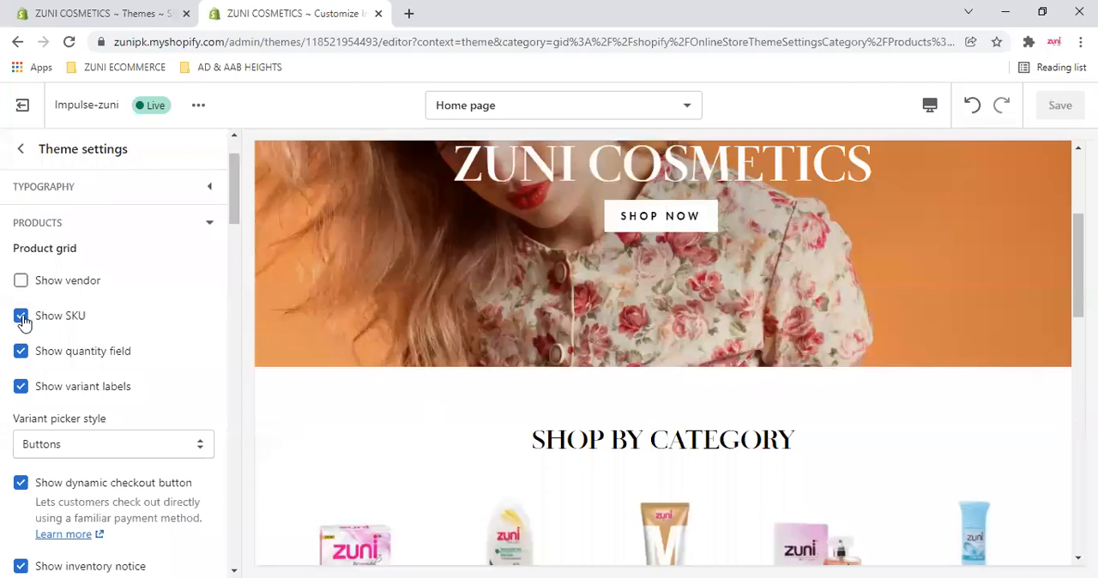
scroll(363, 429, "down", 4)
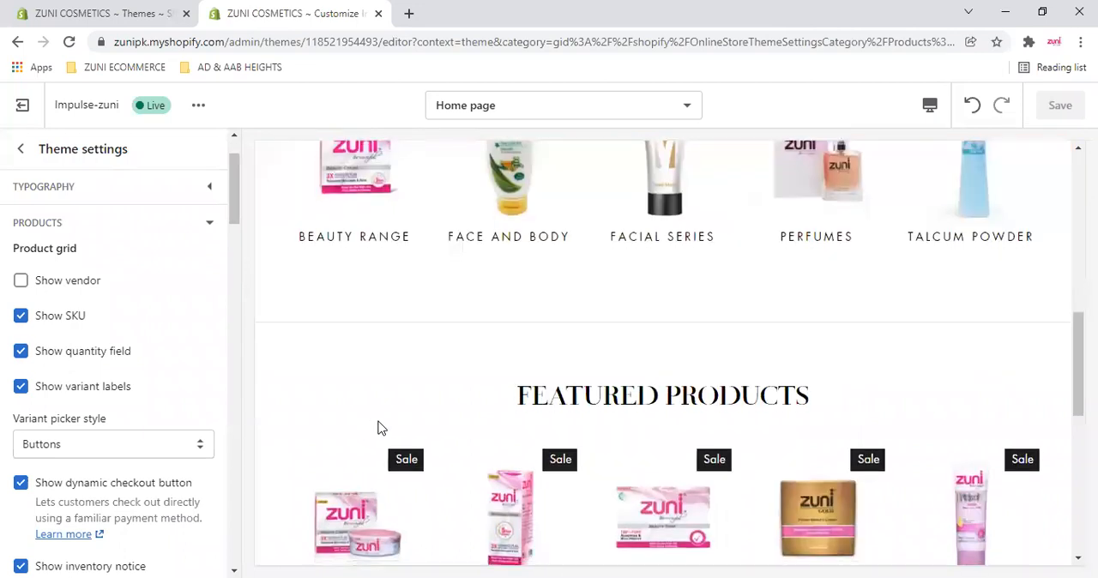
scroll(380, 429, "down", 4)
scroll(402, 412, "up", 2)
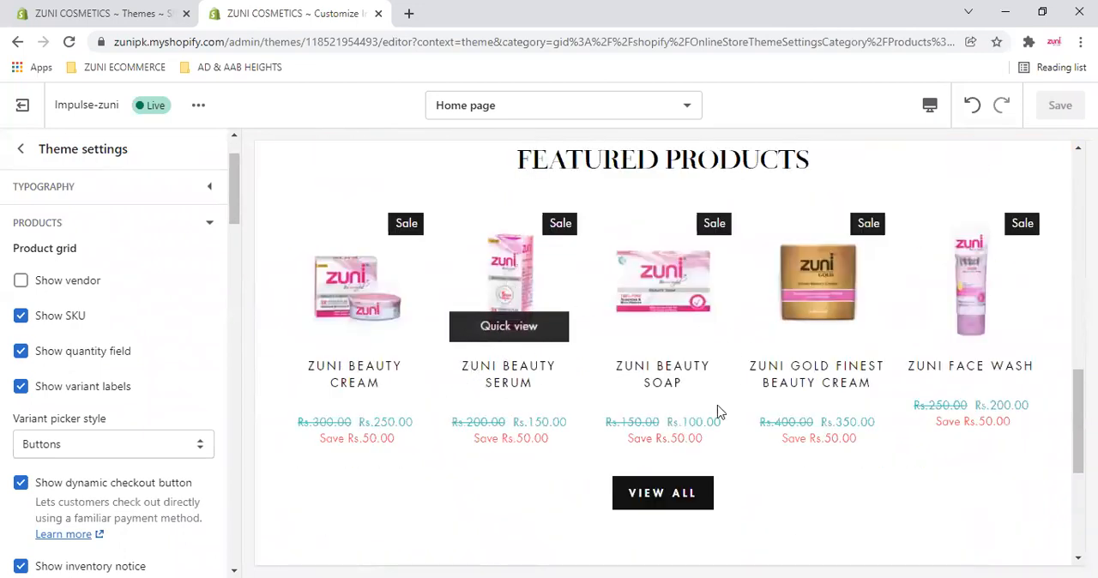
- Open the Zuni Beauty Serum product page in the preview and look through its details
left_click(734, 348)
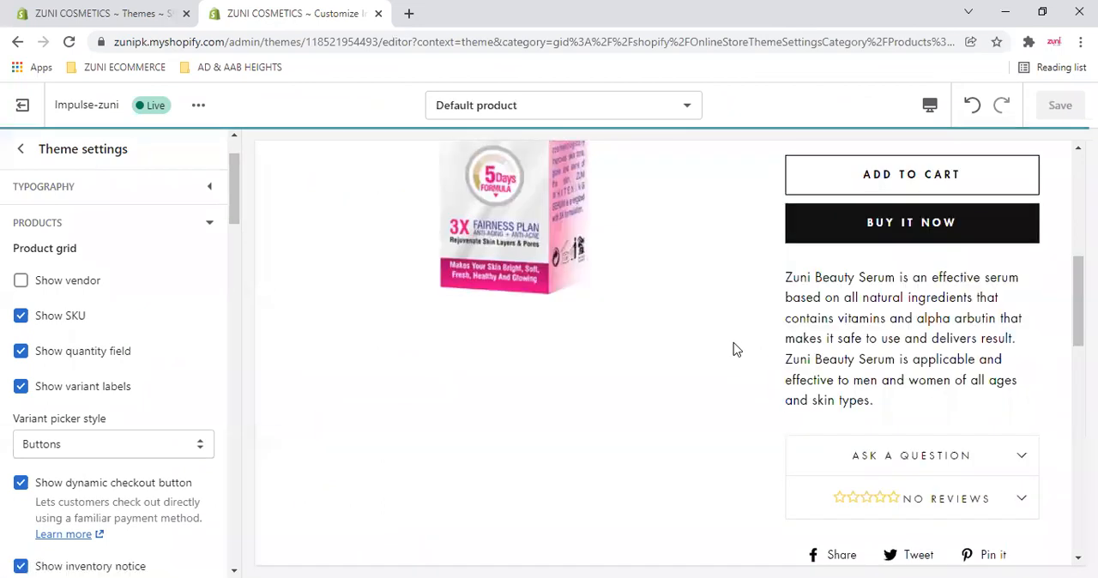
scroll(733, 348, "down", 5)
scroll(733, 348, "down", 4)
scroll(734, 349, "up", 10)
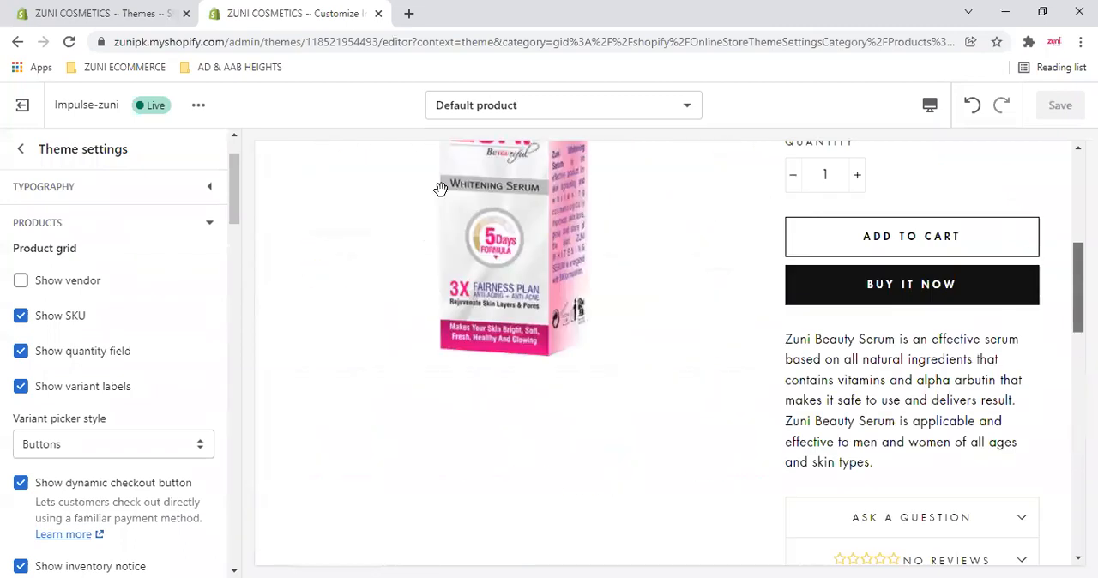
scroll(440, 189, "up", 3)
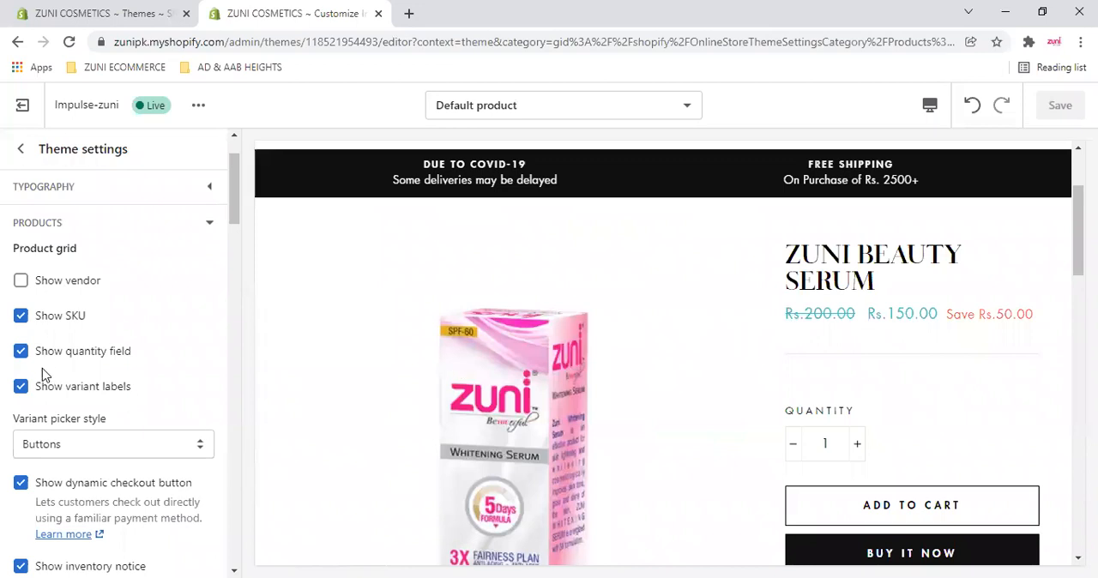
- Turn off the Show SKU option for the product grid and check the serum page preview
left_click(20, 316)
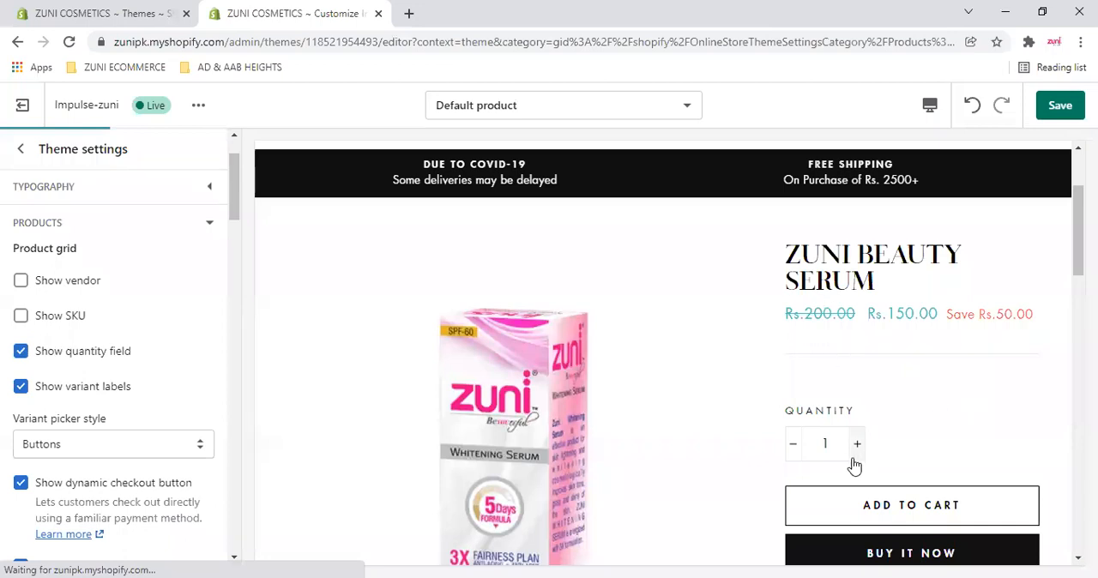
scroll(852, 477, "down", 4)
scroll(849, 356, "up", 3)
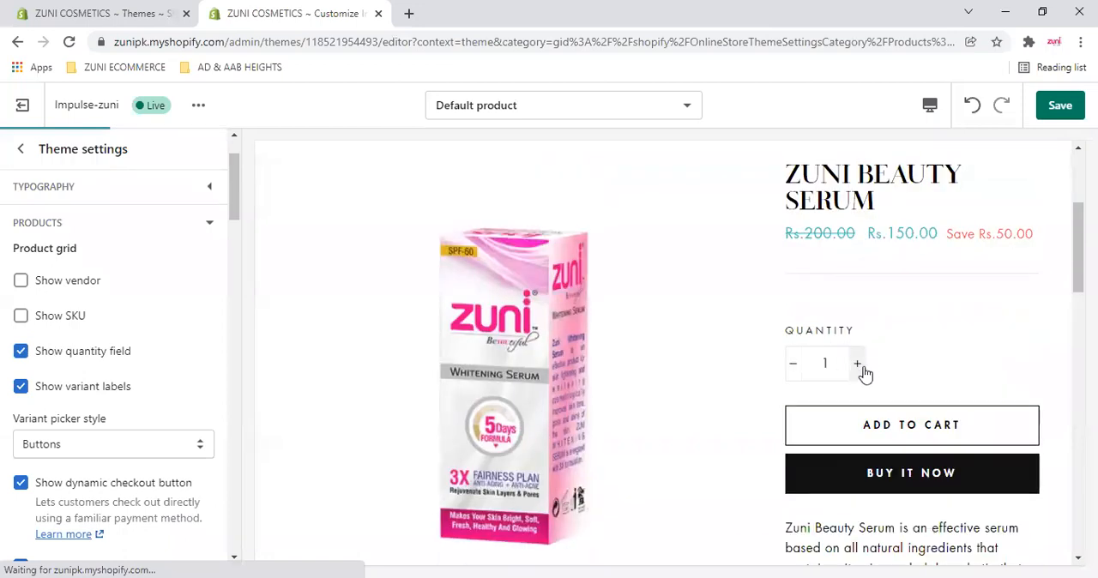
- Try the quantity selector on the serum page, then turn the Show quantity field option off and back on
left_click(857, 364)
left_click(857, 364)
left_click(858, 364)
left_click(793, 364)
left_click(793, 364)
left_click(793, 363)
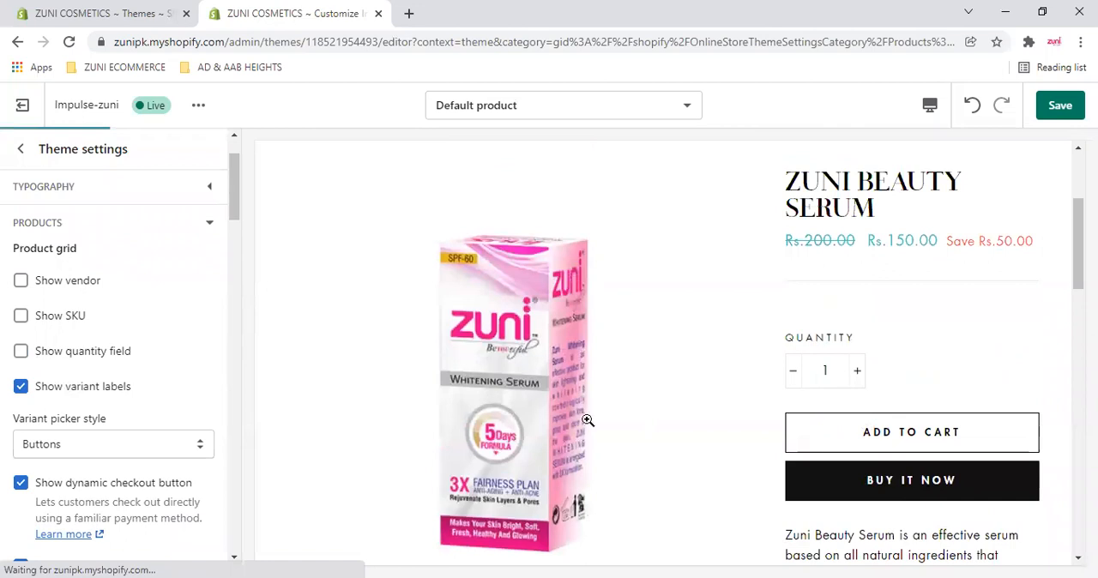
scroll(86, 394, "down", 1)
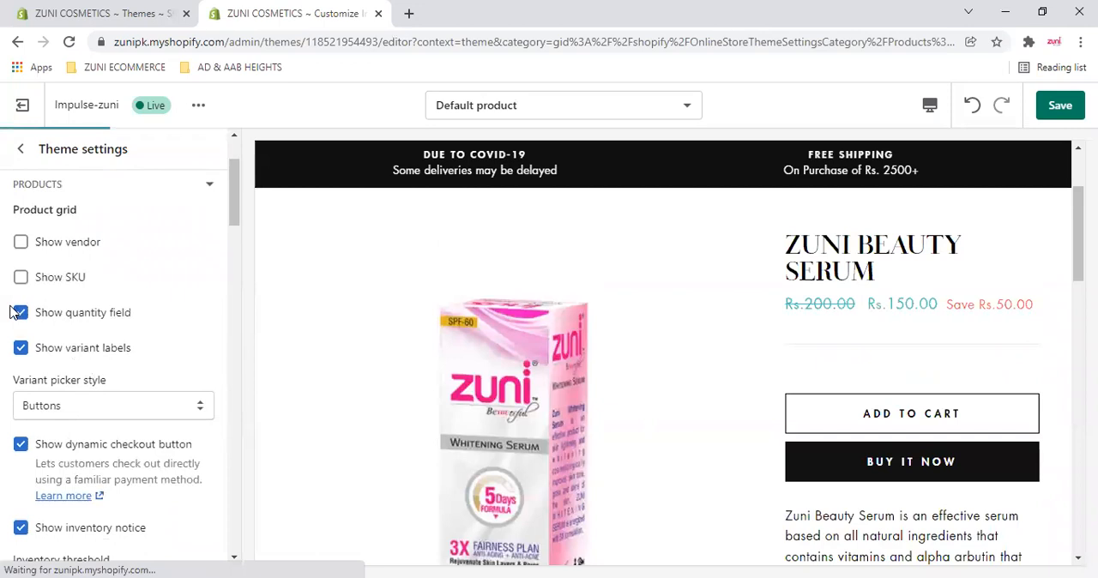
scroll(14, 314, "down", 1)
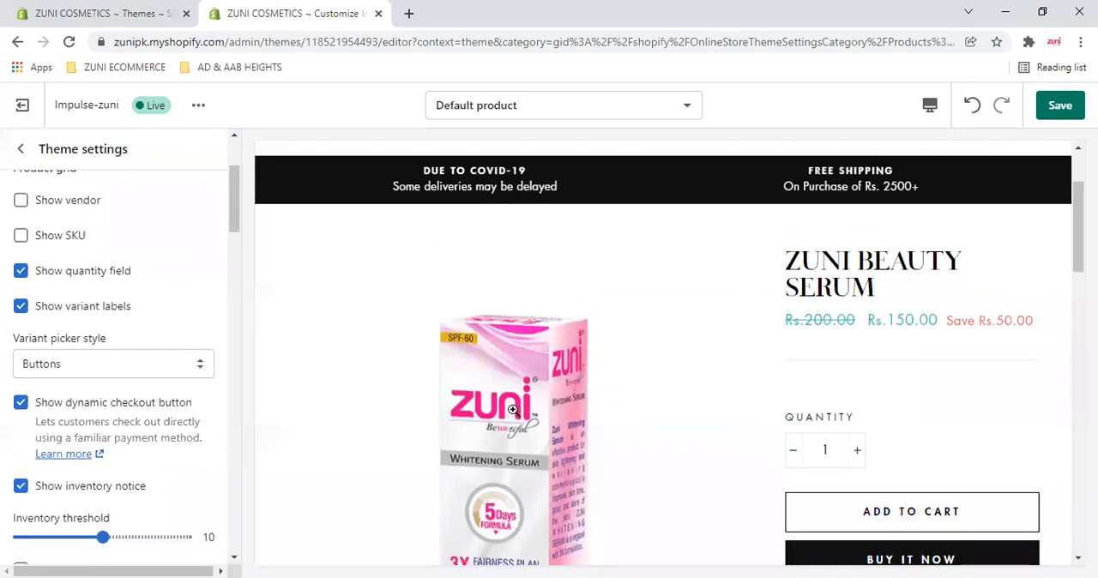
- Open the Zuni Zephyr Talcum Powder (Pink) product from the Talcum Powder collection in the preview and look through its page
scroll(513, 410, "down", 2)
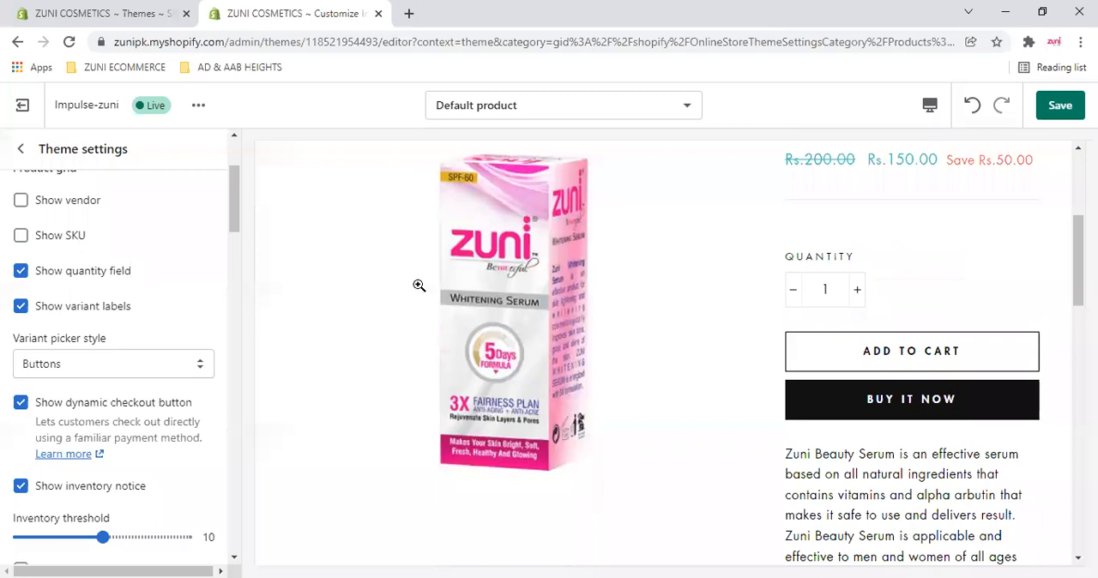
scroll(418, 285, "down", 10)
scroll(519, 363, "up", 4)
left_click(684, 359)
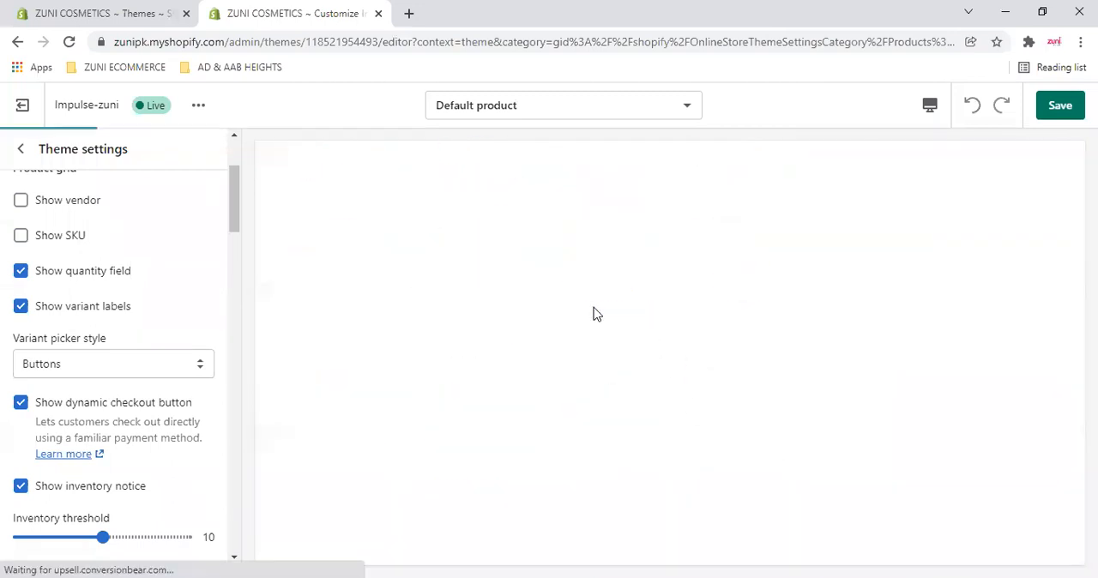
left_click(697, 247)
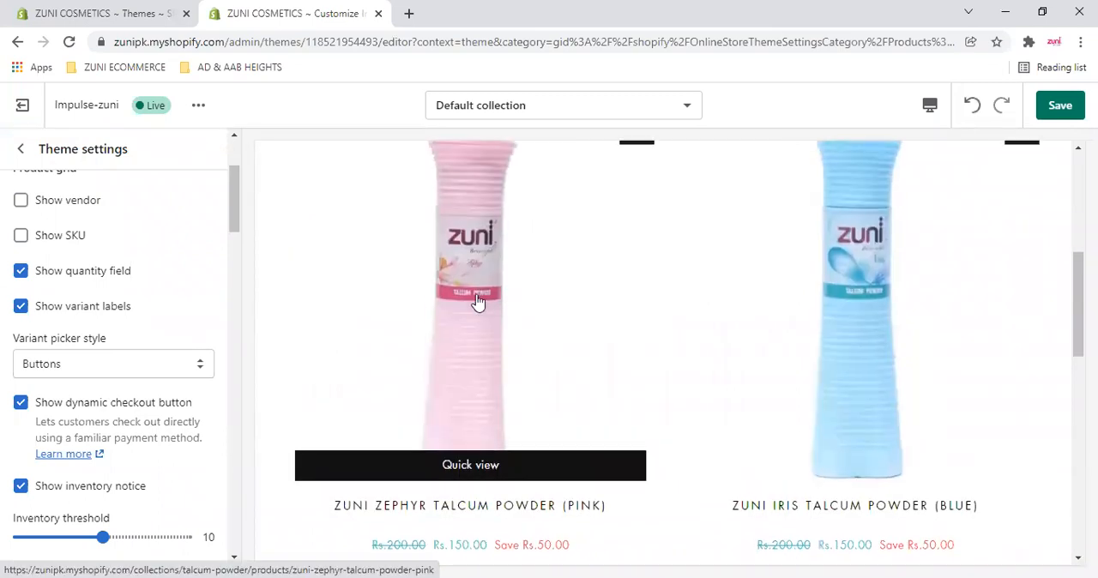
left_click(534, 326)
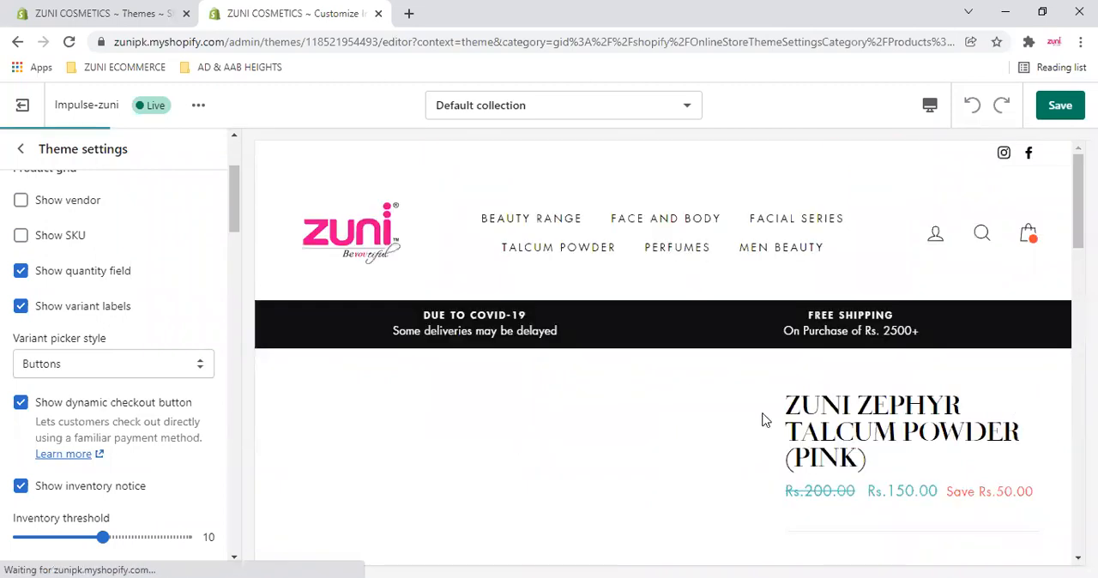
scroll(767, 420, "down", 3)
scroll(915, 402, "down", 3)
scroll(927, 361, "up", 3)
scroll(876, 310, "down", 3)
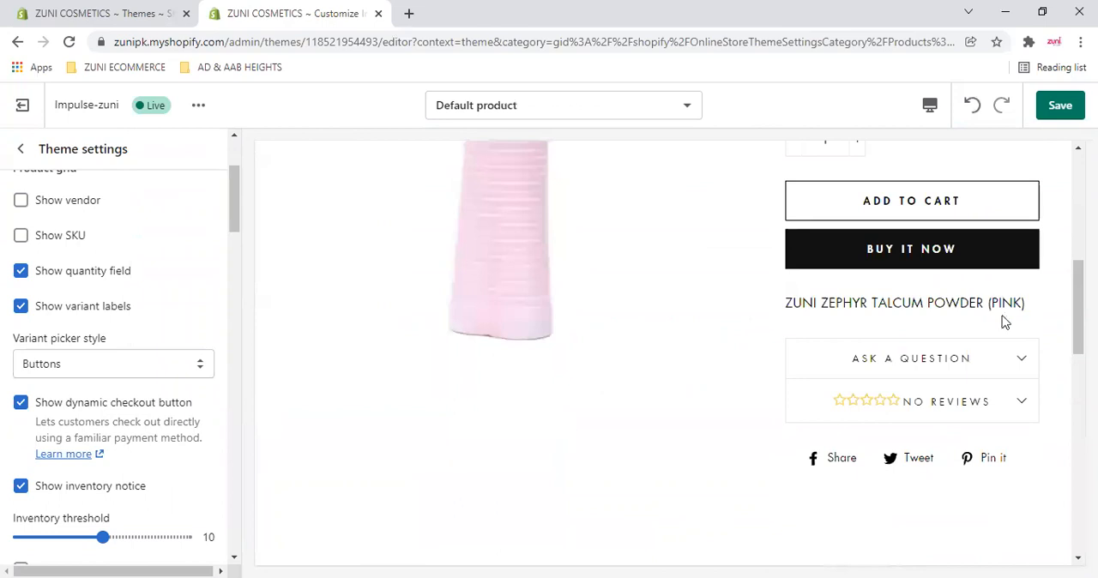
scroll(116, 337, "up", 5)
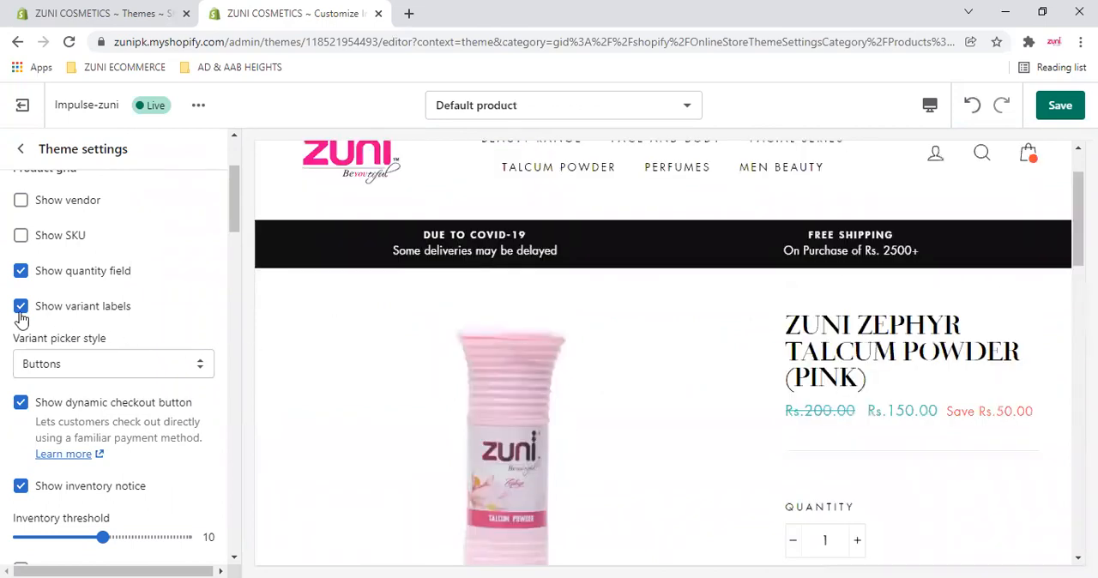
- View the available Variant picker style choices and close the list without changing the style
scroll(176, 286, "down", 1)
left_click(176, 285)
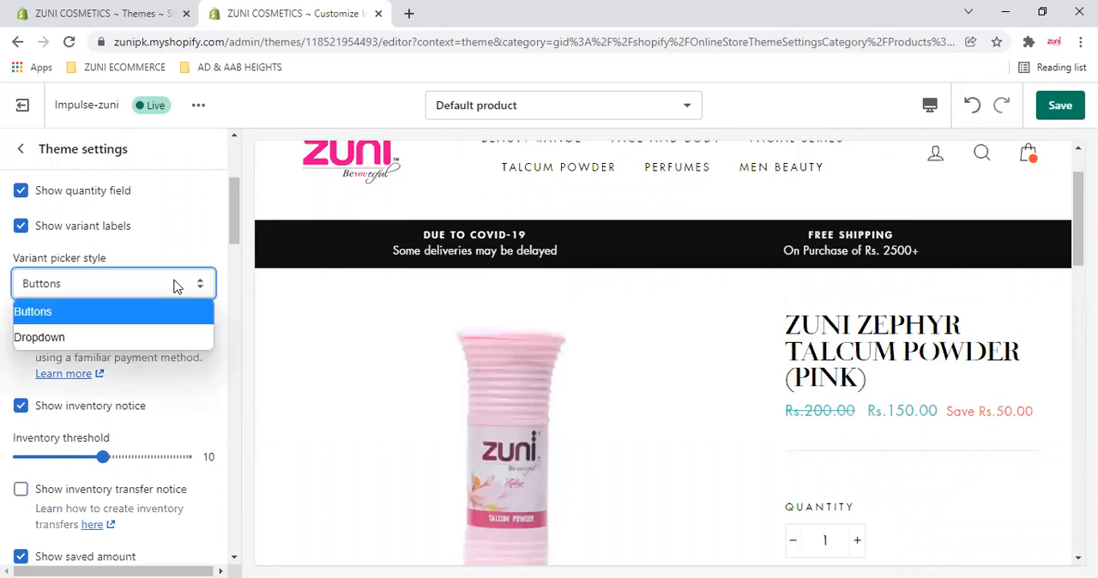
left_click(207, 231)
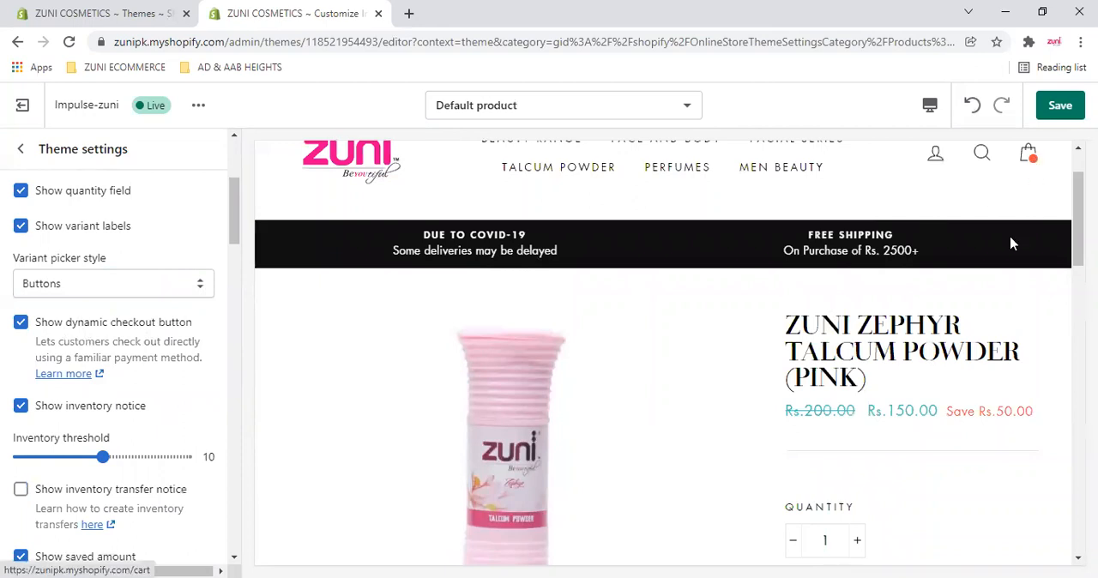
- View the cart and its check out option in the preview, and turn off the Show dynamic checkout button option
scroll(974, 416, "down", 2)
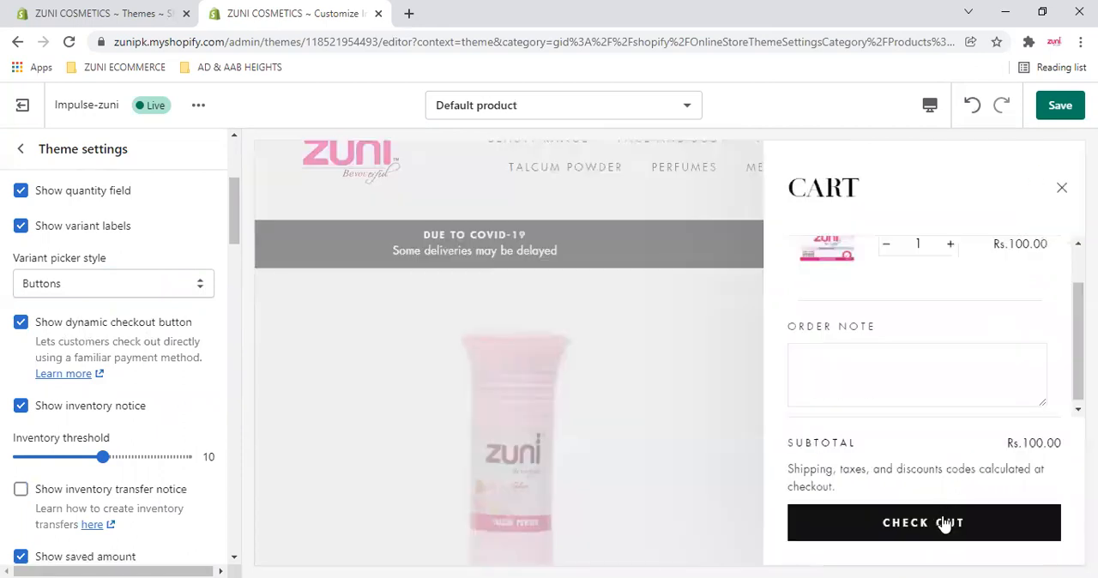
left_click(944, 524)
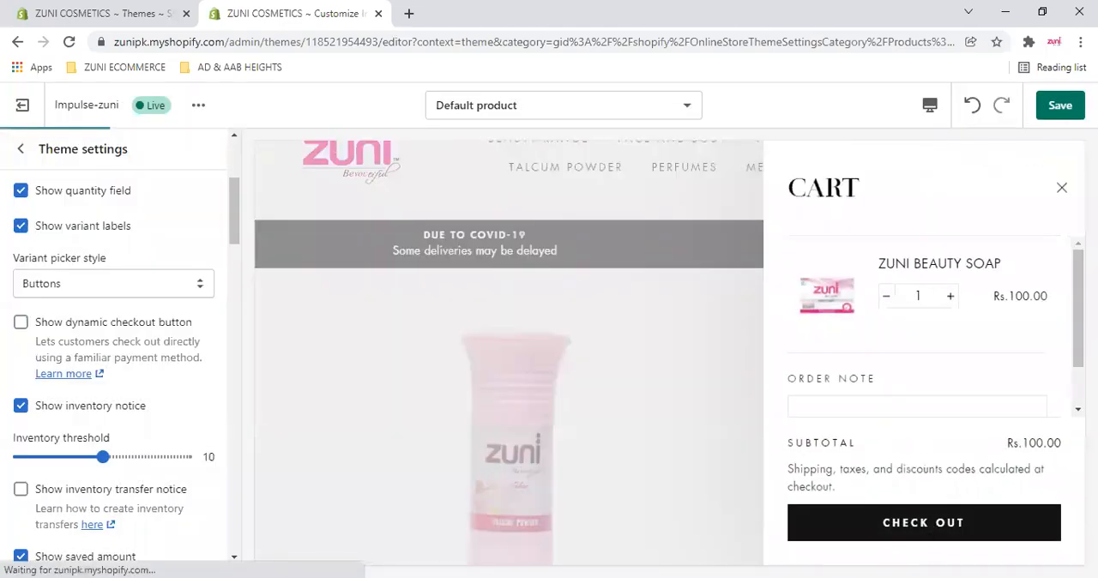
left_click(489, 369)
scroll(504, 361, "down", 4)
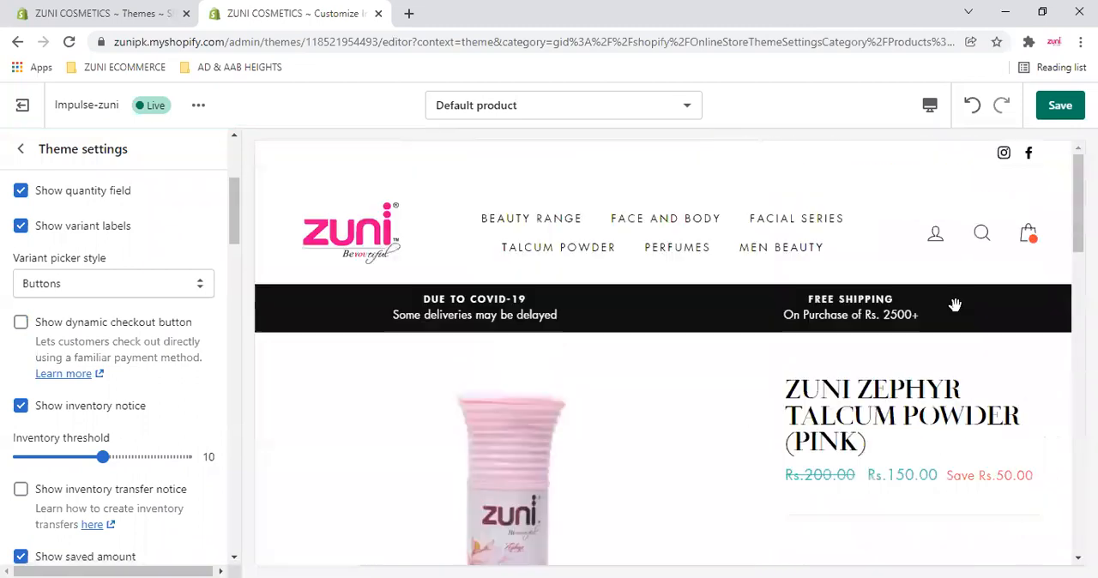
- Reopen the cart in the preview and try to check out
left_click(1030, 237)
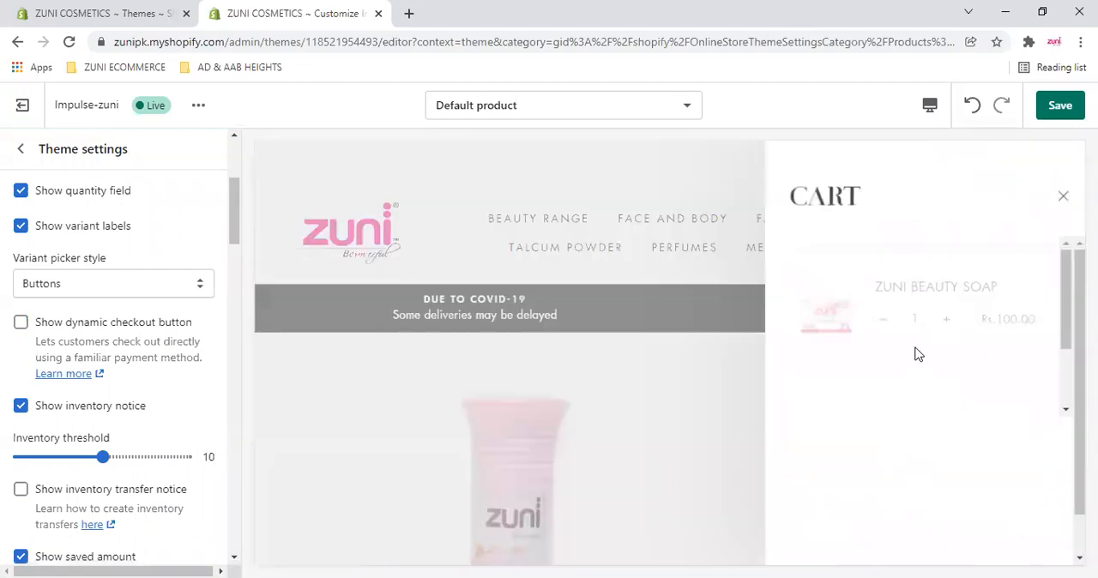
scroll(913, 368, "down", 1)
left_click(914, 525)
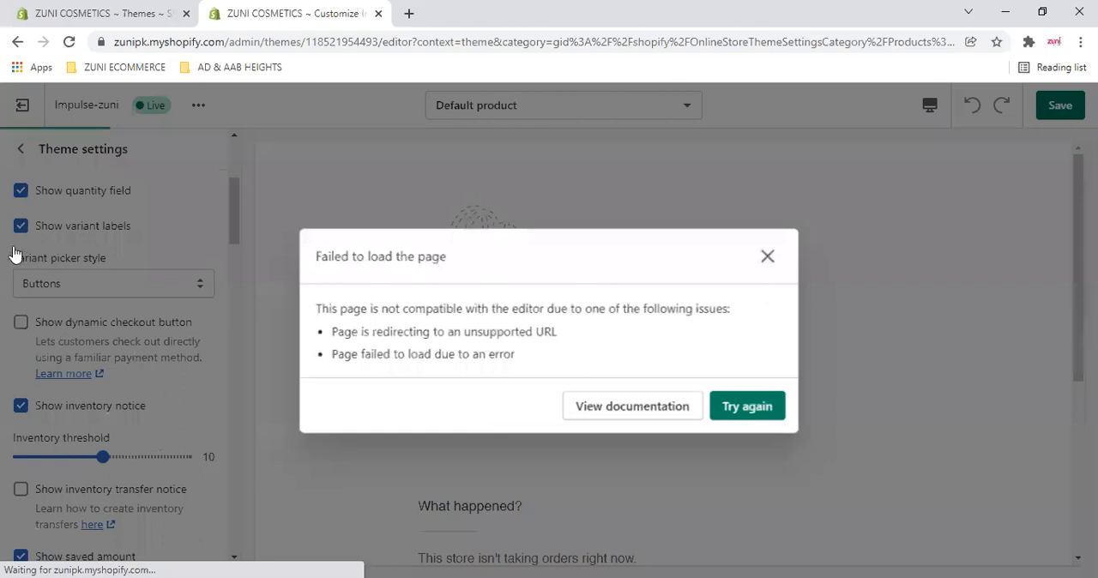
- Review the remaining product grid options and highlight the saved amount beside the talcum powder's price in the preview
scroll(16, 254, "down", 2)
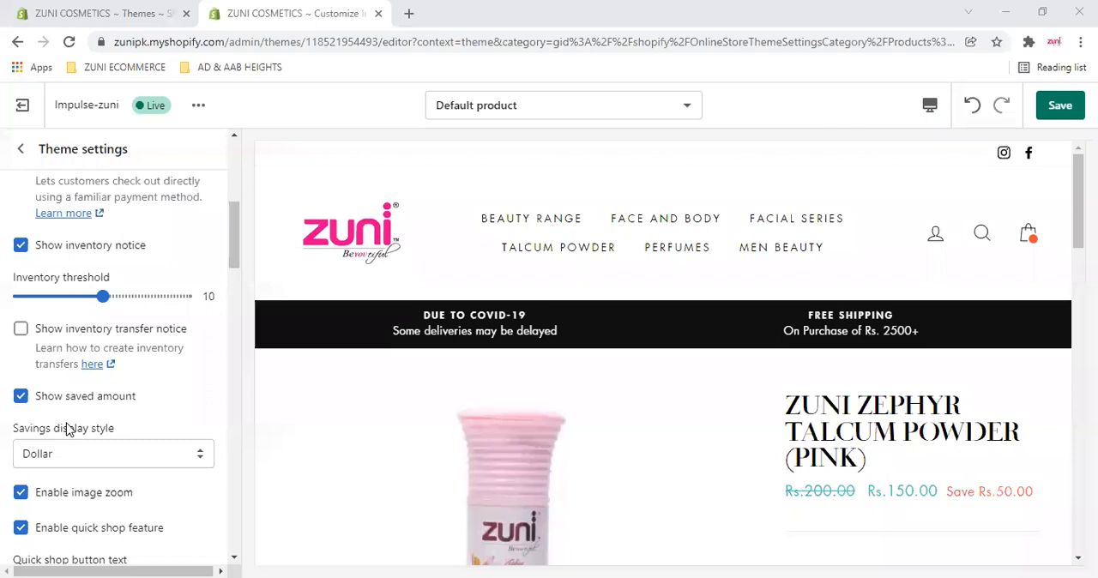
scroll(69, 429, "down", 2)
scroll(515, 422, "down", 4)
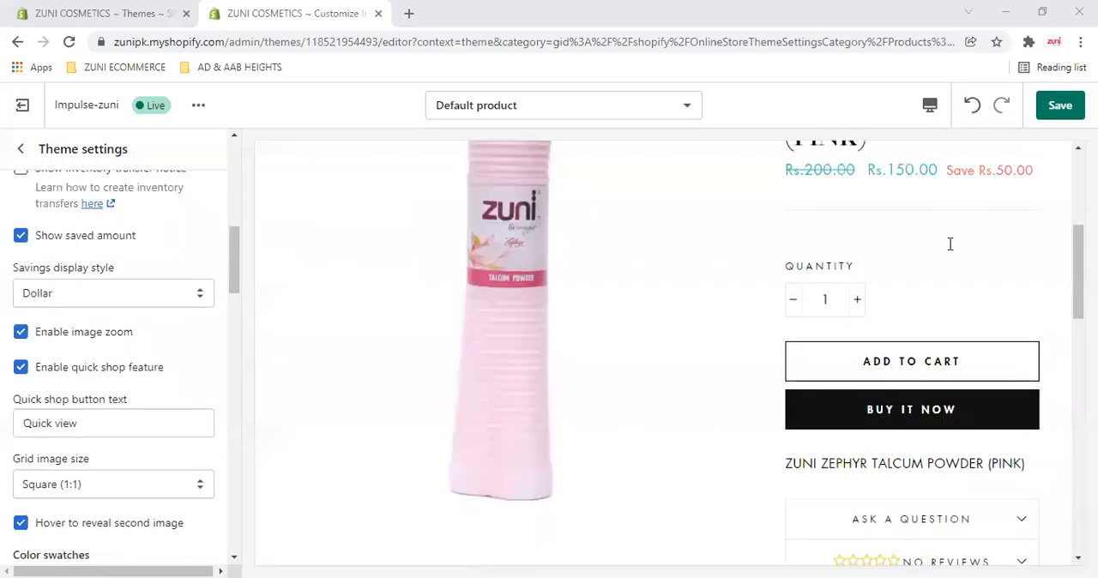
scroll(950, 246, "up", 1)
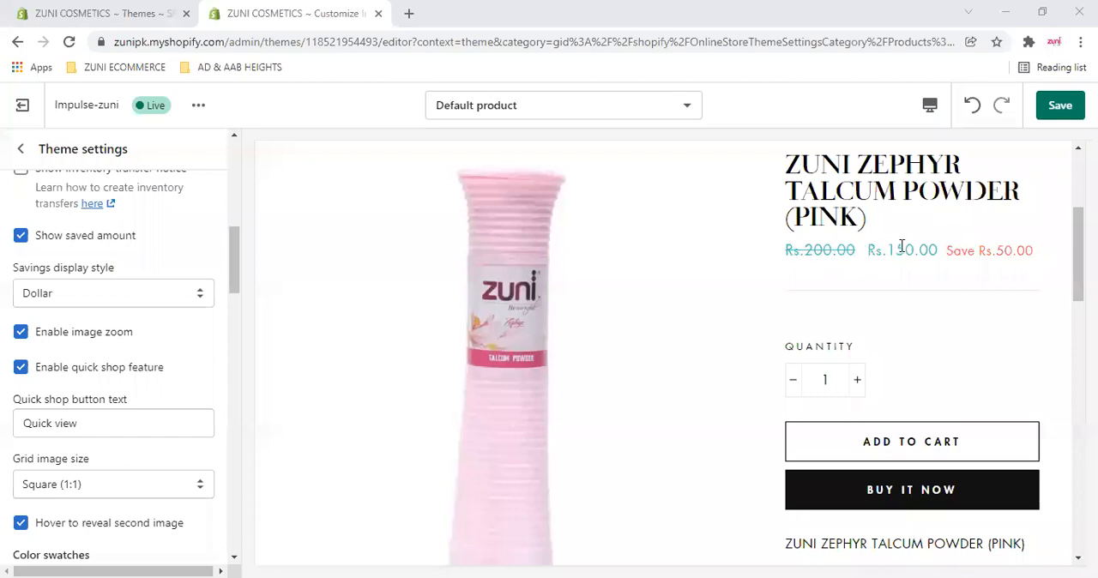
left_click_drag(948, 251, 1022, 278)
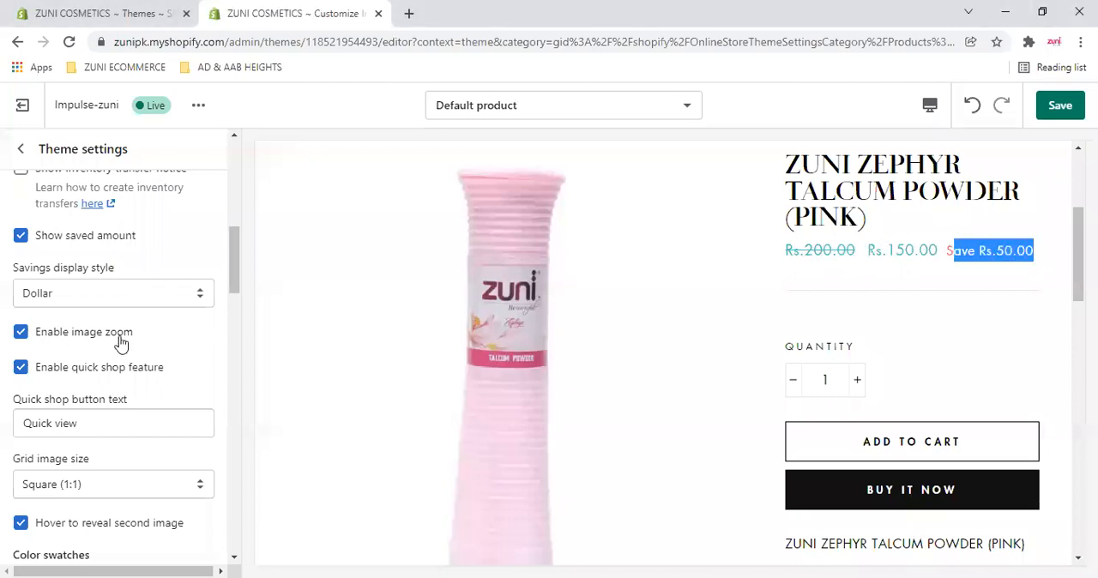
- Turn off the Show saved amount option, view the Savings display style choices, and turn the option back on
left_click(21, 243)
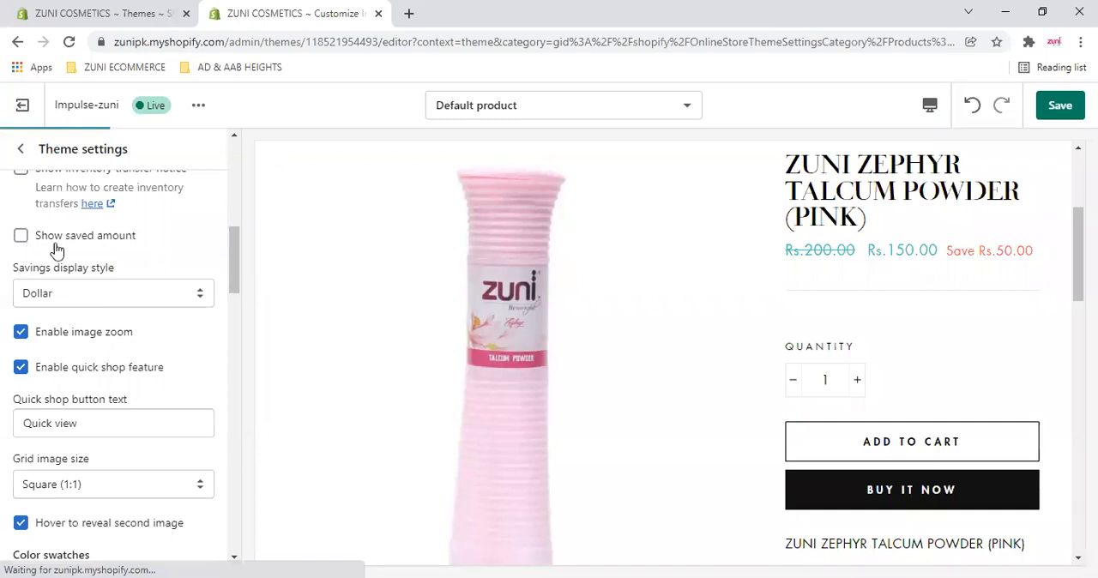
left_click(163, 296)
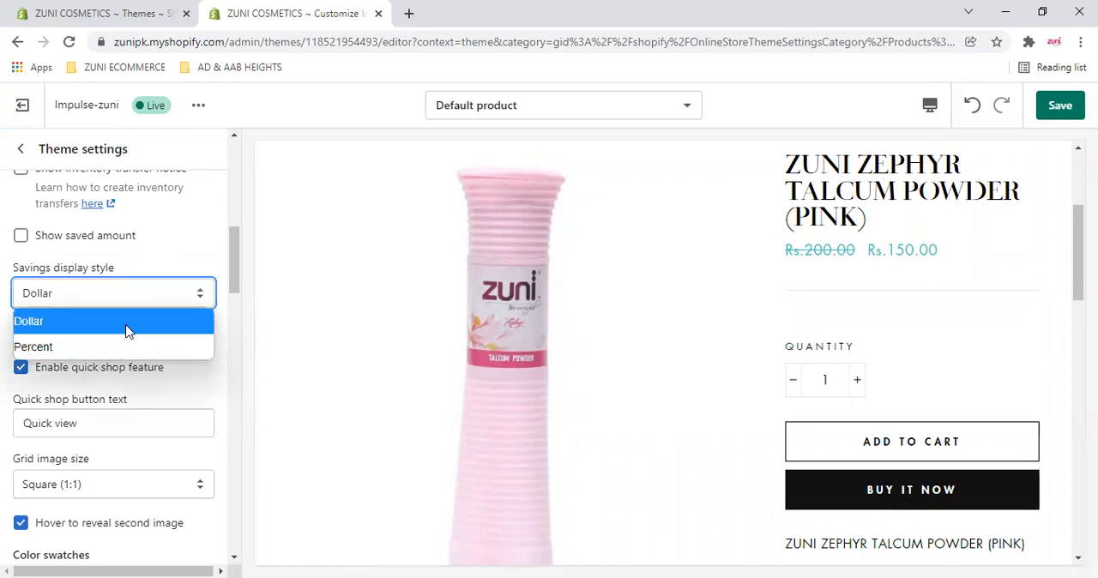
left_click(20, 237)
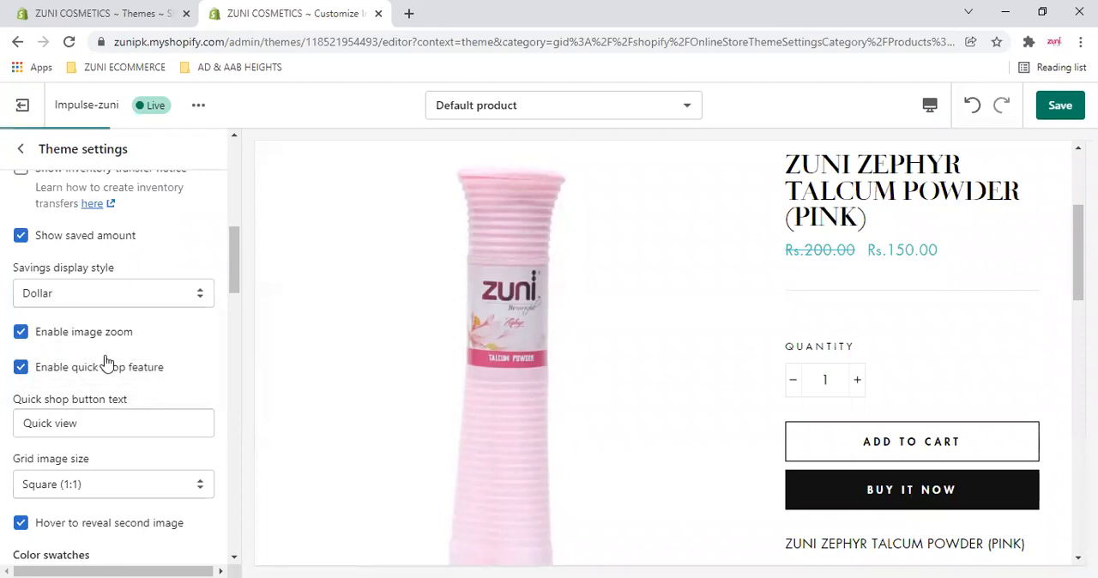
- View the enlarged talcum powder image in the preview to check the image zoom feature, and close it
scroll(106, 364, "down", 1)
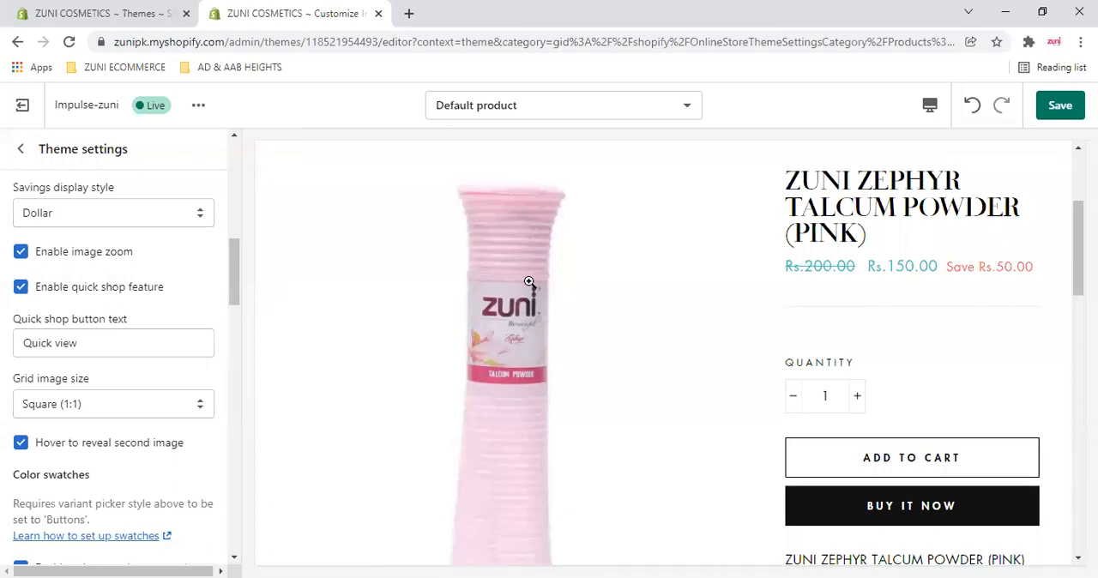
left_click(517, 289)
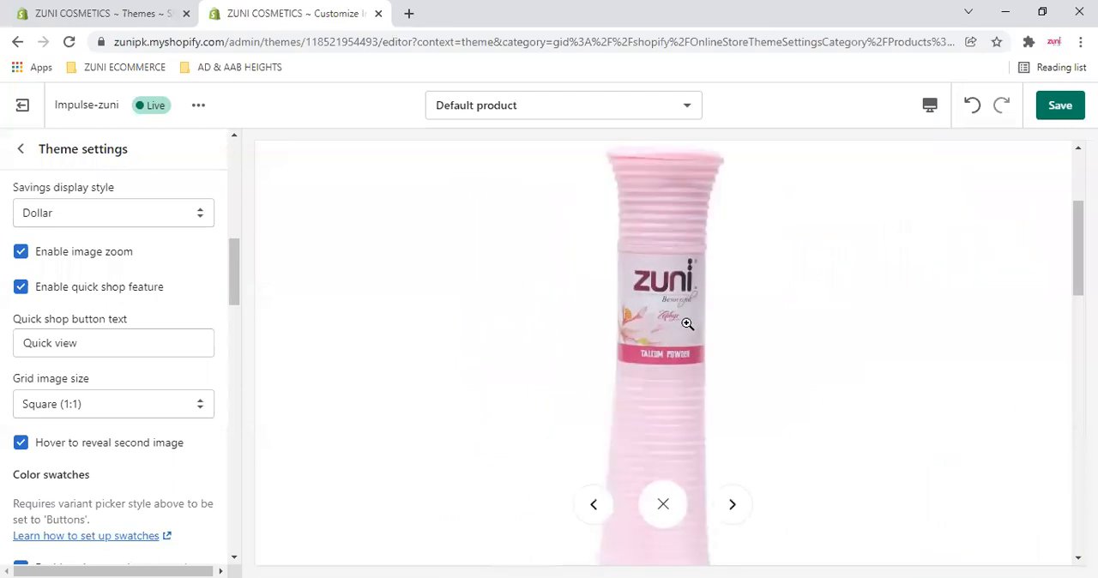
left_click(663, 505)
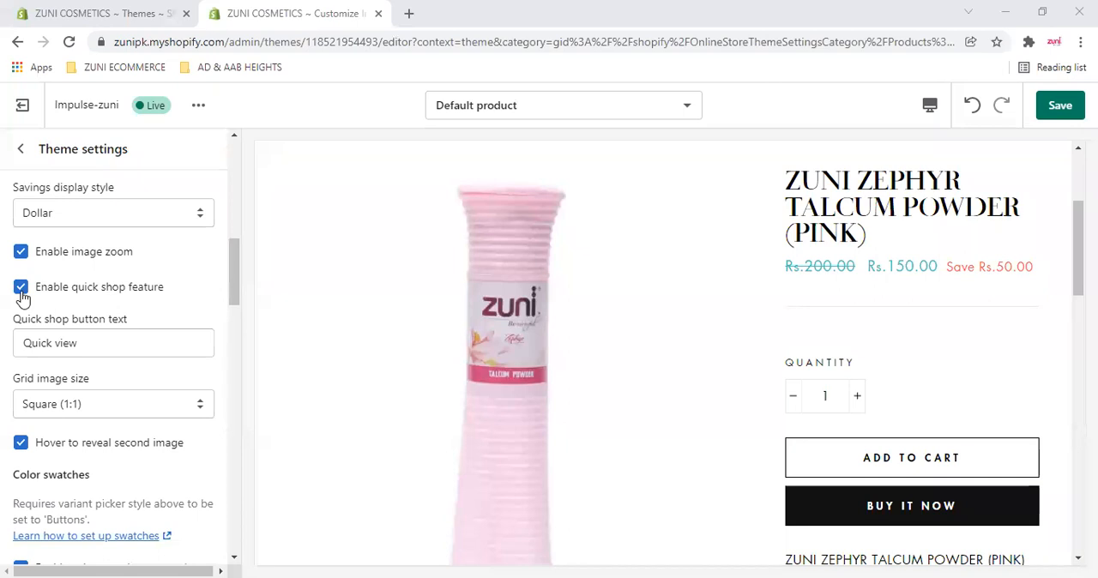
- Return to the home page preview and open the quick view of the Zuni Beauty Cream featured product
scroll(438, 289, "up", 1)
scroll(403, 244, "up", 2)
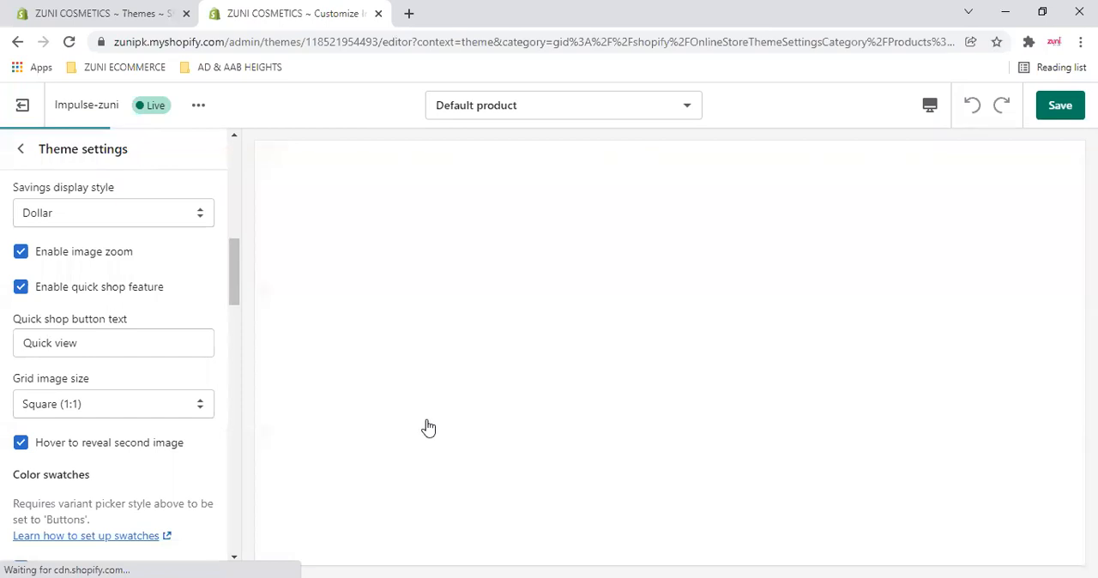
left_click(366, 330)
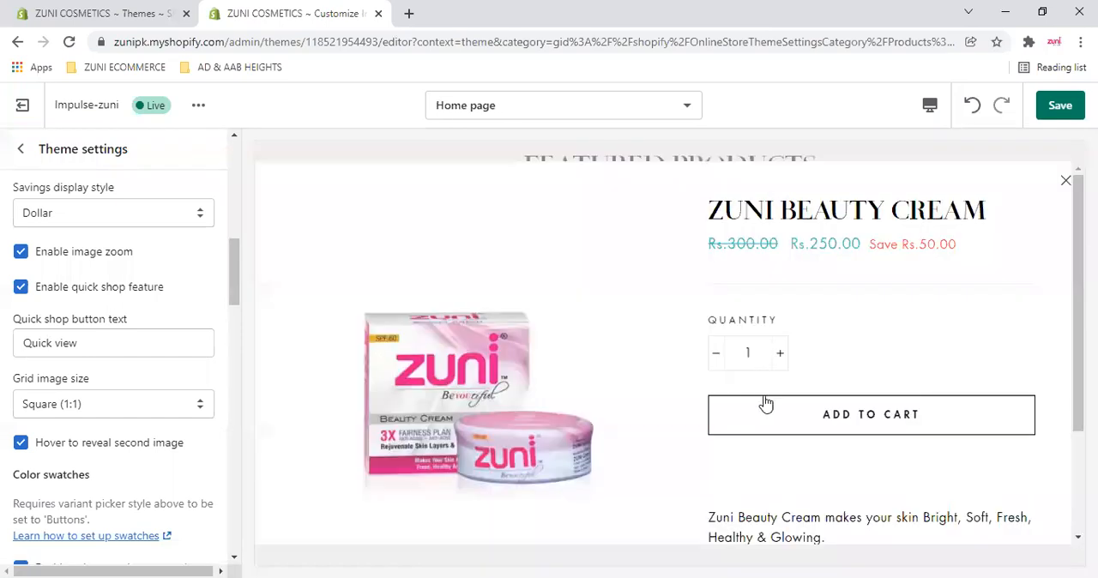
scroll(840, 398, "down", 2)
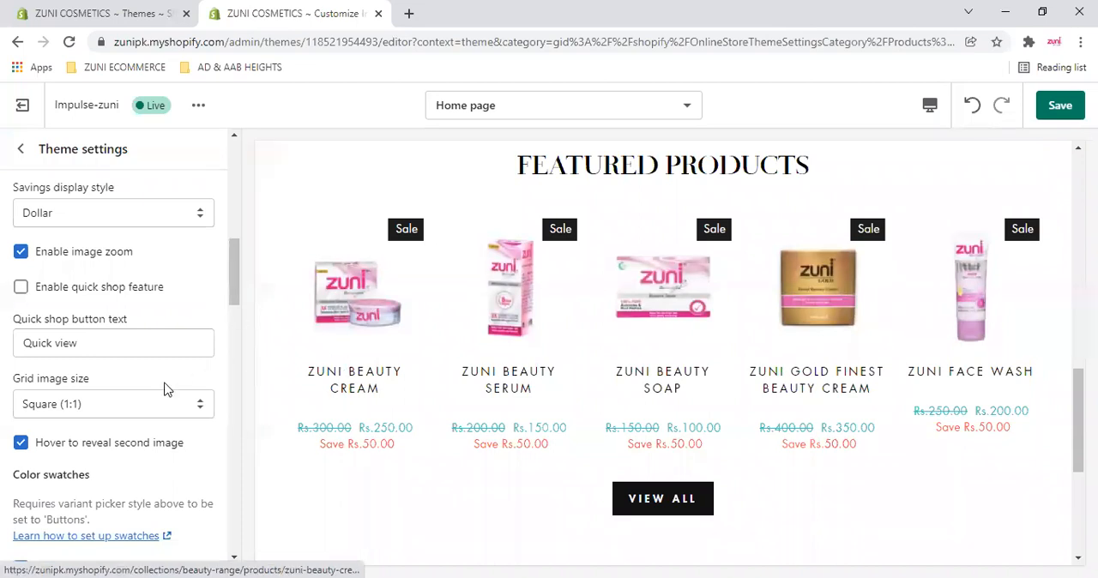
- Turn the Enable quick shop feature option back on and check the Quick view label on the featured products
left_click(21, 287)
scroll(167, 389, "down", 2)
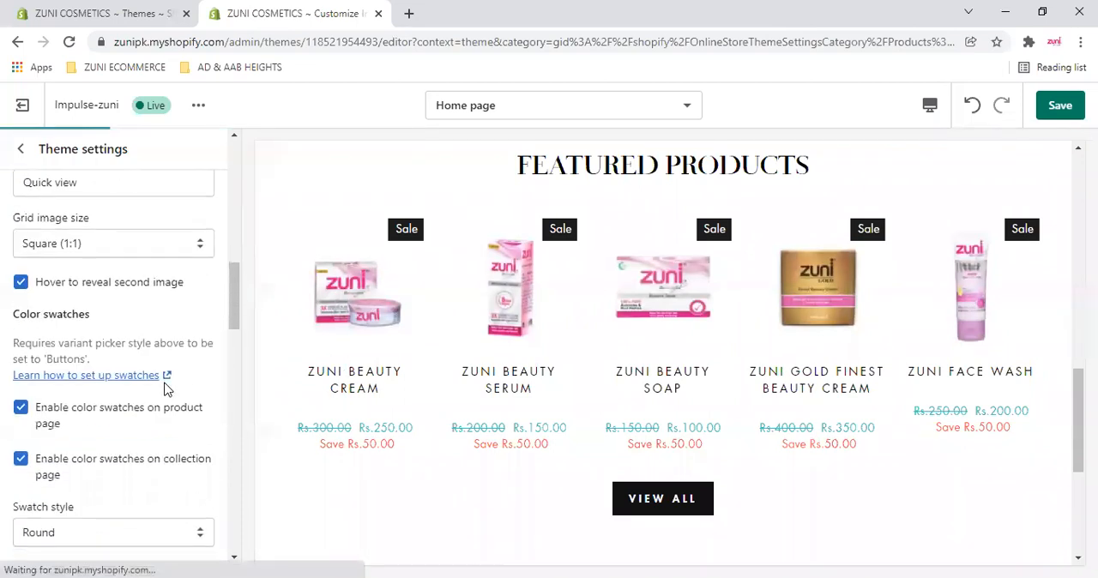
scroll(67, 357, "down", 2)
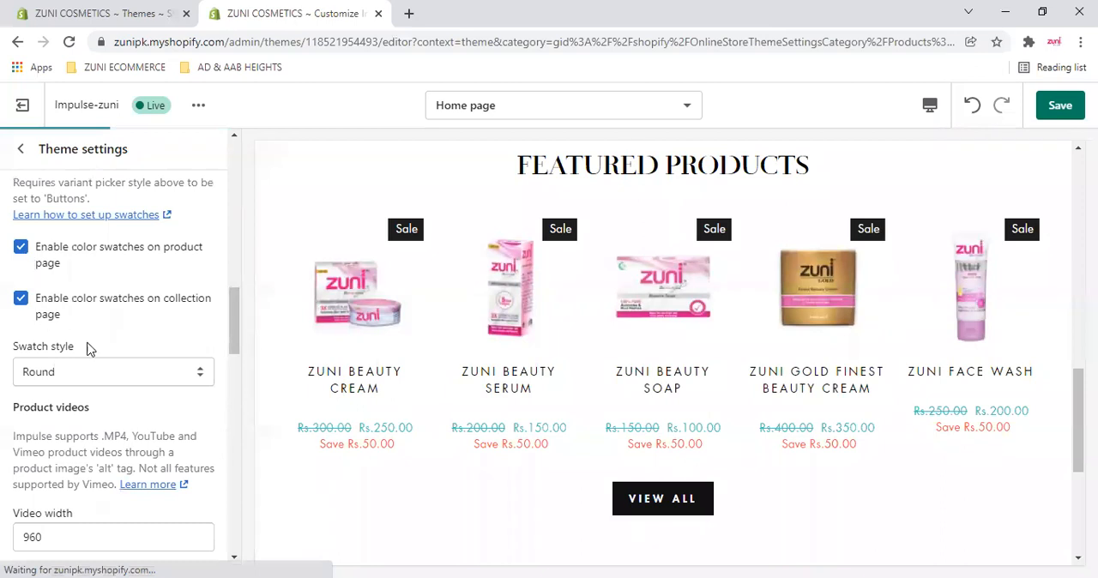
mouse_move(609, 335)
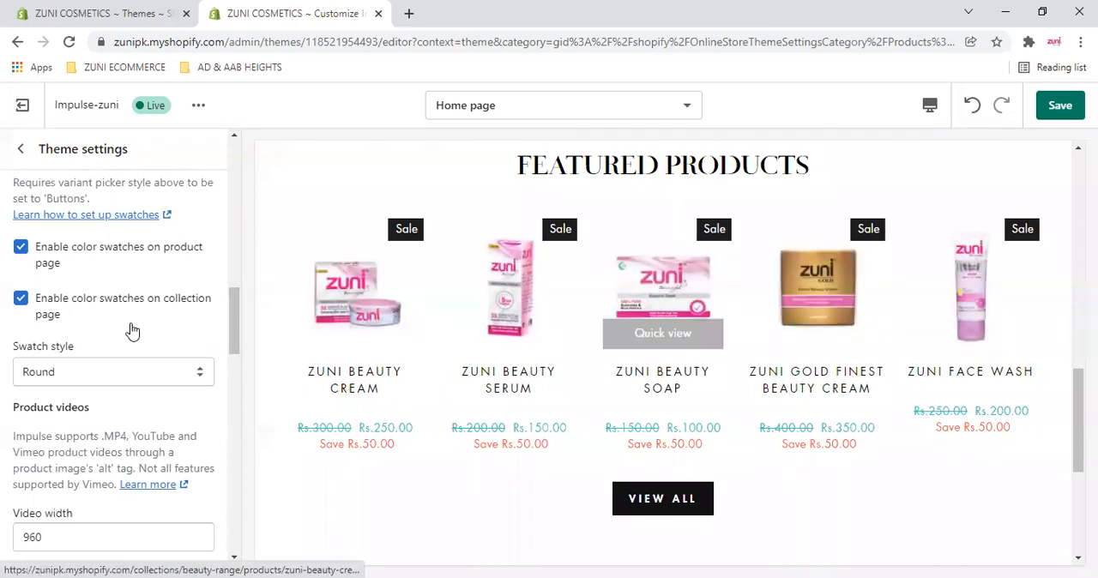
- Review the color swatches options for product and collection pages and view the Swatch style choices
scroll(133, 330, "up", 1)
scroll(144, 340, "up", 1)
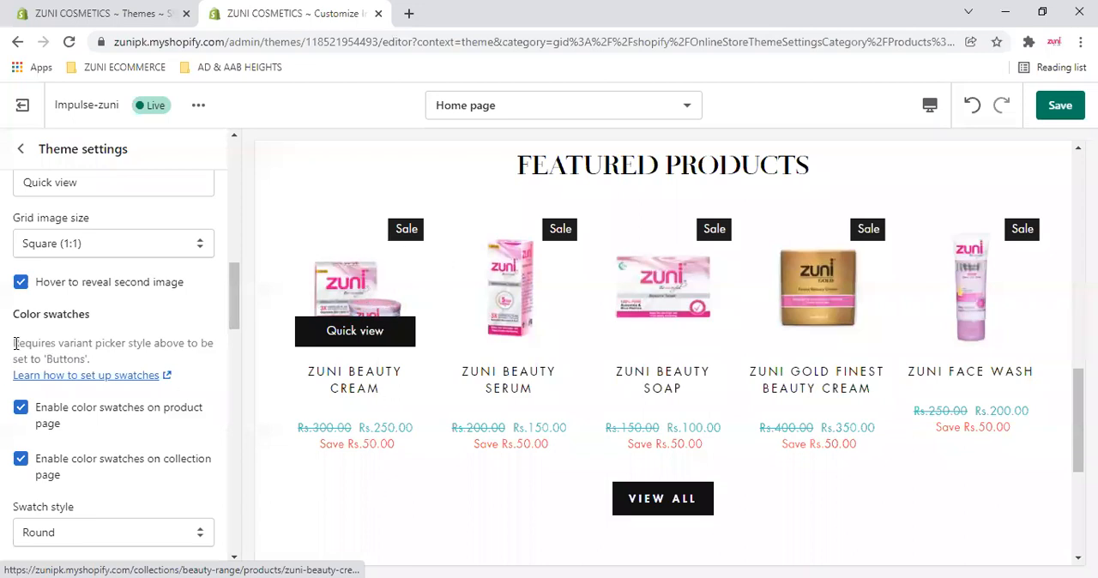
scroll(21, 335, "down", 2)
scroll(30, 309, "up", 1)
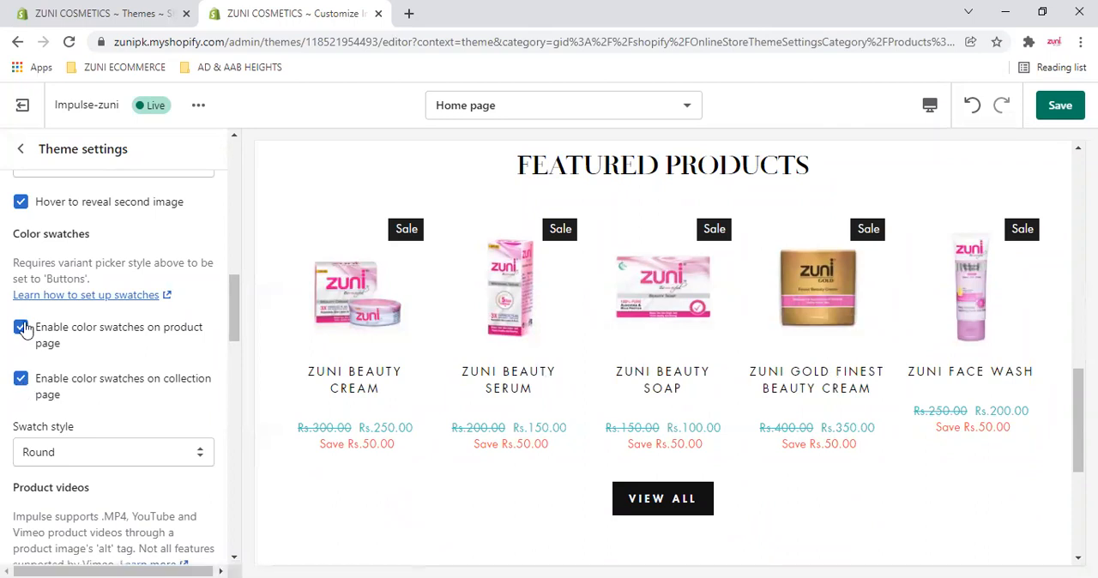
left_click(180, 456)
left_click(567, 369)
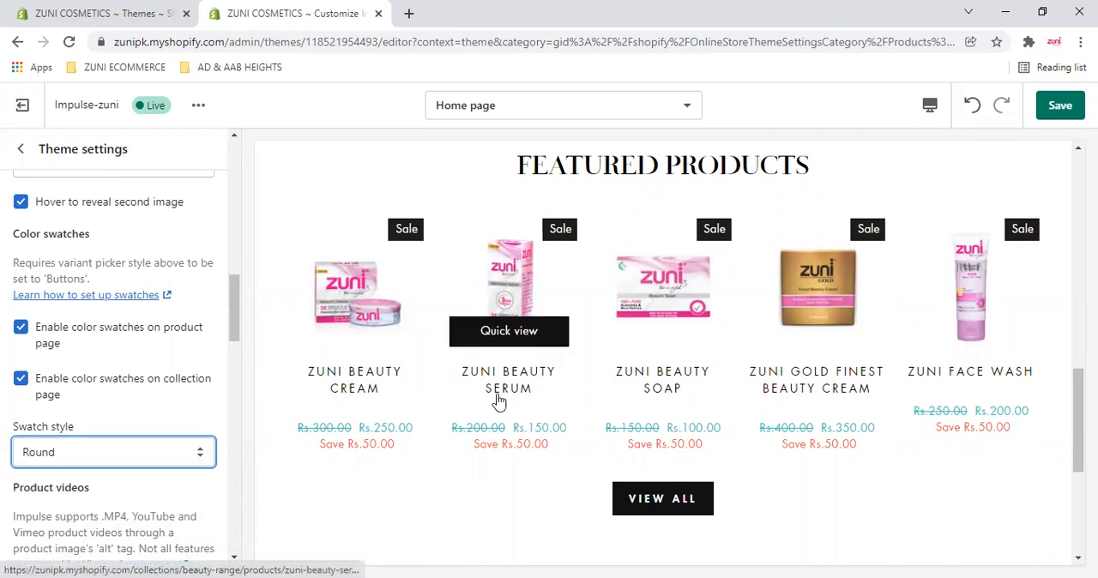
- Review the product video size settings and the trust badge image setting with its description
scroll(75, 427, "down", 3)
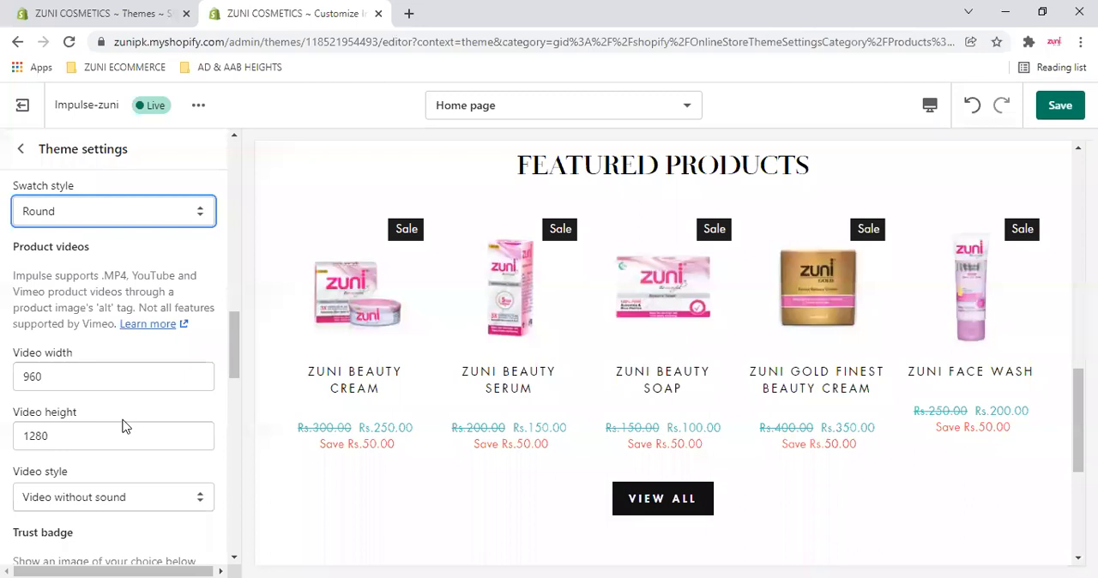
scroll(49, 402, "down", 3)
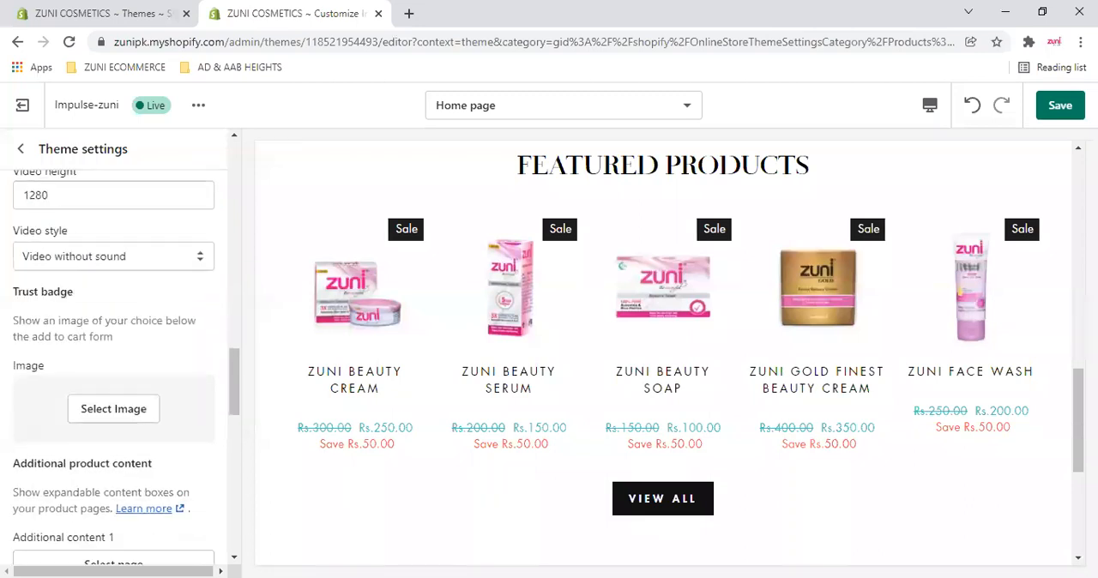
left_click(135, 416)
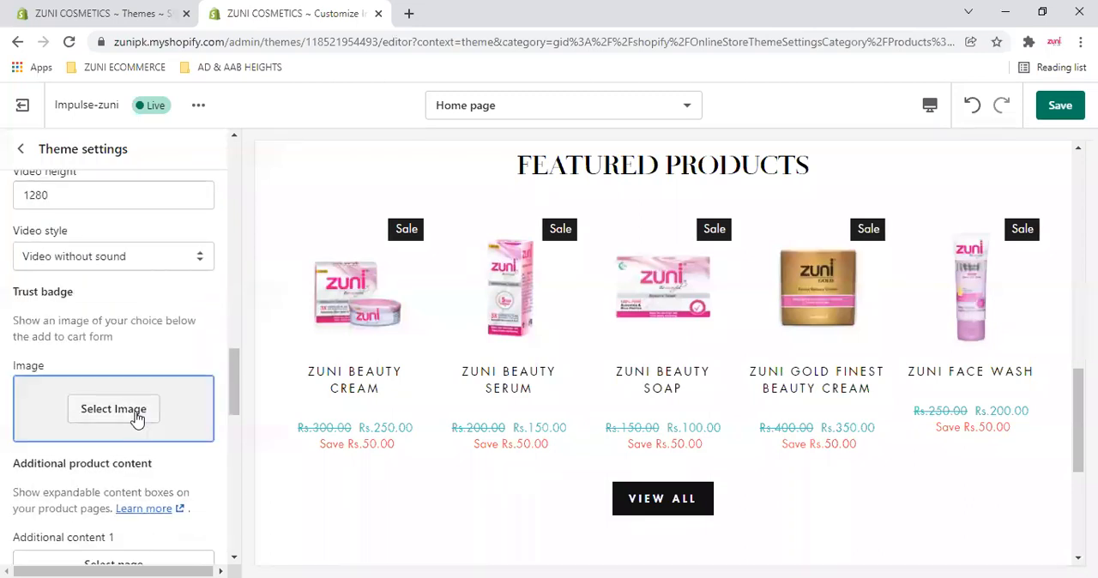
left_click(135, 326)
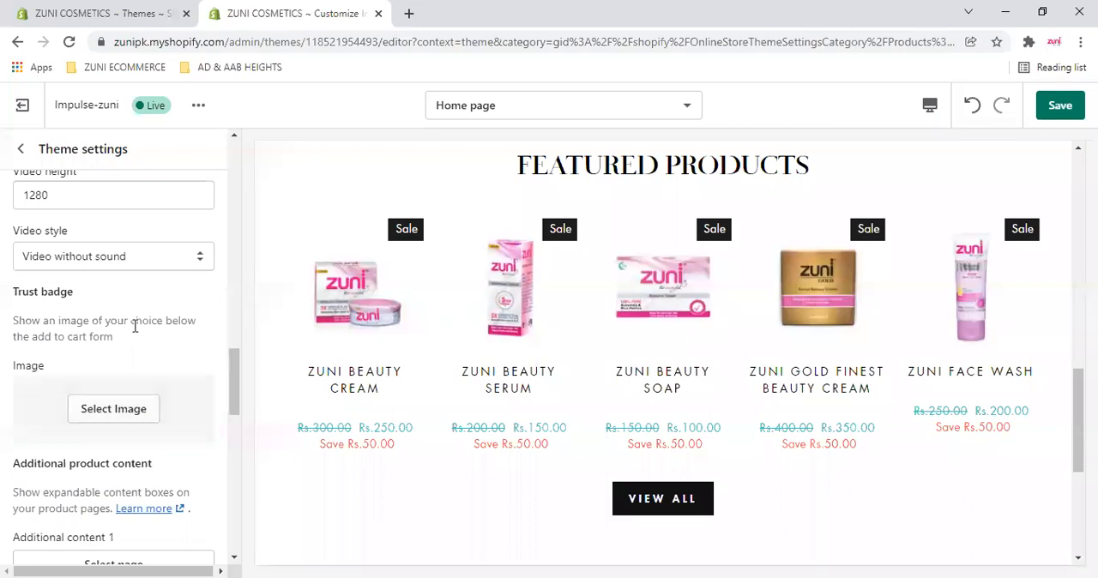
- Examine the Product videos description, highlighting its notes on supported video formats, the image's alt tag and Vimeo
scroll(83, 322, "up", 2)
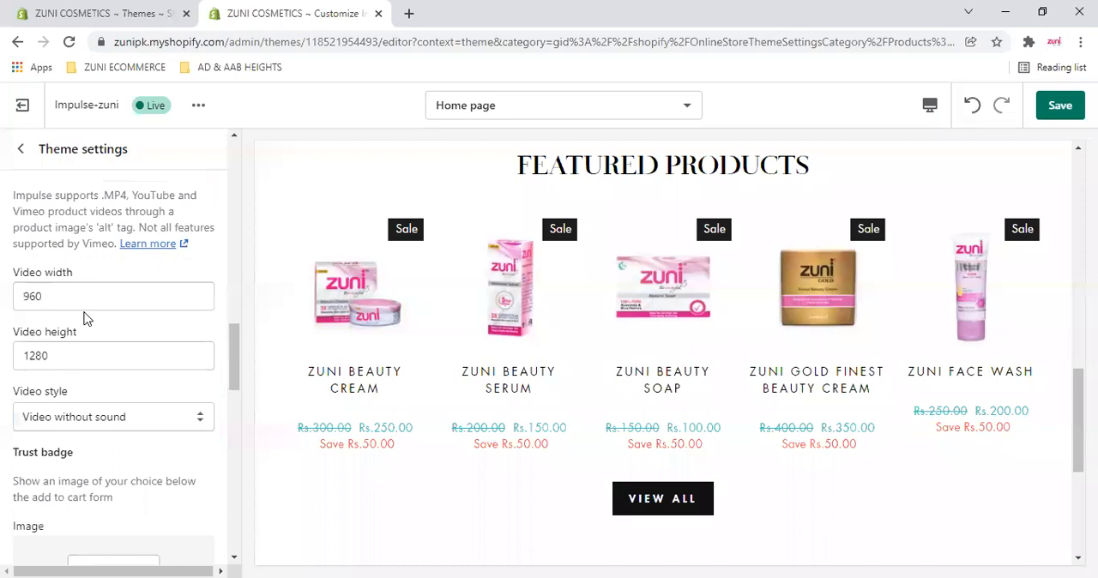
scroll(86, 319, "up", 2)
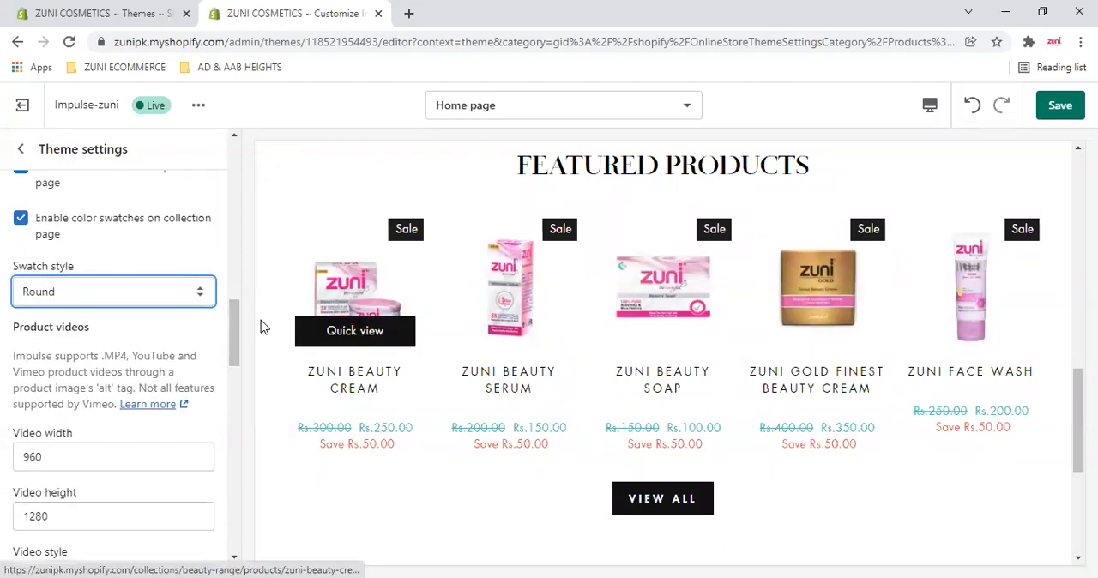
scroll(262, 326, "down", 2)
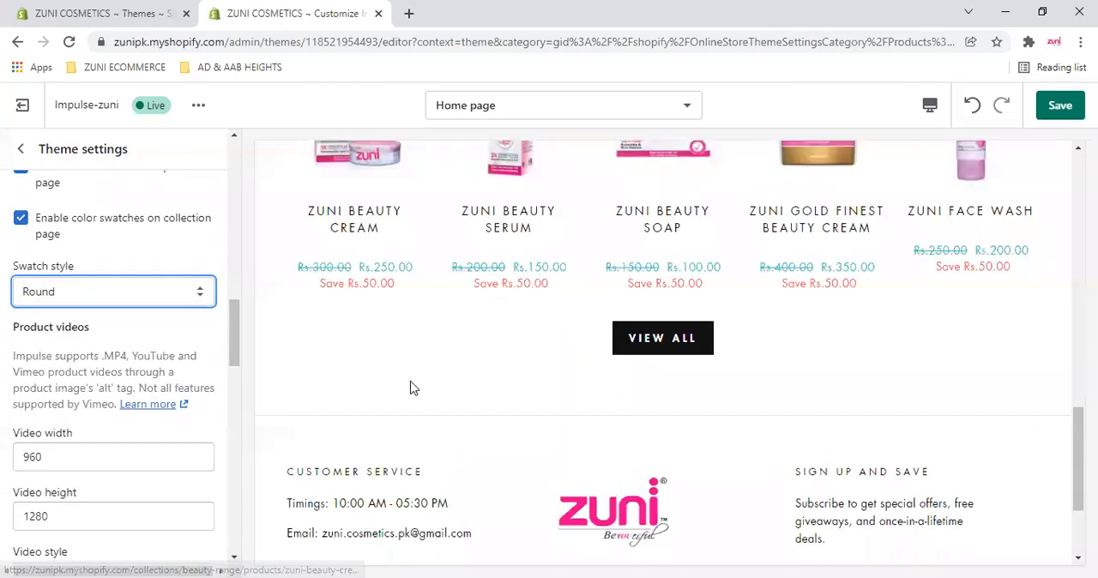
scroll(197, 276, "down", 2)
left_click_drag(18, 295, 99, 295)
left_click(161, 294)
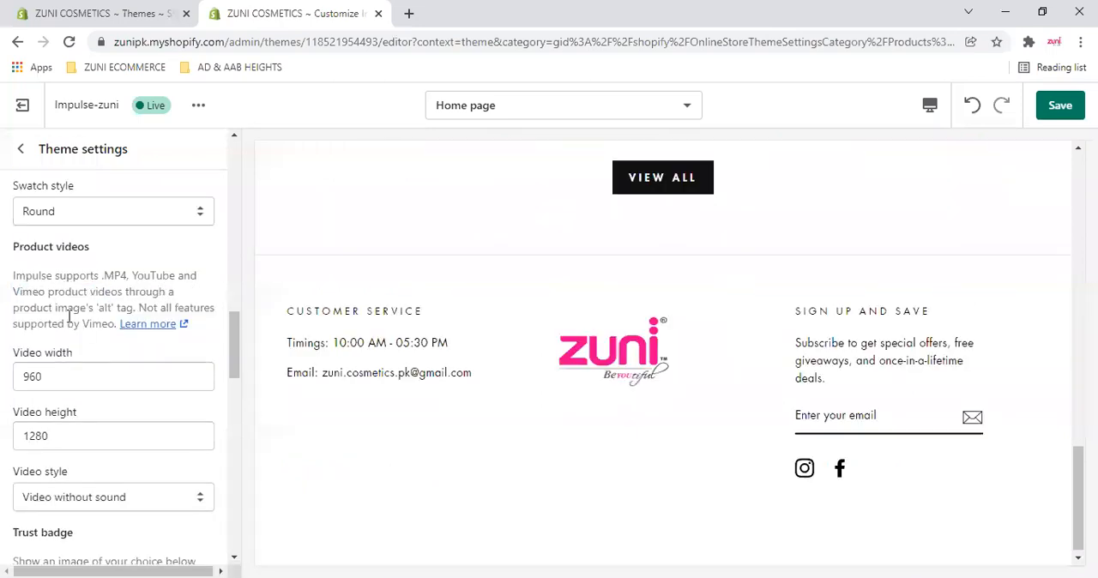
double_click(83, 302)
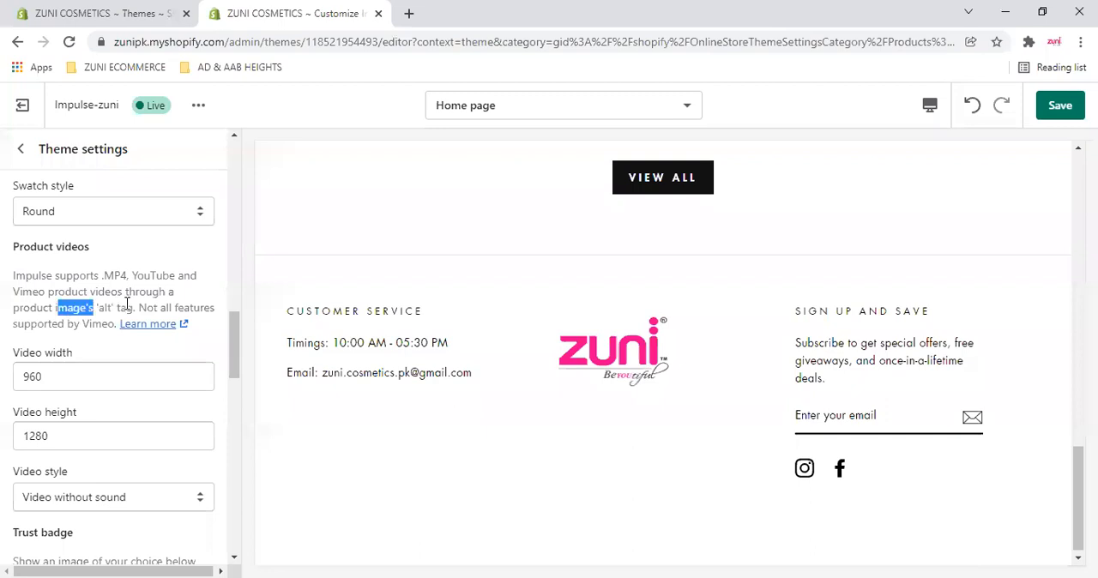
left_click_drag(133, 304, 174, 303)
left_click(65, 326)
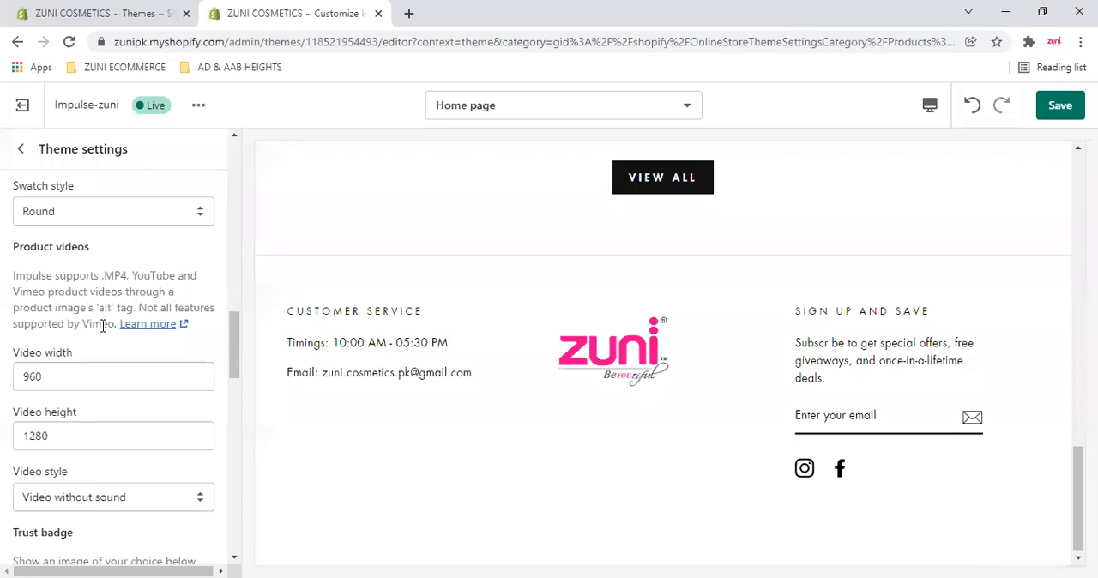
left_click_drag(32, 323, 102, 324)
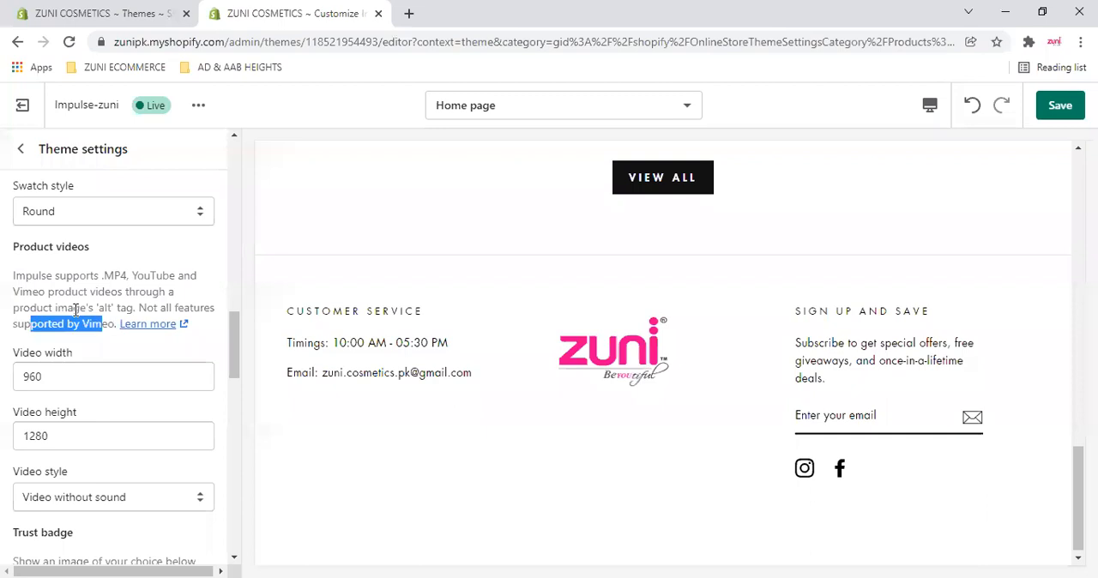
left_click(13, 279)
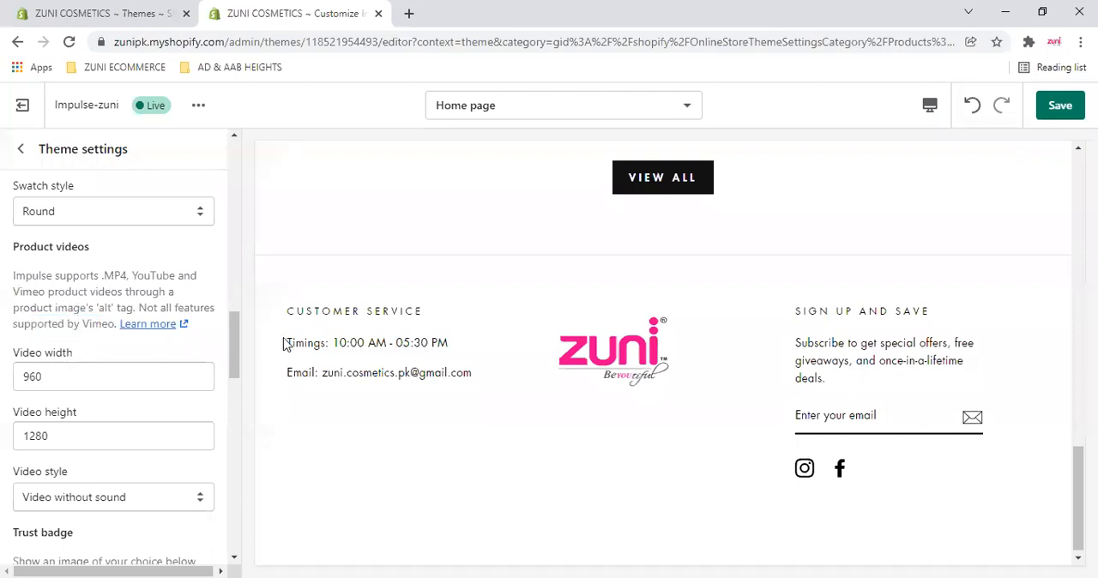
- Set the product videos' Video style to Video with sound
scroll(105, 378, "down", 1)
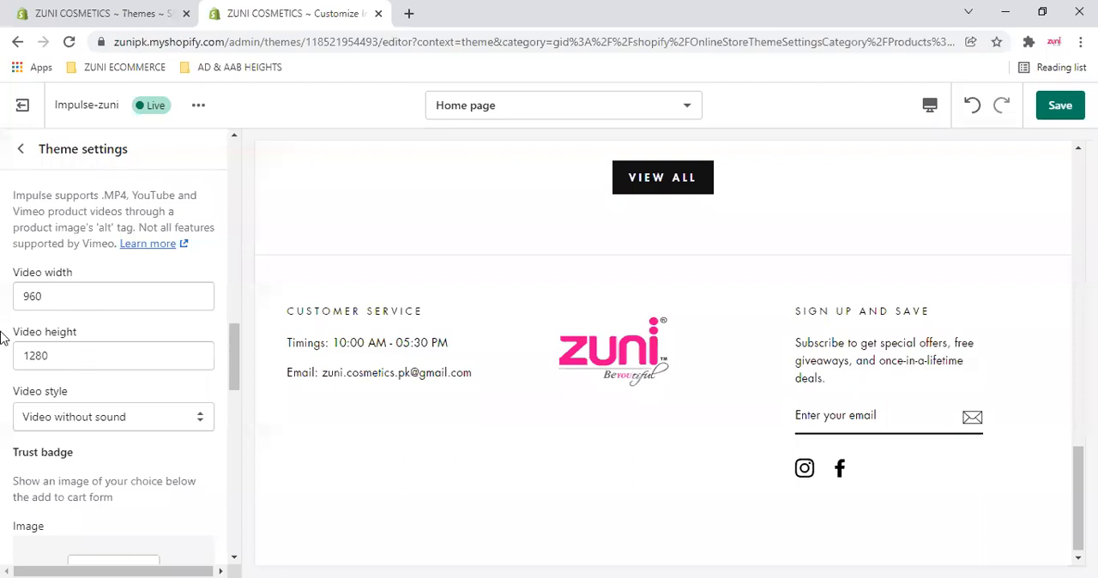
scroll(140, 259, "down", 2)
left_click(140, 256)
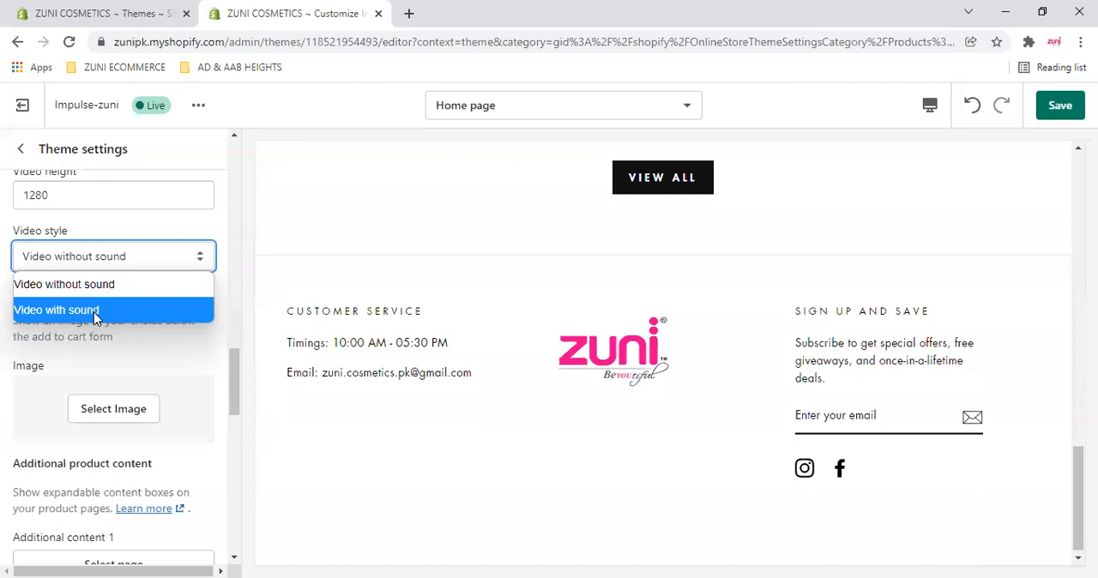
left_click(96, 314)
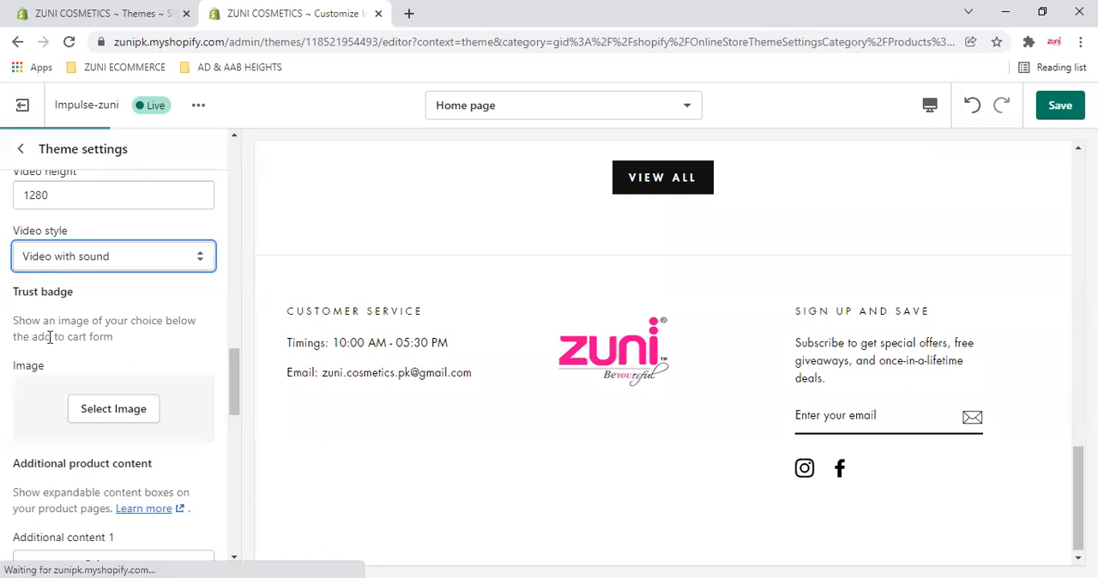
- Open the Zuni Gold Finest Beauty Cream product in the preview and browse the image library for a trust badge
scroll(158, 412, "down", 1)
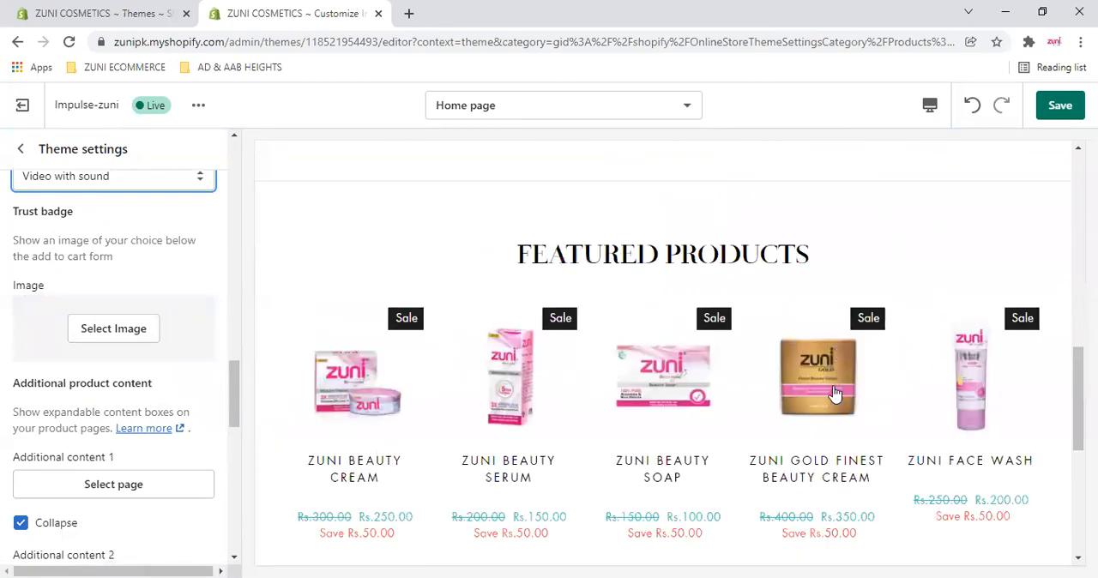
scroll(834, 393, "down", 2)
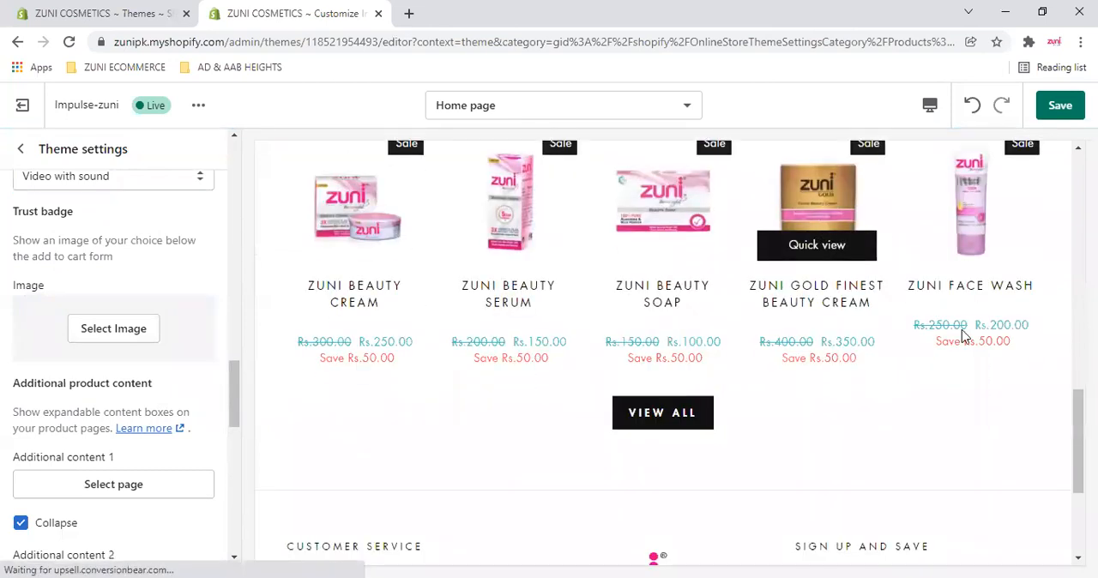
left_click(137, 338)
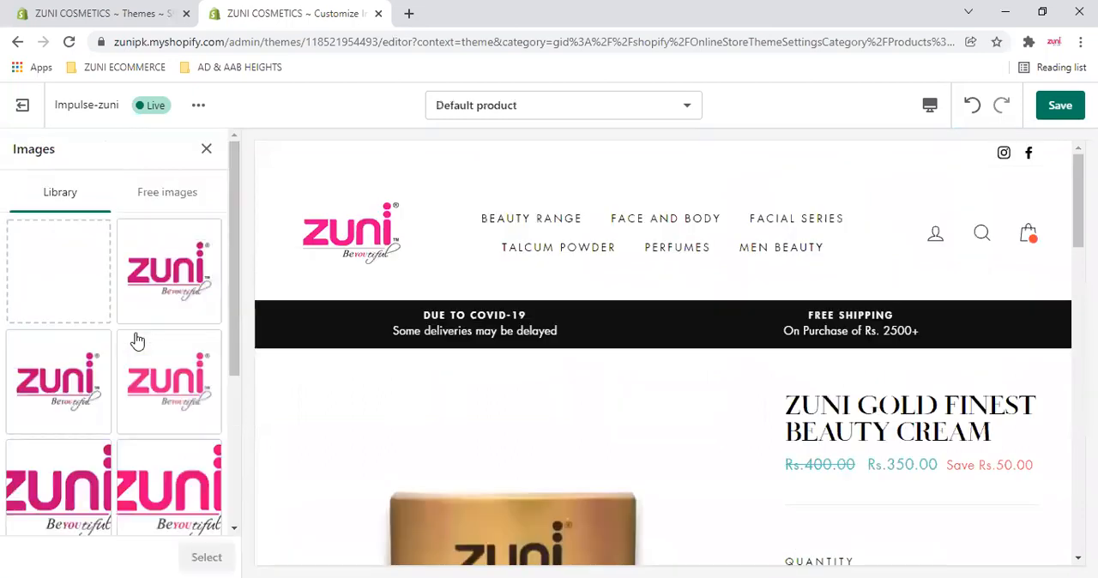
scroll(135, 330, "down", 3)
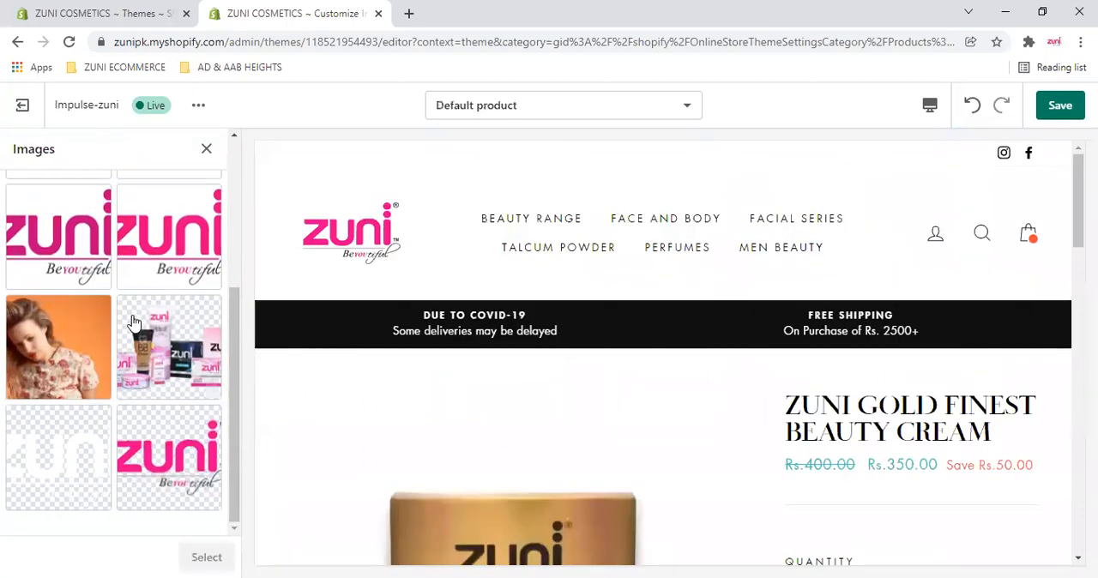
scroll(167, 236, "up", 5)
- Try the pizza slice photo from the Food category of the free images as the product trust badge
left_click(171, 206)
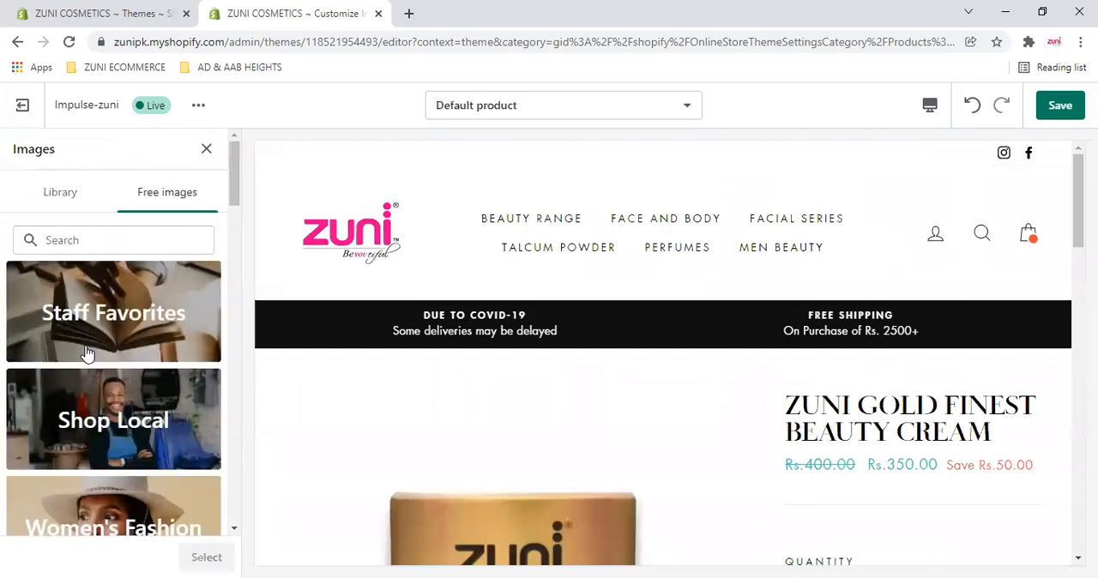
scroll(88, 356, "down", 6)
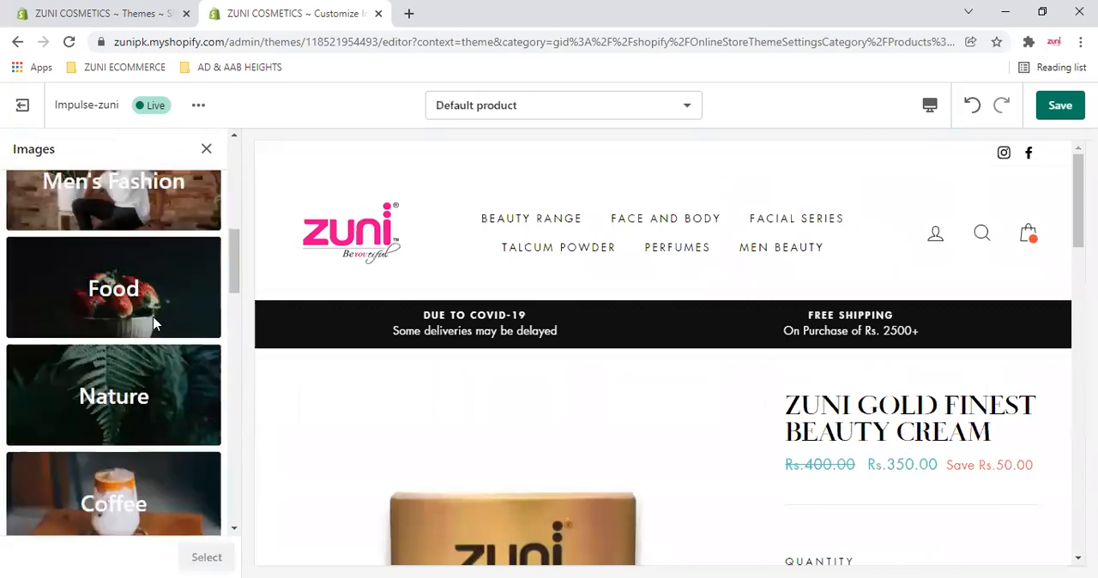
left_click(53, 391)
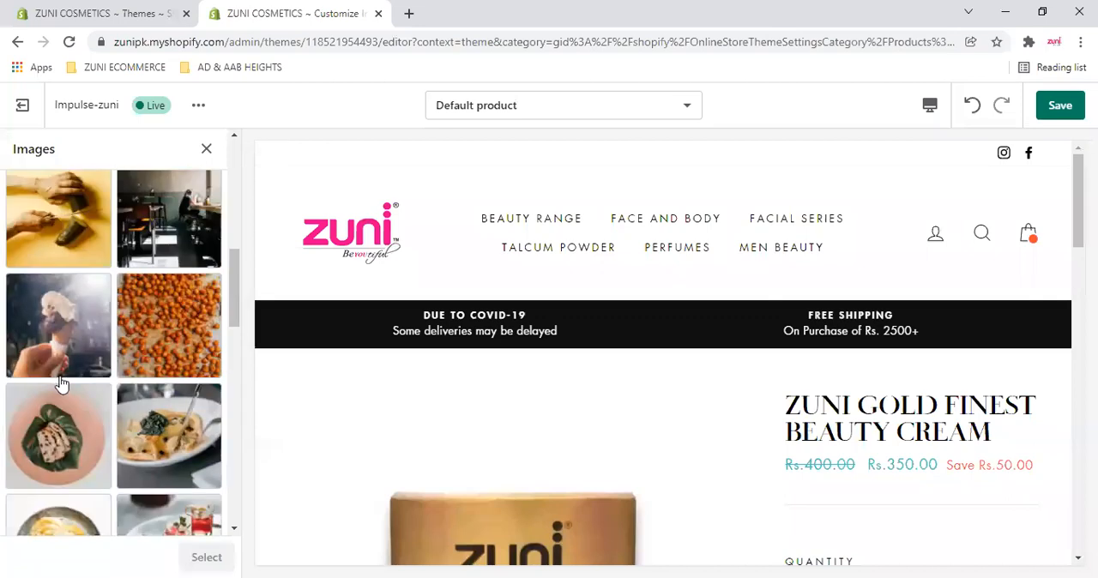
scroll(63, 384, "down", 3)
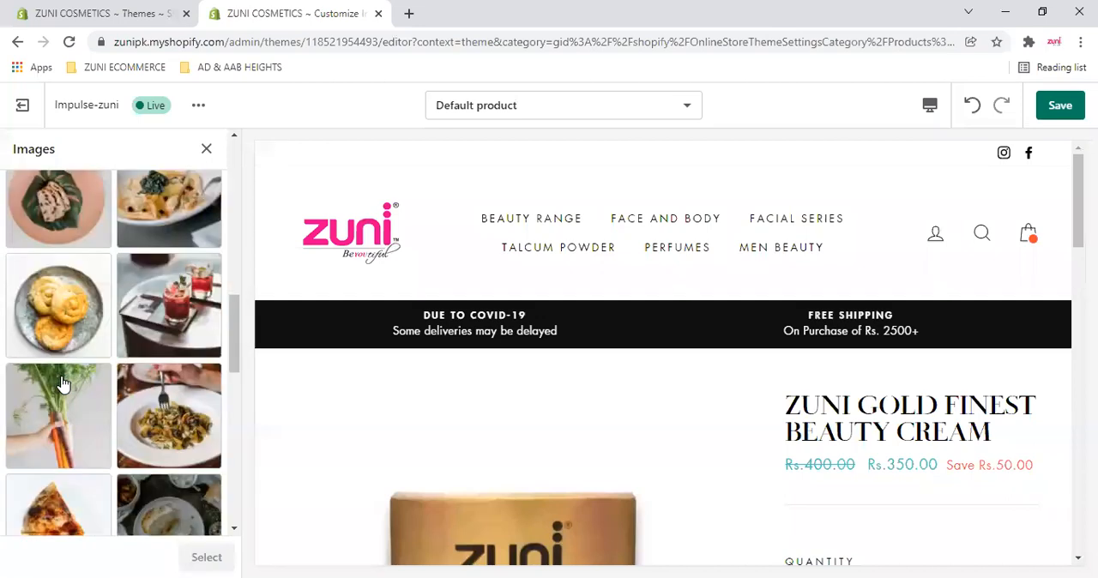
scroll(63, 384, "down", 5)
scroll(63, 384, "down", 2)
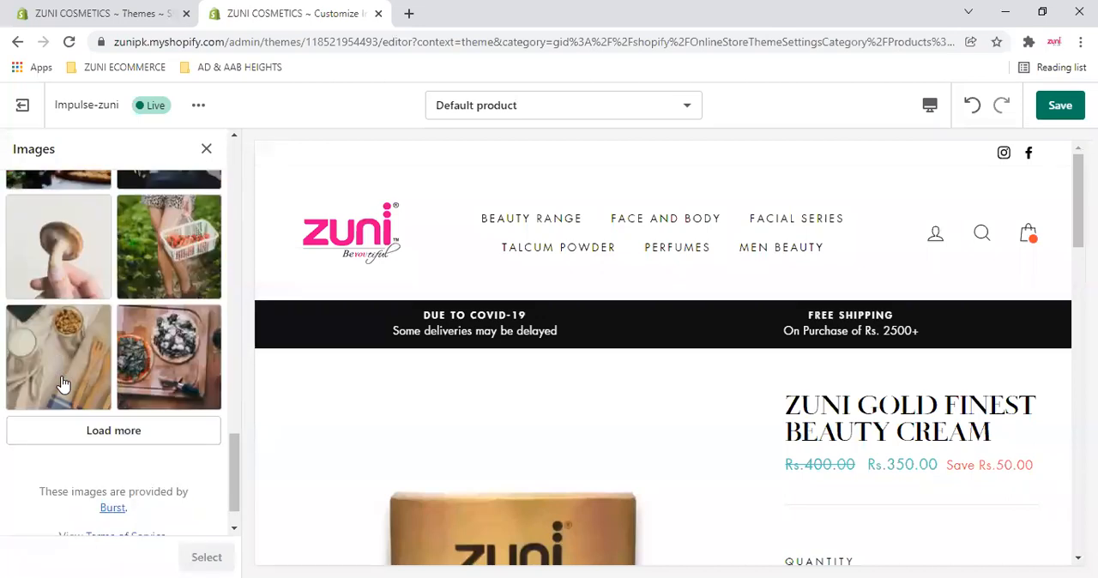
scroll(104, 378, "up", 3)
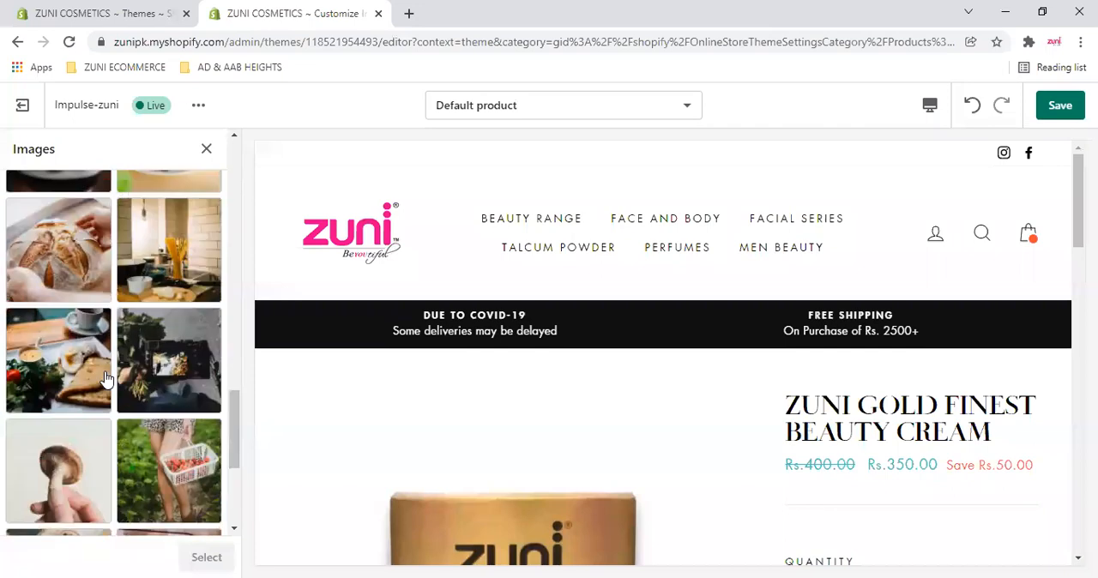
scroll(105, 378, "up", 3)
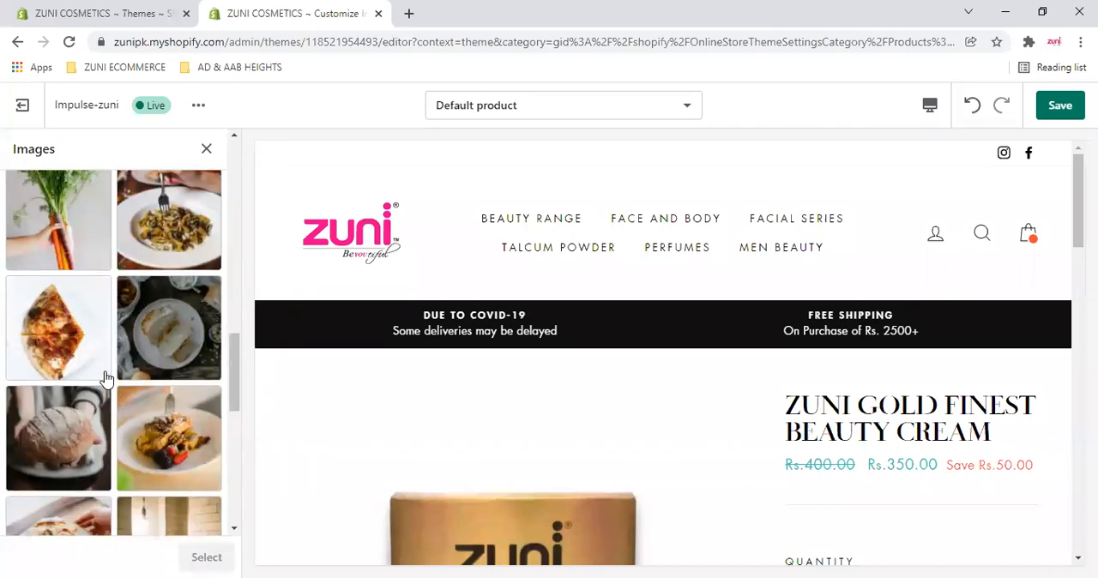
left_click(88, 373)
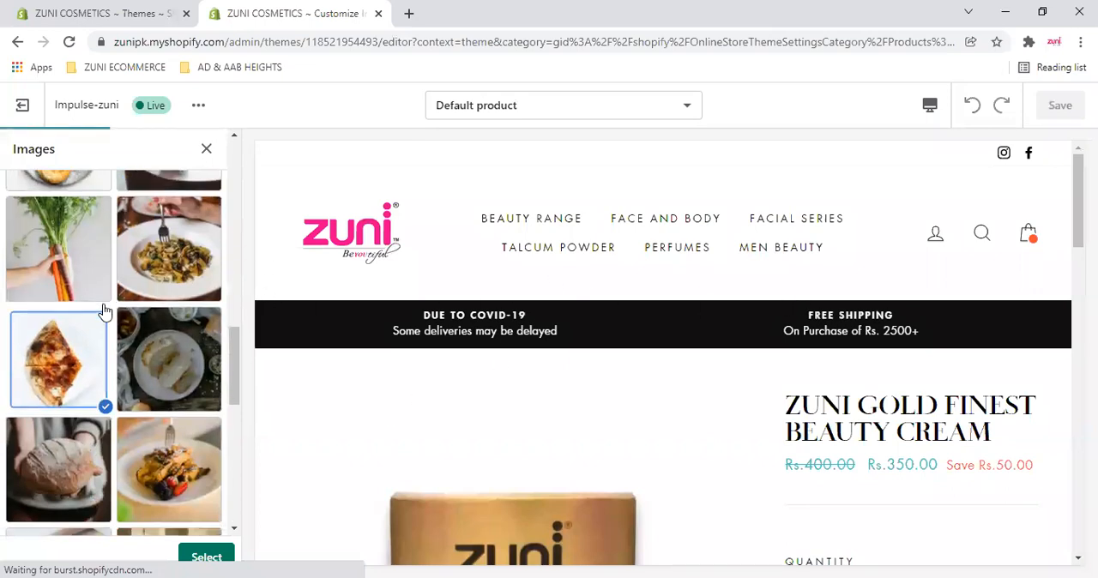
- Examine how the trust badge image sits between Buy It Now and the product description in the preview
scroll(103, 314, "down", 6)
scroll(902, 371, "down", 5)
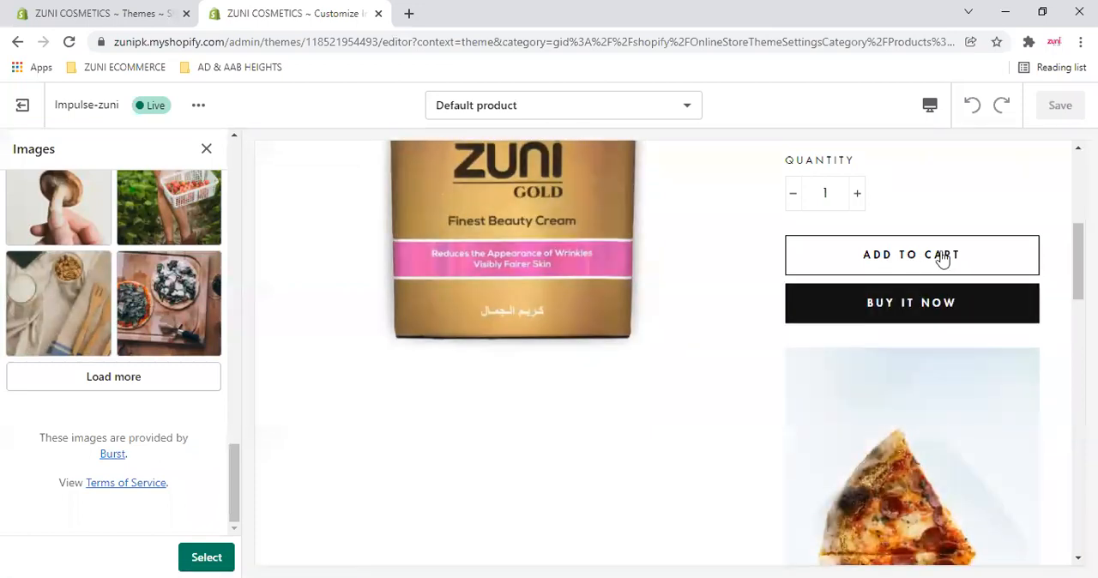
scroll(937, 352, "down", 3)
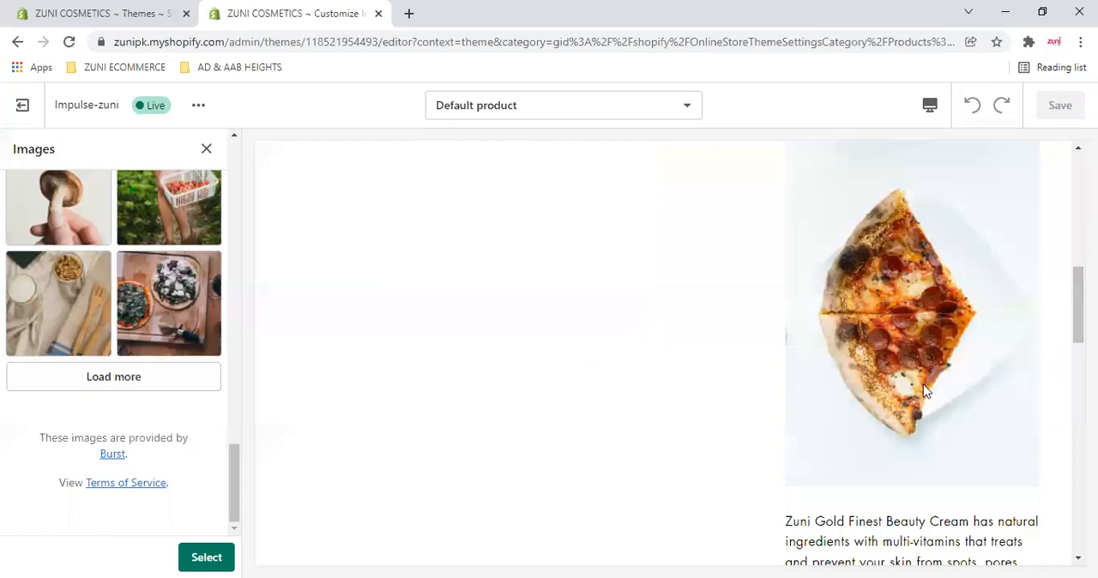
scroll(925, 390, "up", 2)
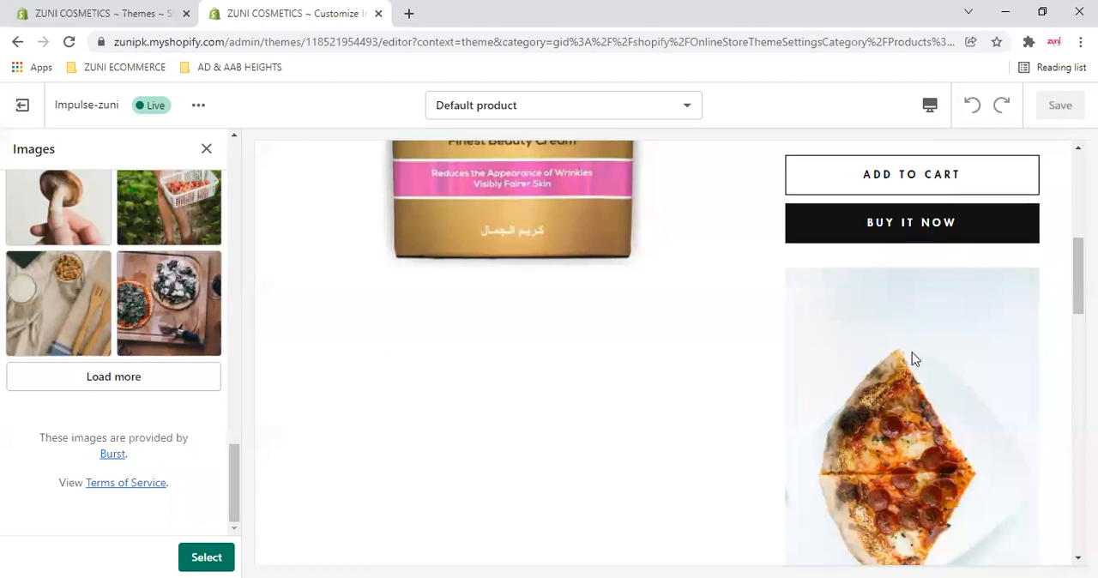
scroll(922, 378, "down", 1)
scroll(922, 378, "down", 1)
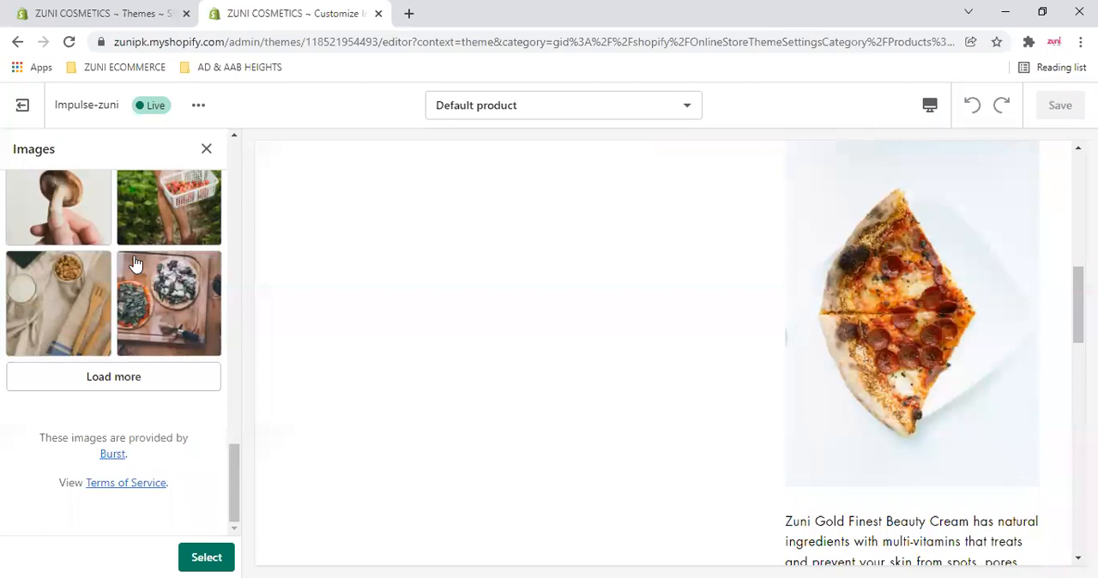
- Try the strawberry bowl photo as the trust badge and close the image library without confirming the choice
scroll(142, 266, "up", 5)
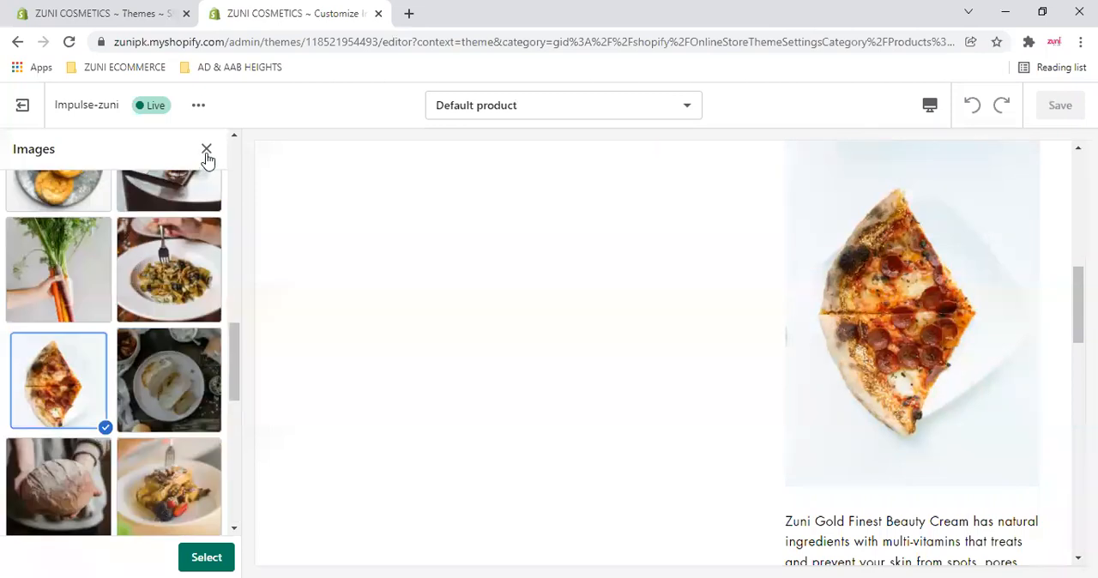
scroll(206, 155, "up", 8)
left_click(57, 217)
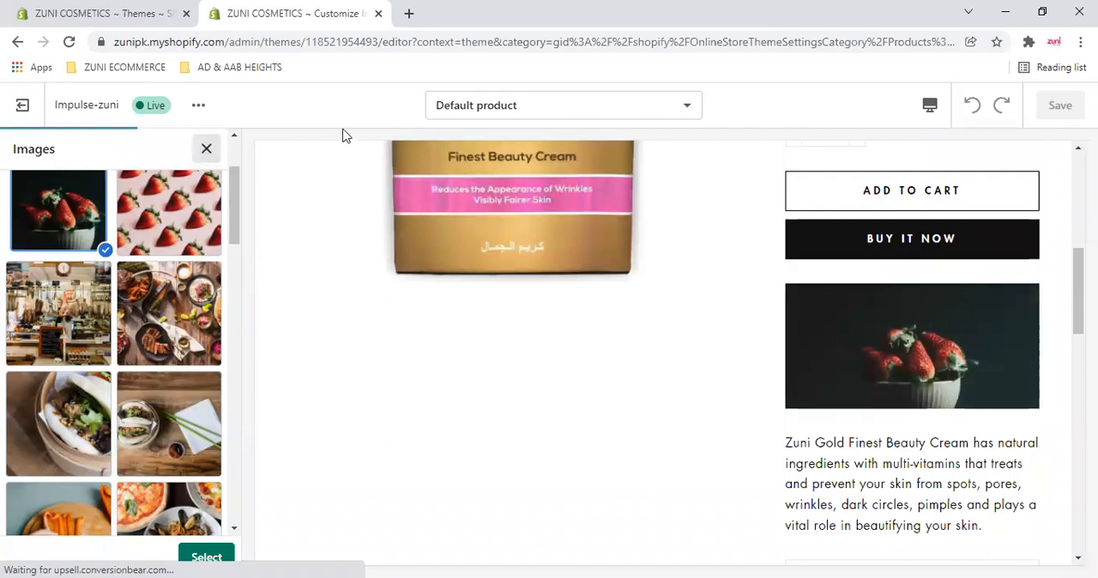
left_click(207, 149)
- Review the additional product content and contact form settings alongside the product page preview
scroll(154, 319, "down", 4)
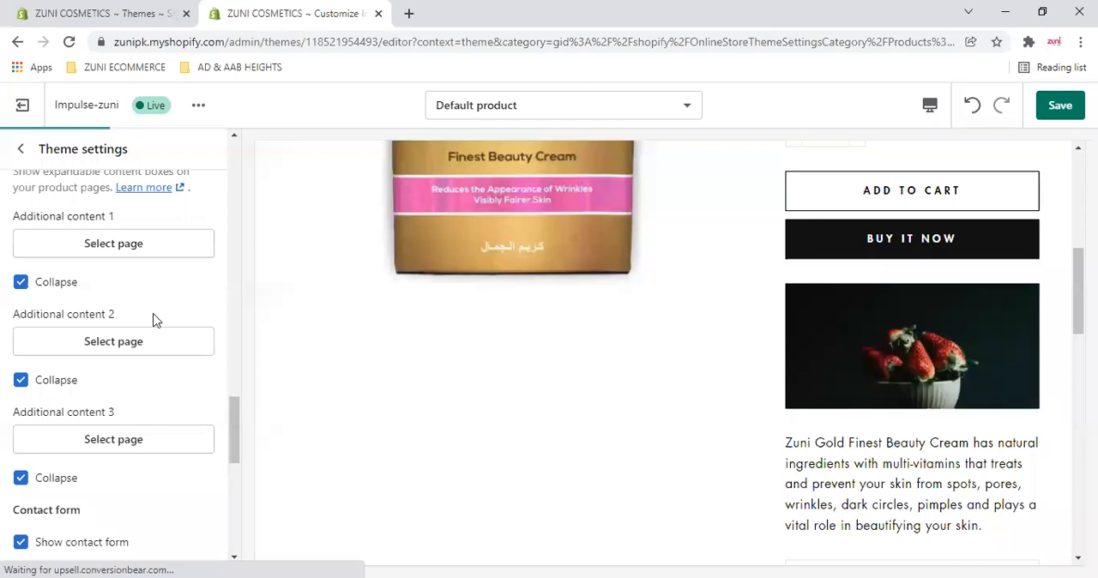
scroll(155, 319, "up", 2)
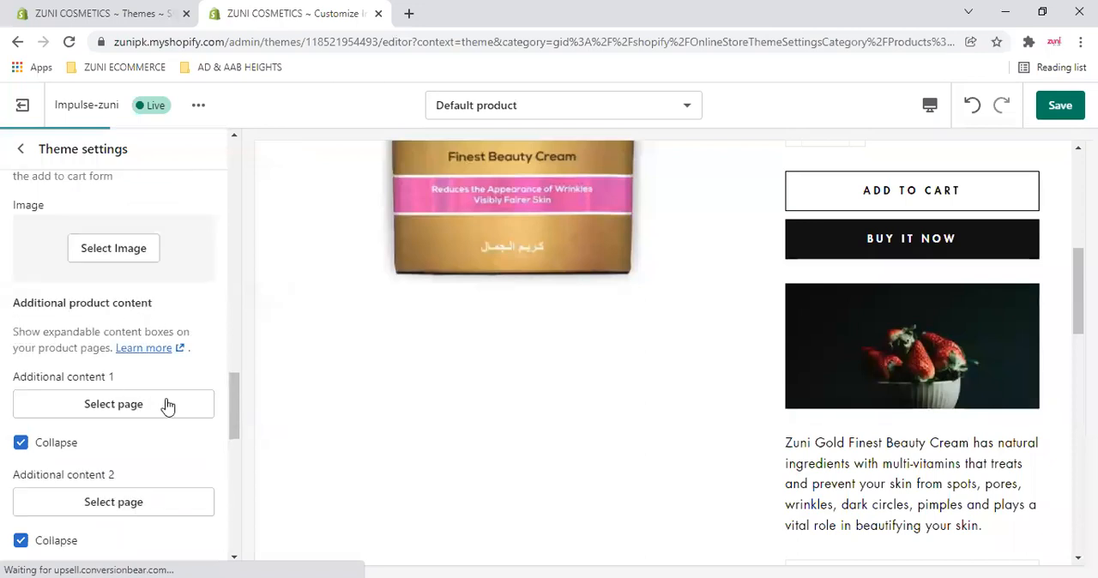
scroll(98, 259, "down", 2)
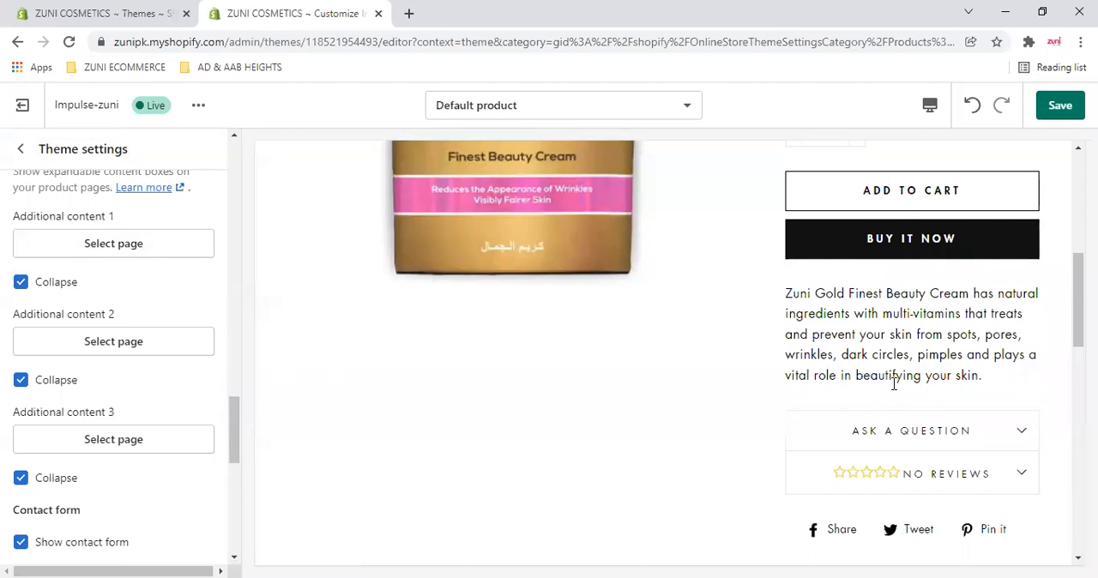
scroll(894, 383, "down", 3)
scroll(94, 372, "up", 1)
scroll(94, 372, "down", 2)
scroll(94, 372, "down", 2)
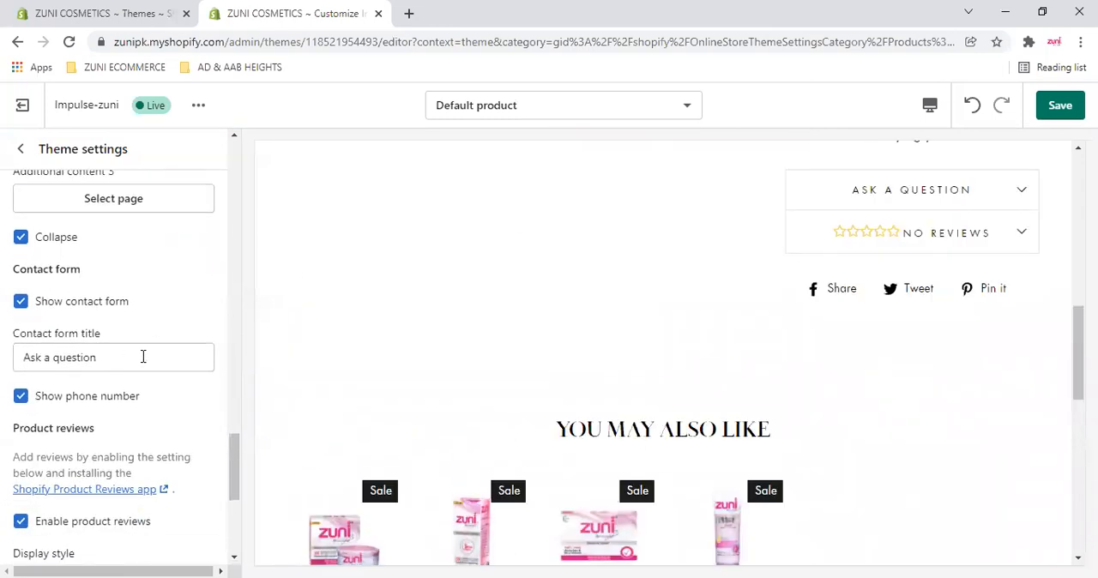
- Expand the Ask a question form in the product preview and examine its fields
scroll(661, 265, "up", 2)
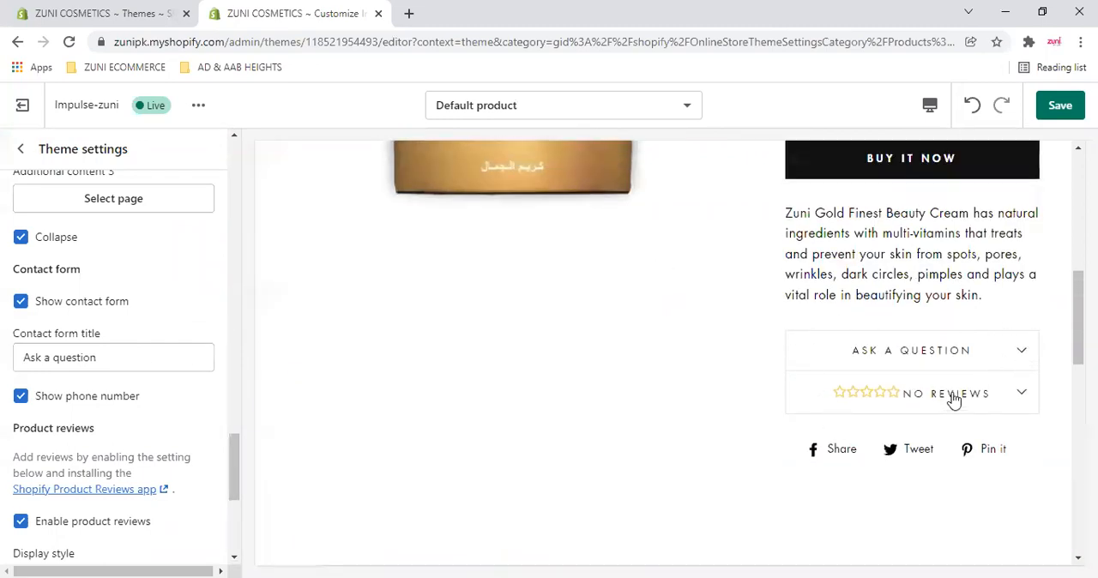
left_click(1030, 368)
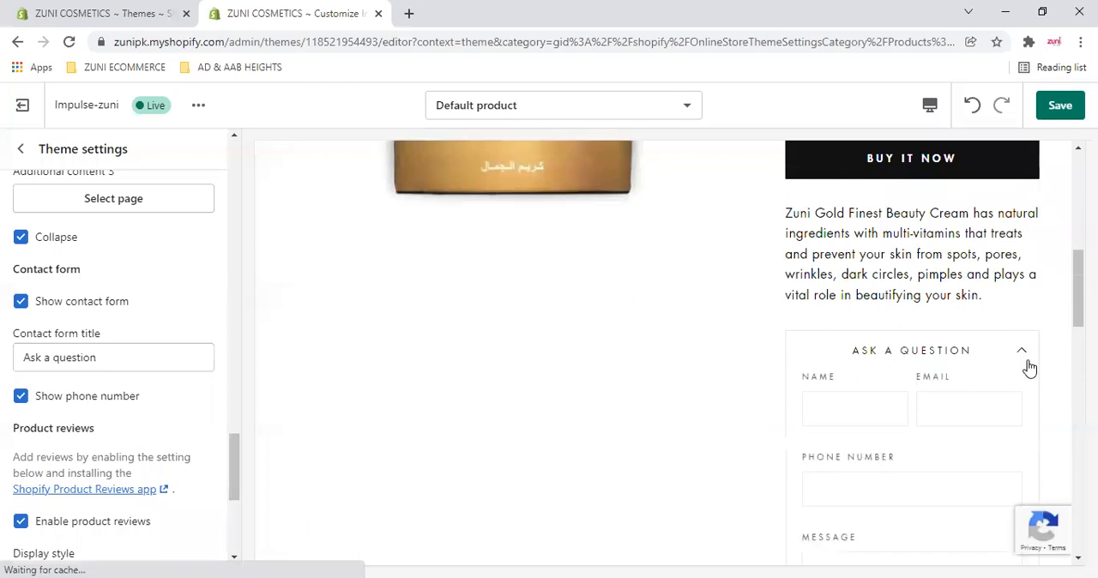
scroll(1029, 367, "down", 5)
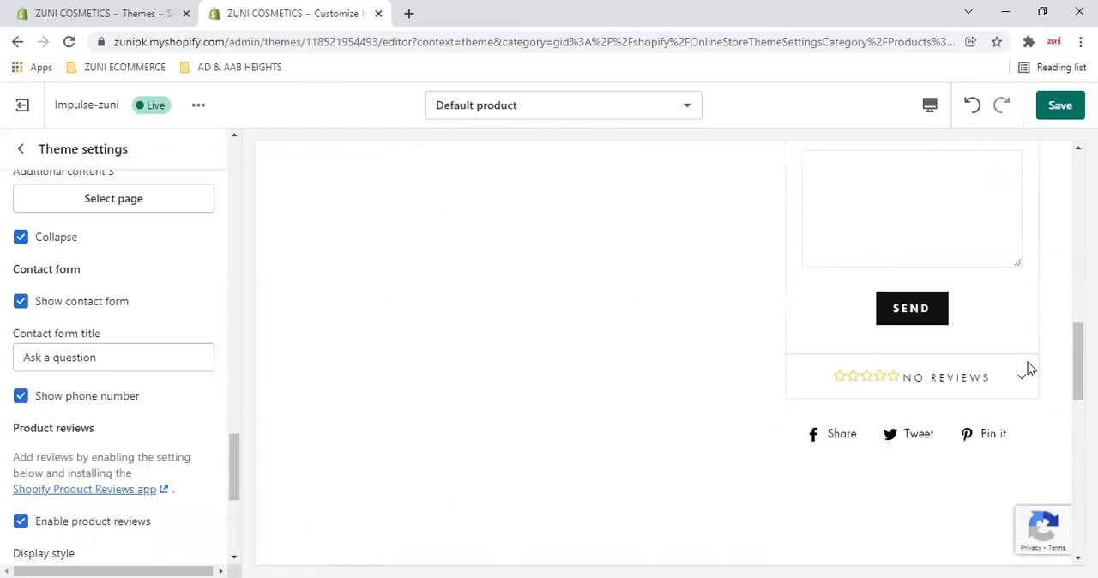
scroll(1027, 367, "up", 4)
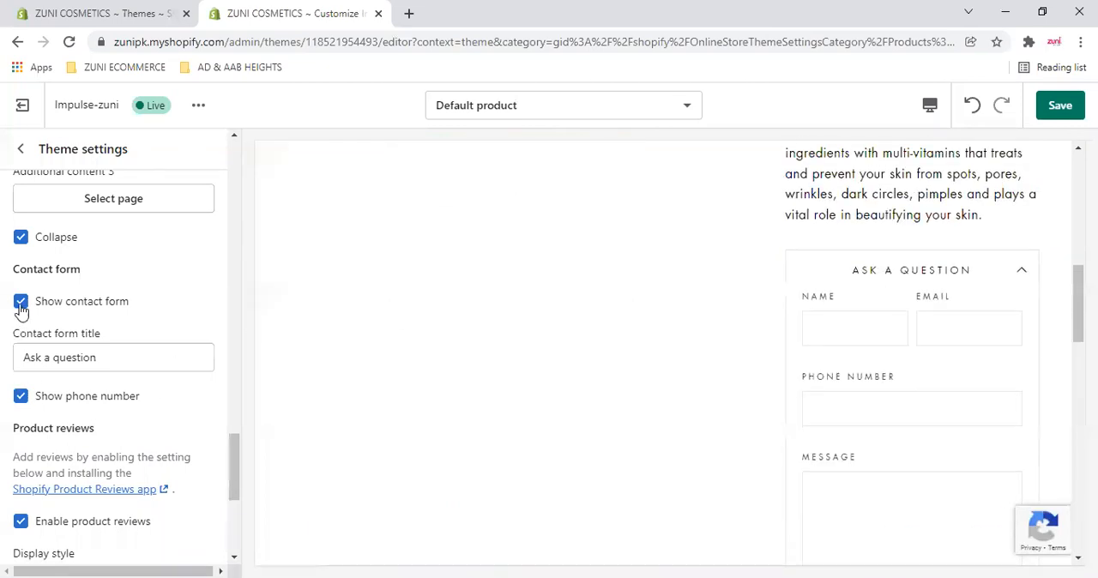
scroll(871, 380, "down", 6)
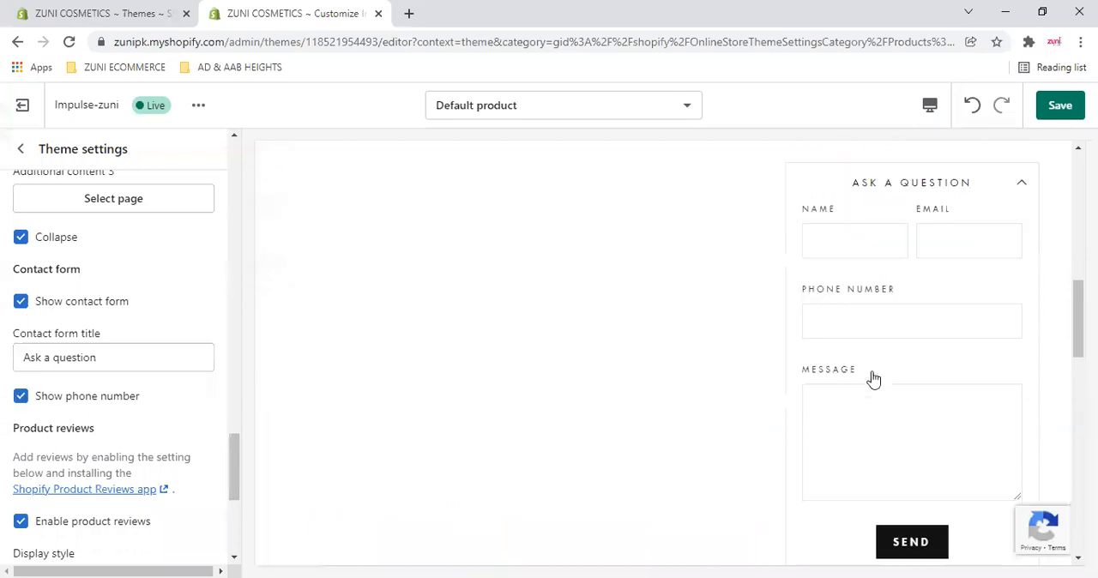
scroll(877, 379, "up", 3)
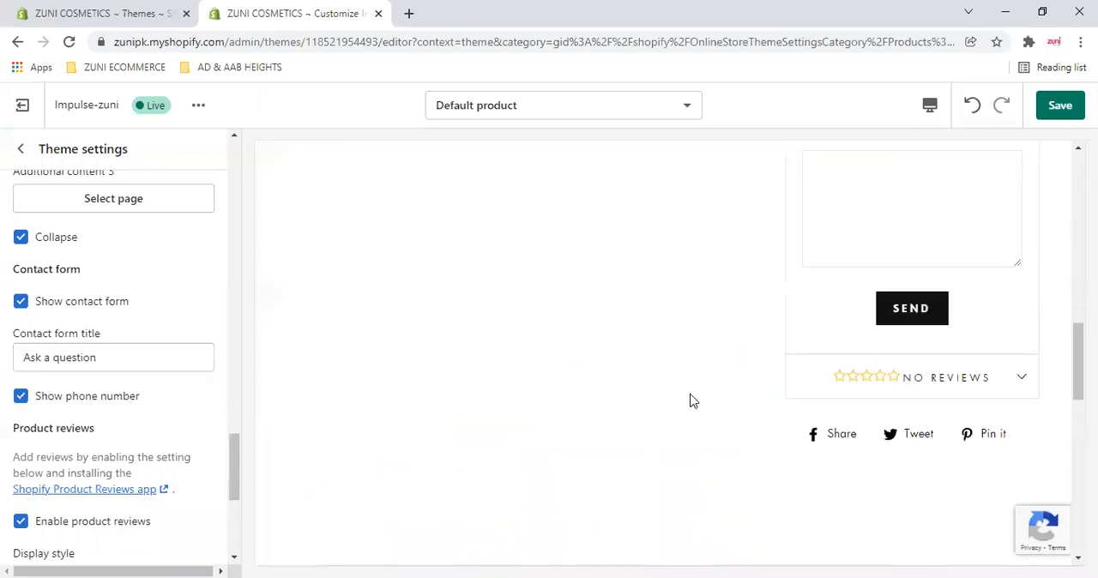
scroll(973, 354, "down", 5)
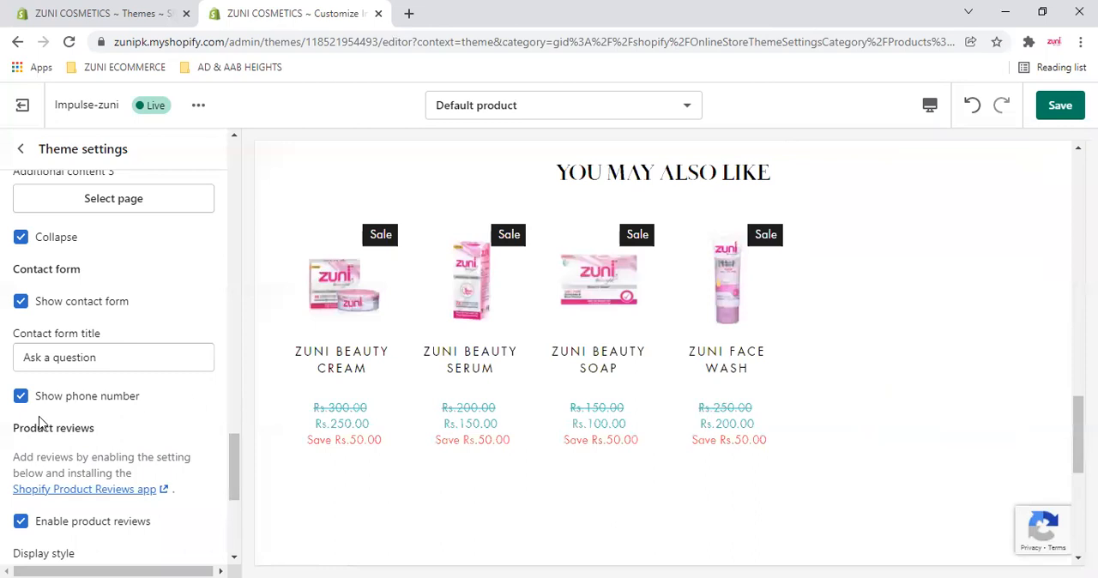
- Switch the contact form's Show phone number option off and back on
left_click(88, 405)
left_click(88, 405)
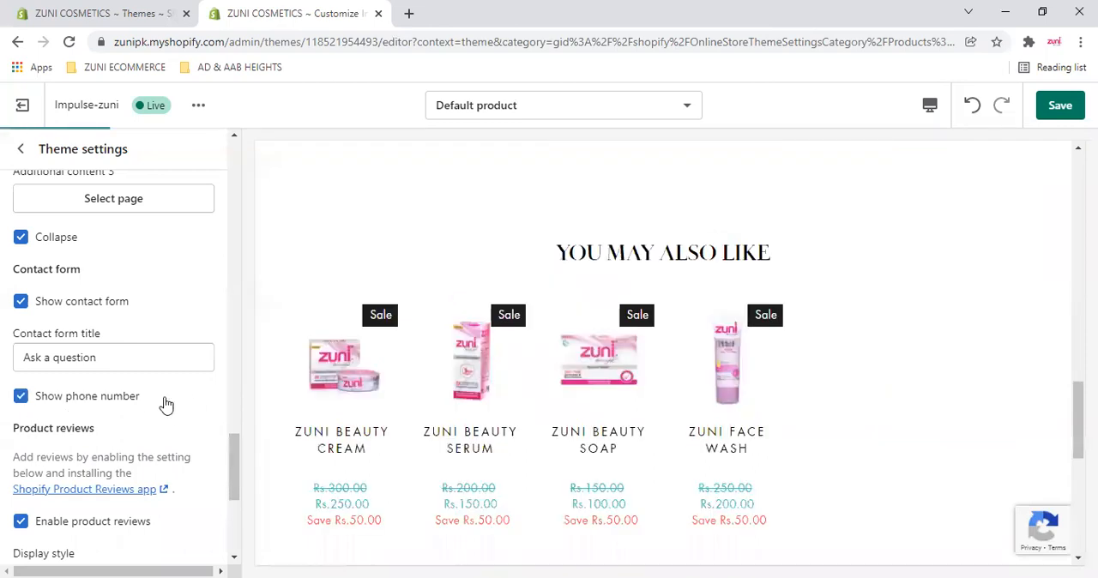
scroll(1004, 377, "down", 5)
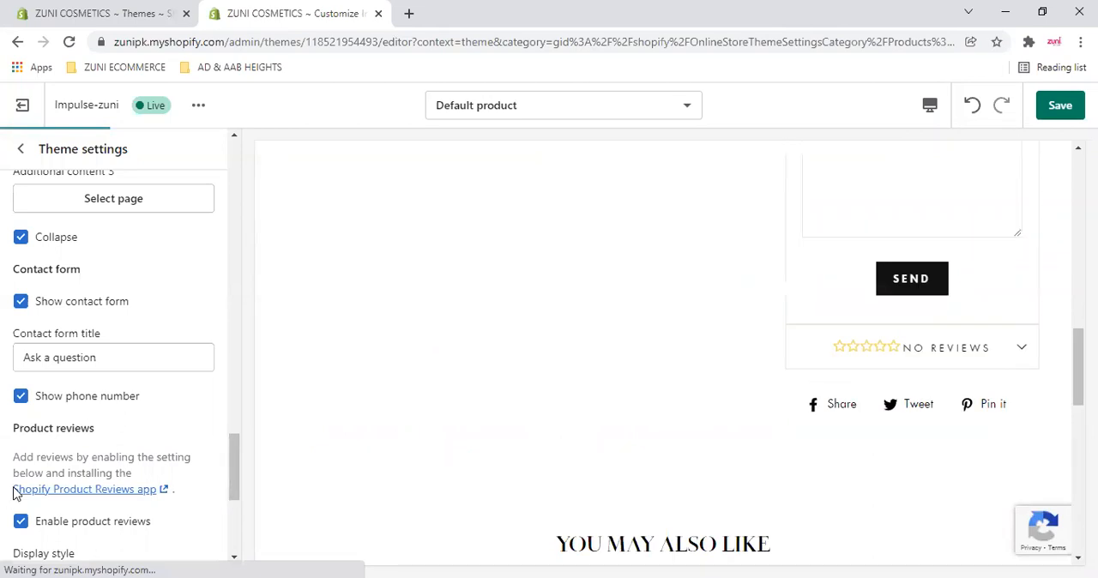
- Review the product reviews settings and expand the No reviews box in the product preview
scroll(83, 453, "down", 1)
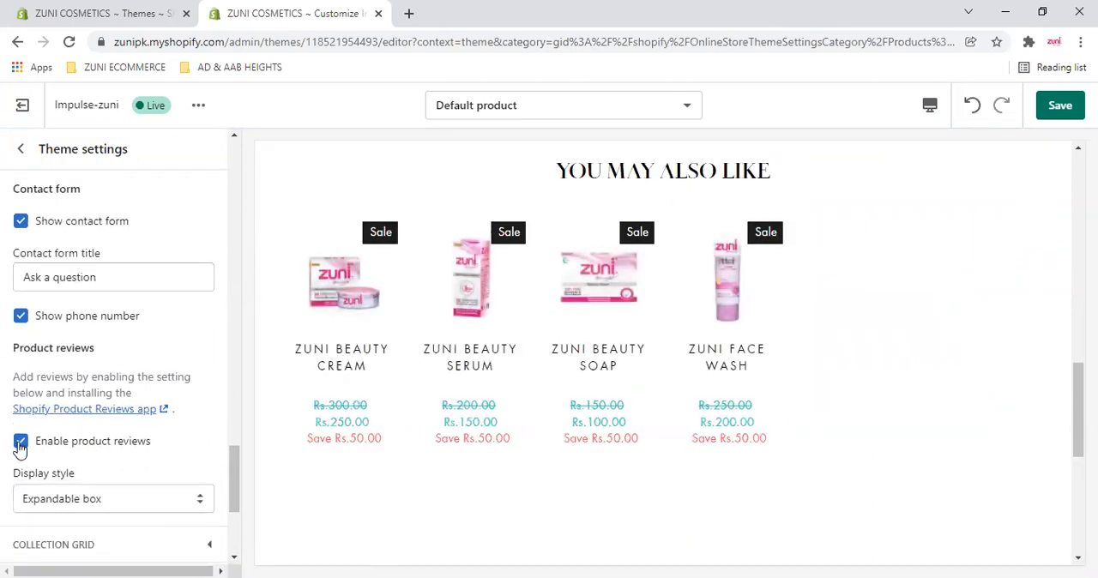
scroll(125, 448, "down", 2)
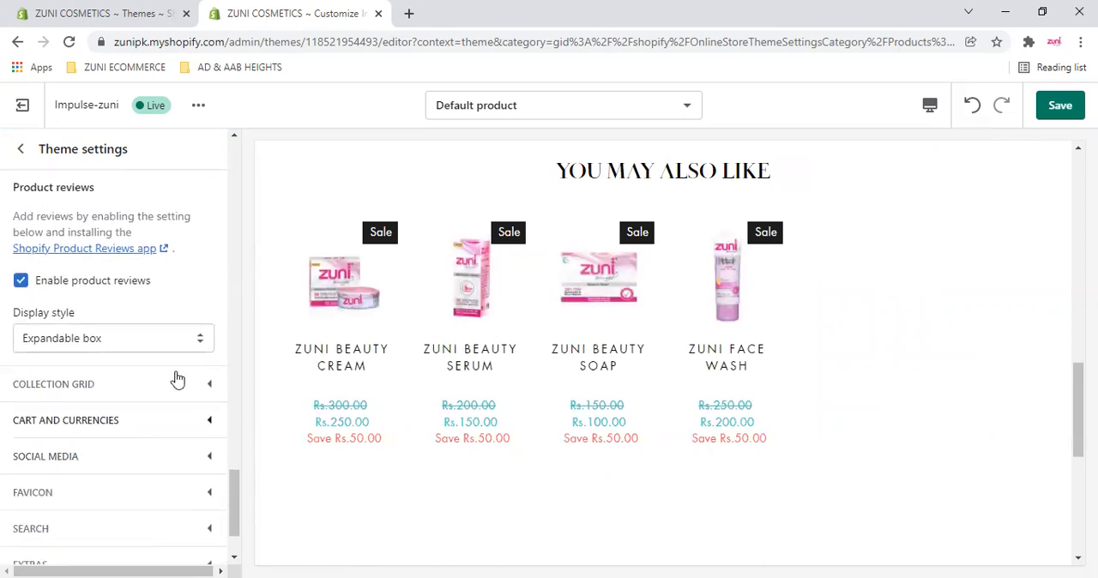
scroll(77, 350, "up", 1)
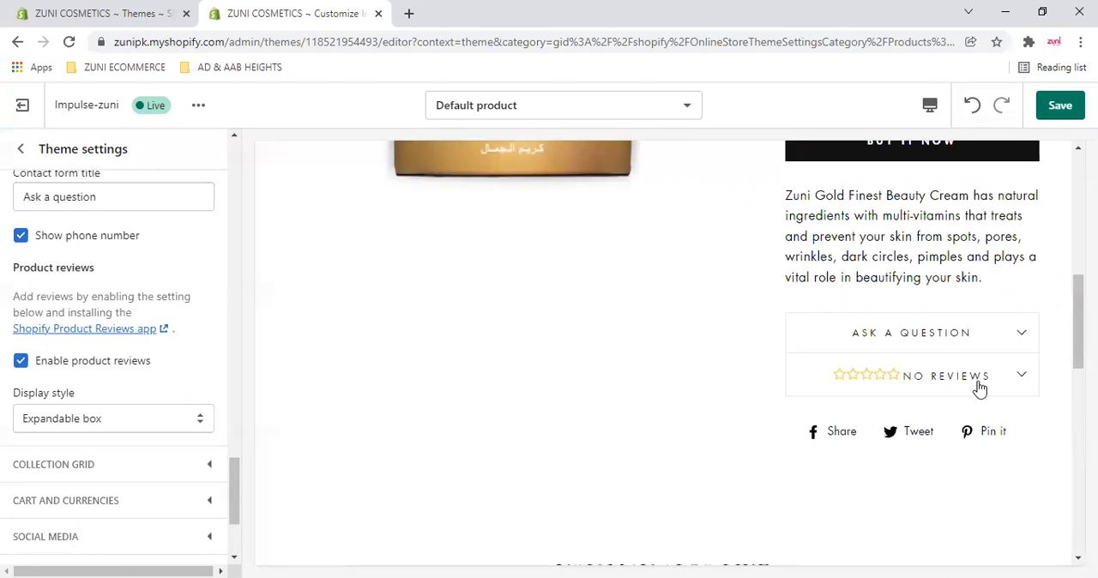
left_click(1013, 380)
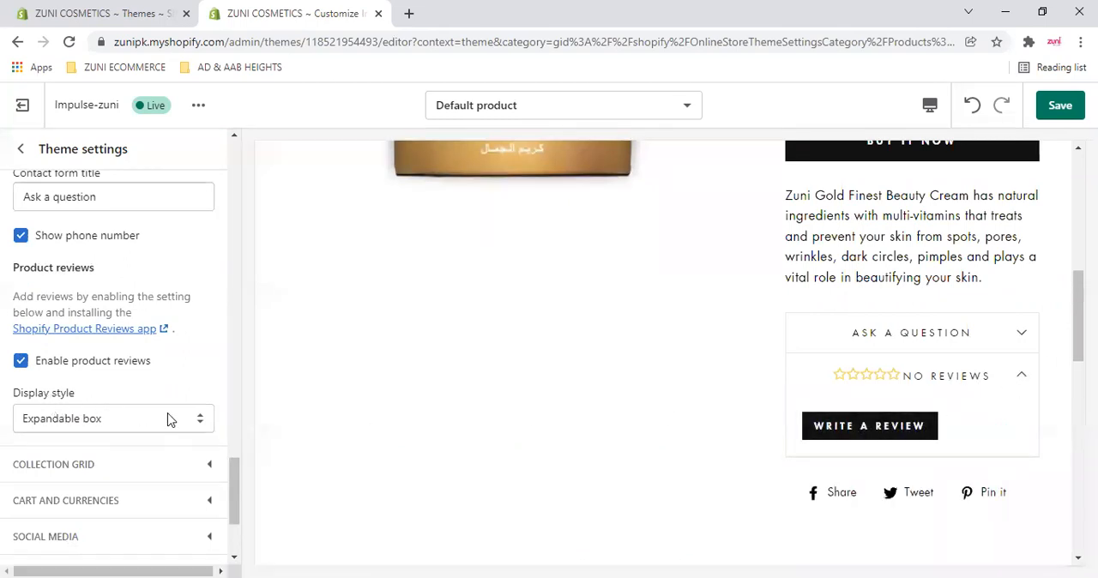
- Try the Full width display style for product reviews, check it in the preview, and restore Expandable box
left_click(57, 418)
left_click(45, 470)
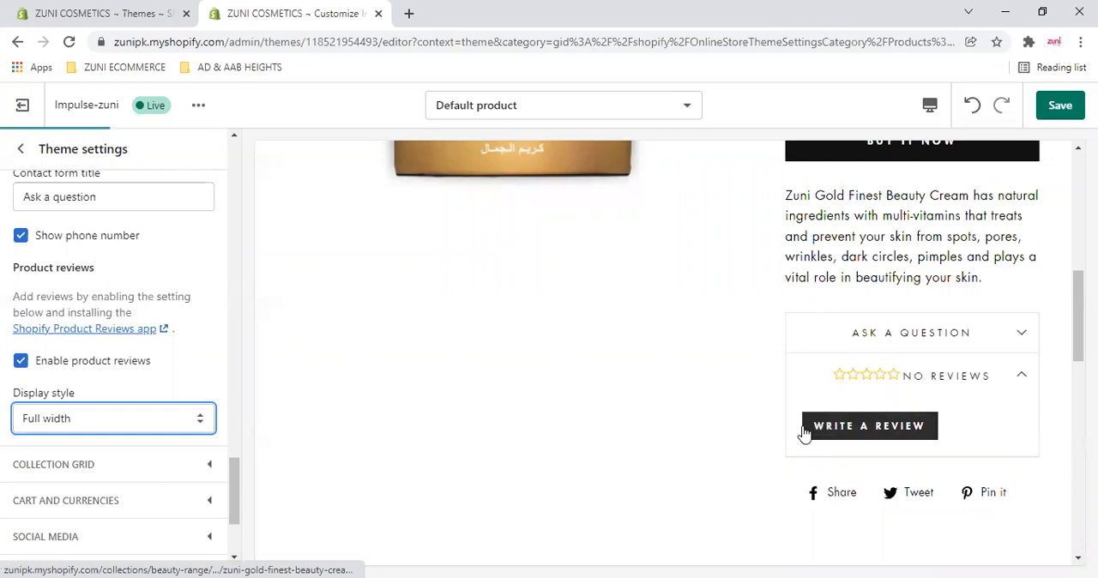
scroll(731, 472, "down", 3)
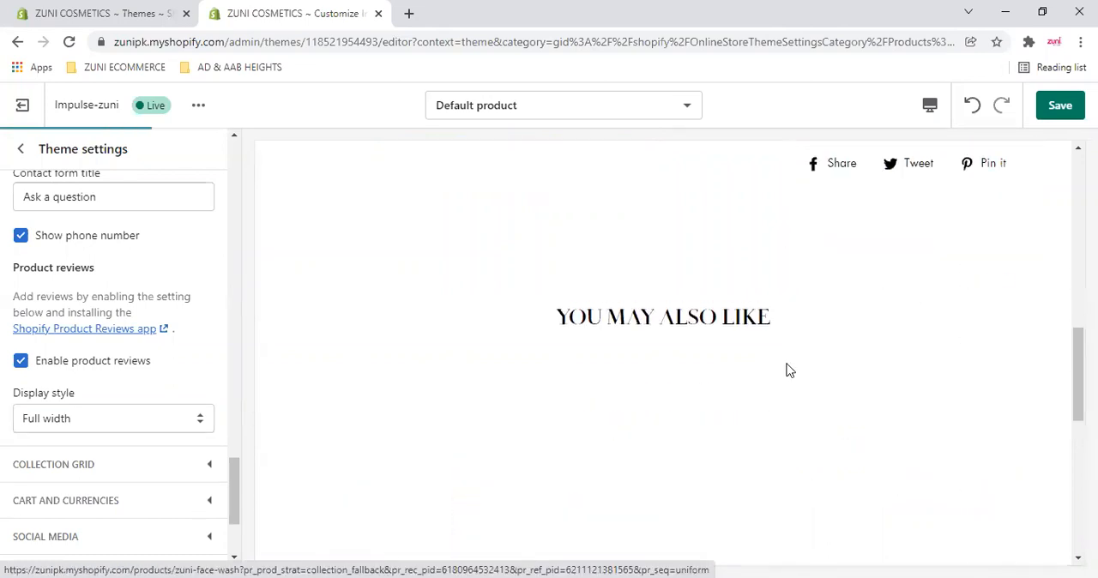
scroll(664, 338, "up", 1)
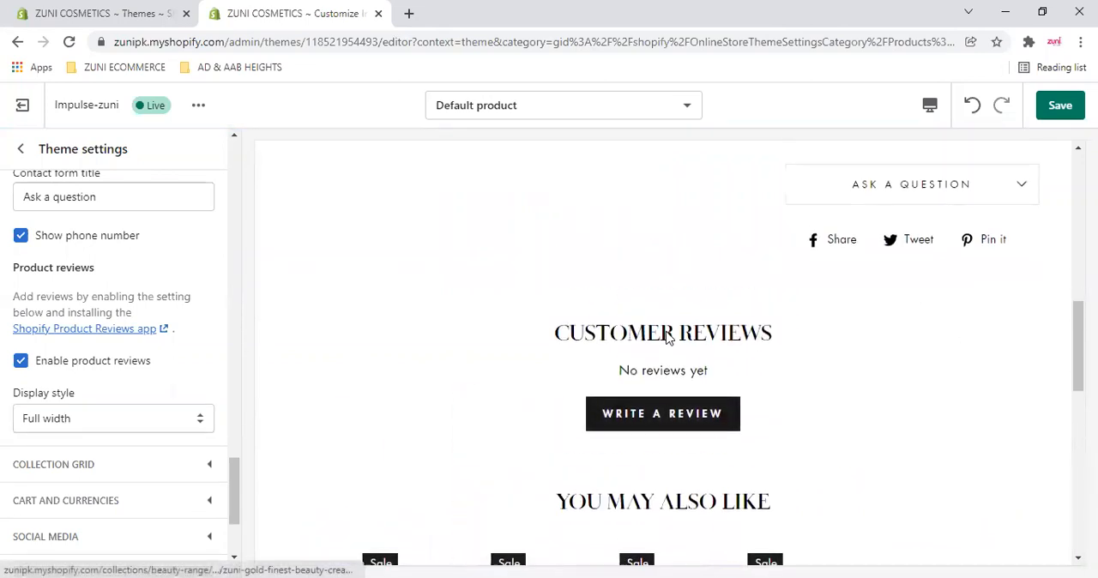
left_click(105, 448)
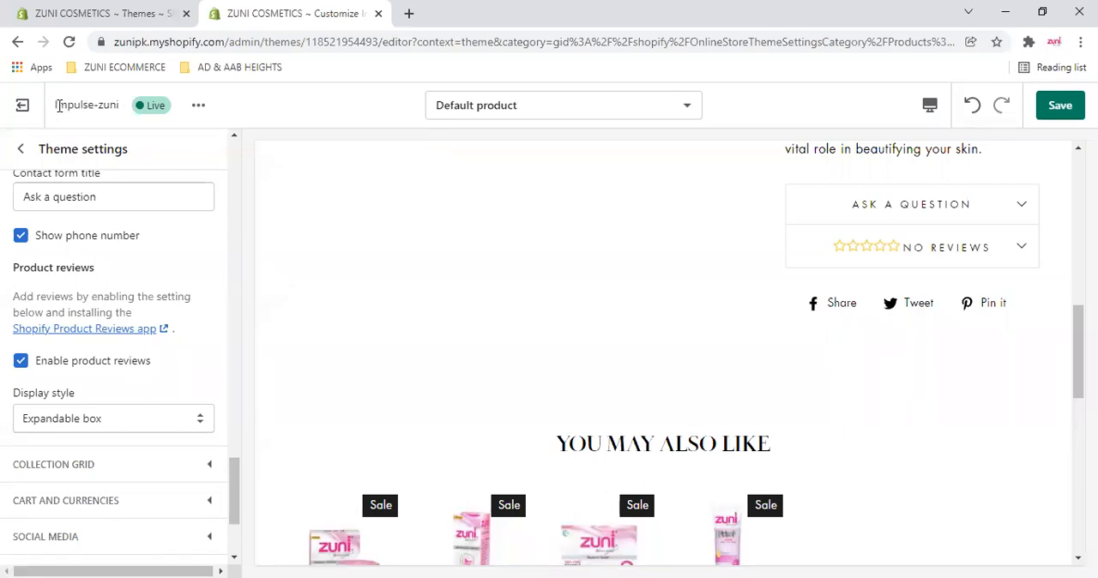
left_click_drag(55, 105, 76, 105)
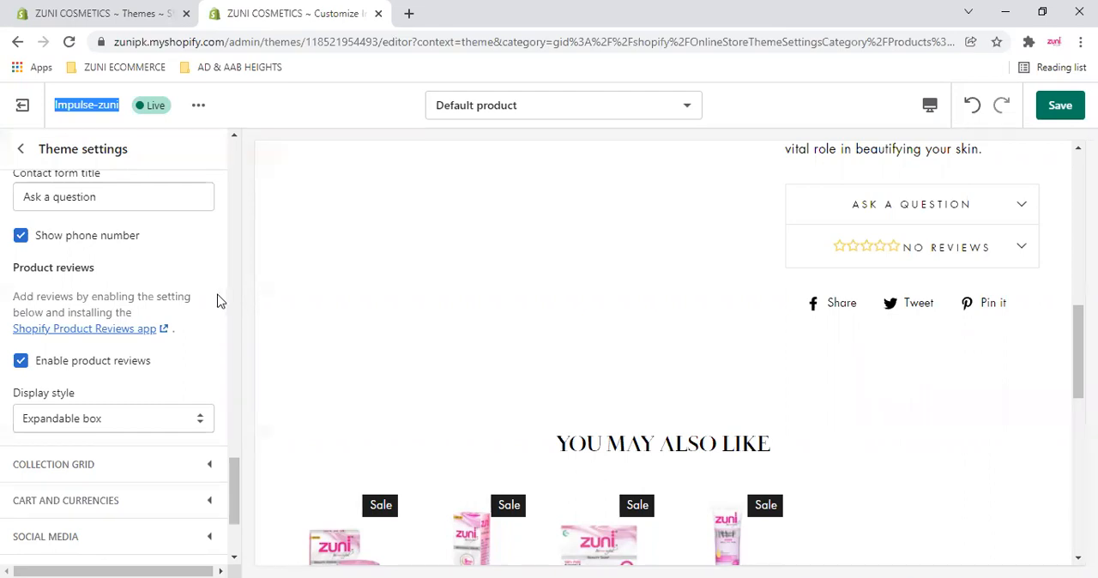
left_click(220, 165)
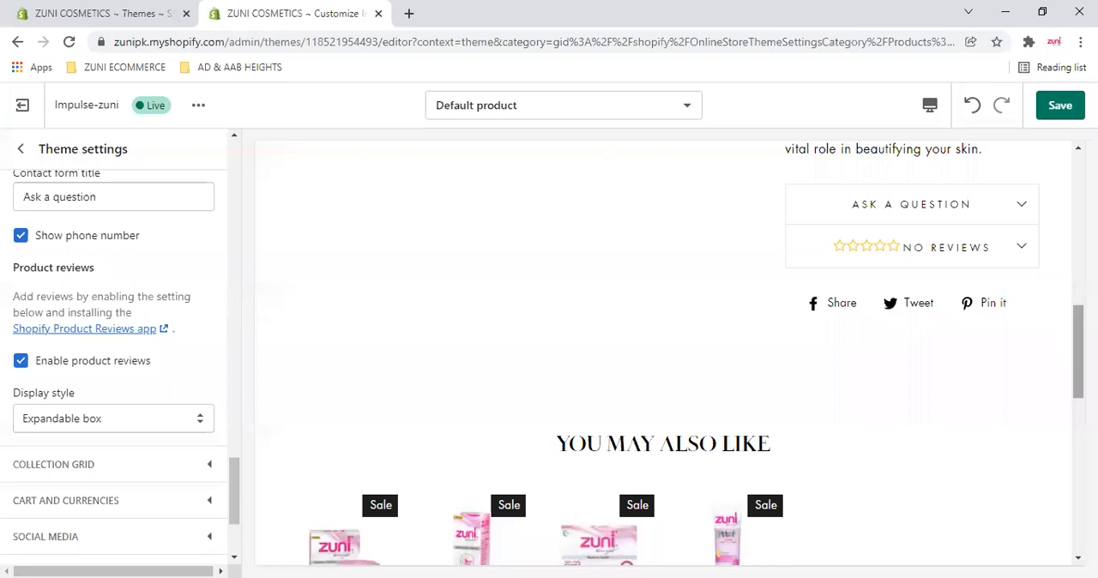
- Switch the preview from the product page to the home page and look through its sections down to the footer
scroll(1079, 351, "up", 3)
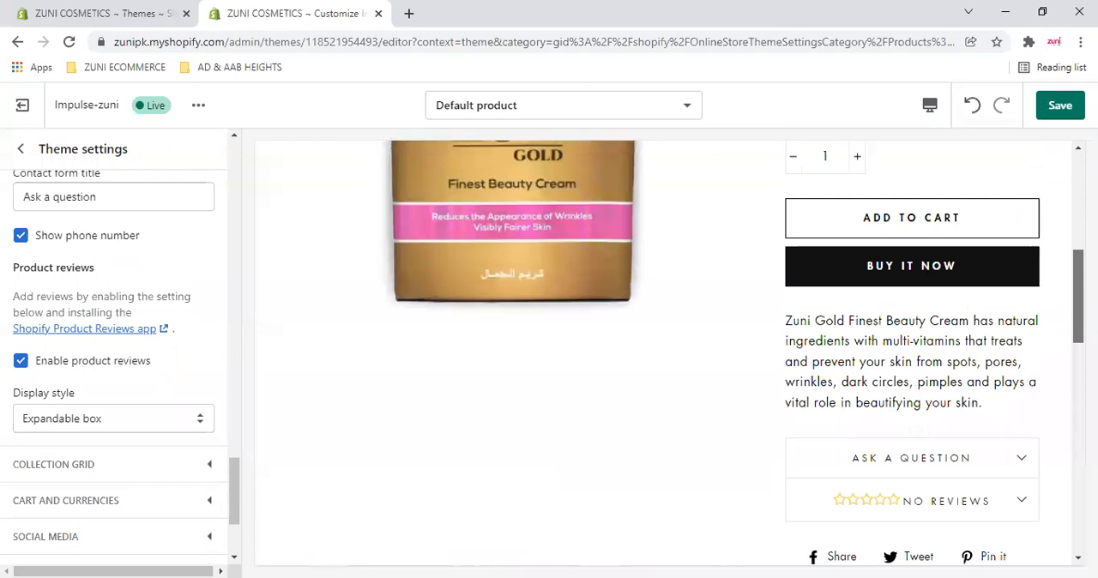
scroll(1078, 352, "up", 4)
scroll(520, 271, "up", 1)
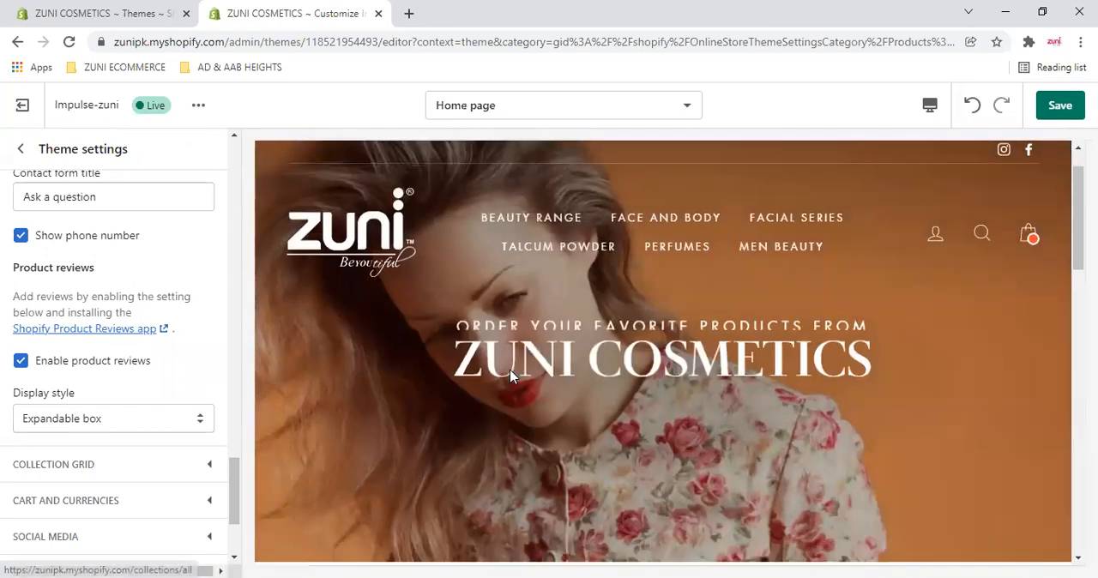
scroll(477, 373, "down", 5)
scroll(477, 373, "down", 3)
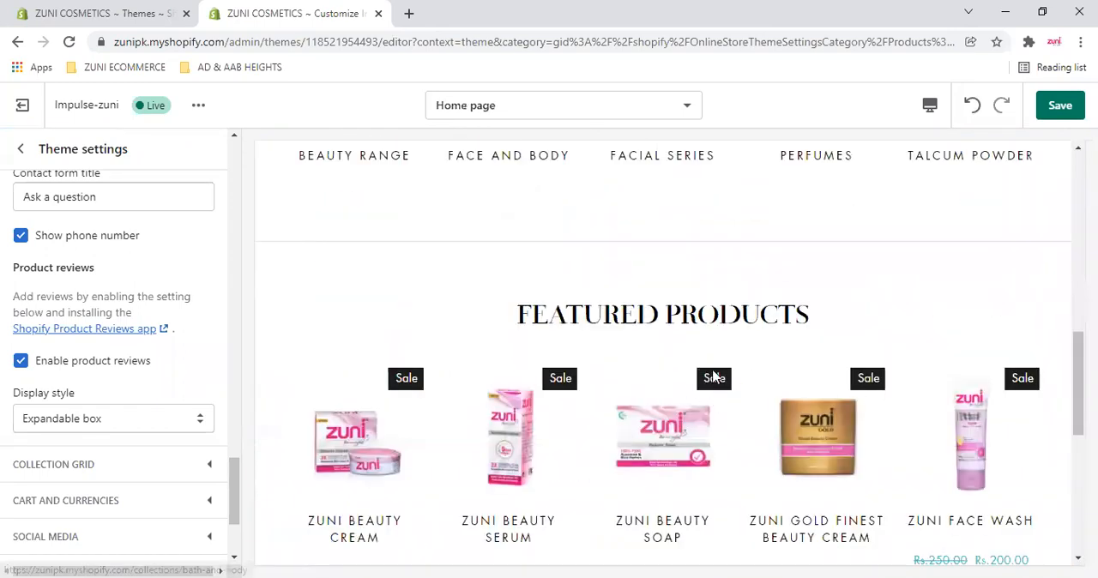
scroll(781, 387, "down", 5)
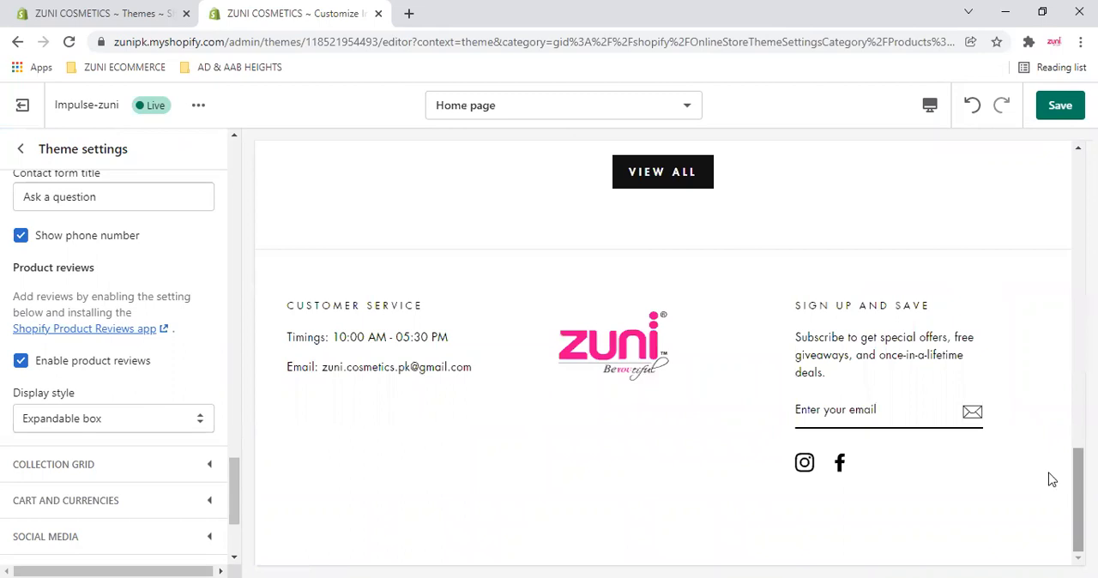
scroll(167, 371, "down", 1)
scroll(167, 371, "down", 1)
- Collapse the Products settings and expand the Collection grid settings
scroll(168, 372, "up", 4)
scroll(168, 370, "up", 6)
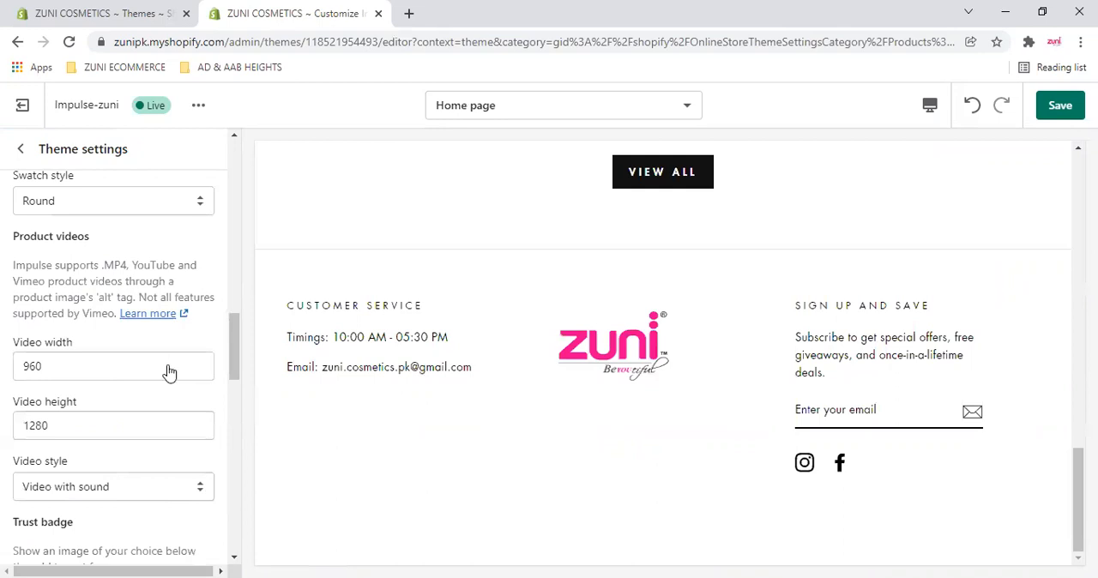
scroll(166, 370, "up", 5)
left_click(210, 303)
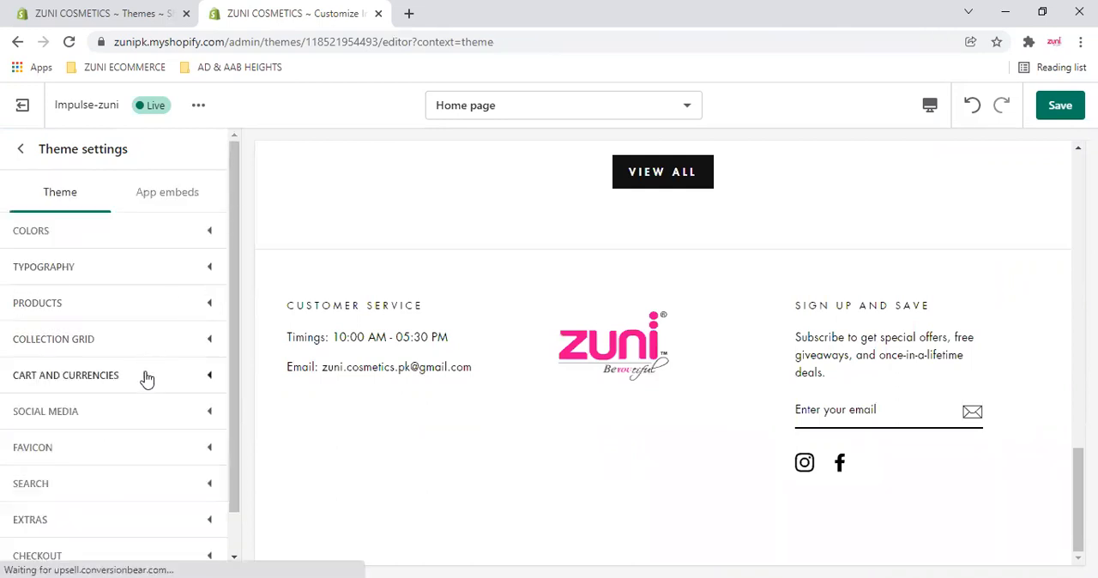
scroll(157, 387, "down", 1)
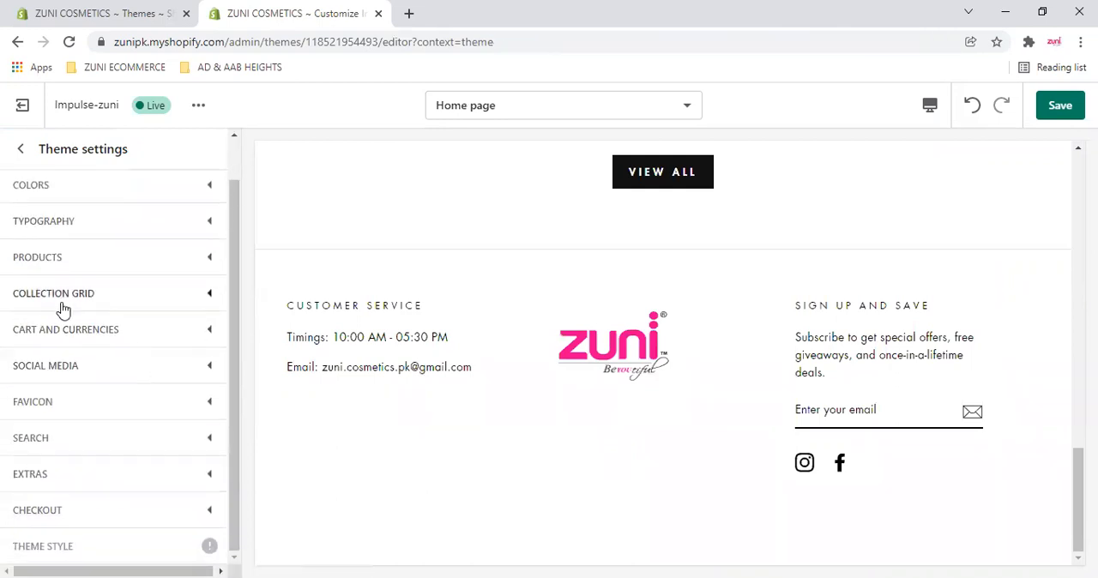
left_click(210, 300)
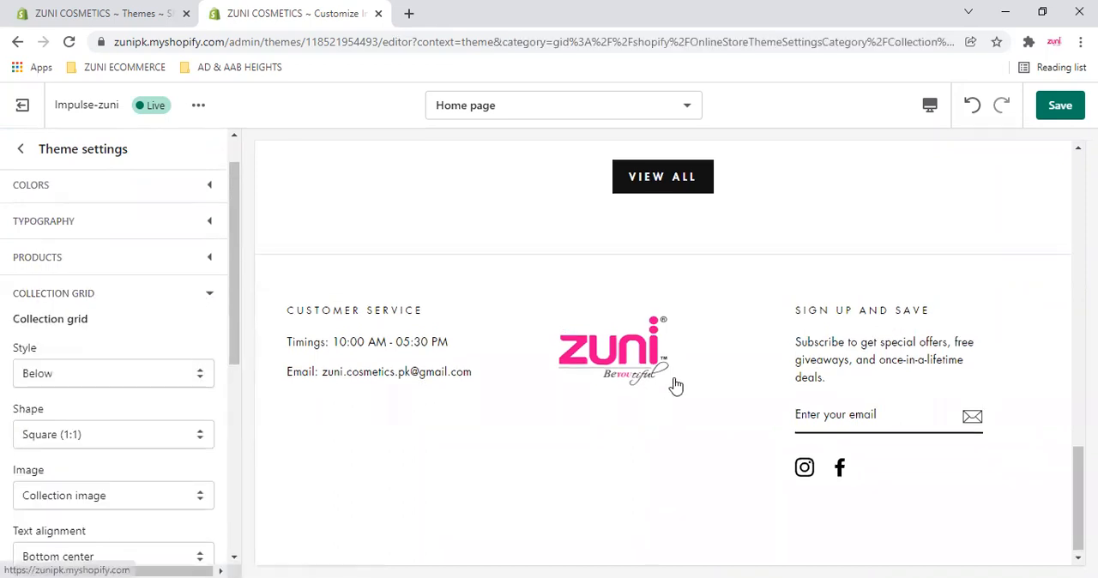
- Review the collection grid settings and view the available Shape options without changing the selection
scroll(676, 386, "up", 10)
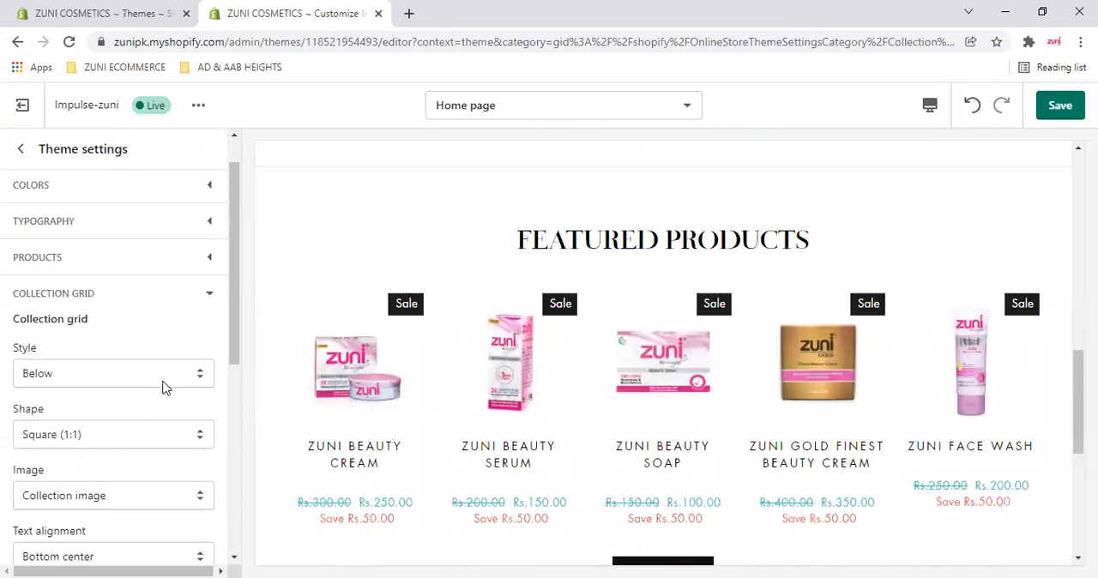
scroll(179, 293, "down", 2)
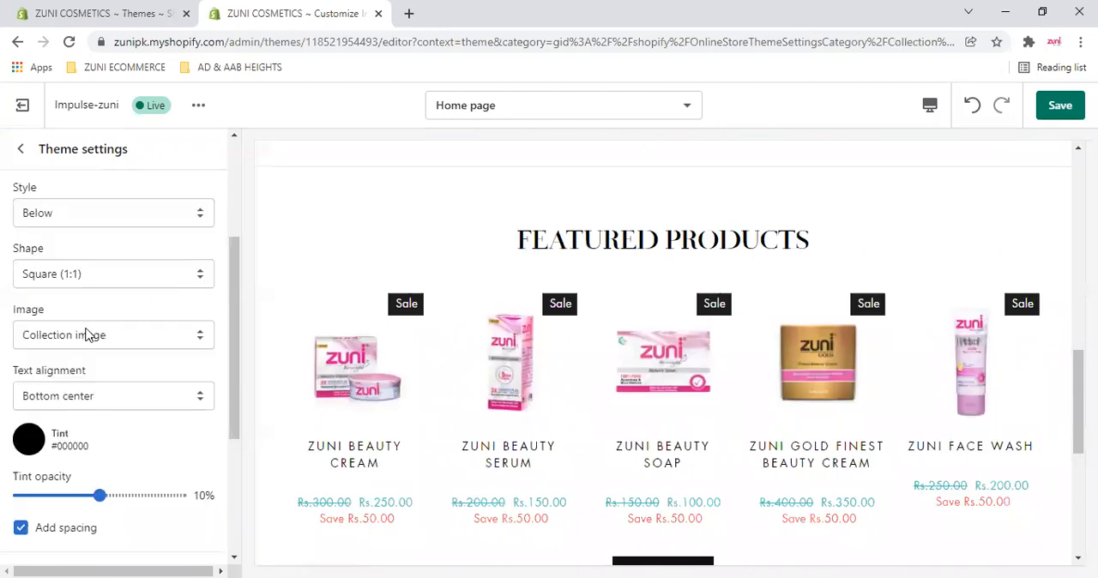
left_click(76, 274)
key("Escape")
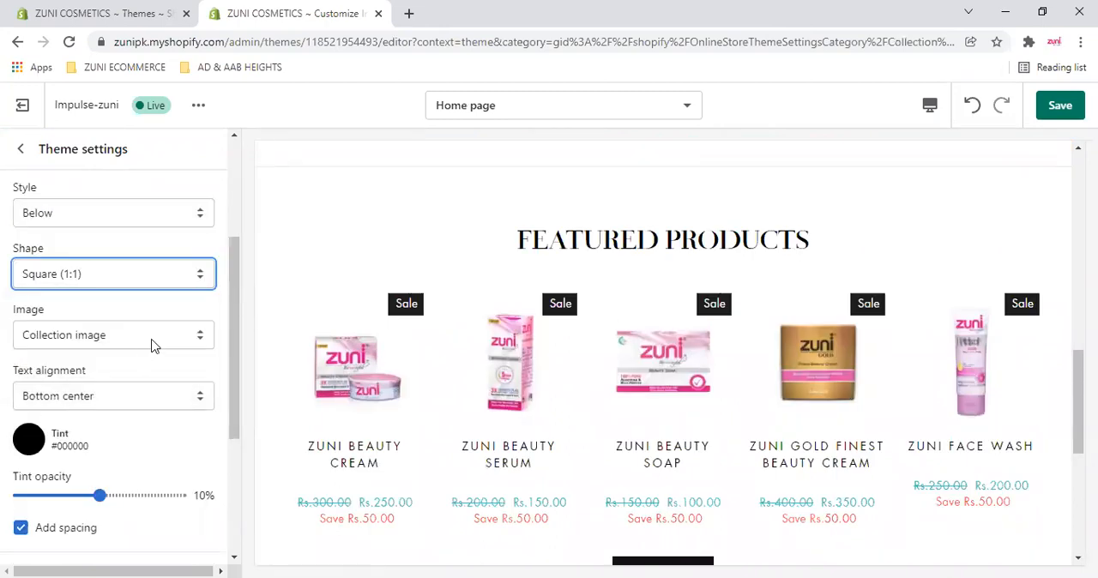
- Try First product as the collection grid image, check Shop by Category in the preview, and restore Collection image
left_click(151, 340)
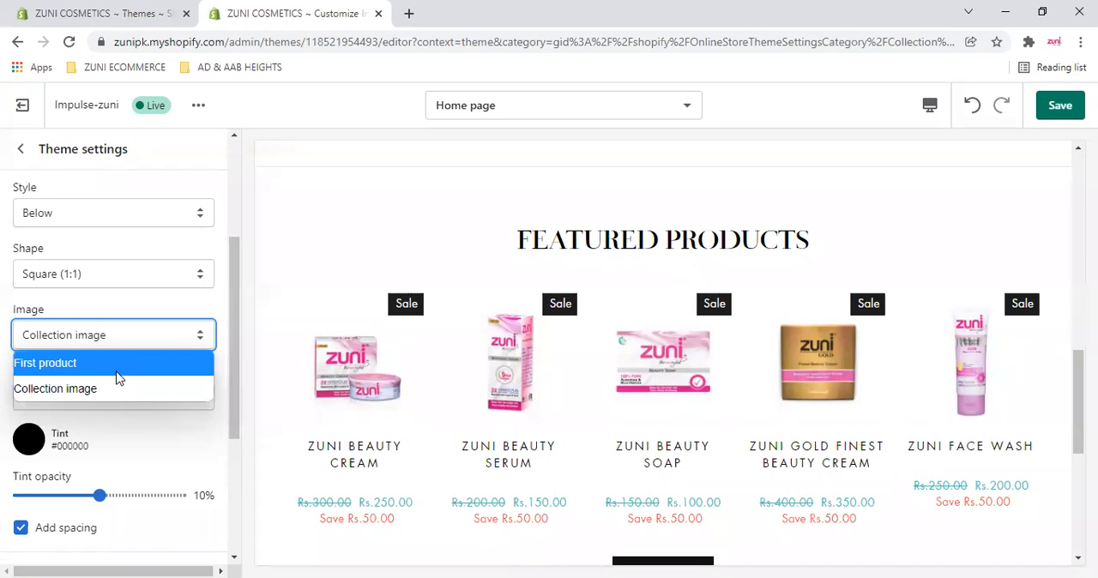
left_click(119, 365)
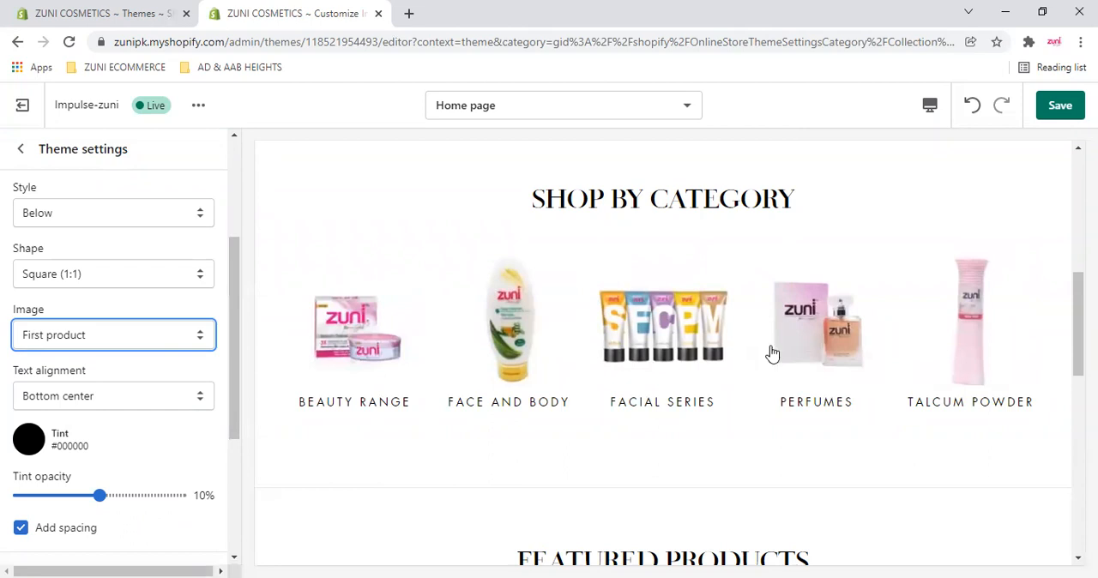
left_click(140, 333)
left_click(97, 388)
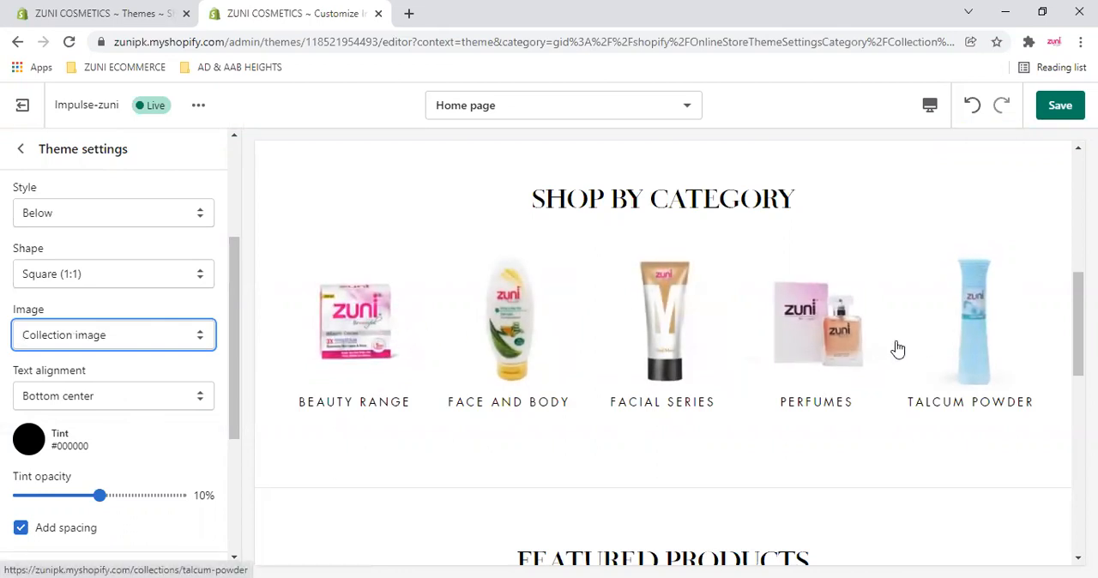
- Review the collection grid's text alignment, tint, tint opacity and spacing settings
scroll(176, 386, "down", 1)
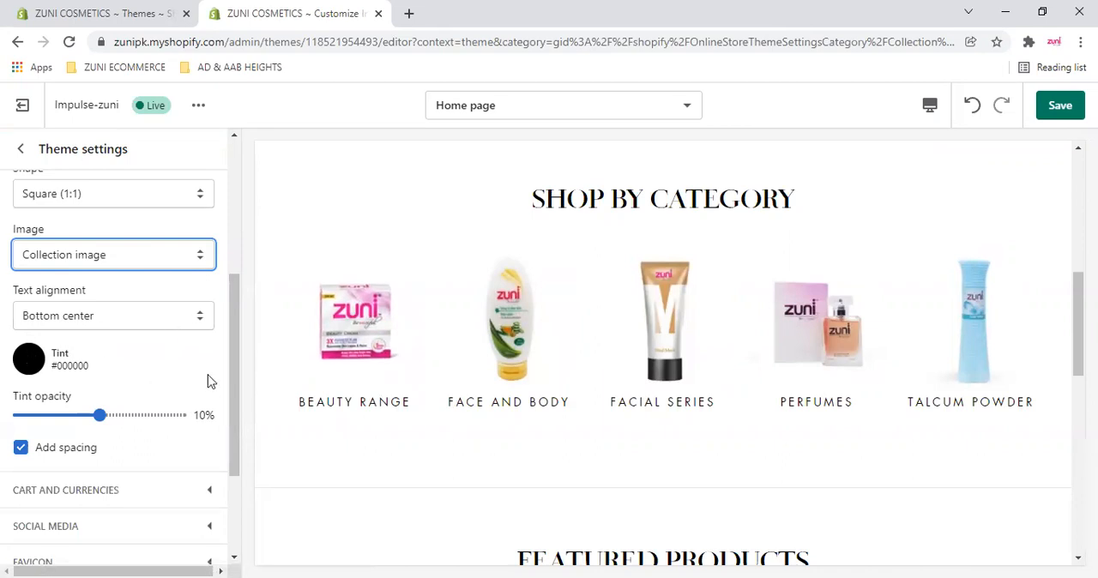
scroll(135, 412, "down", 2)
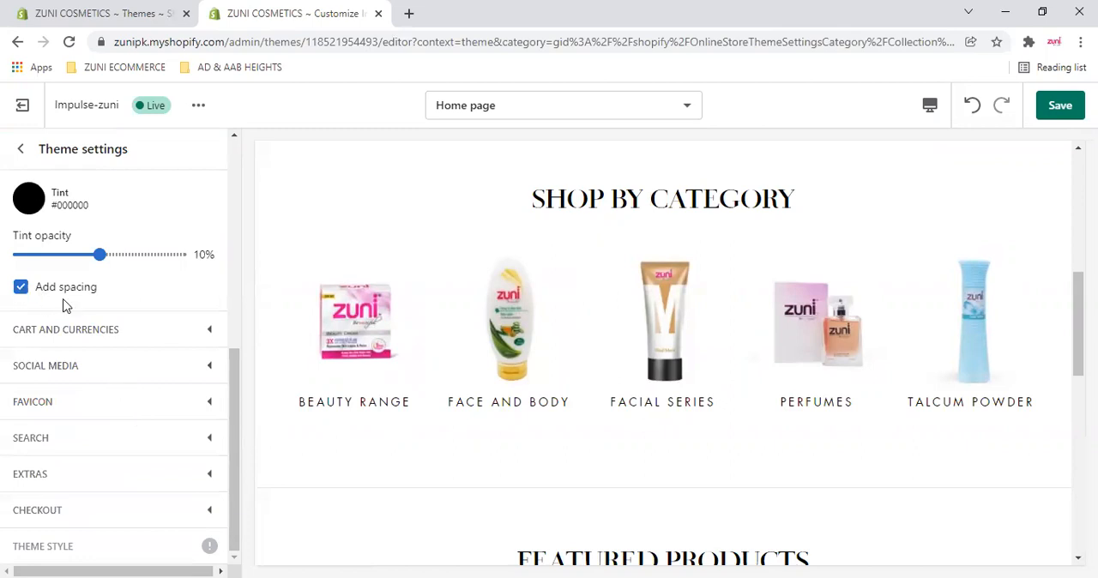
scroll(180, 305, "up", 2)
scroll(180, 305, "up", 4)
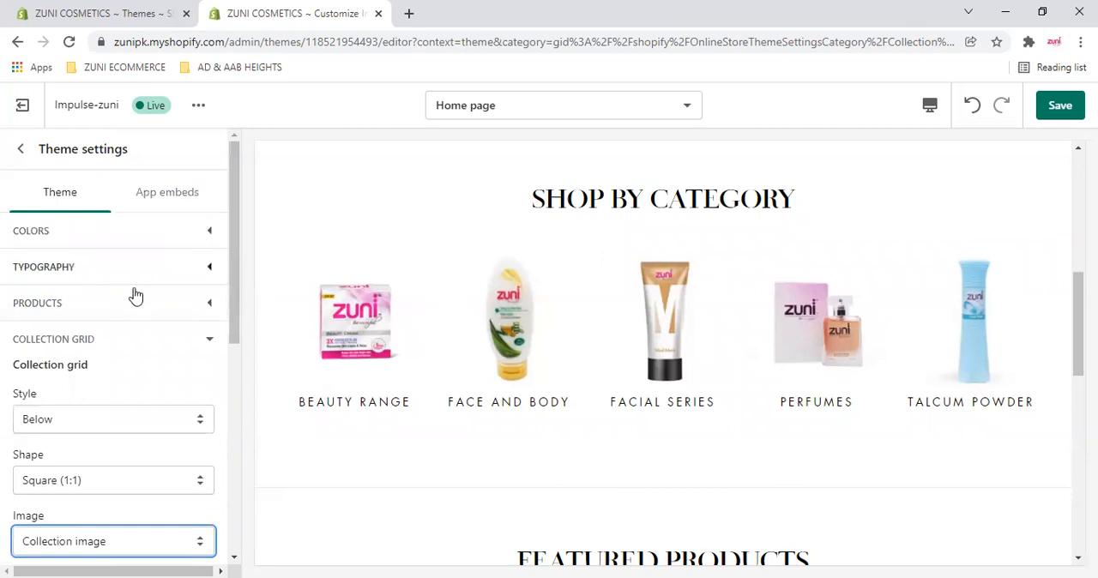
- Collapse the Collection grid settings and expand the Cart and currencies settings
scroll(136, 296, "down", 1)
left_click(209, 261)
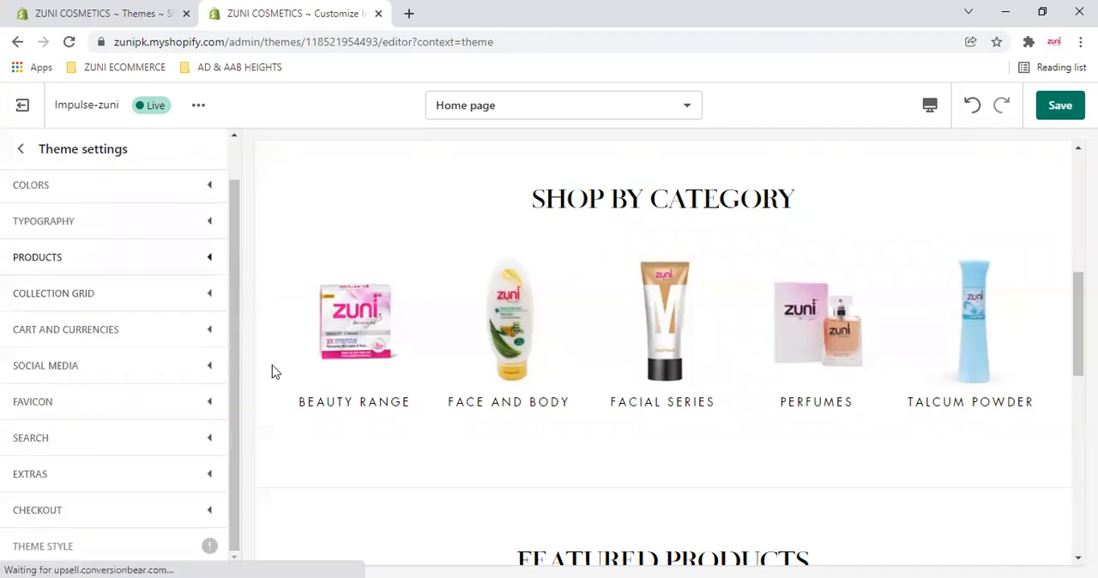
left_click(212, 331)
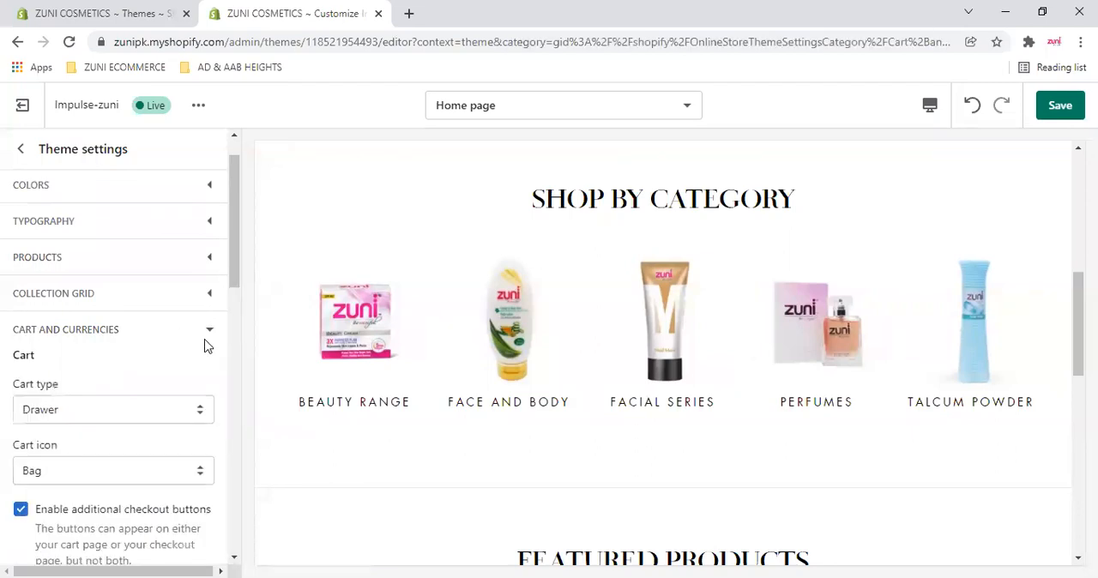
- View the Cart type options, then open the cart drawer in the home page preview and examine its contents
scroll(198, 356, "down", 2)
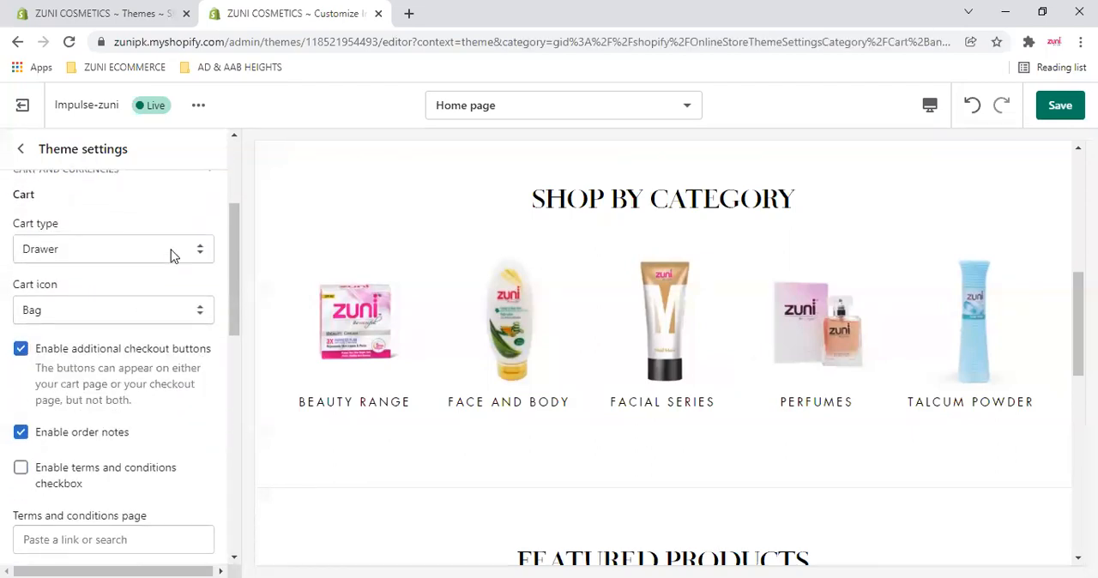
left_click(132, 250)
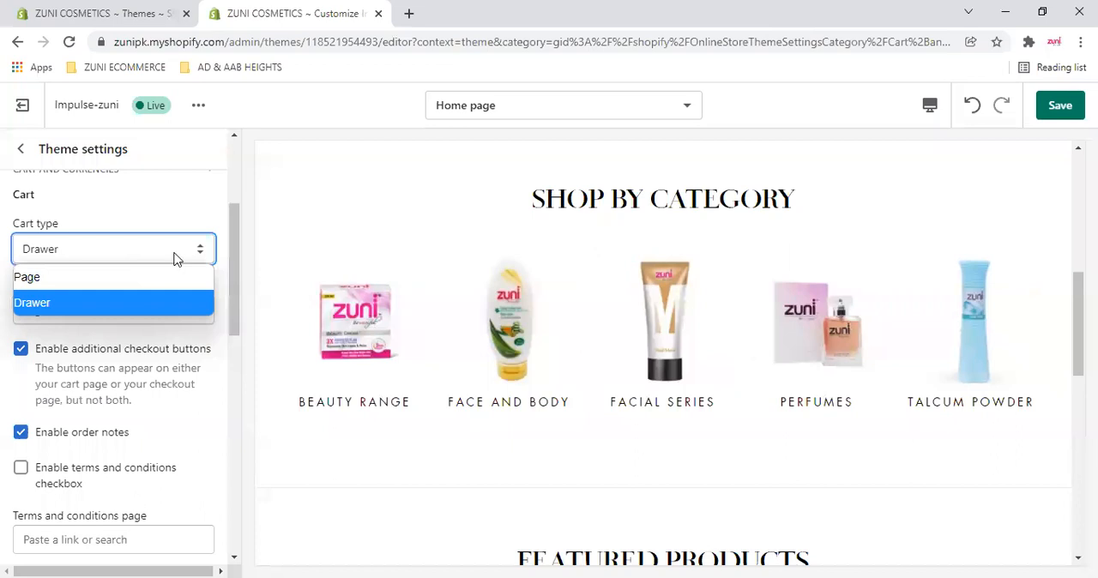
left_click(978, 314)
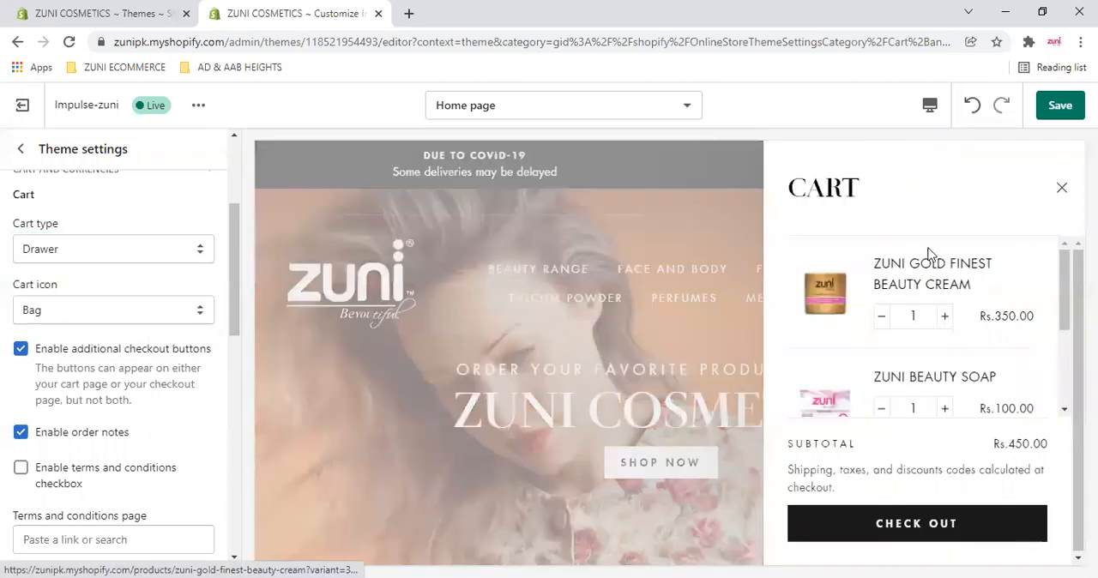
scroll(884, 333, "down", 2)
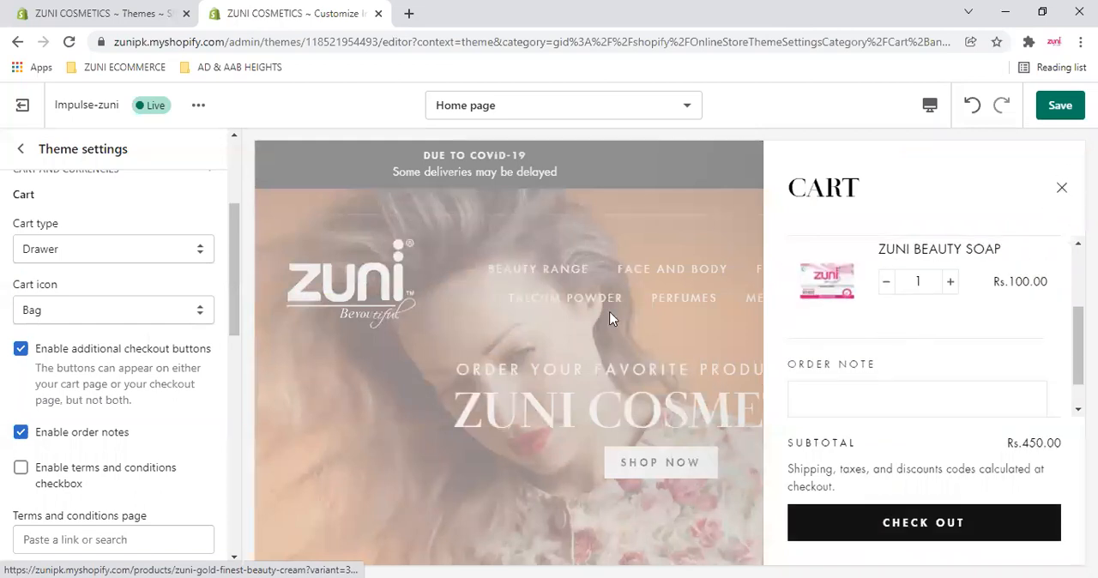
- Try the Page cart type, open the cart page in the preview to check it, and restore Drawer
left_click(182, 256)
left_click(122, 283)
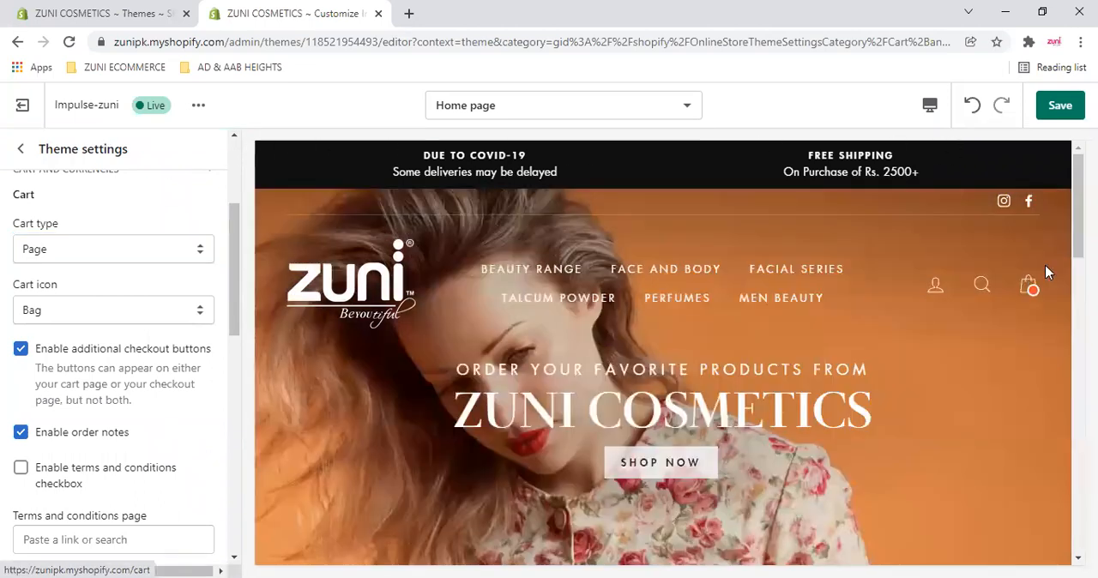
left_click(1045, 273)
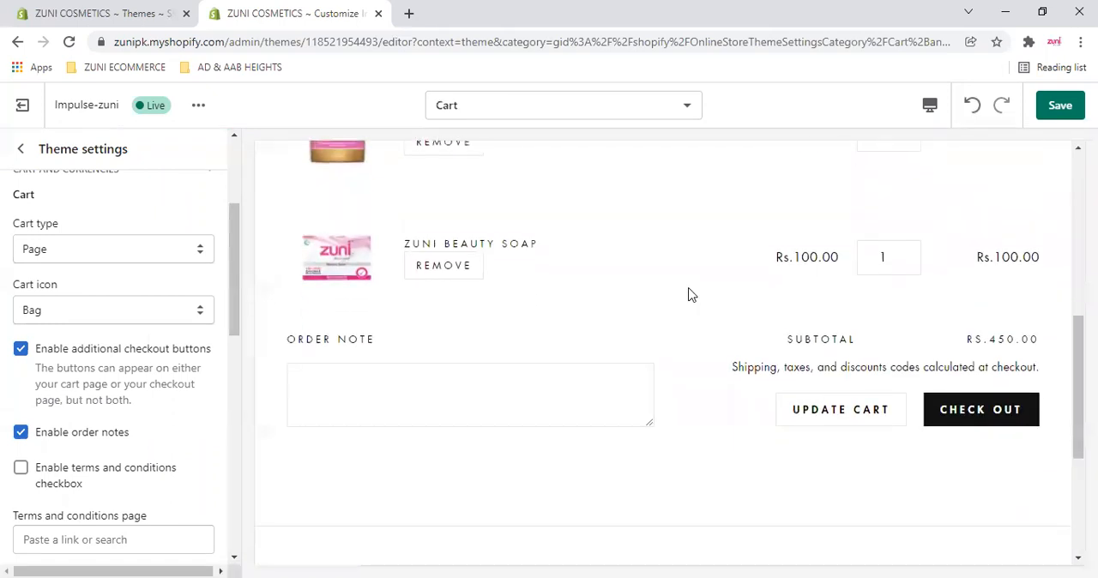
scroll(691, 295, "up", 6)
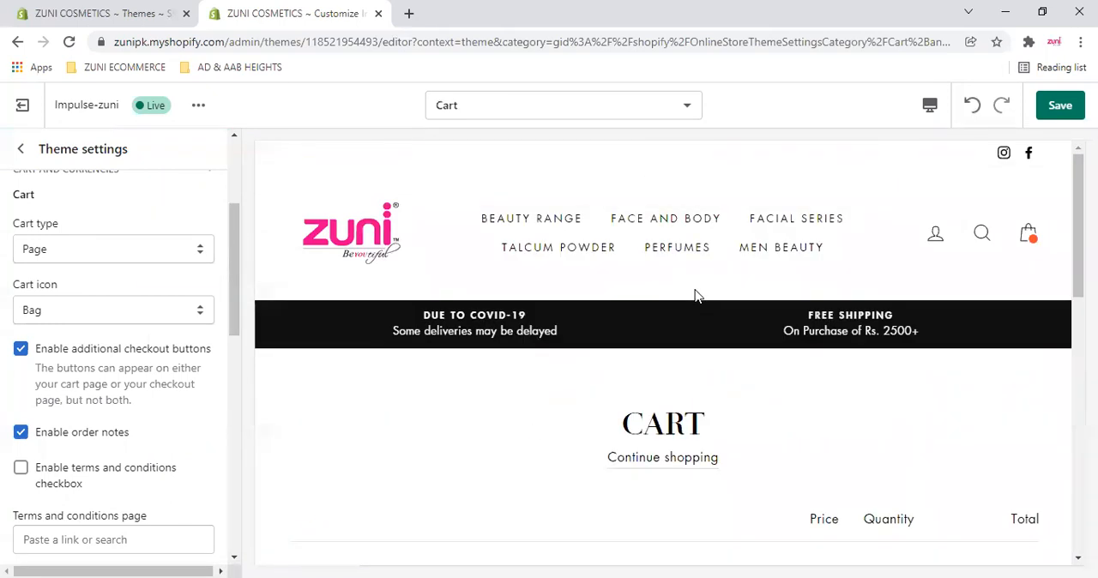
left_click(125, 259)
left_click(84, 300)
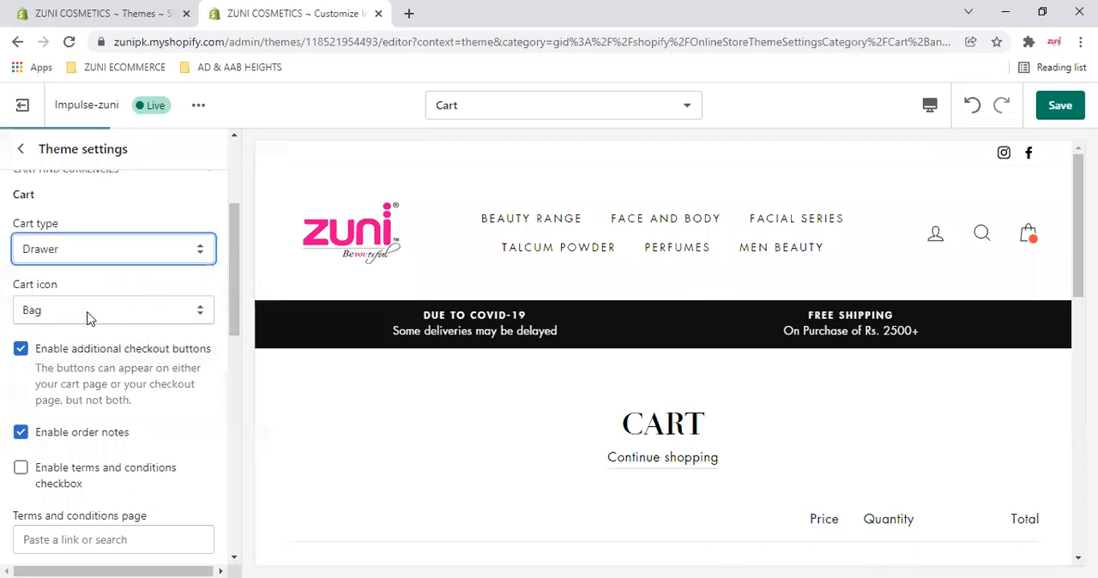
- Try the Cart option for the cart icon, check it in the preview header, and restore Bag
left_click(106, 310)
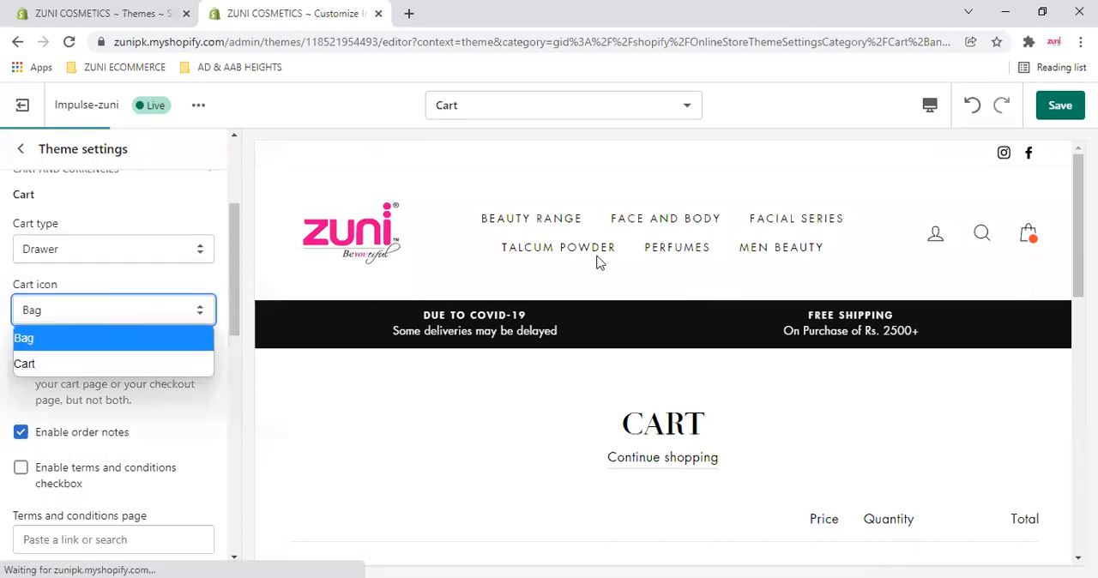
left_click(92, 364)
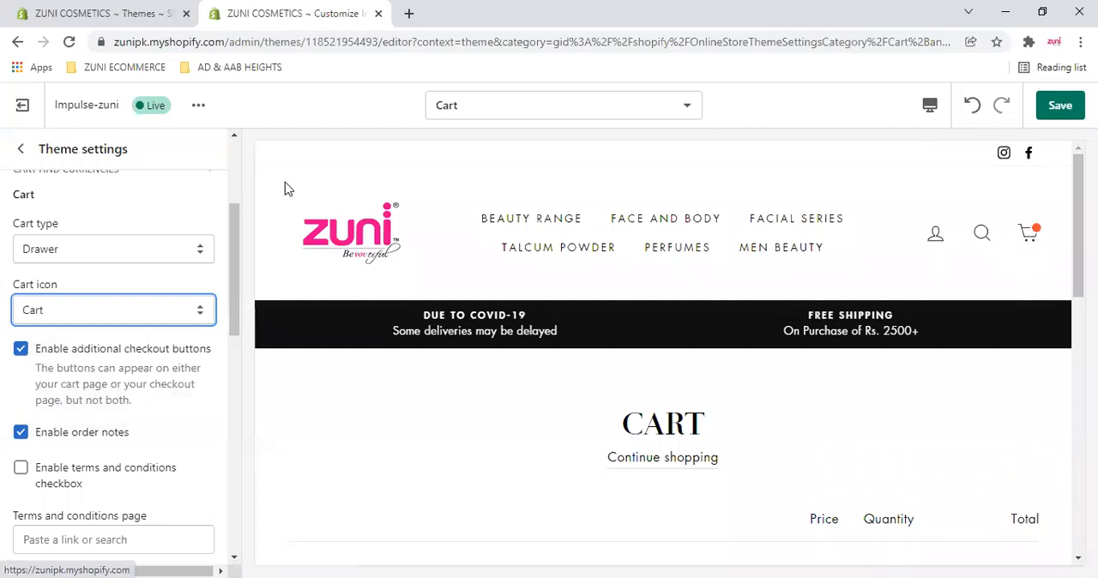
left_click(119, 311)
left_click(87, 335)
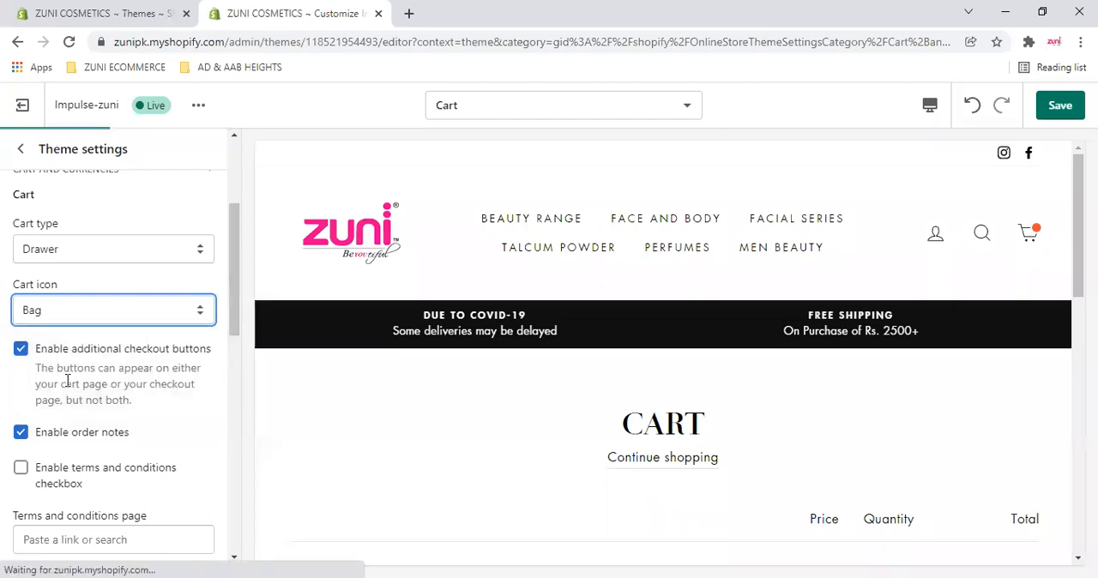
- Review the additional checkout buttons and order notes options, and locate the Order note box in the cart page preview
scroll(44, 374, "down", 1)
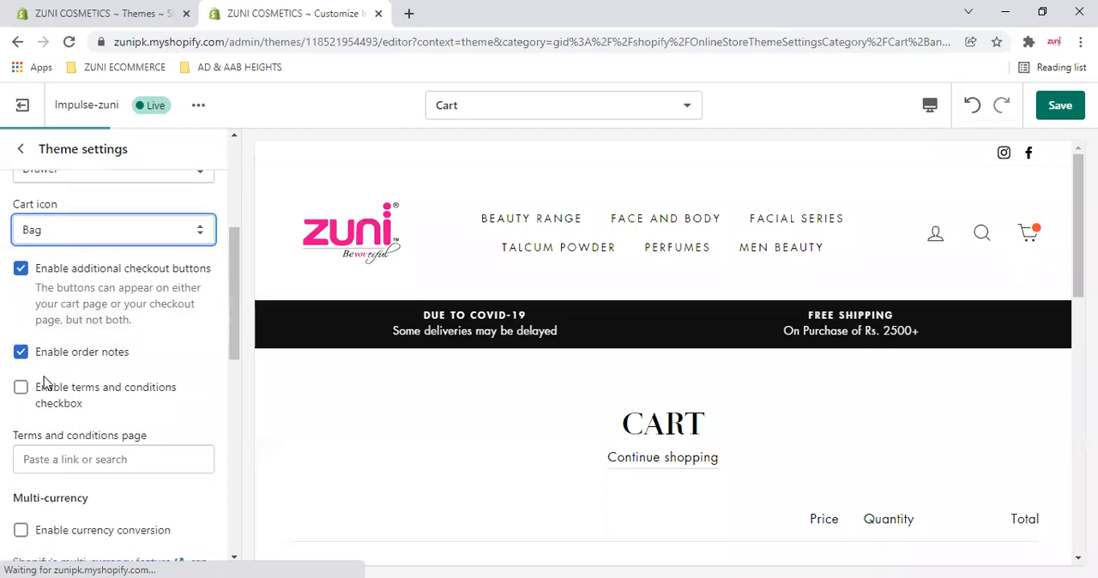
scroll(770, 409, "down", 3)
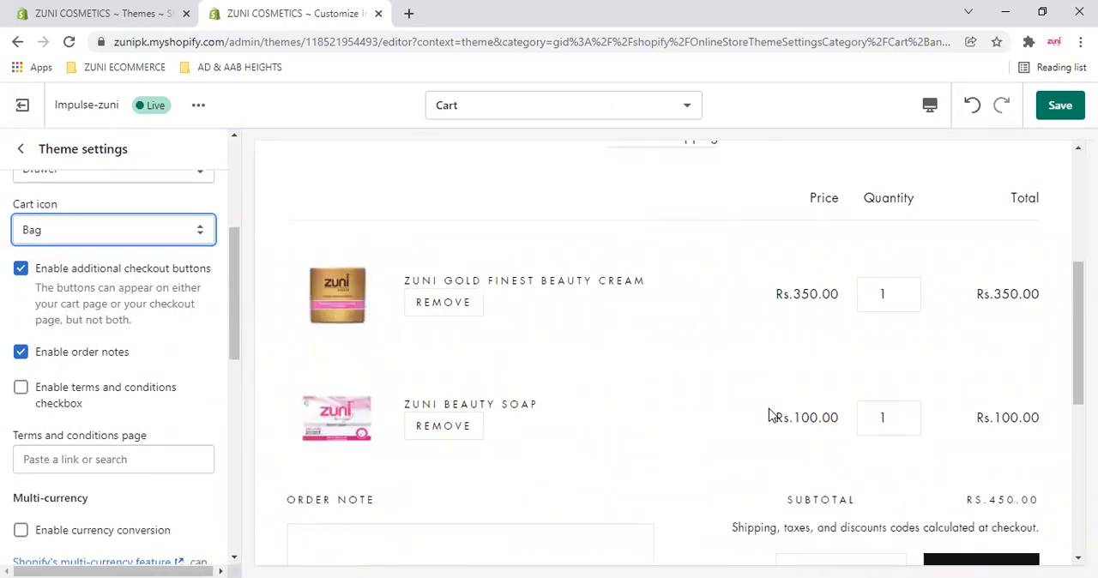
scroll(395, 313, "down", 2)
left_click(429, 326)
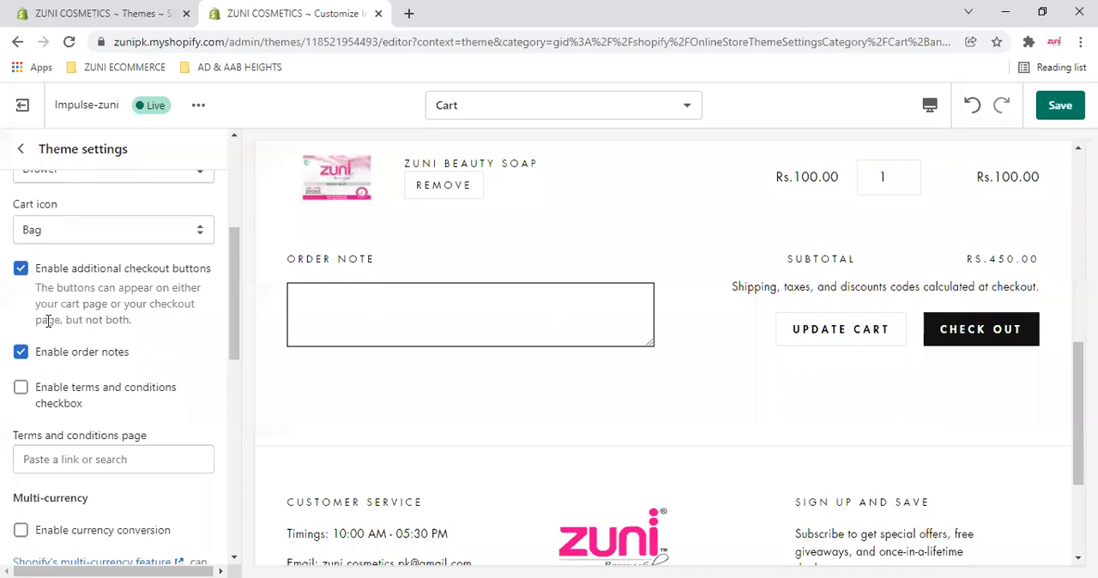
- Review the terms and conditions checkbox, terms page and multi-currency settings
scroll(48, 321, "down", 2)
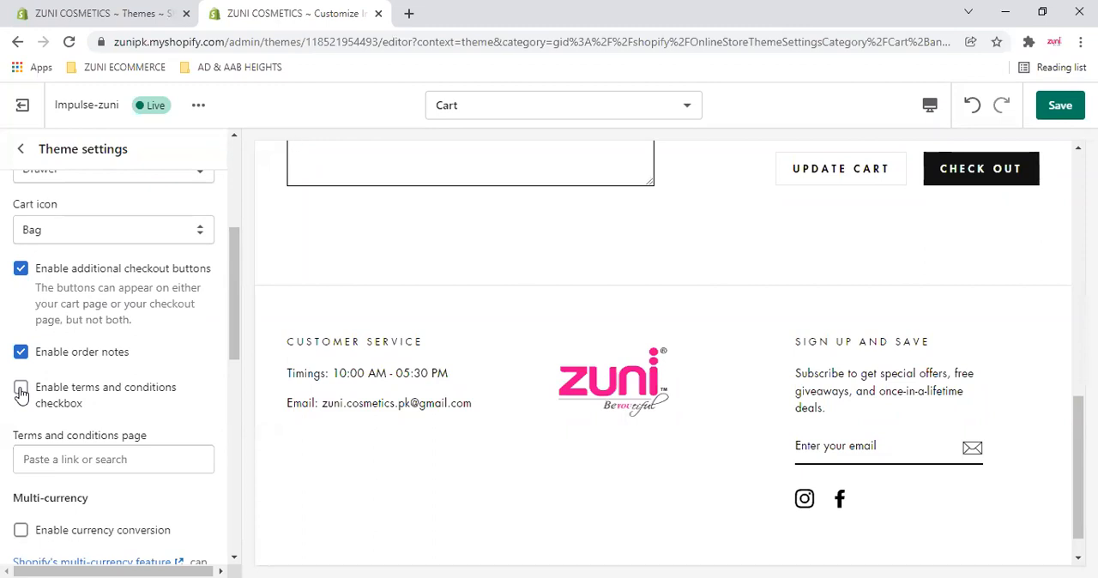
scroll(52, 412, "down", 3)
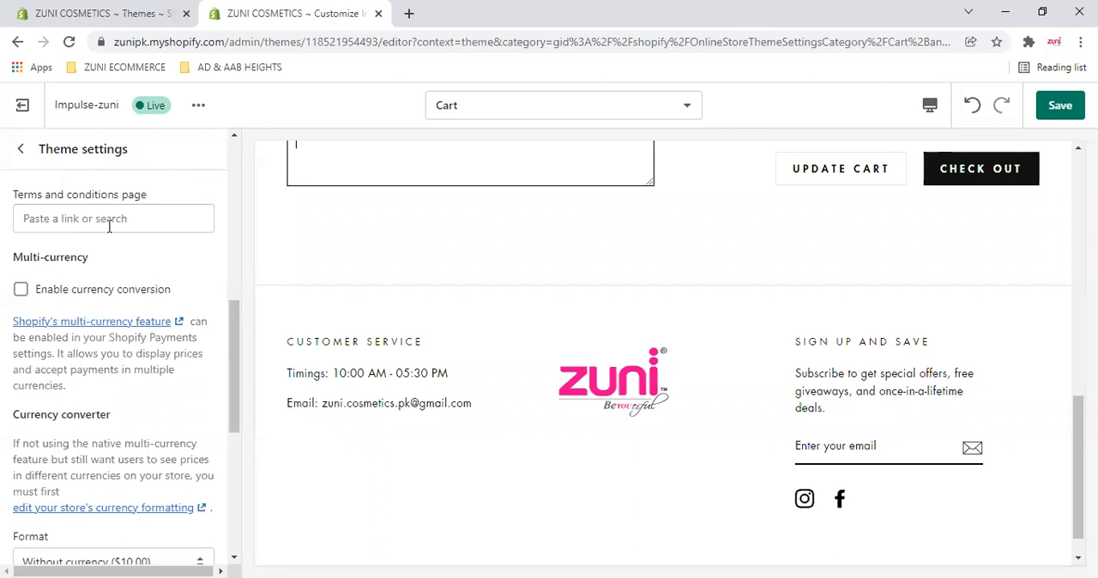
scroll(159, 225, "up", 1)
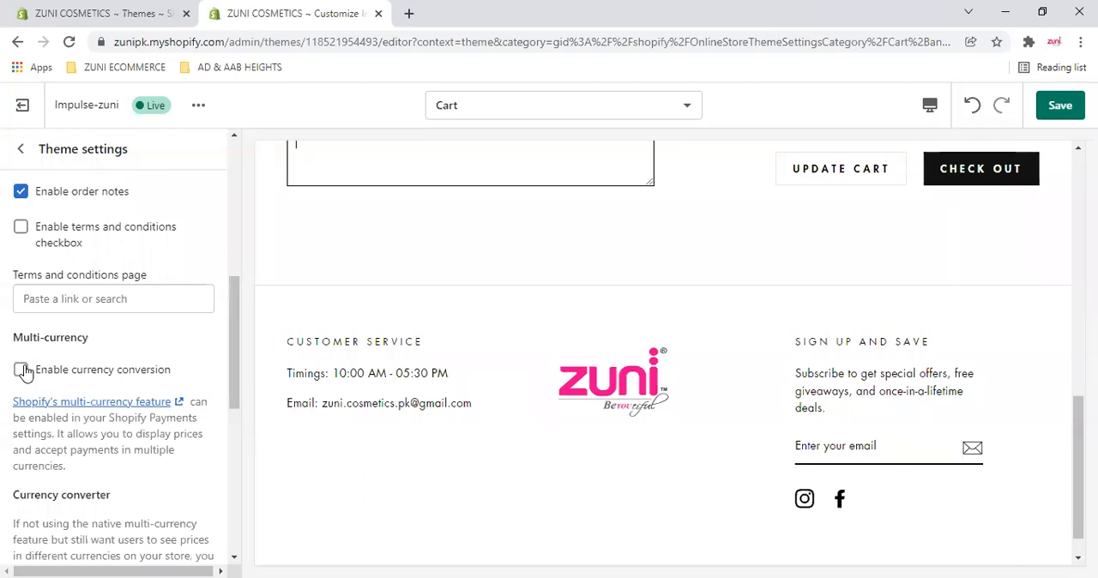
- Try enabling currency conversion under Multi-currency, and turn it off again
left_click(21, 370)
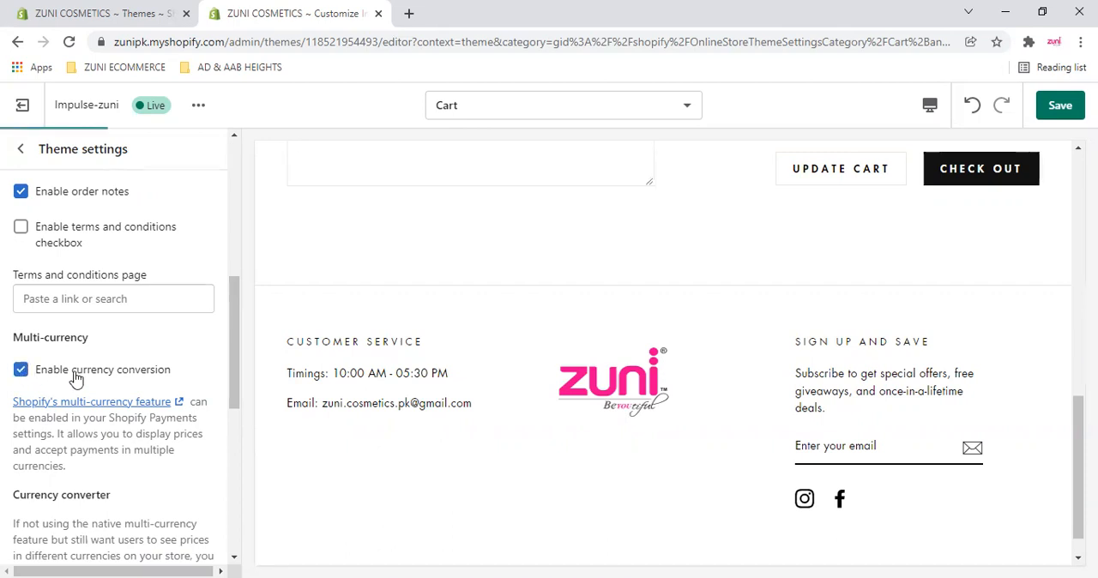
left_click(17, 372)
- Review the currency converter's description, format options and supported currencies, and look at the prices in the cart preview
scroll(129, 392, "down", 3)
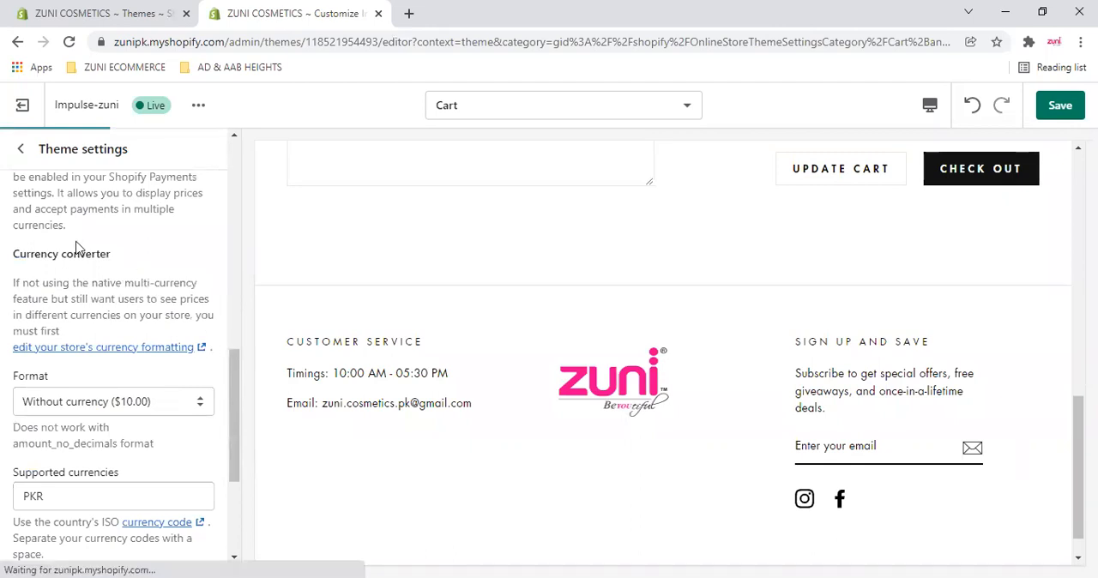
scroll(86, 236, "down", 1)
left_click_drag(21, 202, 182, 219)
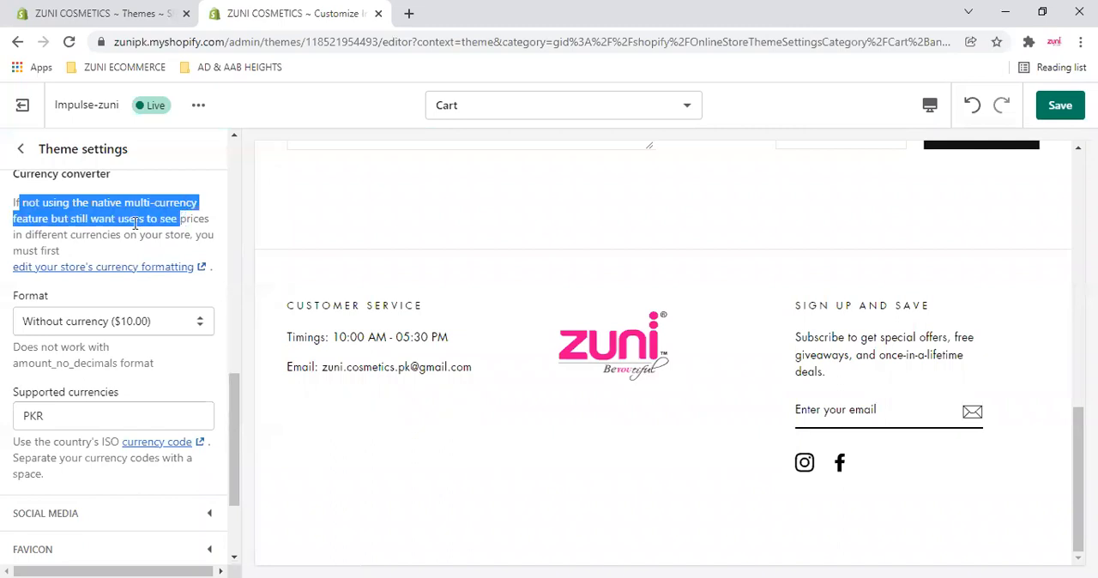
left_click(178, 218)
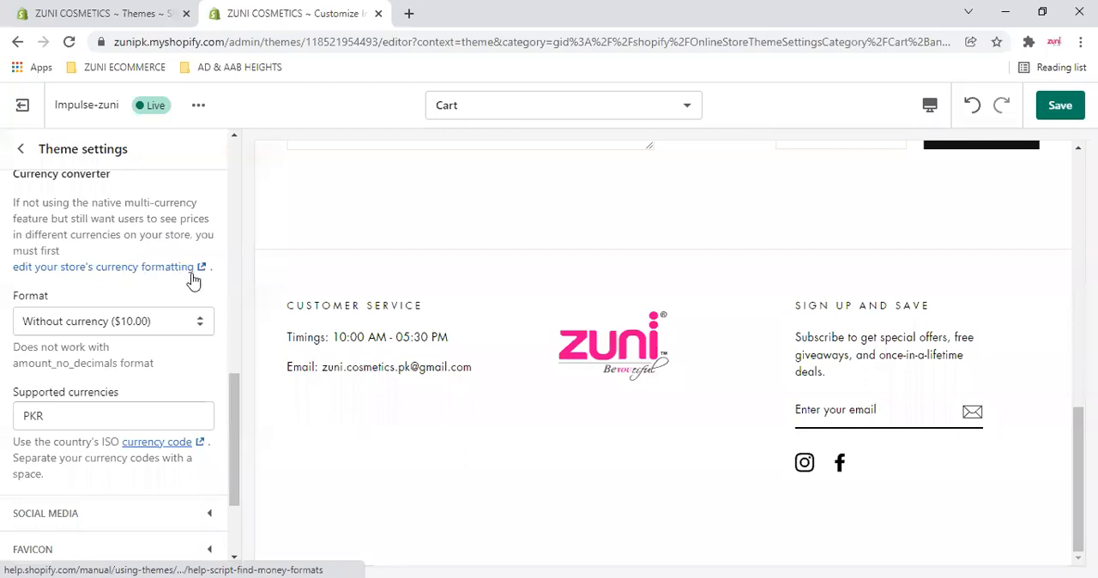
left_click(180, 331)
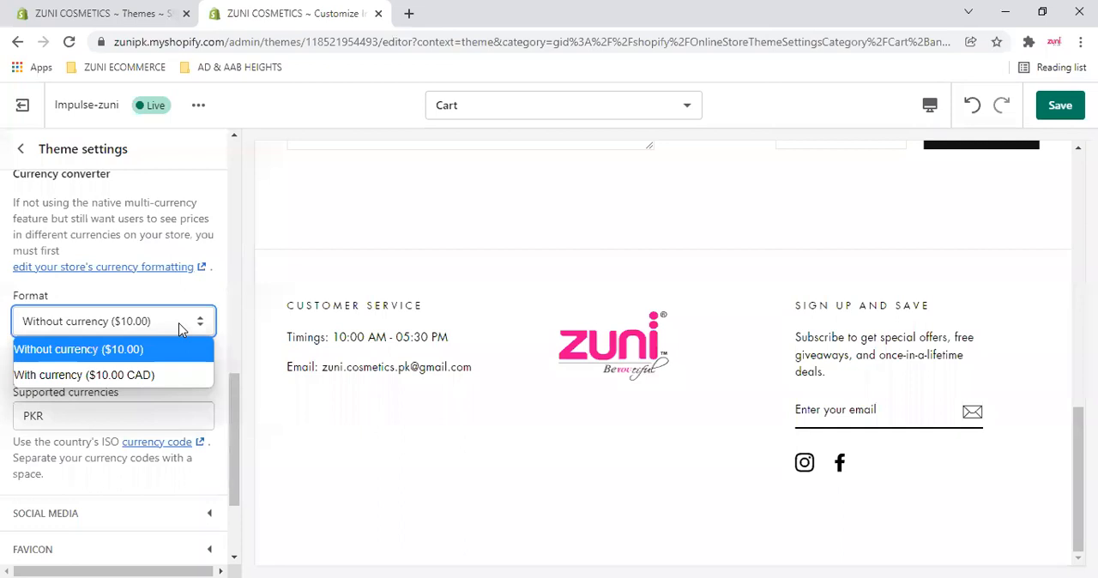
left_click(180, 331)
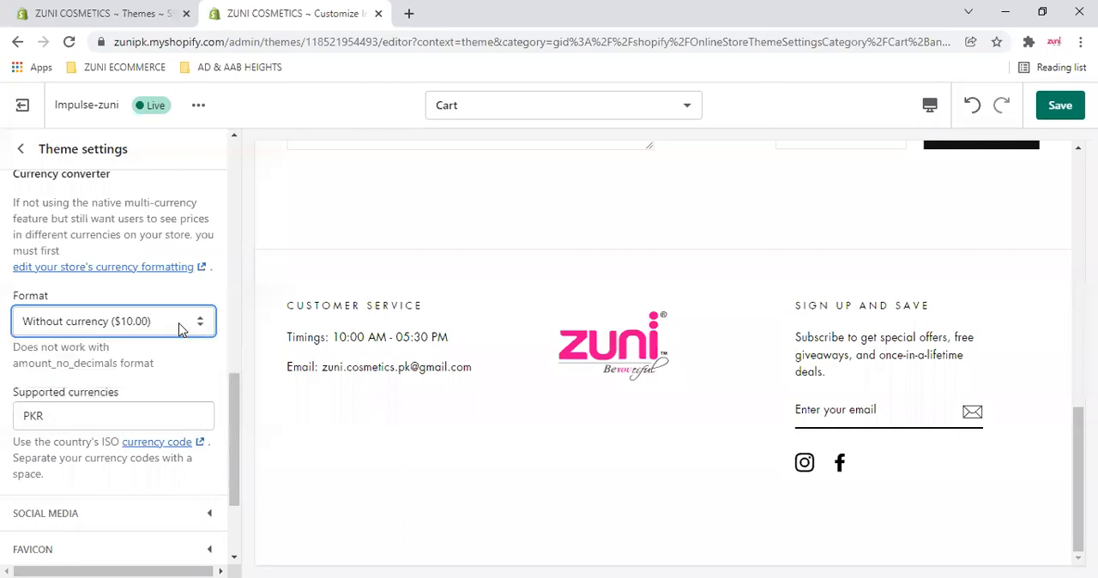
left_click(53, 417)
scroll(111, 404, "down", 3)
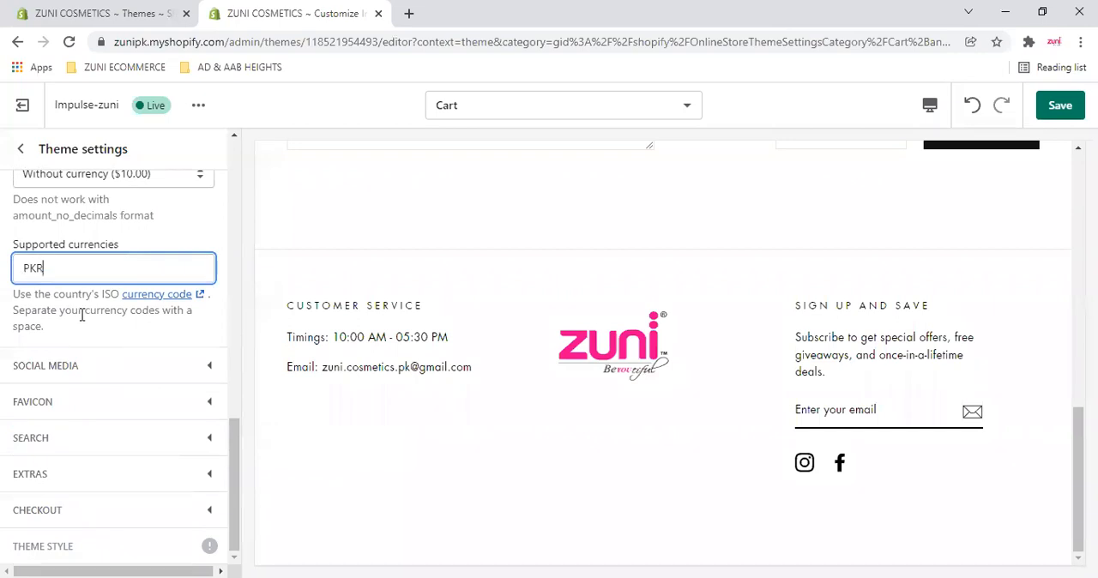
scroll(82, 316, "up", 6)
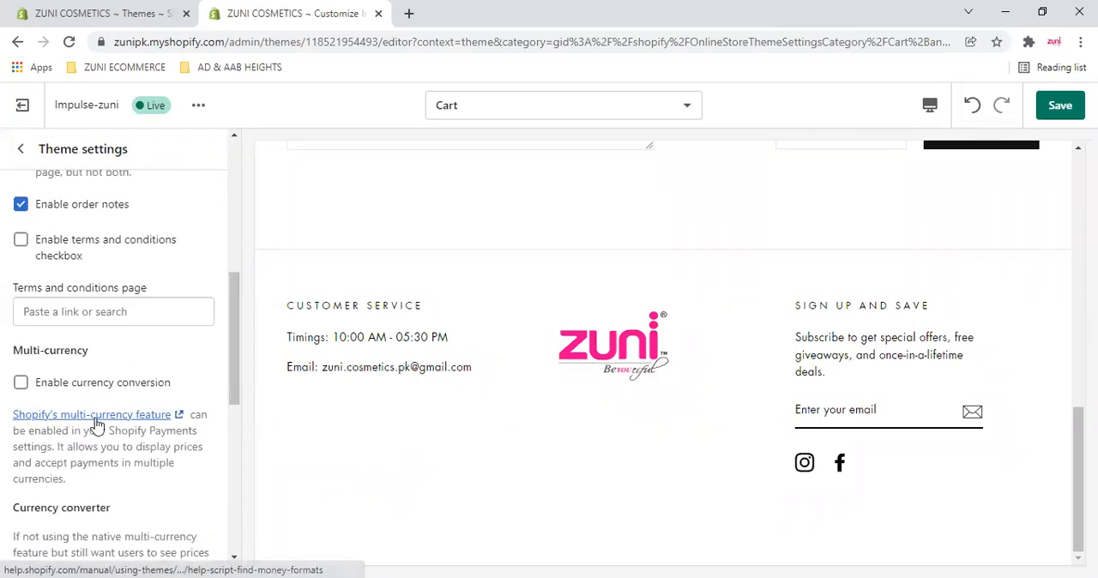
scroll(97, 423, "down", 3)
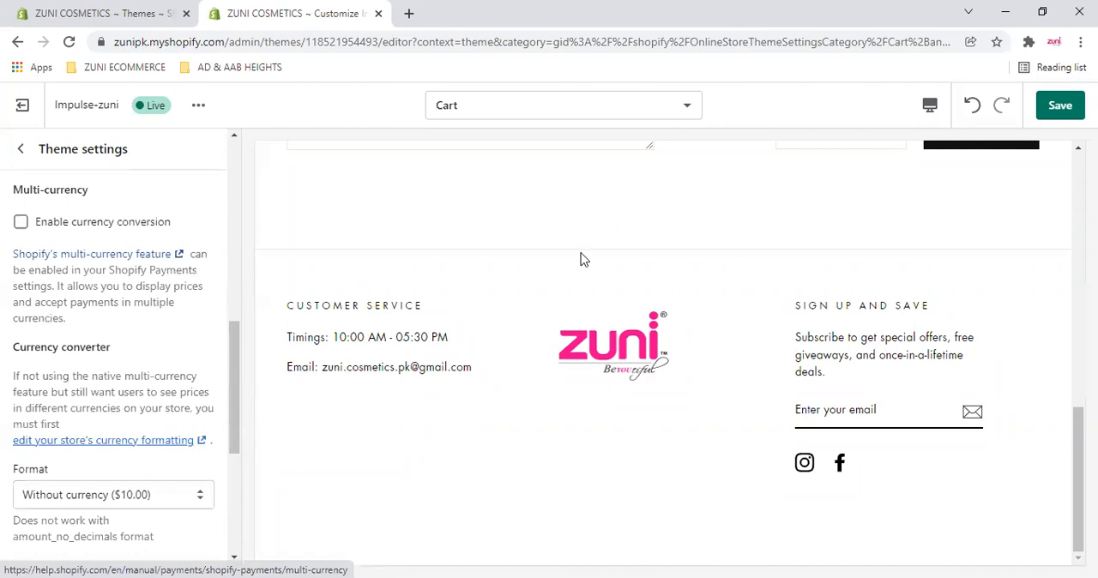
scroll(601, 274, "up", 2)
scroll(785, 383, "up", 2)
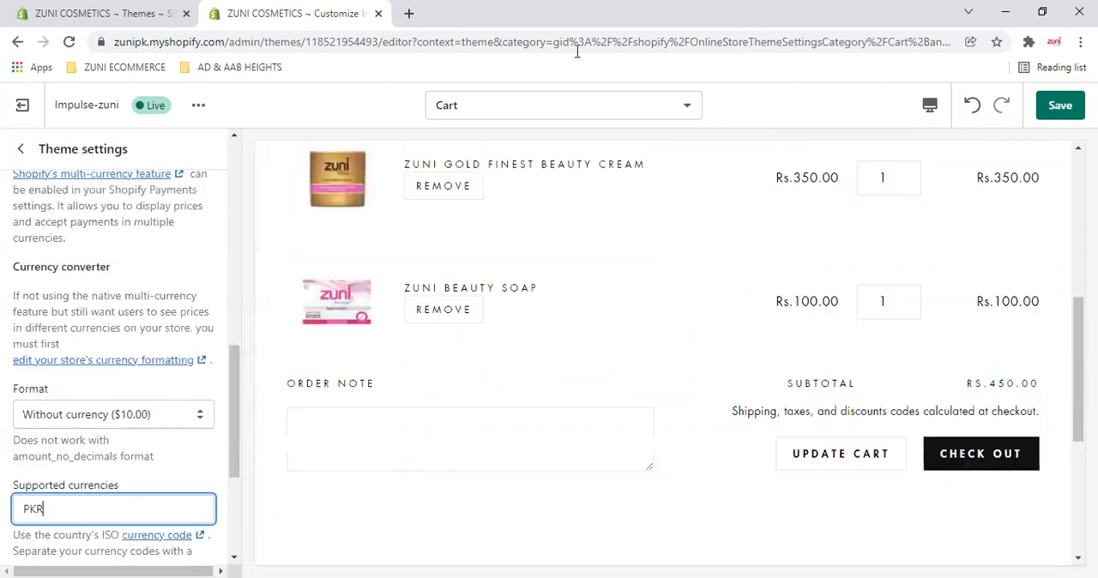
- Open the PatPat website in a new browser tab and examine how its homepage shows product prices in the visitor's currency
left_click(410, 14)
type("pat")
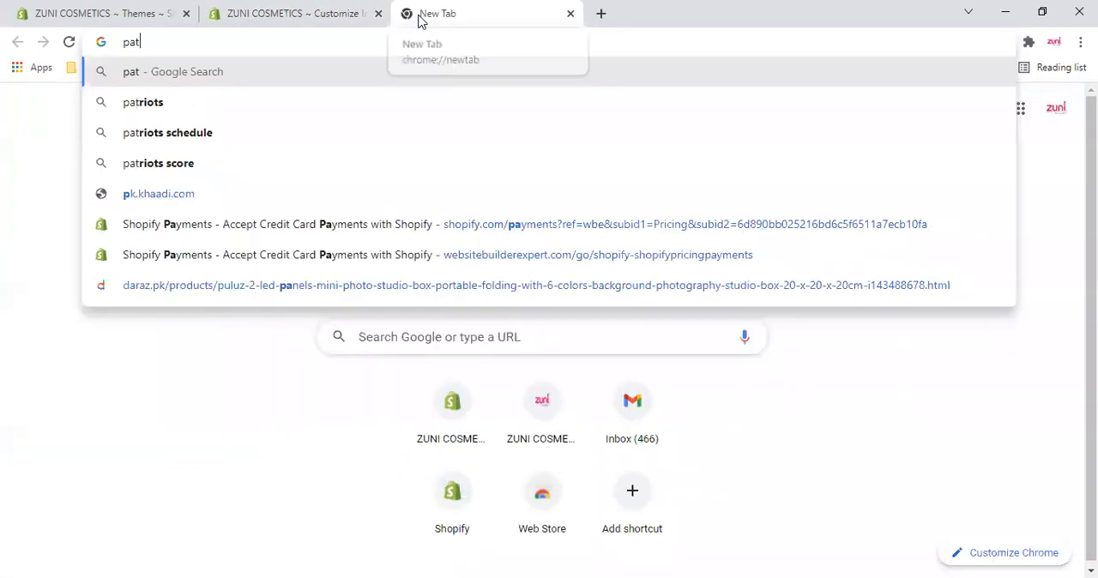
type("pat")
key("Return")
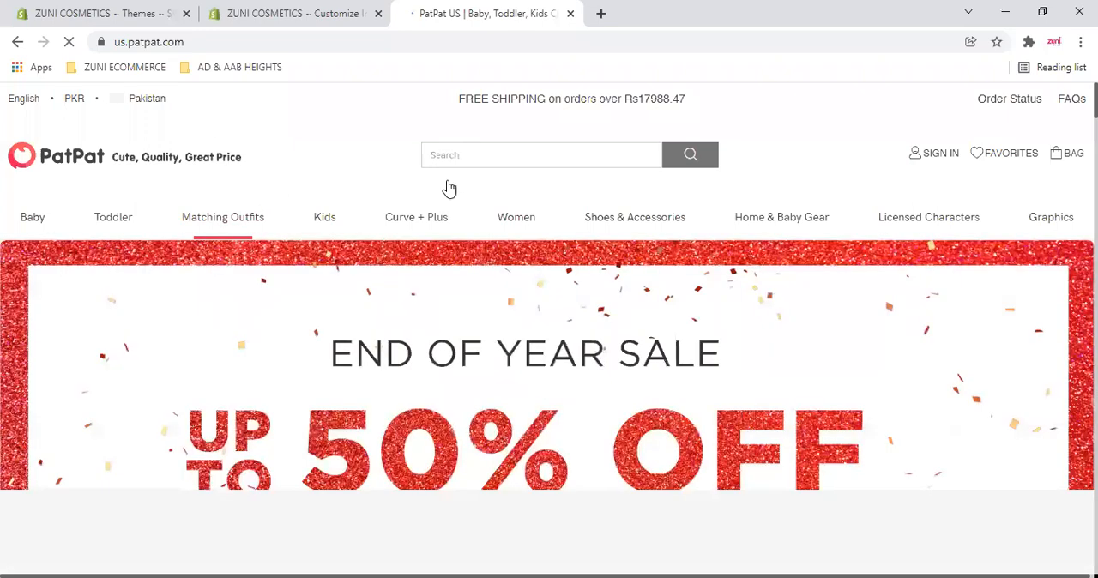
scroll(449, 188, "down", 5)
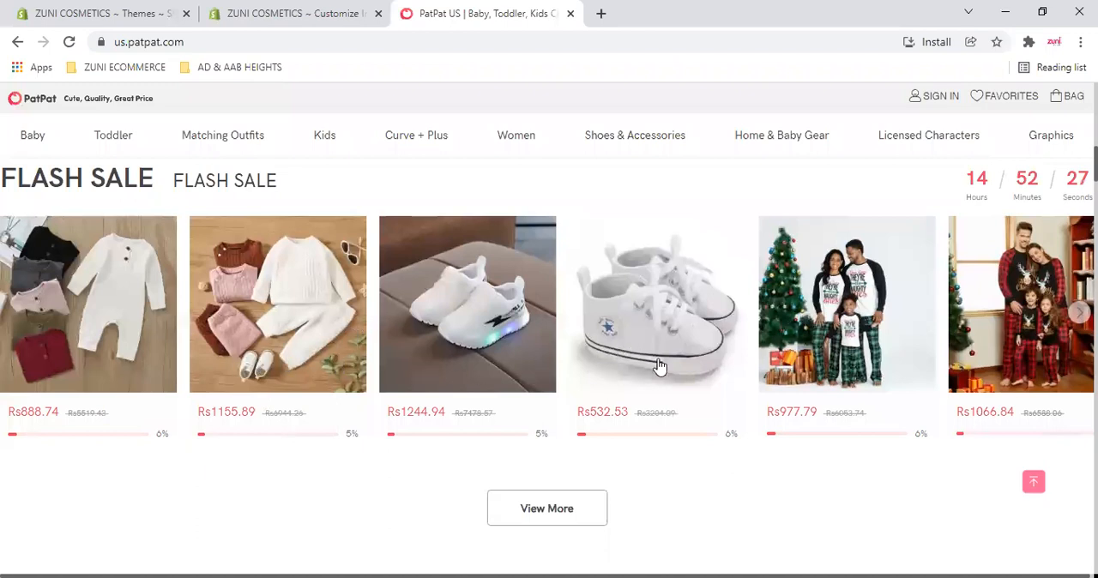
scroll(600, 373, "up", 5)
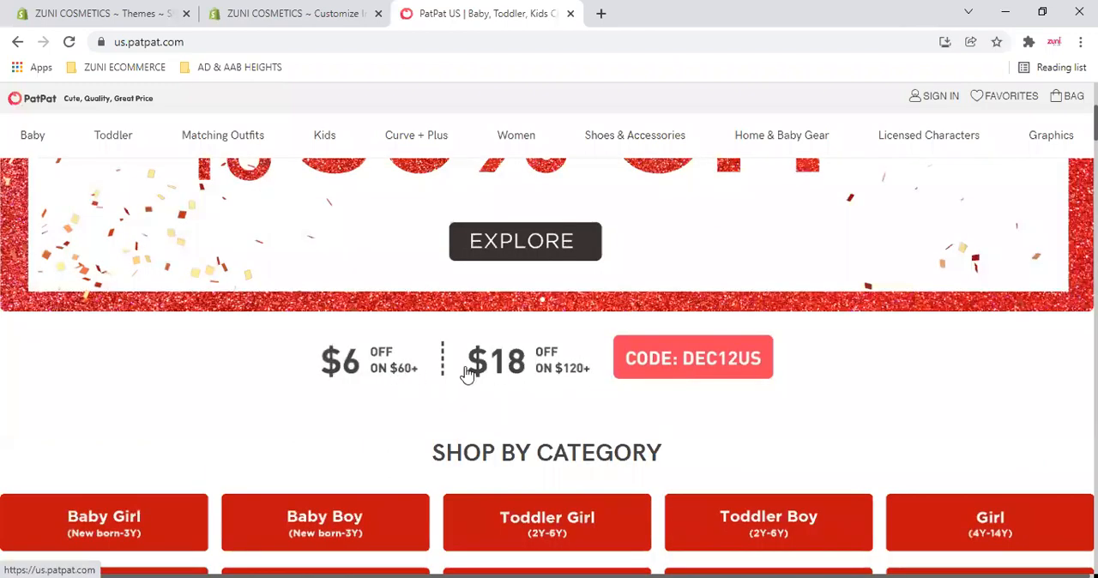
scroll(387, 373, "down", 5)
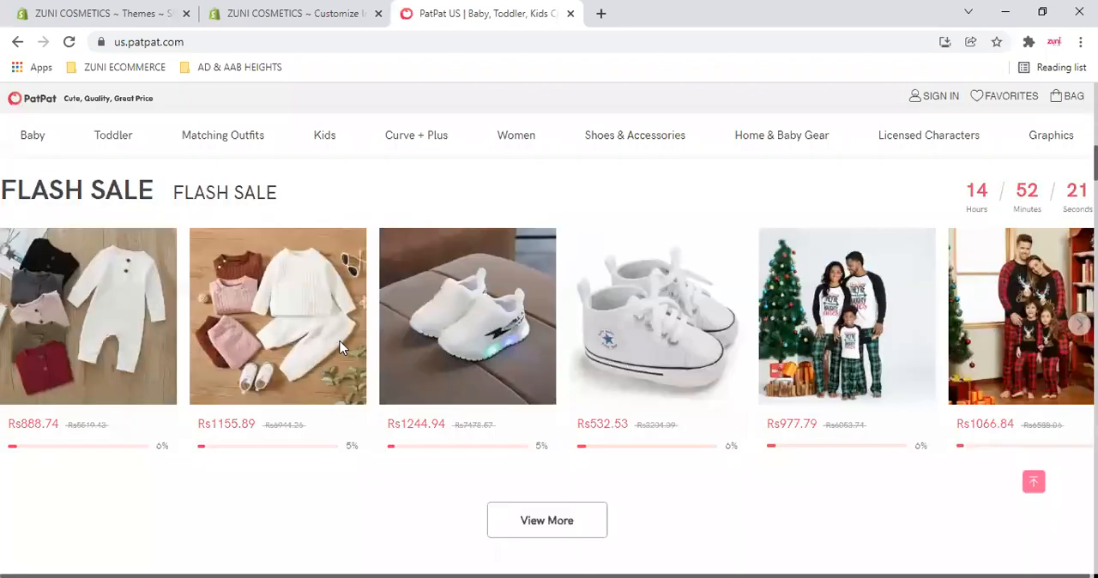
scroll(846, 361, "down", 1)
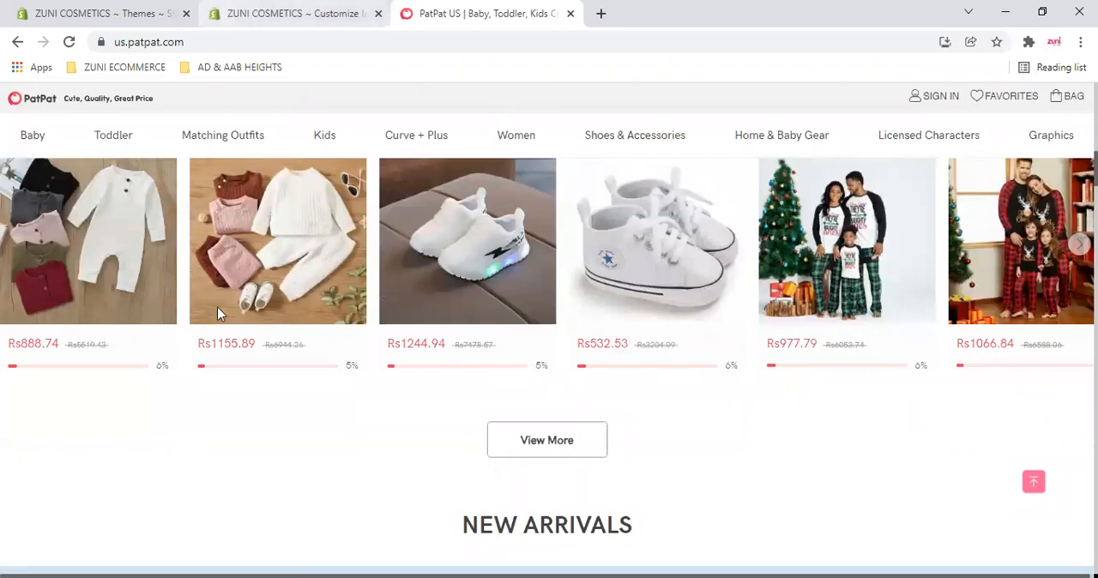
- Return to the theme editor, collapse the Cart and currencies settings and expand Social media
key("ctrl+shift+Tab")
scroll(186, 347, "up", 3)
scroll(185, 348, "up", 10)
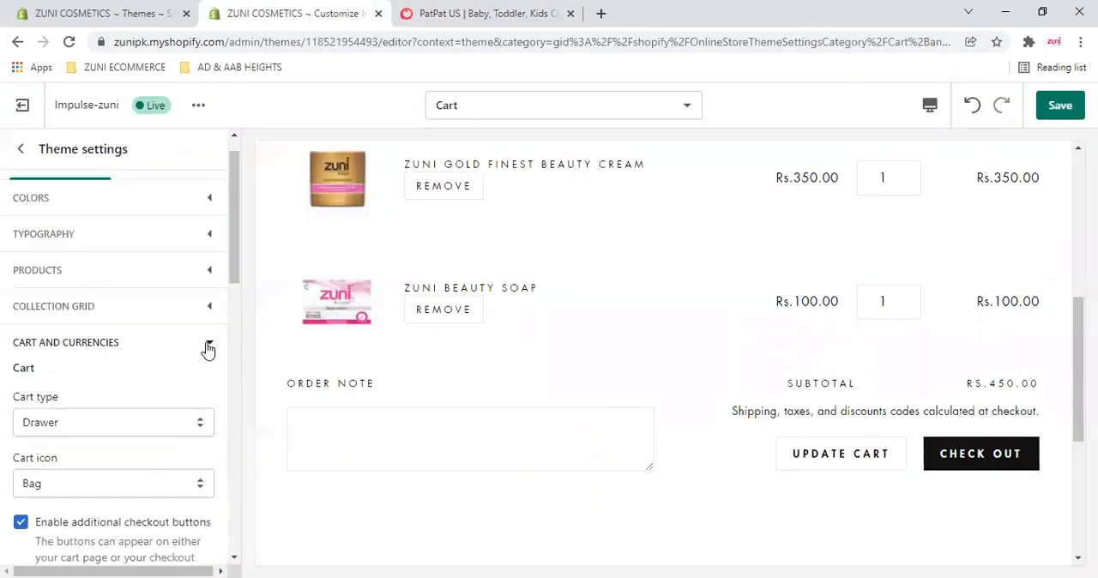
left_click(210, 342)
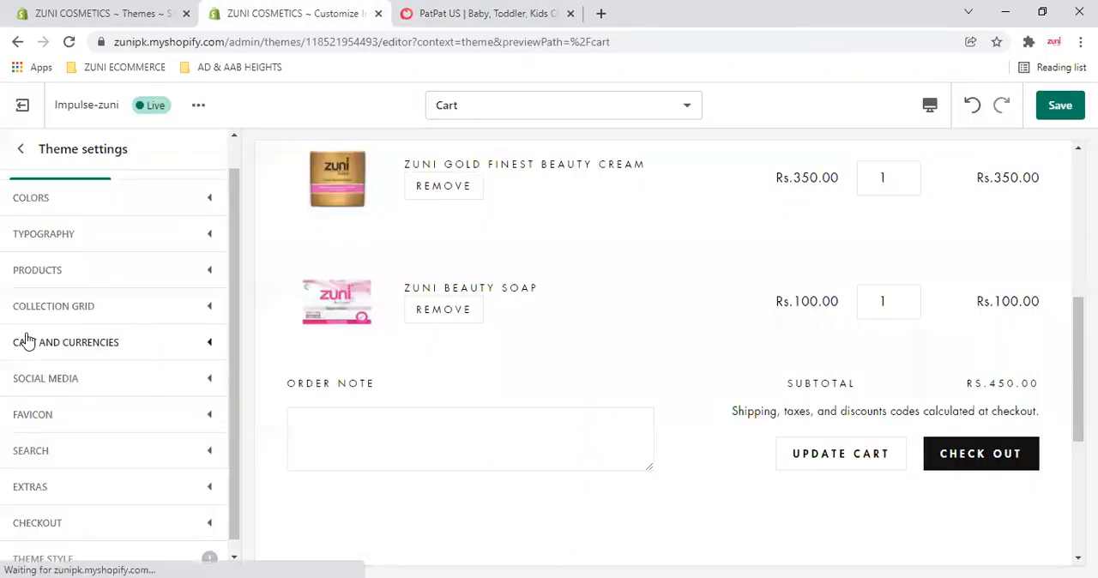
left_click(209, 367)
- Review the social media account link fields from Facebook and Twitter through to Vimeo
scroll(112, 371, "down", 1)
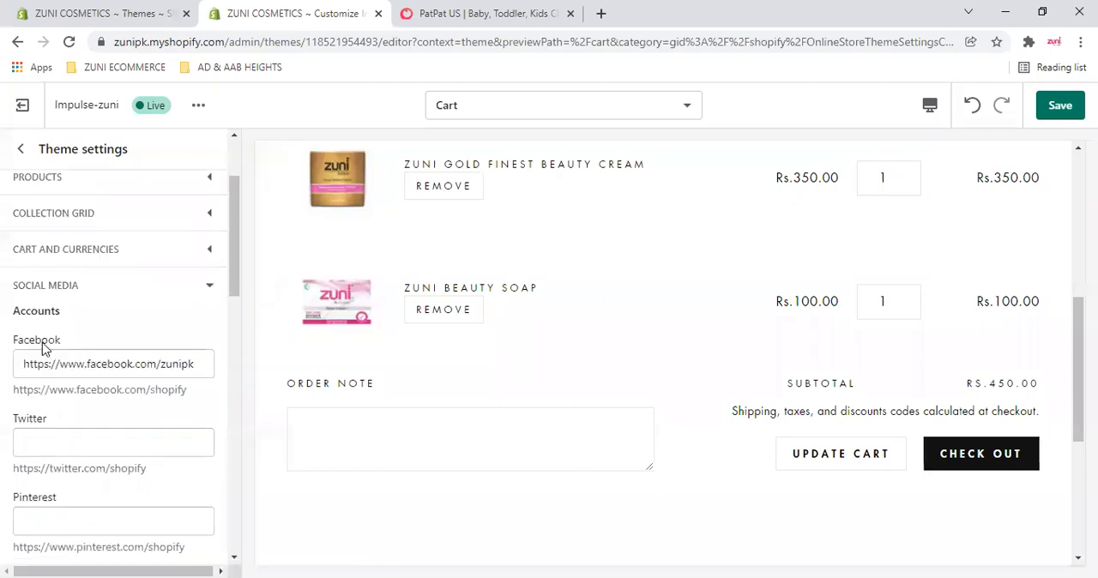
scroll(51, 332, "down", 2)
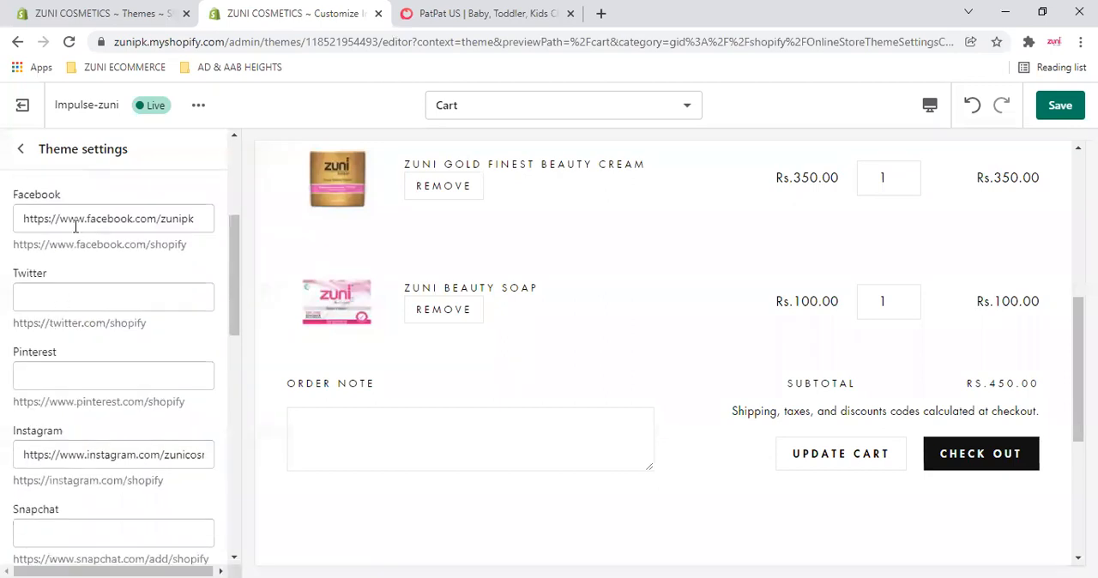
scroll(74, 345, "down", 2)
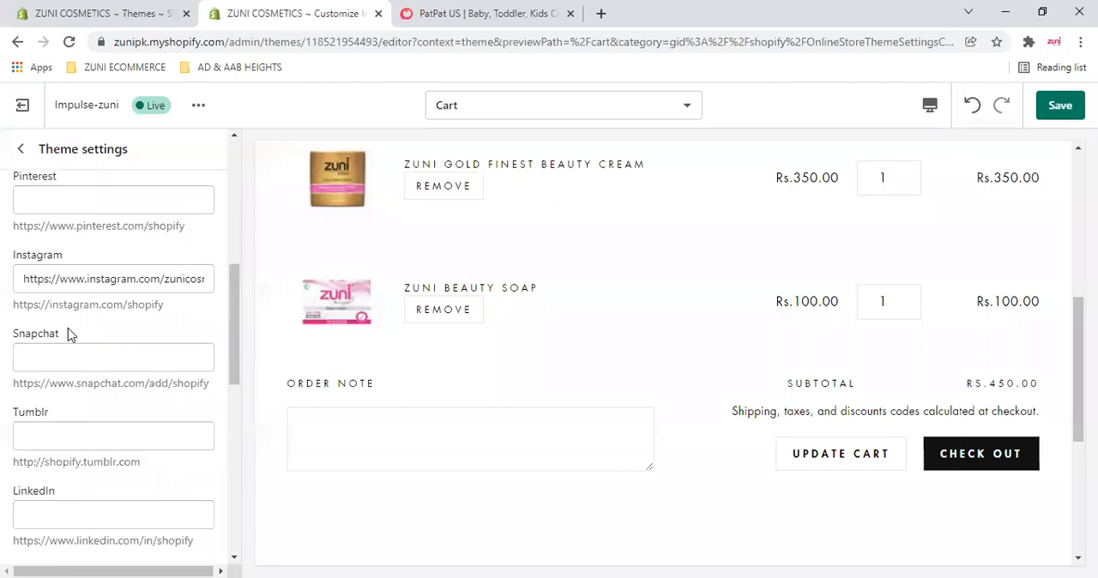
scroll(70, 334, "down", 2)
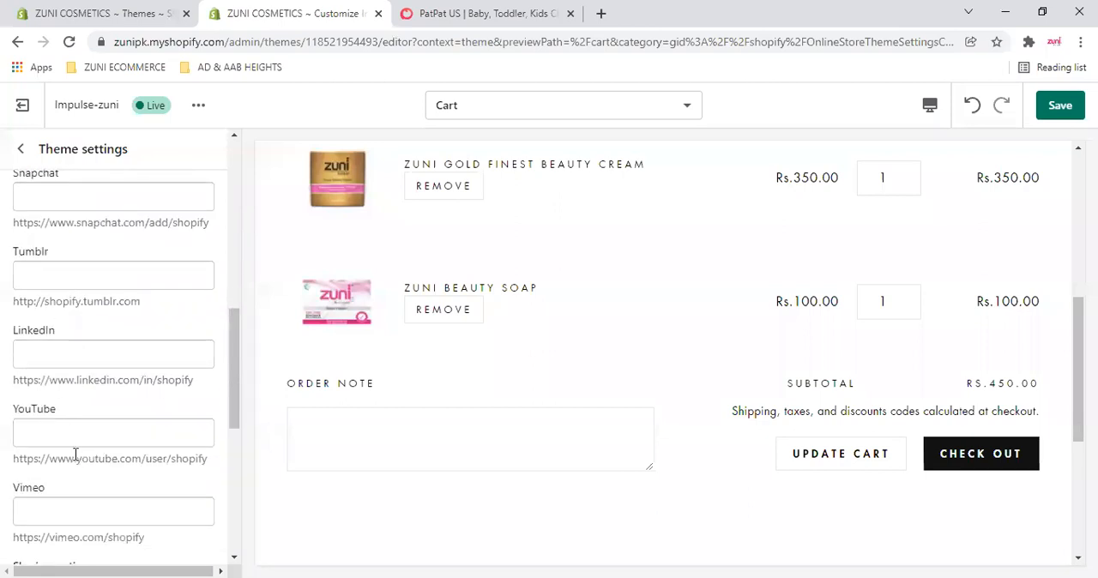
scroll(96, 443, "down", 3)
scroll(103, 441, "up", 3)
scroll(109, 428, "up", 3)
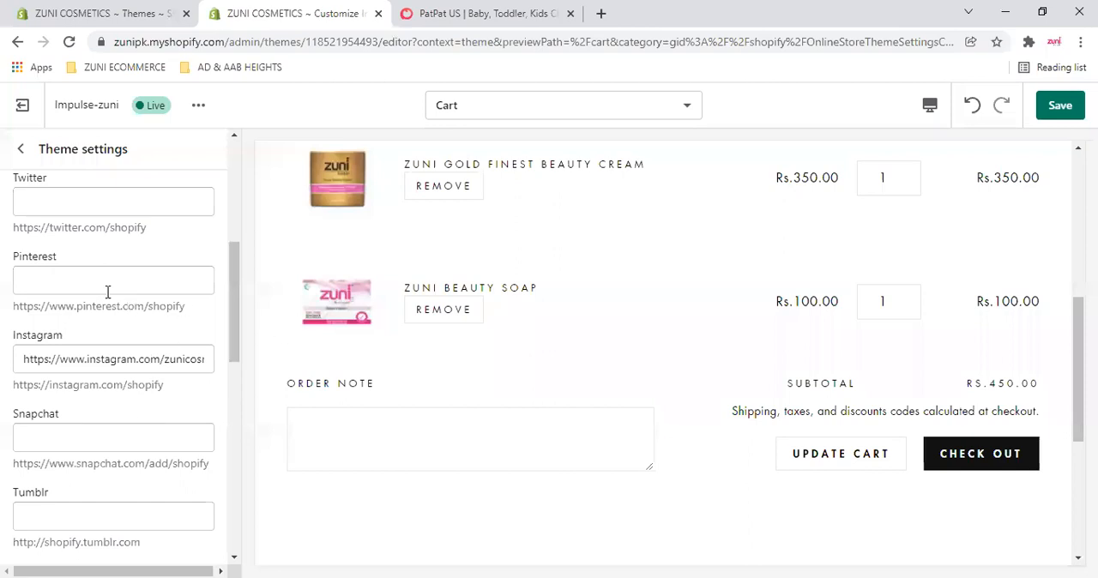
- Compare the Facebook and Instagram account links with the social icons in the preview's footer
scroll(745, 389, "down", 4)
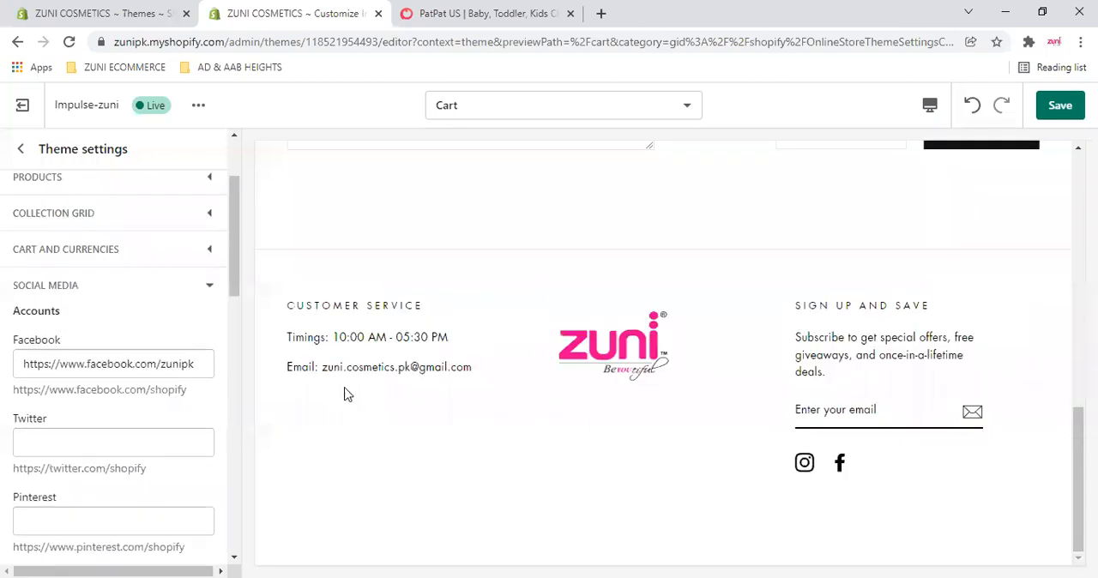
scroll(105, 387, "down", 2)
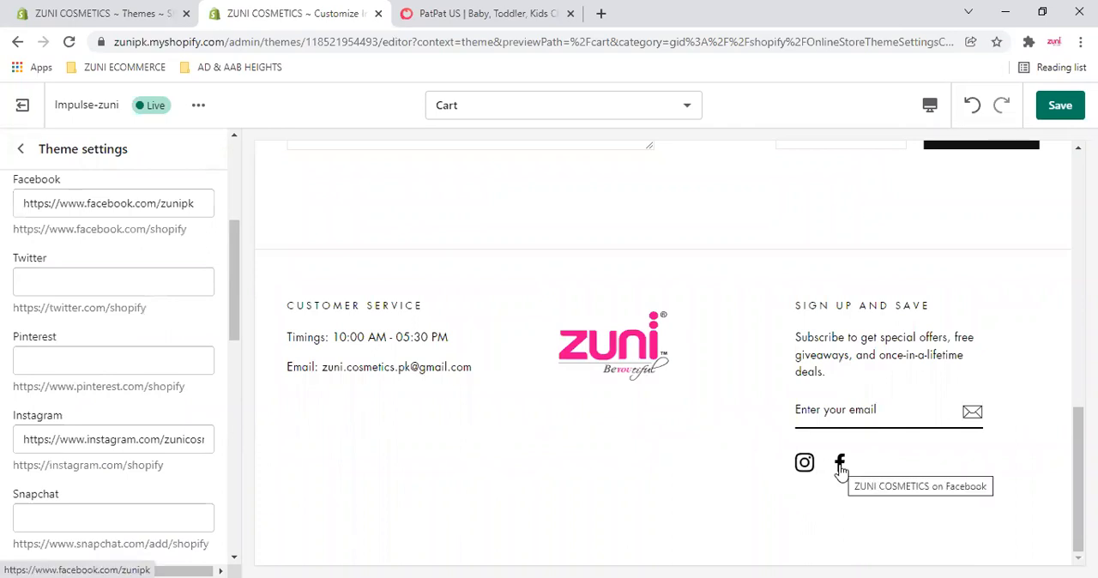
scroll(51, 300, "up", 3)
scroll(125, 377, "down", 6)
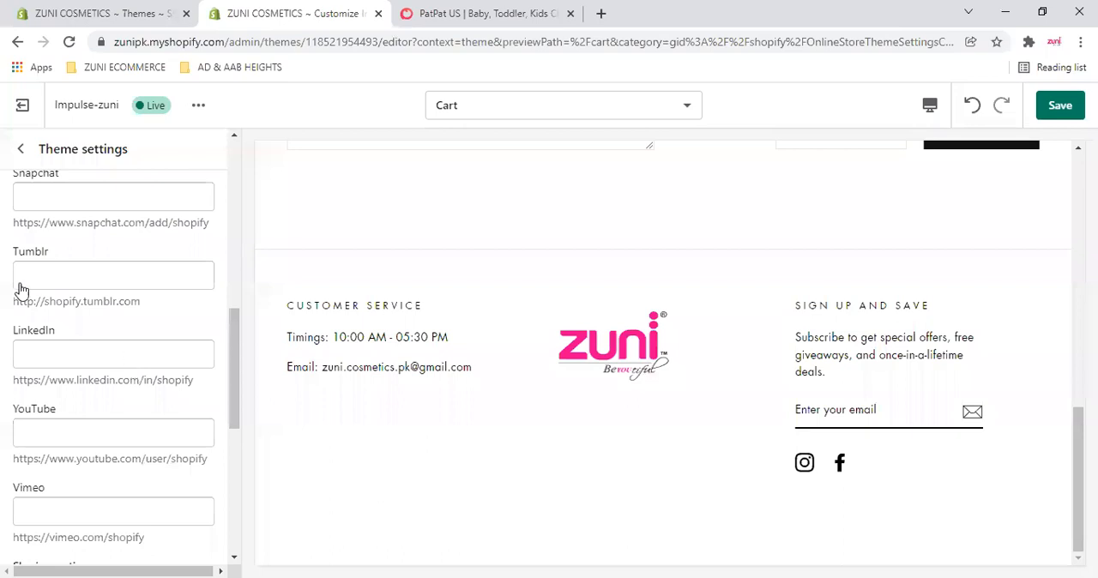
- Review the social sharing options and open the Zuni Beauty Cream product page in the preview to locate its share buttons
scroll(19, 287, "down", 4)
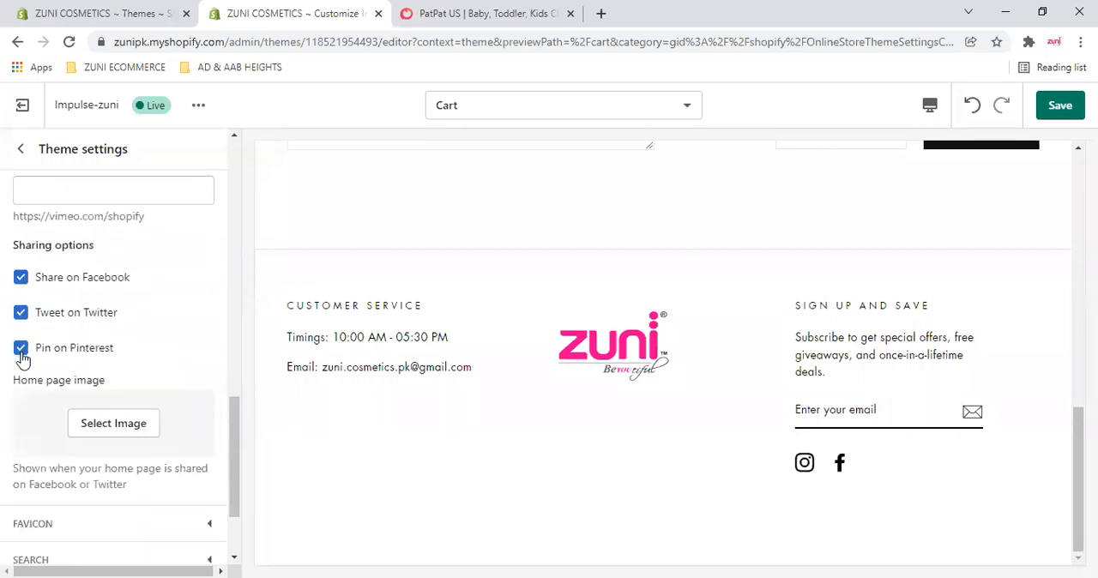
scroll(1075, 472, "up", 4)
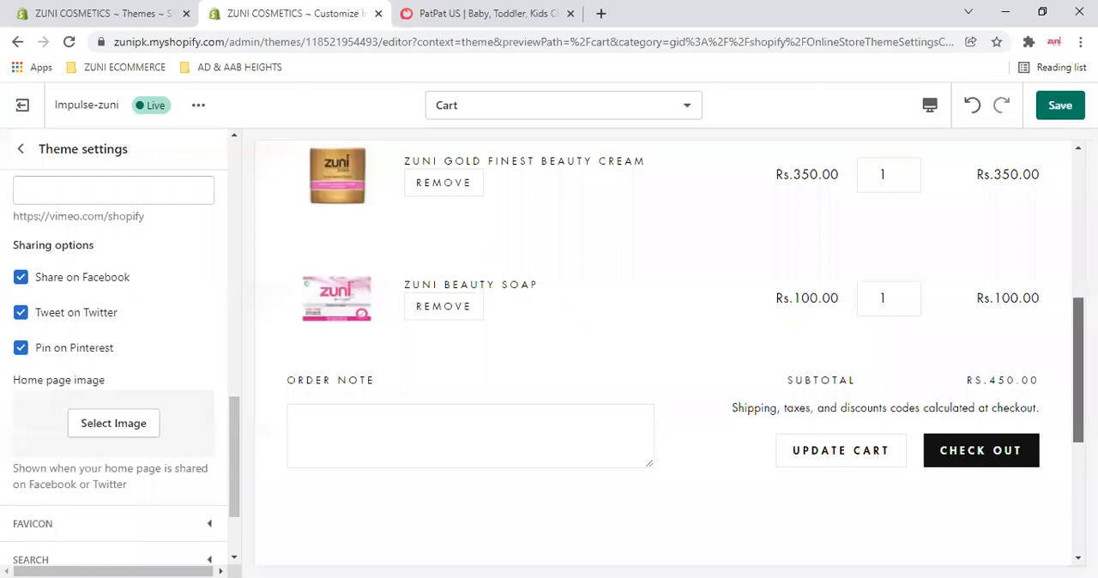
scroll(663, 352, "up", 5)
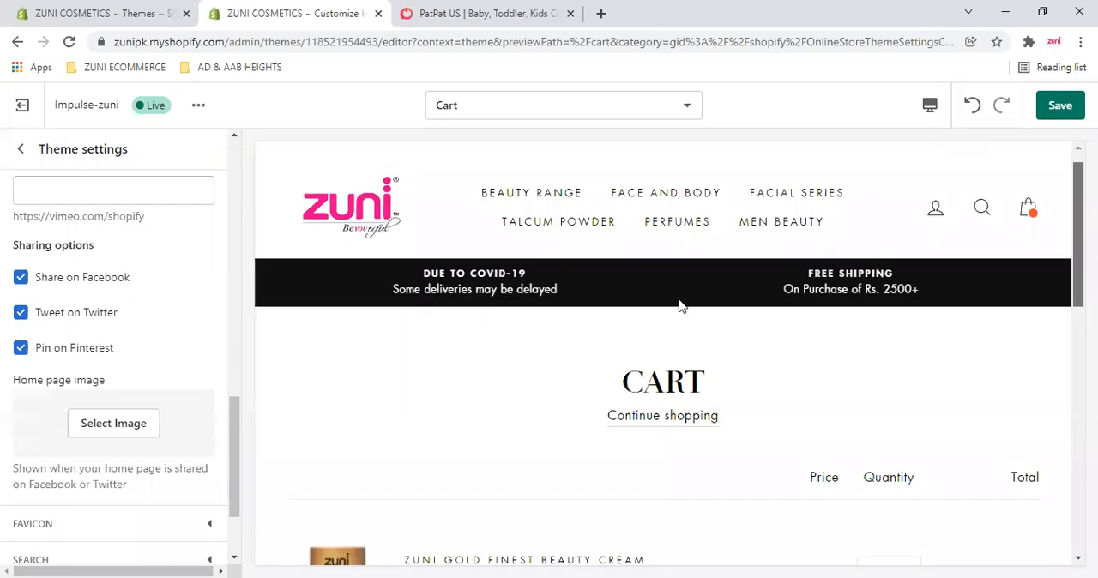
scroll(683, 306, "down", 5)
left_click(474, 264)
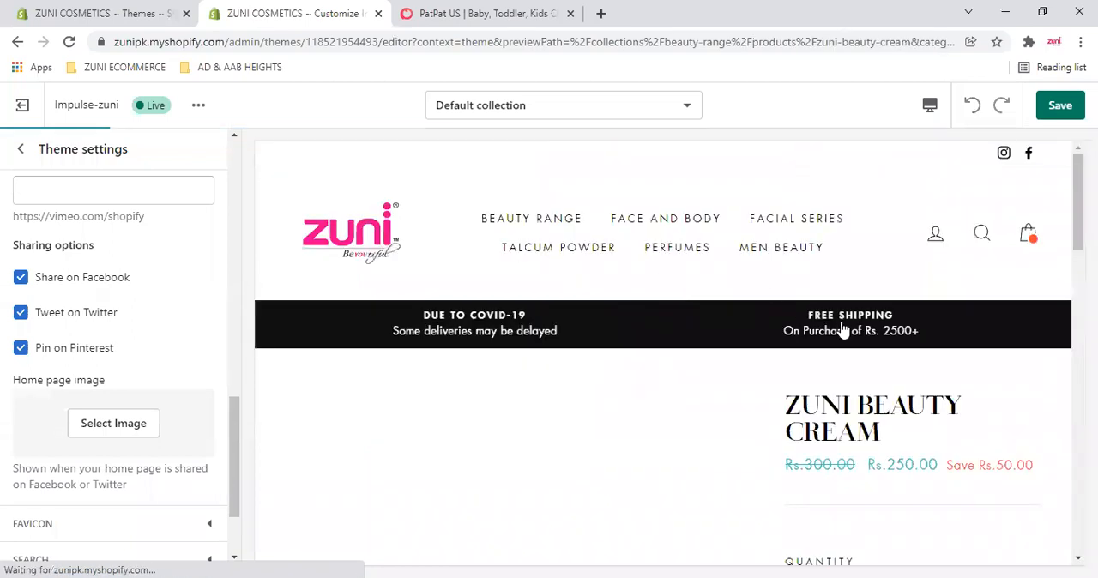
scroll(841, 333, "down", 10)
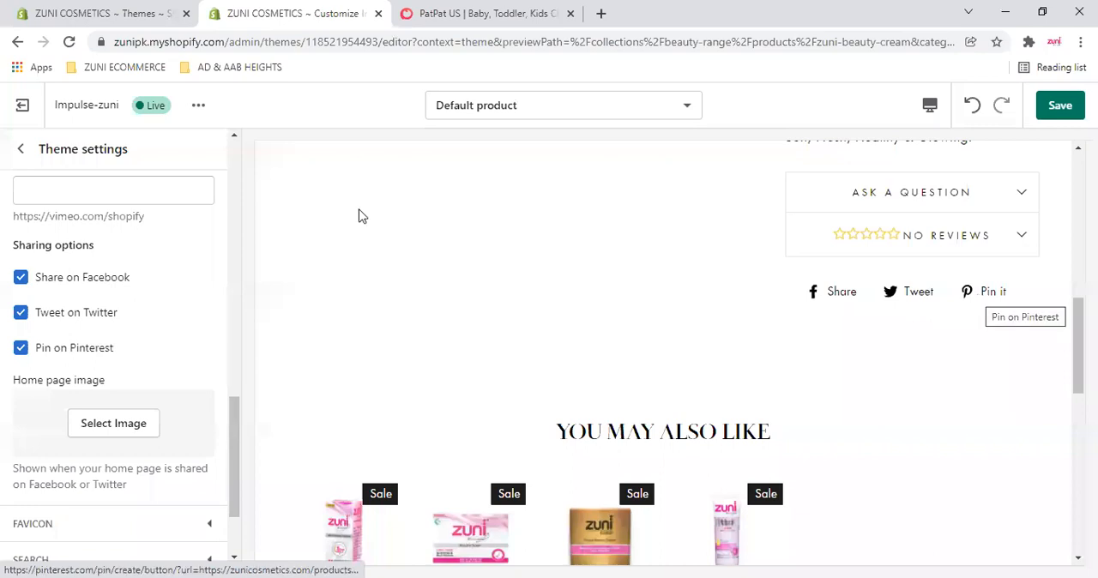
- Review the home page image setting, test the product's Facebook share link in a new window, and close the Facebook page
scroll(37, 301, "down", 1)
scroll(88, 312, "down", 1)
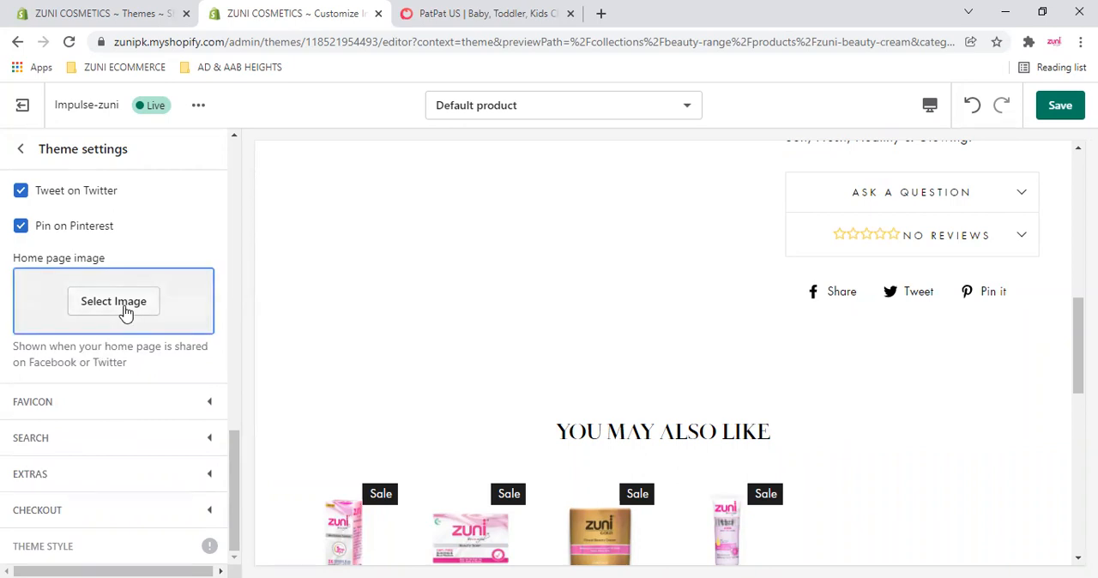
left_click(839, 300)
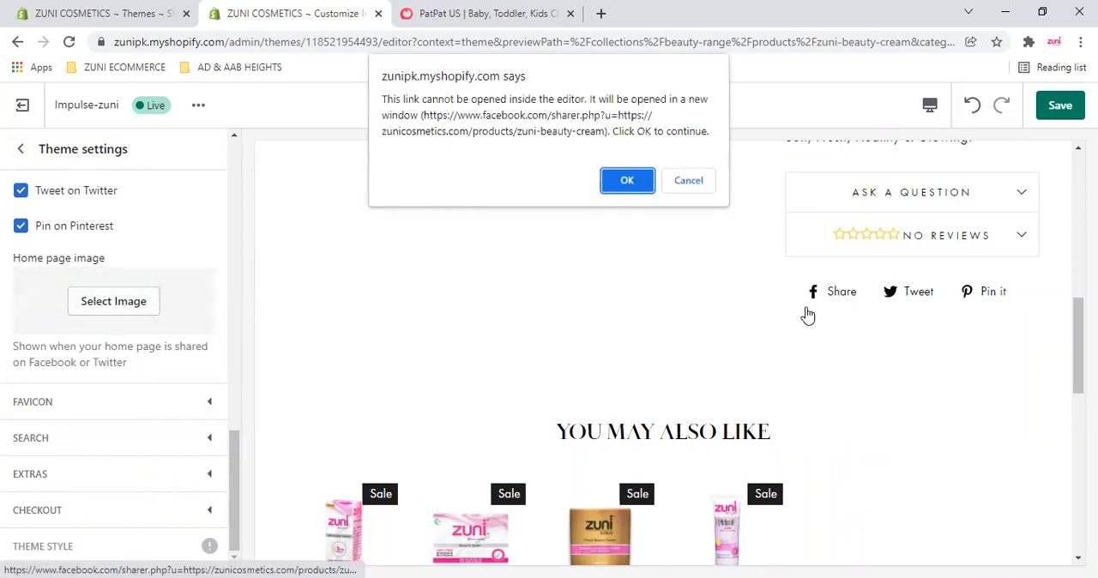
left_click(627, 180)
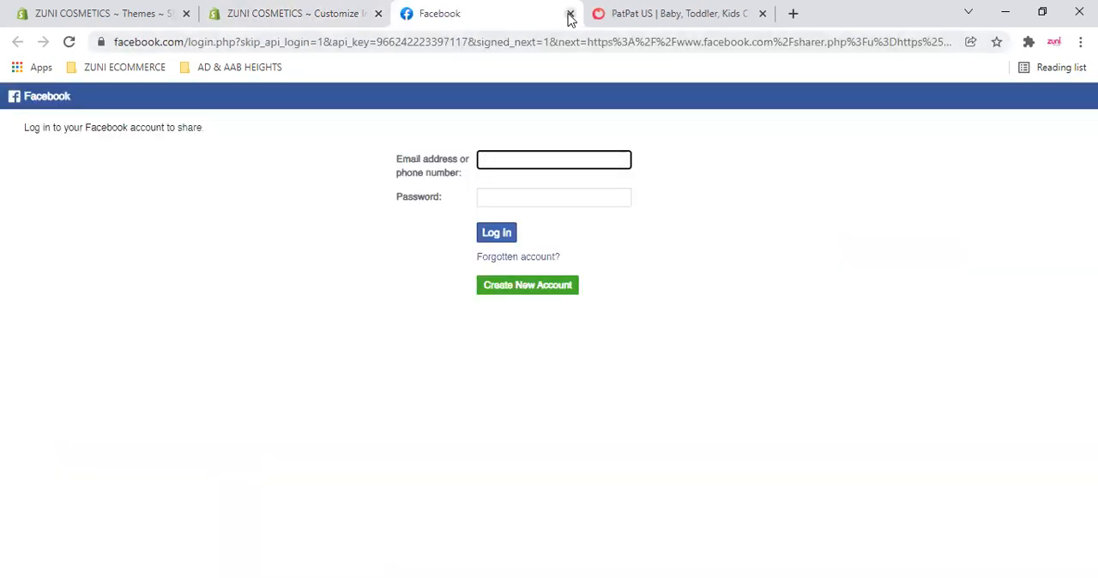
left_click(520, 13)
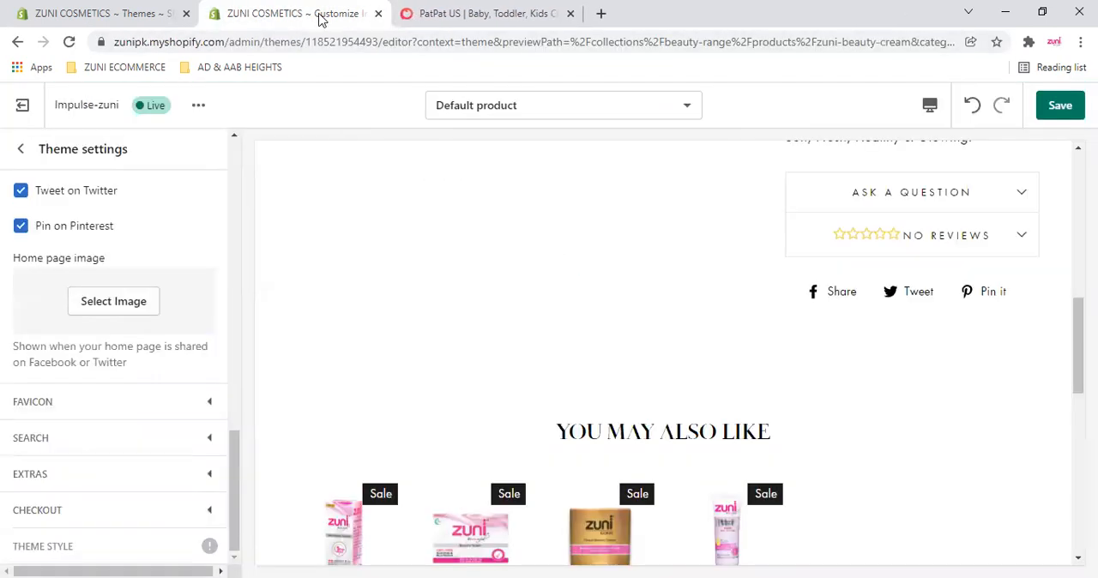
- View the image library for the home page image, close it without choosing an image, and collapse the Social media settings
left_click(108, 313)
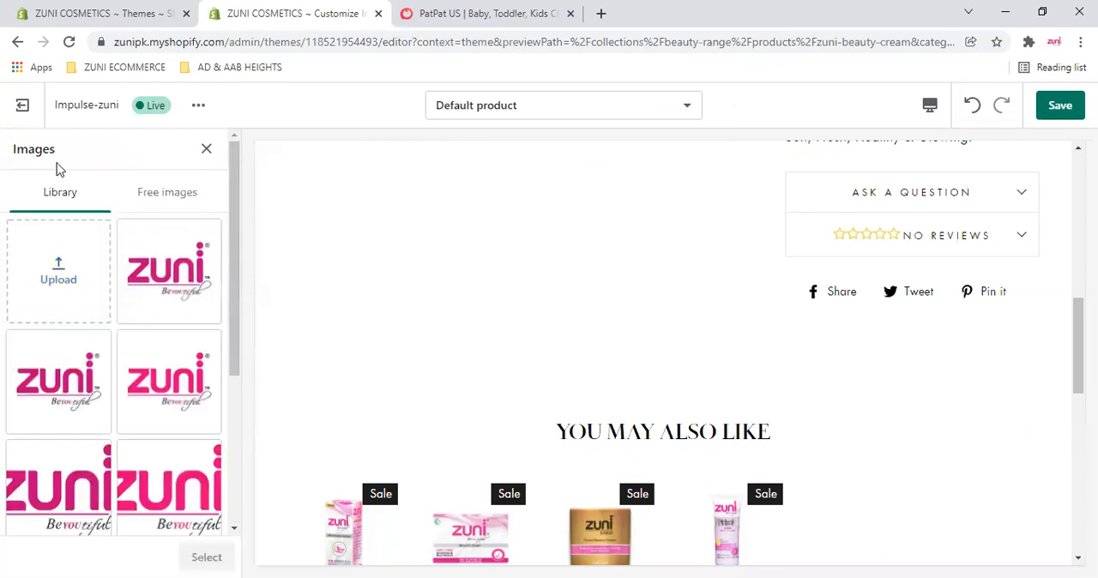
left_click(205, 147)
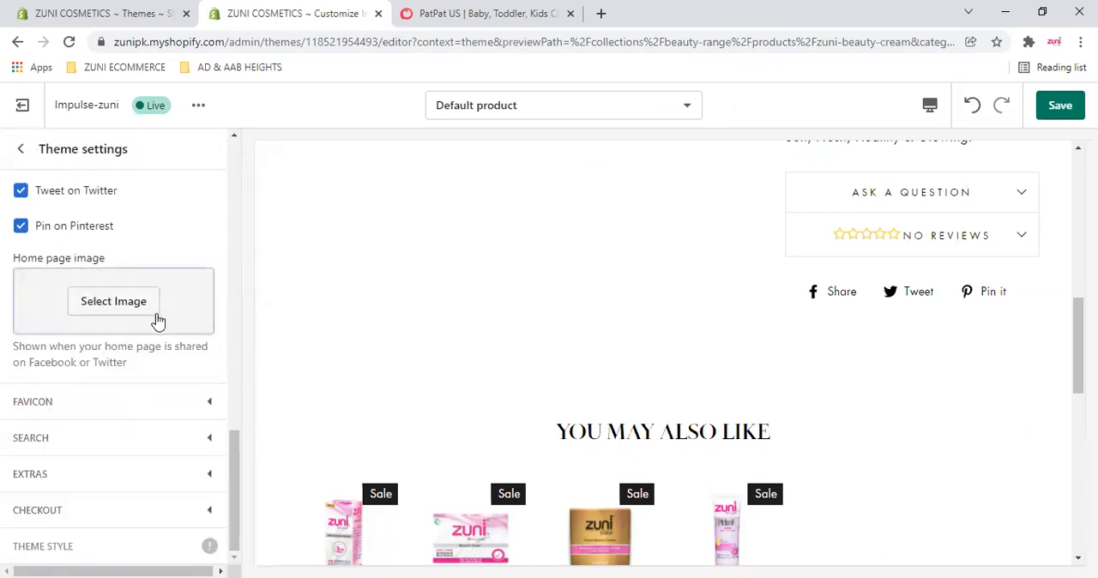
scroll(160, 315, "up", 6)
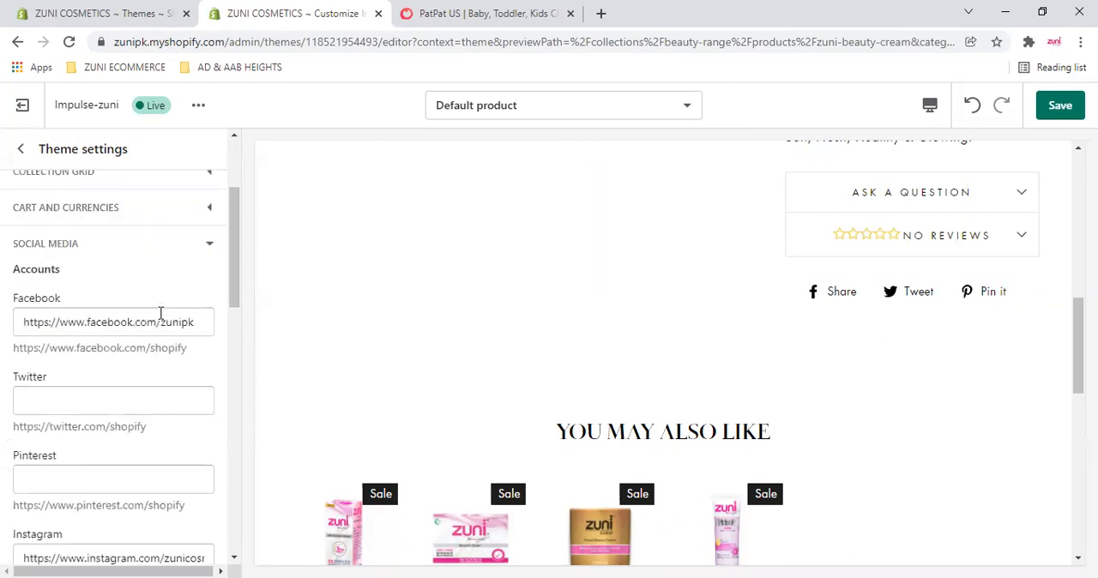
left_click(208, 245)
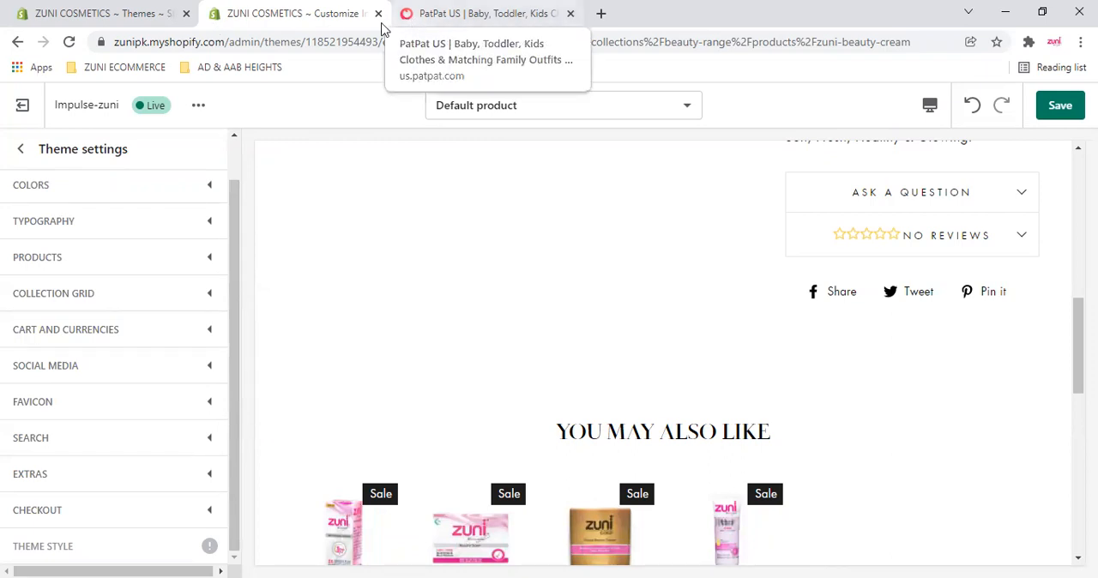
- Open google.com in a new browser tab and return to the theme editor
left_click(602, 17)
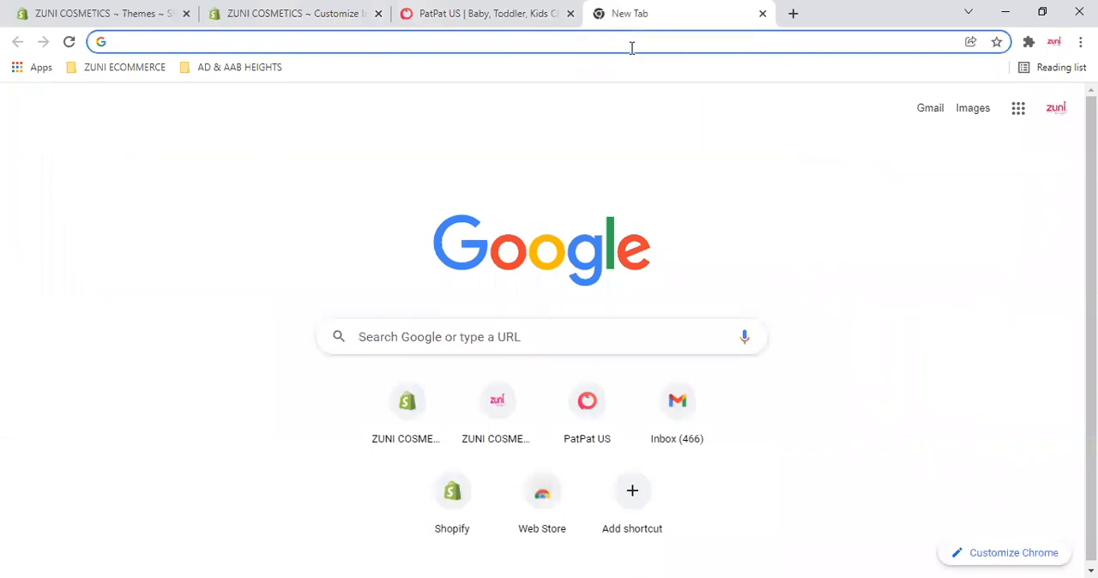
type("google.com")
key("Return")
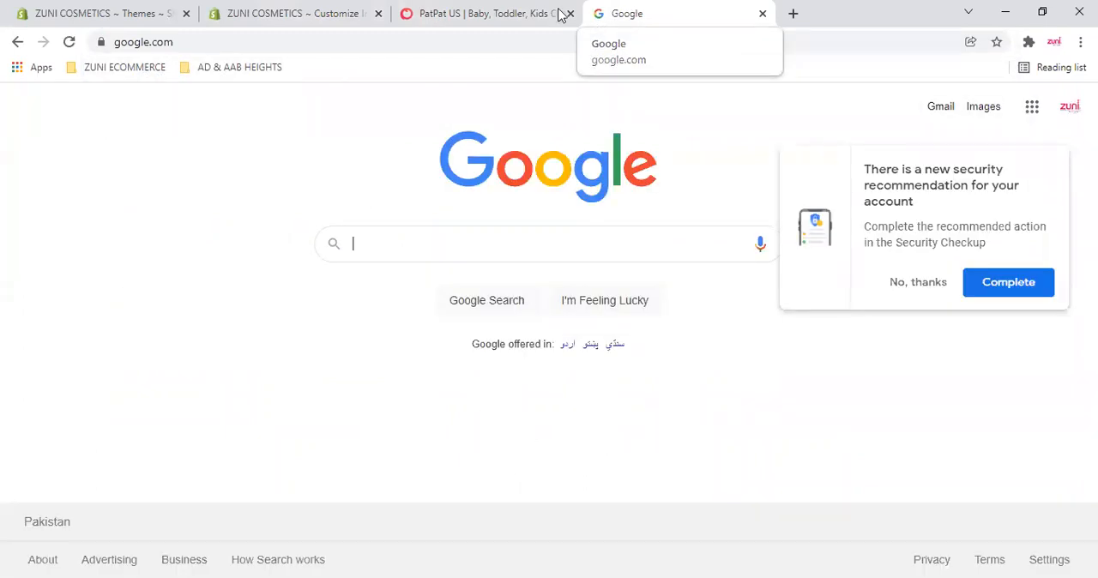
left_click(263, 7)
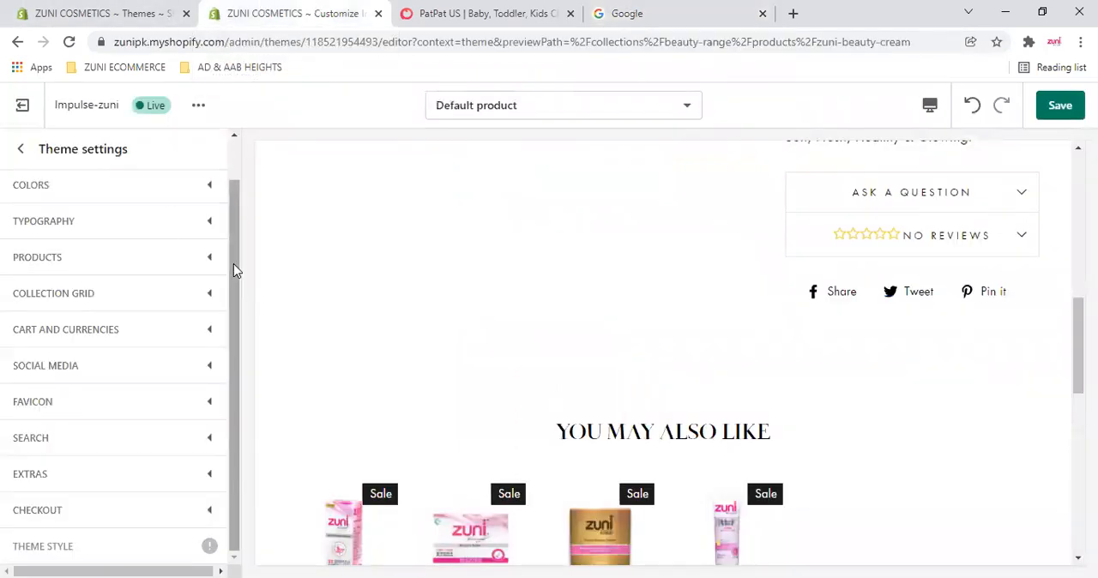
- Open the Favicon settings and review the favicon image and its 32 x 32px scaling note
left_click(214, 405)
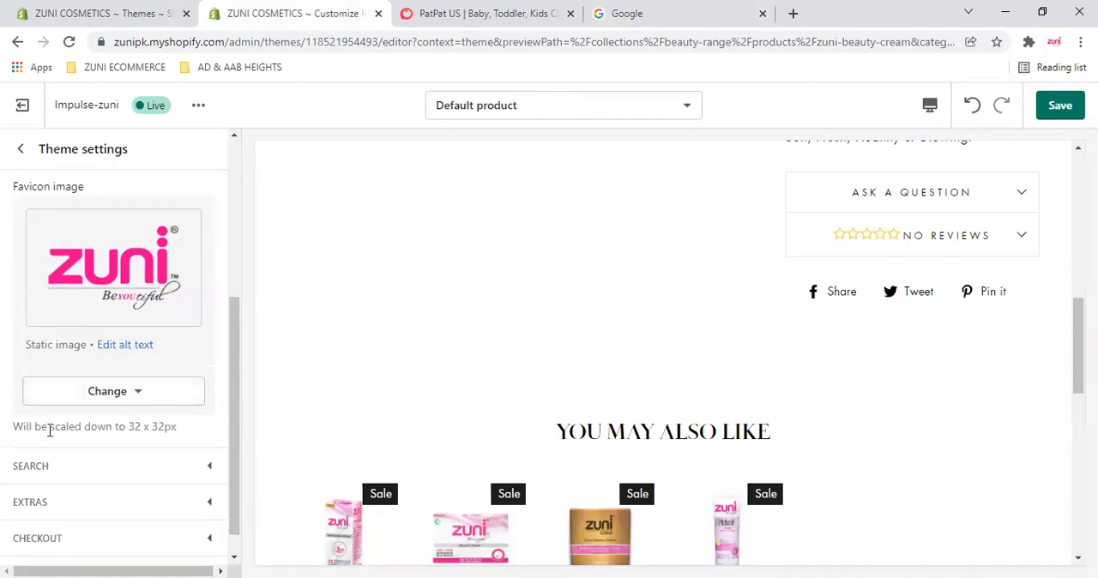
left_click_drag(164, 429, 197, 419)
left_click(191, 429)
left_click(120, 308)
scroll(120, 334, "down", 1)
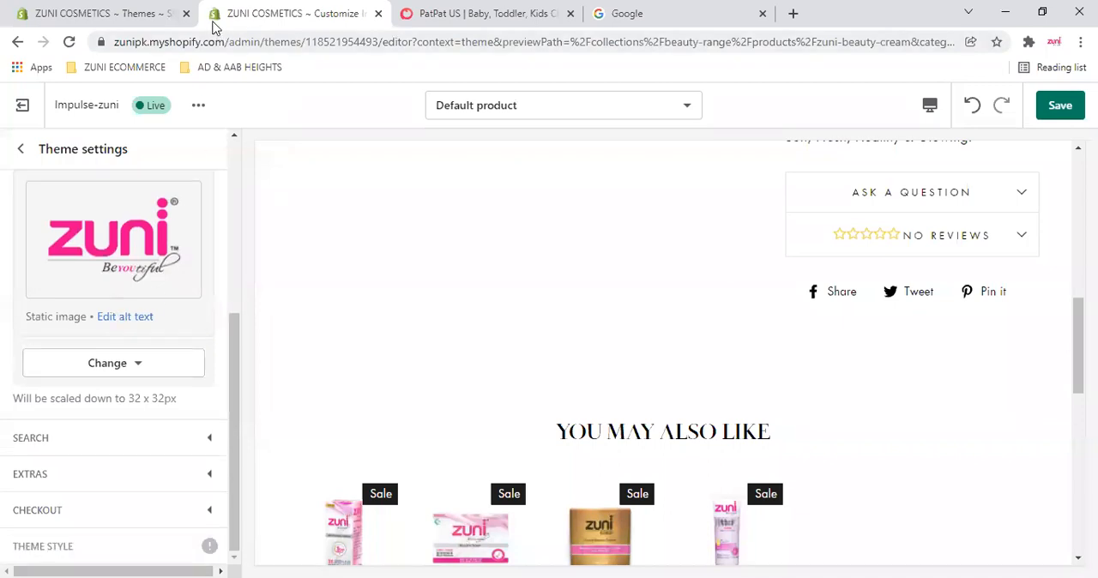
- Compare the favicons on the PatPat, Google and Zuni Cosmetics browser tabs, ending on the theme editor
left_click(408, 22)
left_click(332, 12)
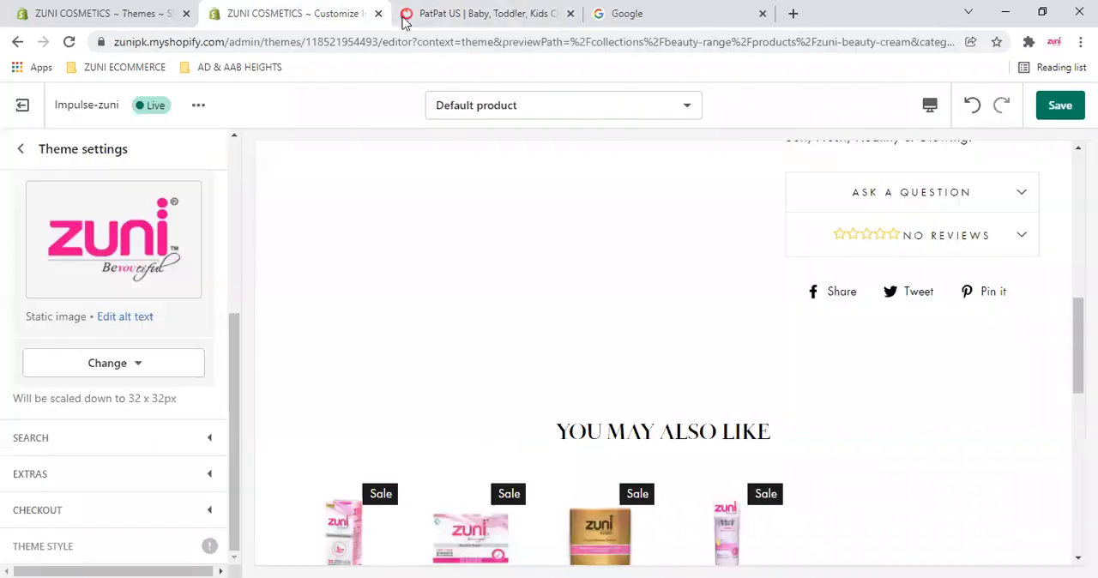
left_click(599, 16)
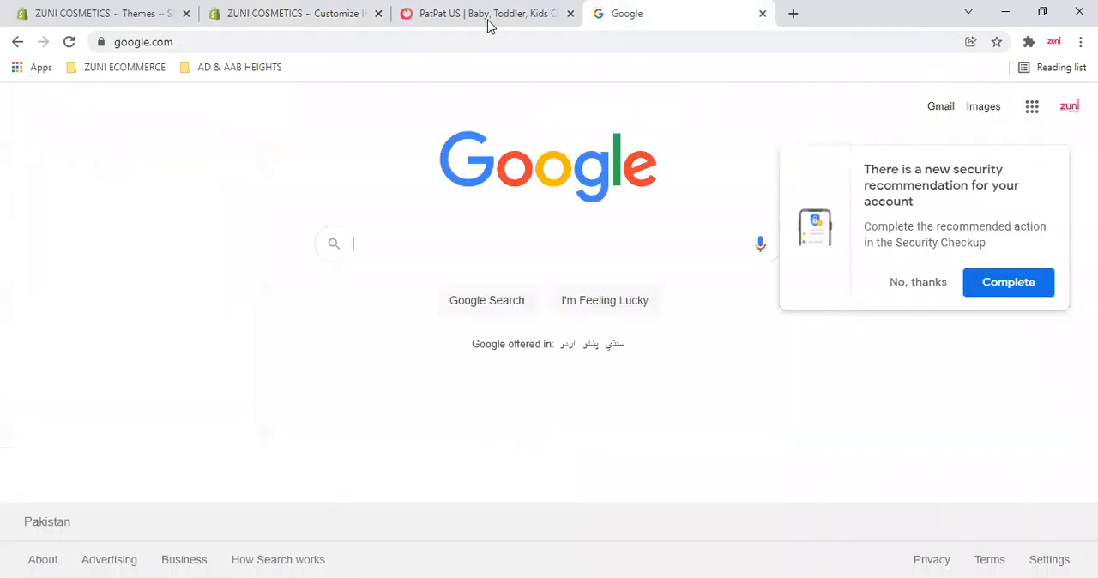
left_click(480, 21)
left_click(343, 13)
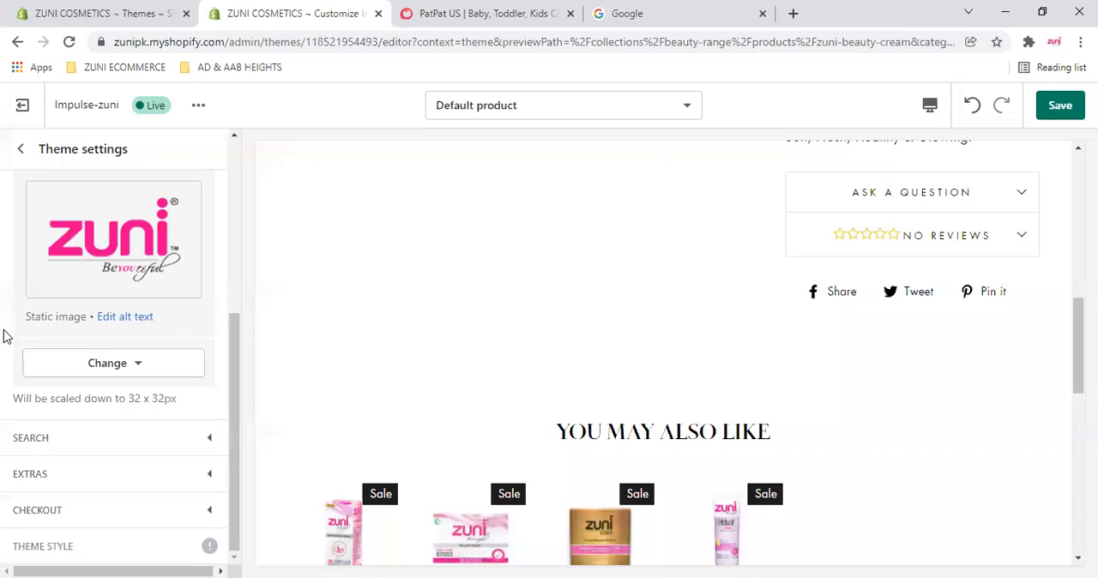
- Open the Search settings and the preview's store search, and review the Search results options, keeping All content selected
scroll(217, 297, "up", 2)
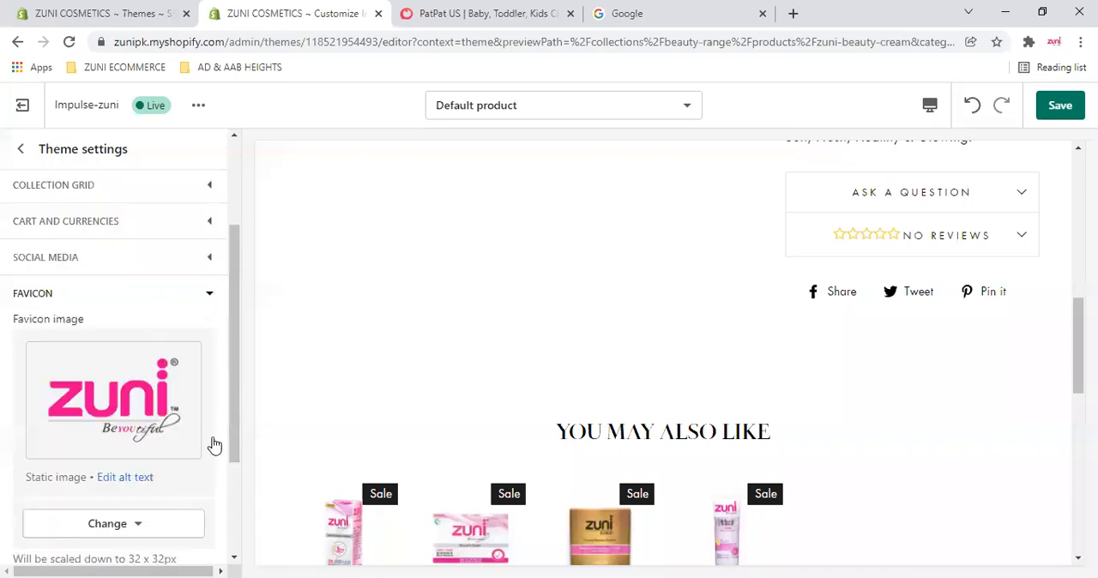
scroll(5, 240, "down", 3)
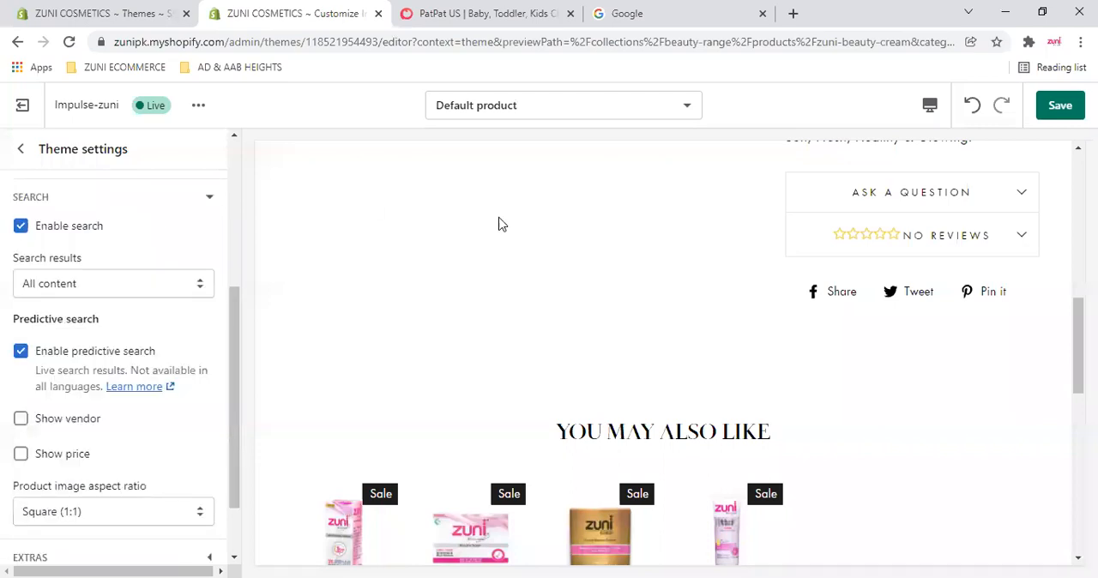
left_click(982, 233)
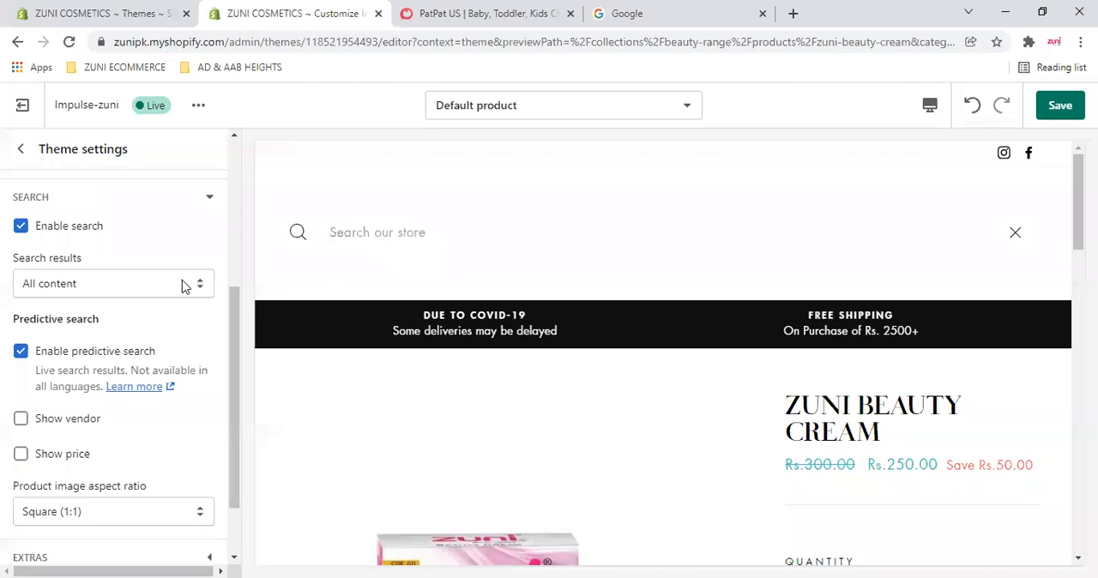
left_click(115, 284)
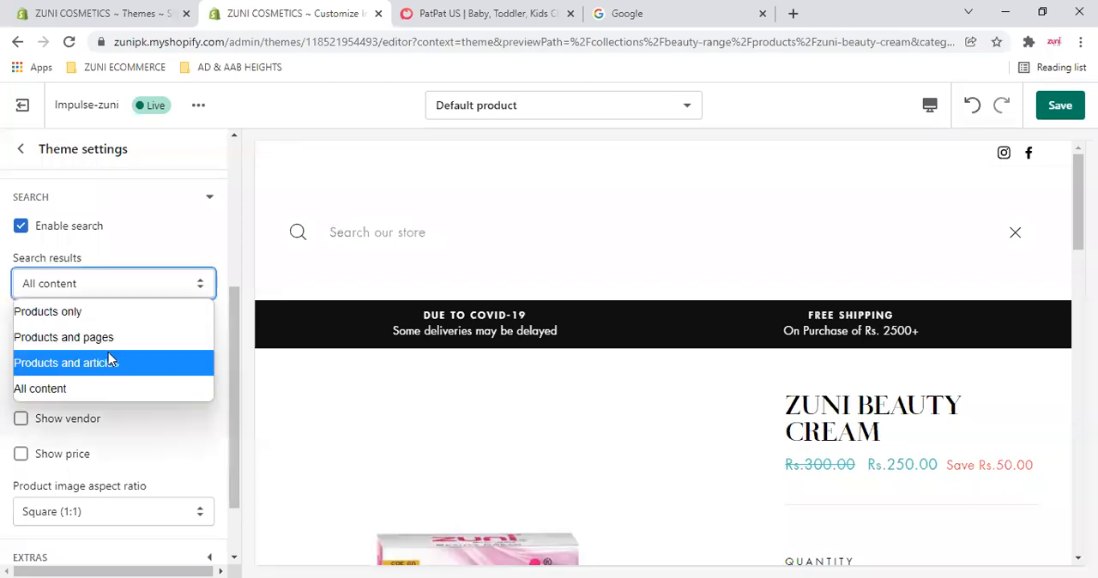
left_click(54, 387)
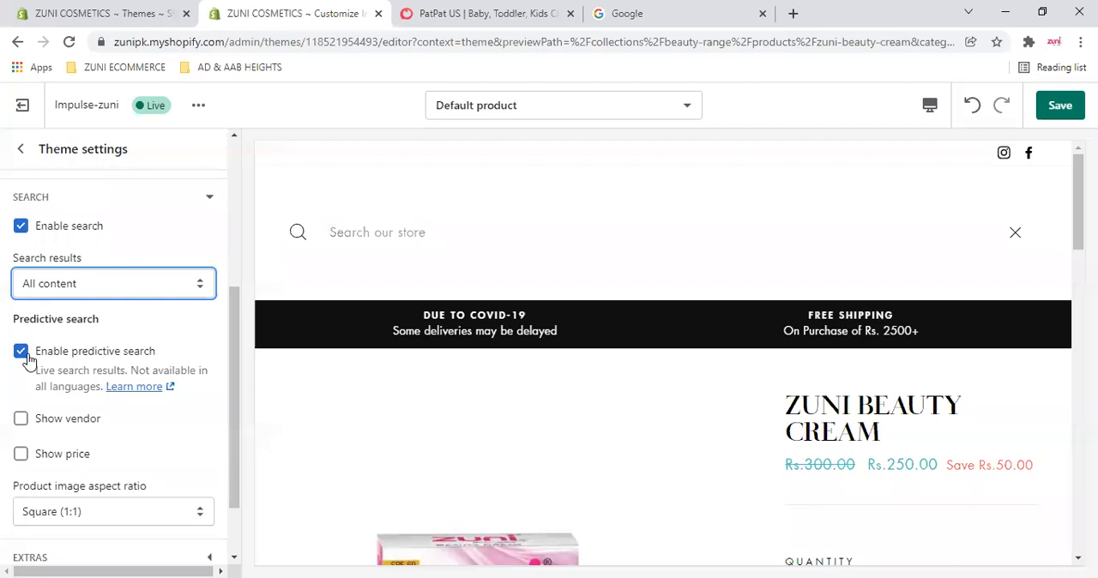
- Test predictive search in the preview by searching for "beauty" and refining the query to "beauty cream men"
left_click(443, 239)
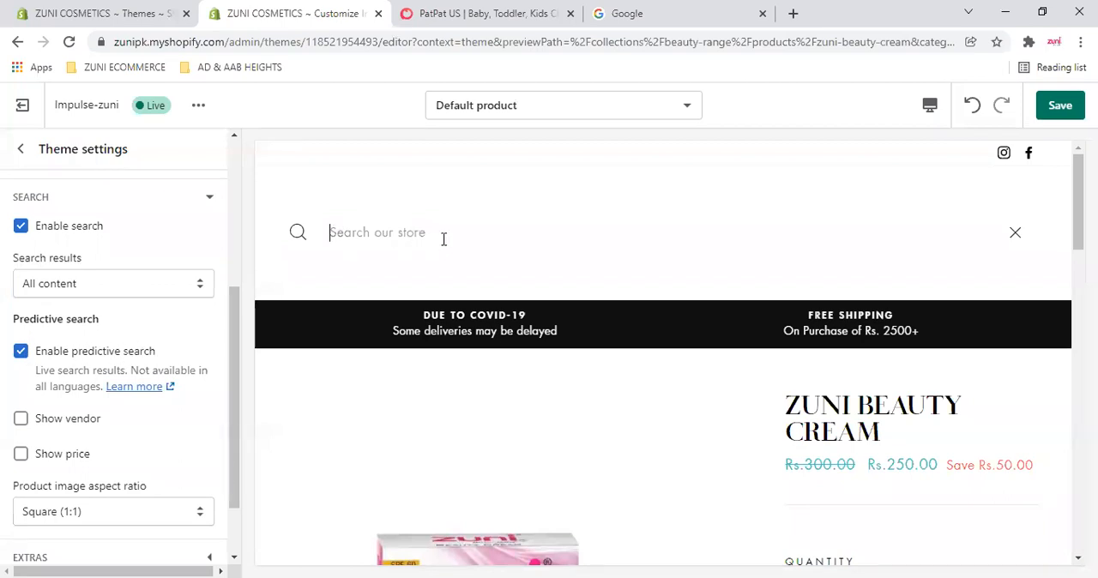
type("beauty")
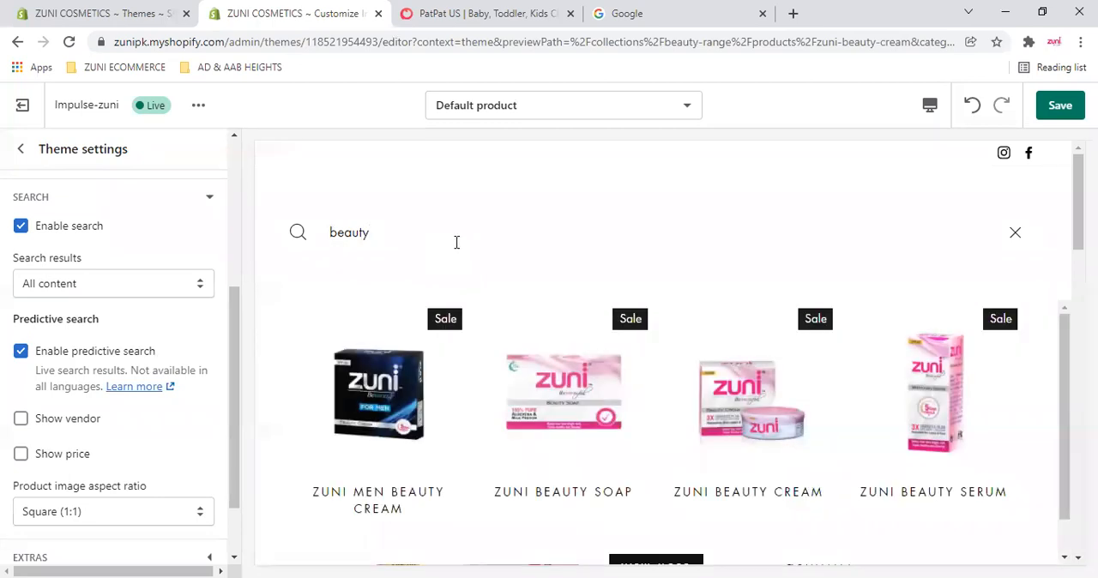
scroll(374, 392, "down", 1)
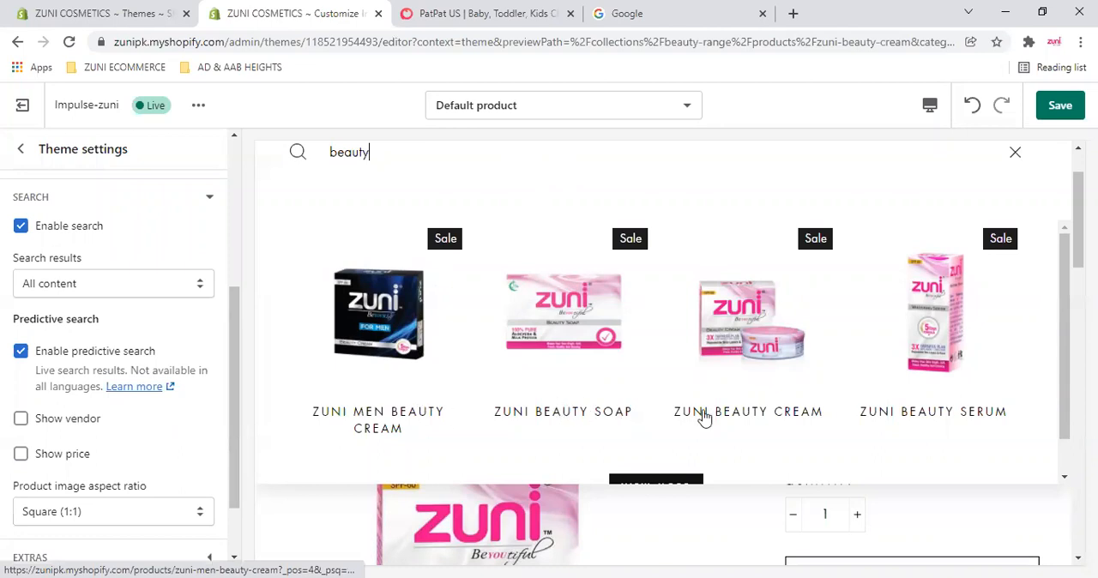
scroll(560, 234, "down", 1)
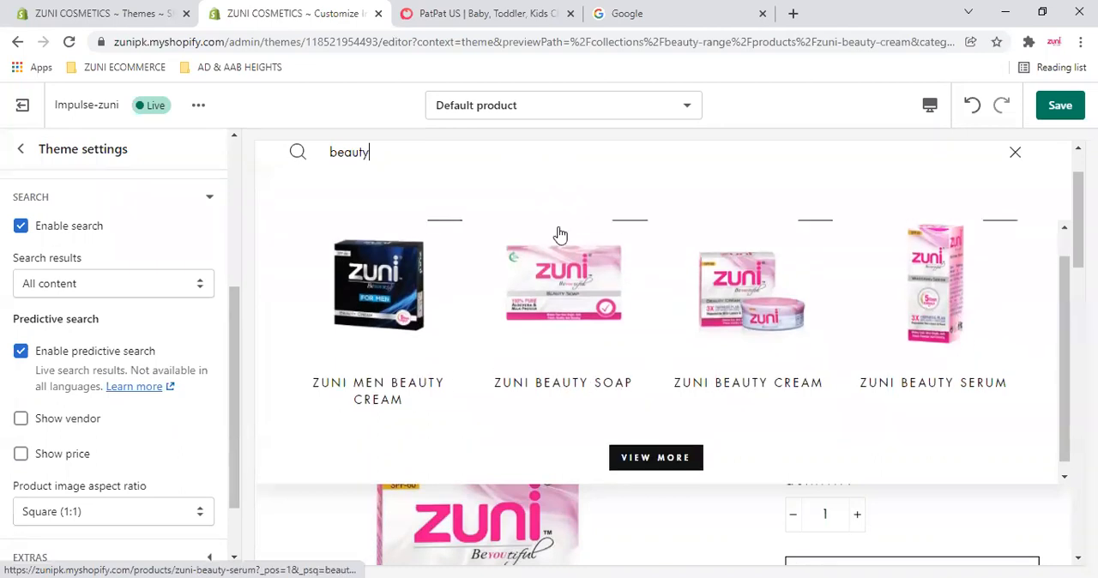
type("cream men")
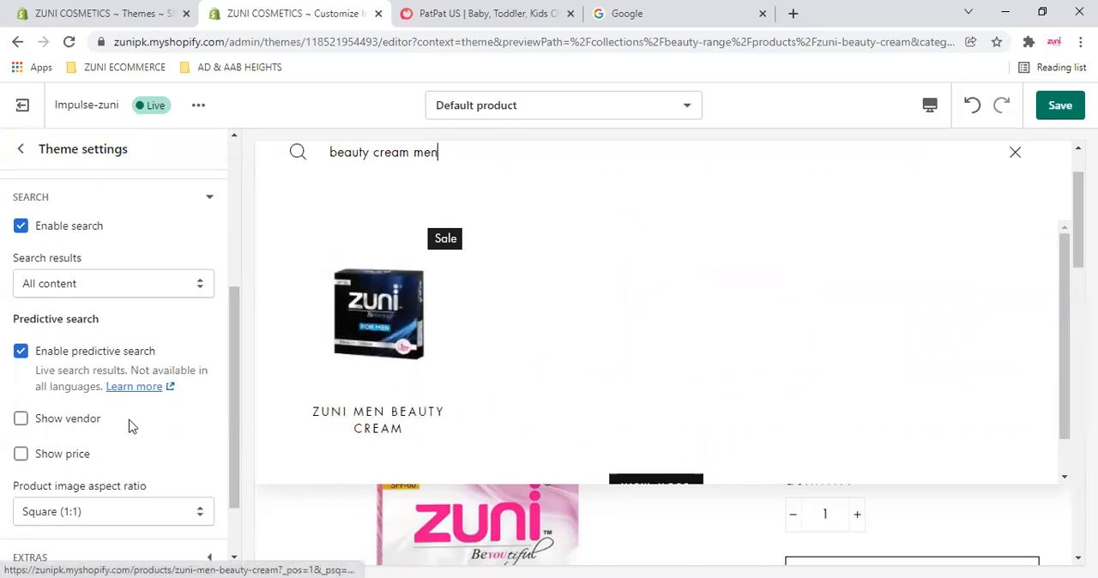
- Try the Show price option for predictive search with a preview search for "zuni men beauty", and turn the option back off
scroll(51, 343, "down", 1)
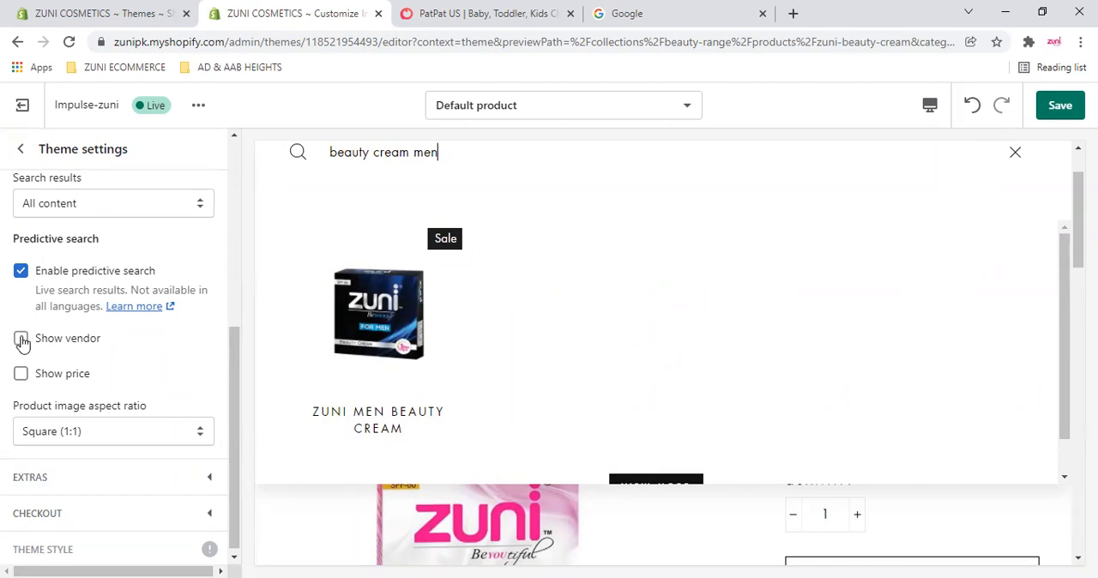
left_click(21, 374)
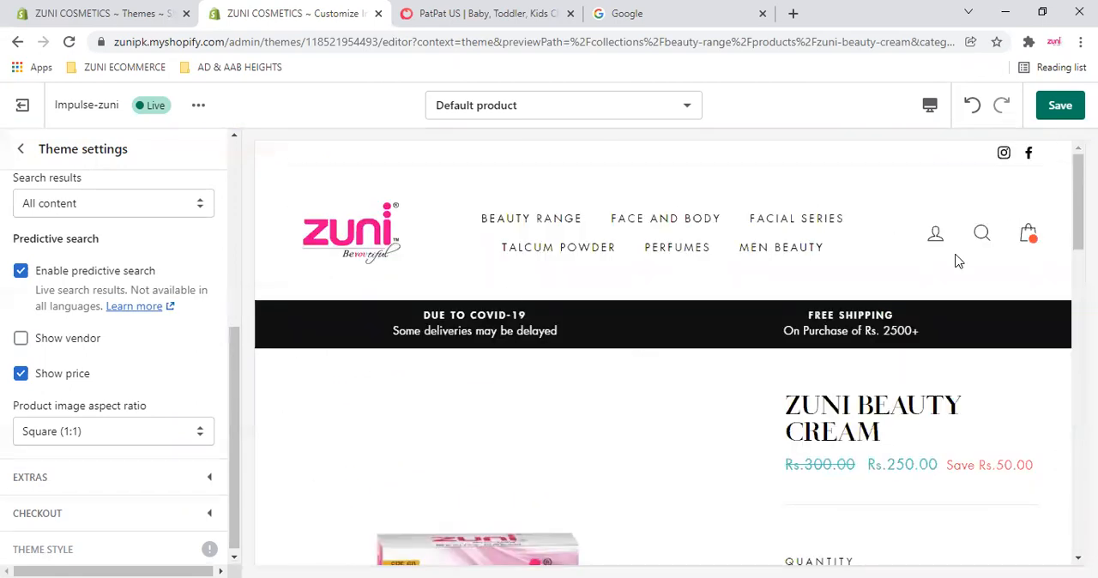
left_click(984, 235)
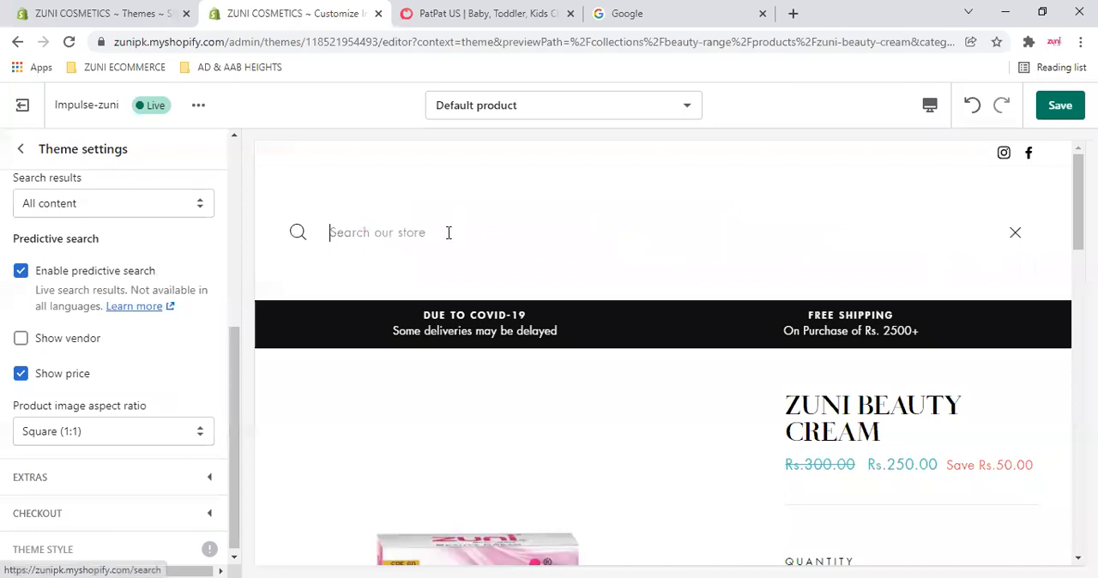
type("zuni men beauty")
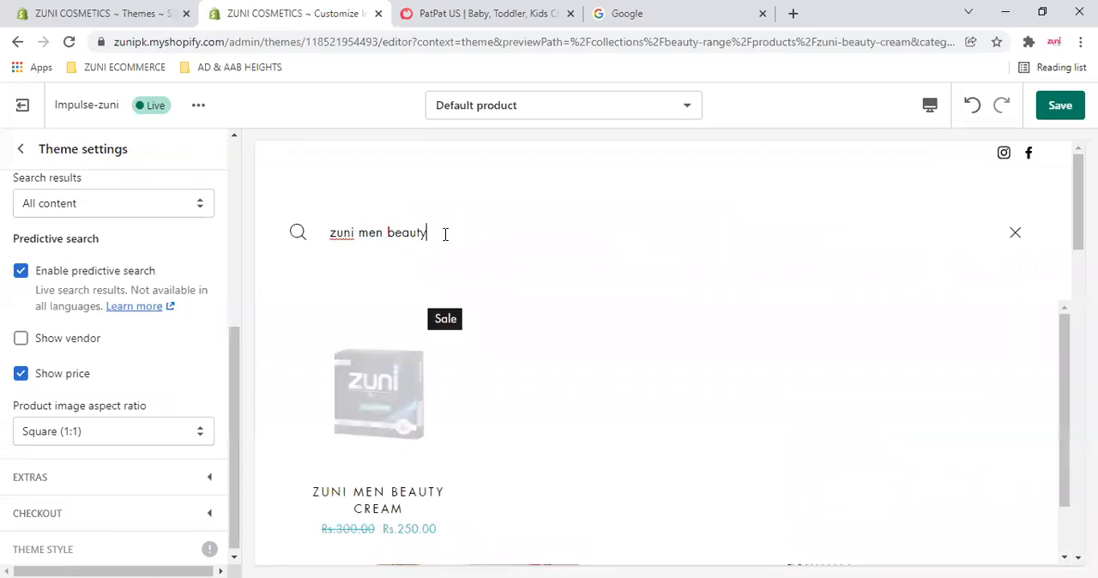
scroll(496, 244, "down", 2)
scroll(504, 261, "up", 2)
scroll(515, 258, "up", 1)
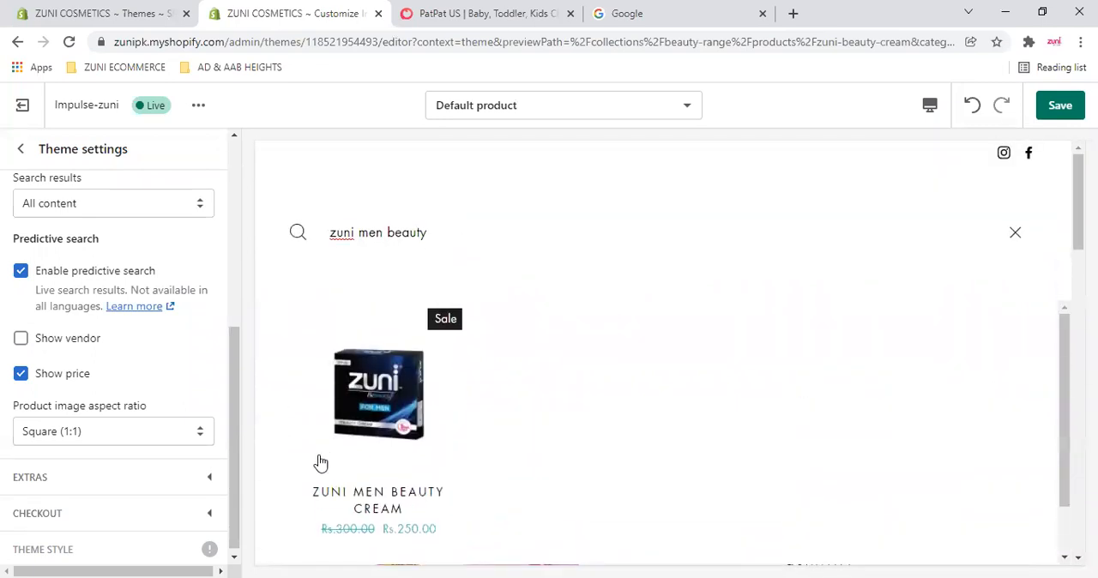
scroll(508, 411, "down", 1)
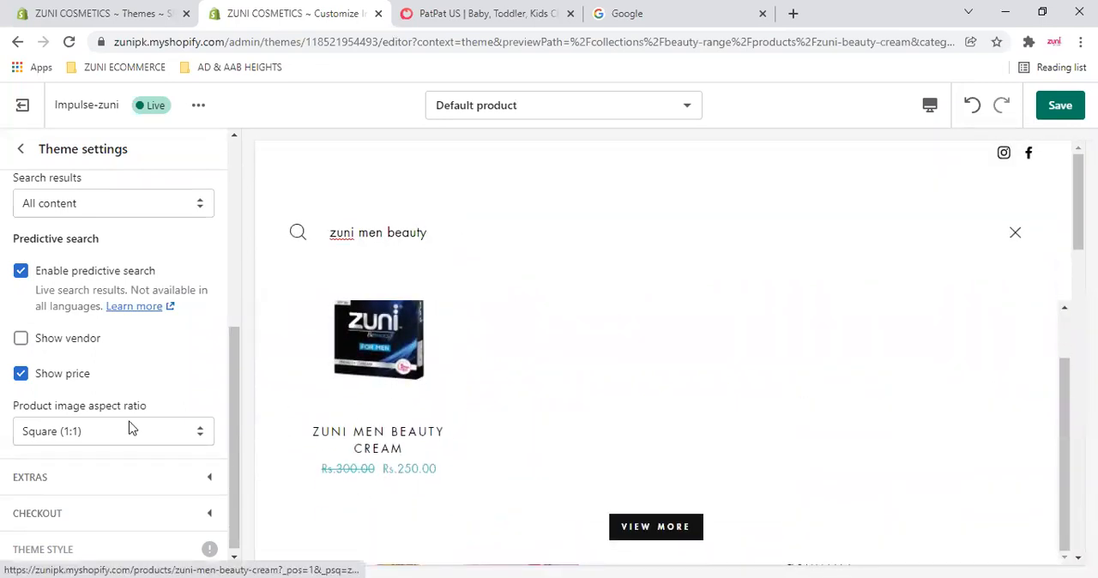
scroll(110, 357, "down", 1)
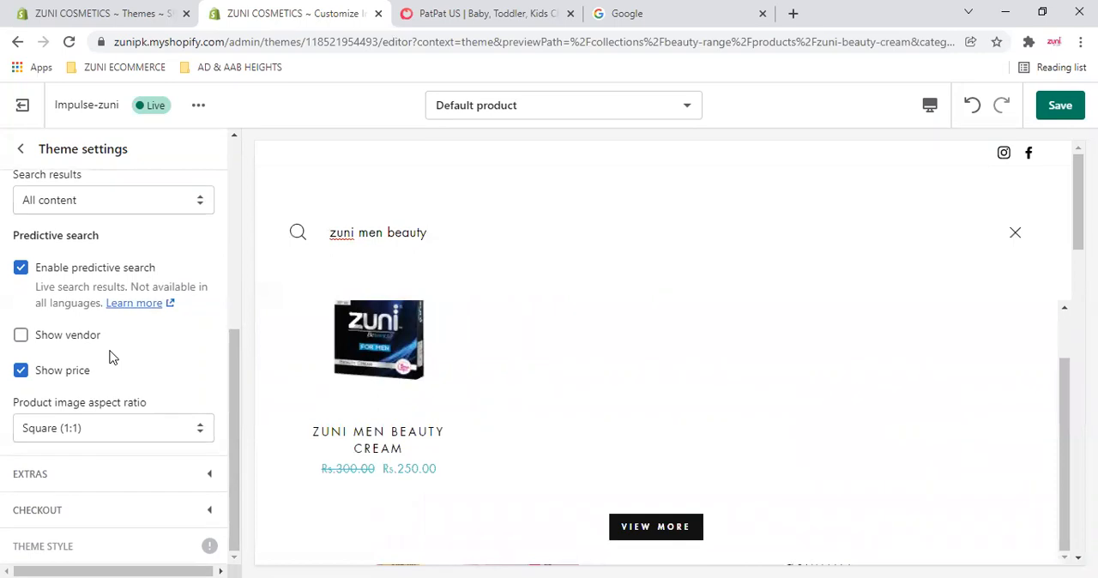
left_click(21, 370)
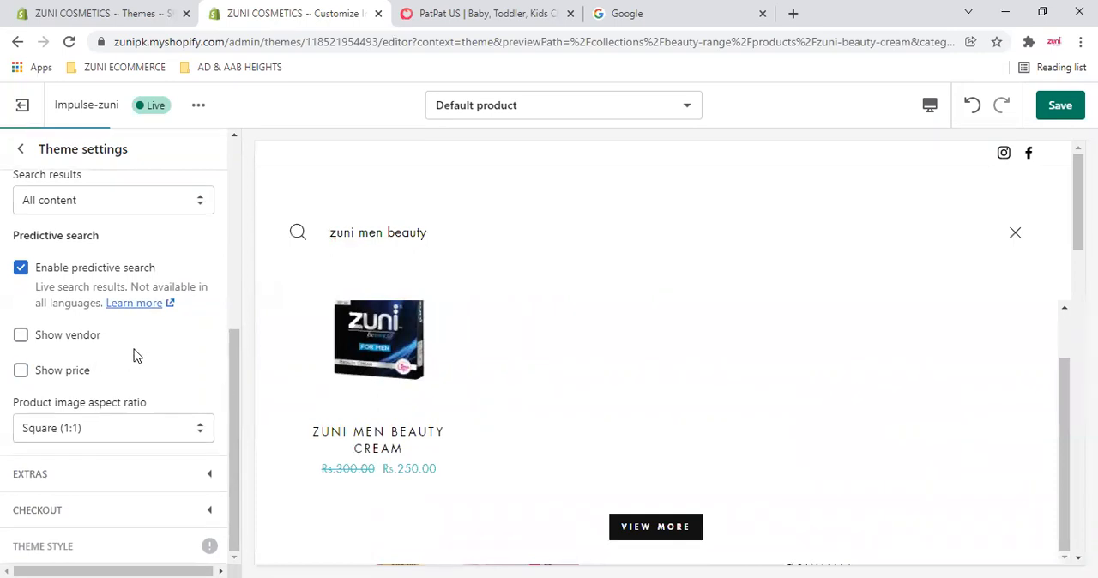
- Enable Show breadcrumbs in the Extras settings
left_click(210, 478)
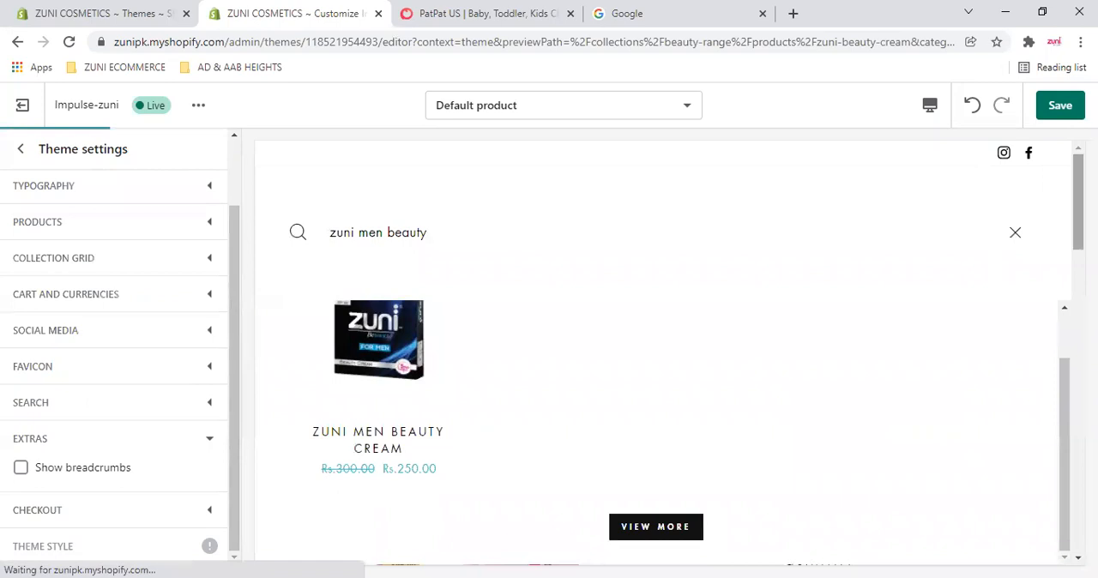
scroll(404, 399, "down", 2)
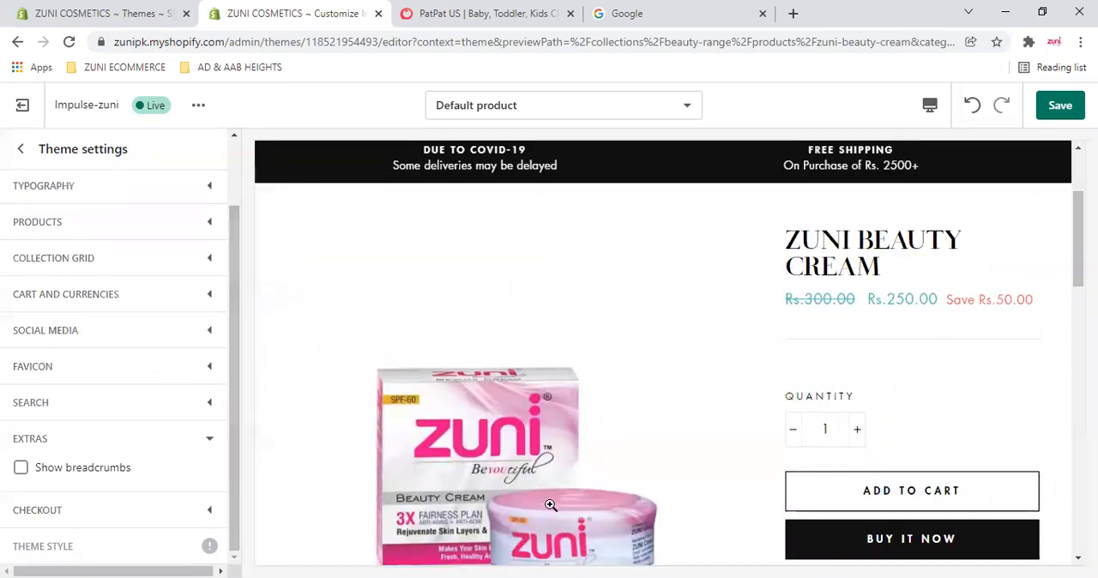
left_click(20, 469)
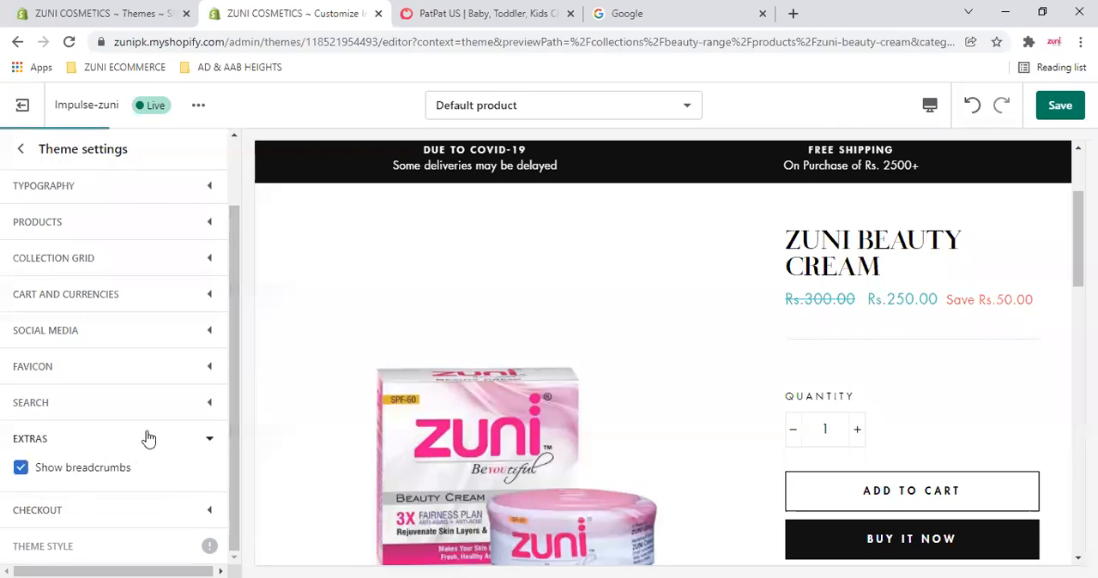
- Switch to the Google page and search for "breadcrumbs in website"
left_click(721, 12)
left_click(620, 42)
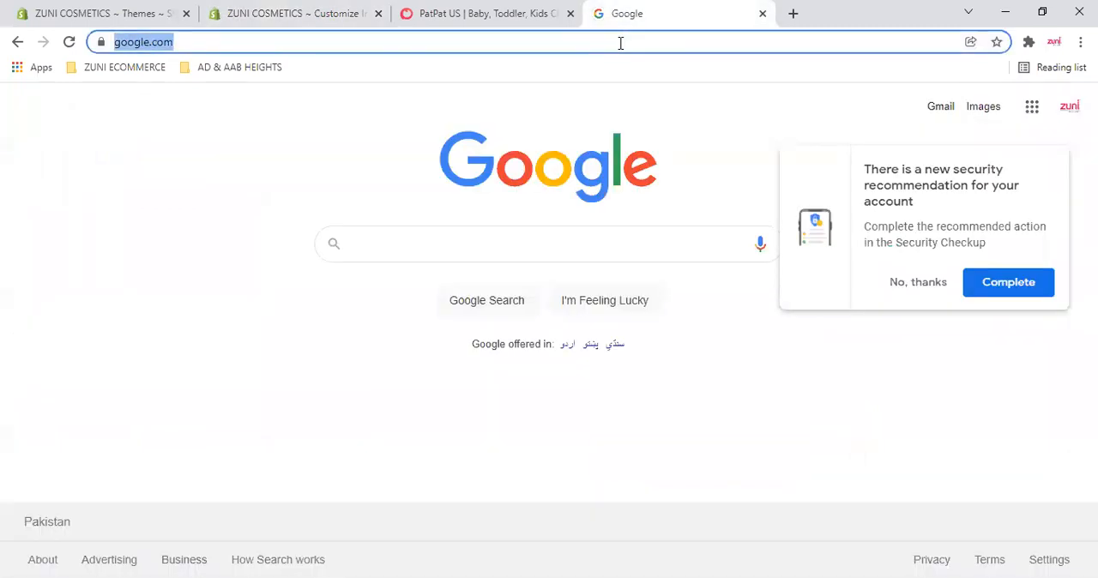
type("breadcrub")
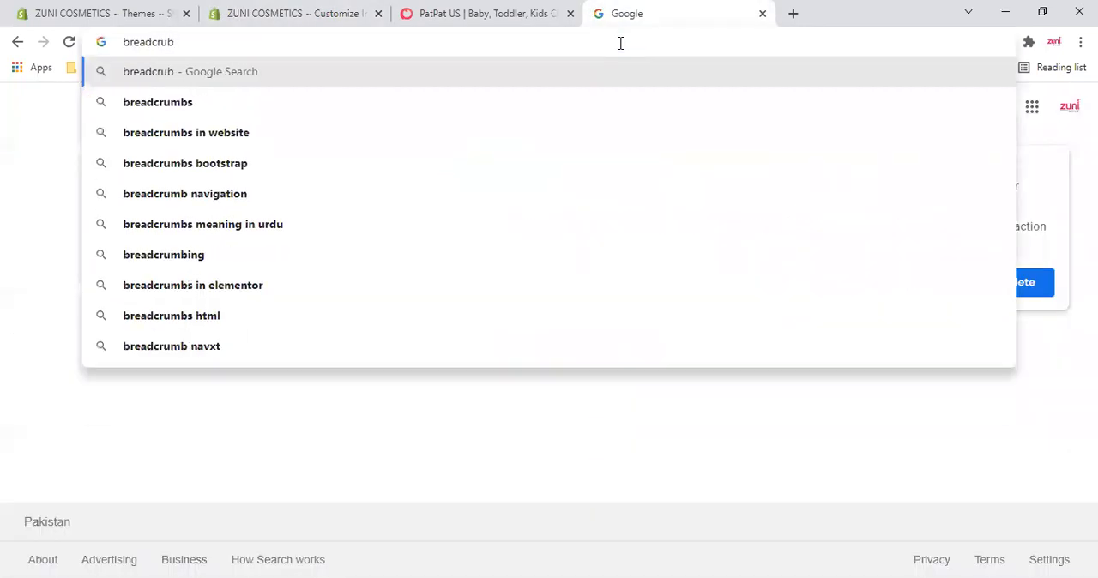
key("Down")
key("Down")
key("Return")
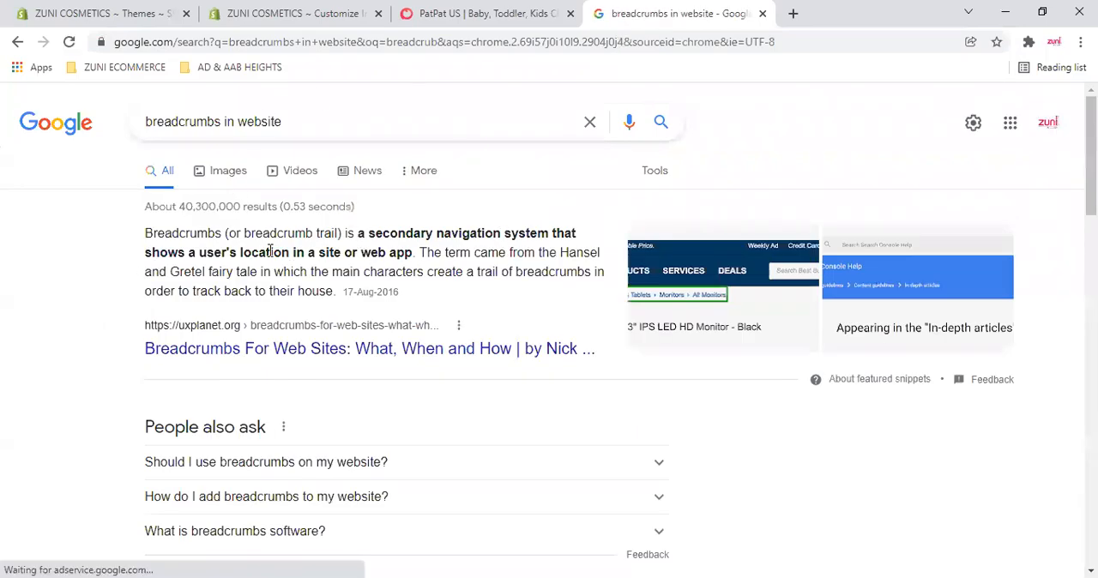
- Return to the theme editor and examine the breadcrumbs on the Zuni Beauty Cream page, the Face and Body collection and the Zuni Honey Aloe Vera Lotion page
left_click(325, 11)
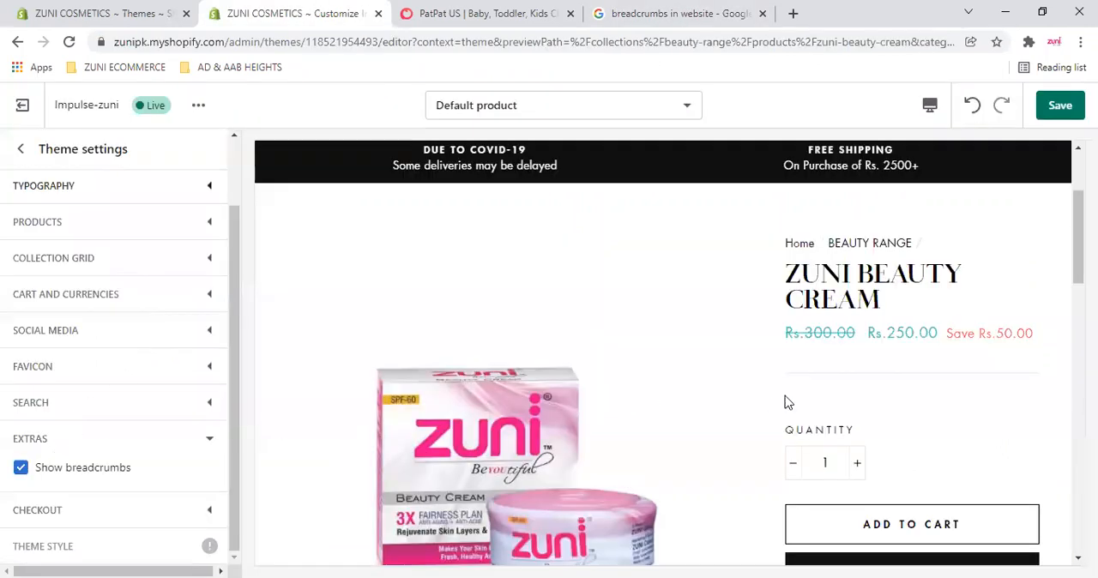
scroll(802, 334, "up", 1)
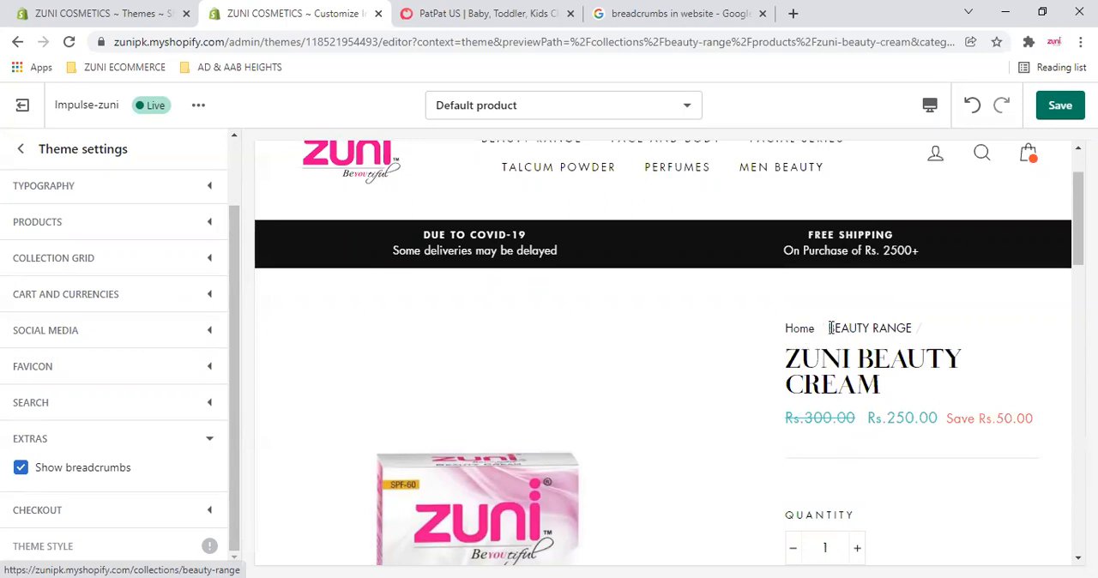
scroll(862, 335, "down", 5)
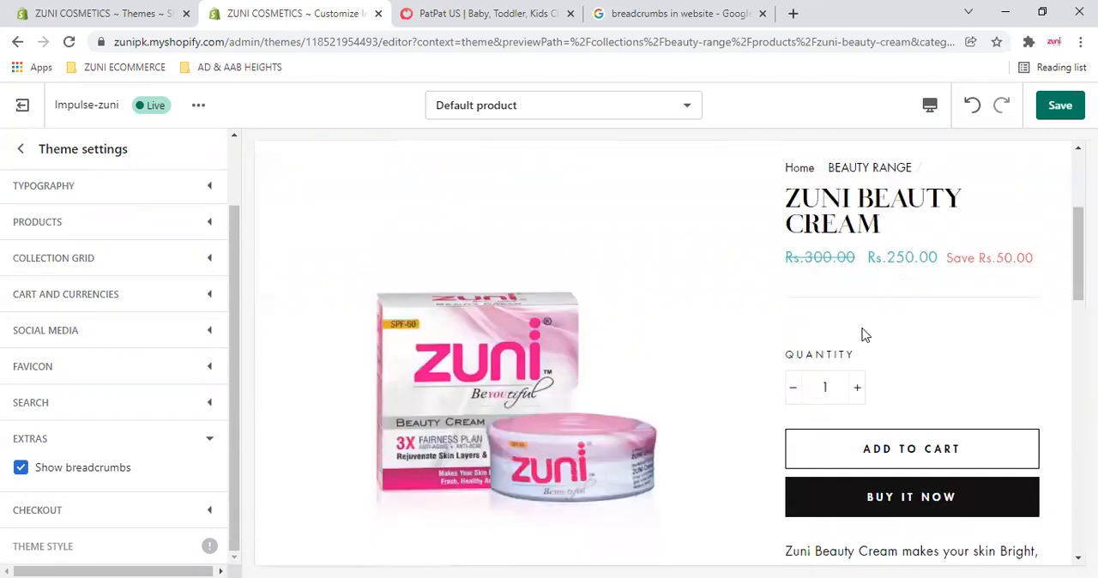
scroll(529, 360, "up", 4)
left_click(821, 271)
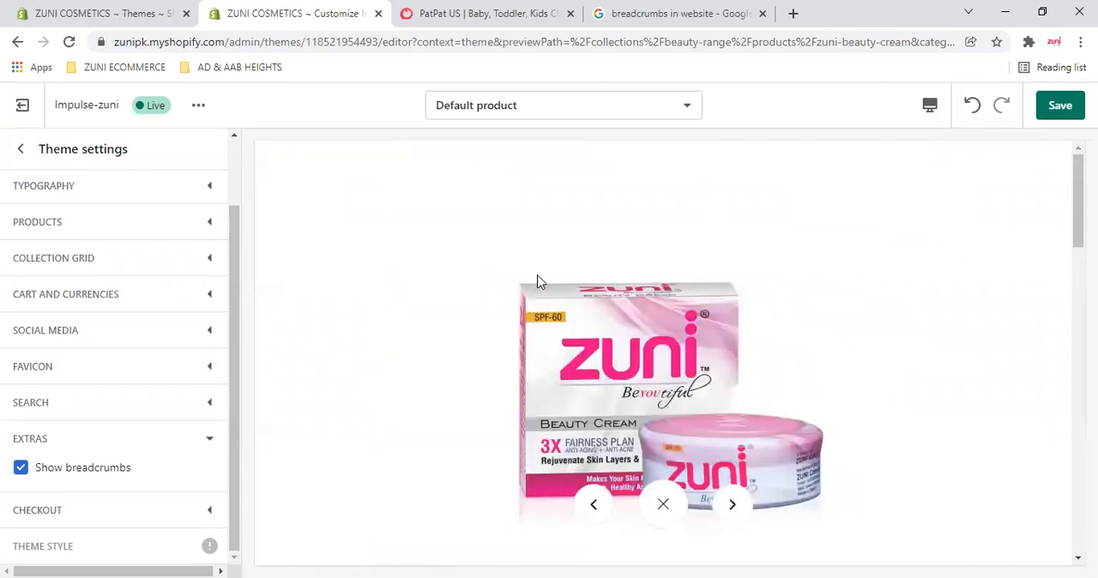
left_click(543, 240)
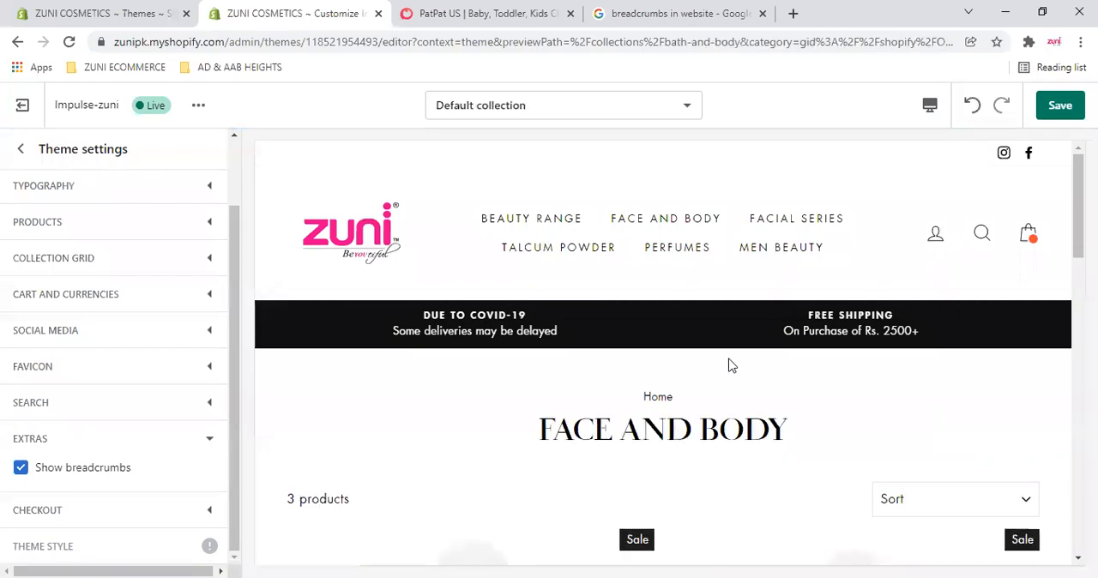
scroll(730, 365, "down", 2)
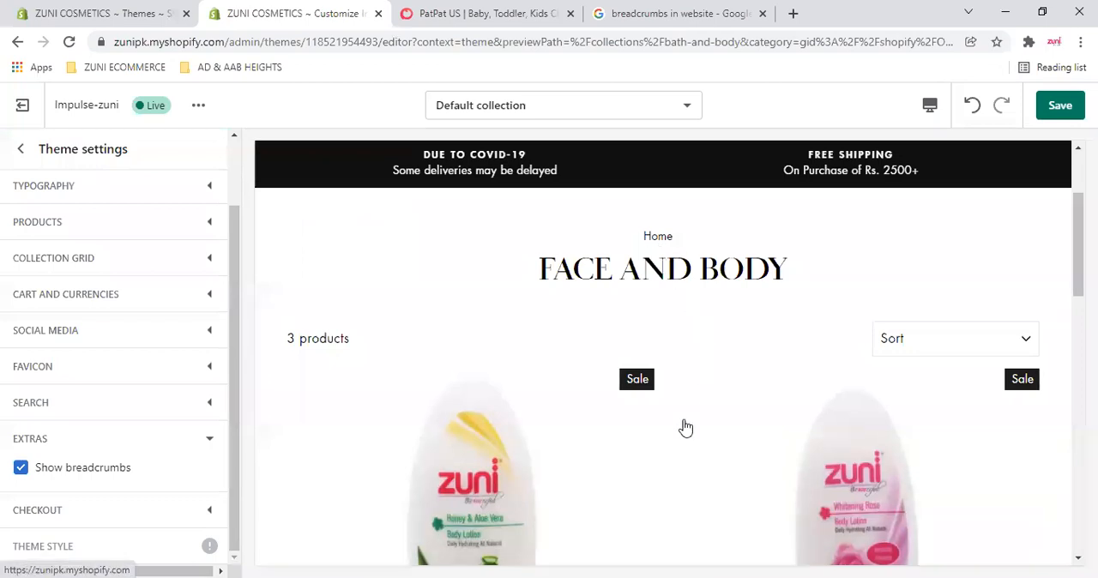
left_click(684, 364)
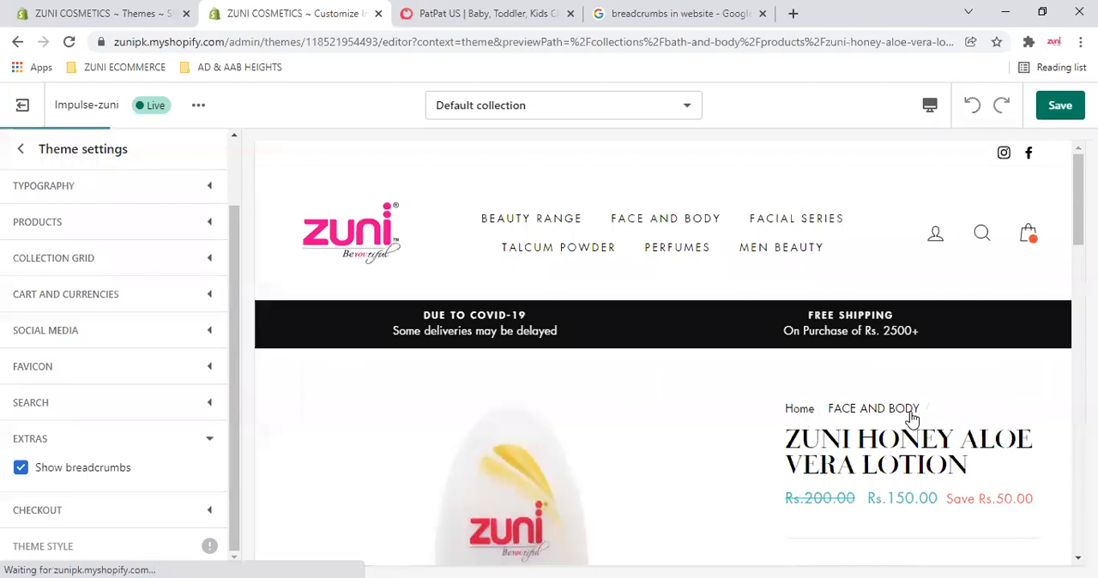
left_click_drag(764, 465, 787, 437)
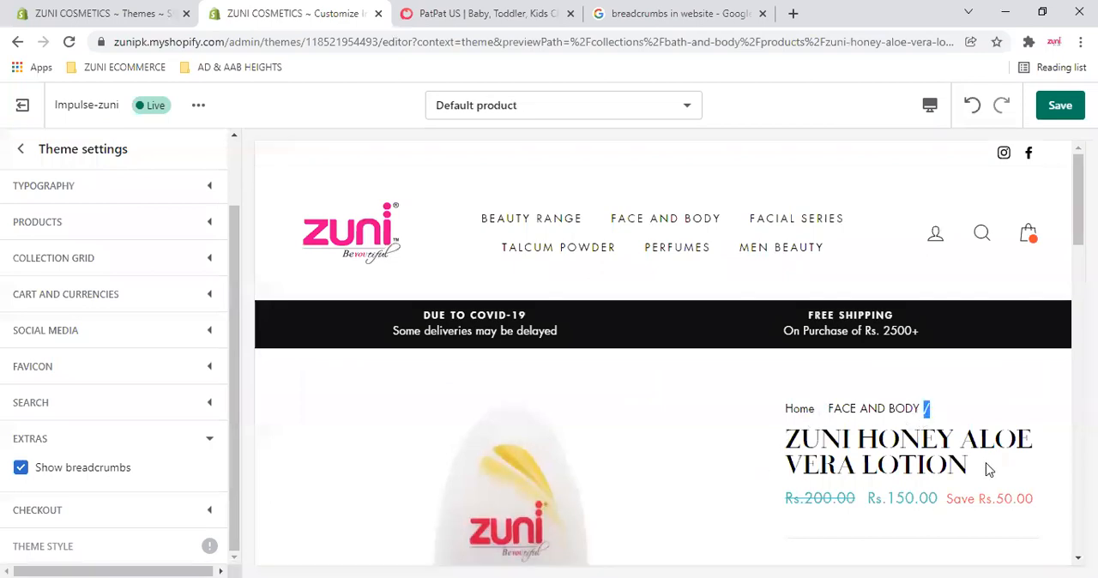
- Turn off Show breadcrumbs and collapse the Extras settings
double_click(23, 469)
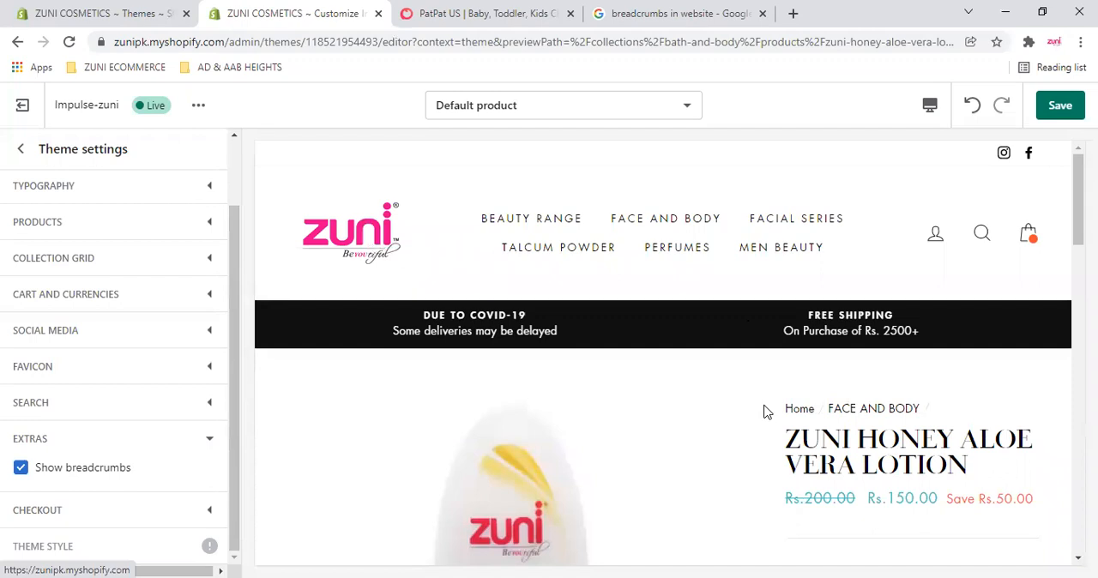
left_click(22, 470)
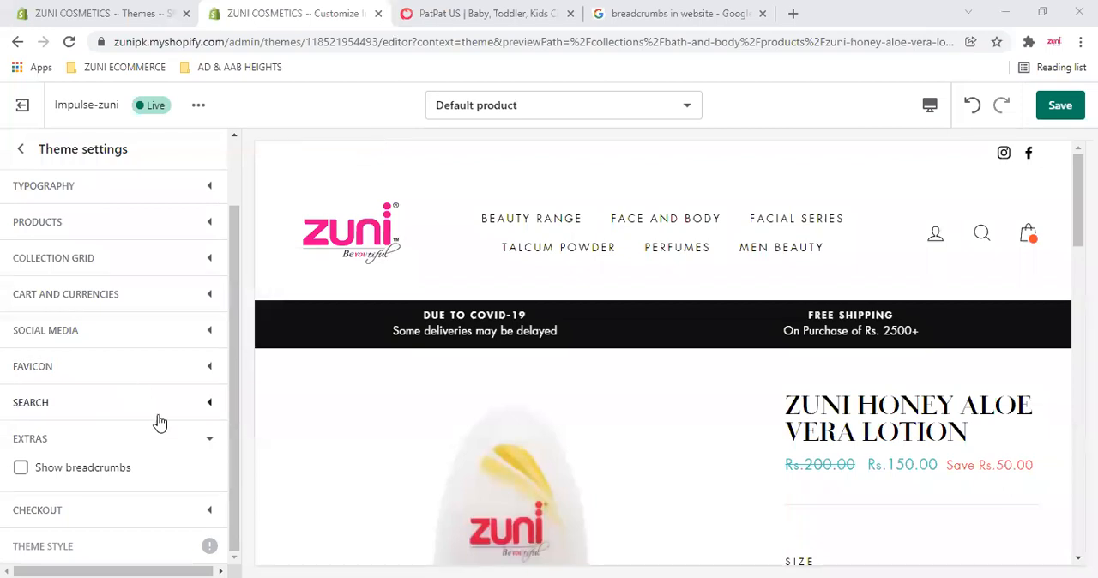
left_click(209, 447)
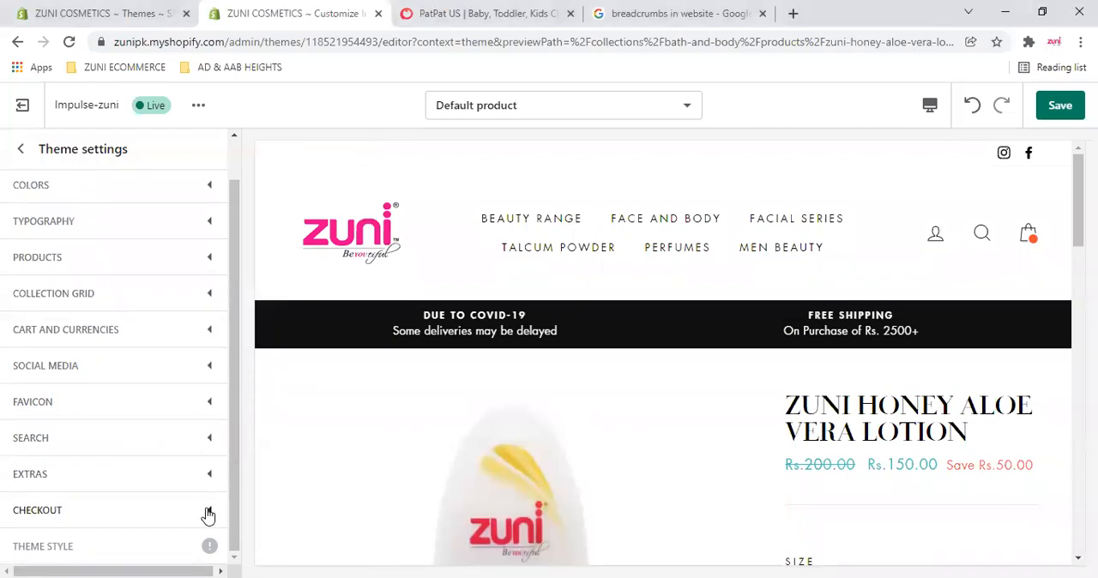
- Open the Checkout settings and review the banner background image and the logo's image, position and size options
left_click(209, 509)
scroll(181, 484, "down", 2)
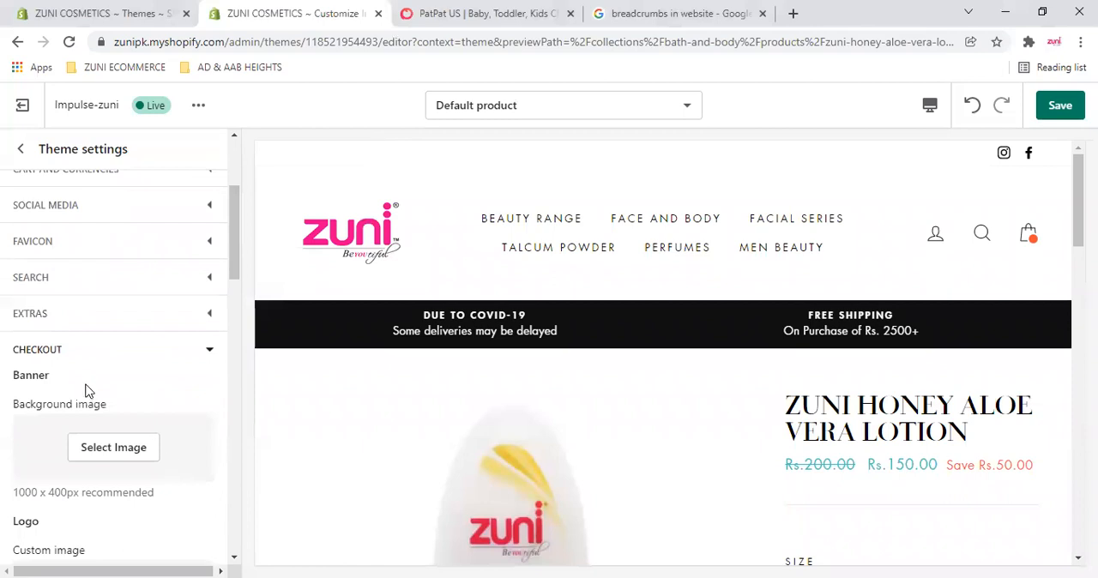
scroll(87, 398, "down", 2)
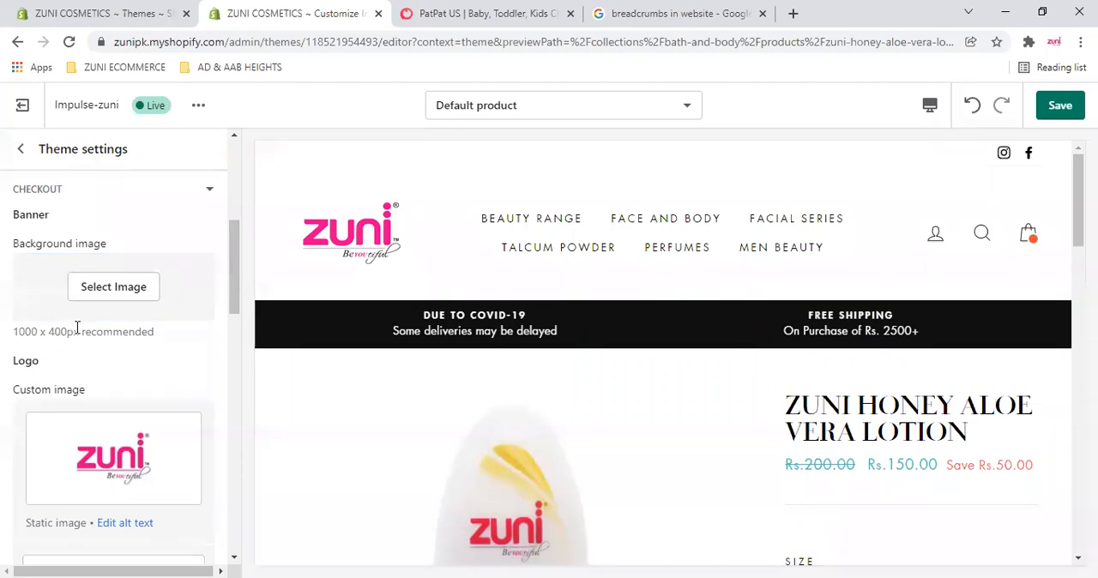
scroll(112, 360, "down", 5)
scroll(138, 309, "up", 2)
scroll(147, 378, "down", 1)
scroll(147, 388, "down", 2)
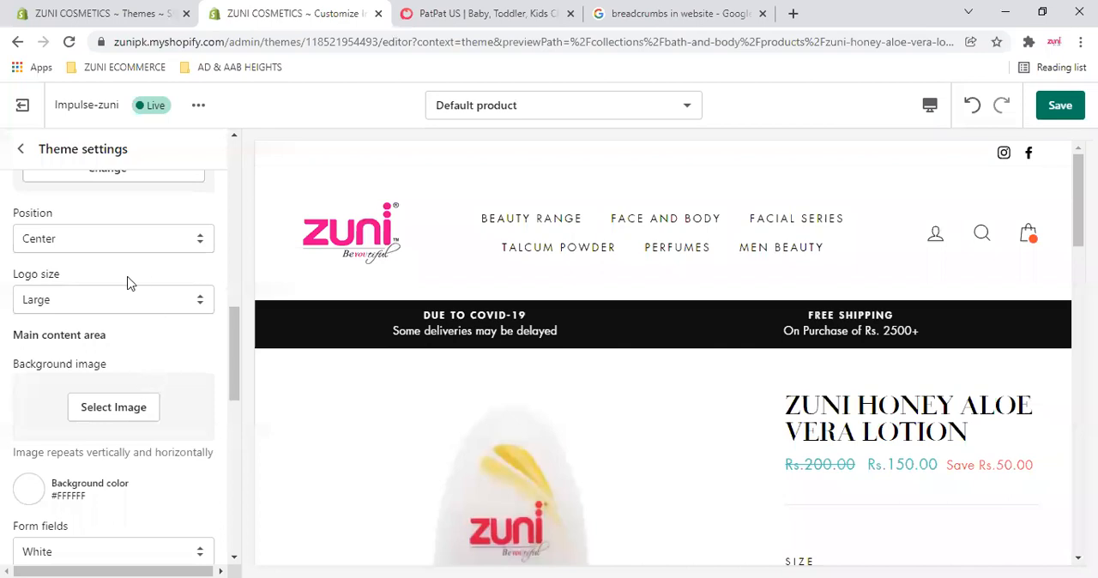
- Review the Checkout options for the main content area, order summary, typography and colors, and collapse the section
scroll(163, 334, "down", 2)
scroll(101, 300, "up", 1)
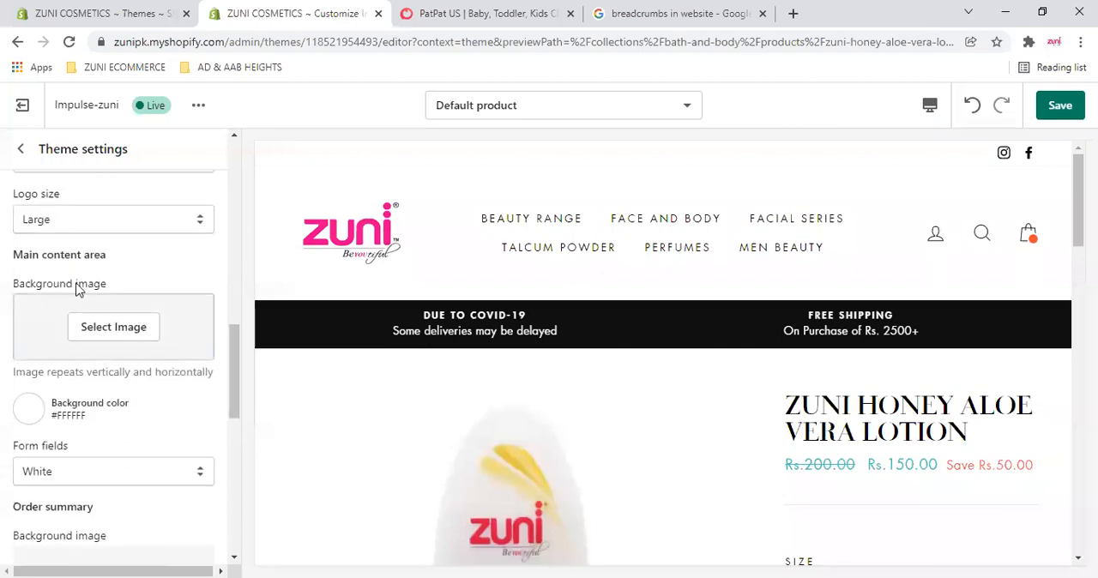
left_click_drag(21, 254, 134, 263)
left_click(128, 326)
scroll(117, 384, "down", 2)
scroll(168, 410, "down", 6)
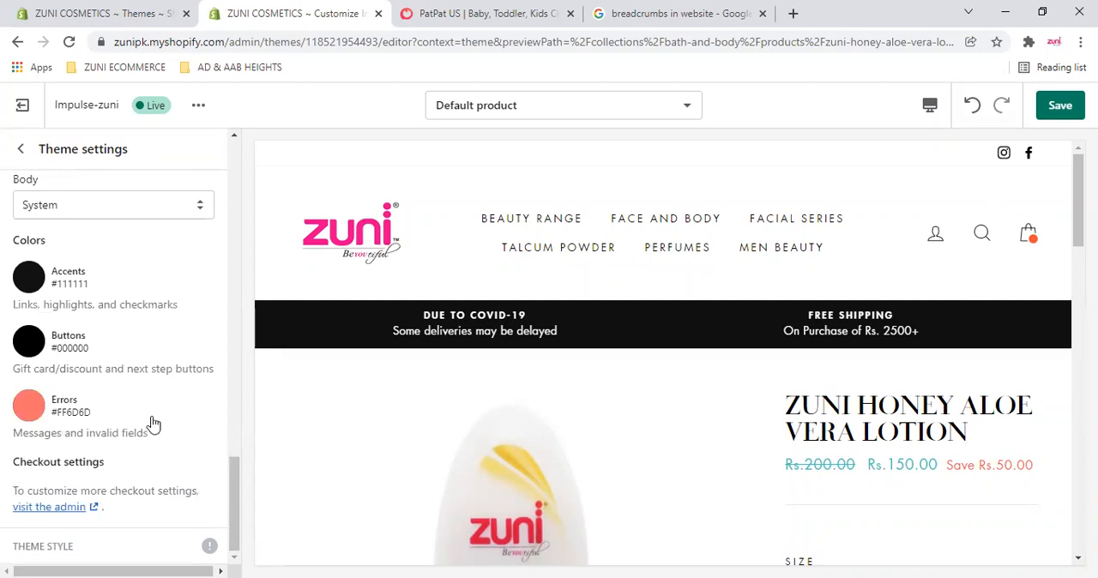
scroll(151, 423, "up", 8)
left_click(208, 382)
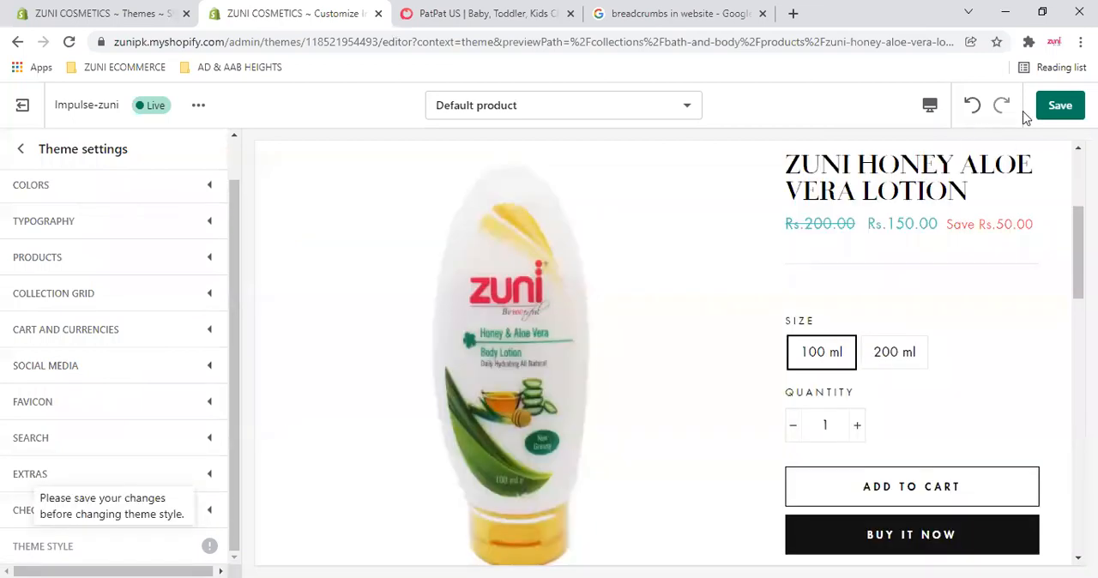
- Exit and reopen the Impulse-zuni theme editor, change the theme style to Modern, and review the home page preview
left_click(28, 107)
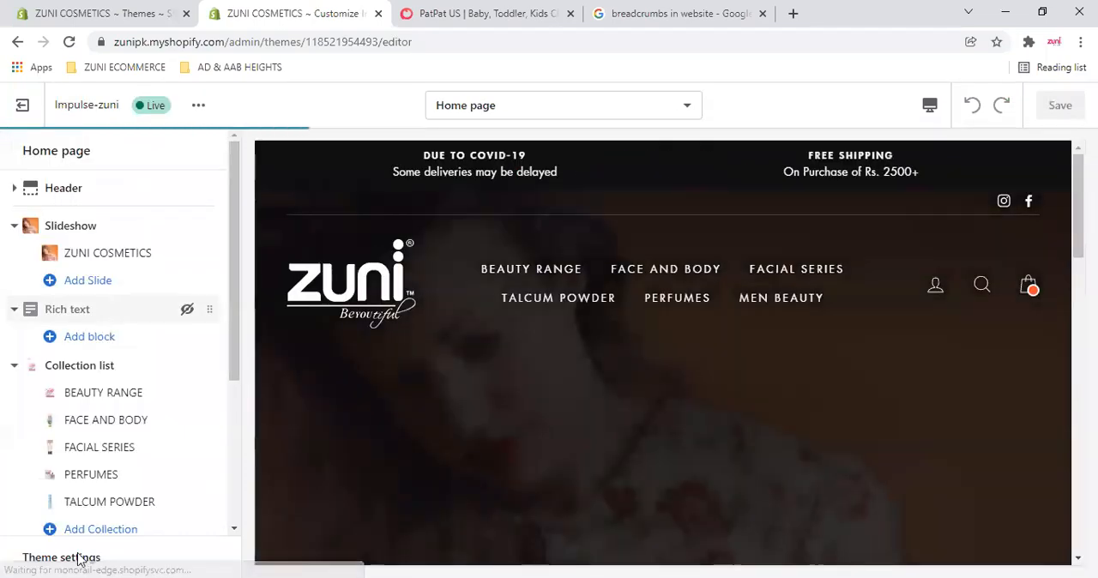
left_click(79, 558)
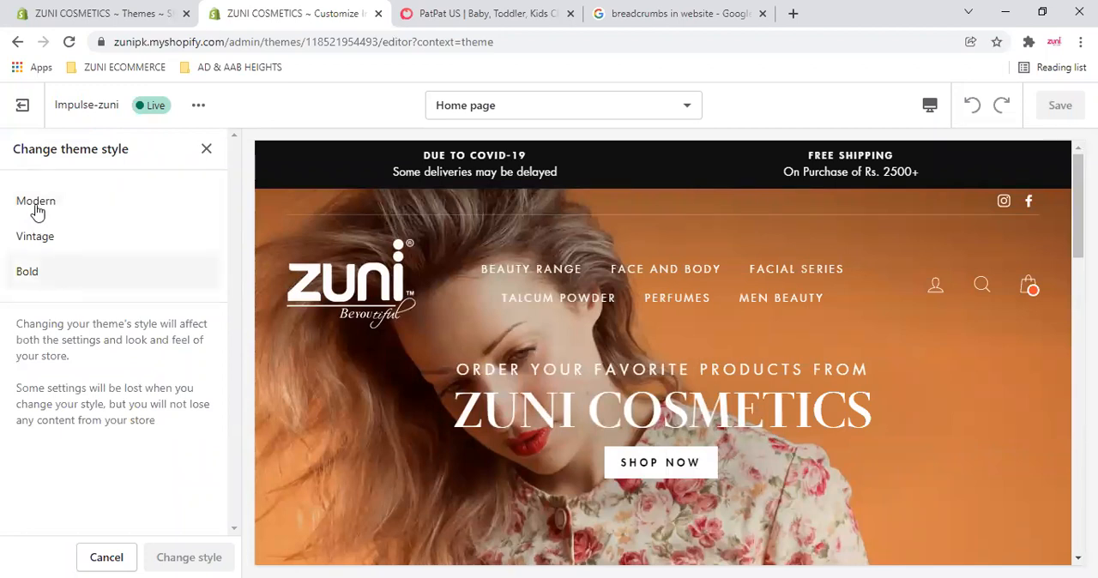
left_click(37, 204)
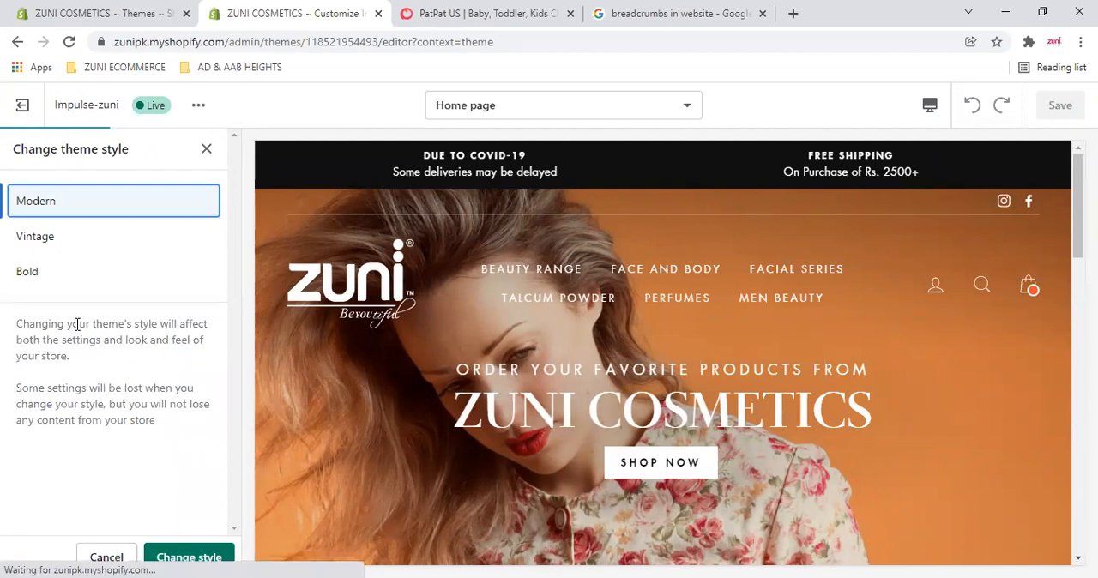
left_click(188, 557)
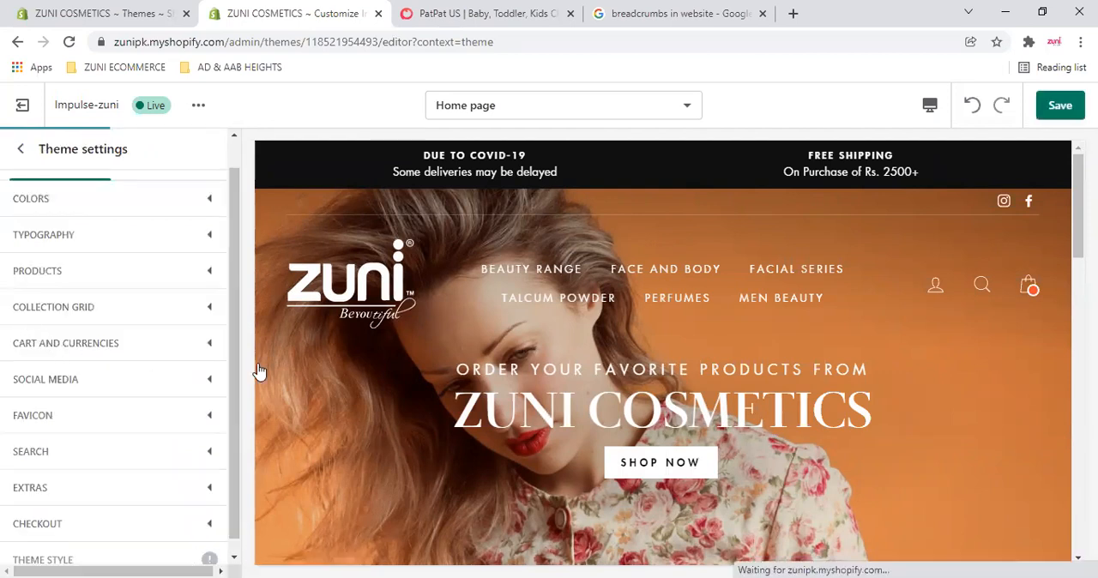
scroll(528, 399, "down", 8)
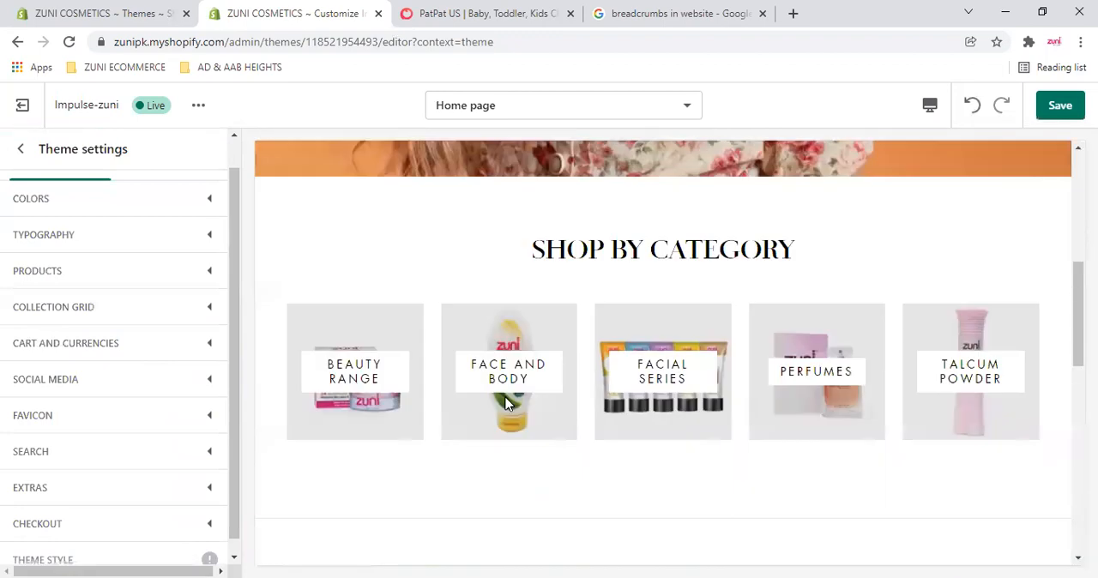
scroll(541, 427, "down", 8)
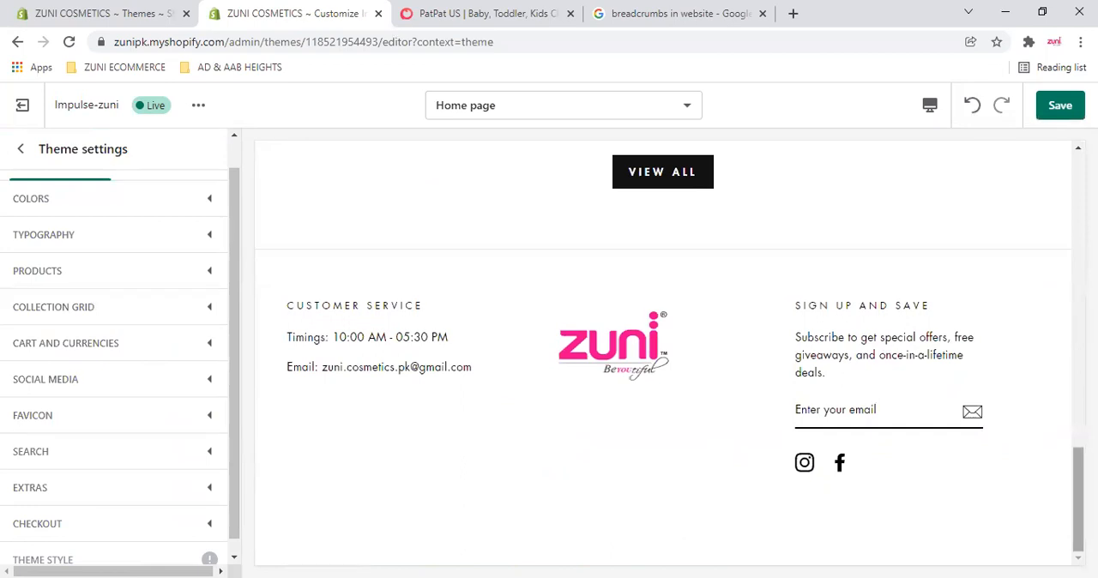
left_click_drag(1078, 513, 1079, 282)
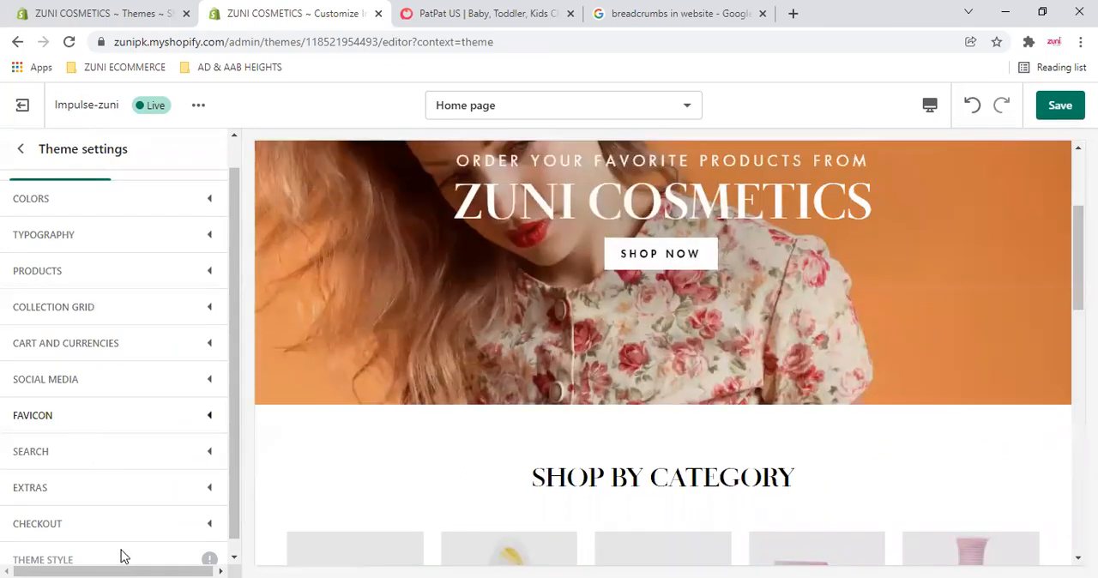
- Leave the editor without saving the Modern style, reopen the Impulse-zuni customization, and change the theme style to Vintage
left_click(122, 558)
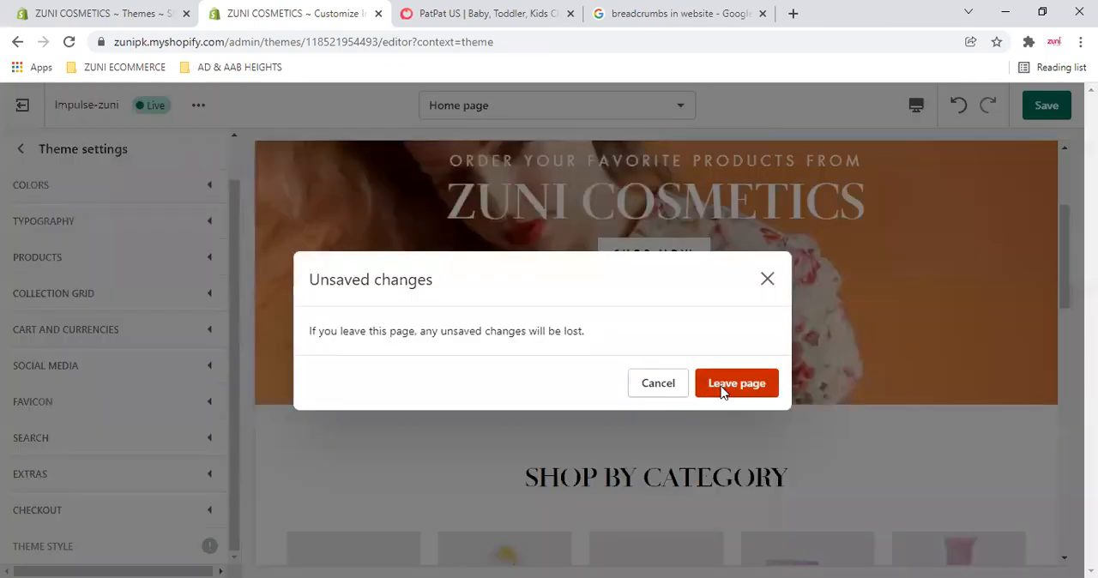
left_click(728, 384)
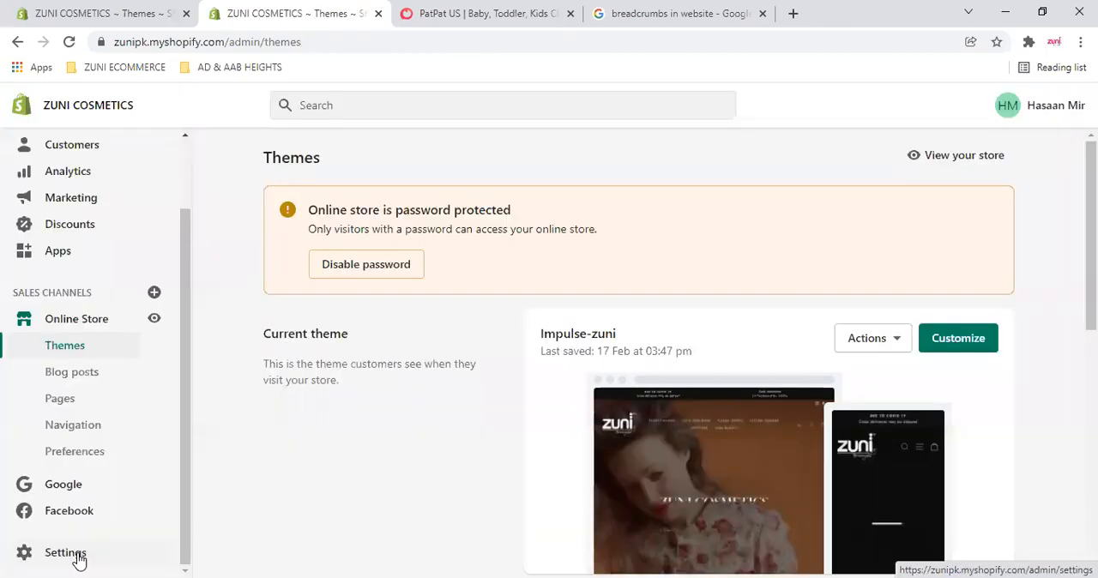
left_click(959, 341)
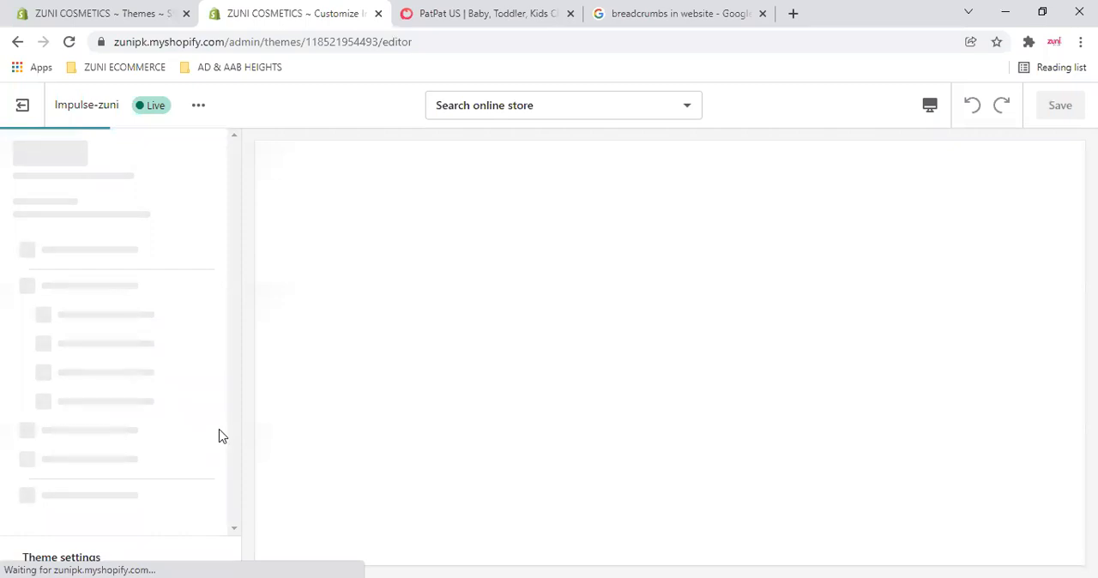
scroll(75, 527, "down", 3)
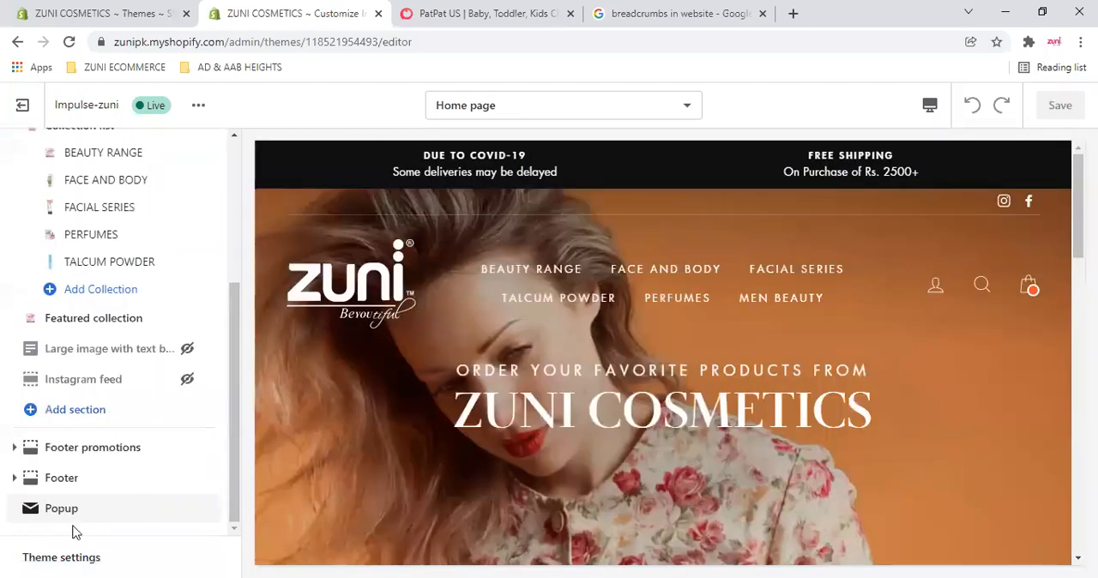
left_click(75, 558)
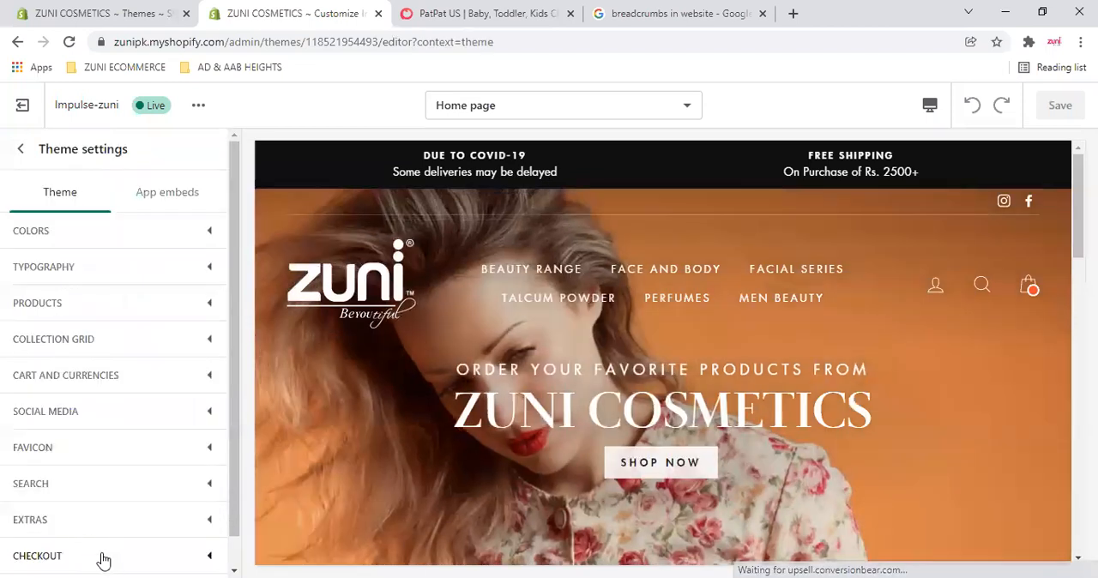
left_click(37, 238)
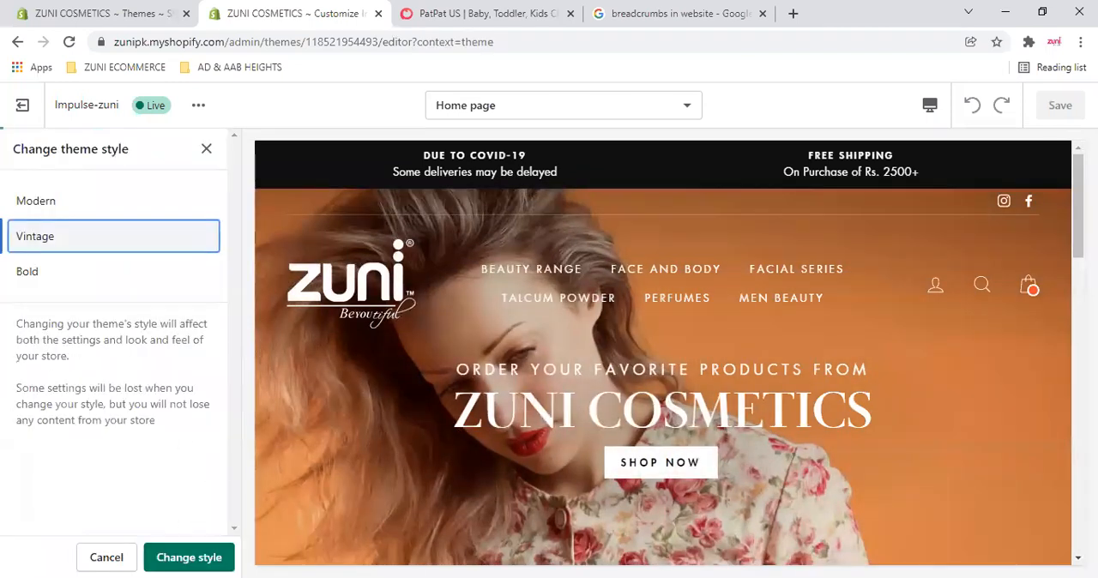
left_click(223, 540)
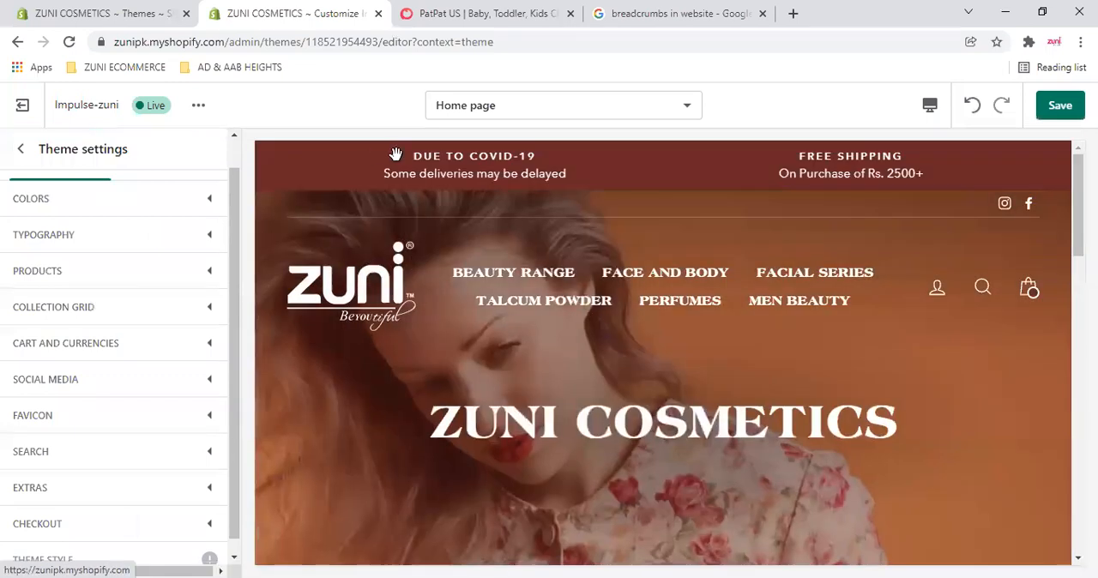
scroll(534, 345, "down", 2)
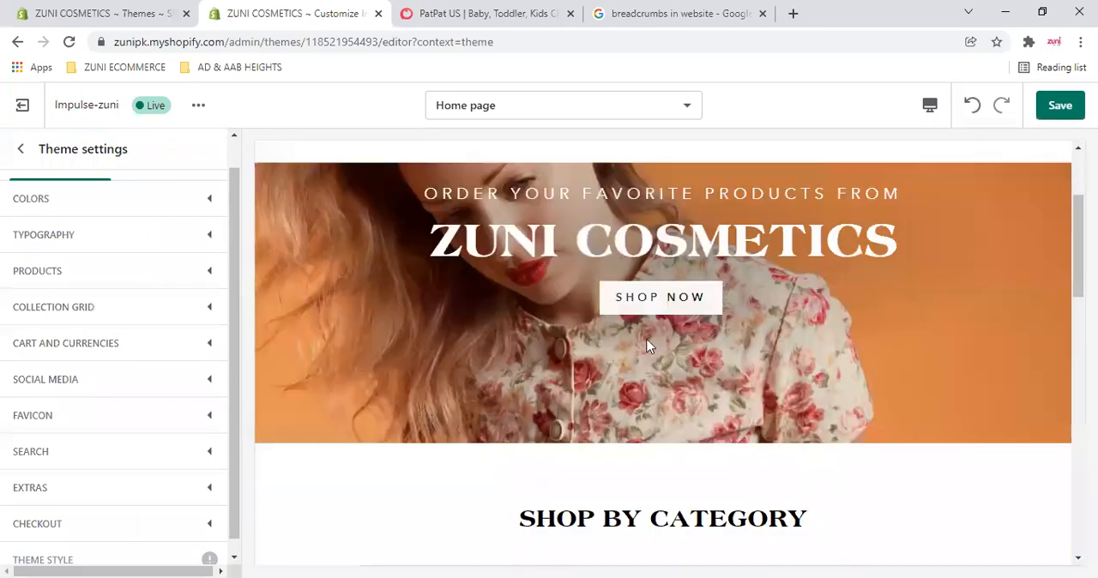
- Review the home page preview in the Vintage style down to the footer, and exit the theme editor without saving
scroll(611, 351, "down", 5)
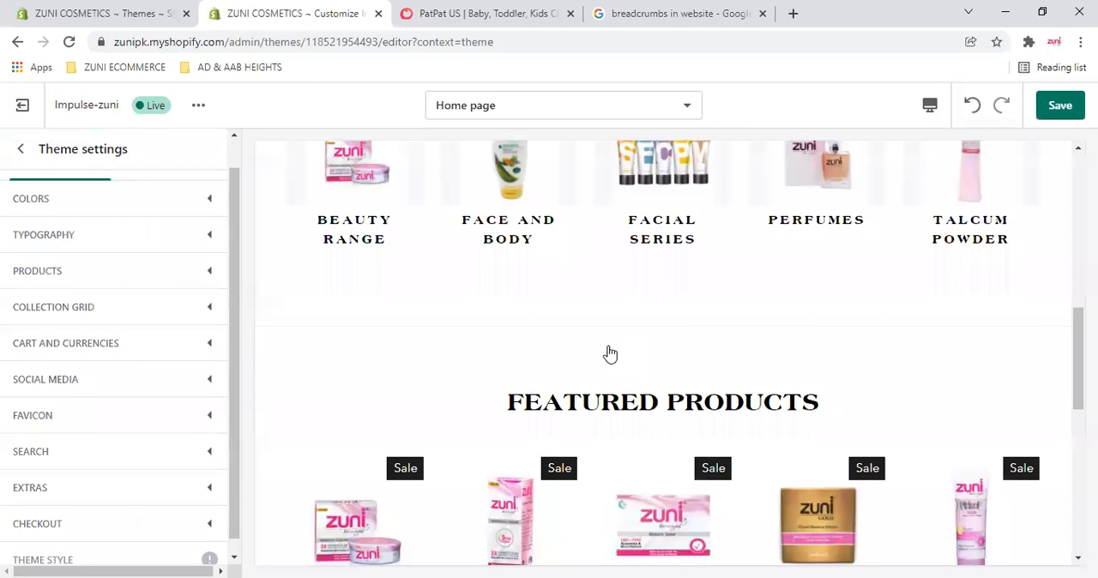
scroll(610, 355, "down", 5)
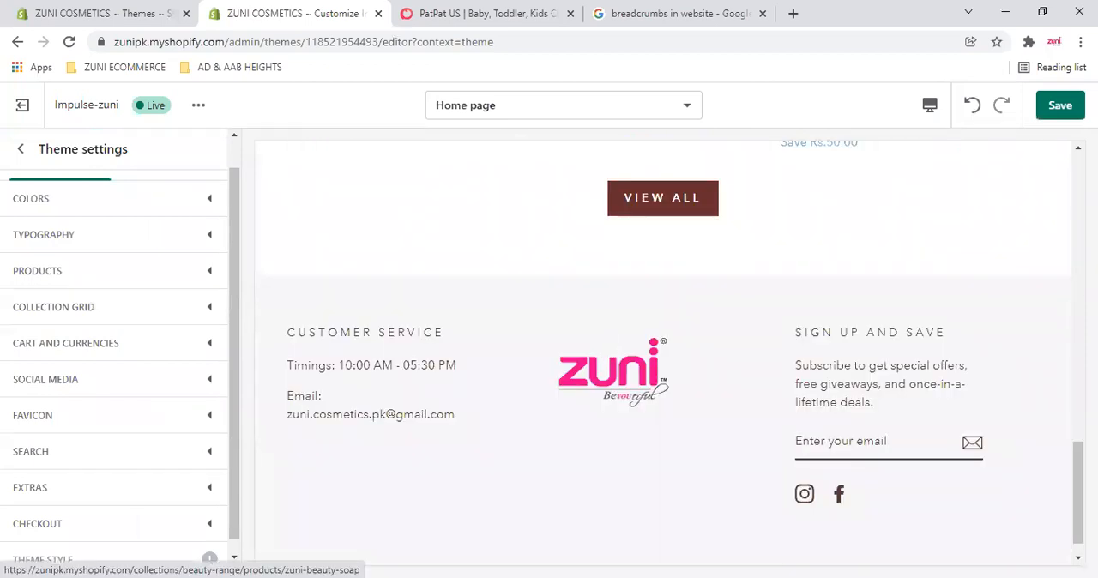
scroll(664, 352, "up", 4)
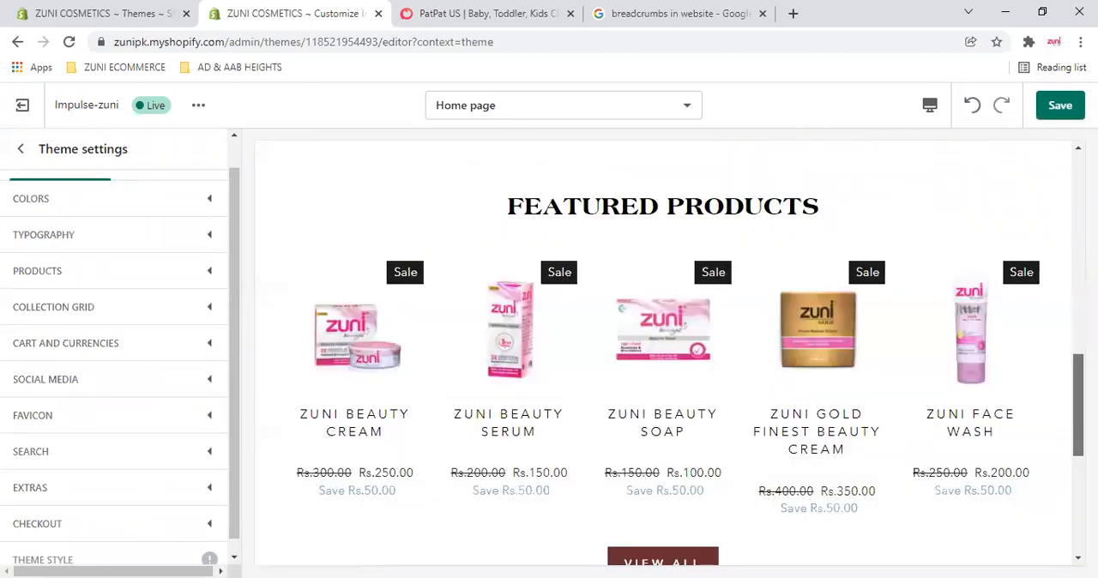
scroll(663, 352, "up", 3)
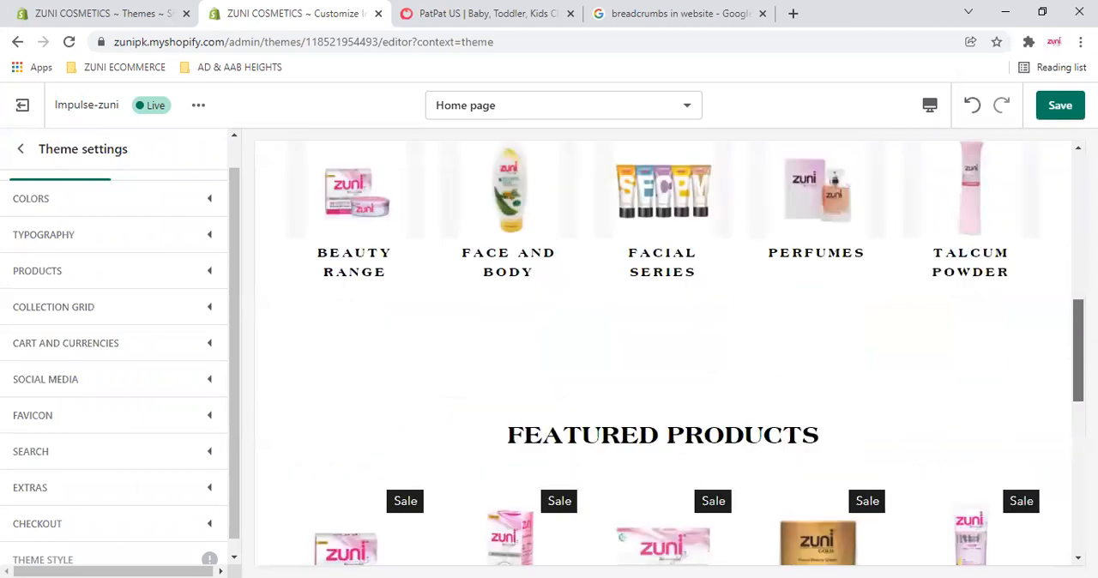
scroll(663, 352, "up", 4)
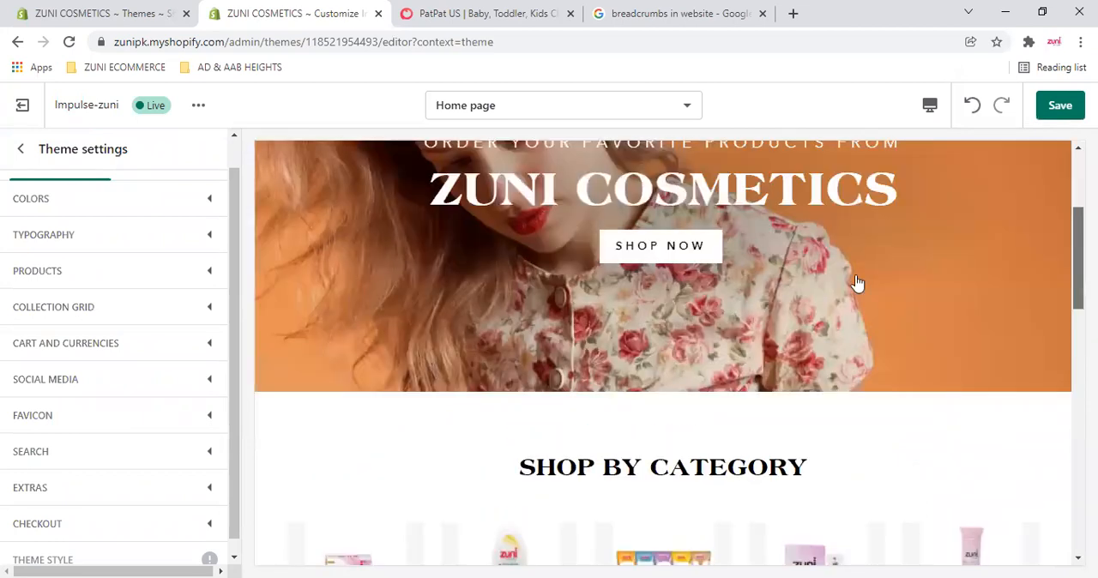
scroll(548, 348, "up", 3)
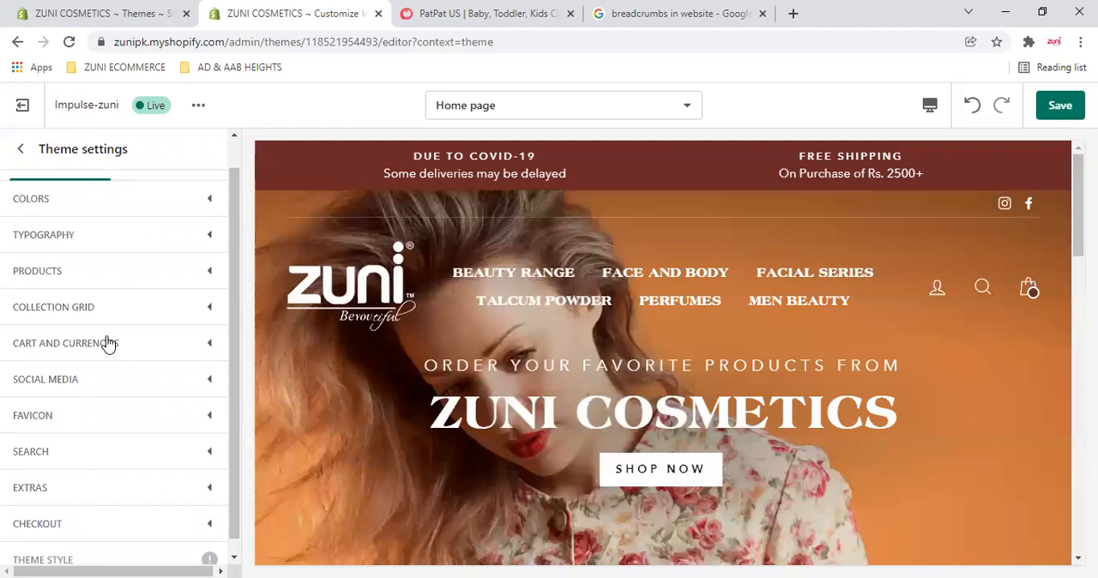
scroll(109, 343, "down", 1)
left_click(23, 105)
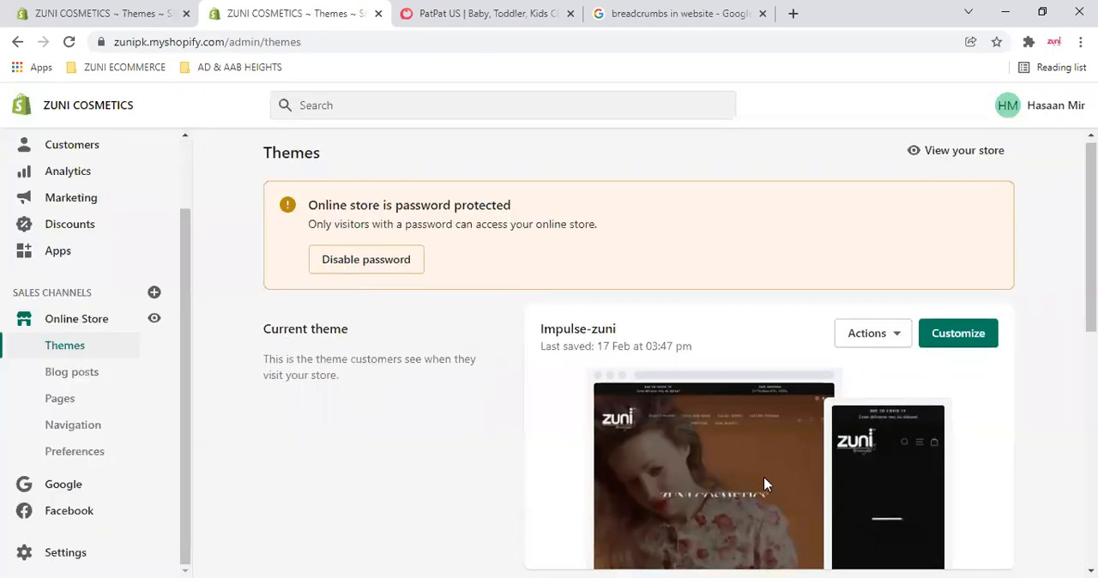
scroll(764, 483, "down", 6)
scroll(504, 498, "up", 3)
scroll(504, 498, "up", 1)
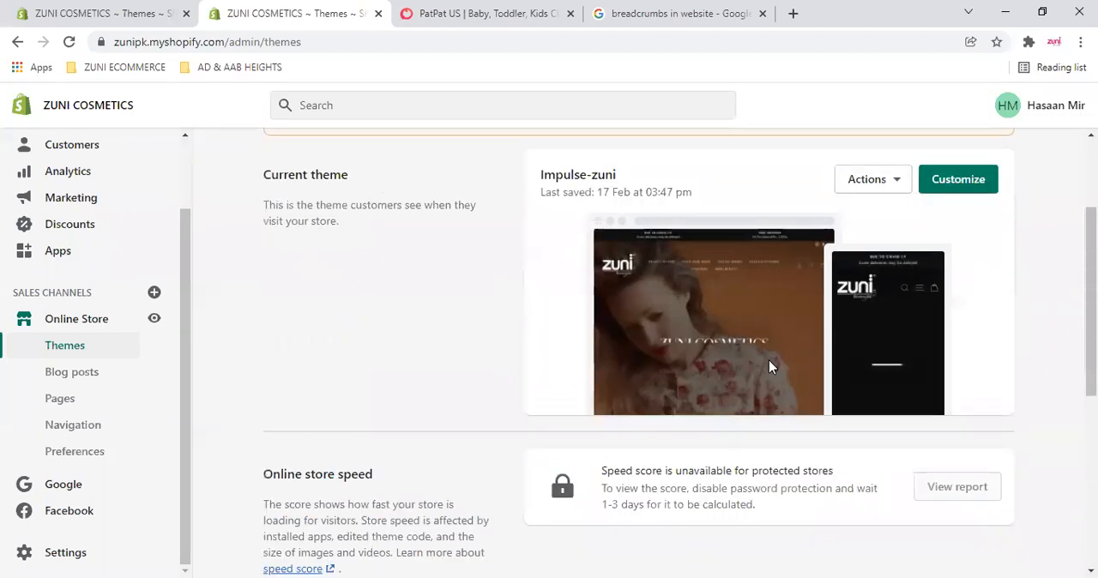
left_click(976, 180)
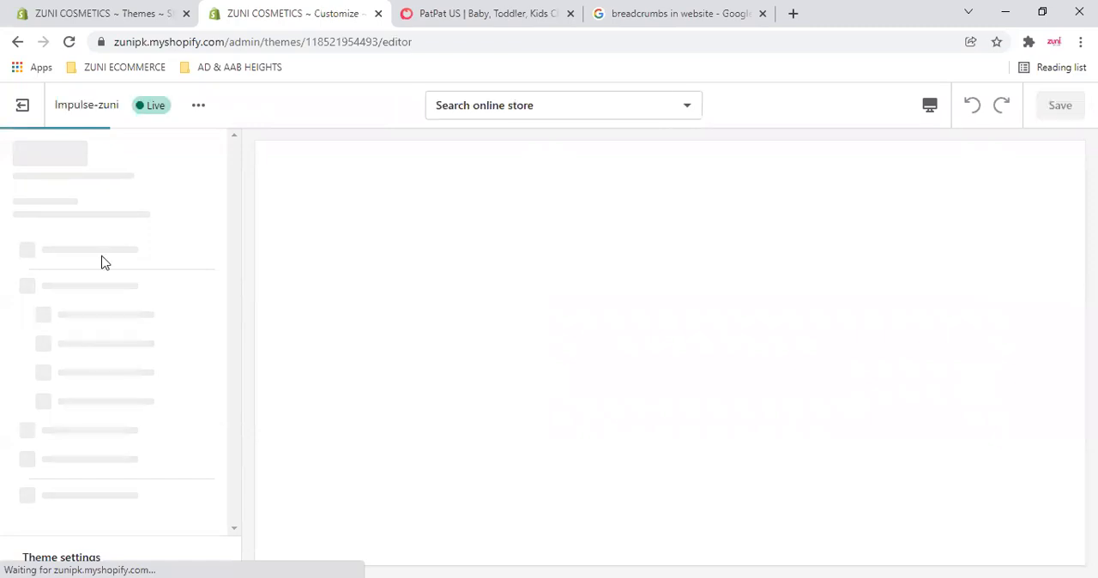
left_click(22, 104)
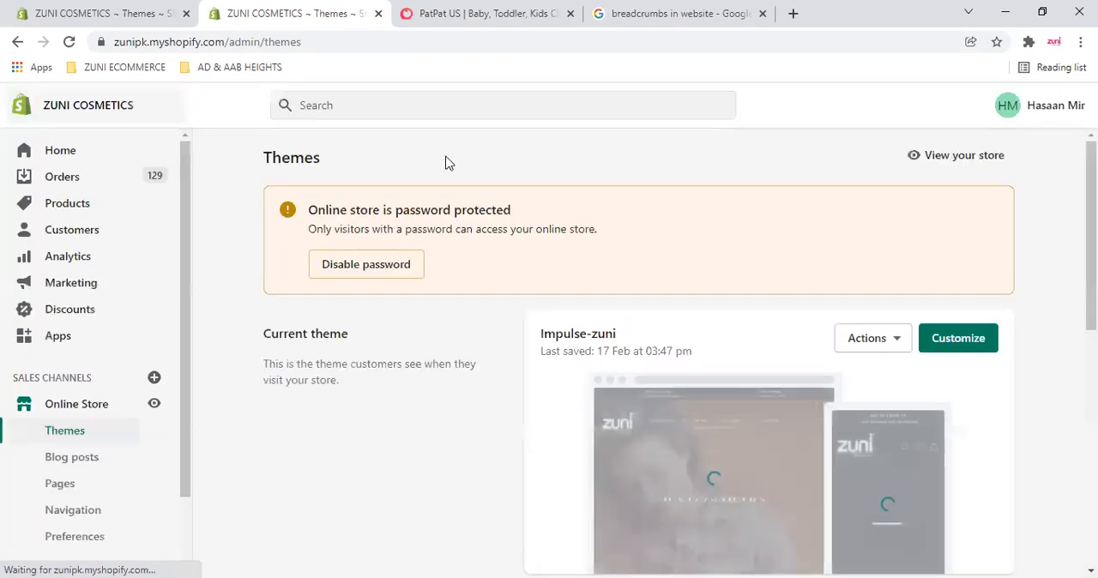
- Open the code editor for the Impulse-zuni theme and look through its list of layout, template and other file folders
left_click(865, 337)
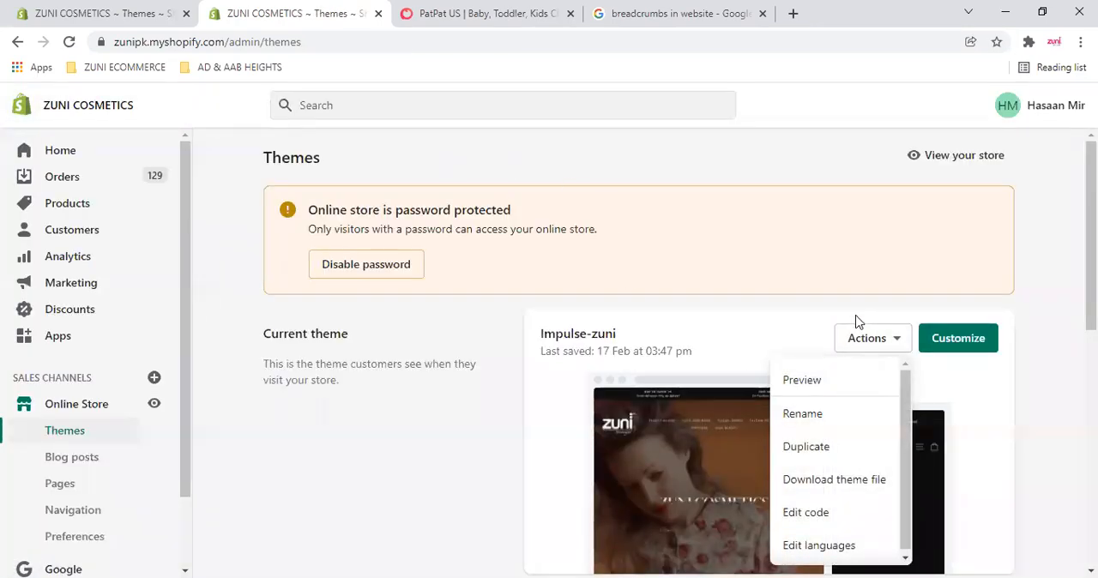
scroll(858, 316, "down", 1)
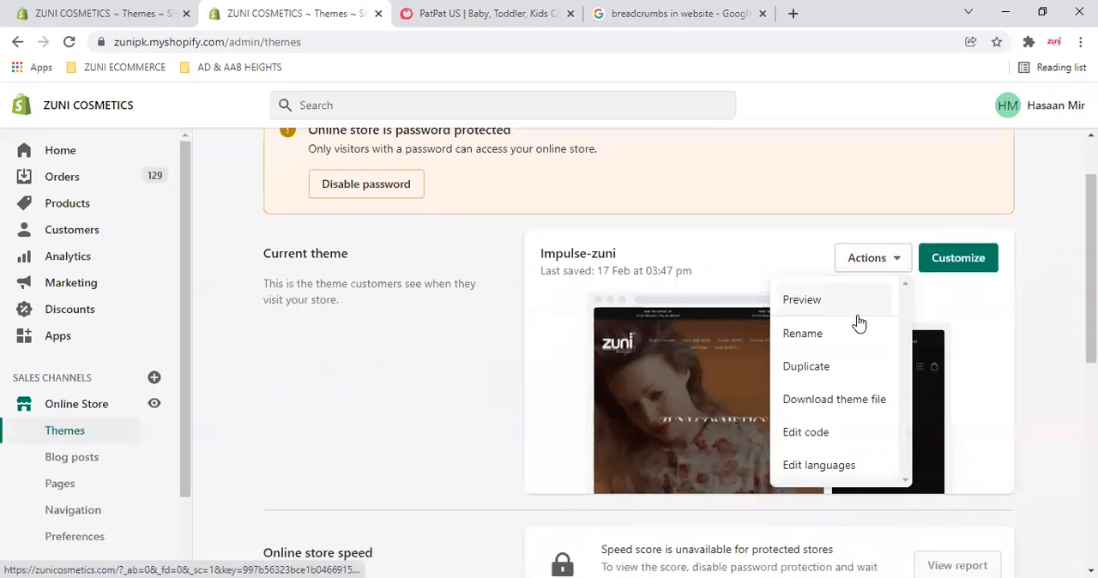
left_click(824, 431)
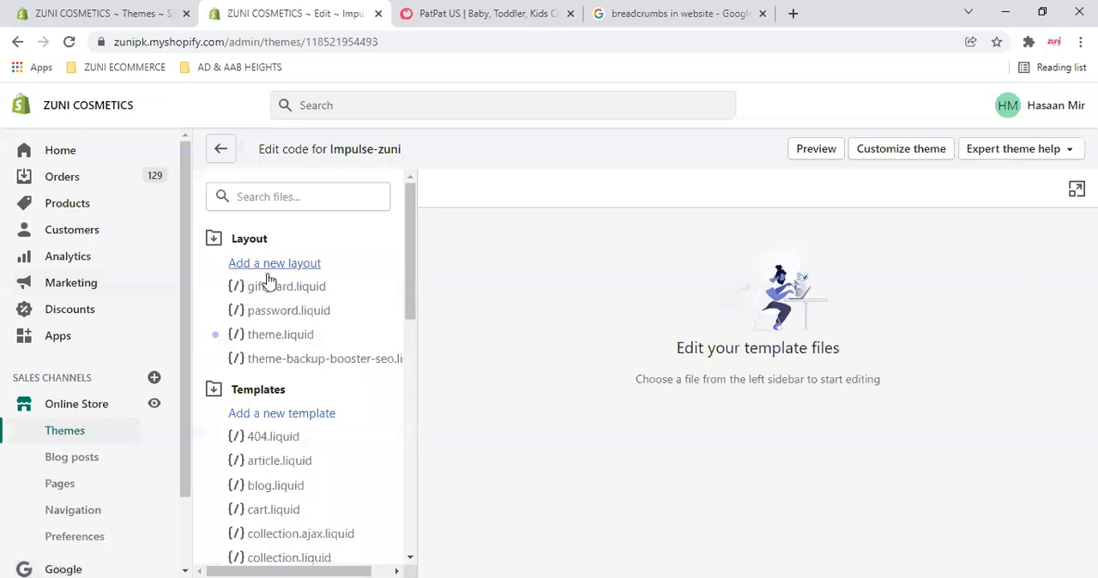
left_click_drag(413, 217, 426, 490)
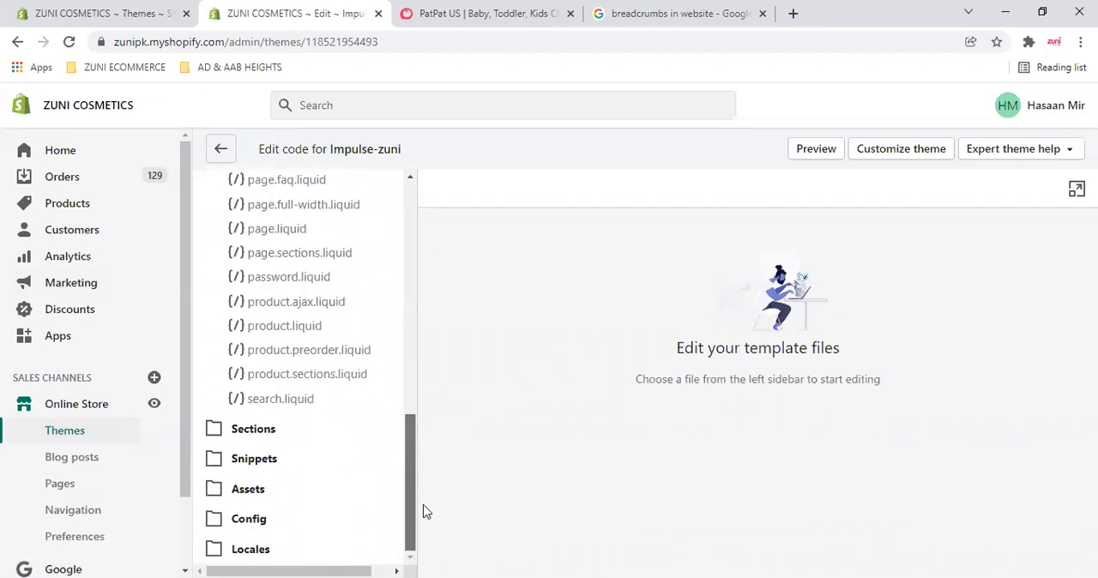
left_click_drag(423, 489, 433, 219)
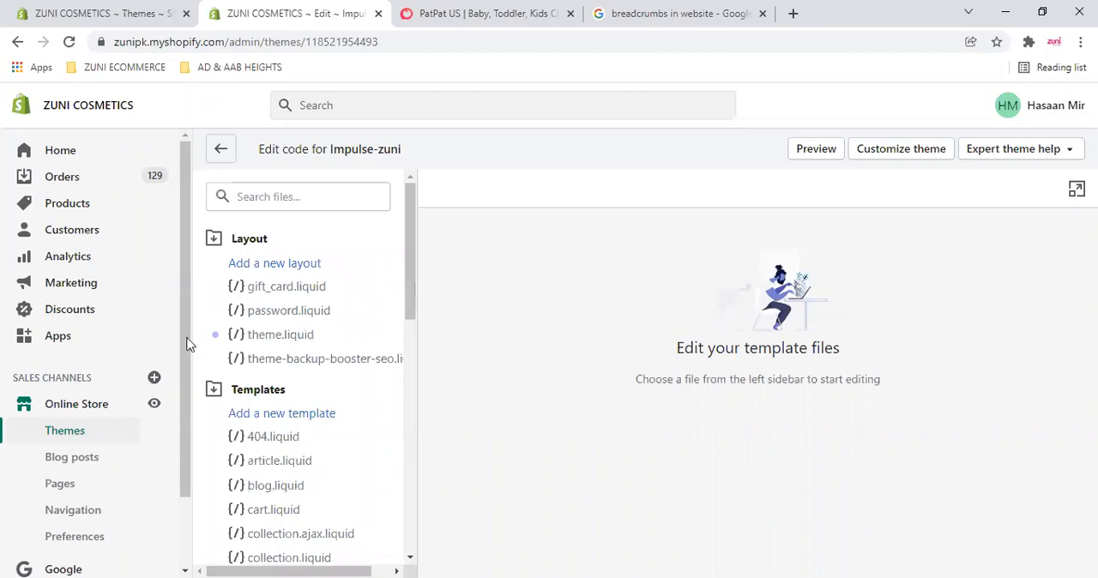
- Open theme.liquid from the Layout folder, review its code through to the end, and return to the Themes page
left_click(278, 336)
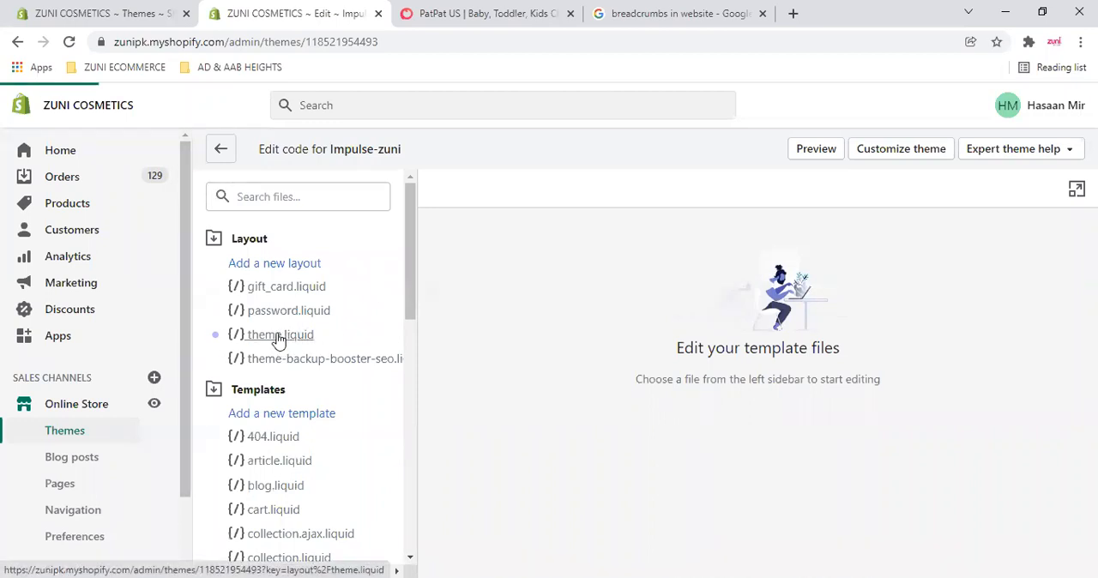
scroll(755, 352, "down", 3)
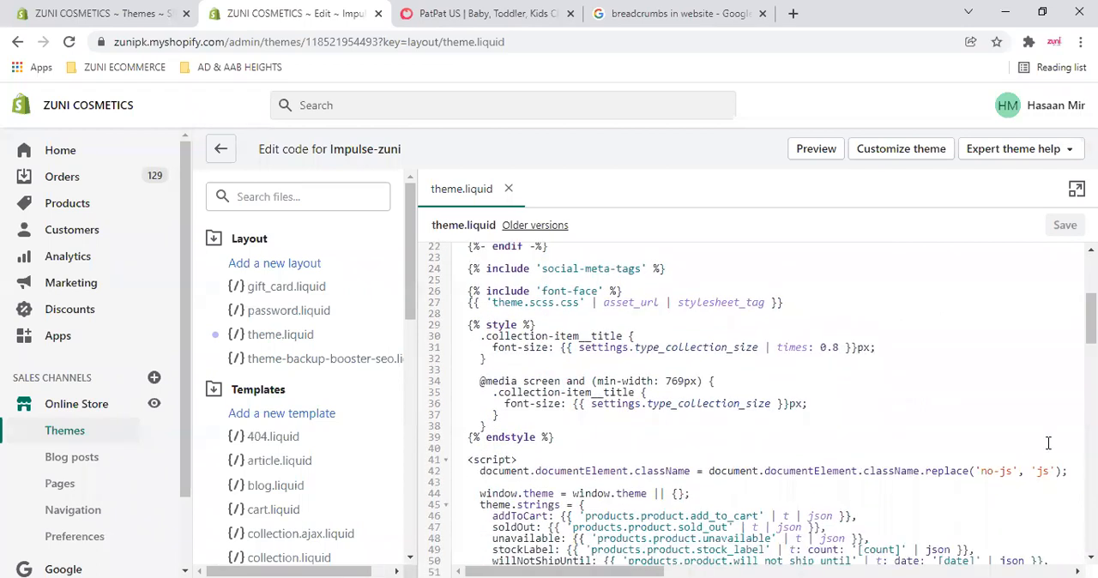
scroll(1049, 442, "up", 3)
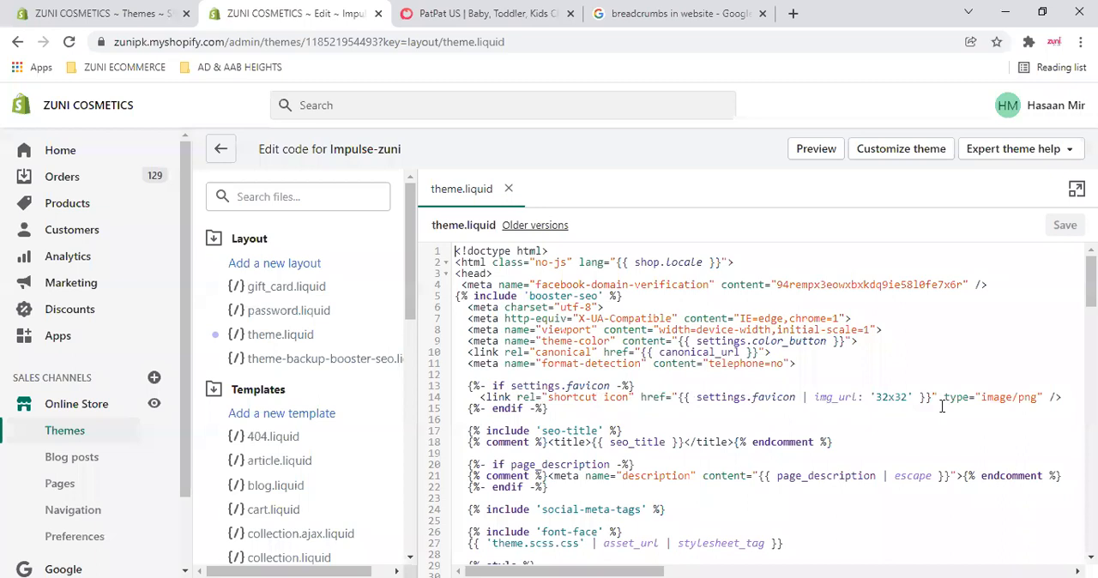
scroll(942, 406, "down", 2)
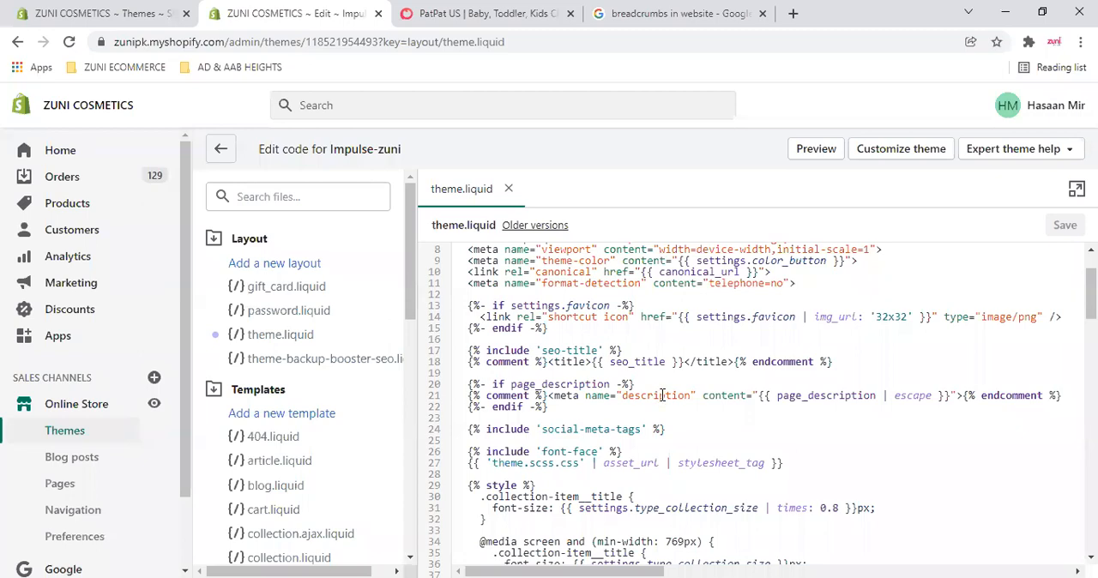
scroll(663, 395, "down", 10)
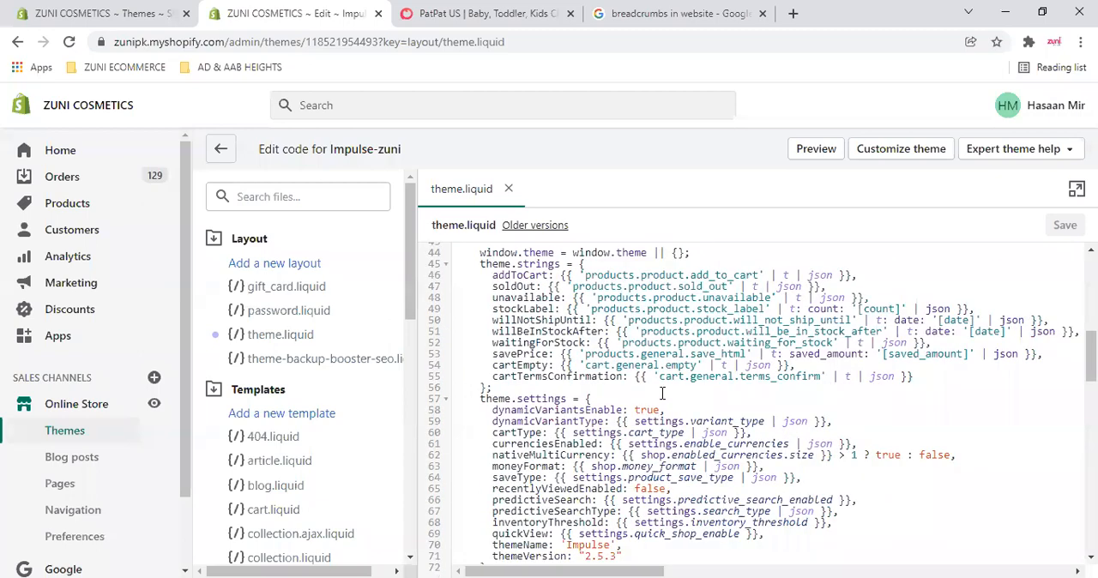
scroll(1015, 462, "down", 20)
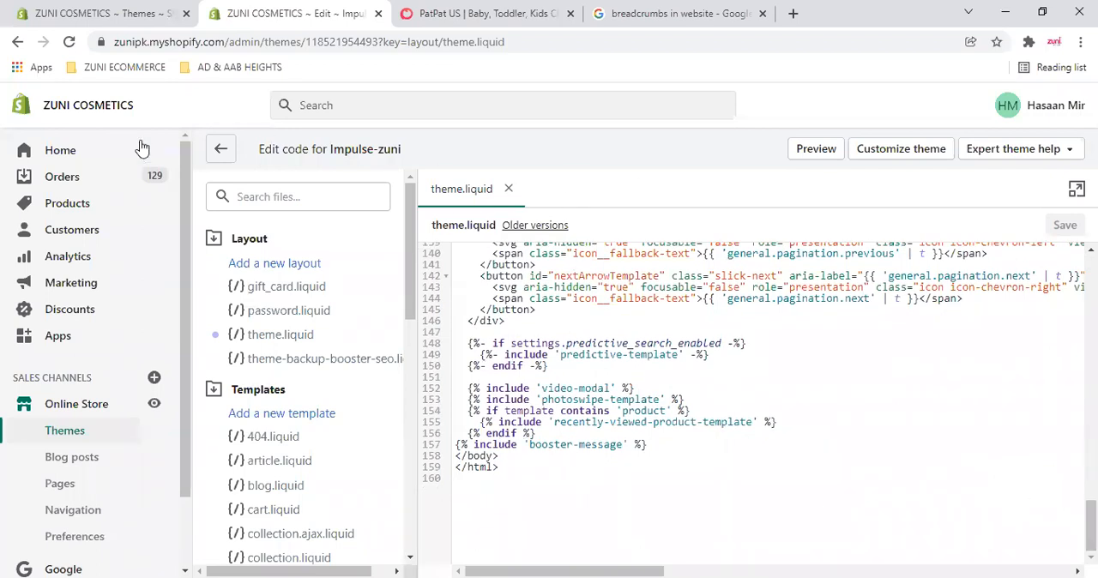
left_click(221, 151)
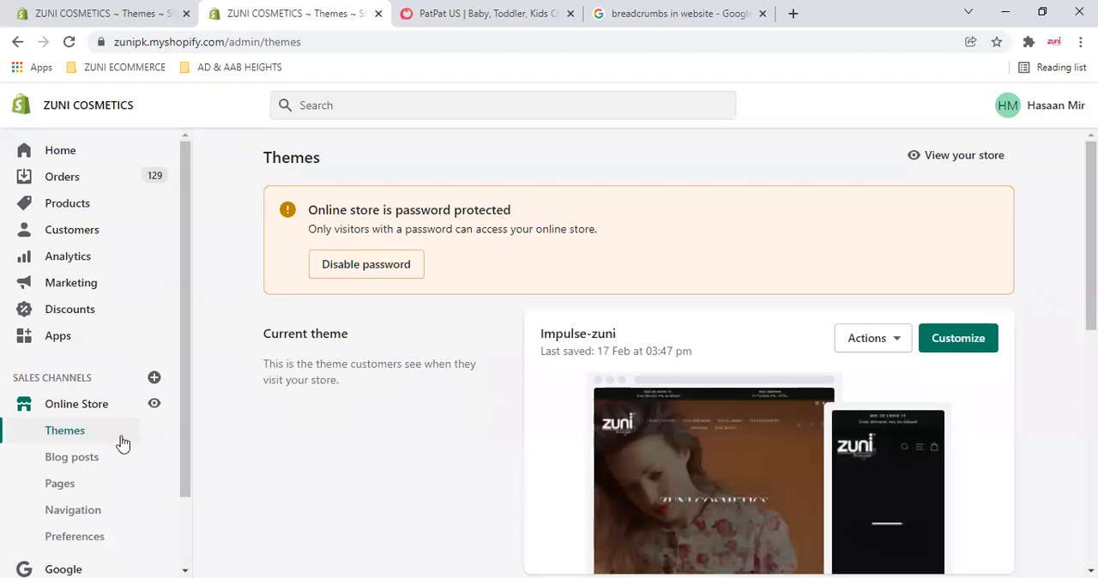
- Look over the Themes page, open the store's products, and review the list of product collections
scroll(732, 416, "down", 2)
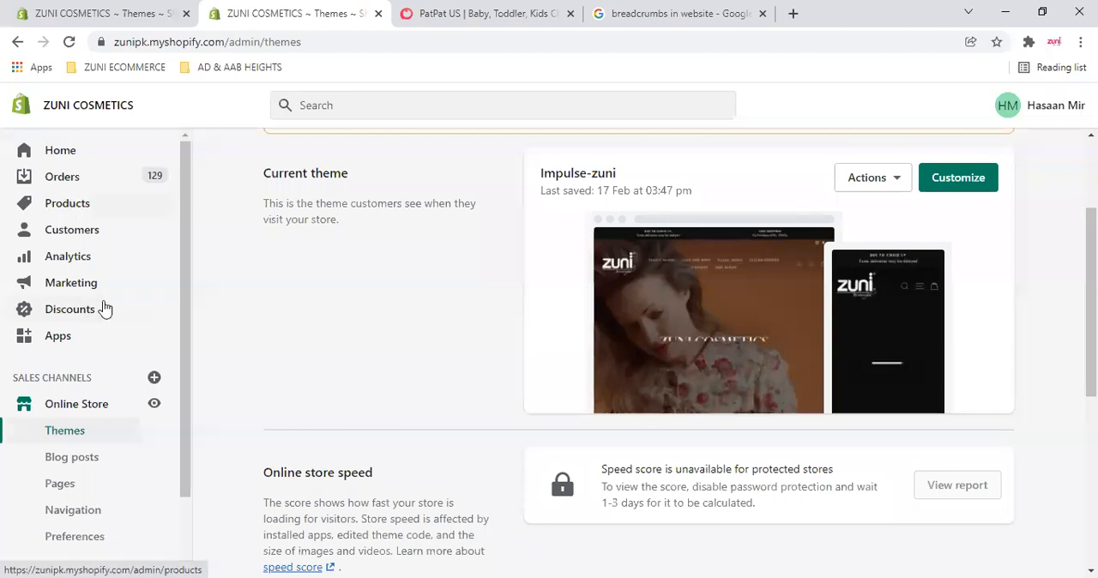
scroll(103, 307, "down", 1)
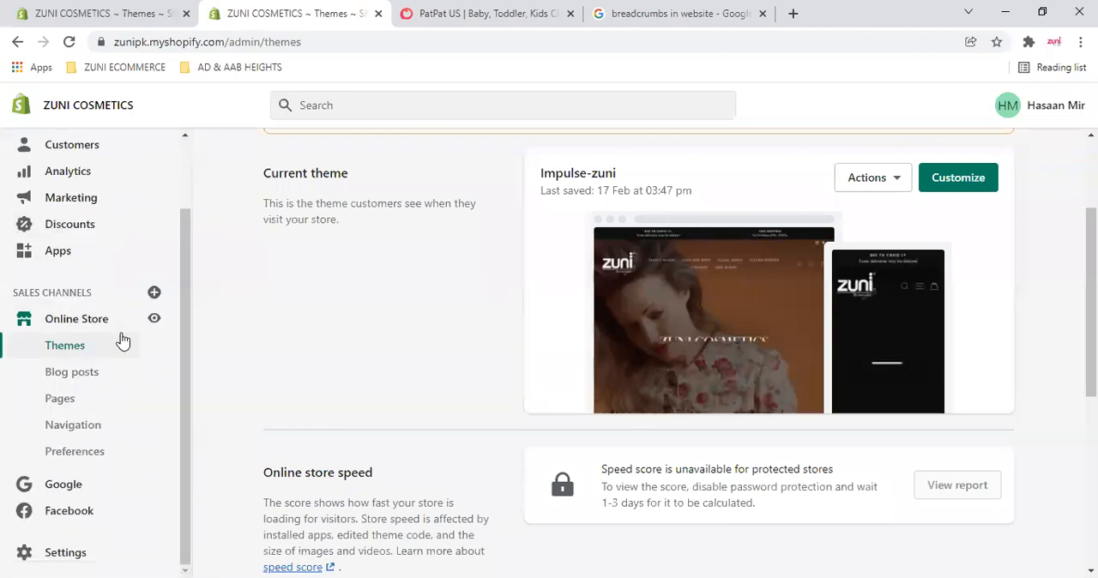
scroll(32, 324, "up", 1)
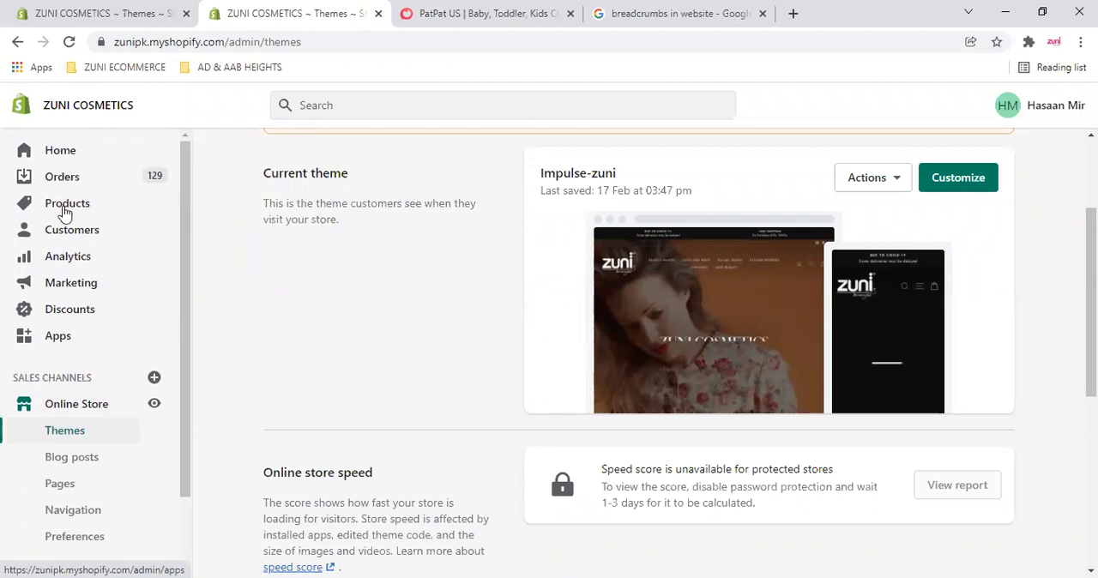
left_click(65, 210)
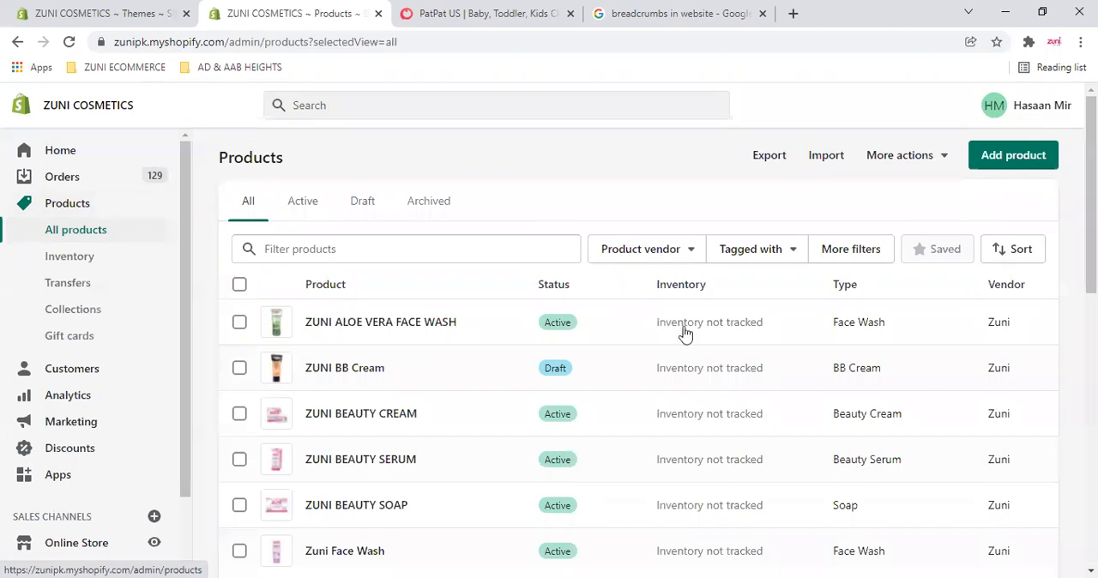
left_click(76, 313)
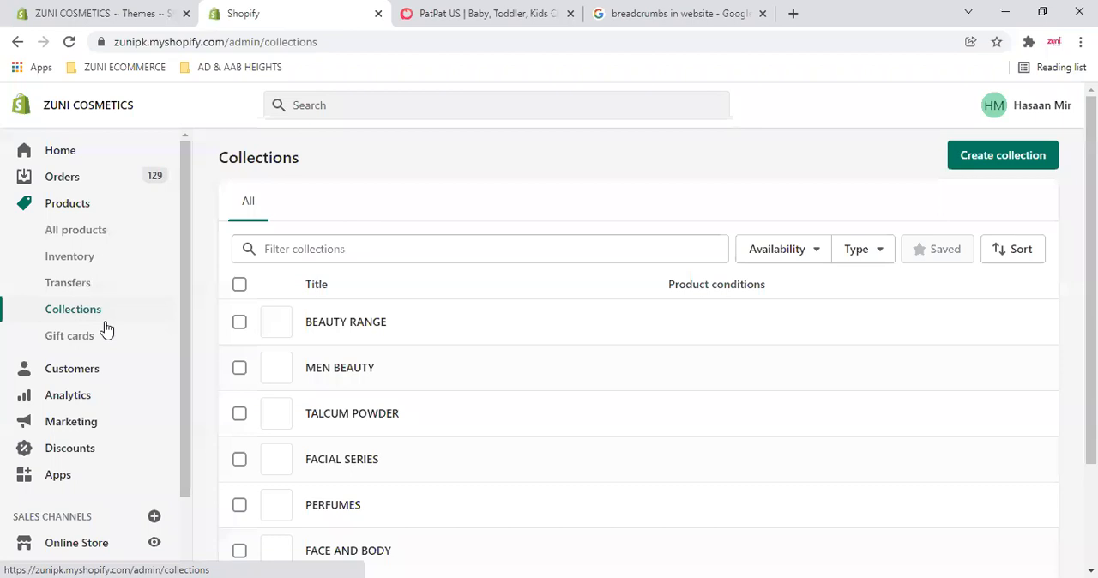
scroll(446, 356, "down", 2)
scroll(451, 355, "up", 2)
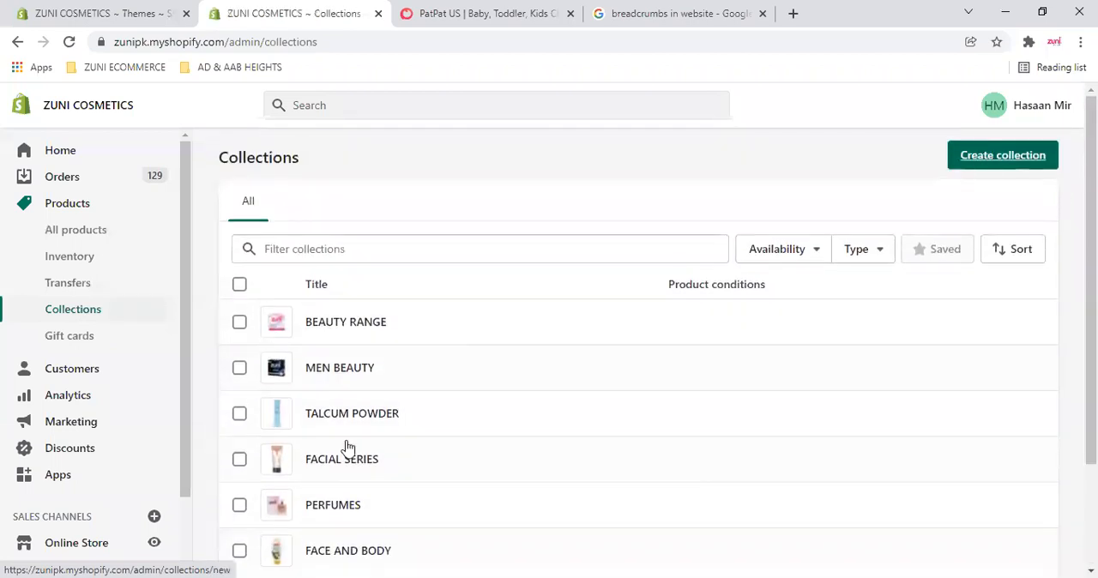
- Open the BEAUTY RANGE collection, review its description, products, image and search engine listing, and return to the collections list
left_click(331, 330)
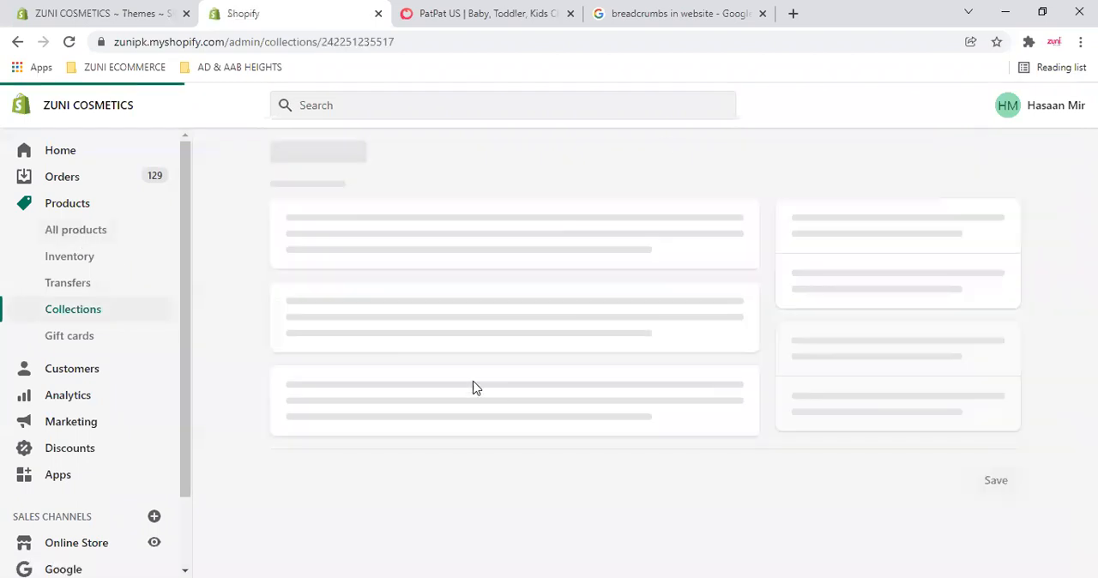
scroll(482, 380, "down", 5)
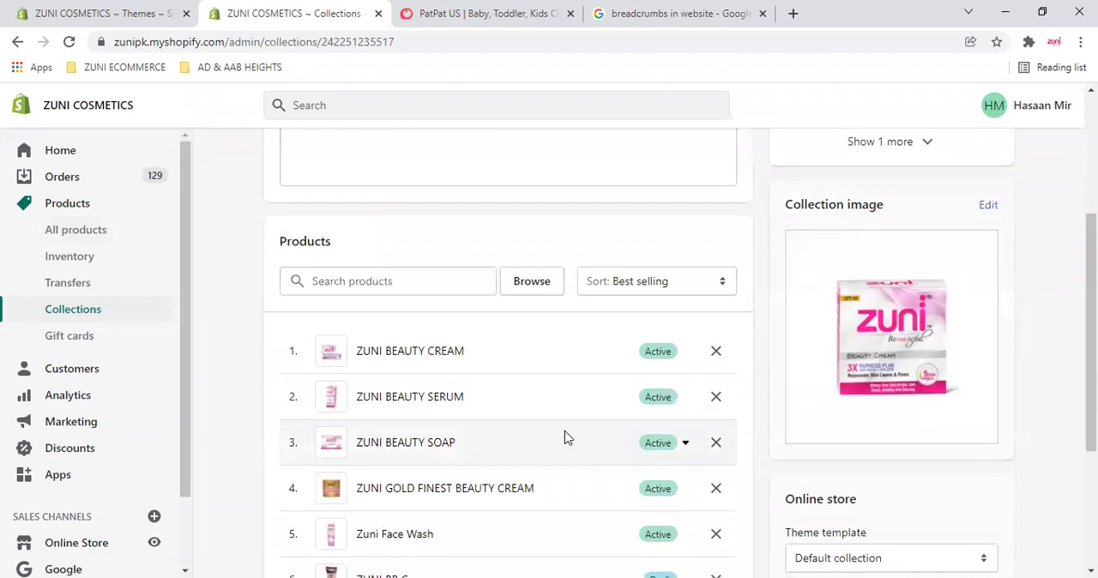
scroll(451, 439, "down", 1)
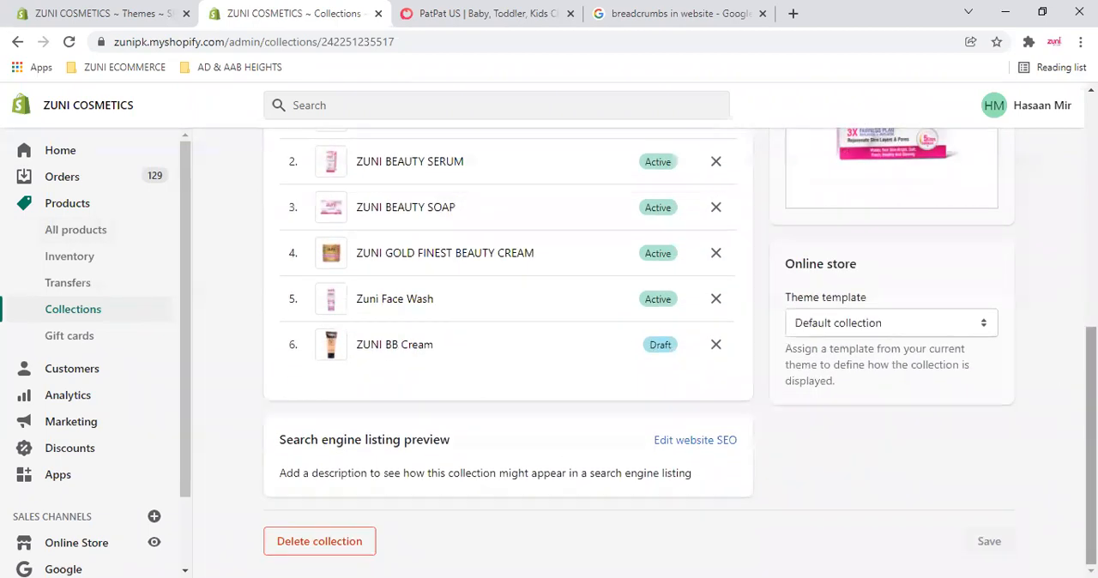
left_click_drag(1091, 382, 1091, 148)
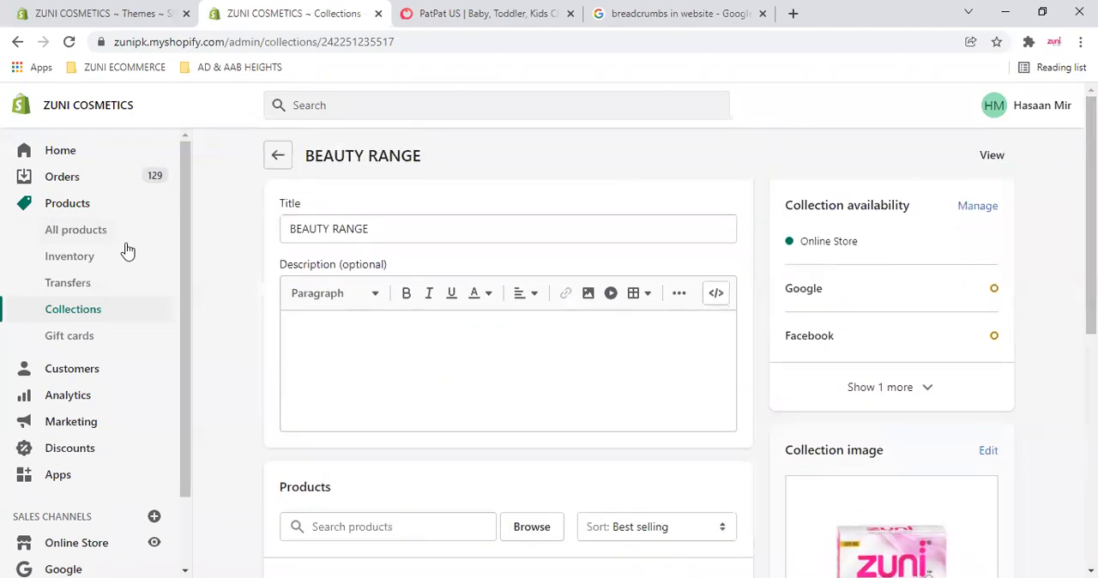
left_click(278, 156)
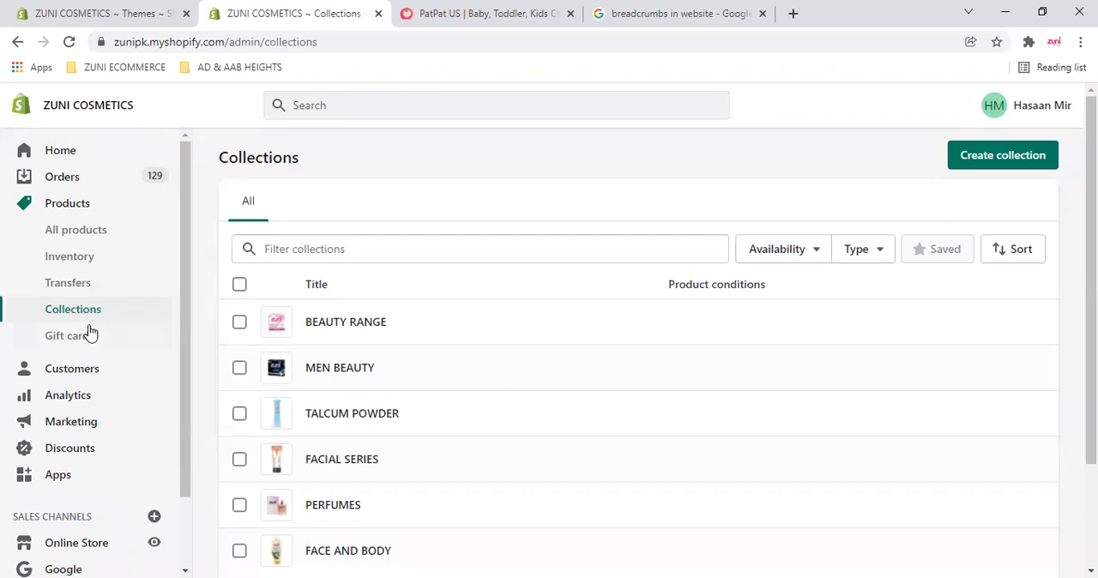
- Open the store's home overview and the list of all orders
left_click(62, 152)
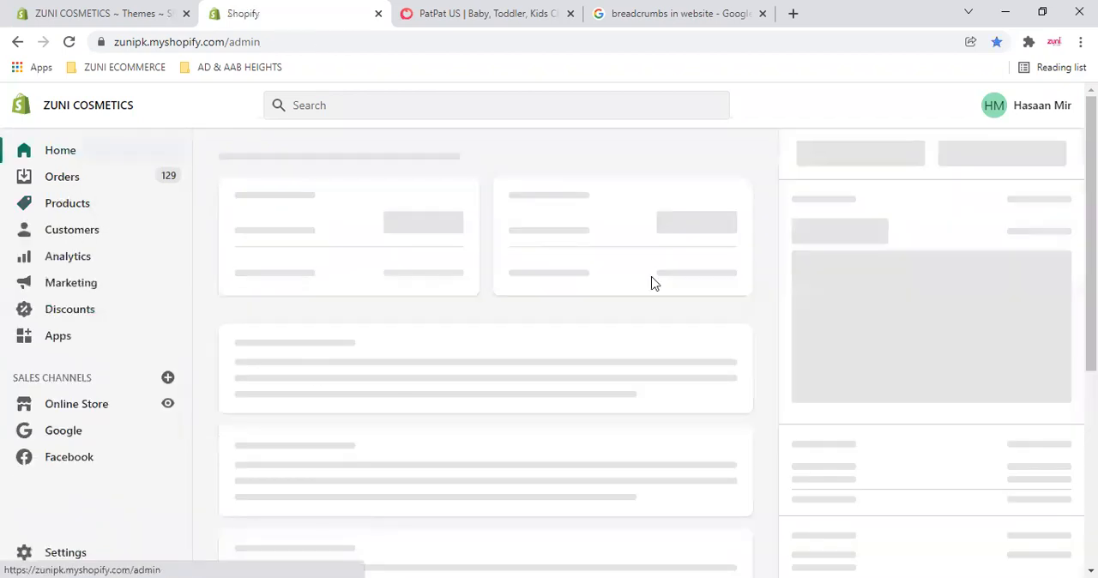
left_click(67, 180)
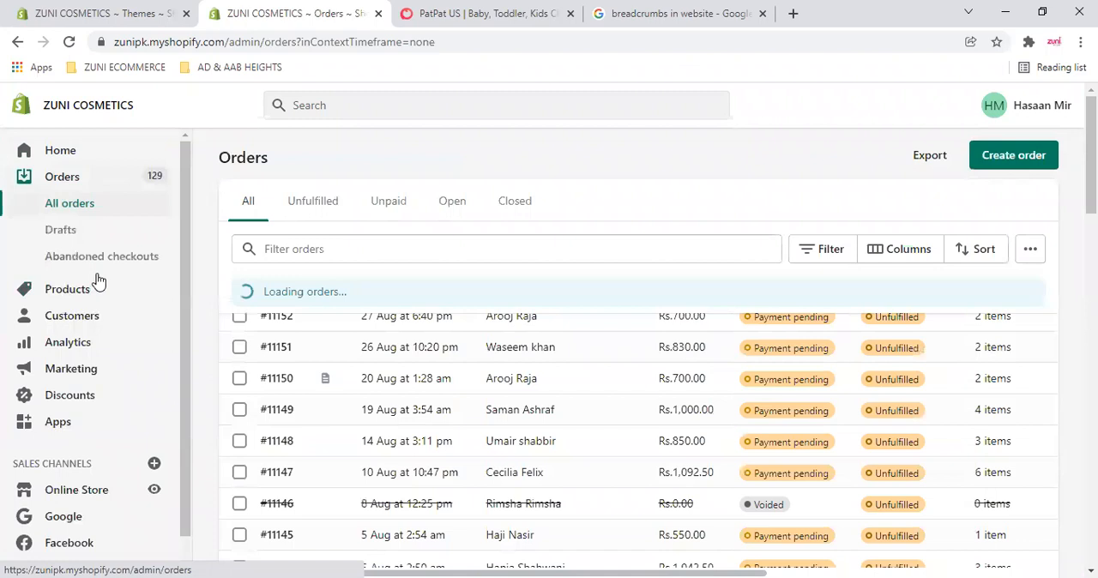
- Look through the store's customers, analytics and marketing sections, then review the list of discount codes
left_click(74, 236)
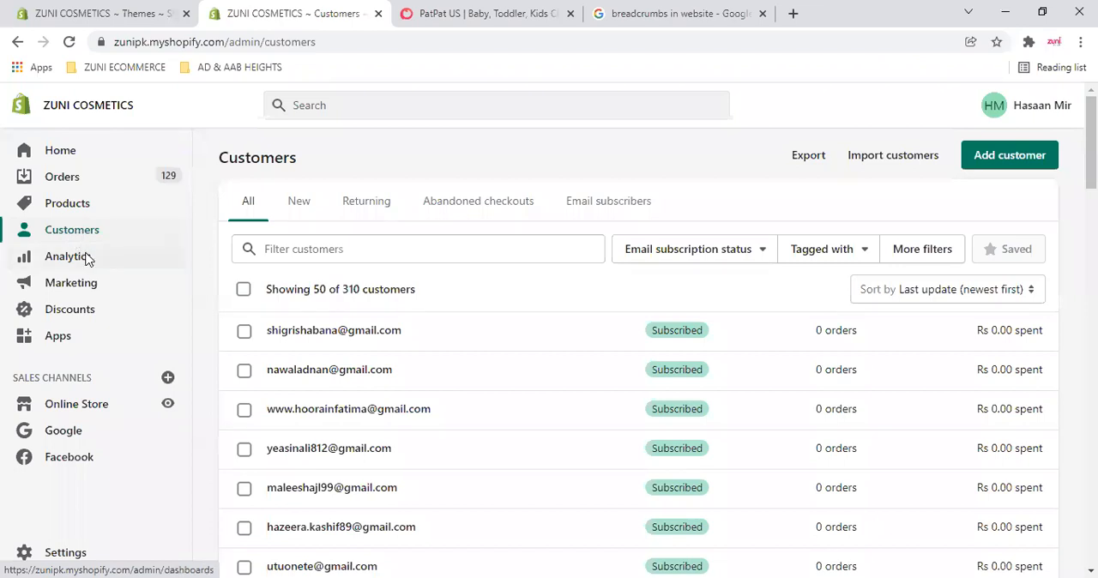
left_click(86, 258)
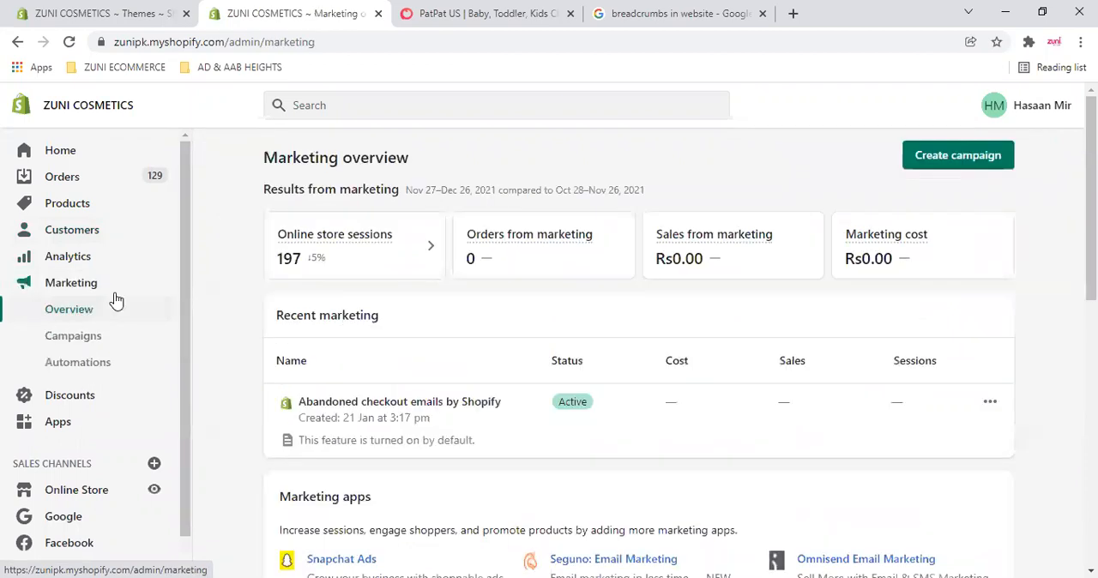
left_click(67, 396)
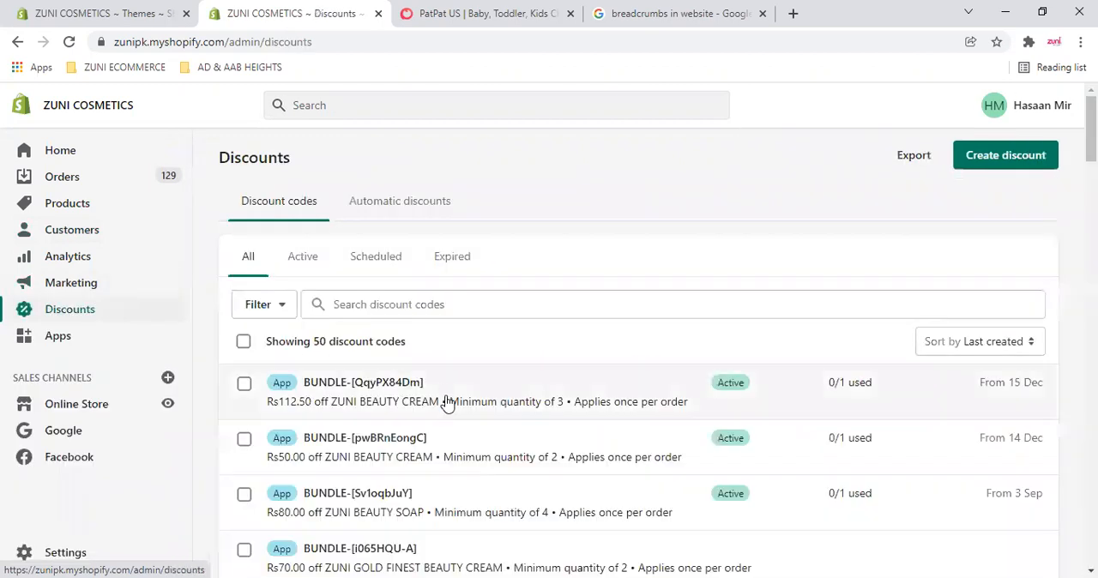
scroll(432, 430, "down", 3)
scroll(431, 430, "down", 10)
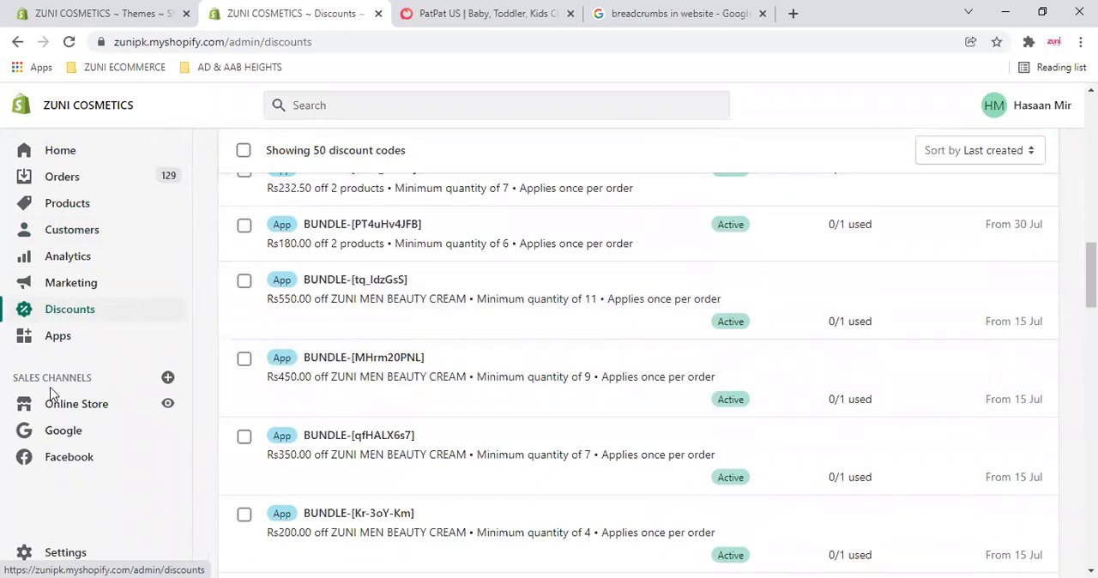
- Open the store's apps, dismiss the Black Friday Cyber Monday banner, and review the installed apps
left_click(64, 337)
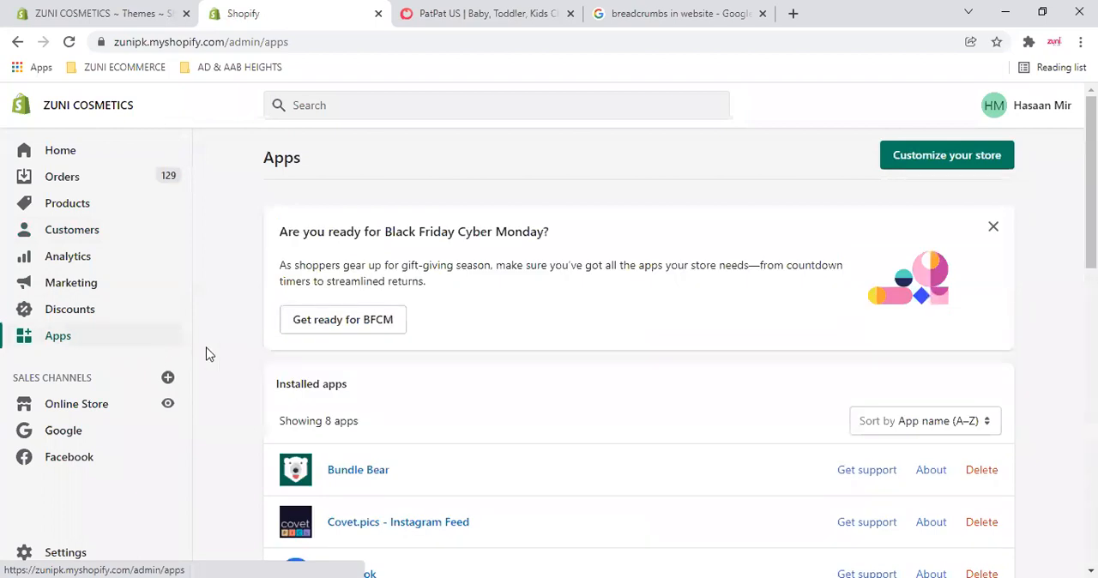
left_click(993, 227)
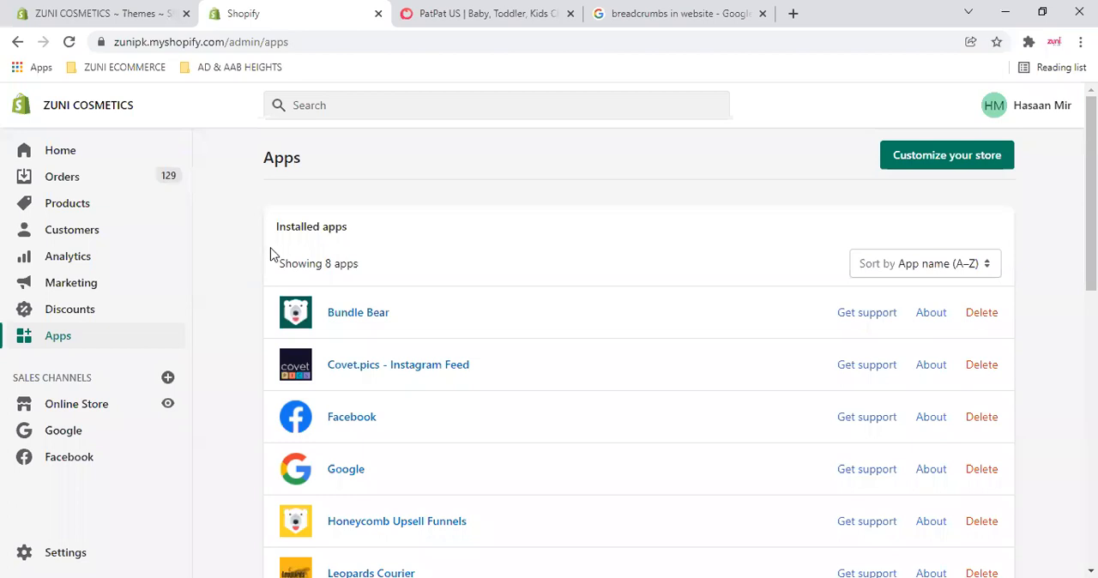
scroll(273, 258, "down", 2)
scroll(279, 266, "down", 3)
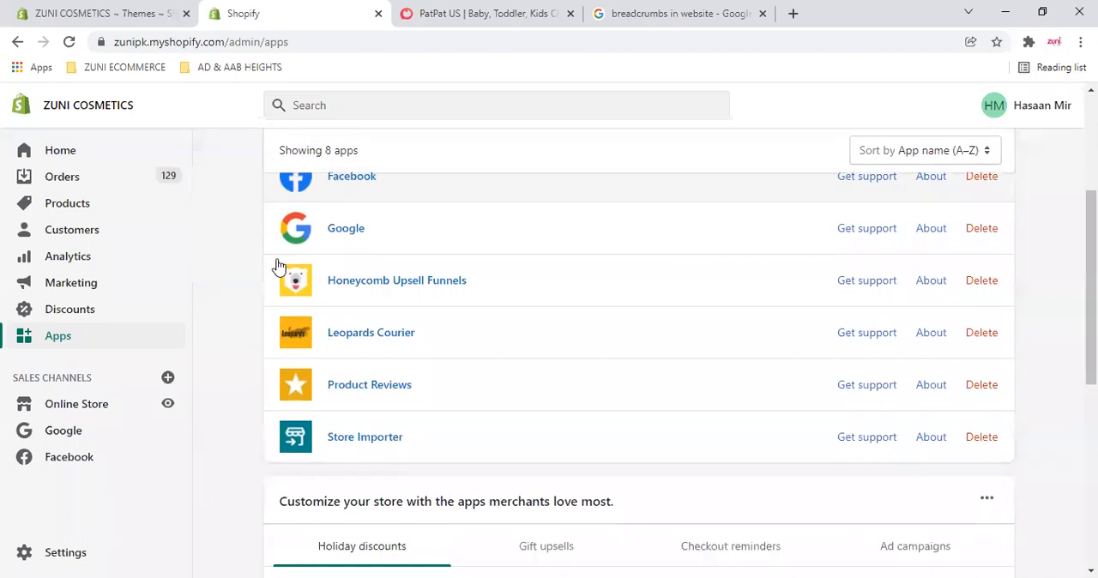
scroll(412, 384, "up", 1)
scroll(413, 380, "up", 5)
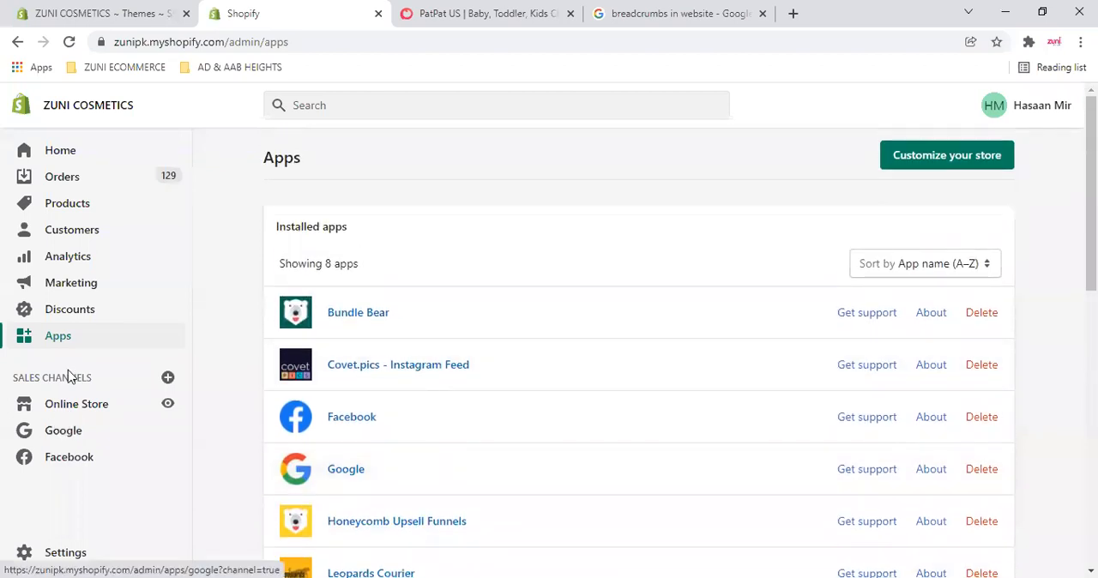
- View the live Zuni Cosmetics online store's home page in its own browser tab
left_click(169, 409)
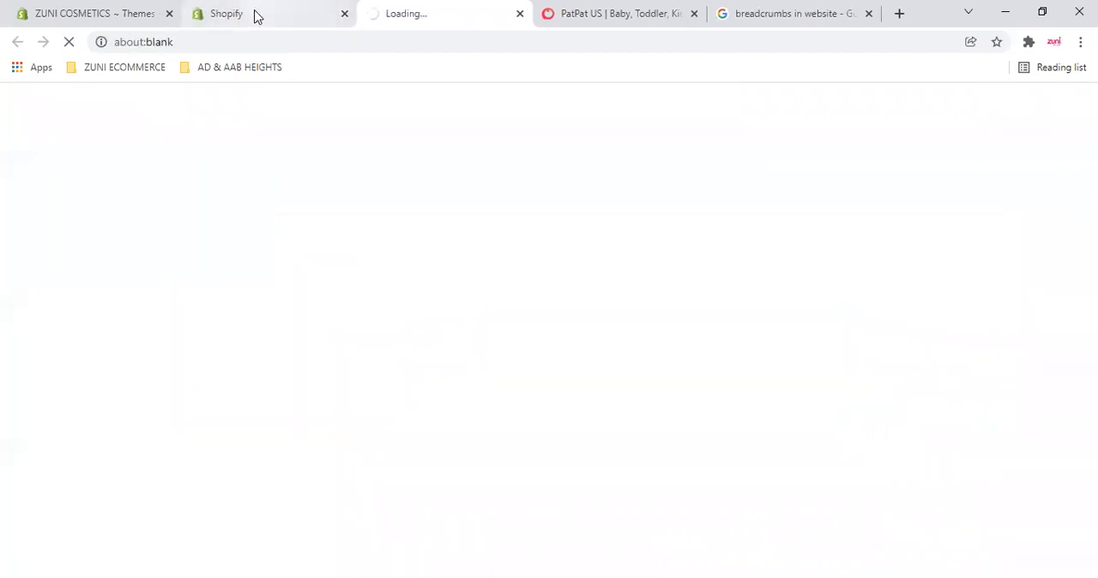
left_click(254, 14)
left_click(437, 14)
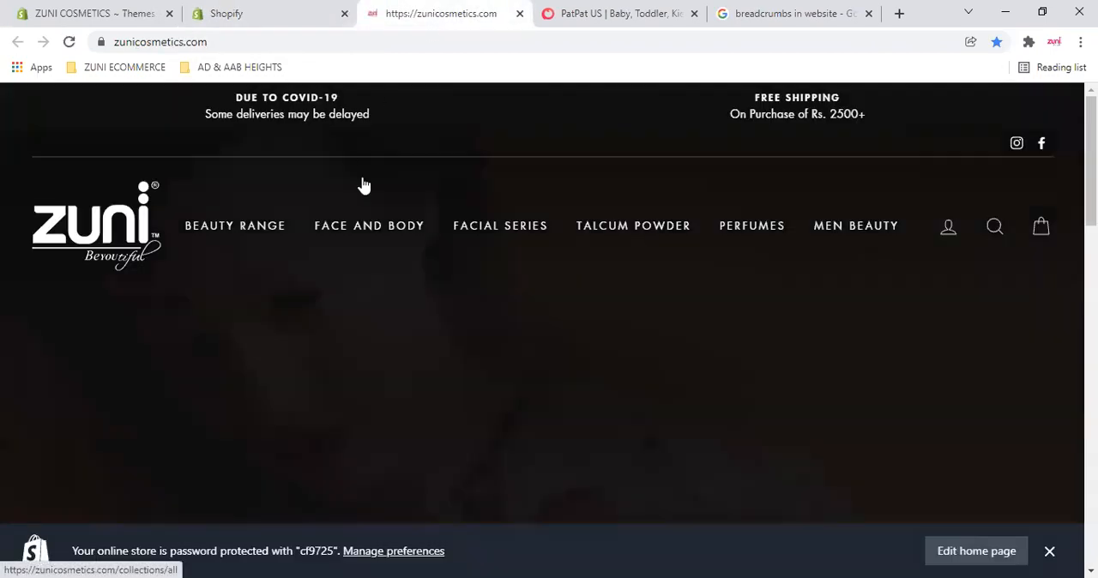
- Return to the store admin, open the Online Store's Themes page, and switch back to the live storefront
left_click(256, 15)
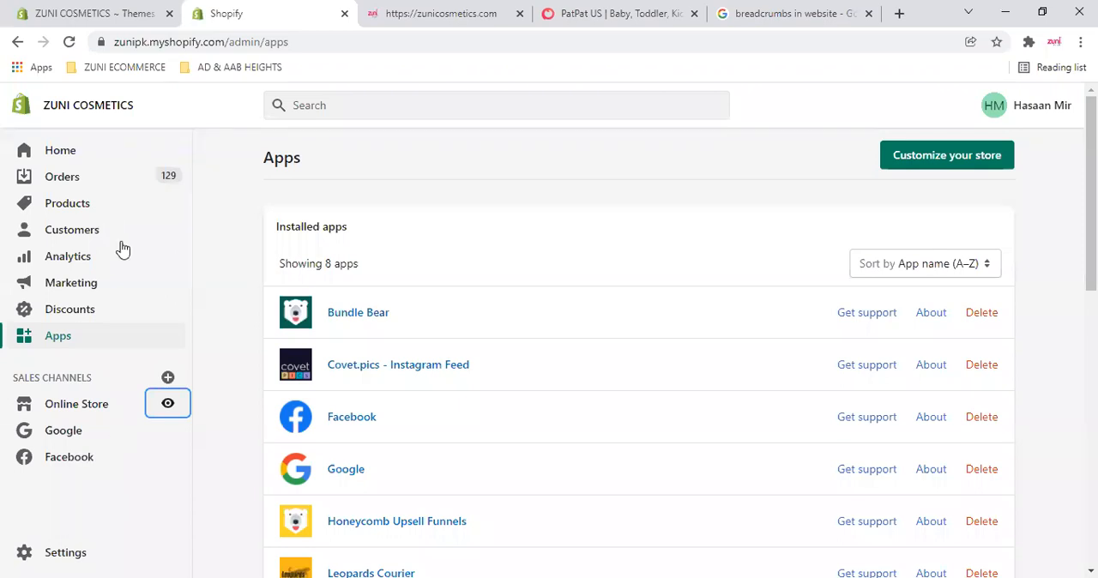
scroll(124, 294, "down", 2)
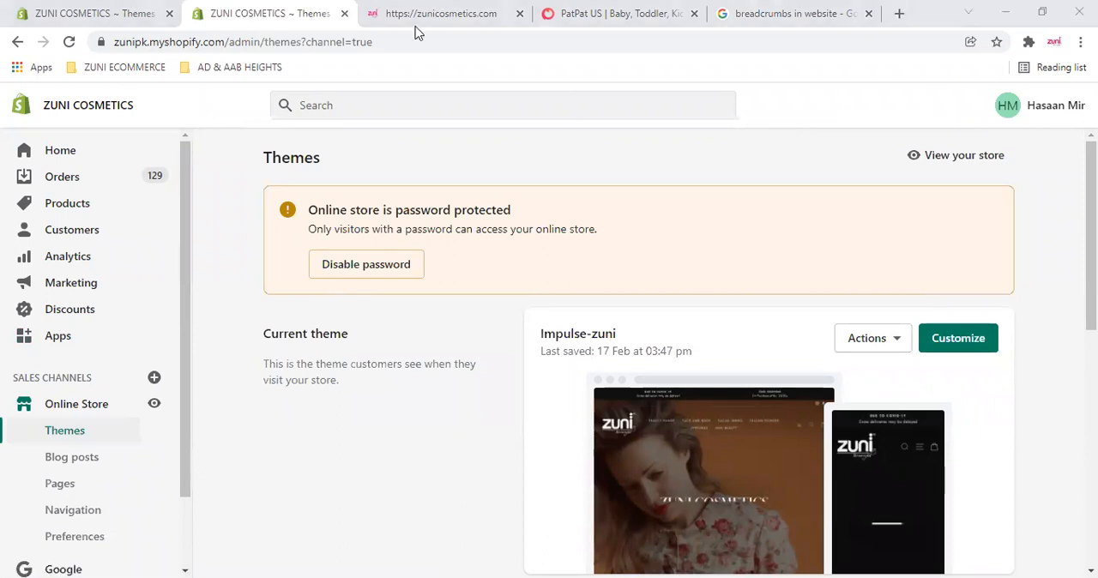
left_click(503, 13)
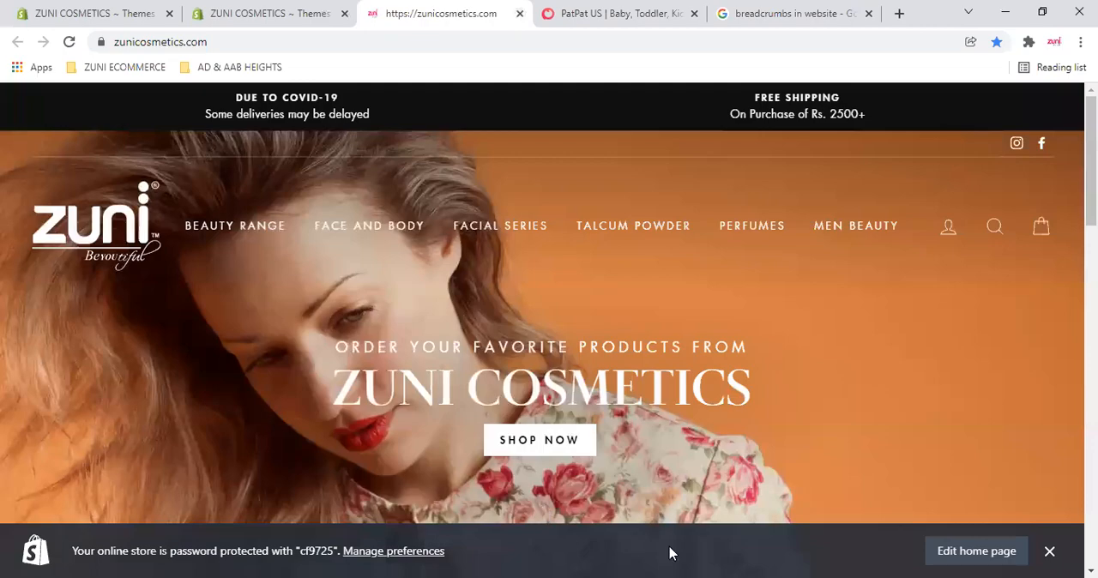